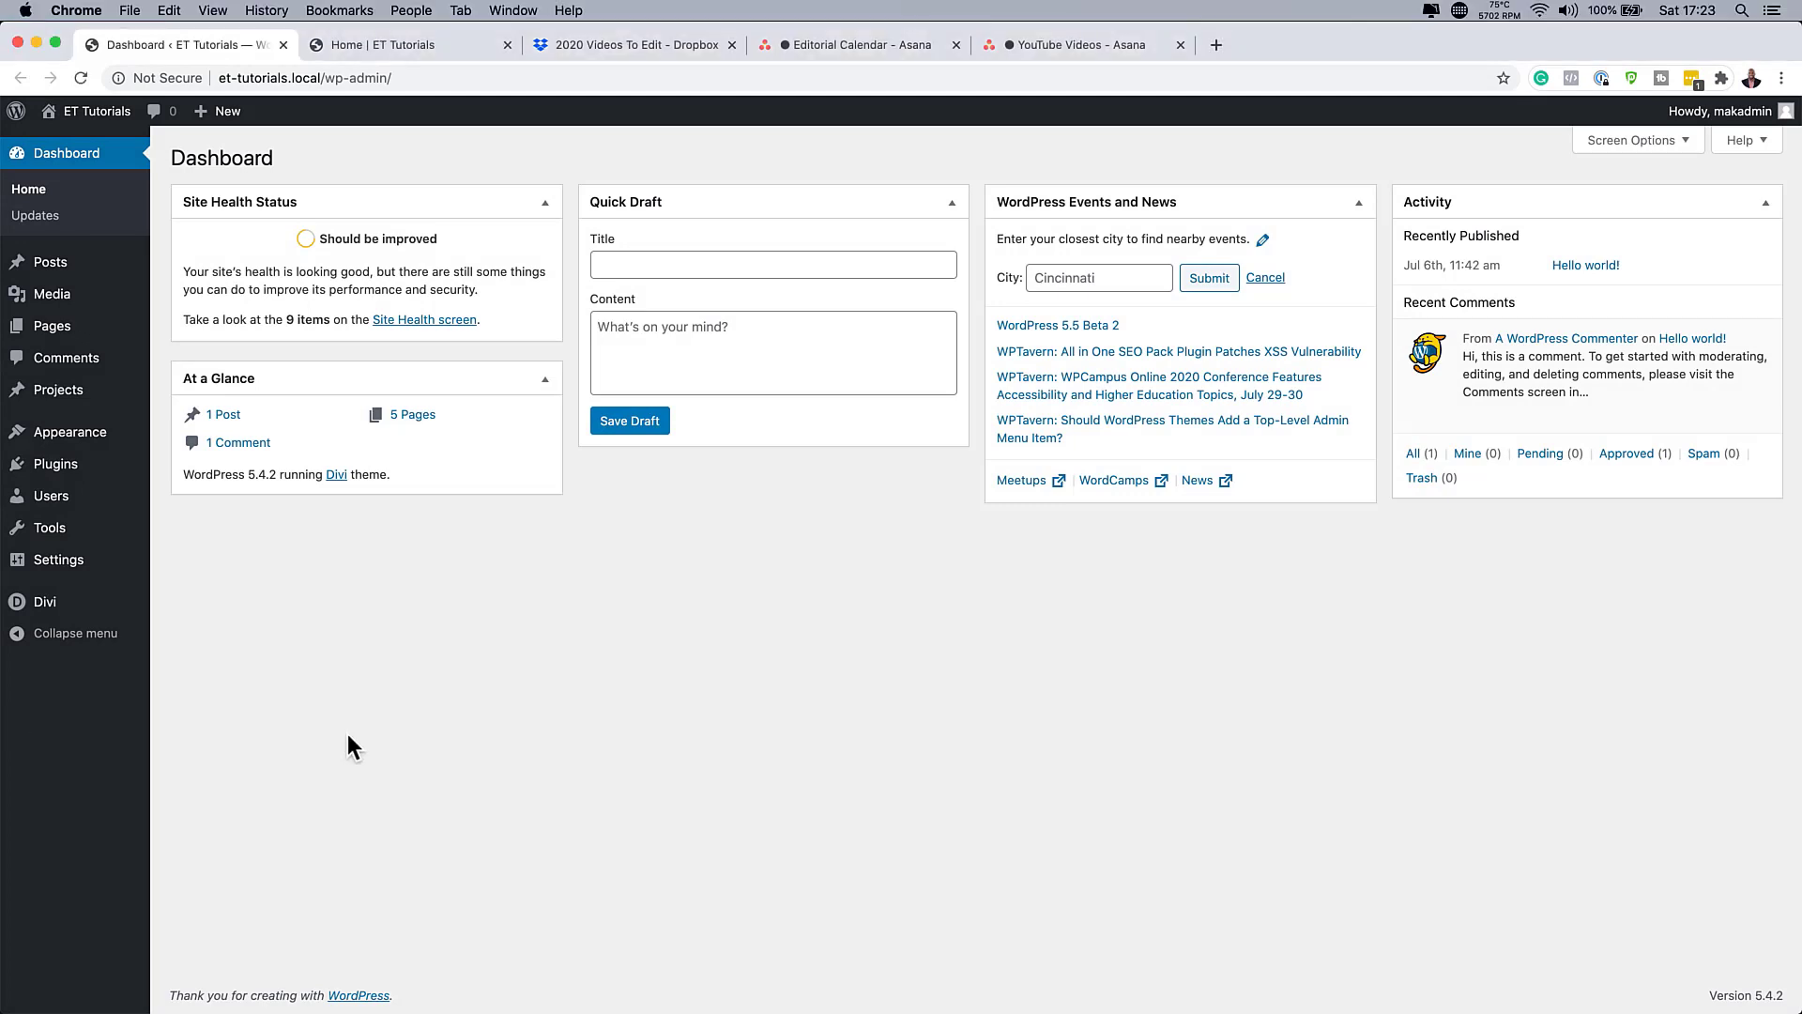
Create a new page titled "Tutorial" and start building it from scratch with the Divi Builder.
mouse_move(59, 333)
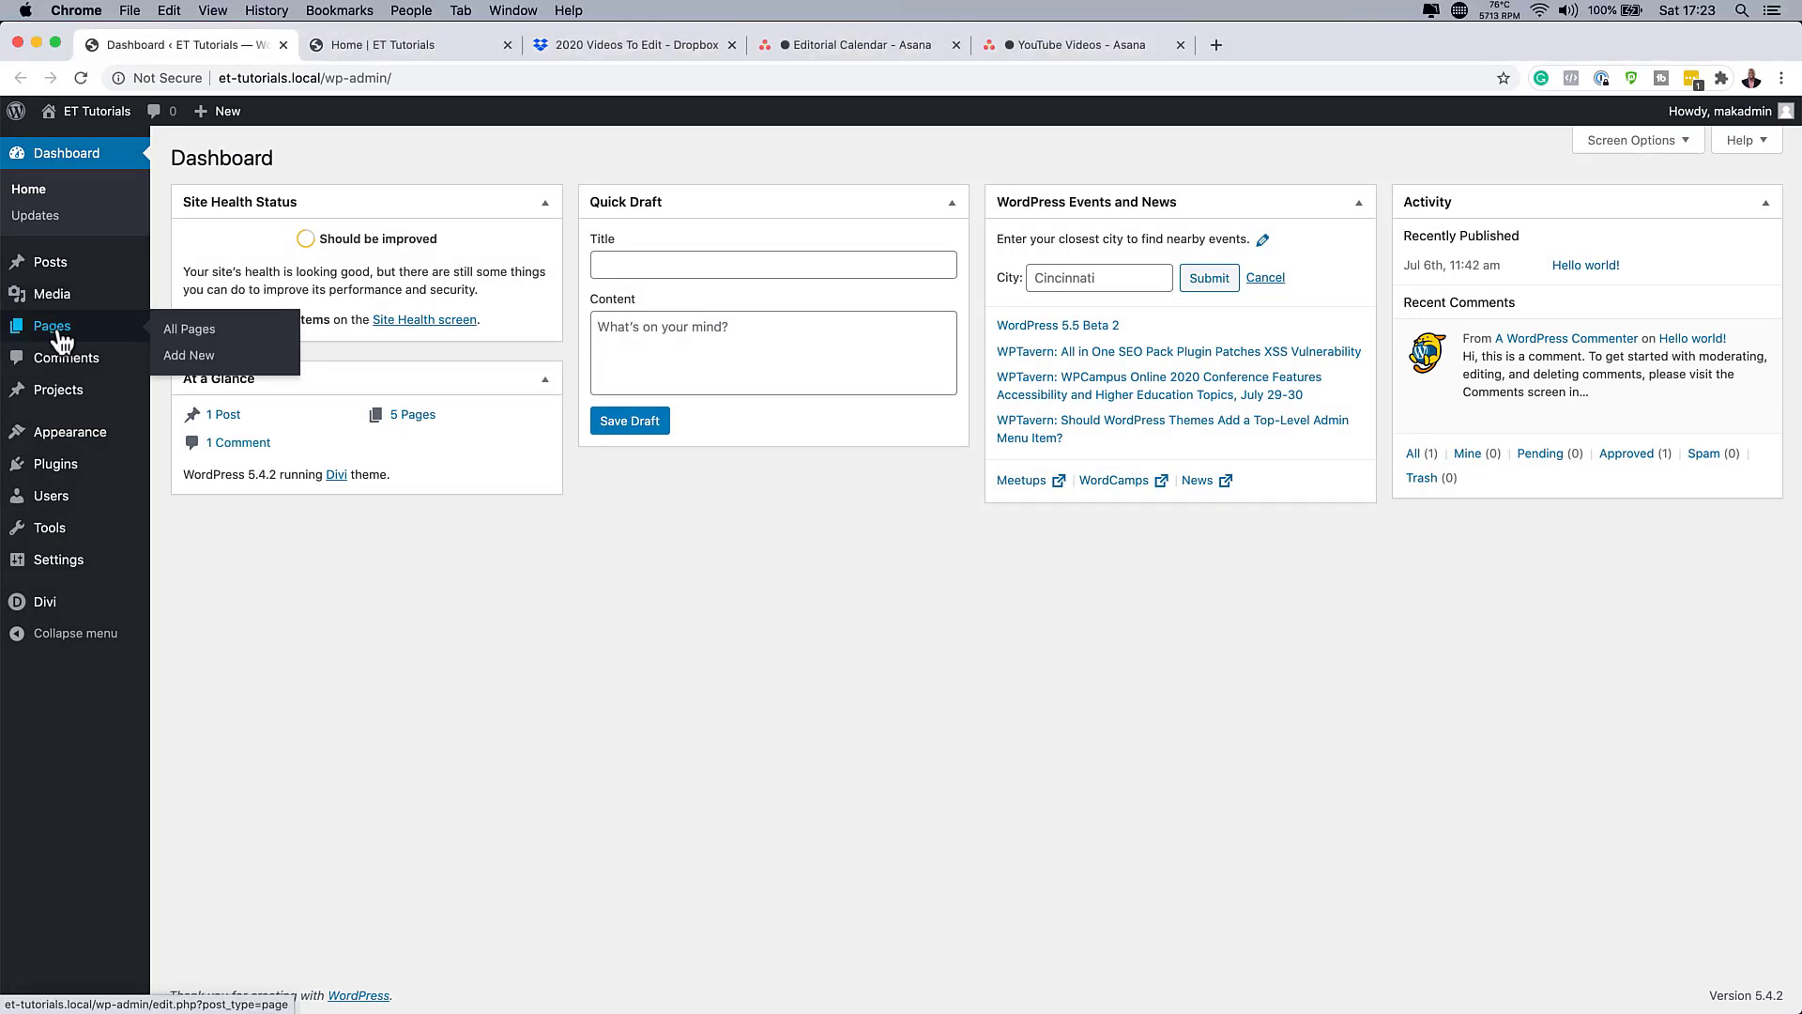
click(212, 360)
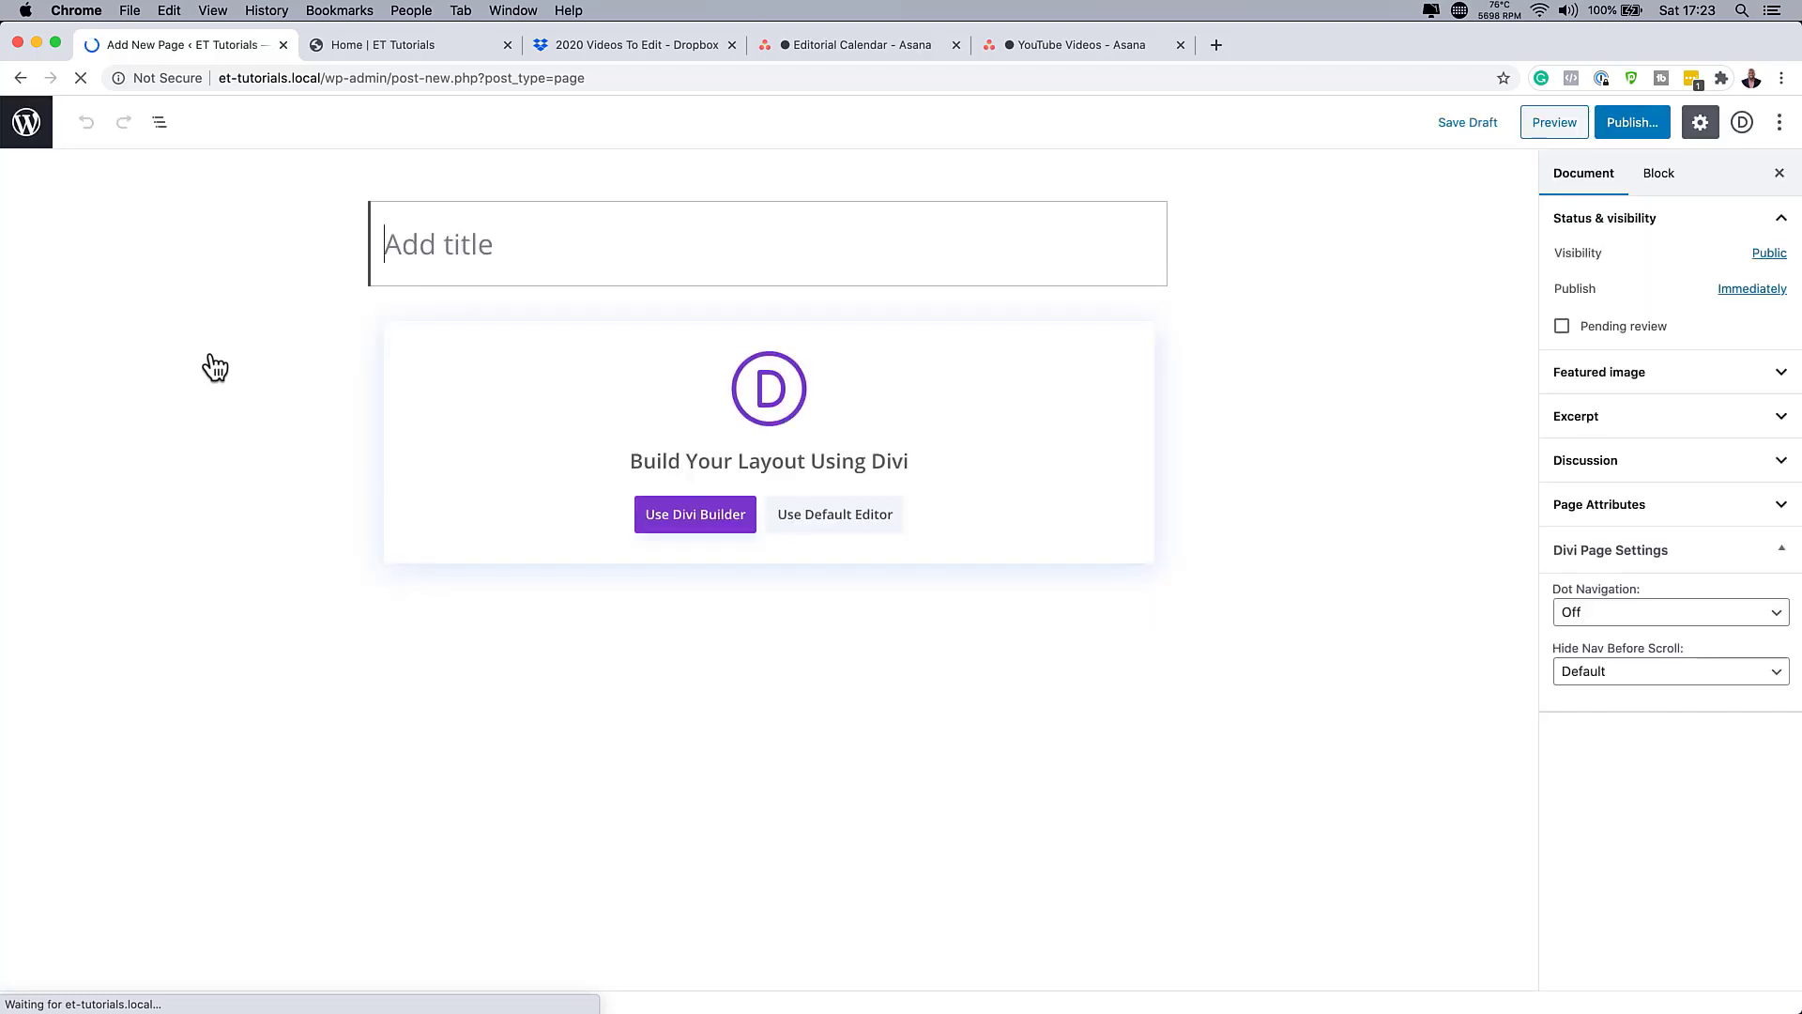
text(Tutorial)
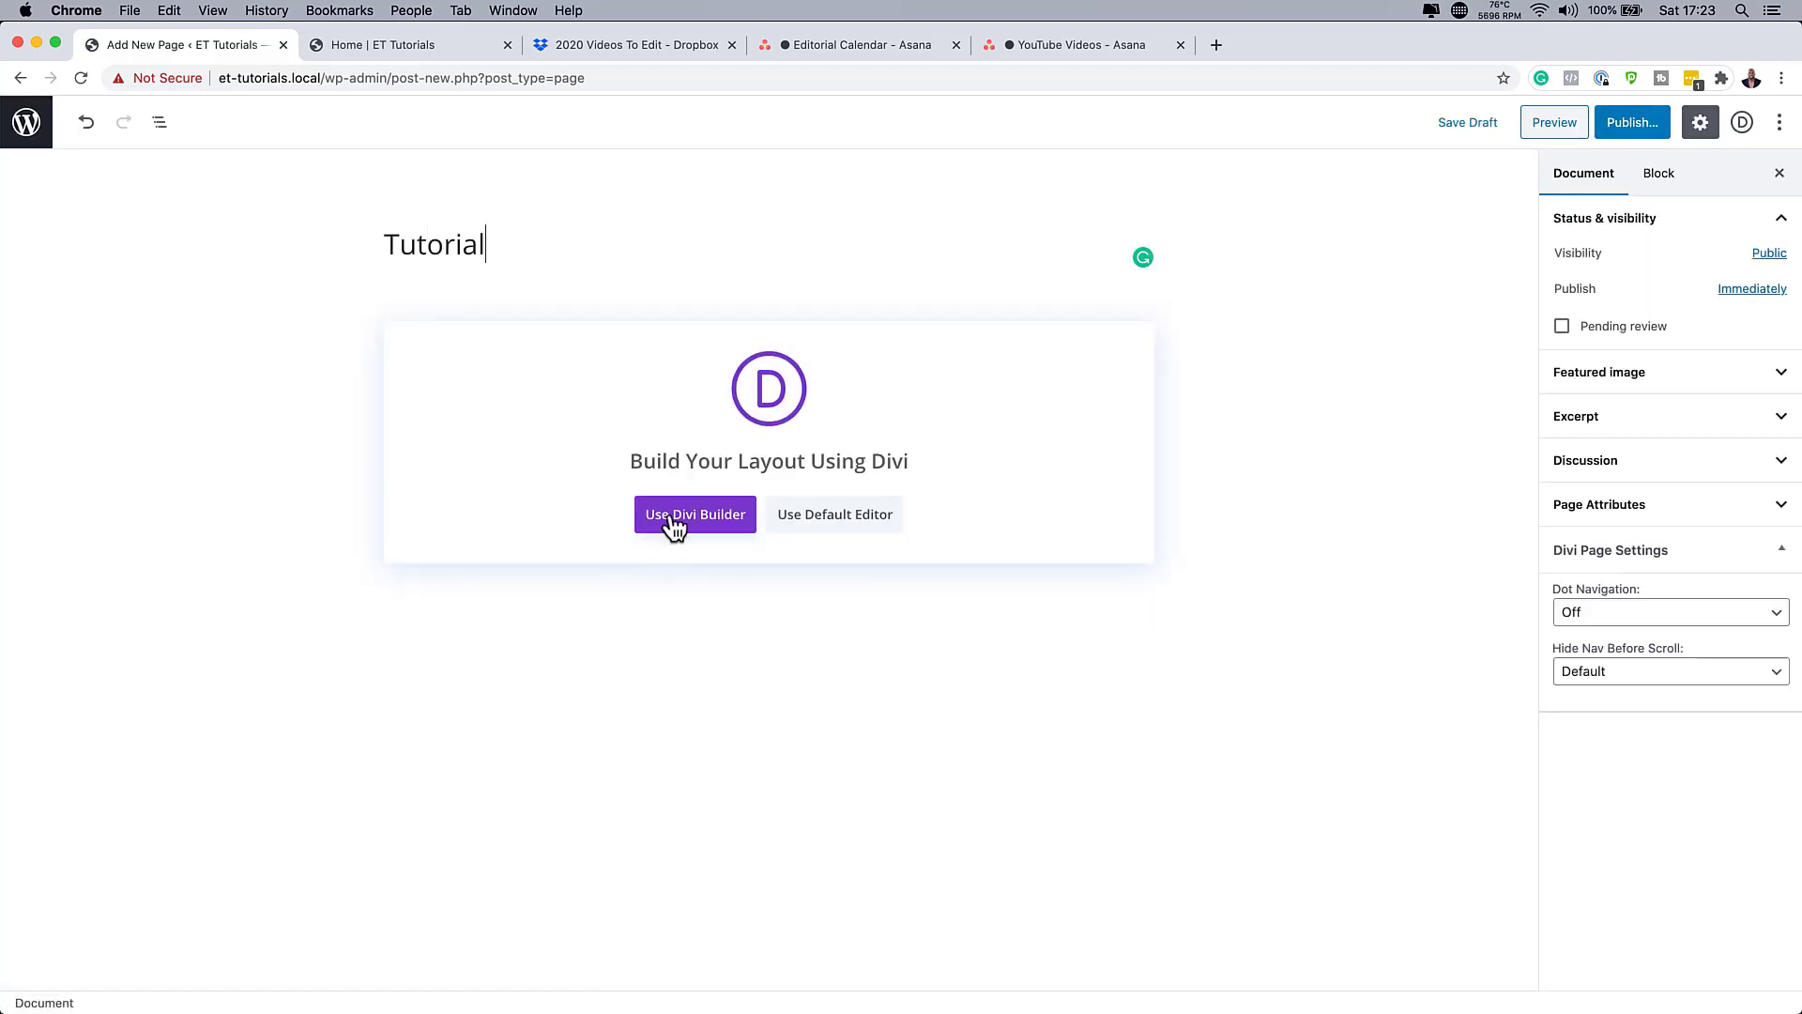
click(674, 518)
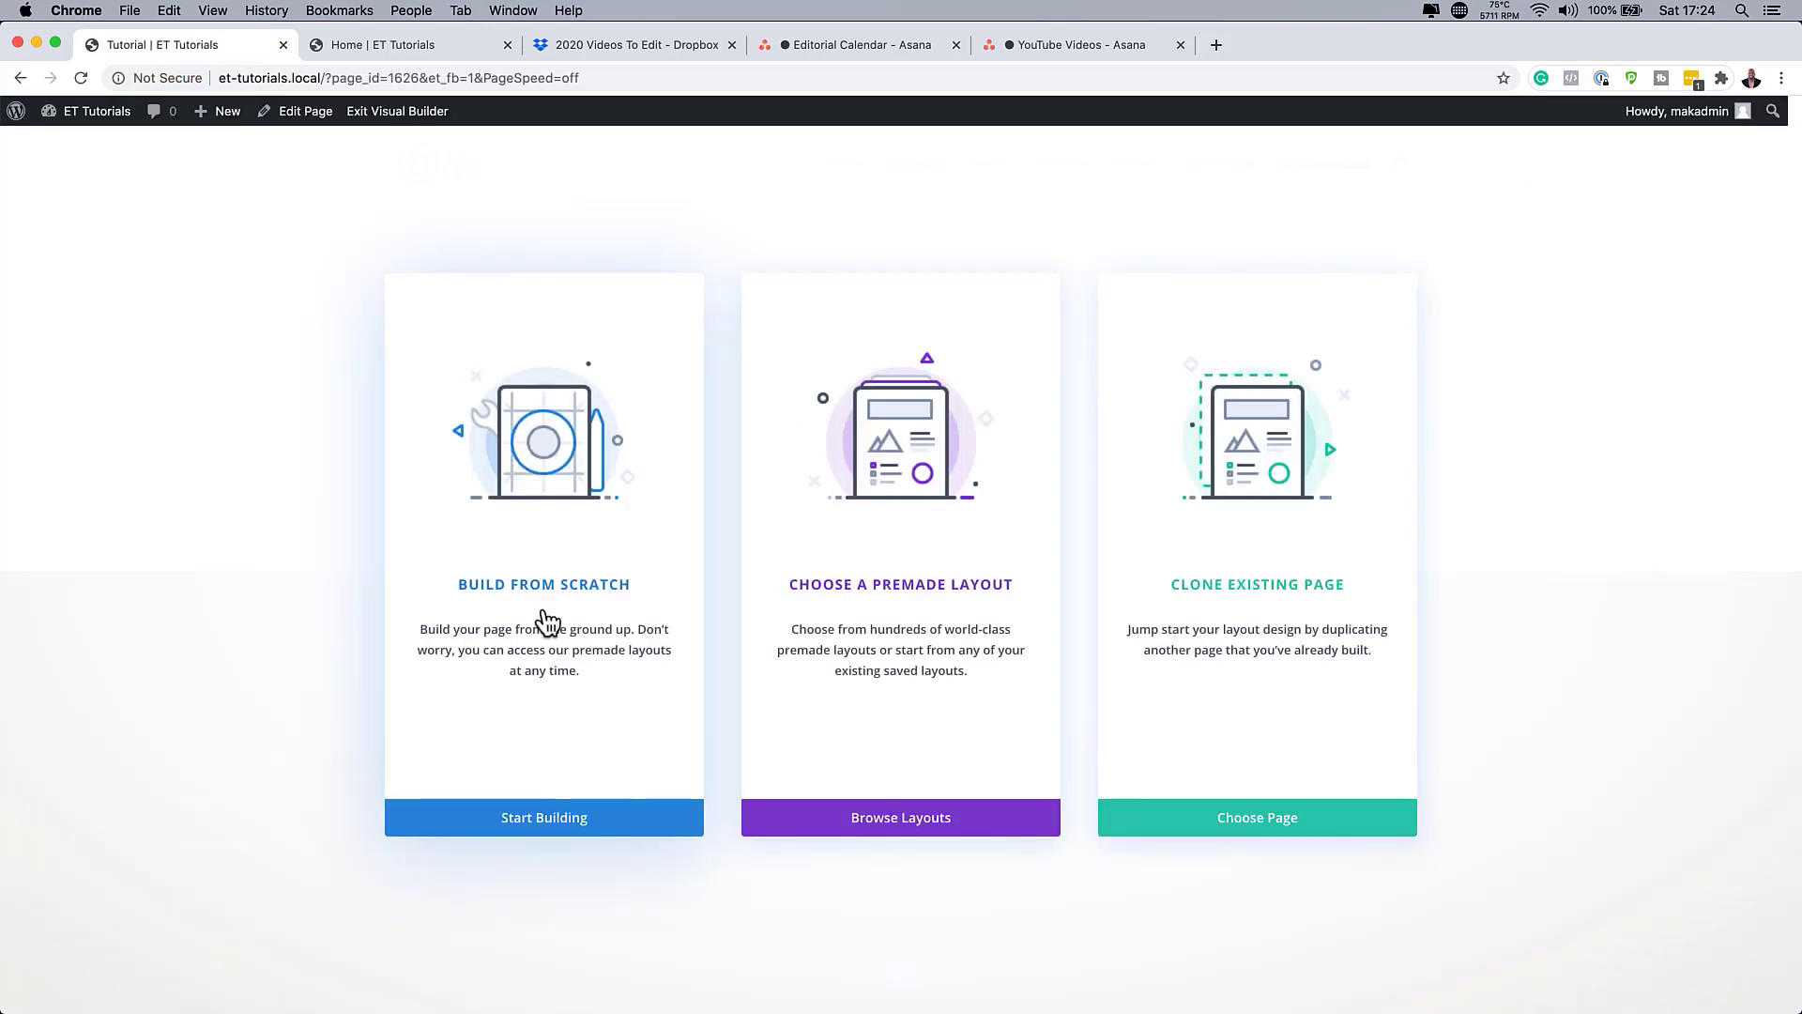
click(570, 817)
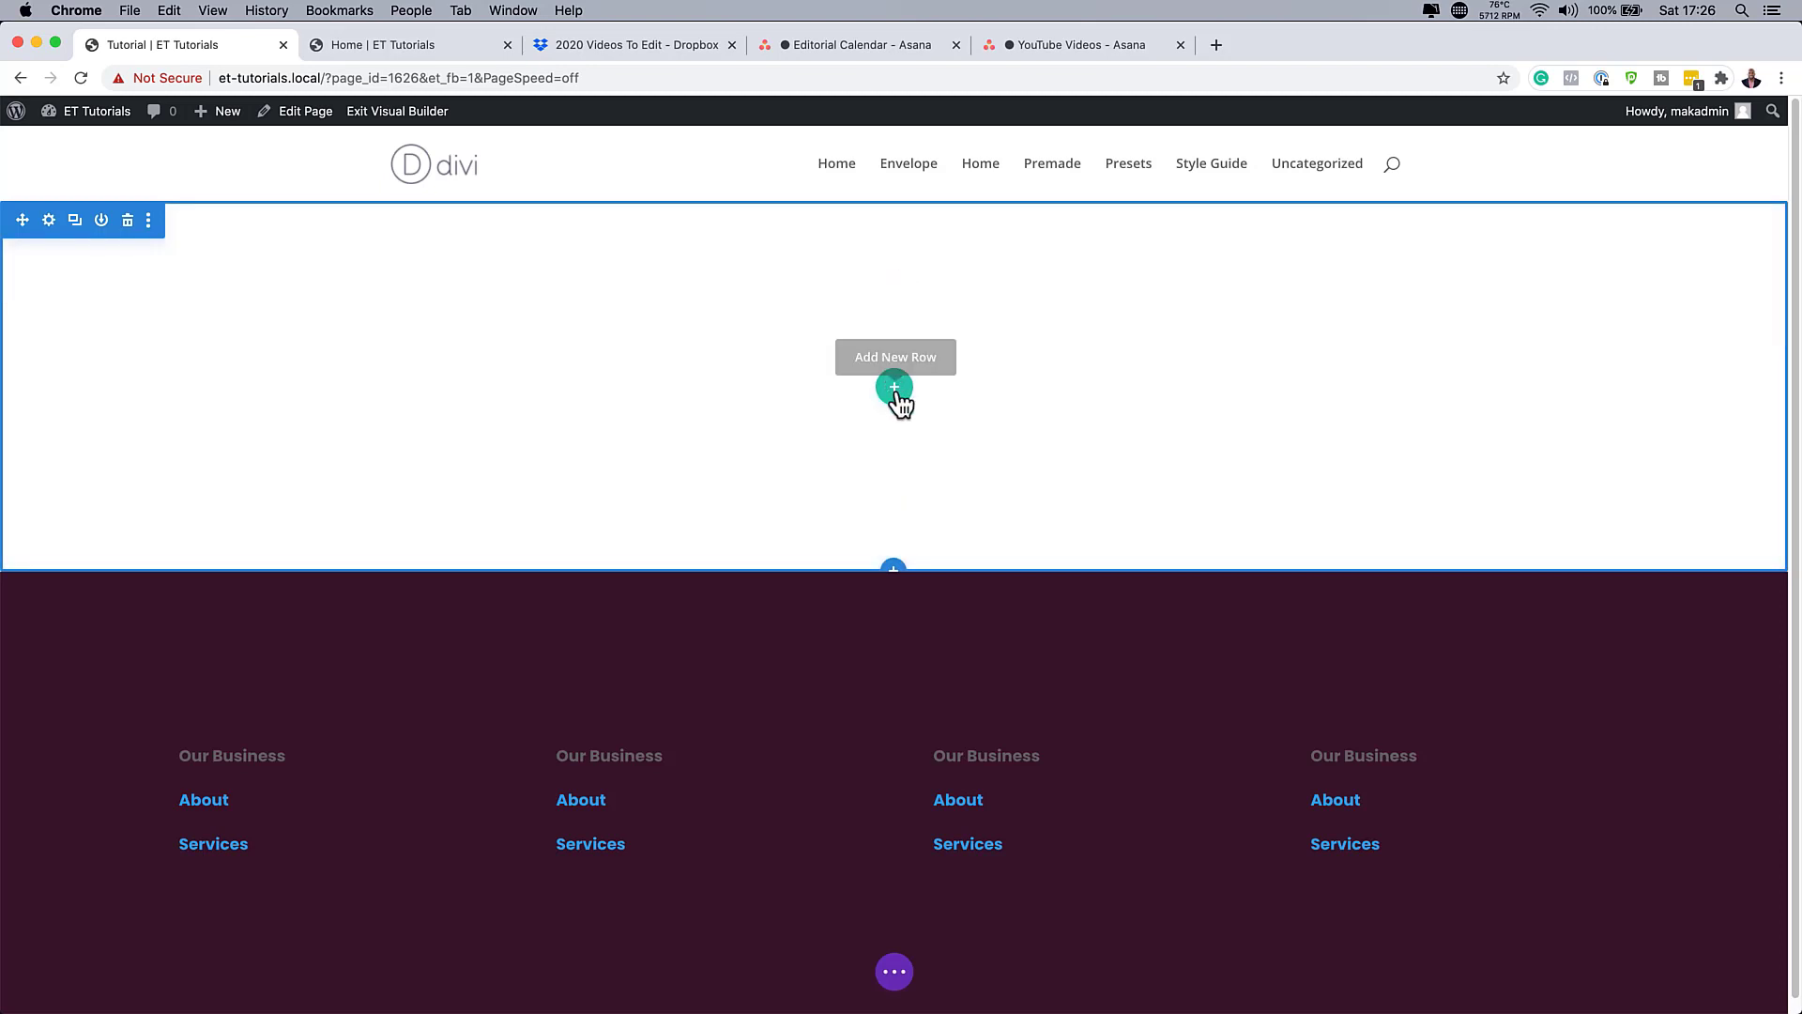
Insert a row with three equal columns into the empty section, without adding a module.
click(896, 392)
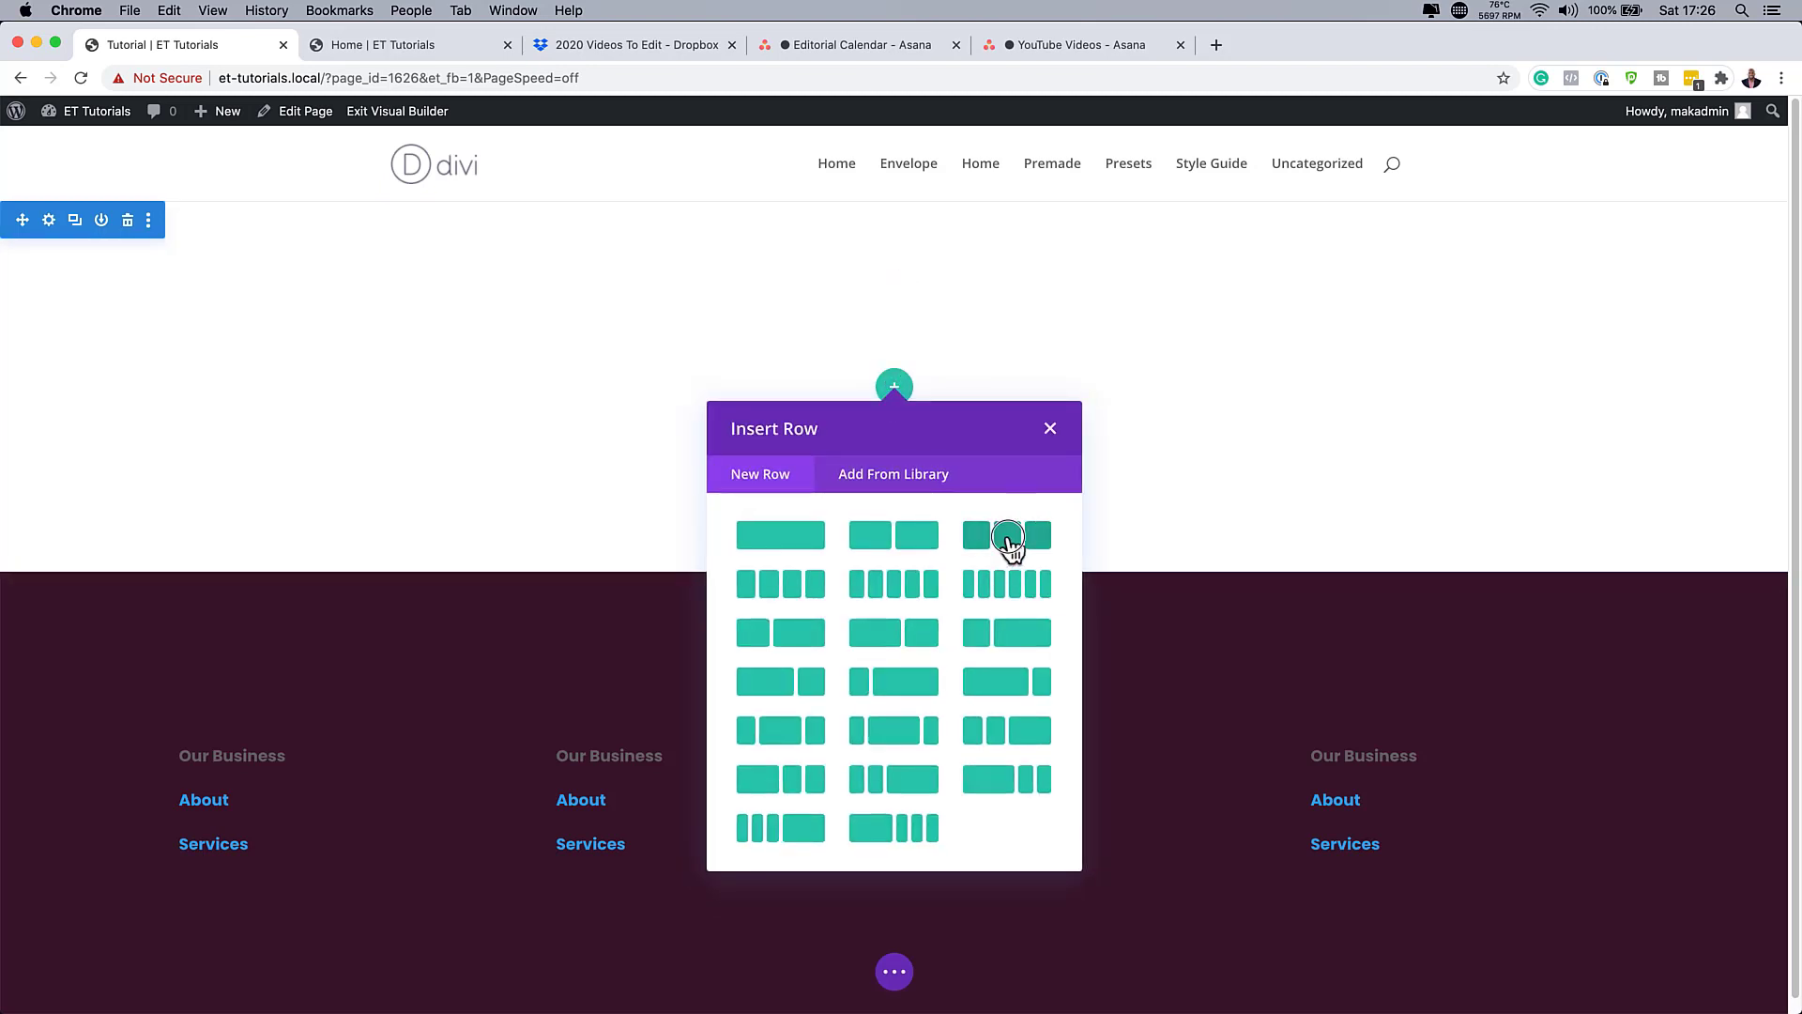
click(1008, 542)
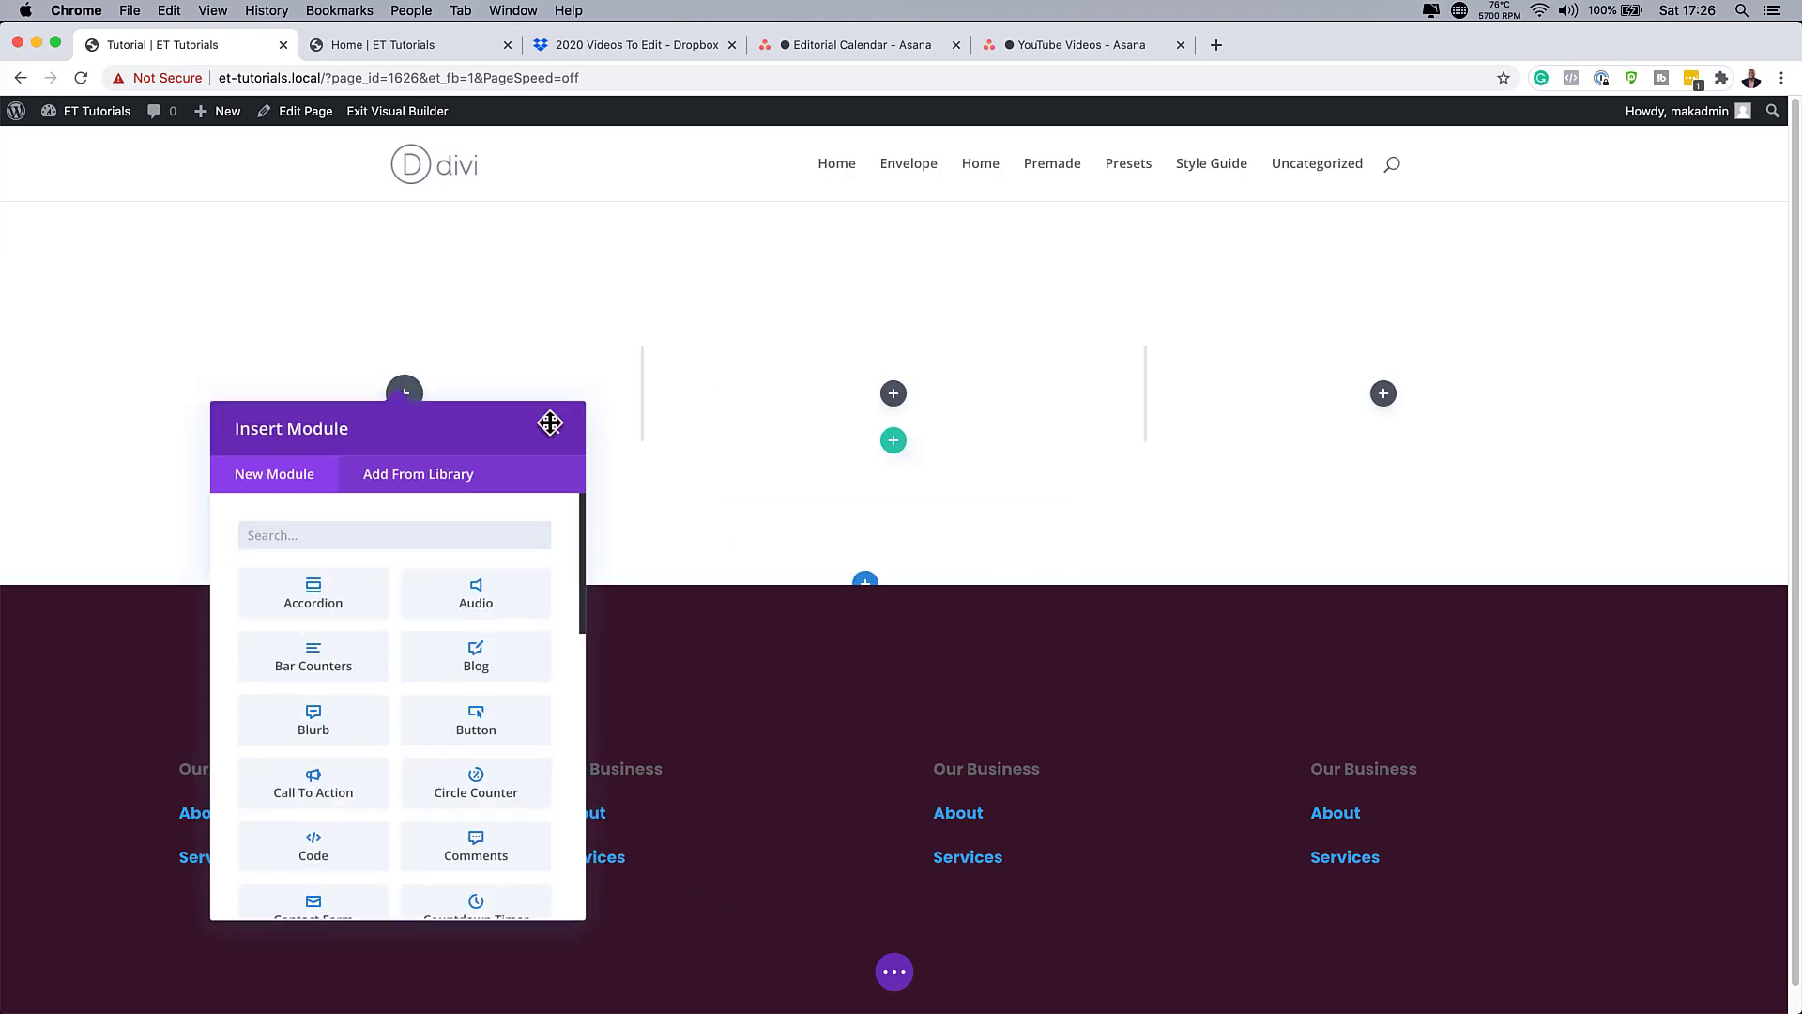
key(Escape)
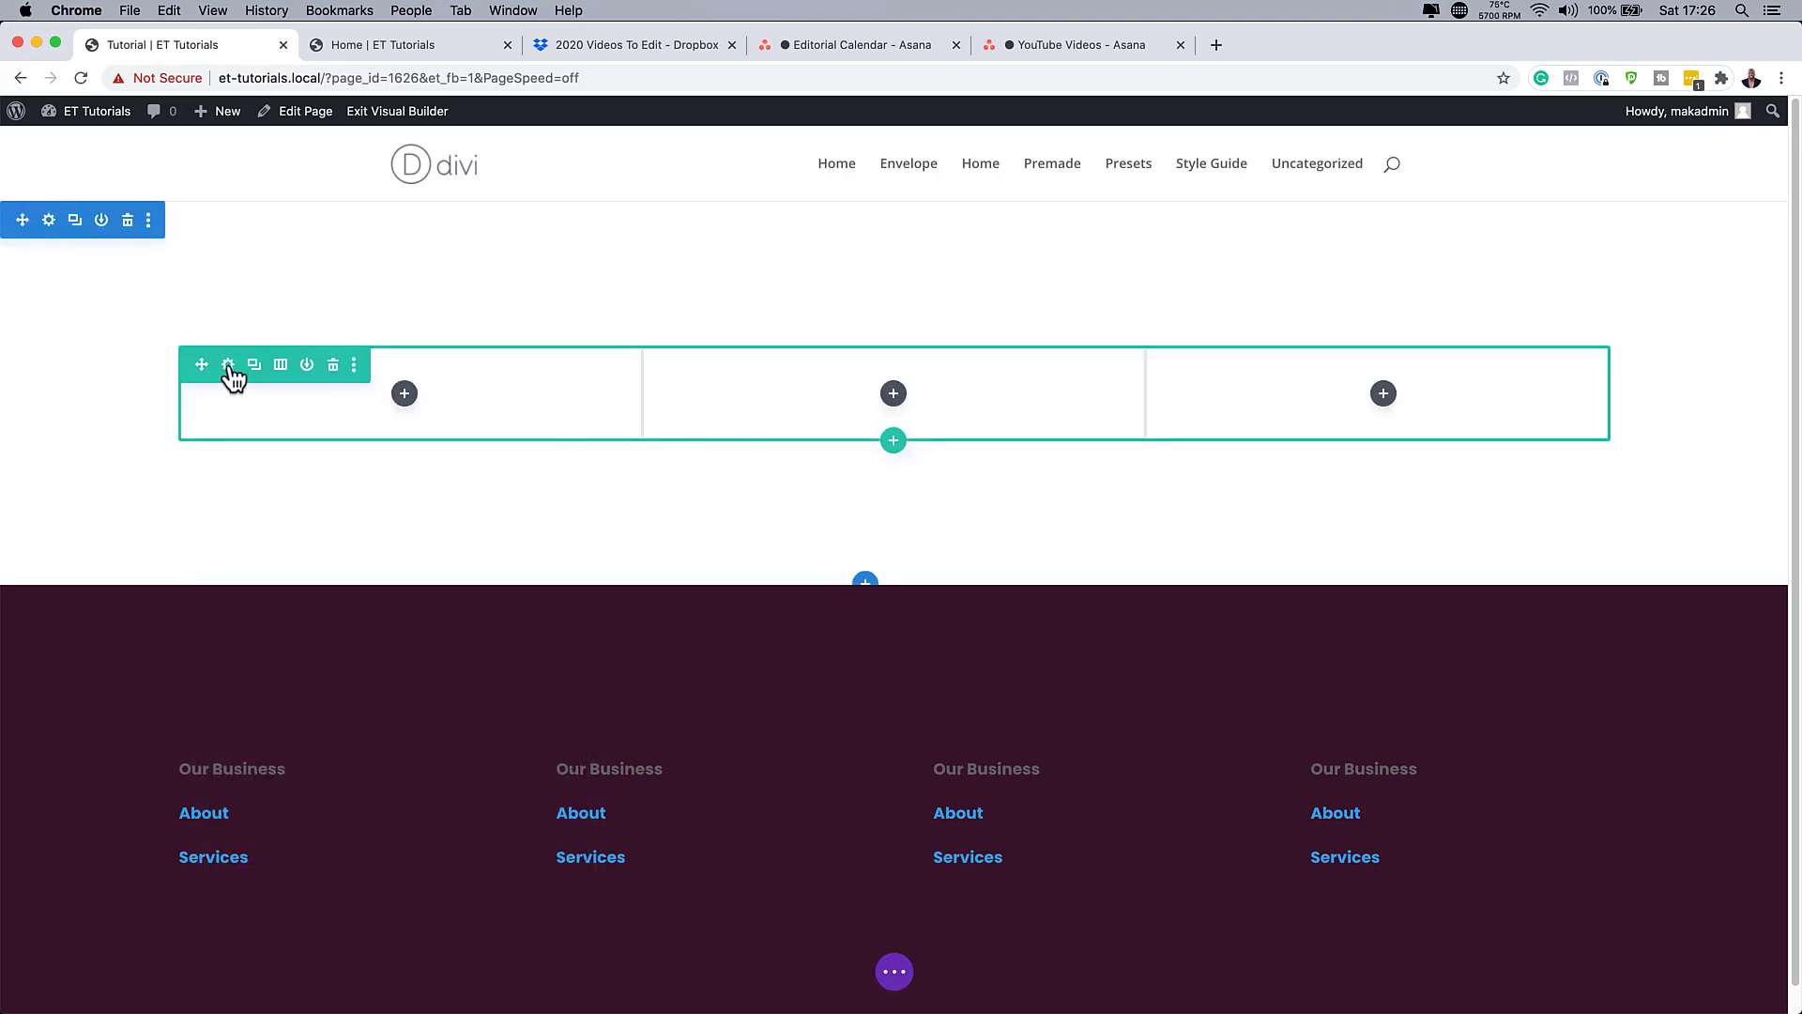
Set the row's sizing to custom gutter width 1, equalized column heights, 100% width and 100% max width, and save it.
click(229, 365)
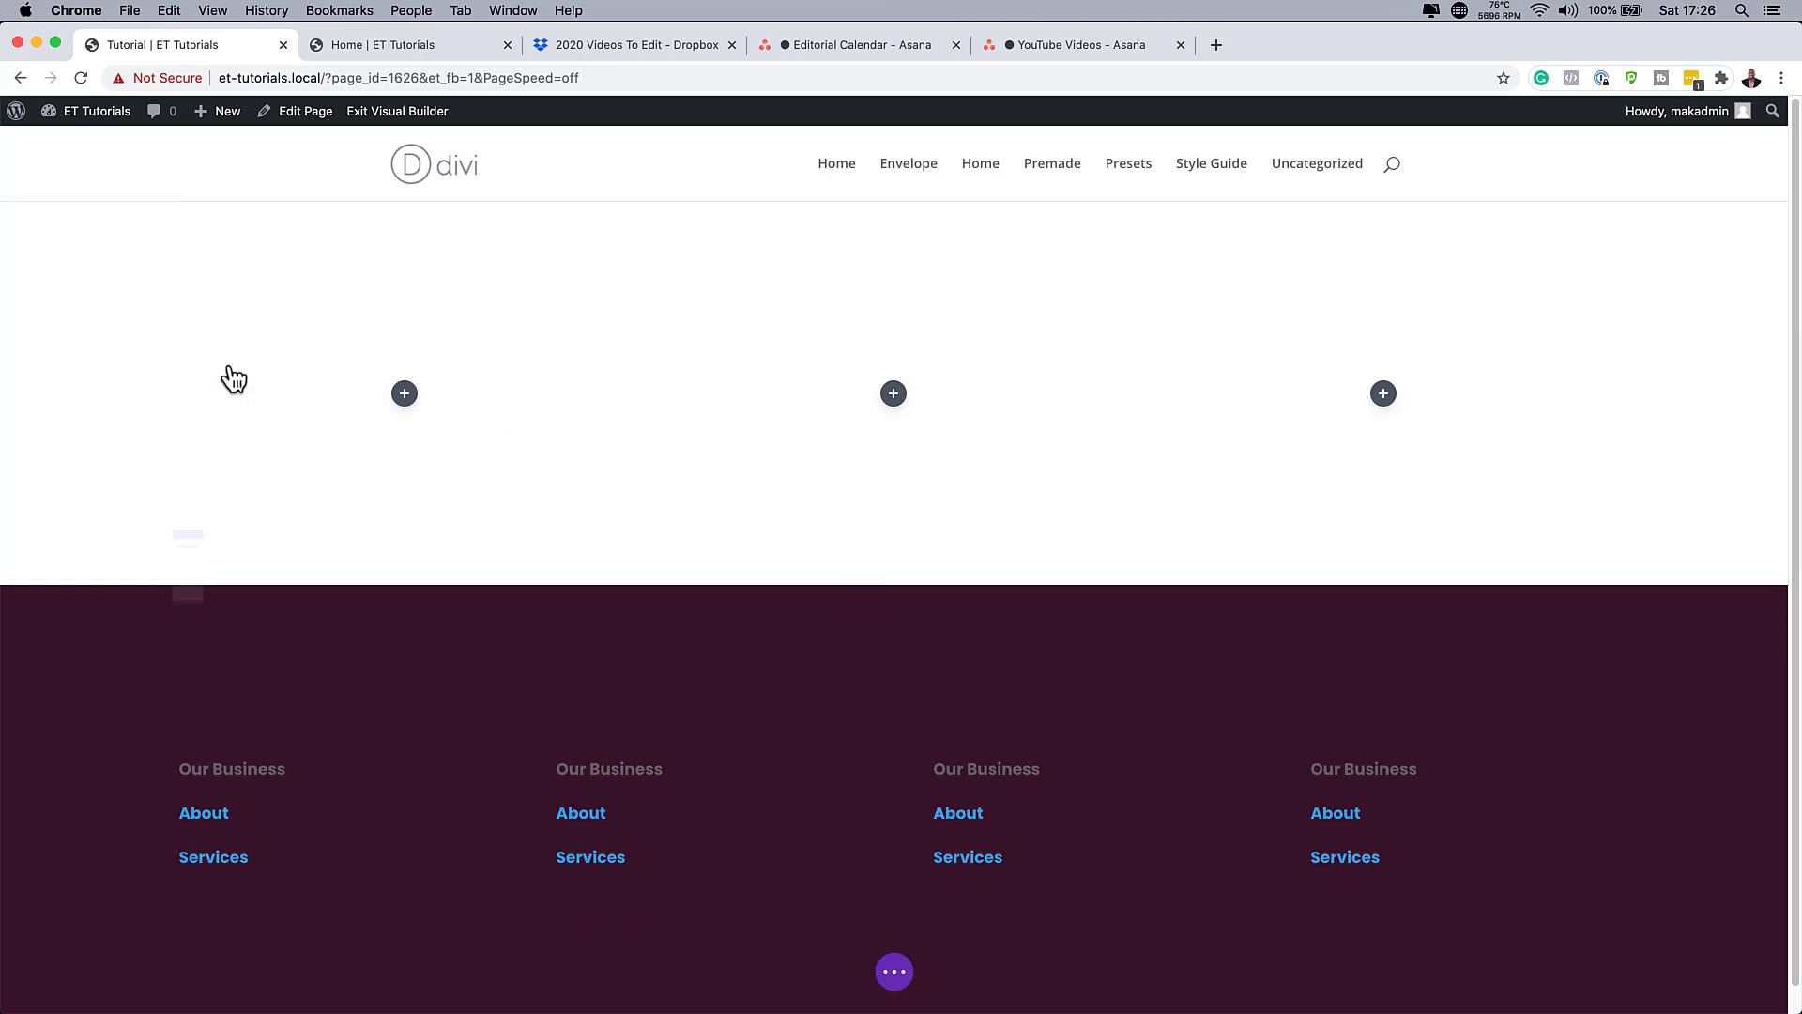
click(150, 222)
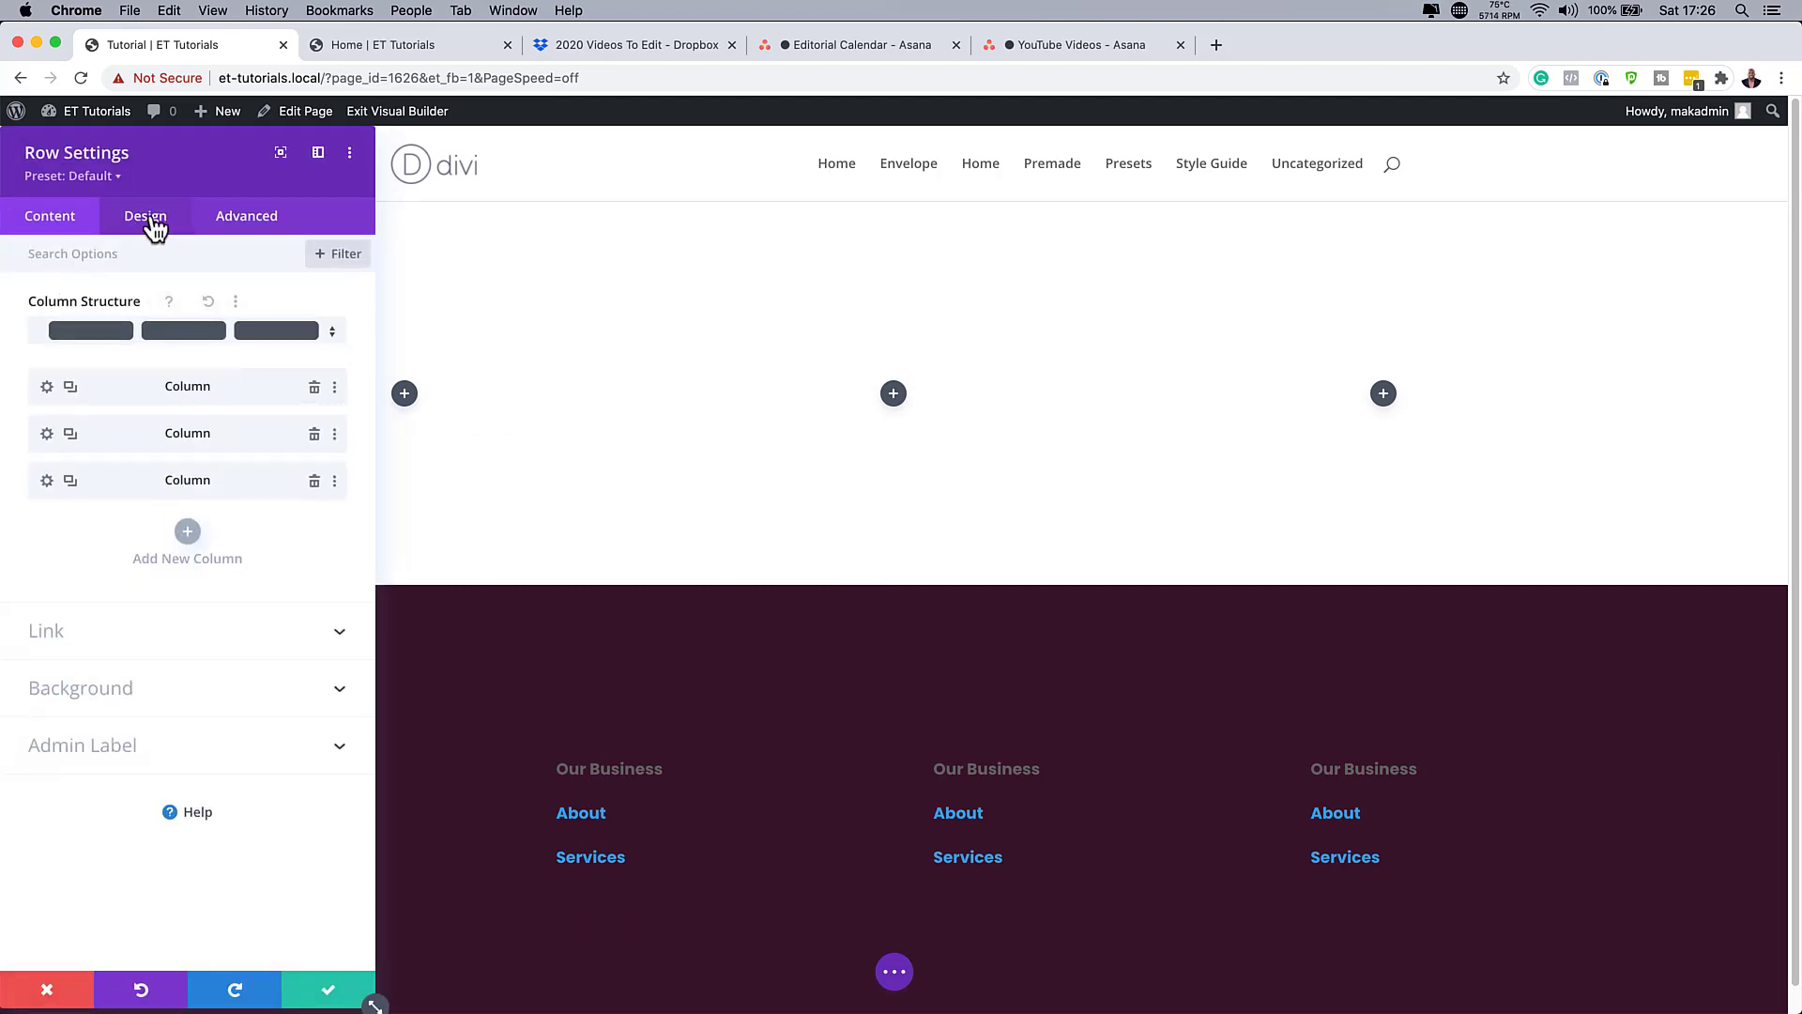
click(103, 316)
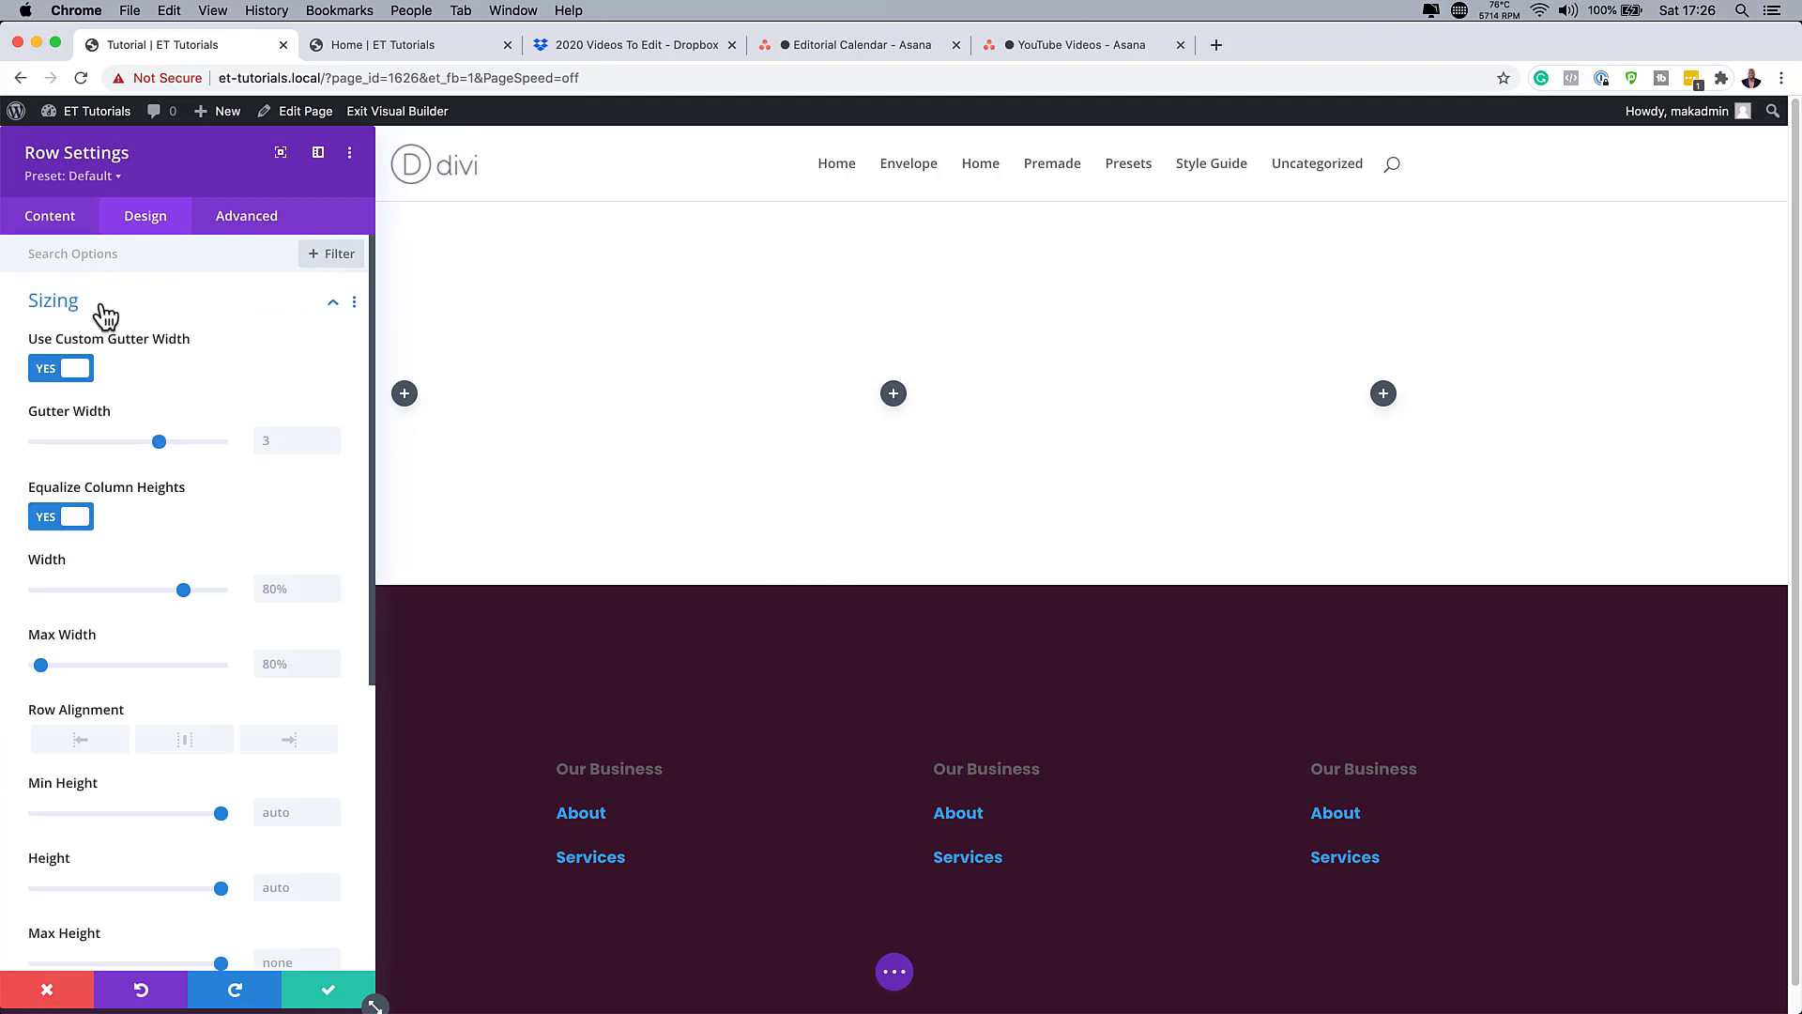
drag(66, 441, 36, 443)
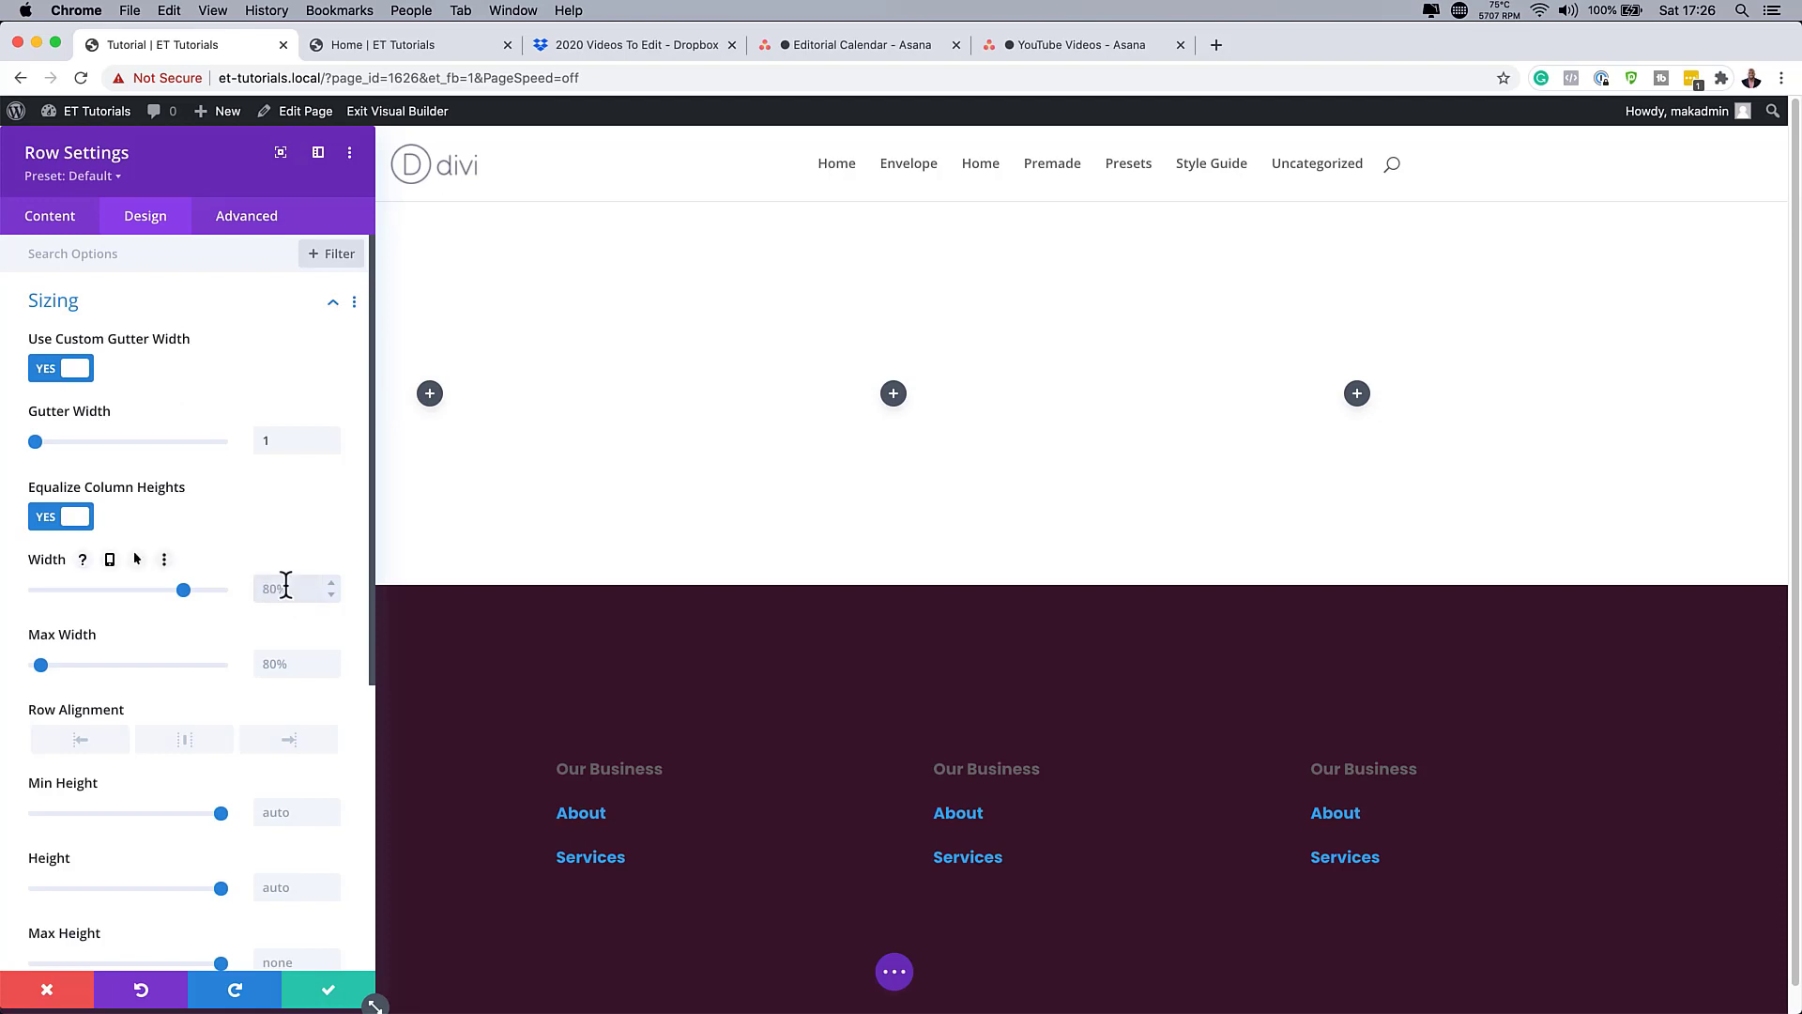
text(100%%)
click(290, 667)
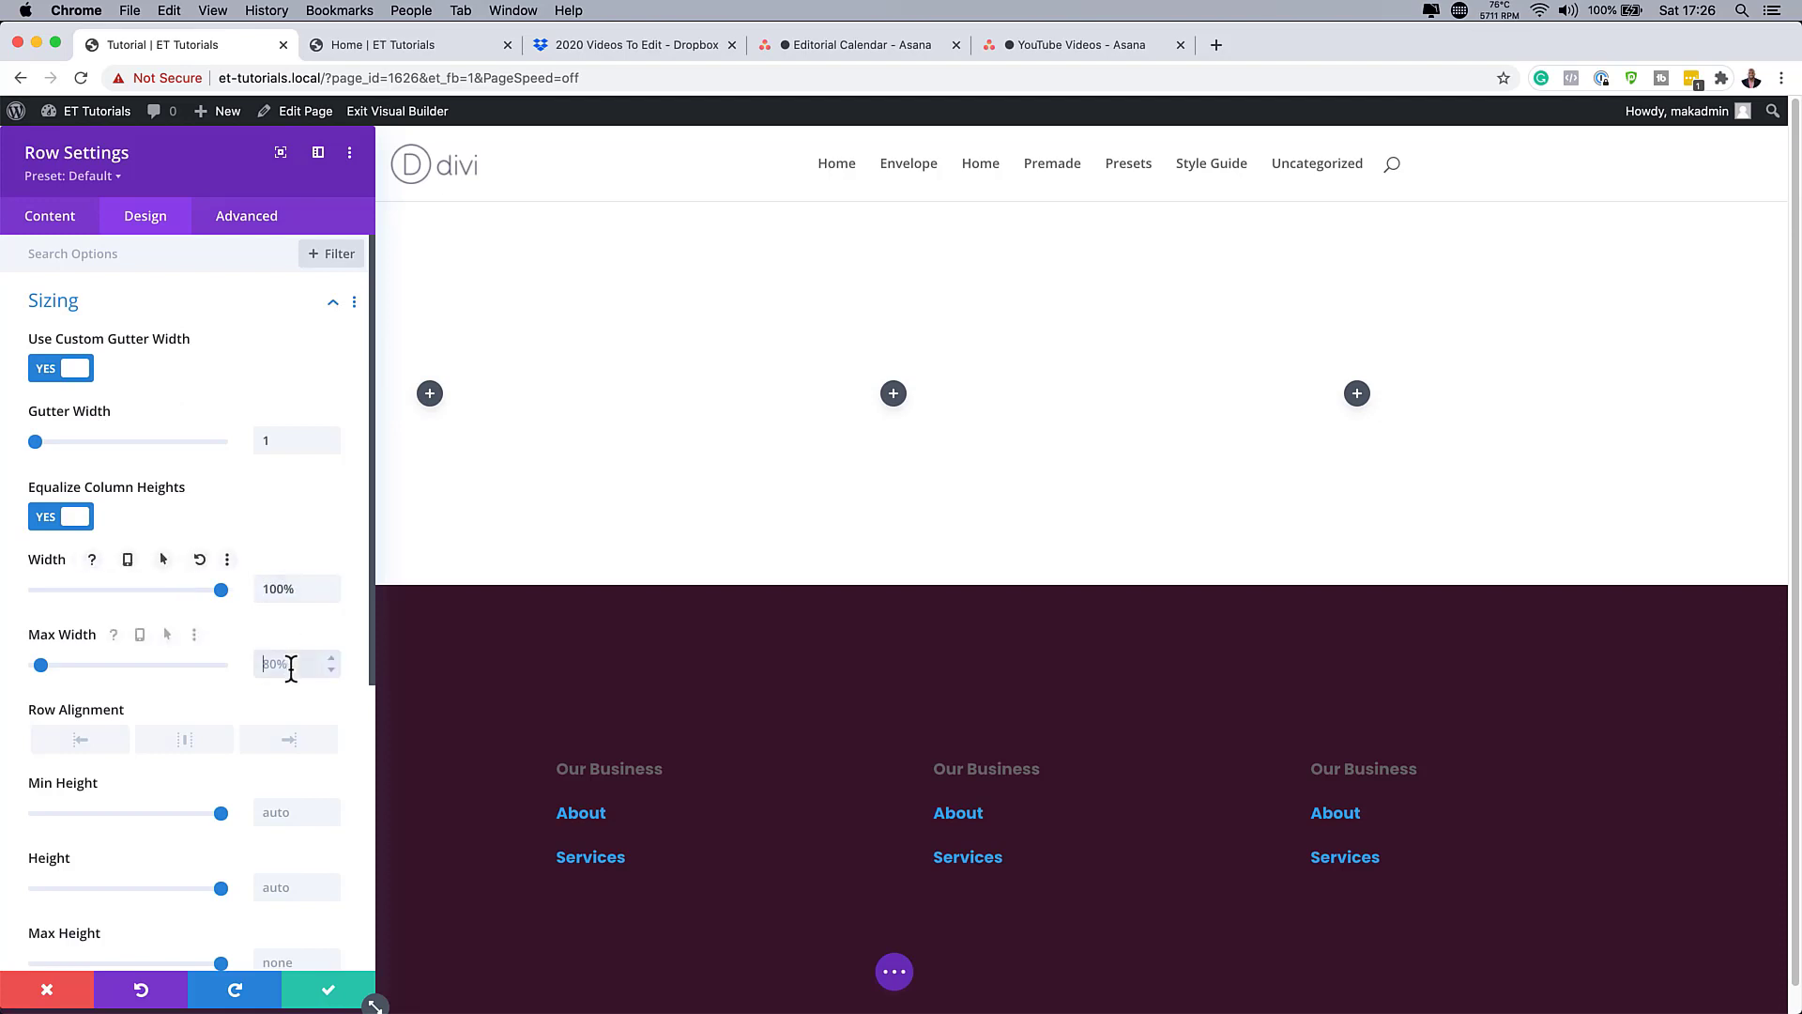
text(100%)
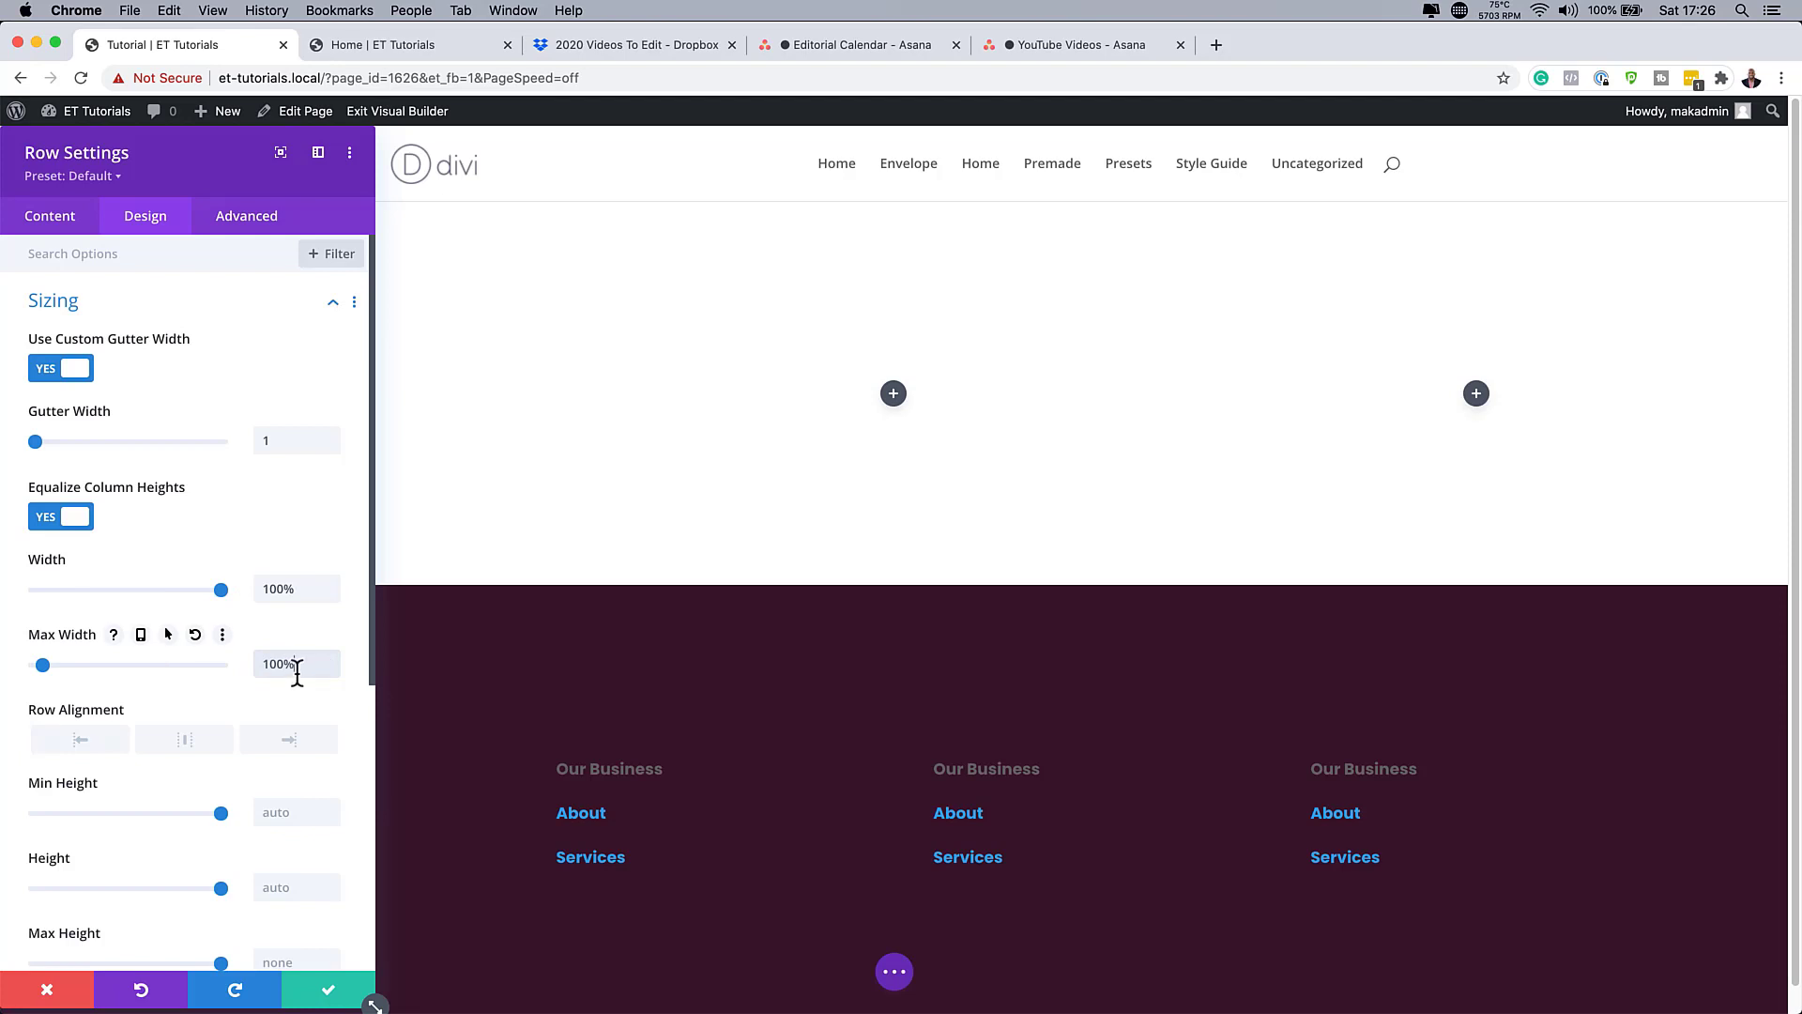
click(330, 993)
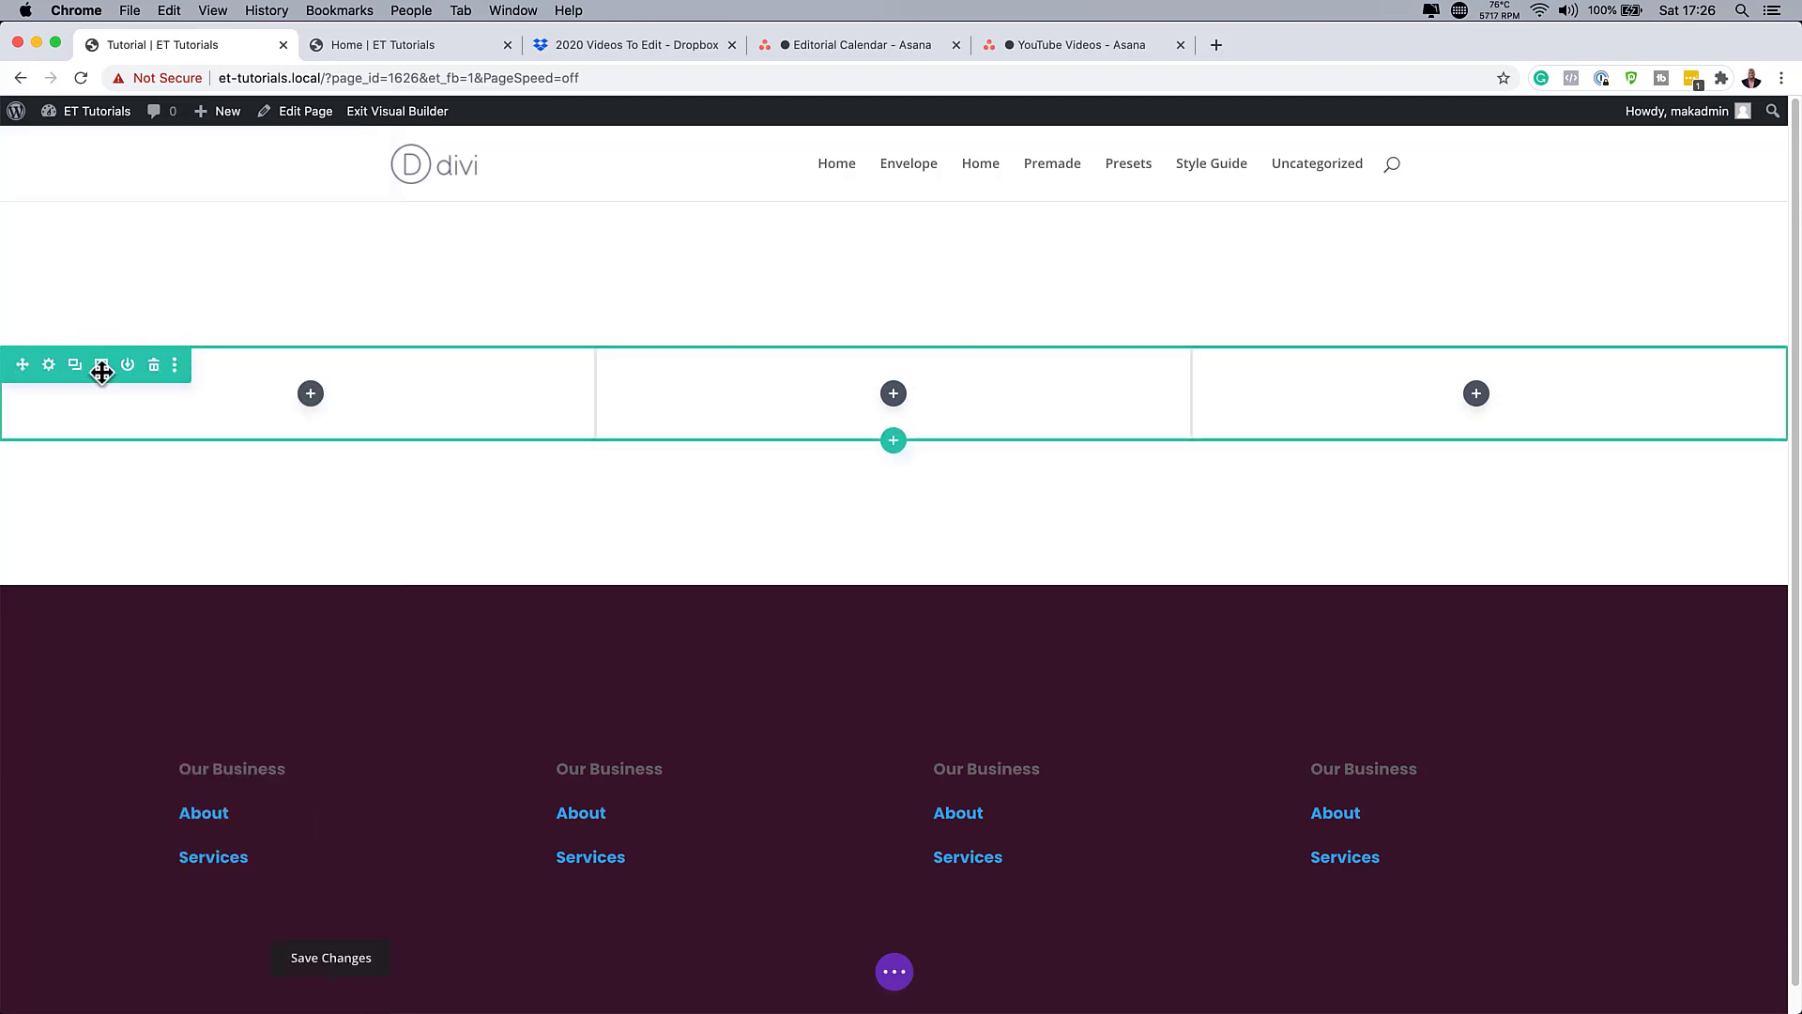
Set the first column's padding to 10vw at the top and 5vw at the bottom.
click(49, 366)
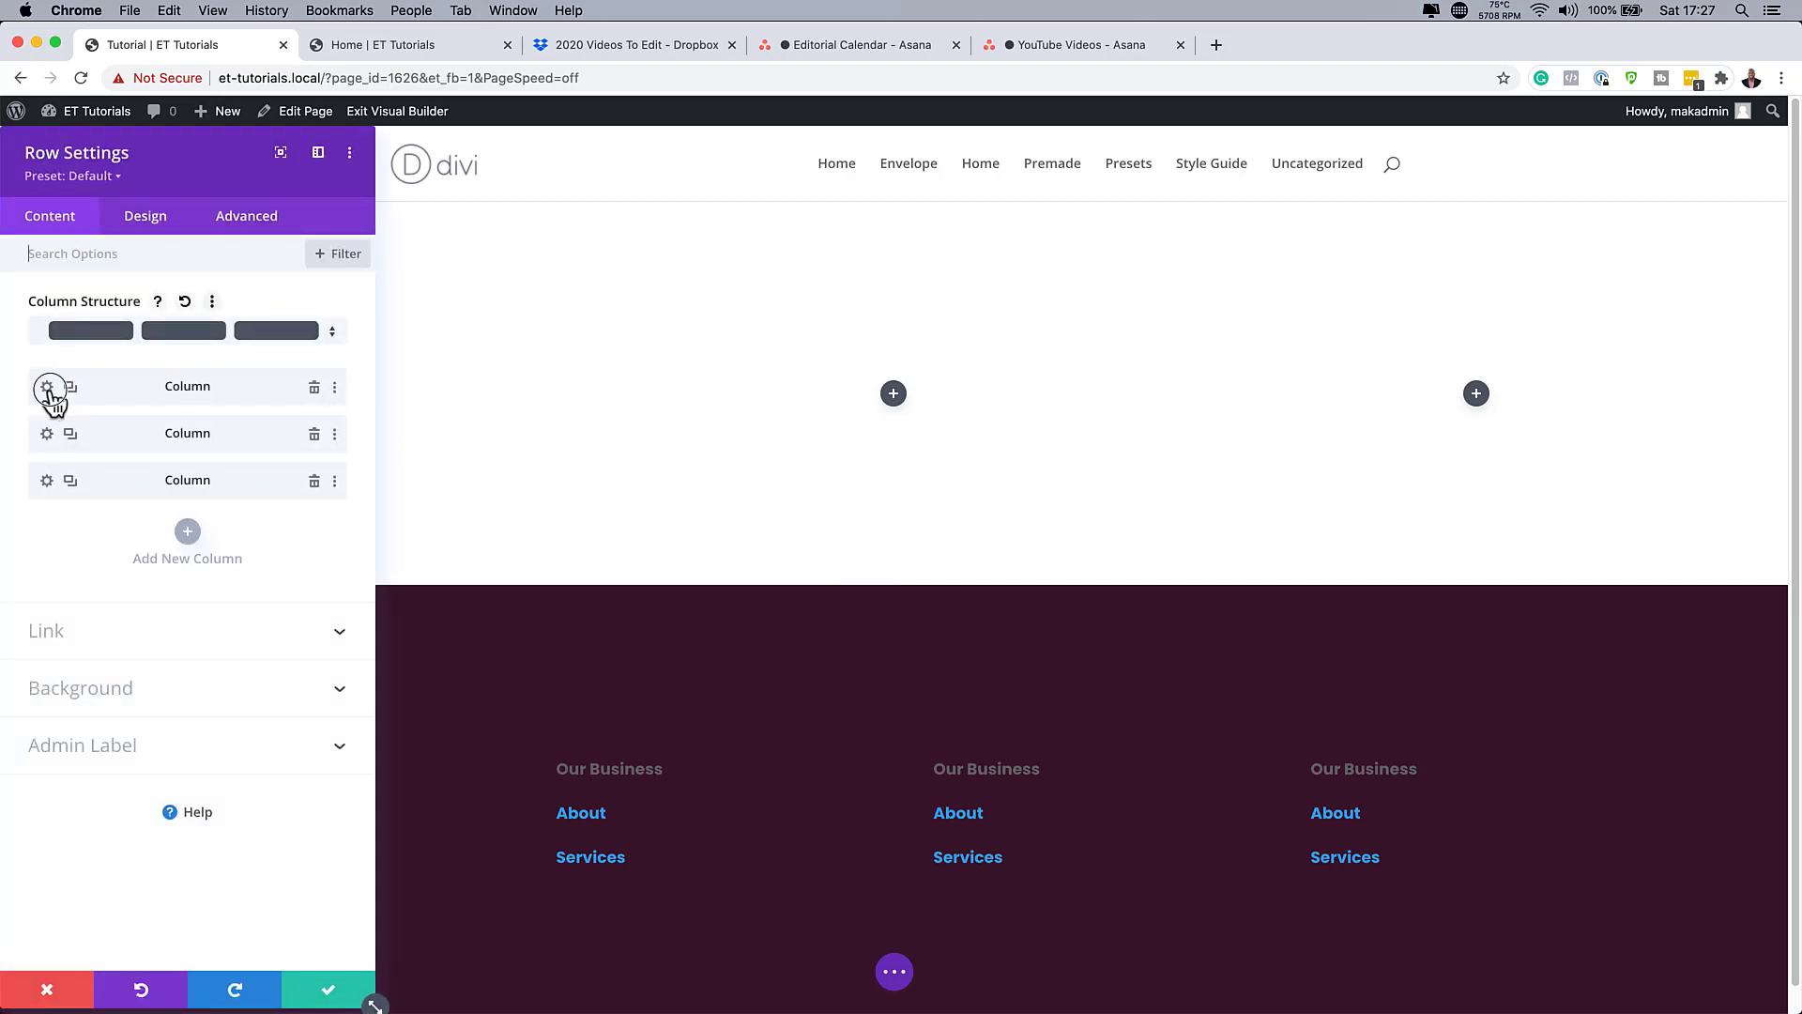
click(47, 388)
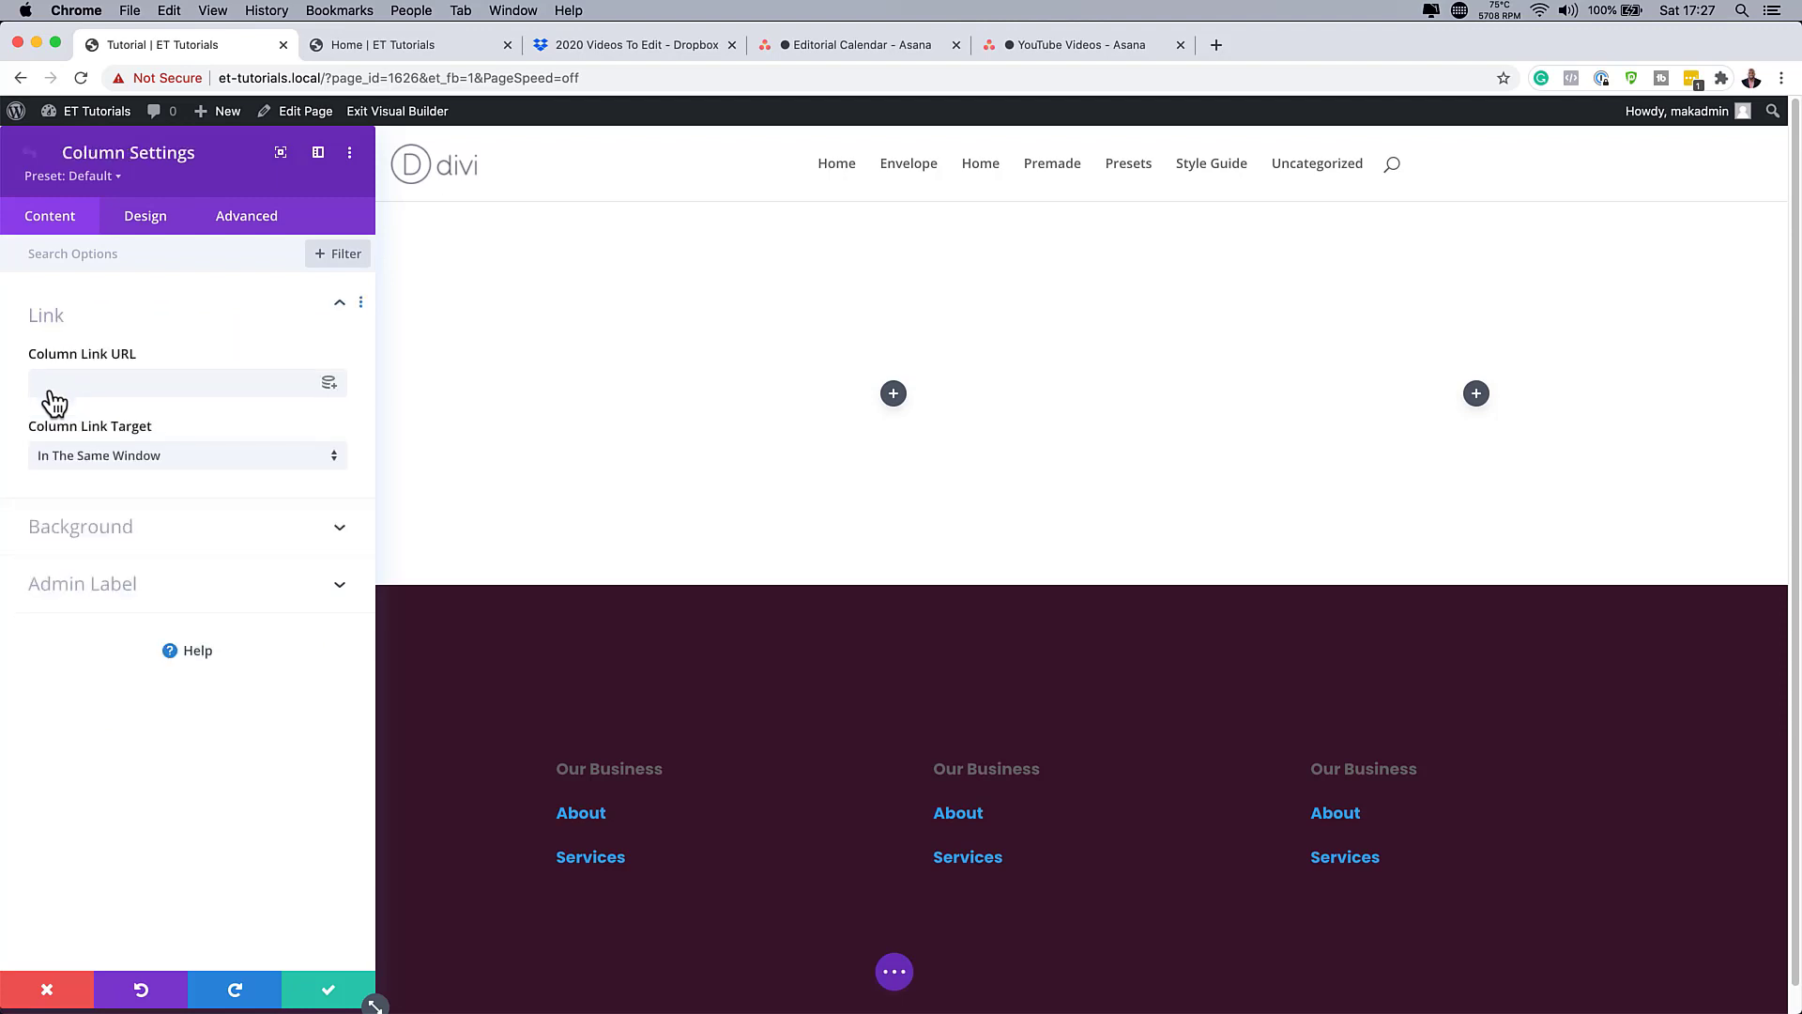
click(148, 224)
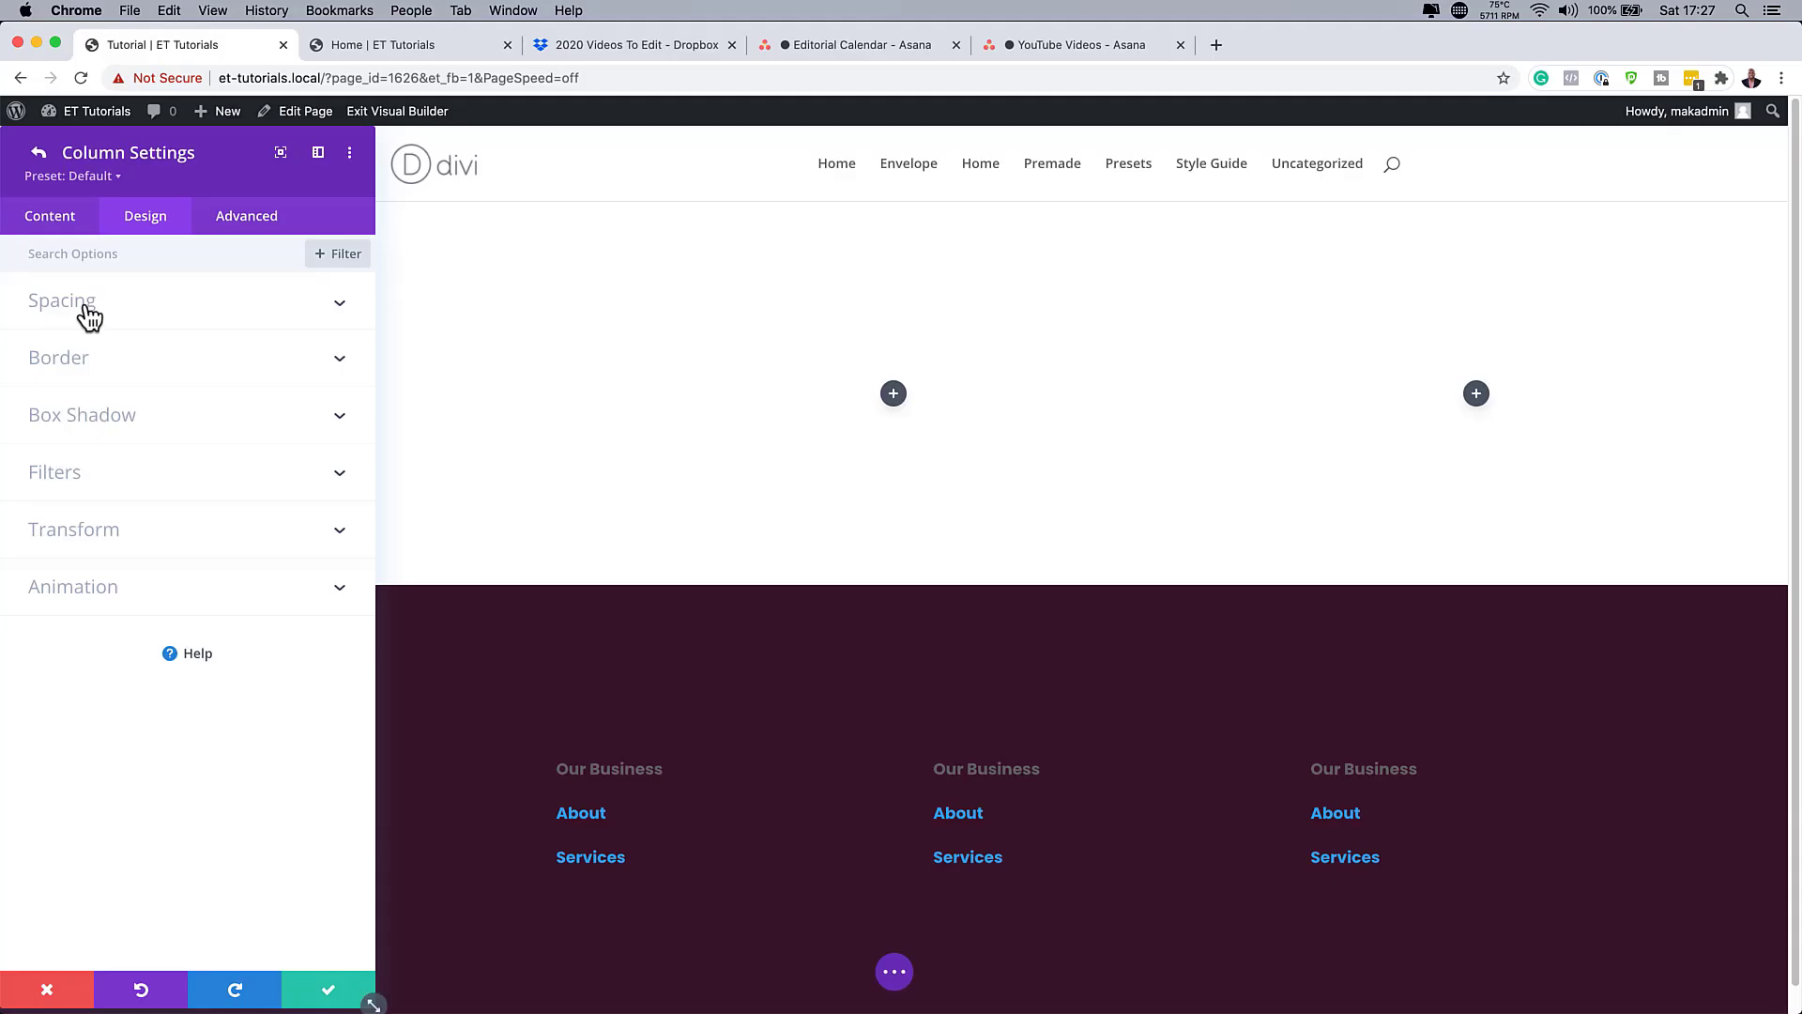
click(88, 302)
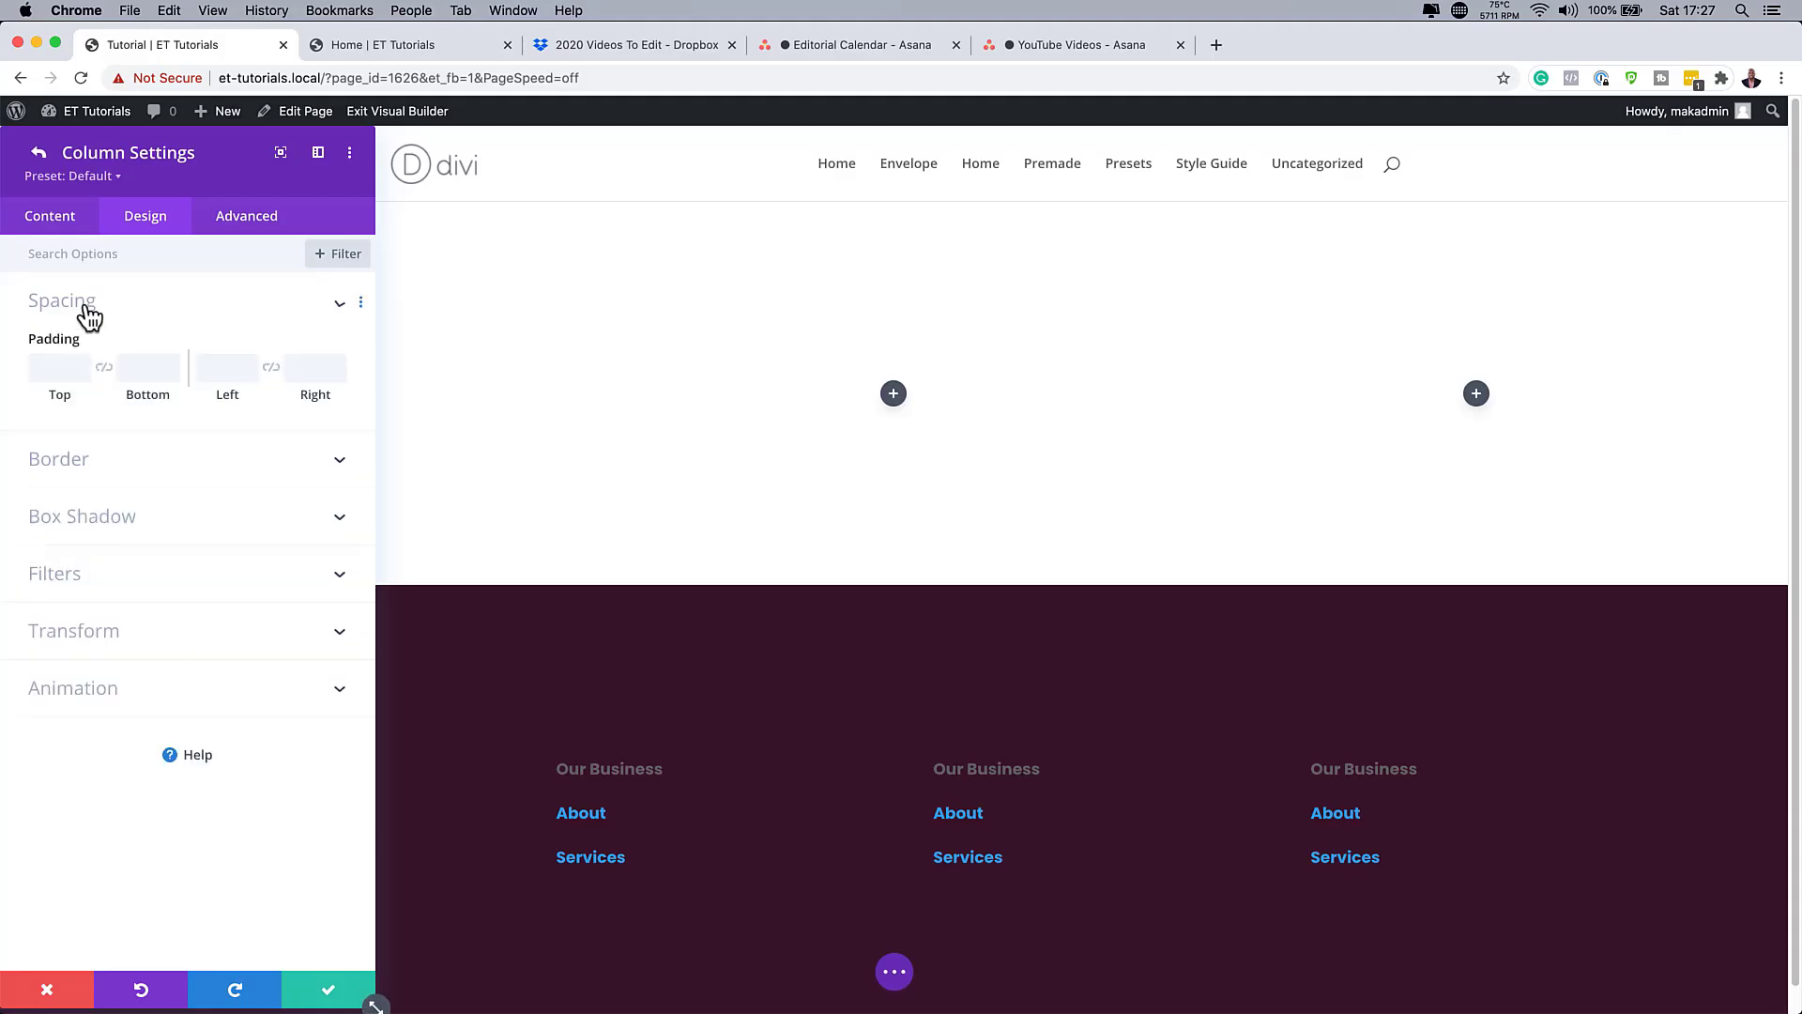
click(55, 365)
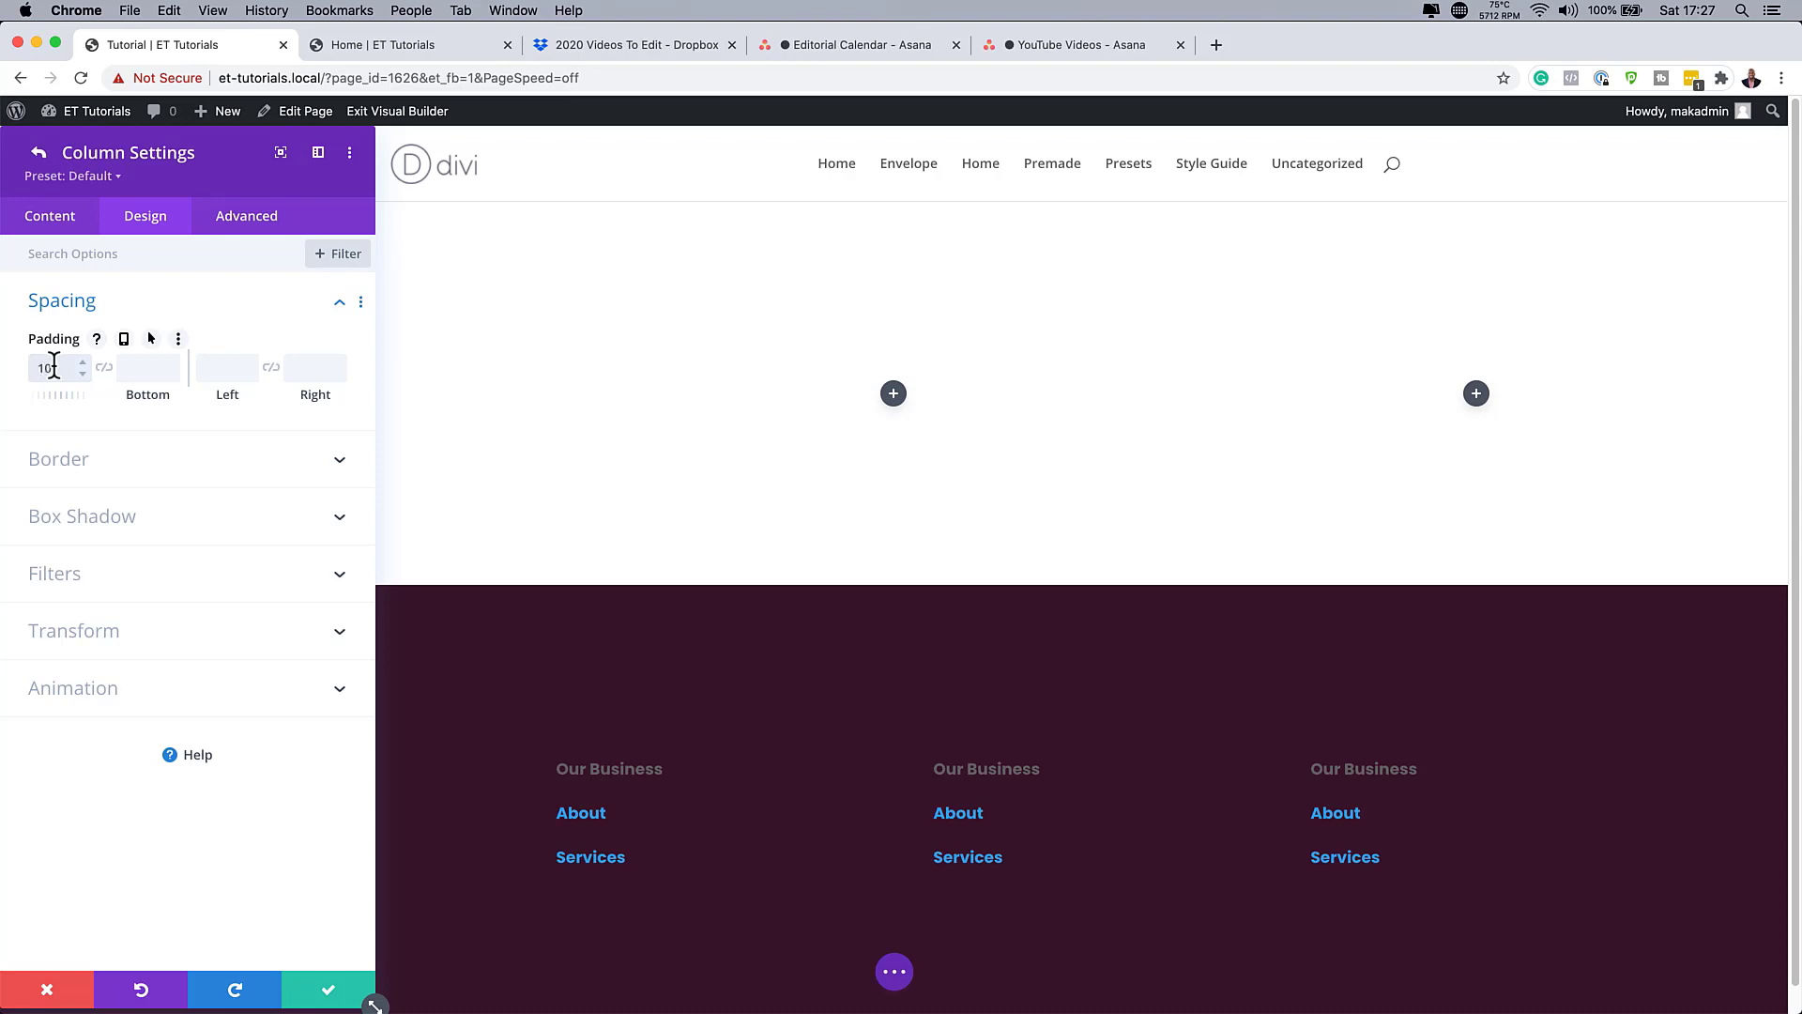
text(10px)
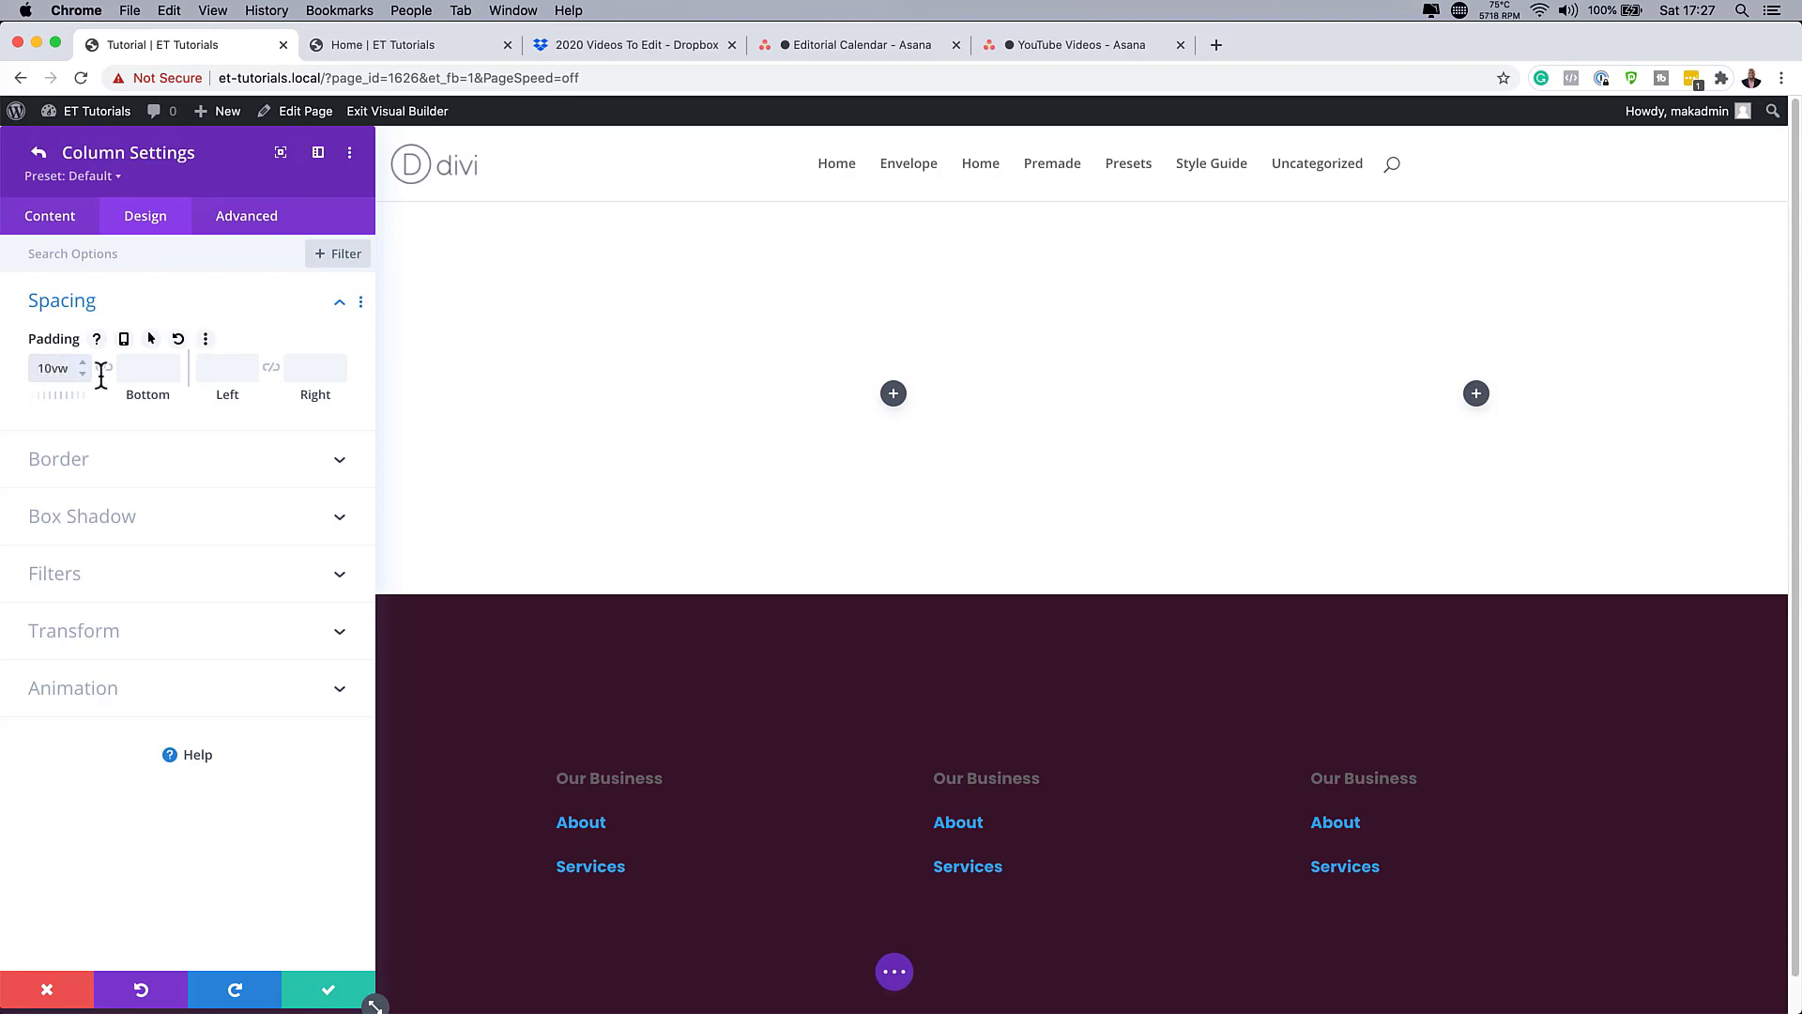
click(141, 369)
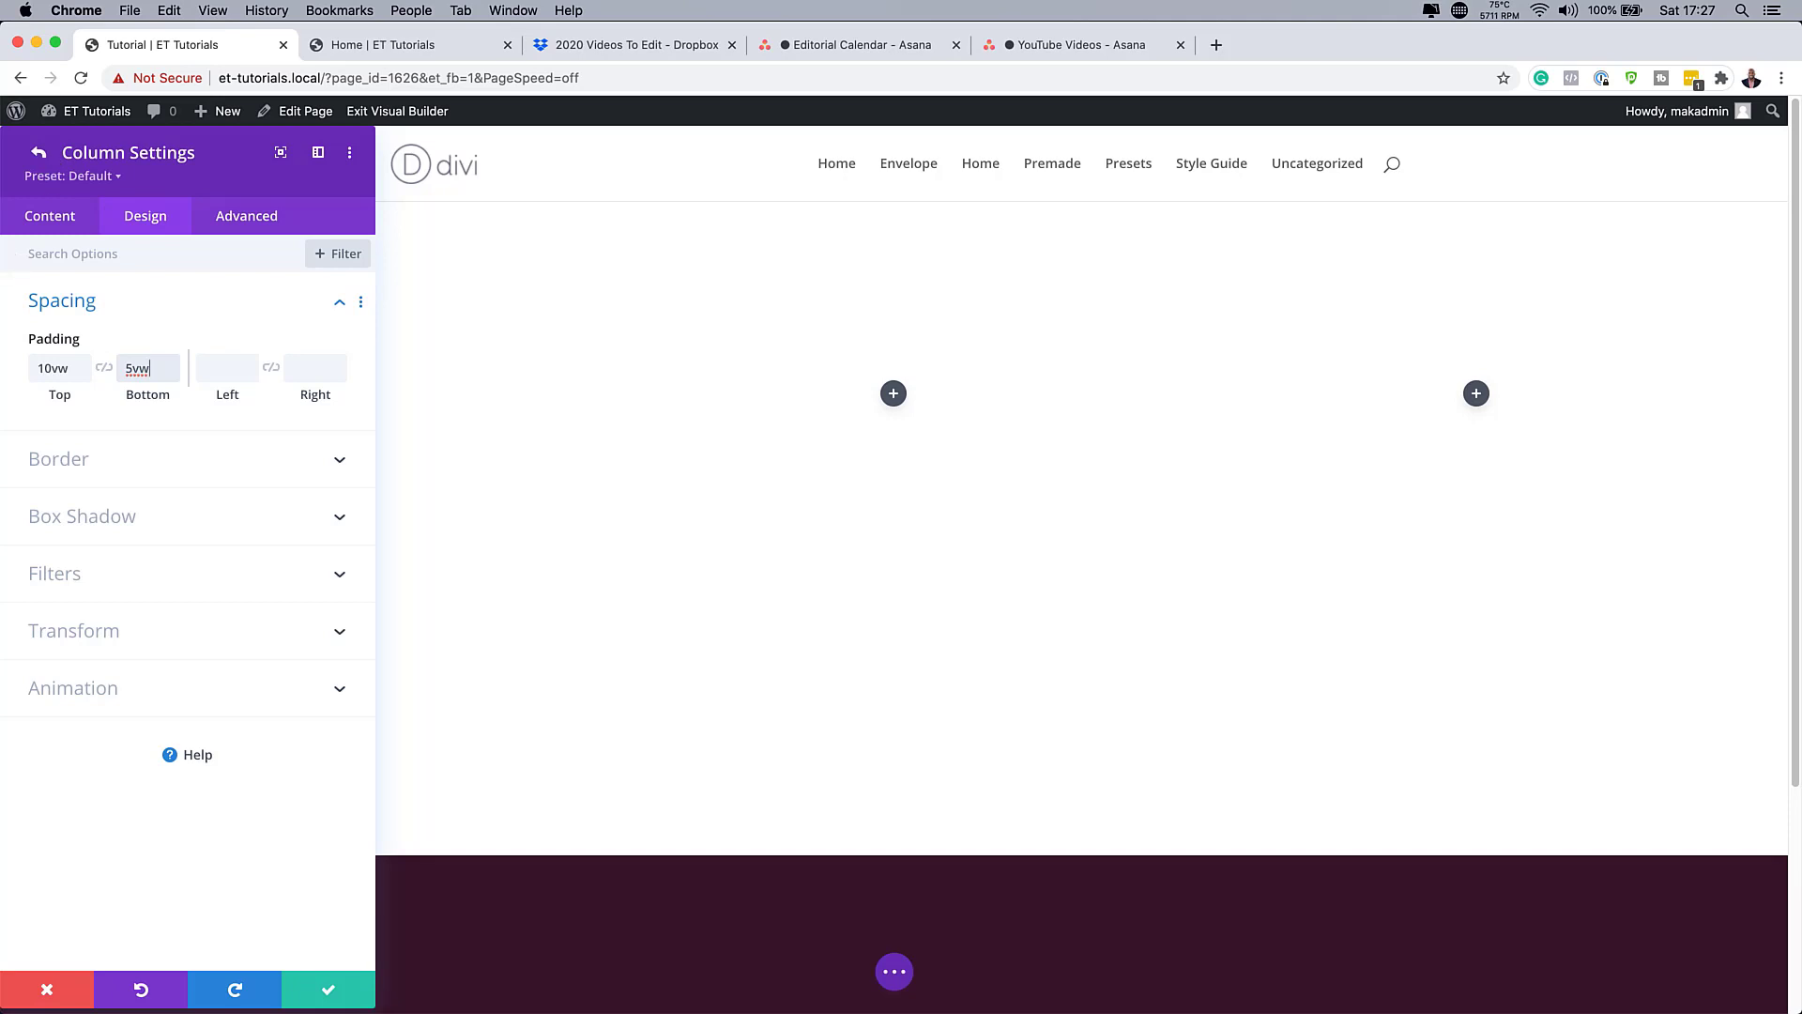
Set the second column's Z index to 12 in its position settings and save the column and row.
click(38, 152)
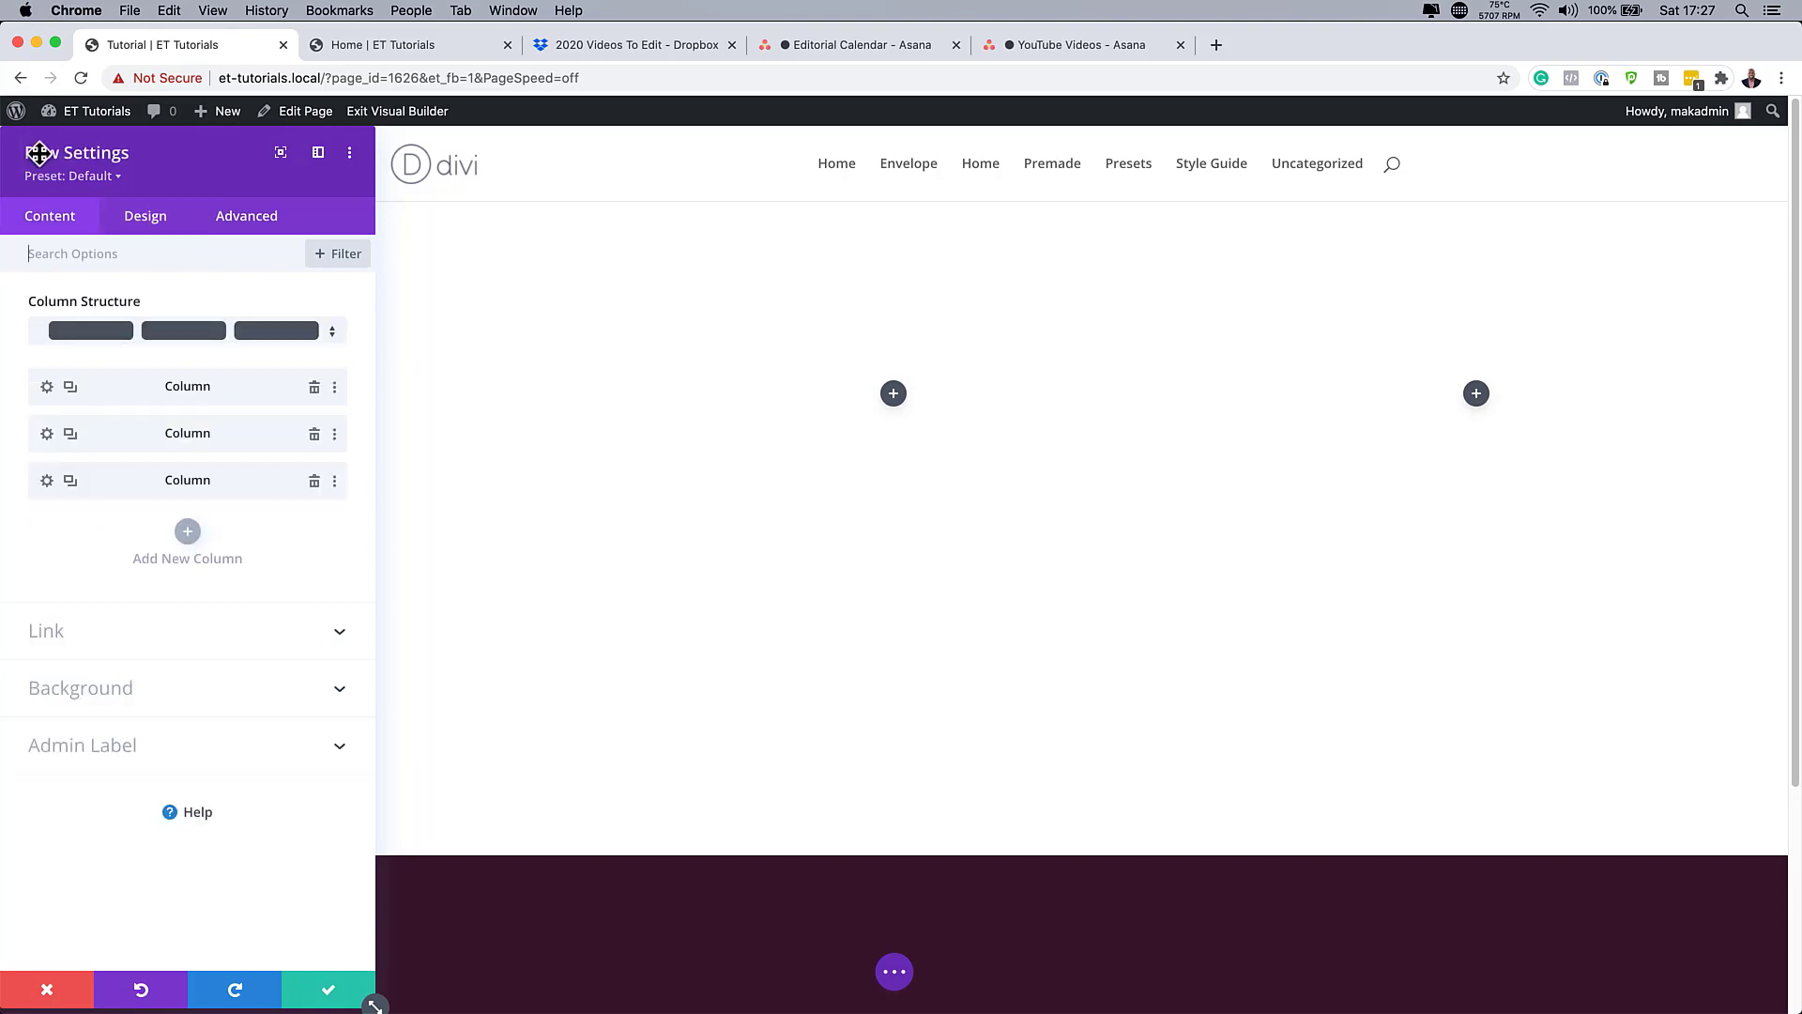
click(47, 432)
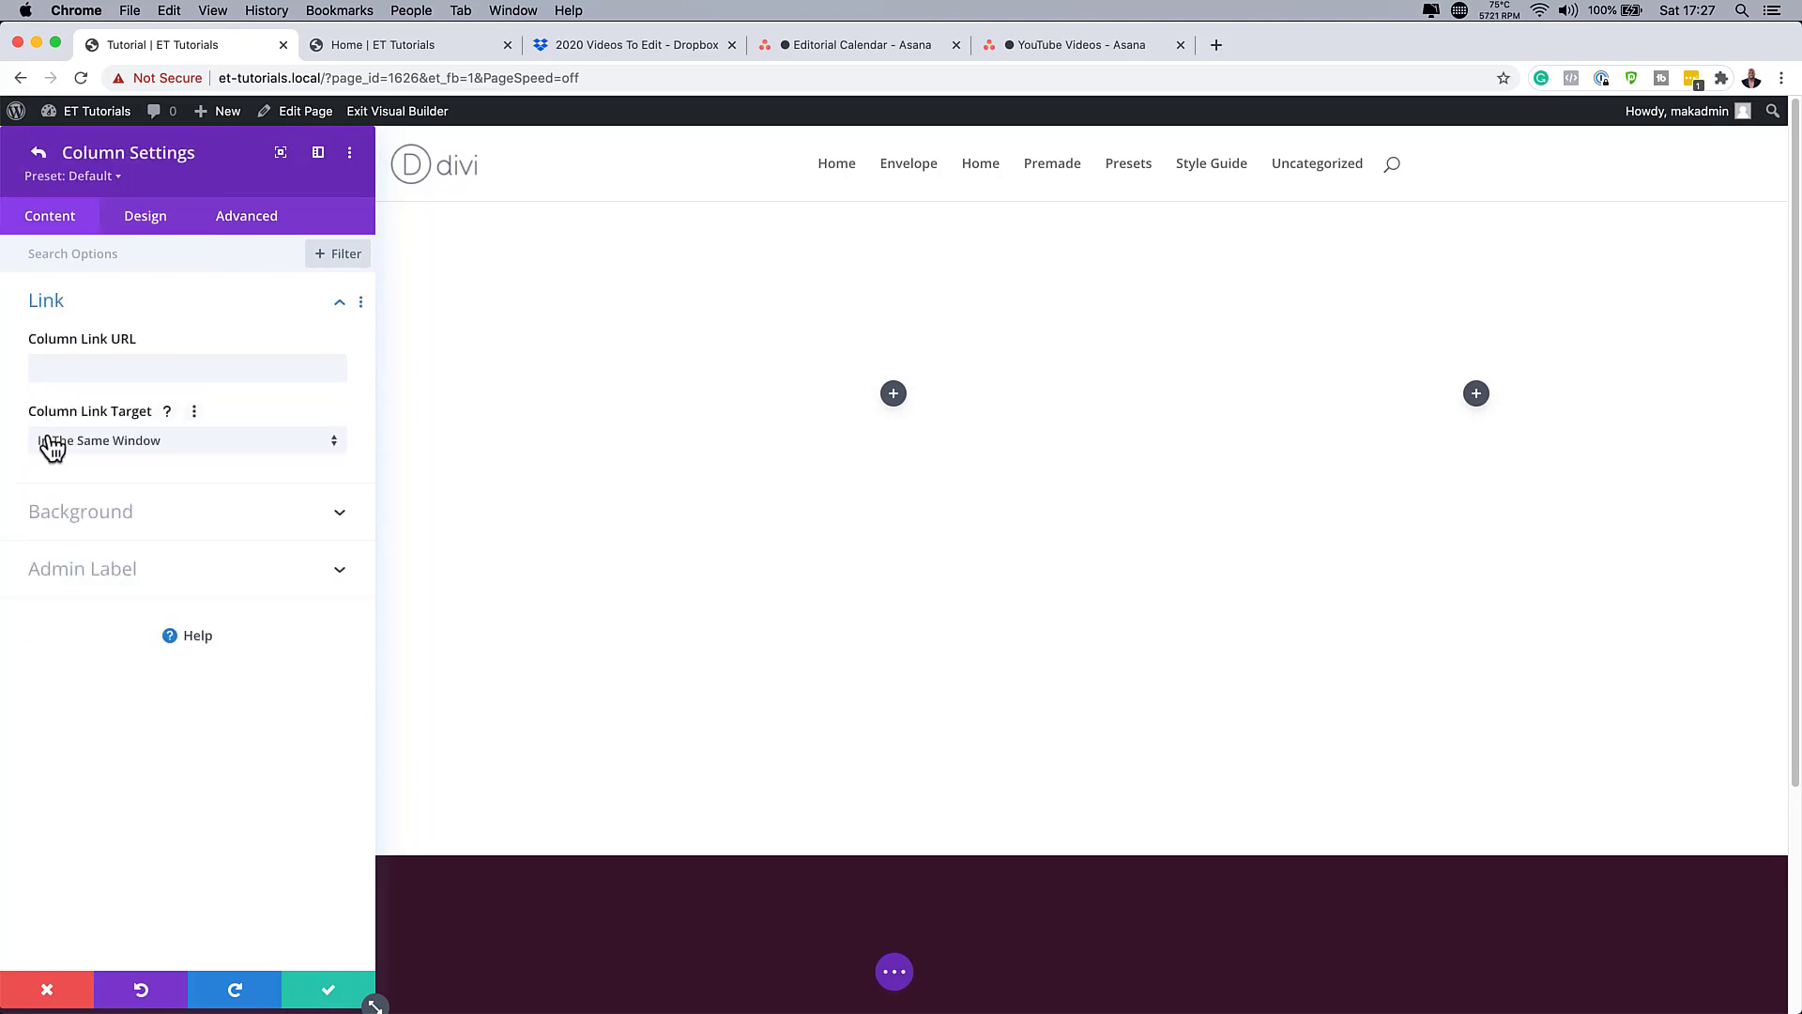
click(249, 220)
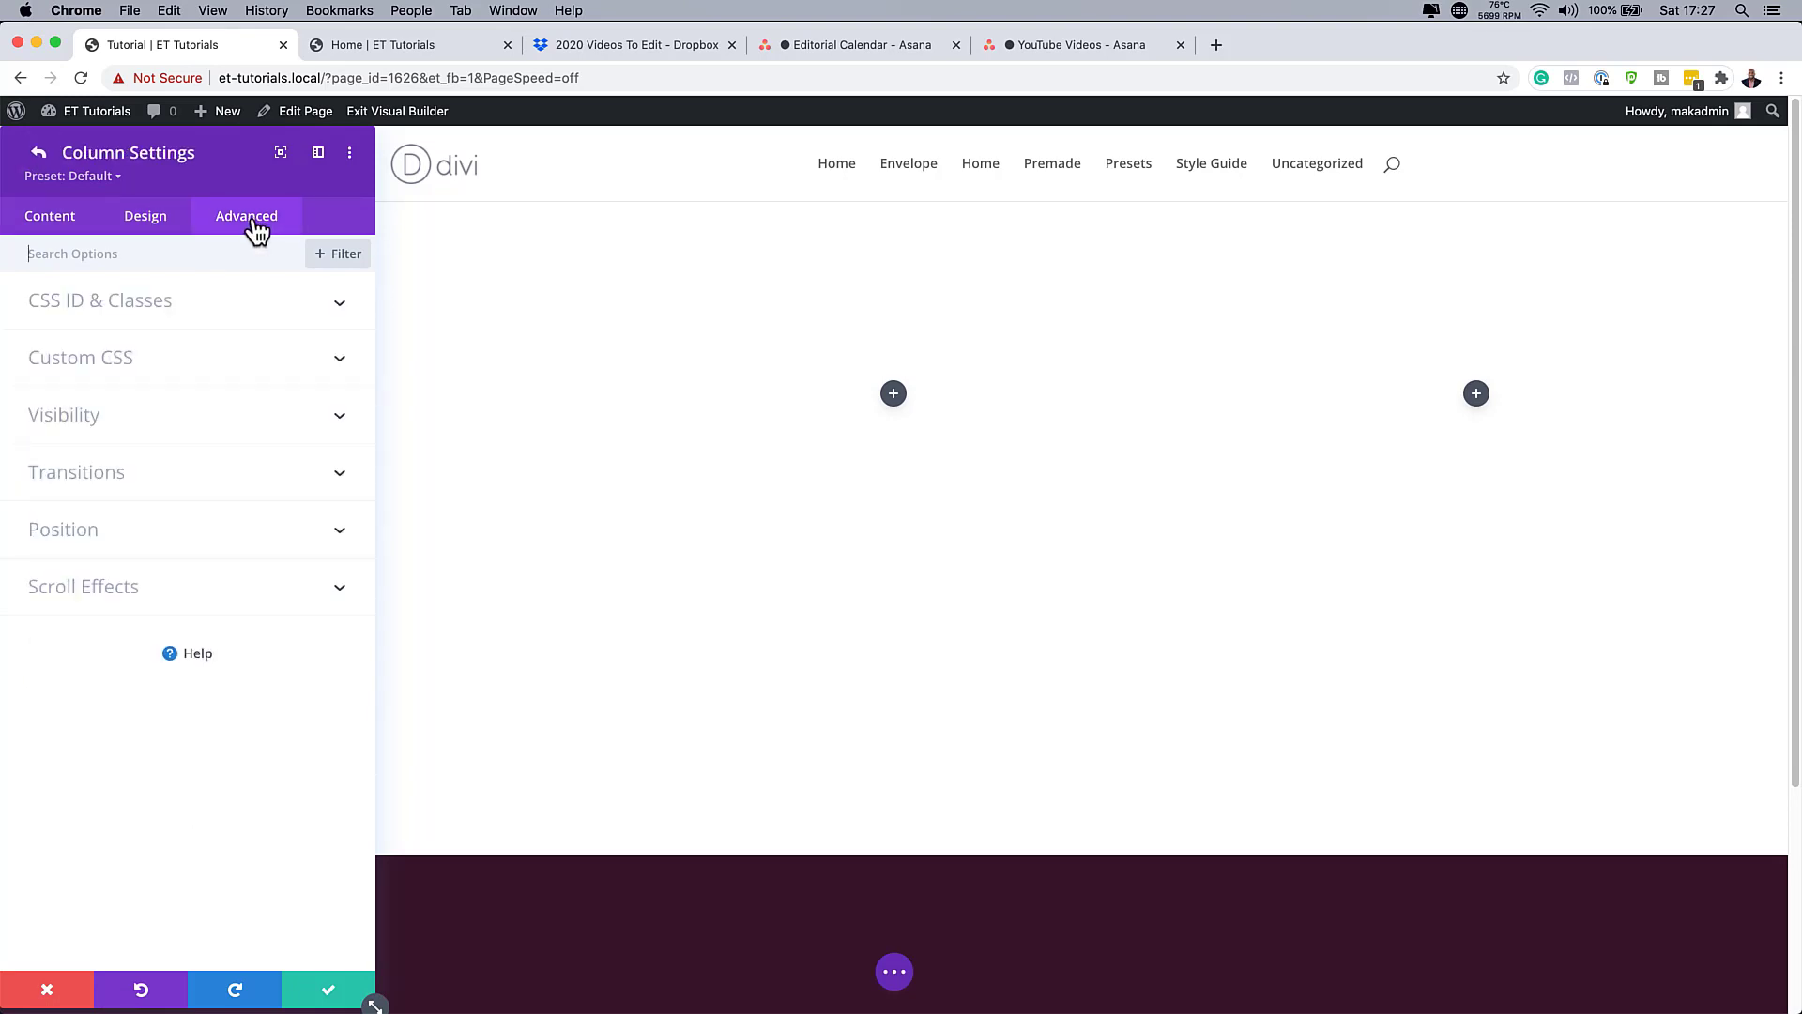
click(162, 552)
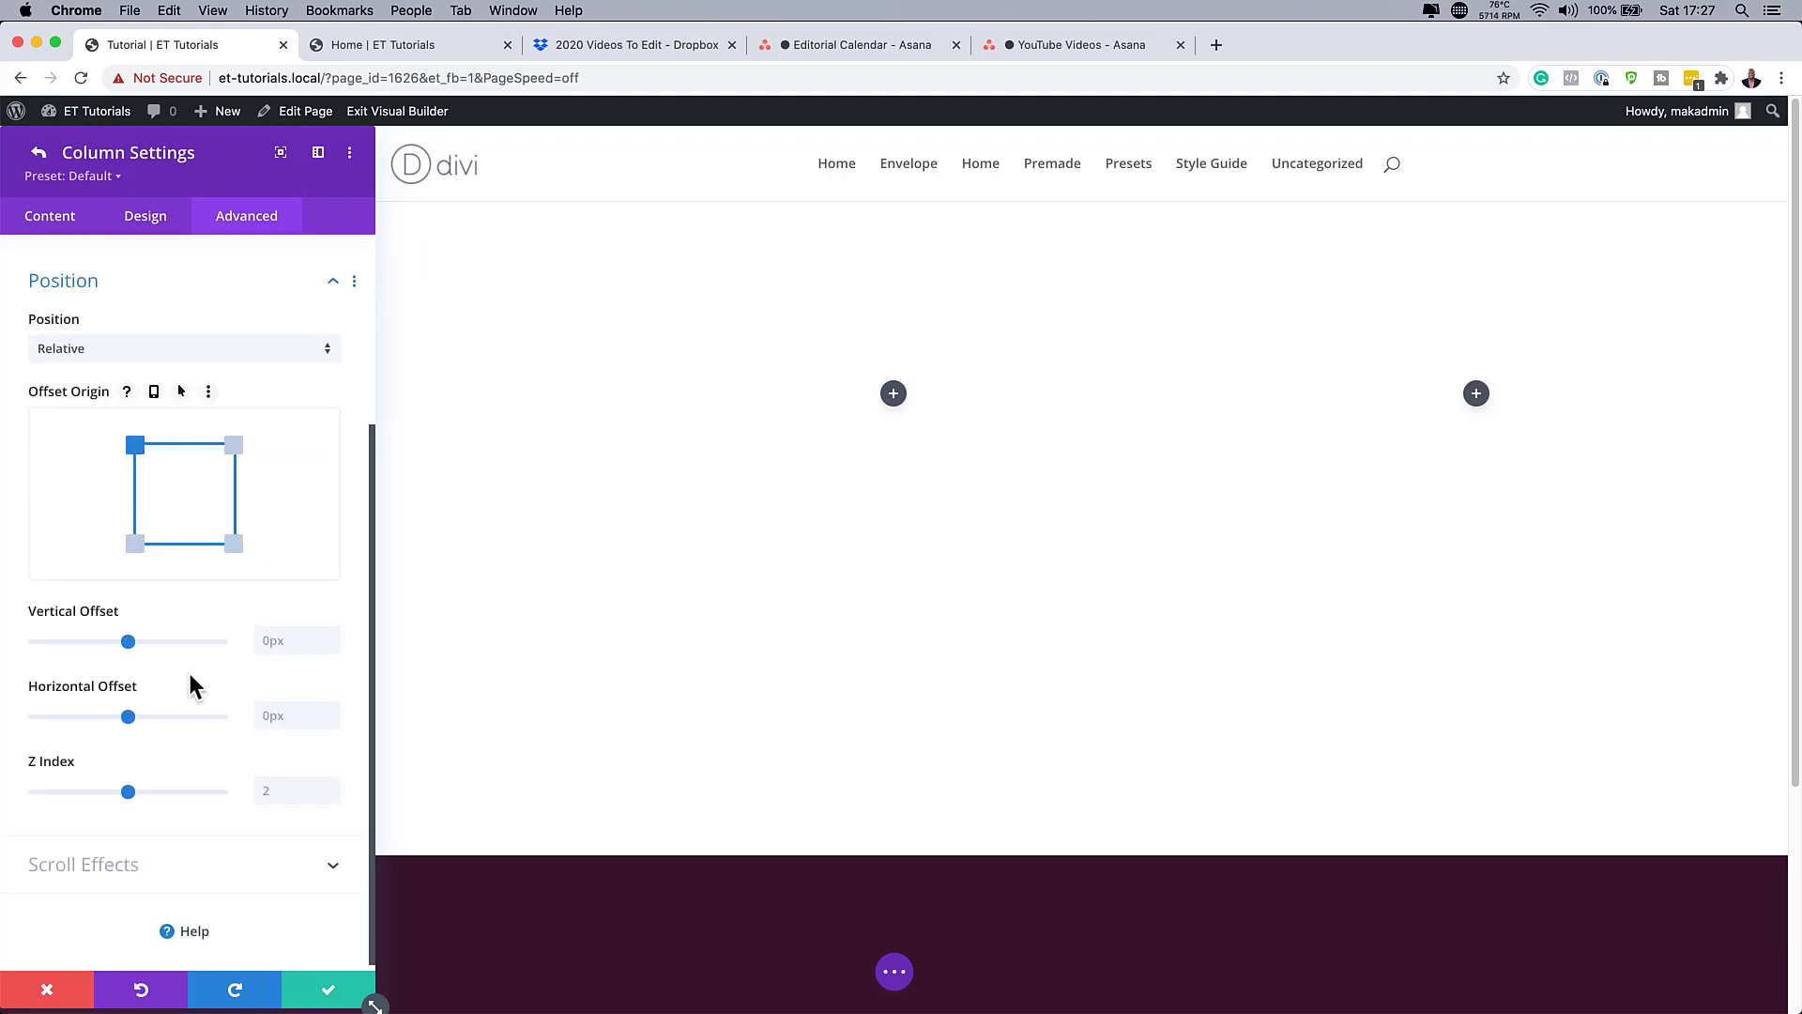
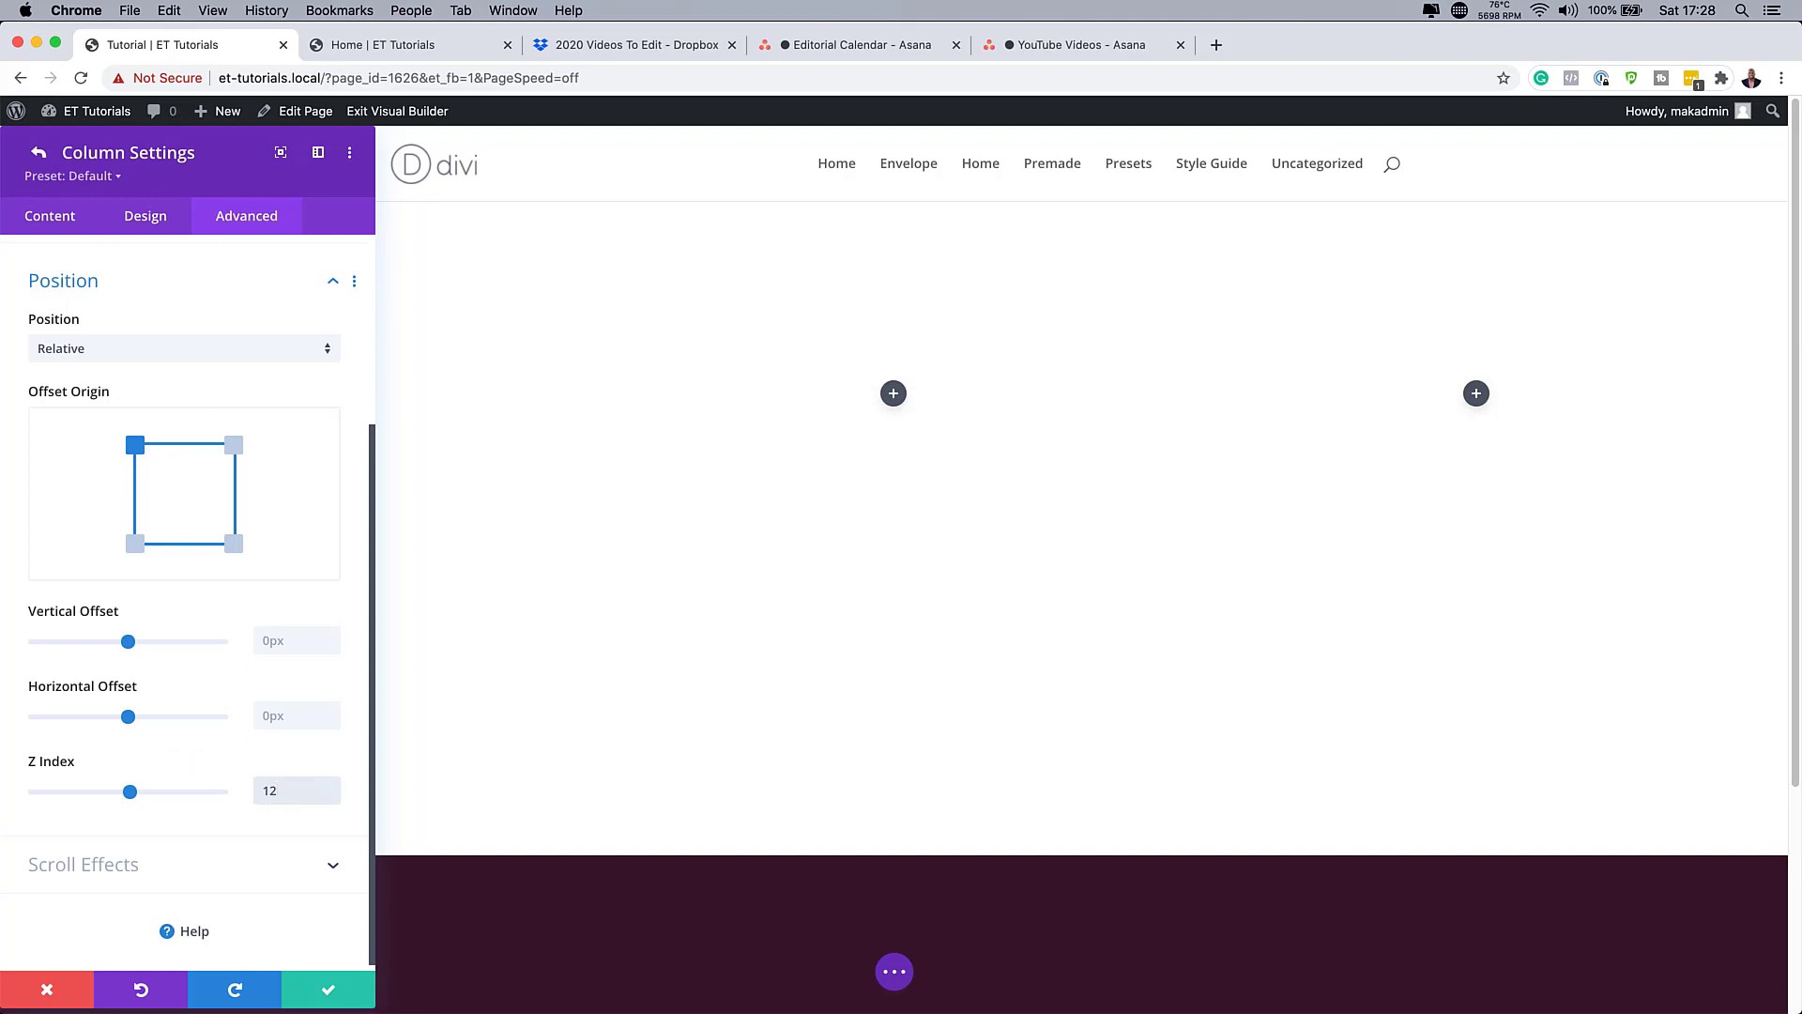
click(333, 991)
click(334, 990)
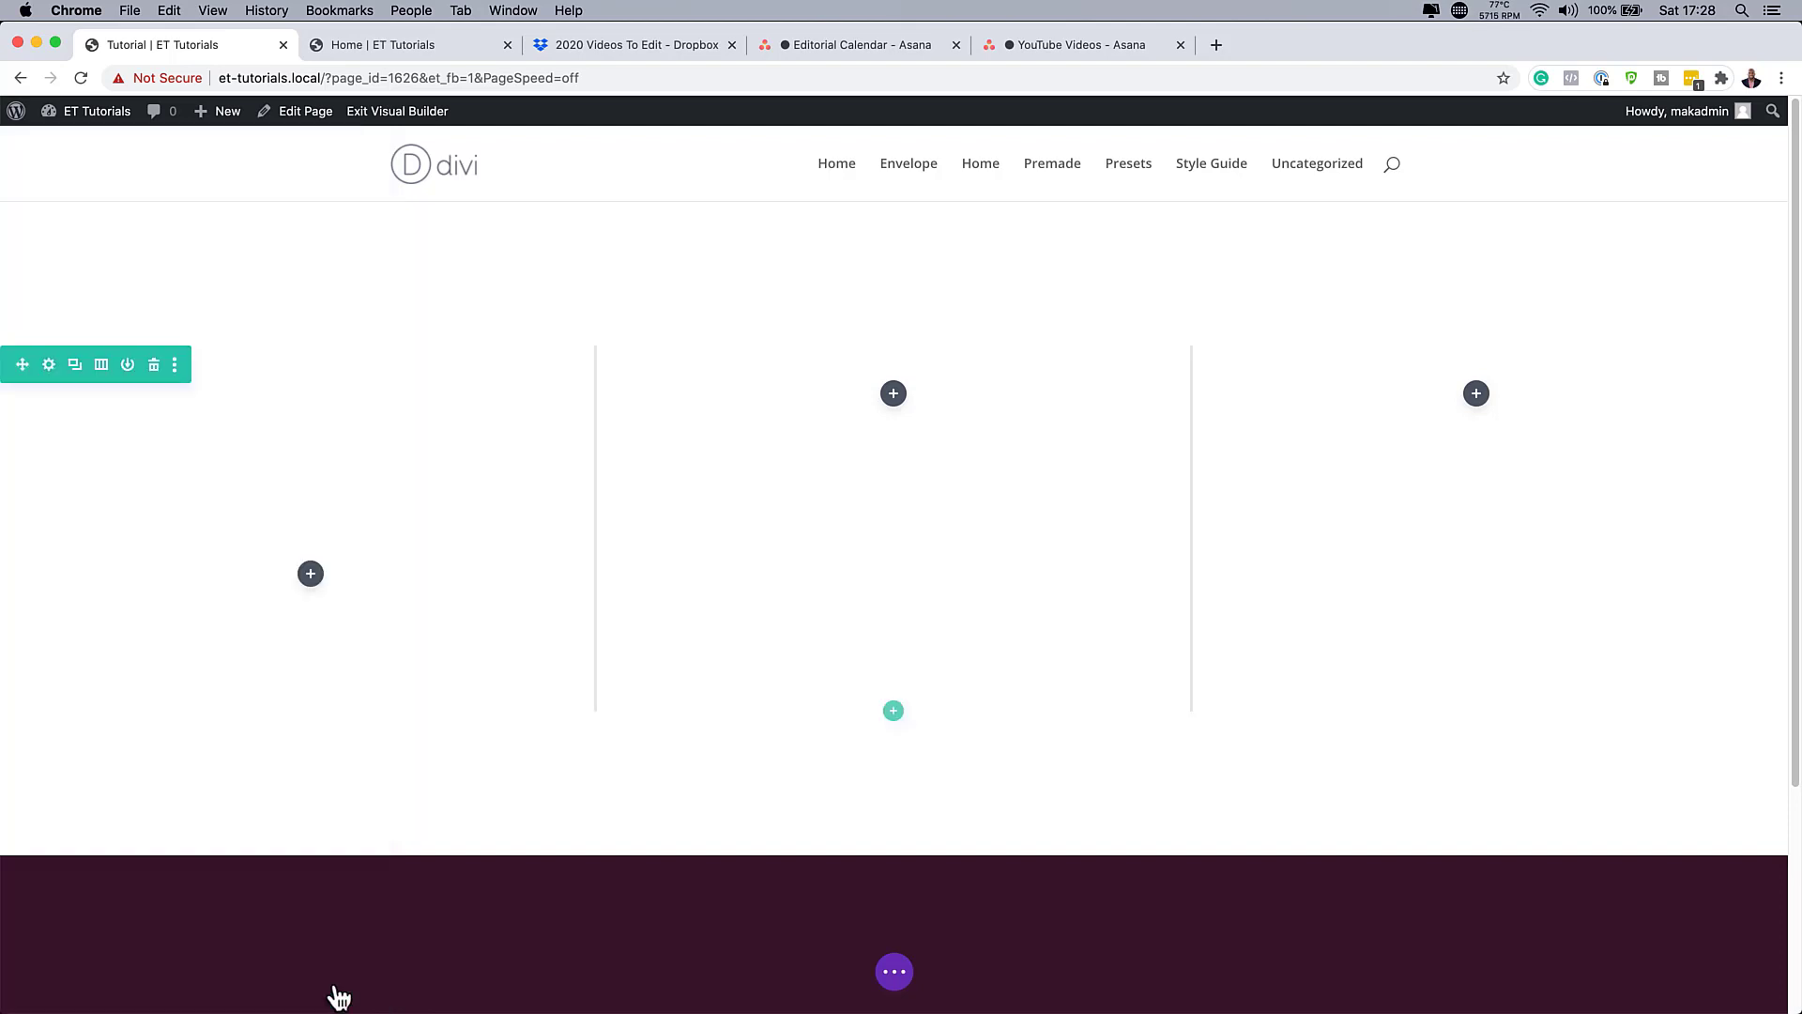
Add an Image module to the first column using the lollipop picture candy-shop-29.jpg from the media library.
click(311, 577)
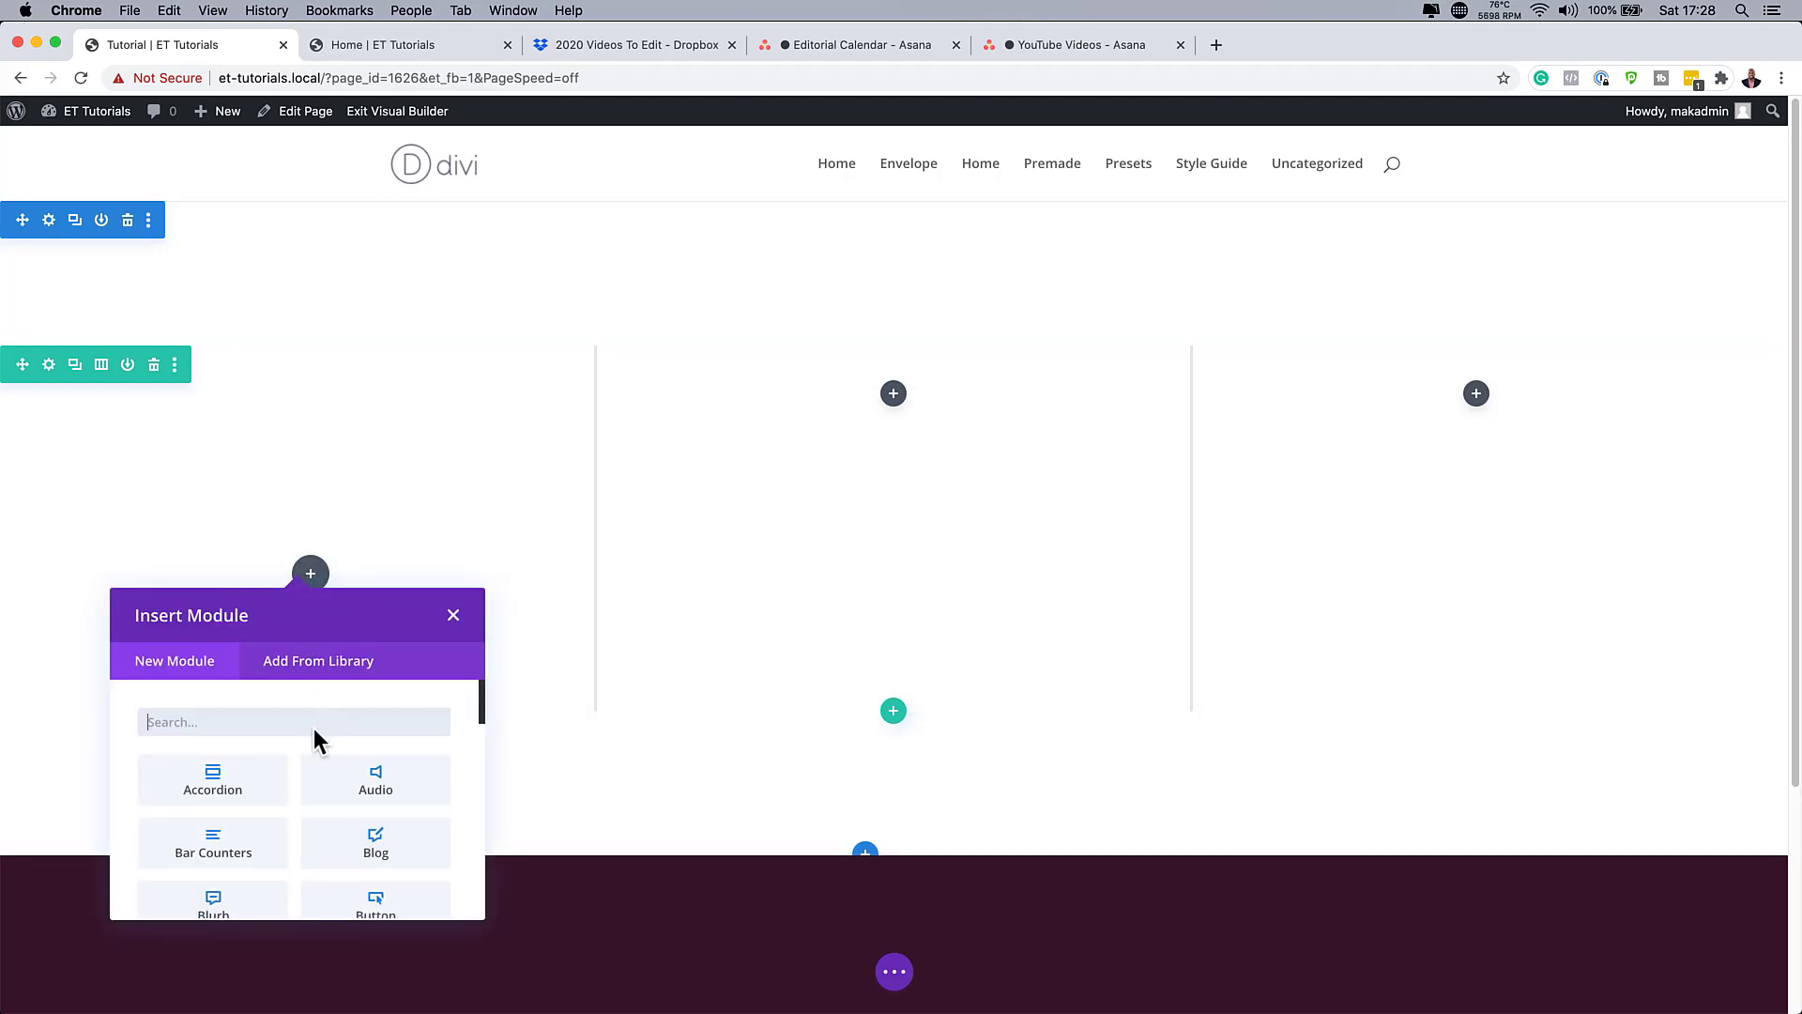
text(image)
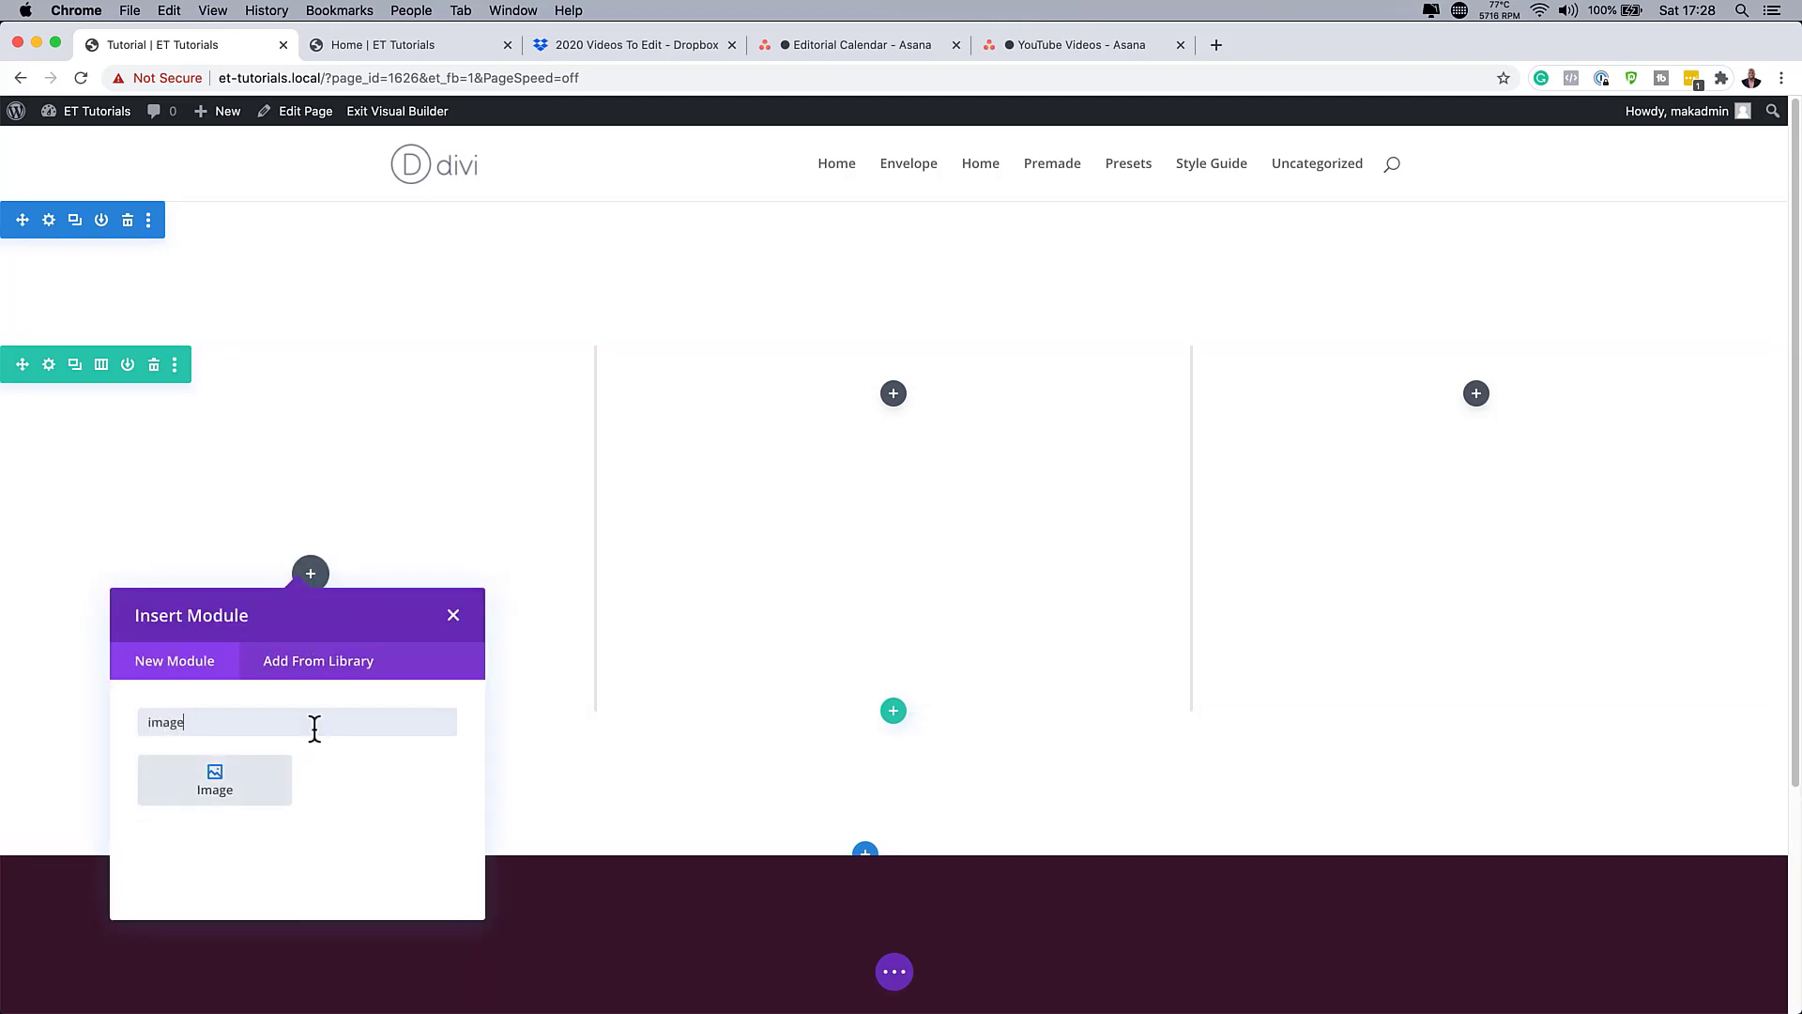
click(257, 791)
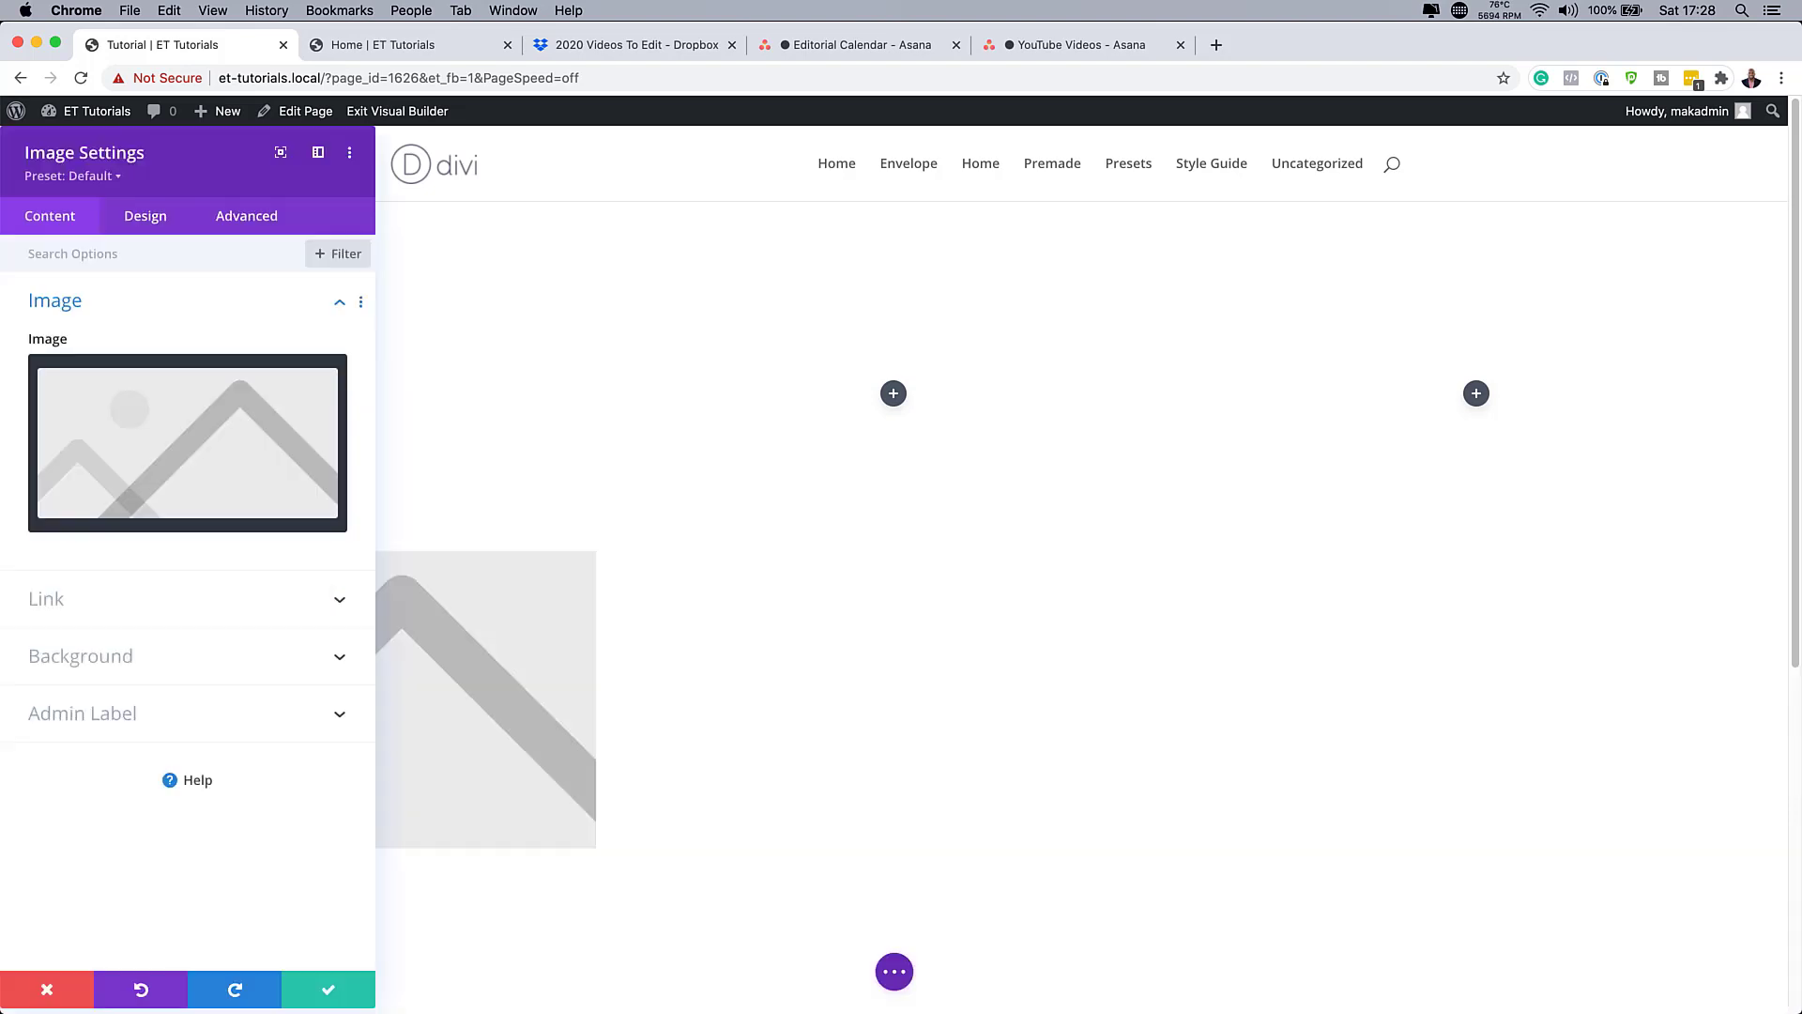
click(199, 432)
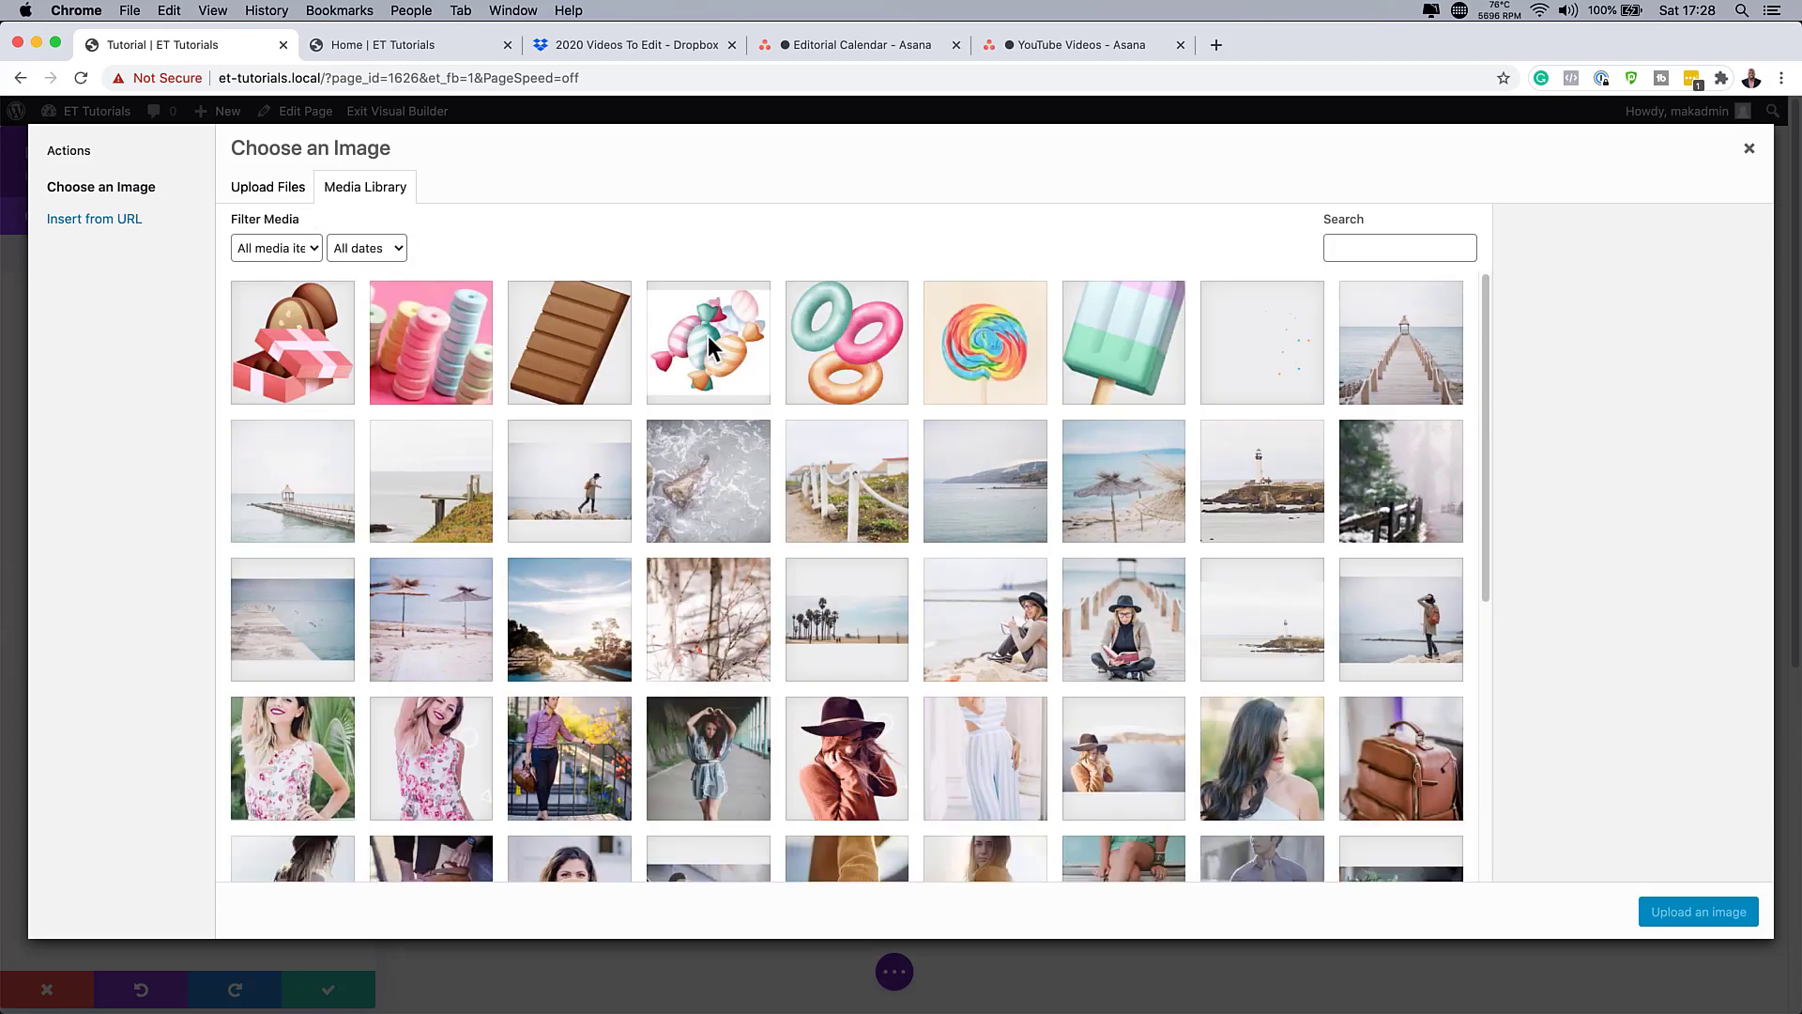
click(1009, 379)
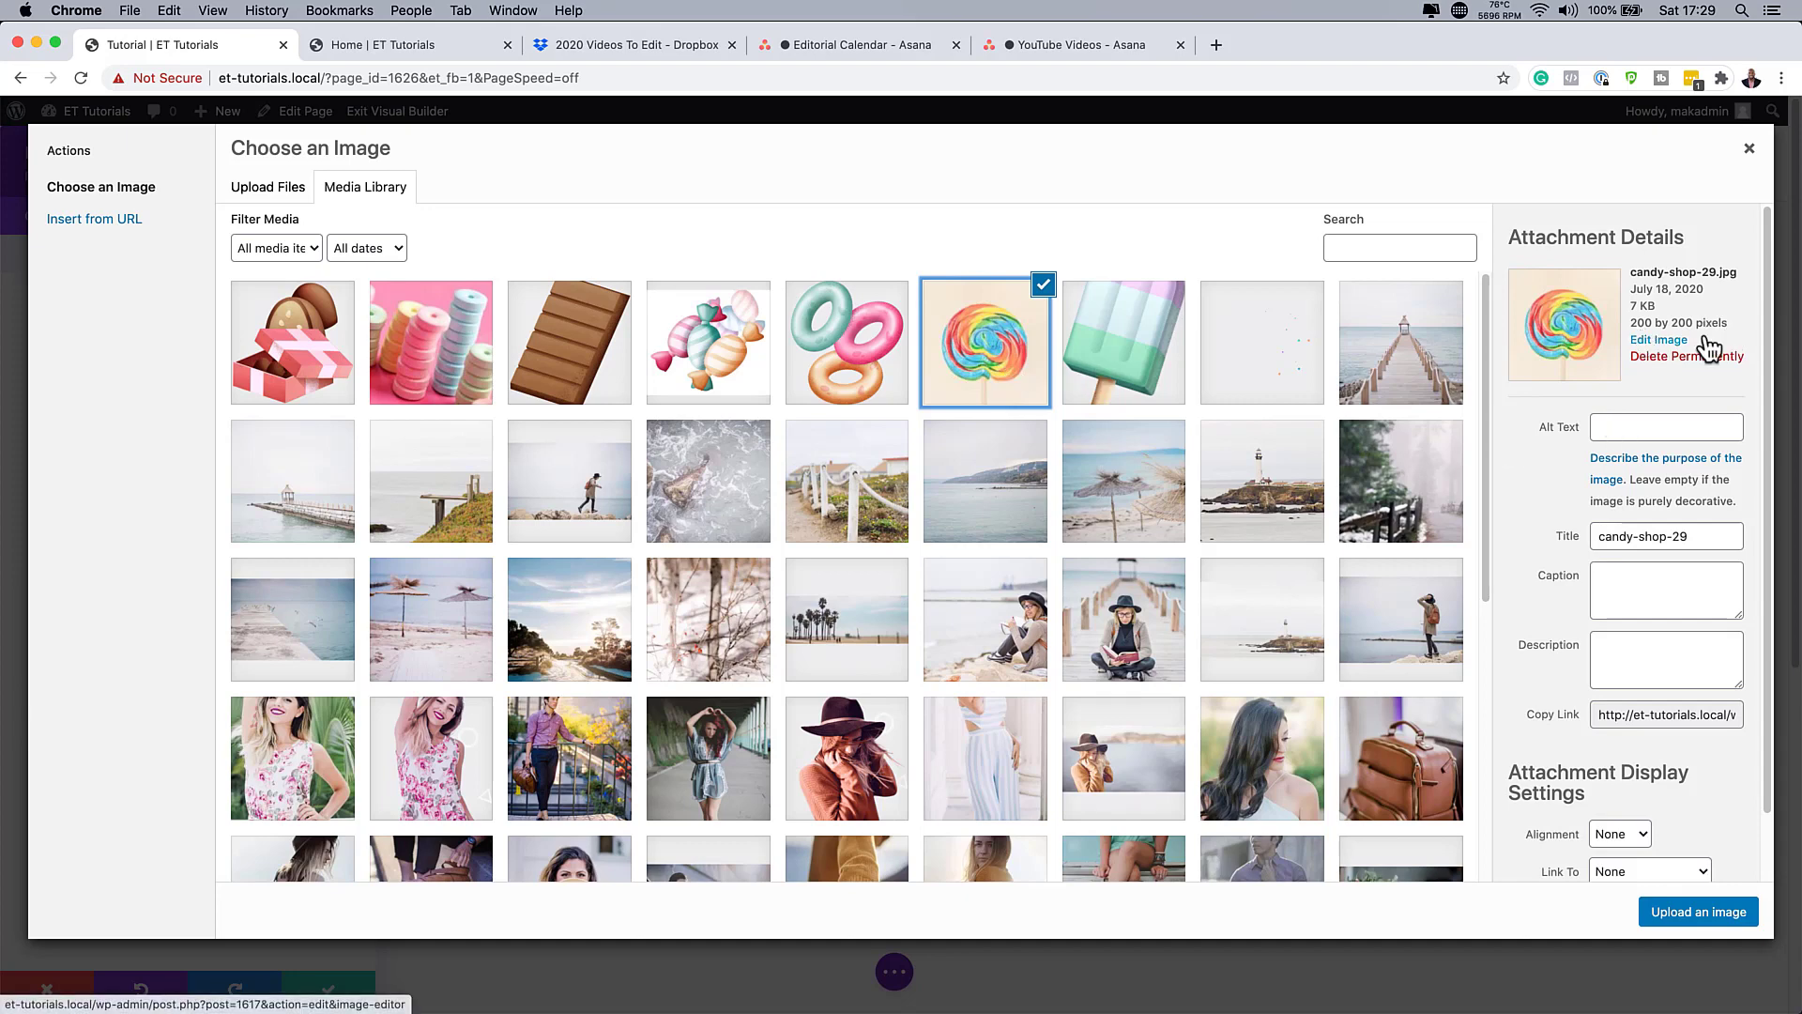
click(1699, 911)
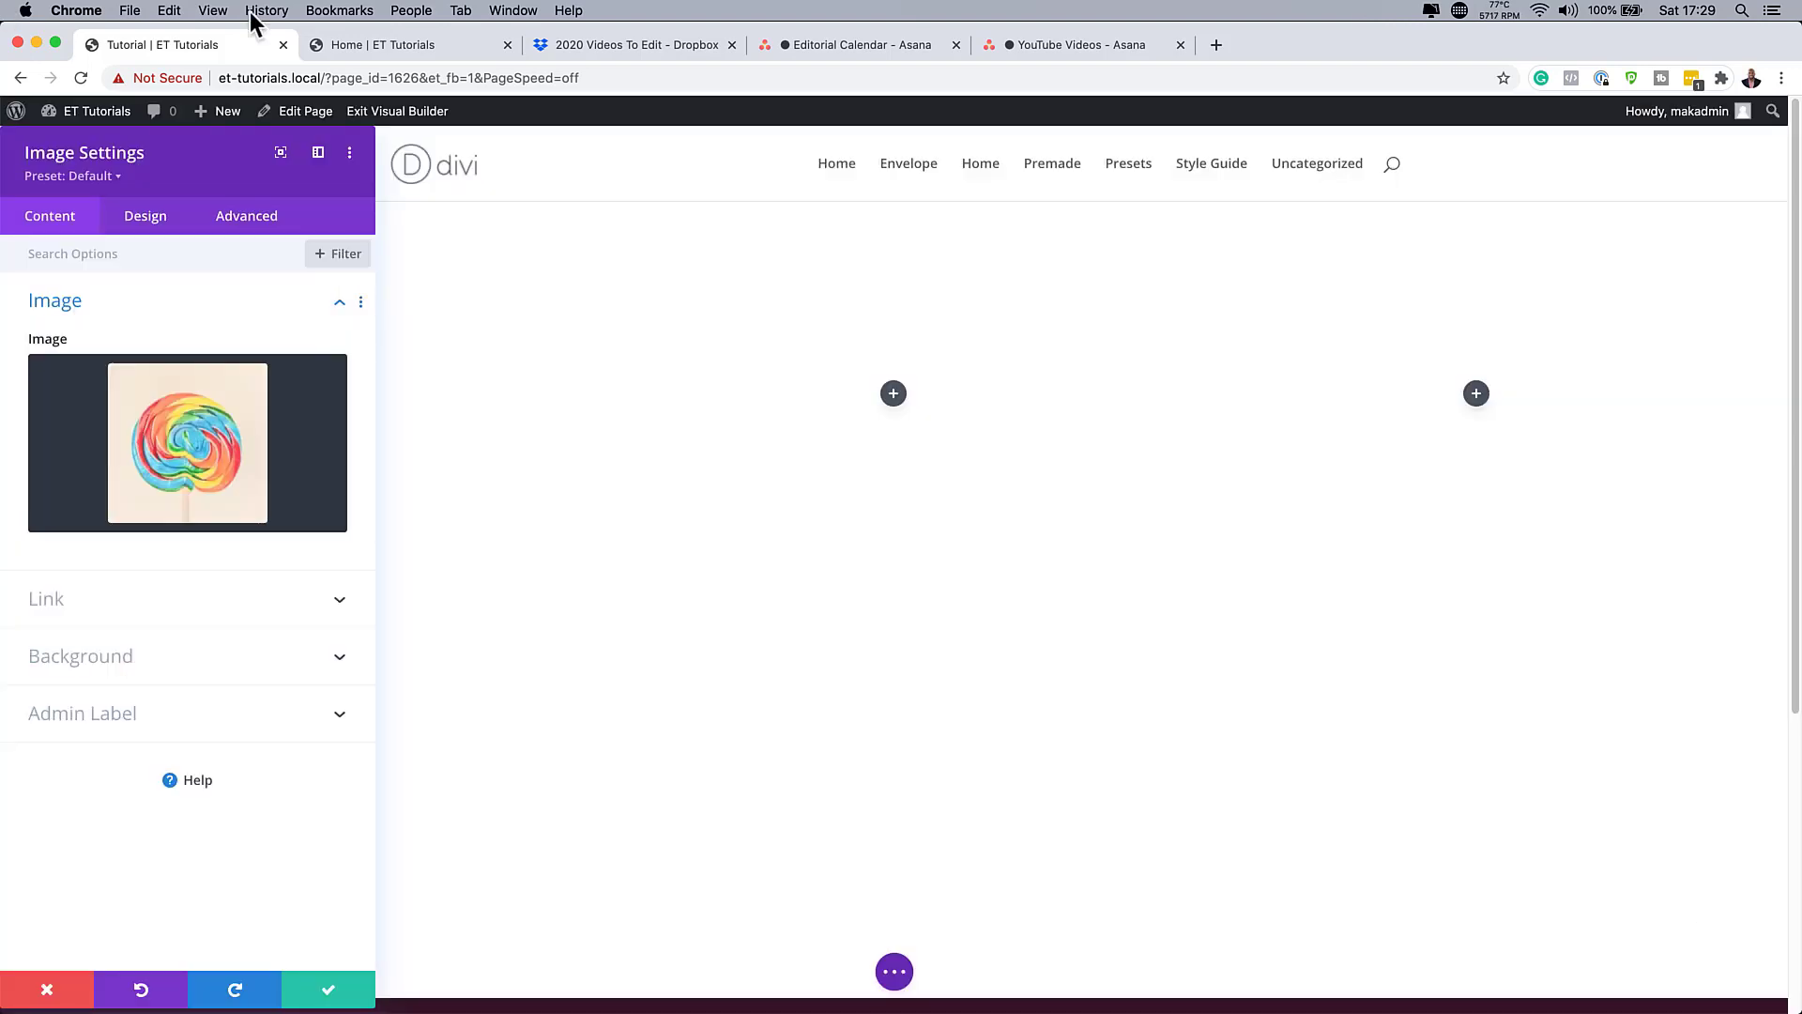
Set the lollipop image's width to 200px and its module alignment to right.
click(145, 219)
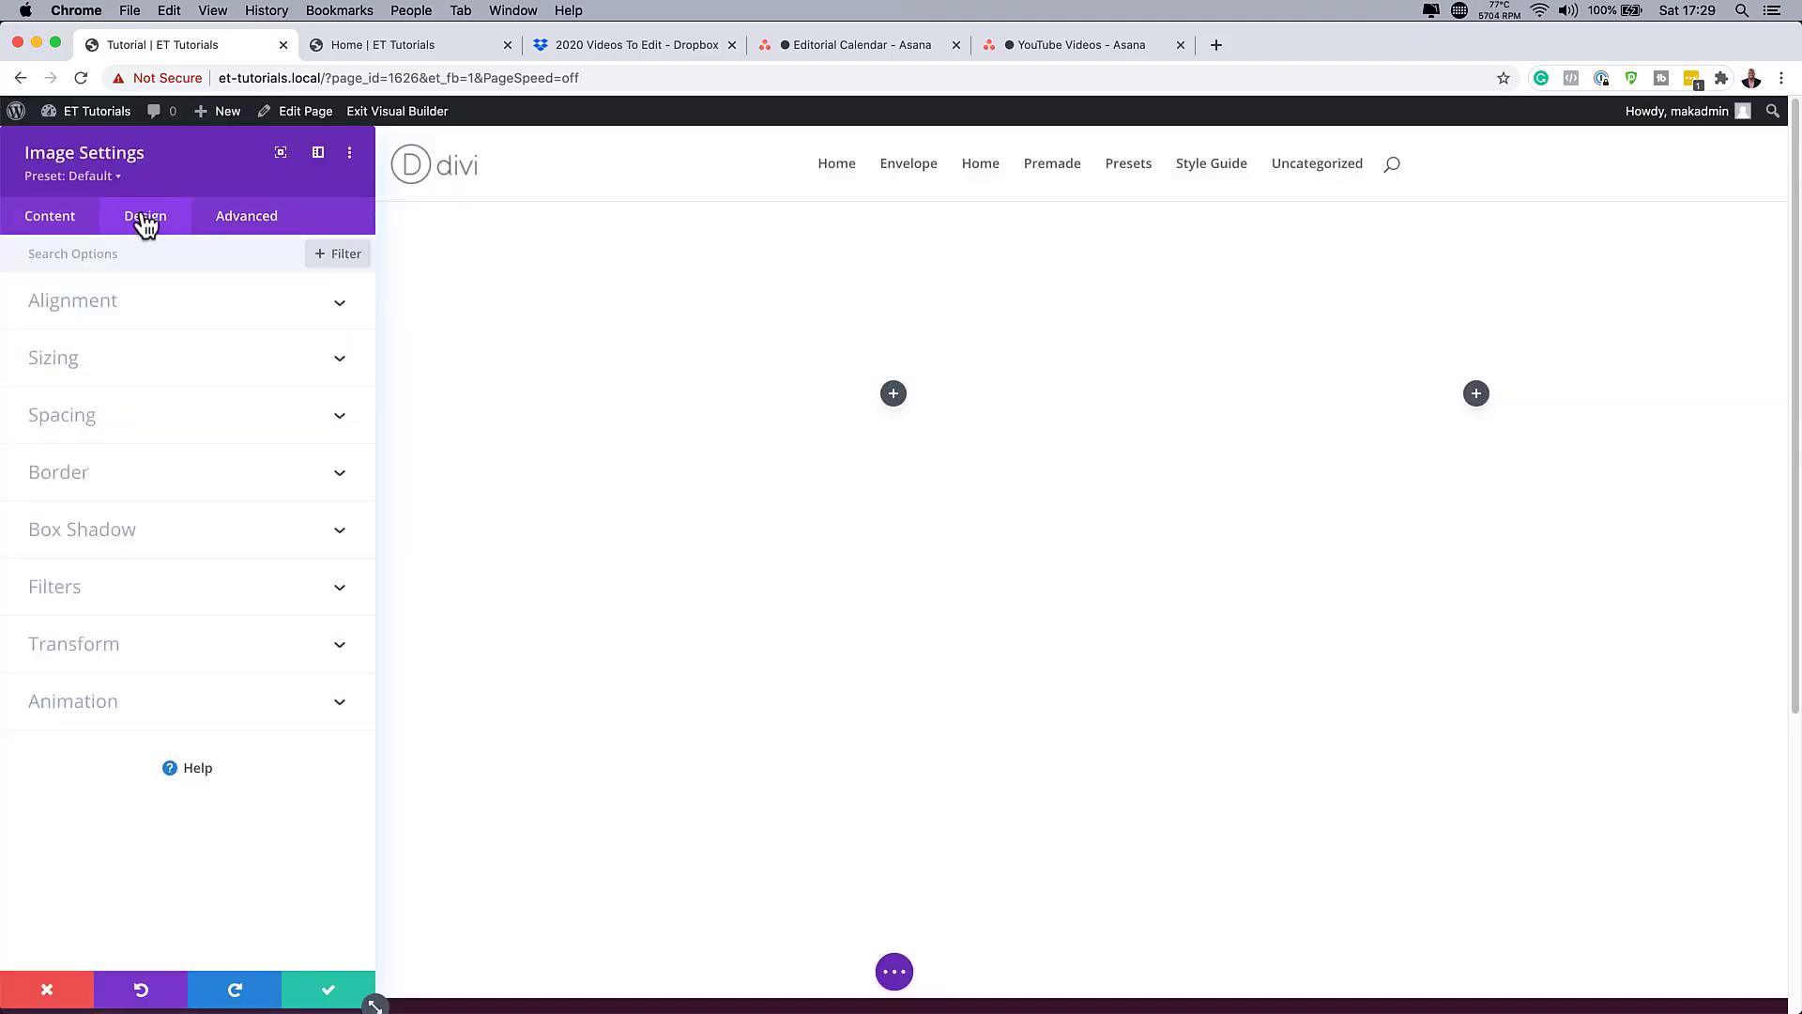
click(86, 366)
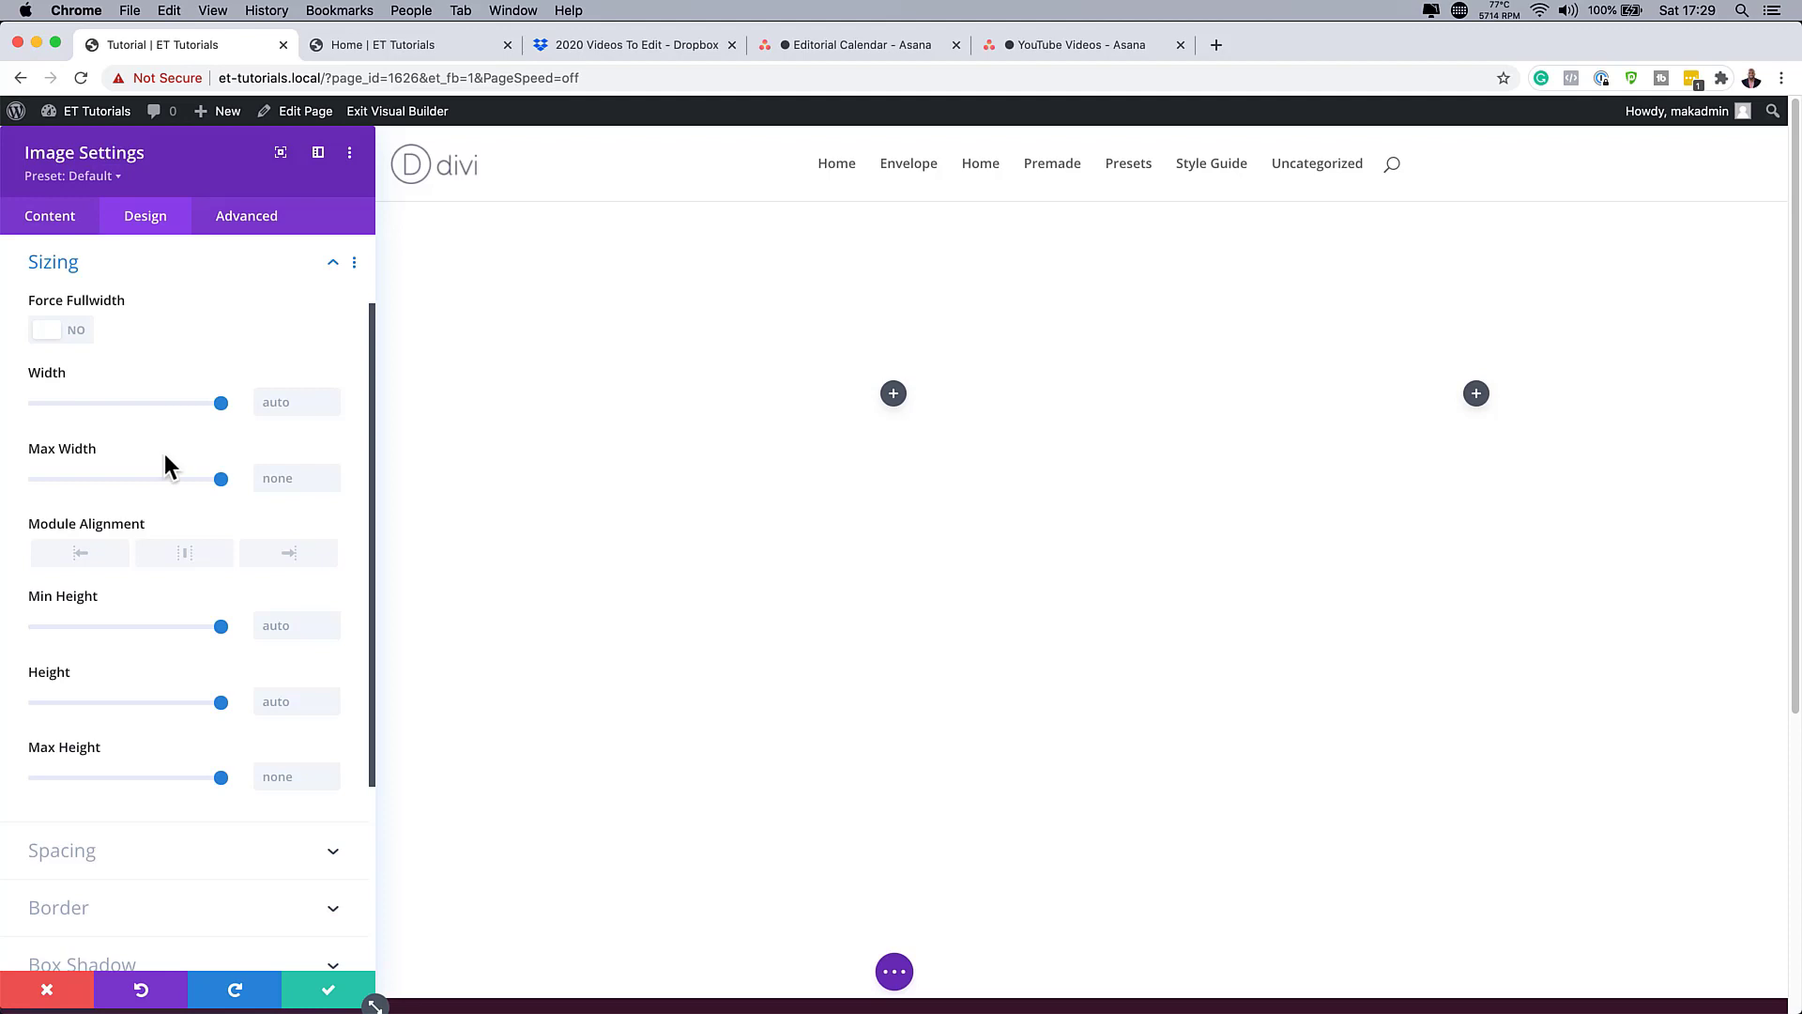
click(286, 402)
text(200px)
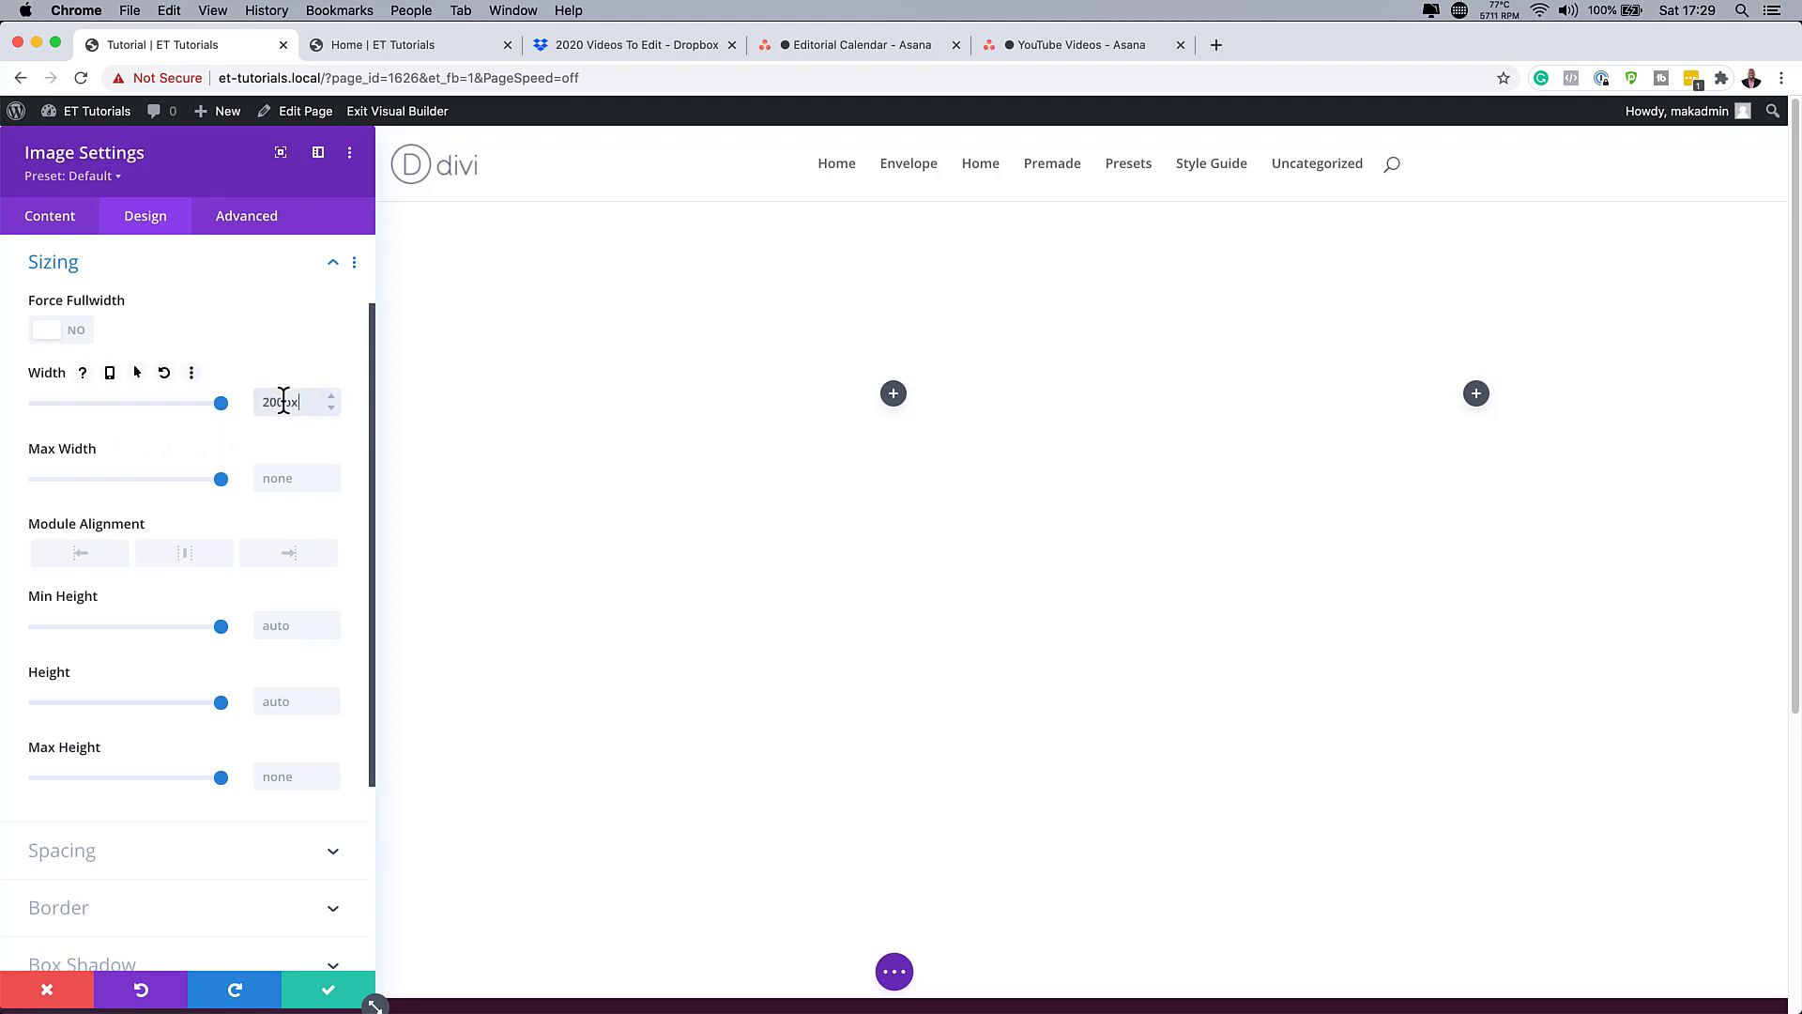
click(305, 568)
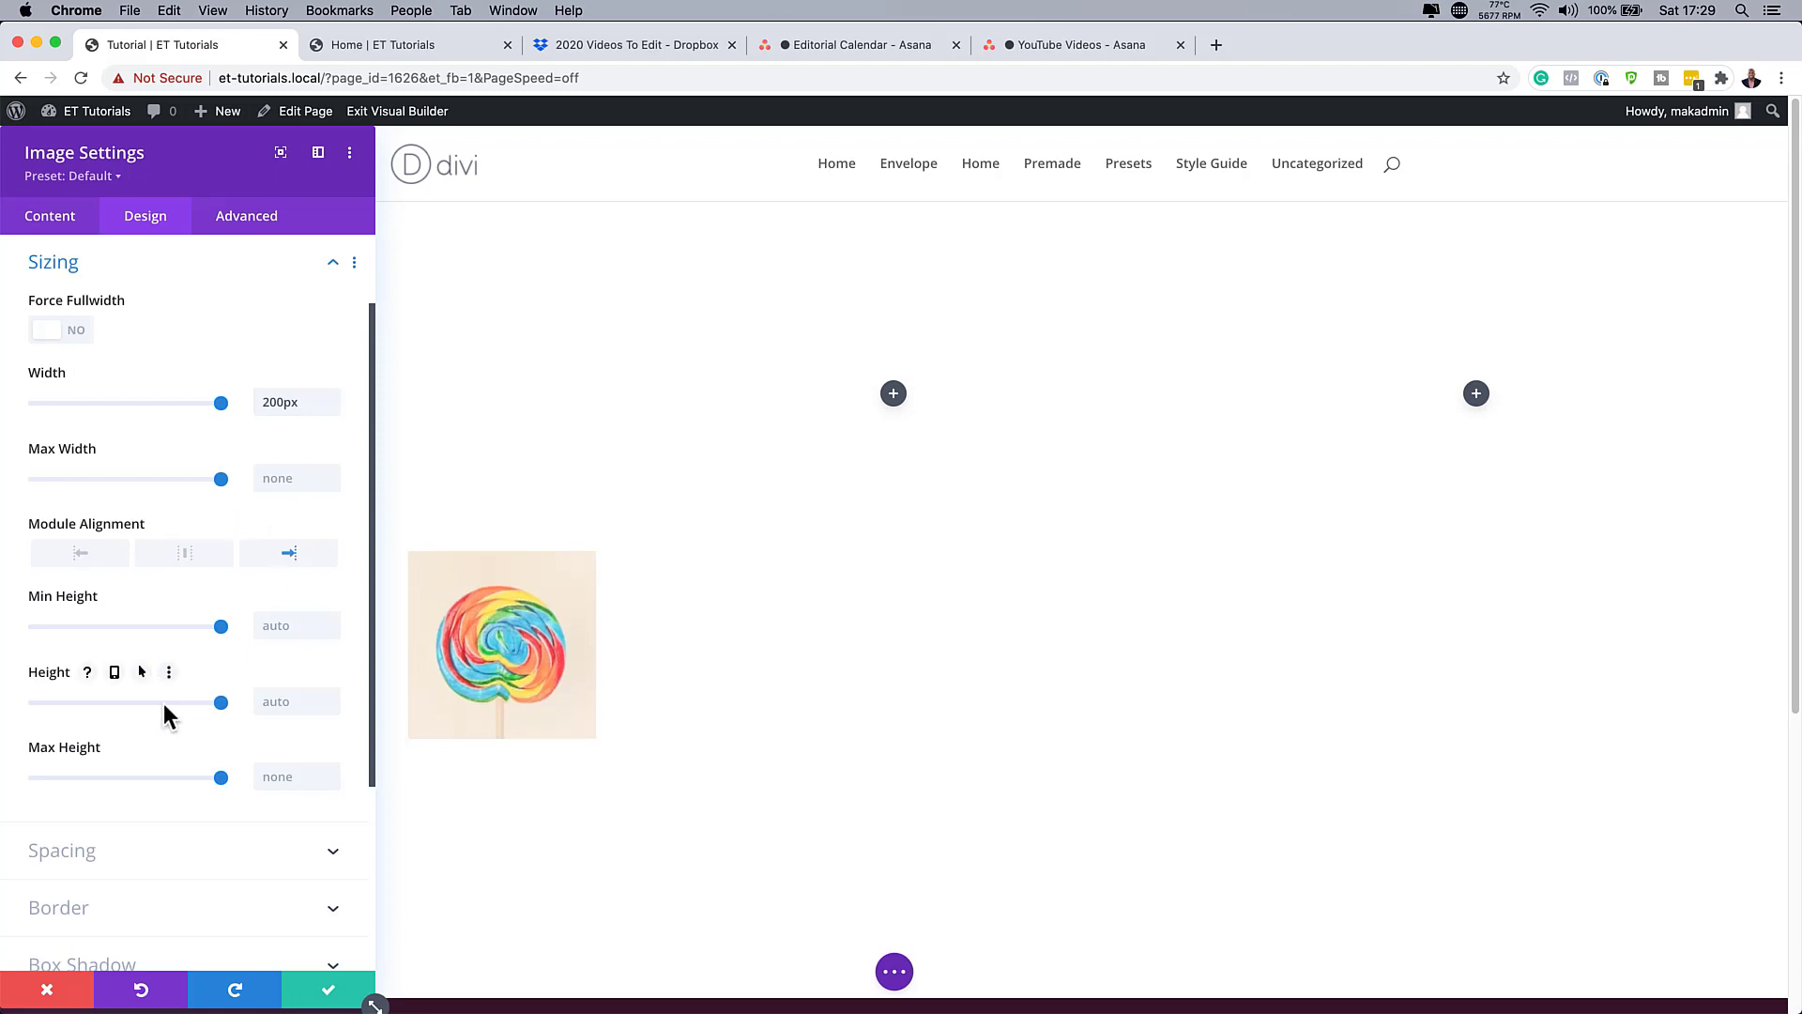
Apply a 2px blur filter to the lollipop image.
scroll(228, 722, down, 5)
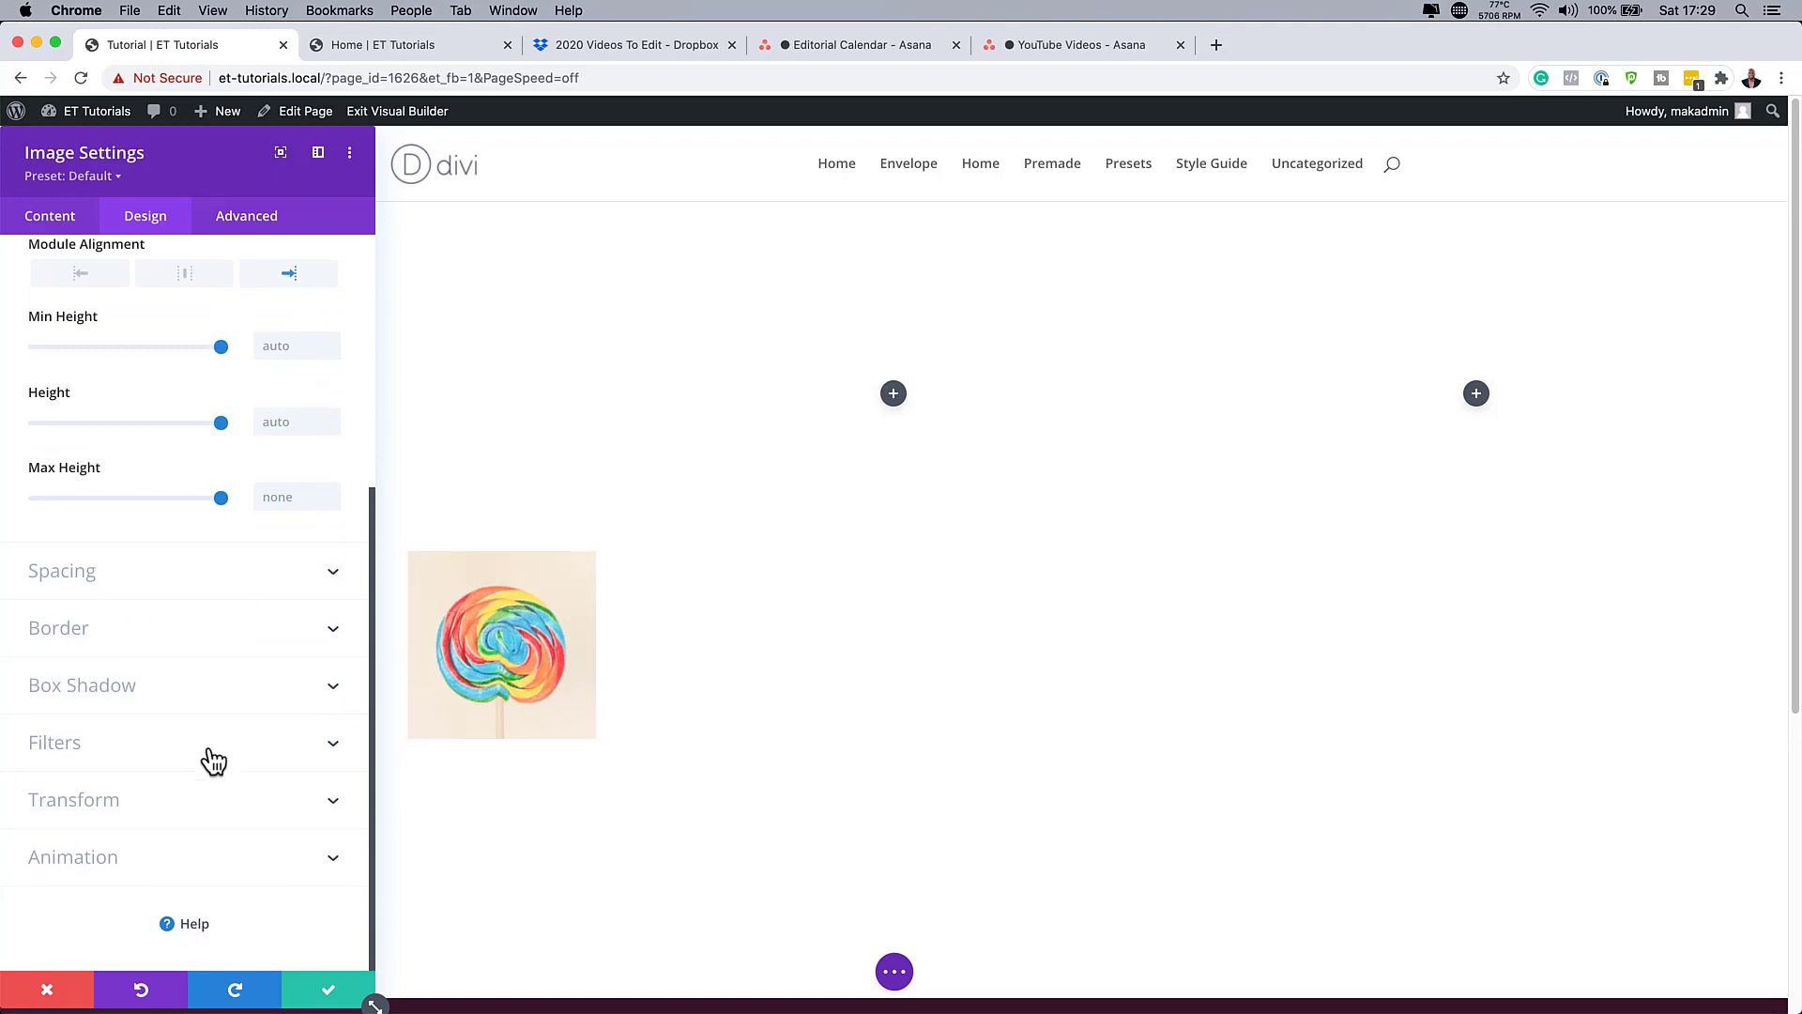
click(211, 753)
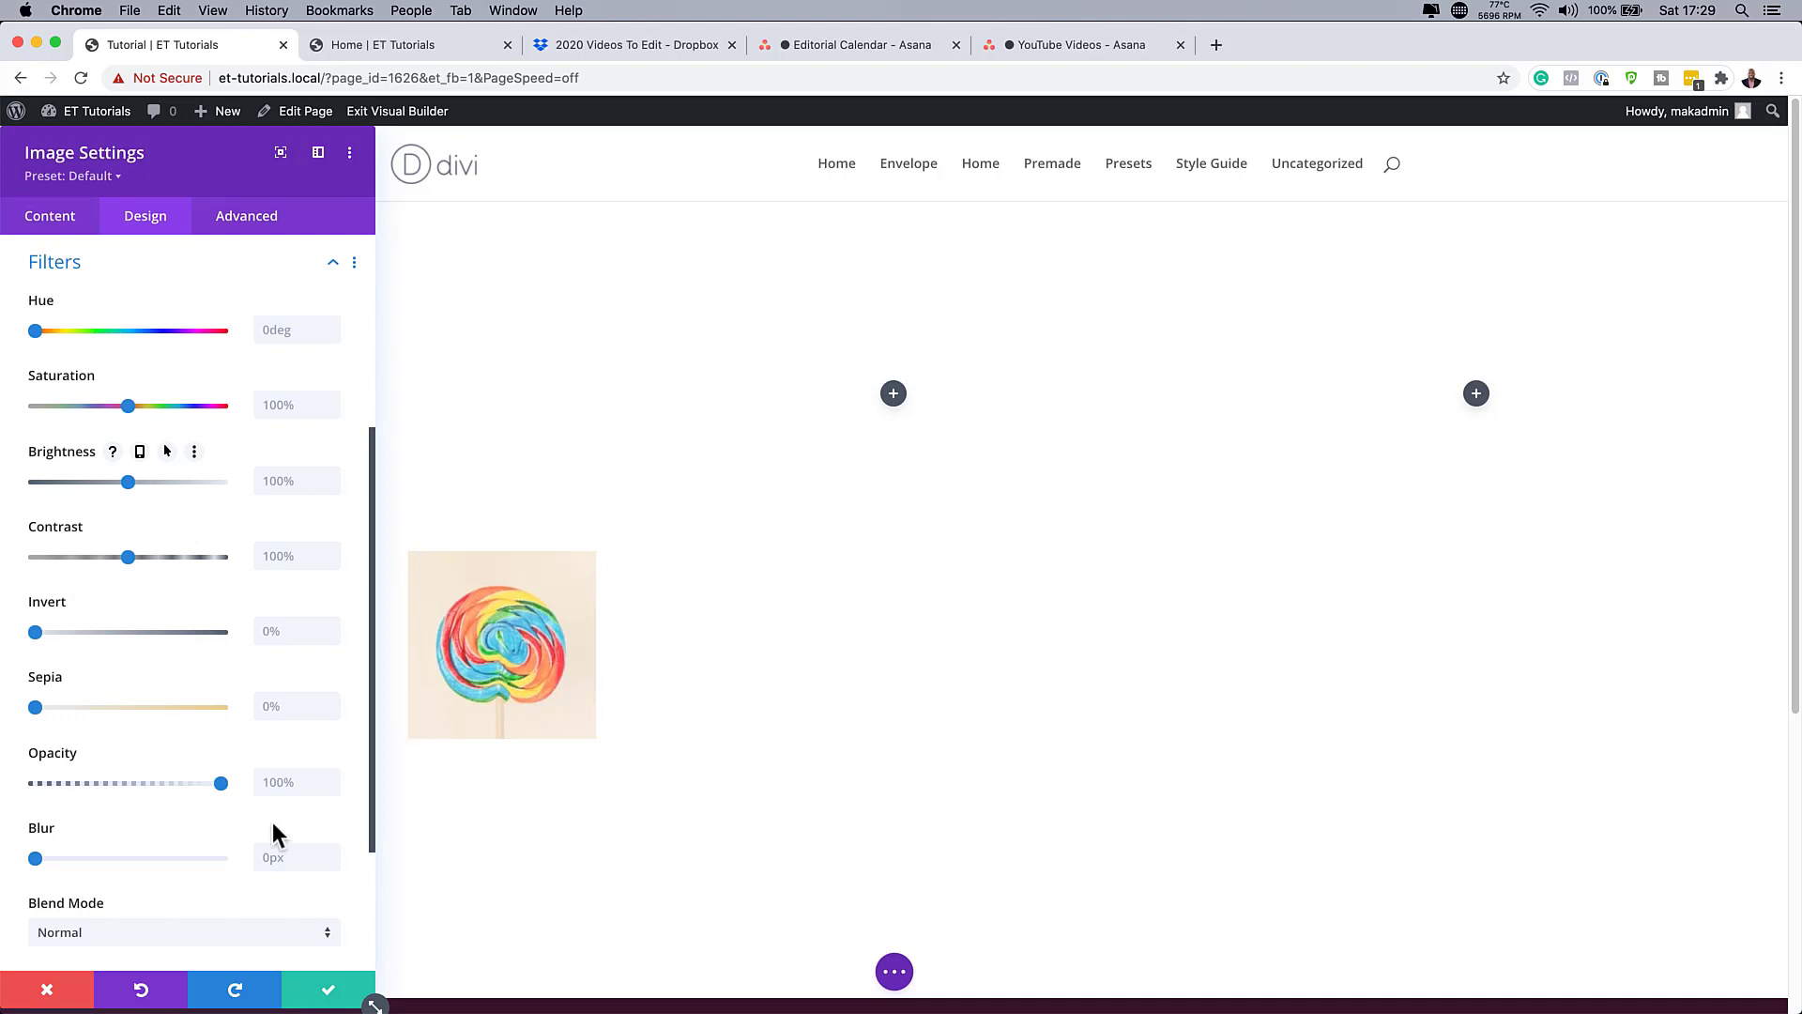
click(282, 859)
text(2)
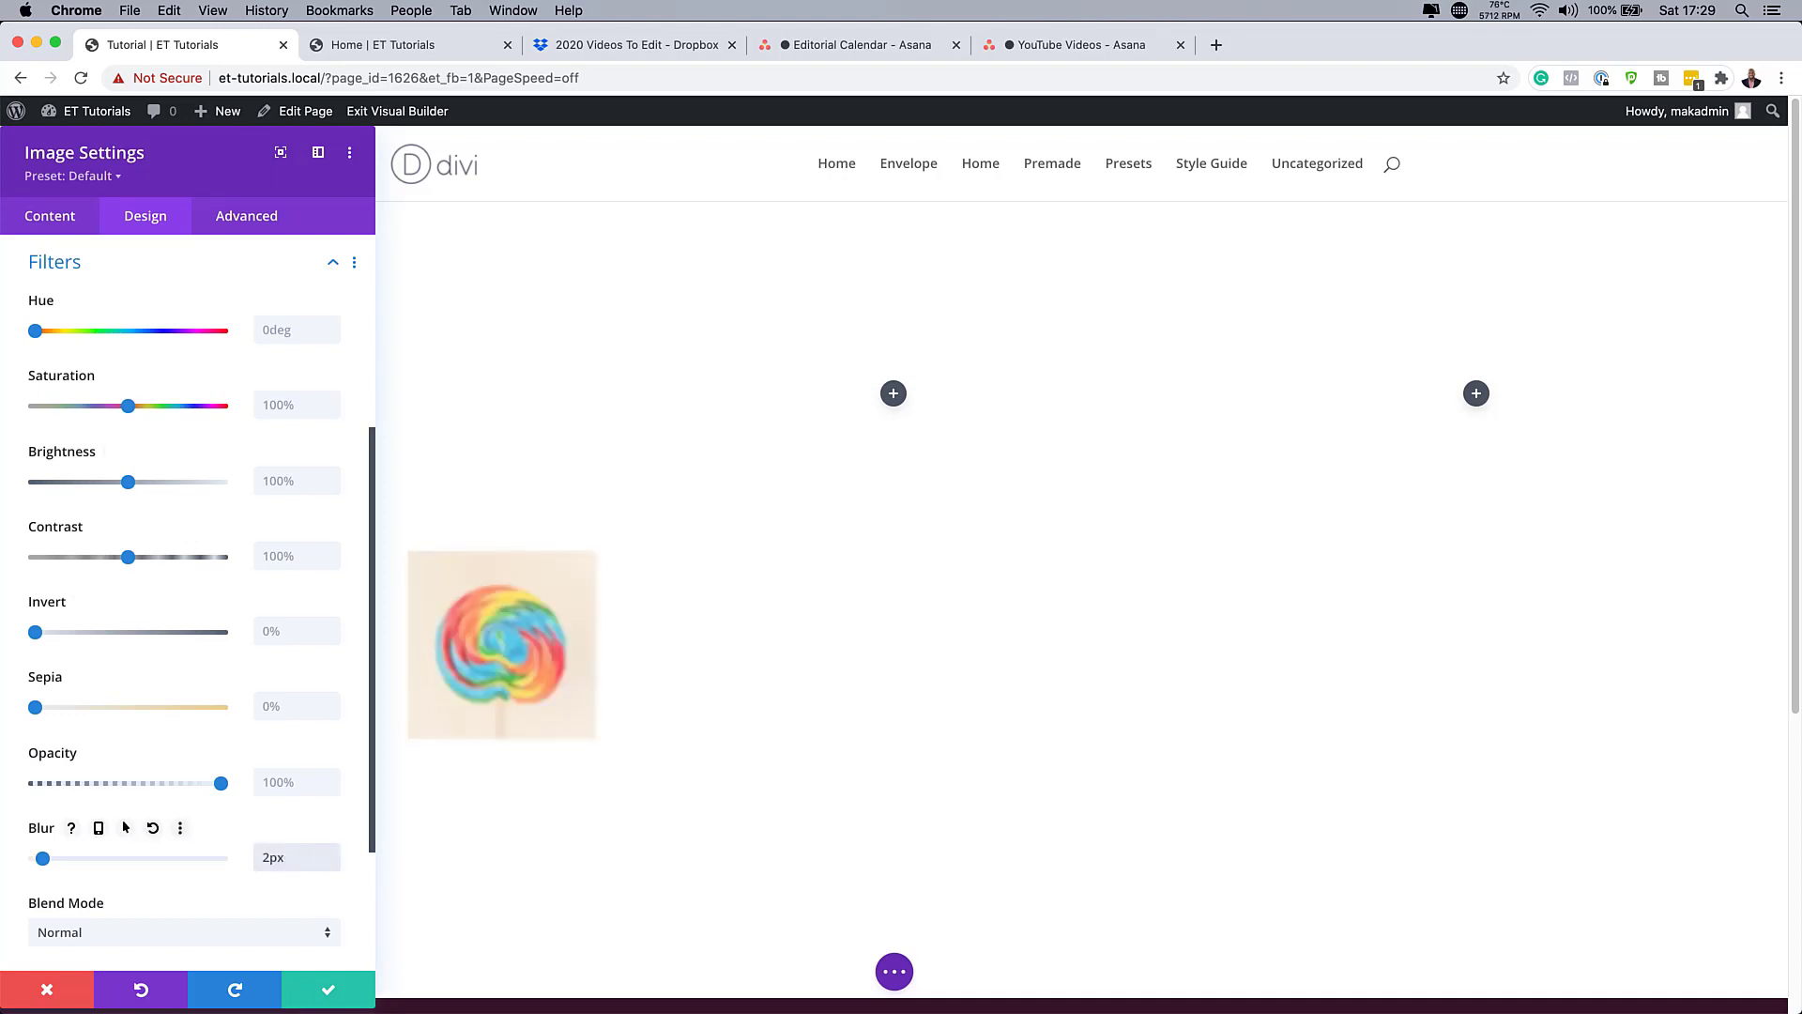
Translate the lollipop image by -58px vertically and 63px horizontally with the transform settings, and save the module.
scroll(216, 751, down, 3)
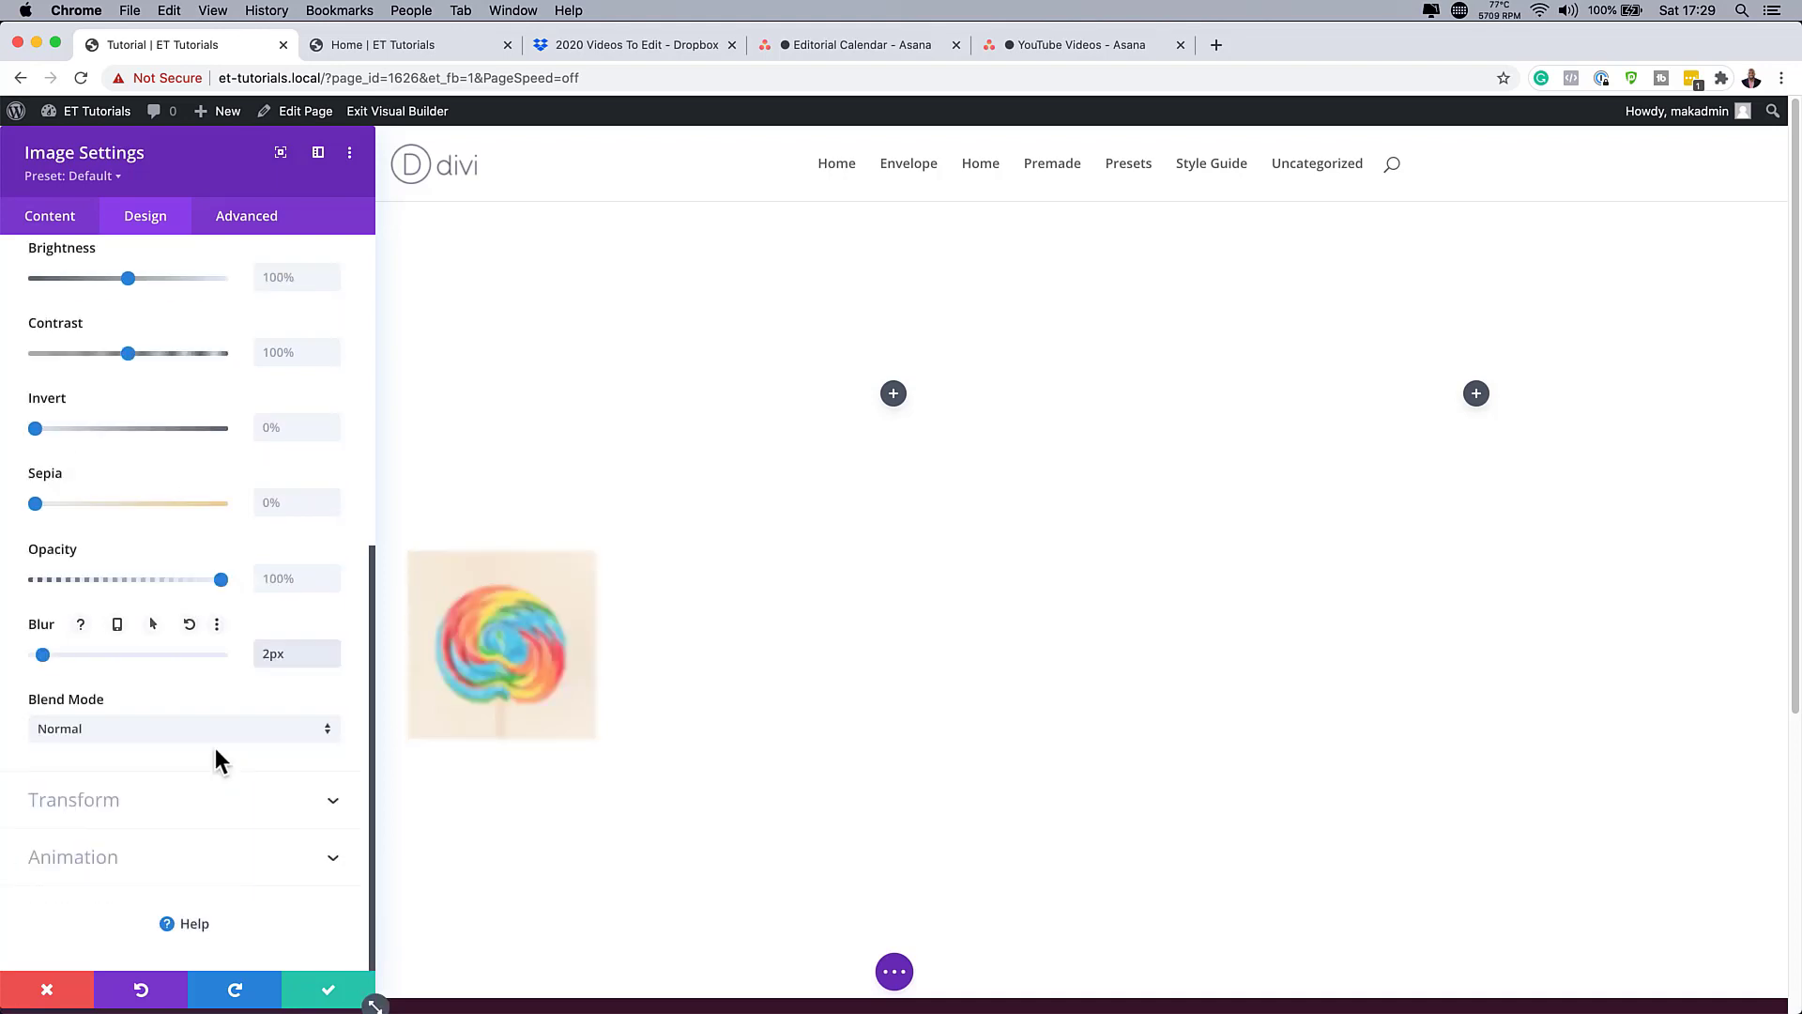
click(99, 803)
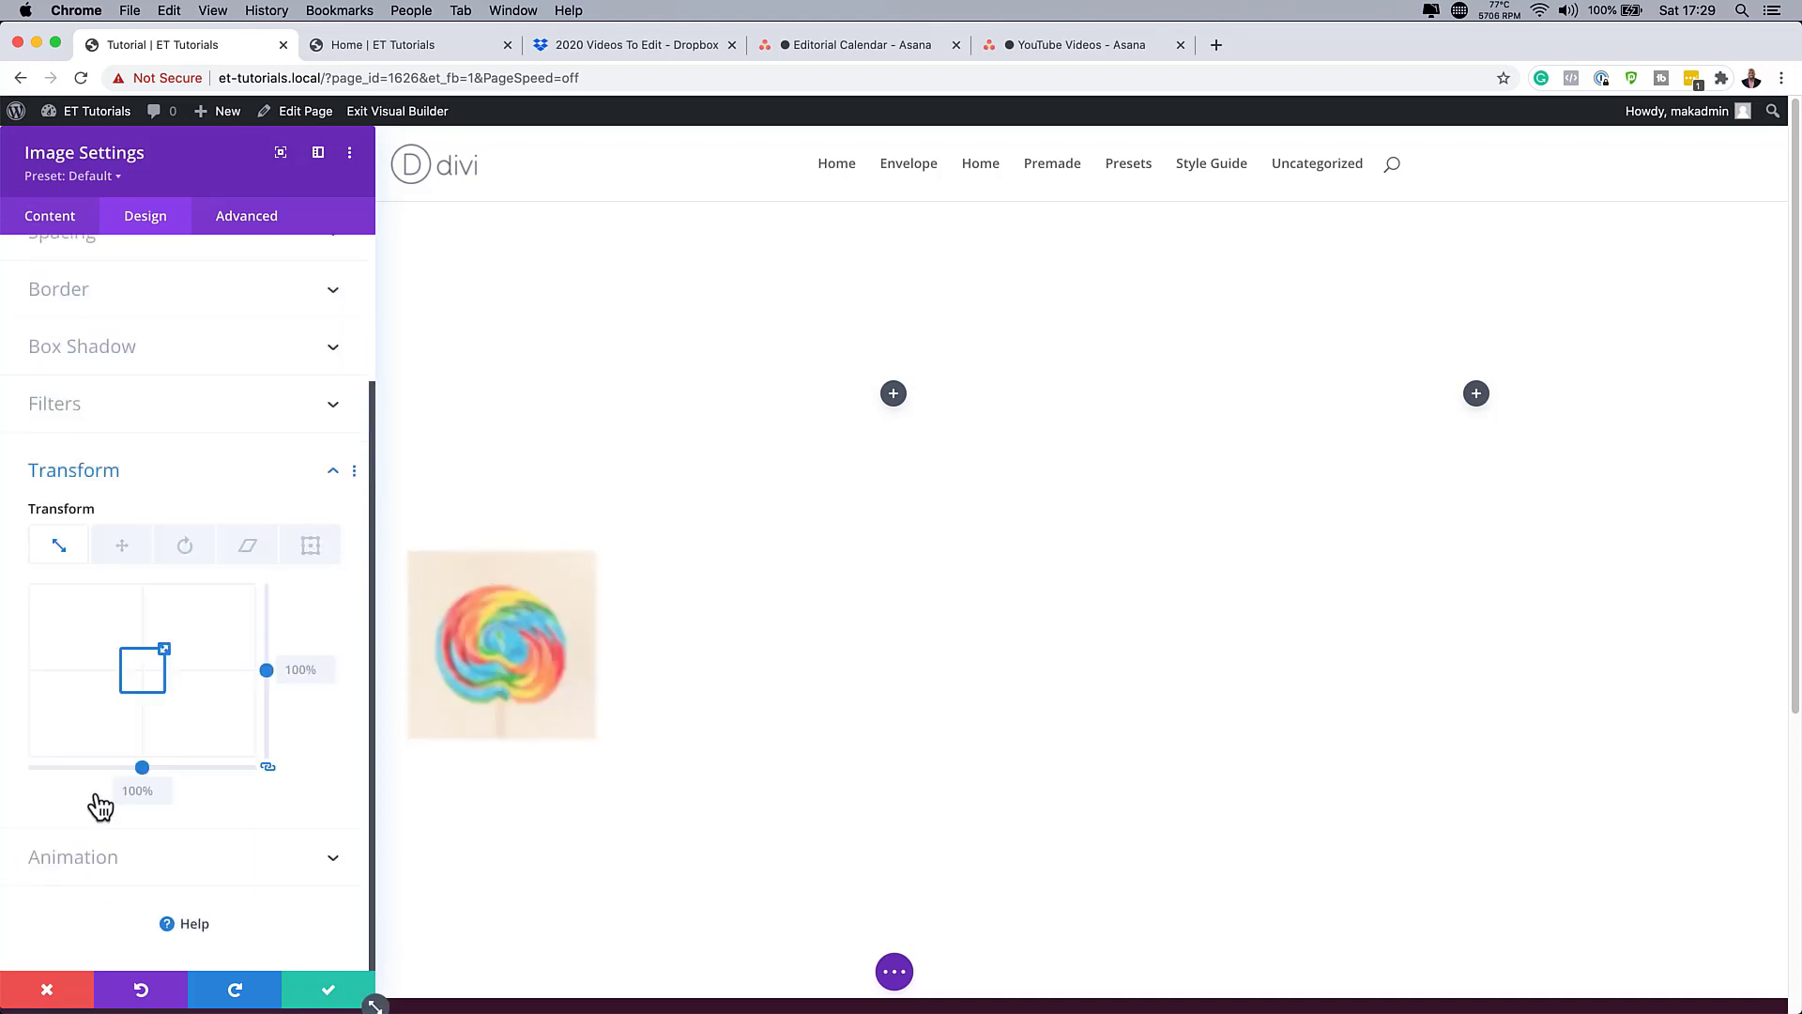
click(123, 551)
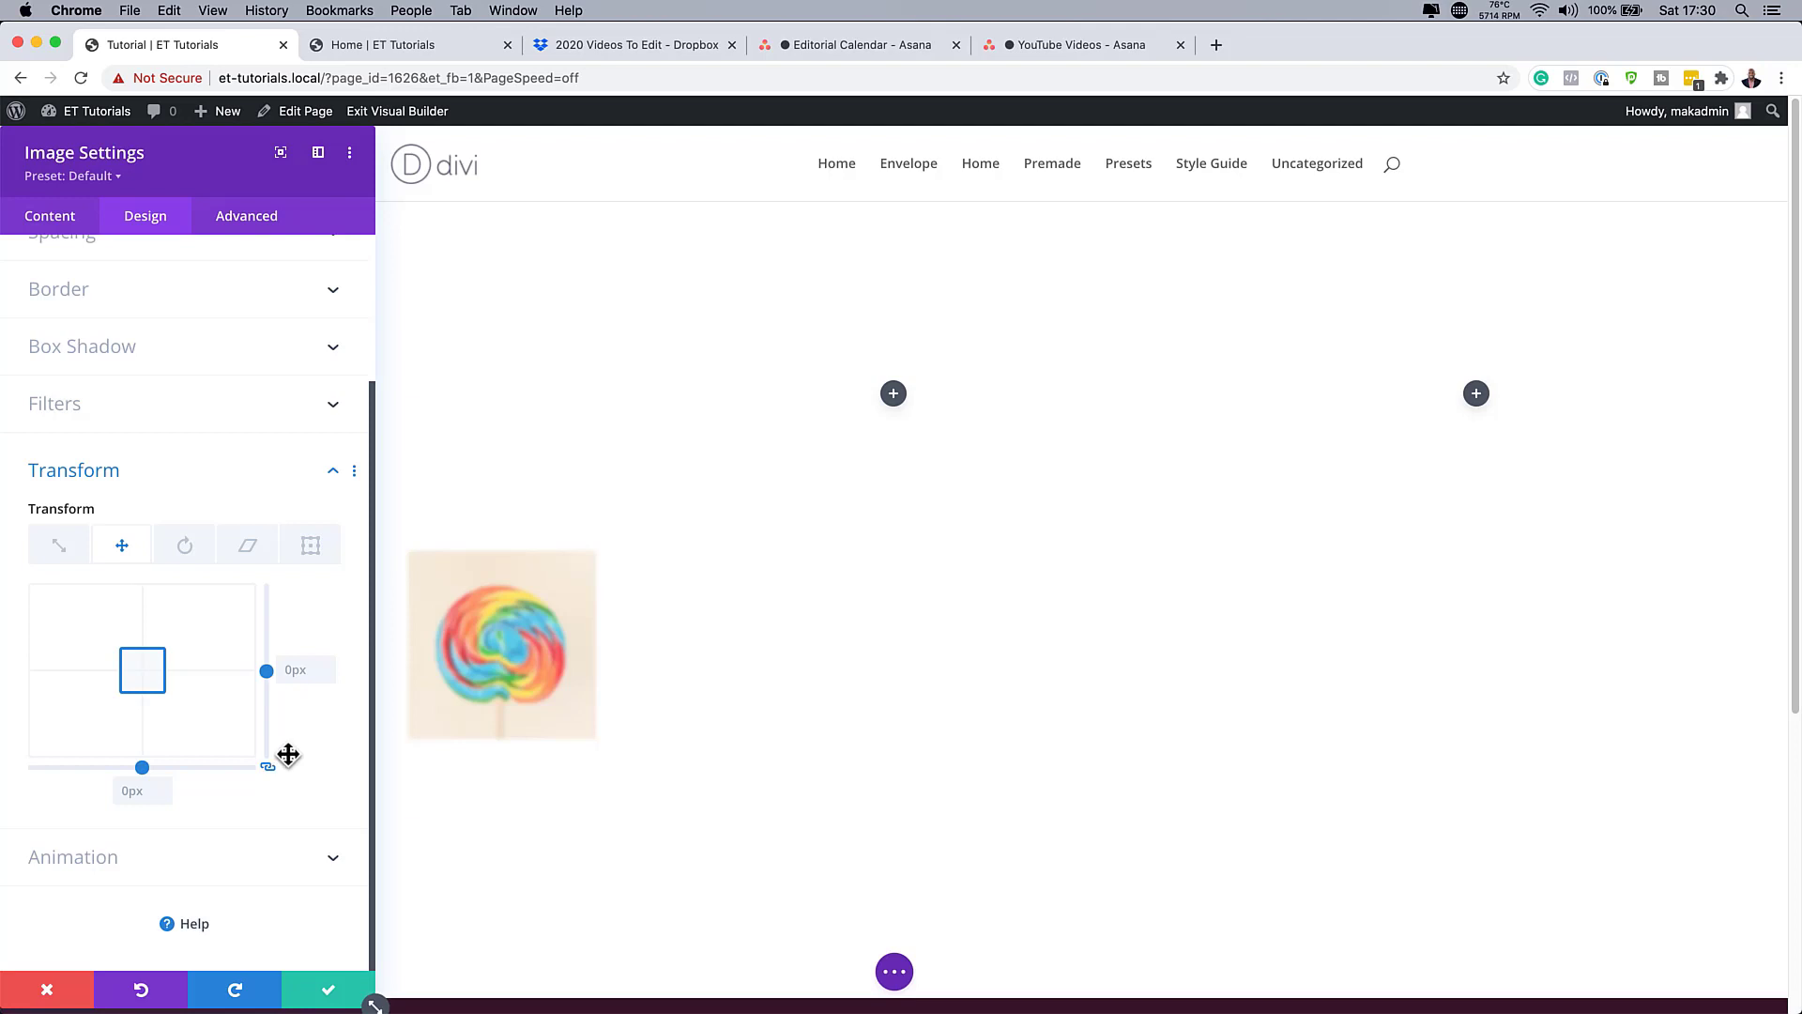
click(299, 672)
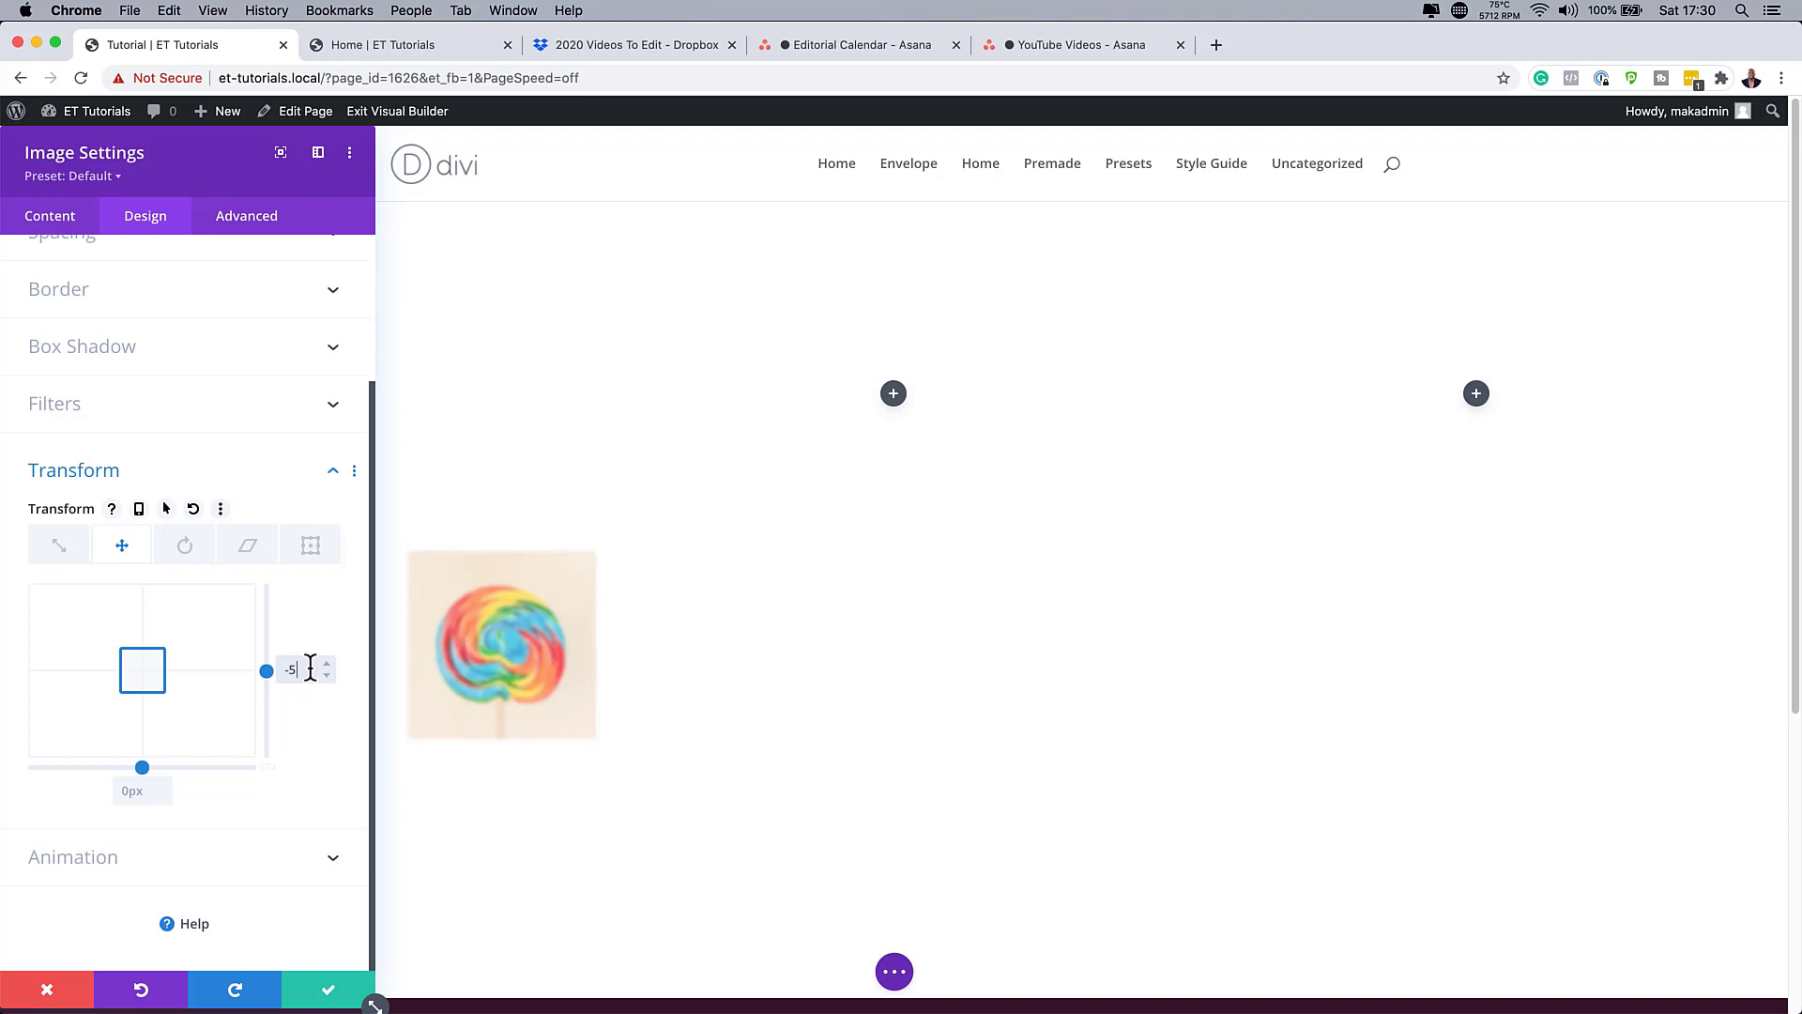
text(-58px)
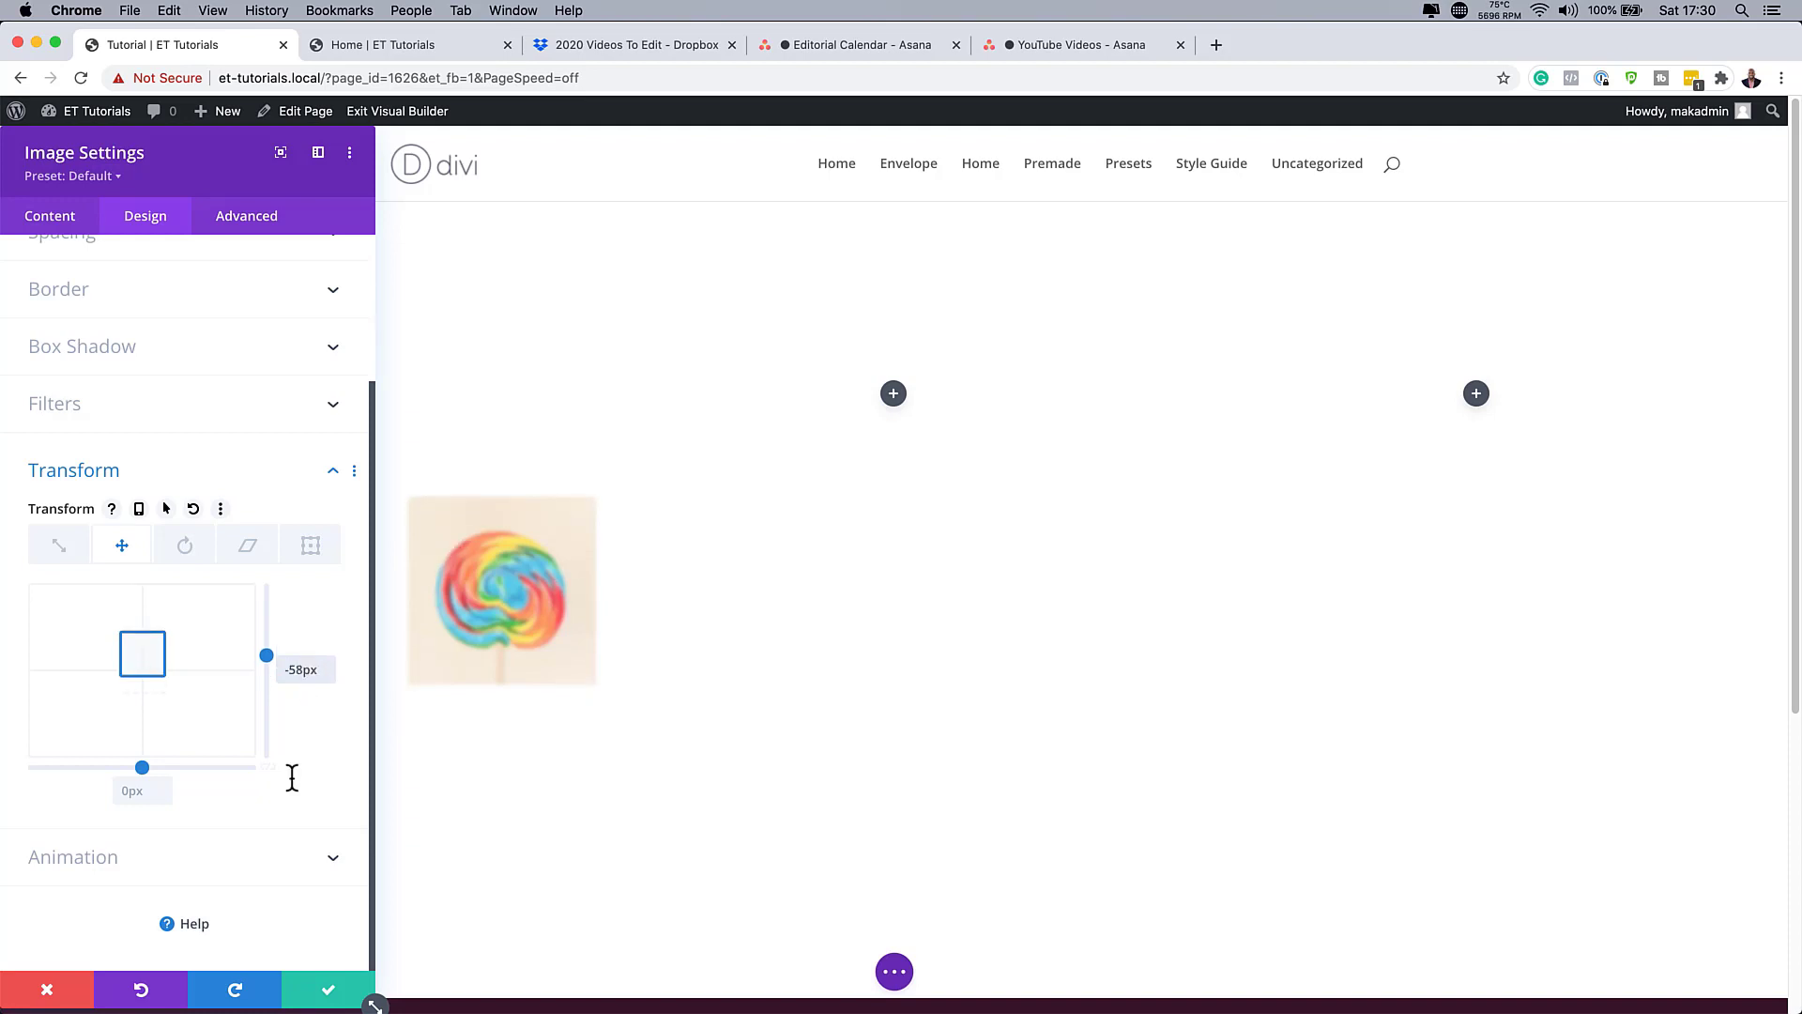
click(151, 790)
text(63px)
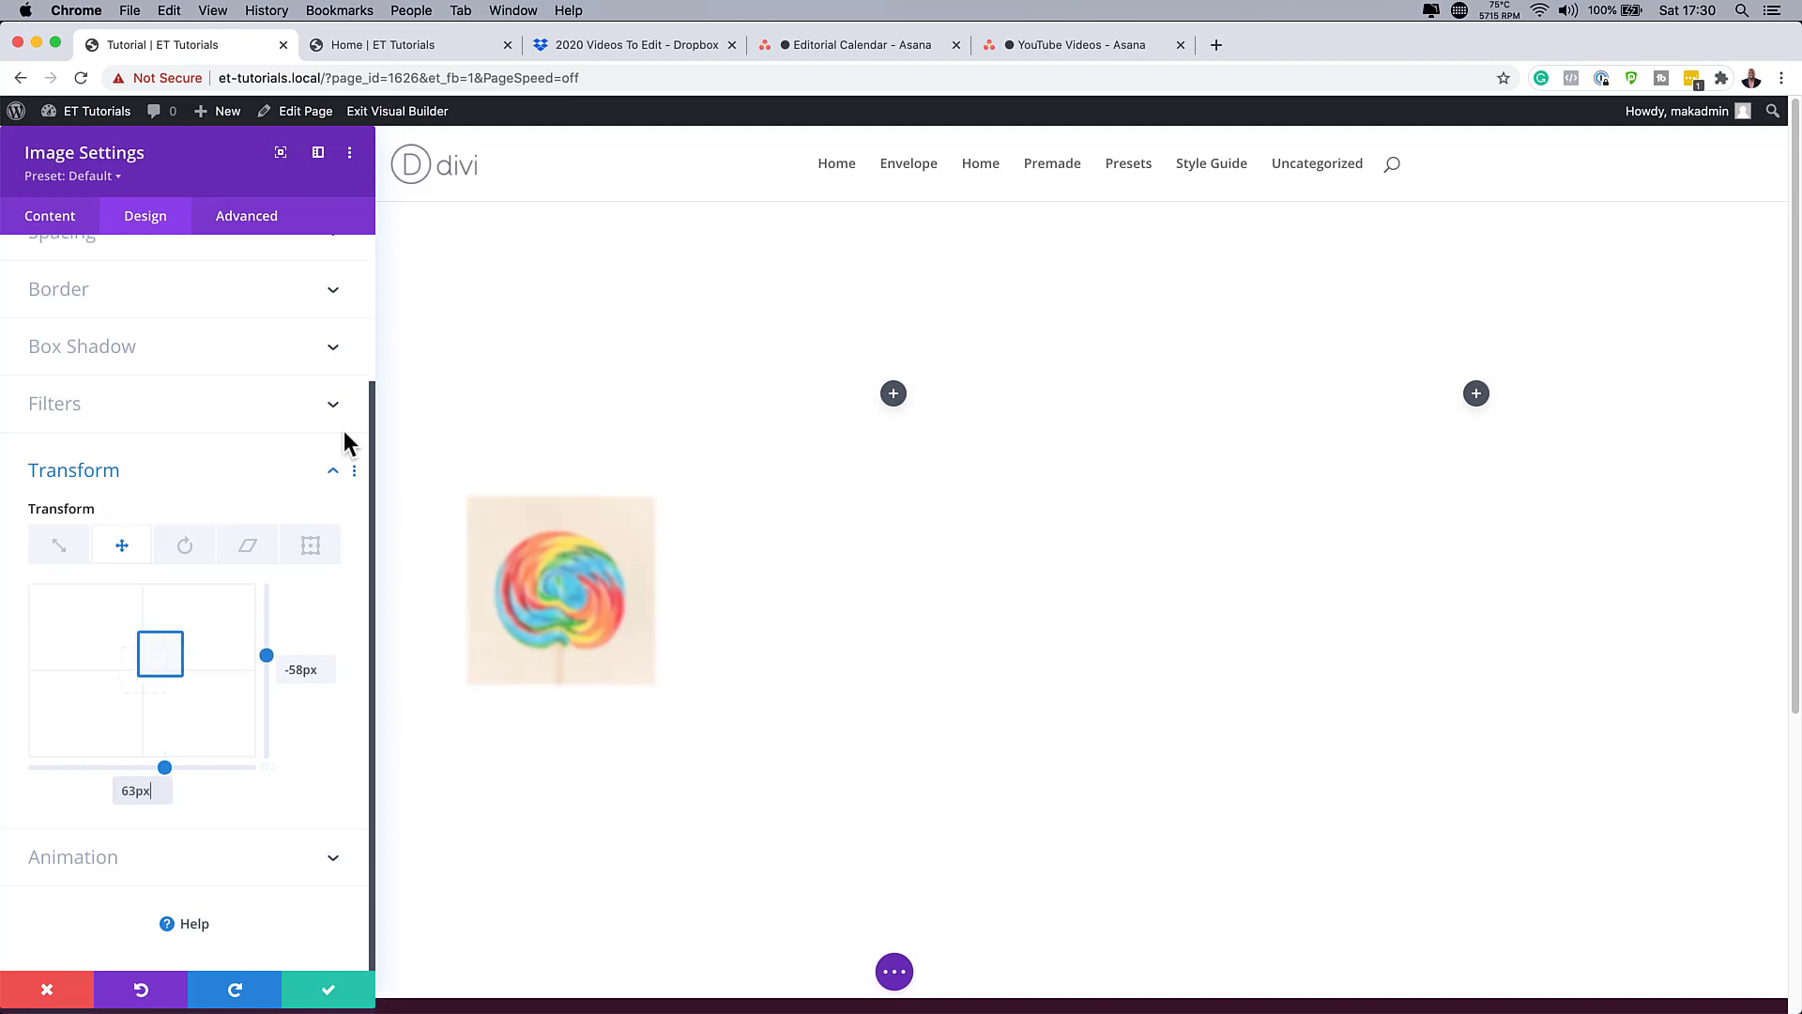
click(333, 994)
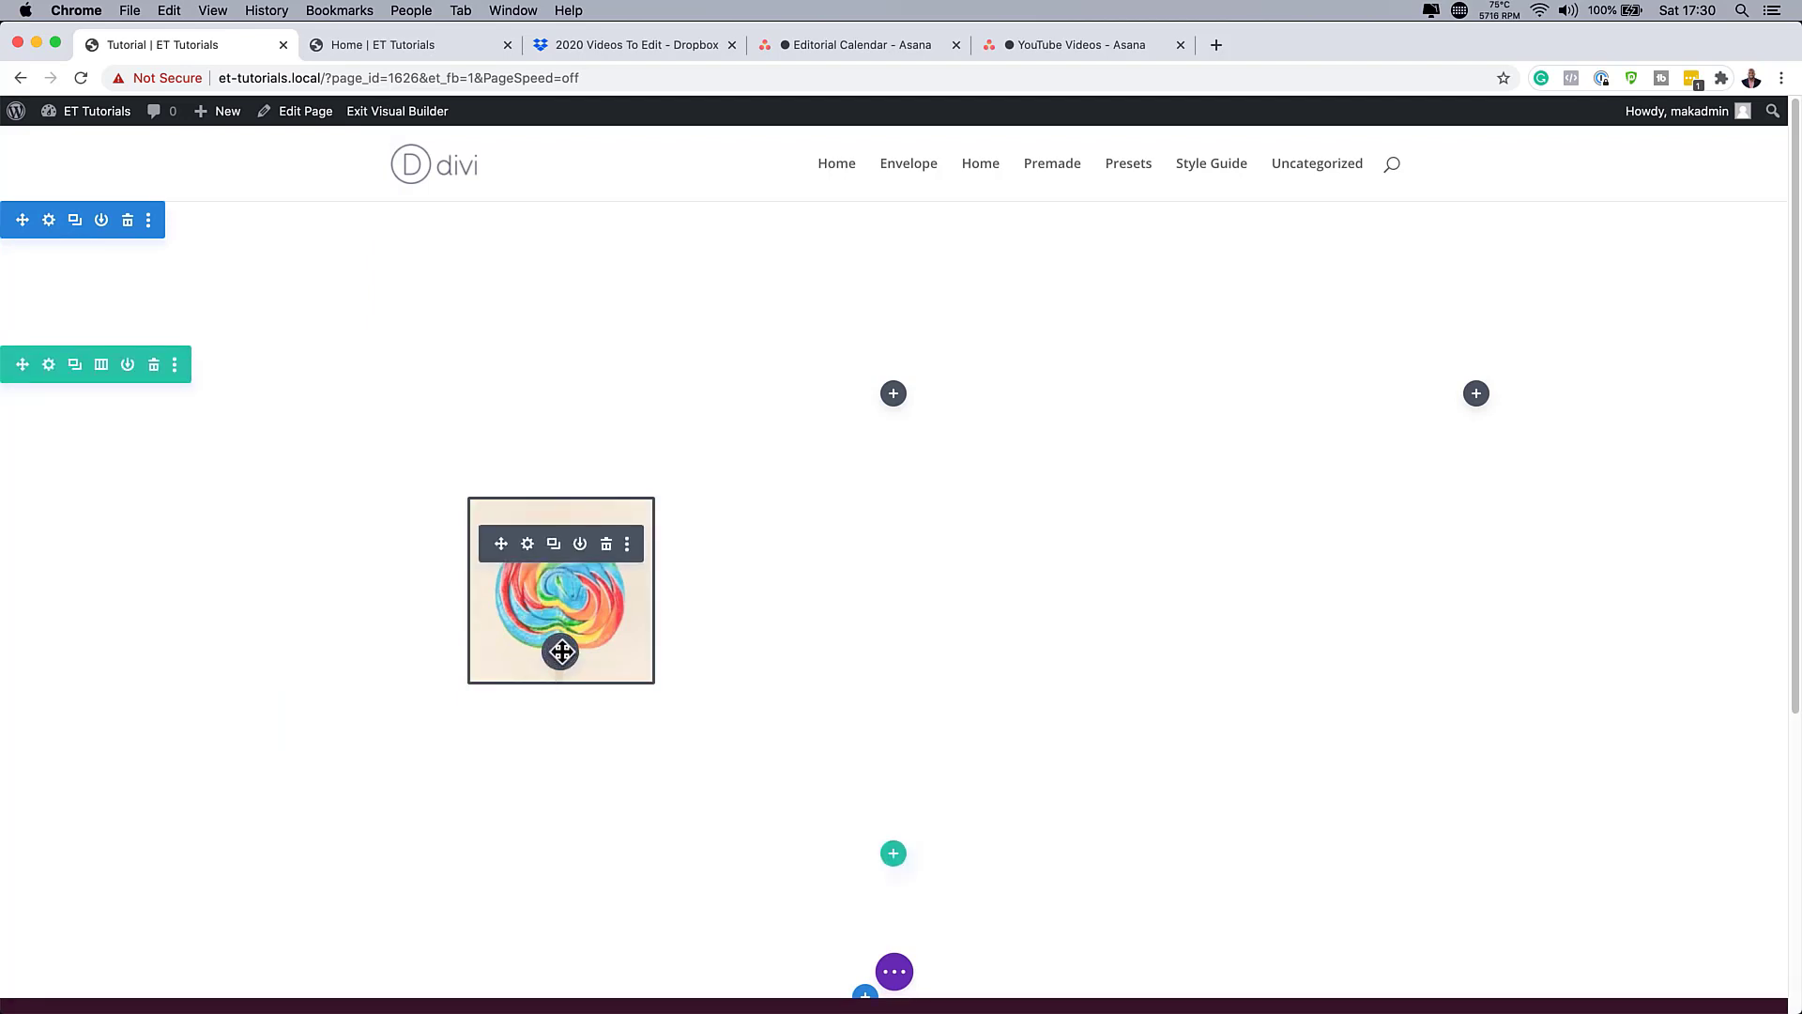
Add an Image module below the lollipop using the popsicle picture candy-shop-34-1.png from the media library.
click(561, 654)
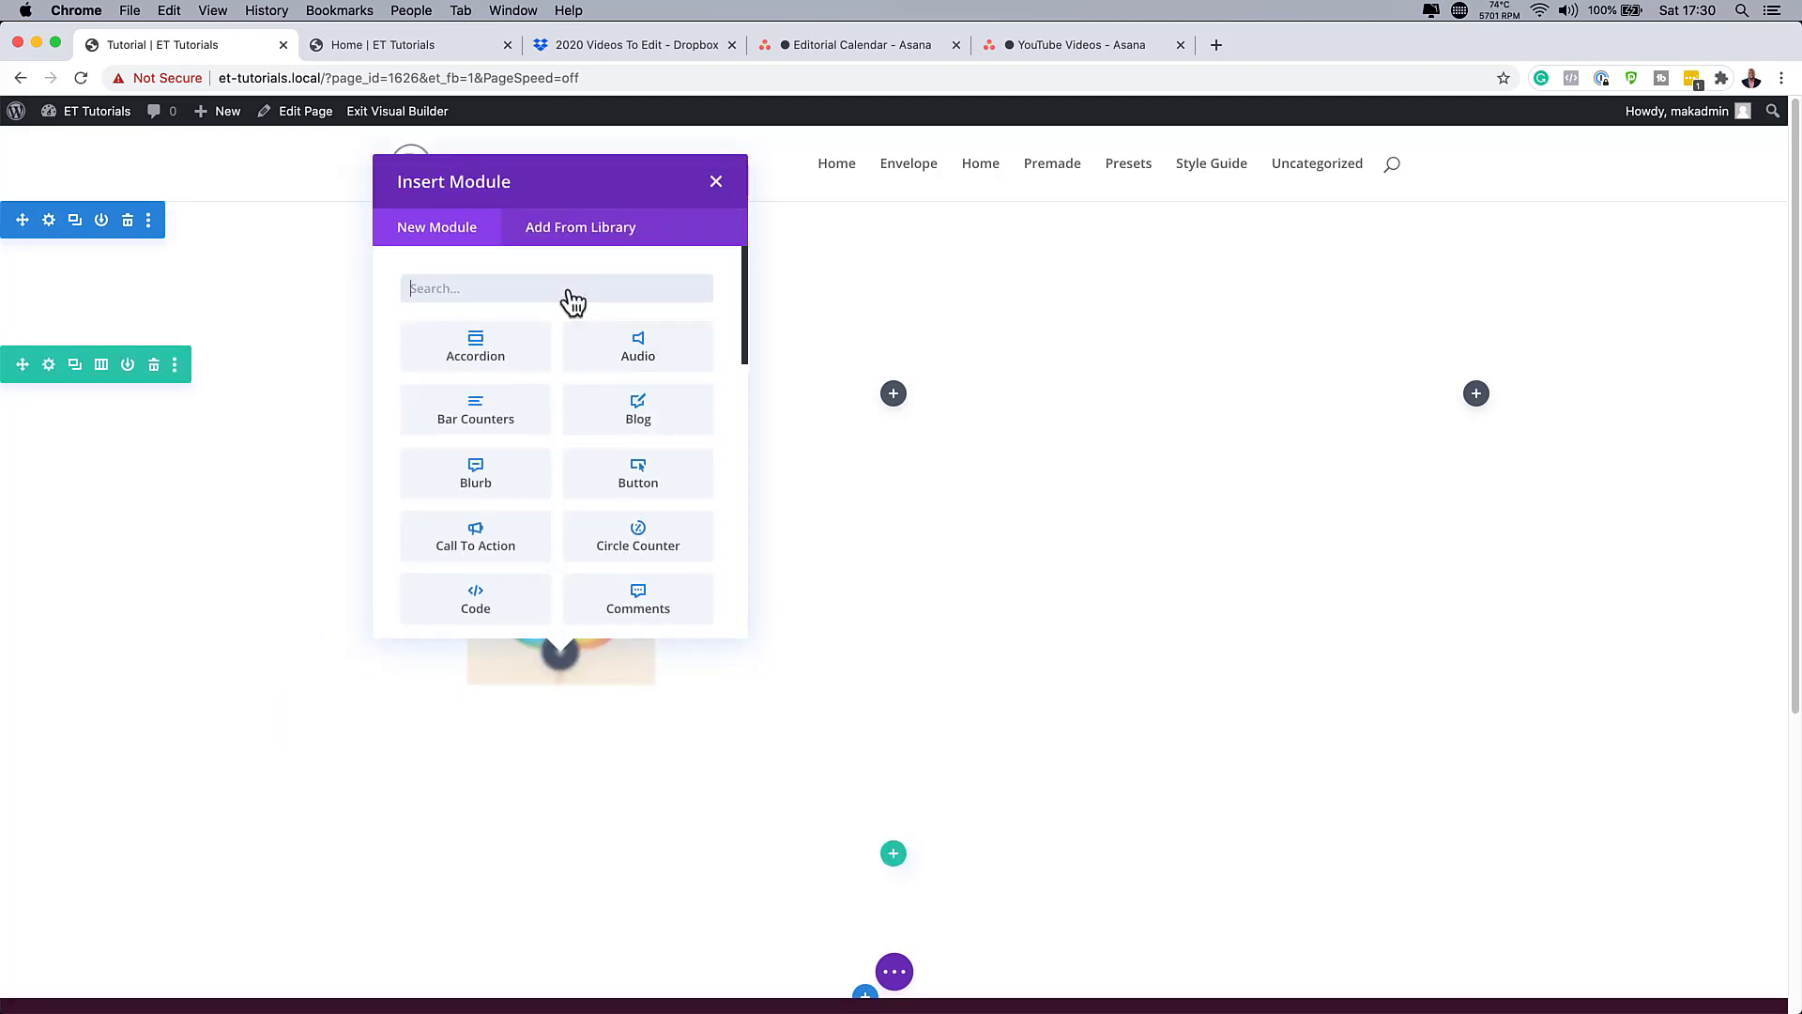
text(im)
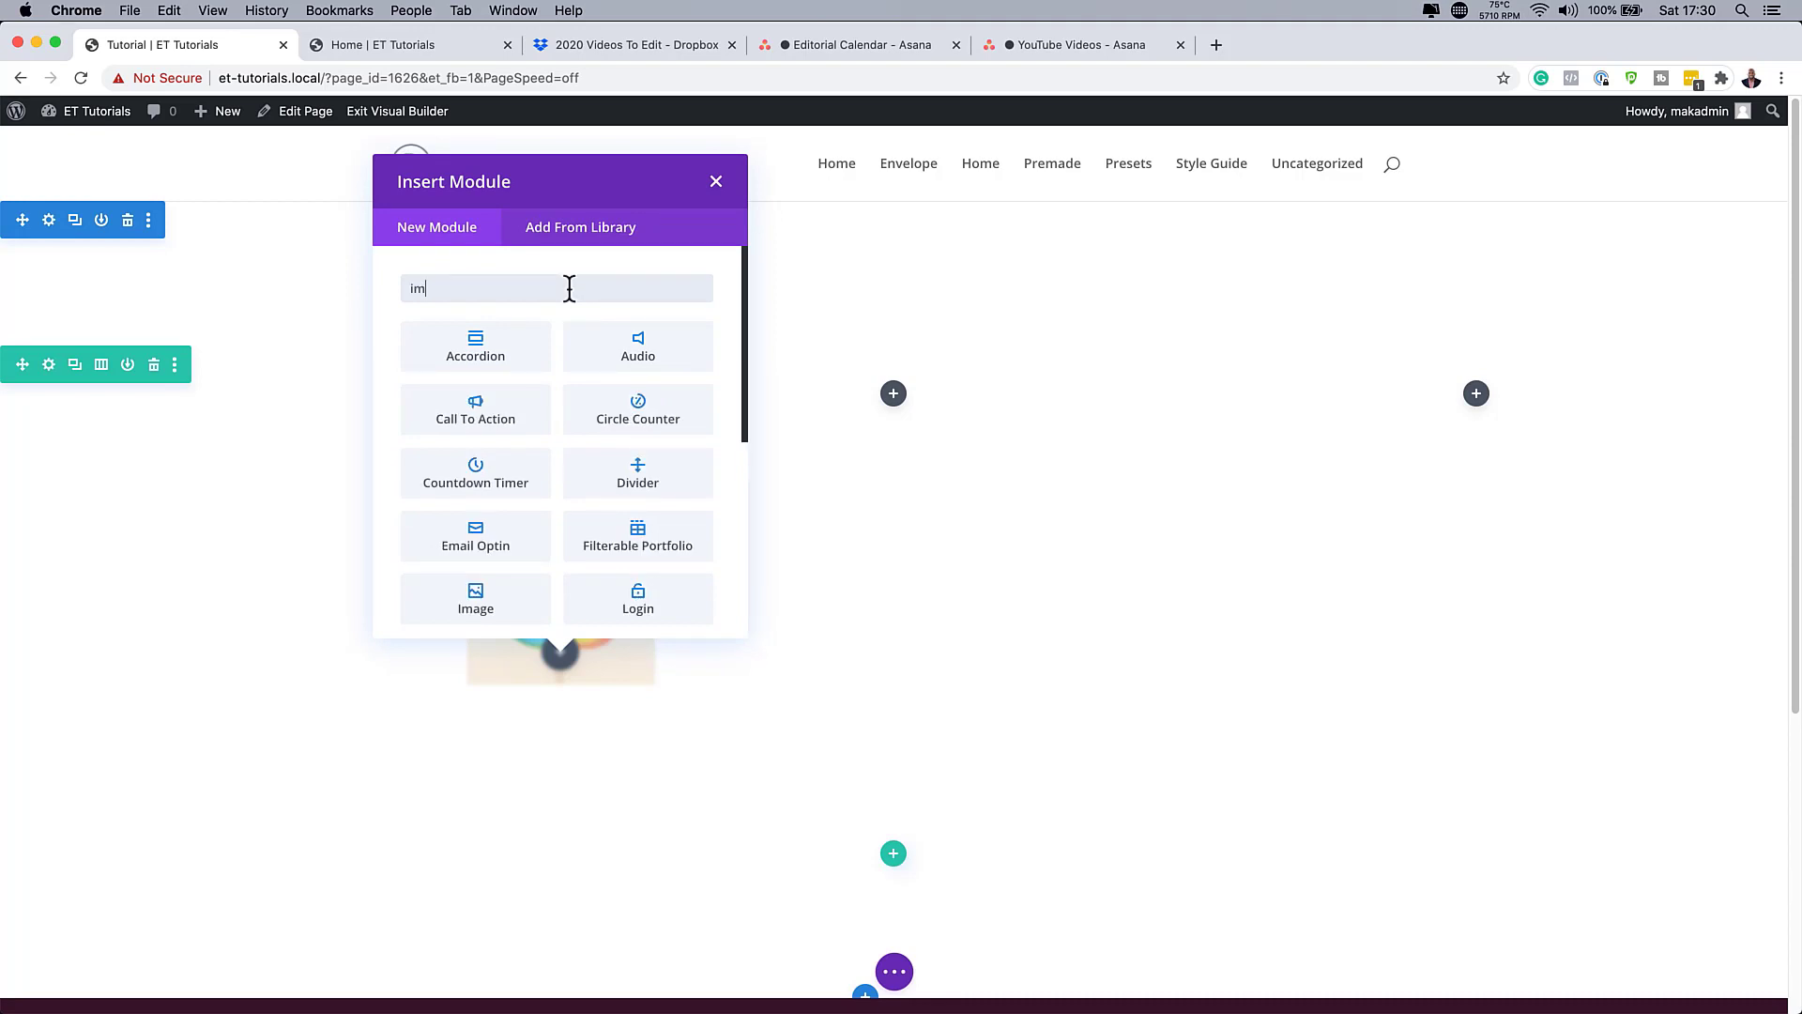
text(age)
click(520, 352)
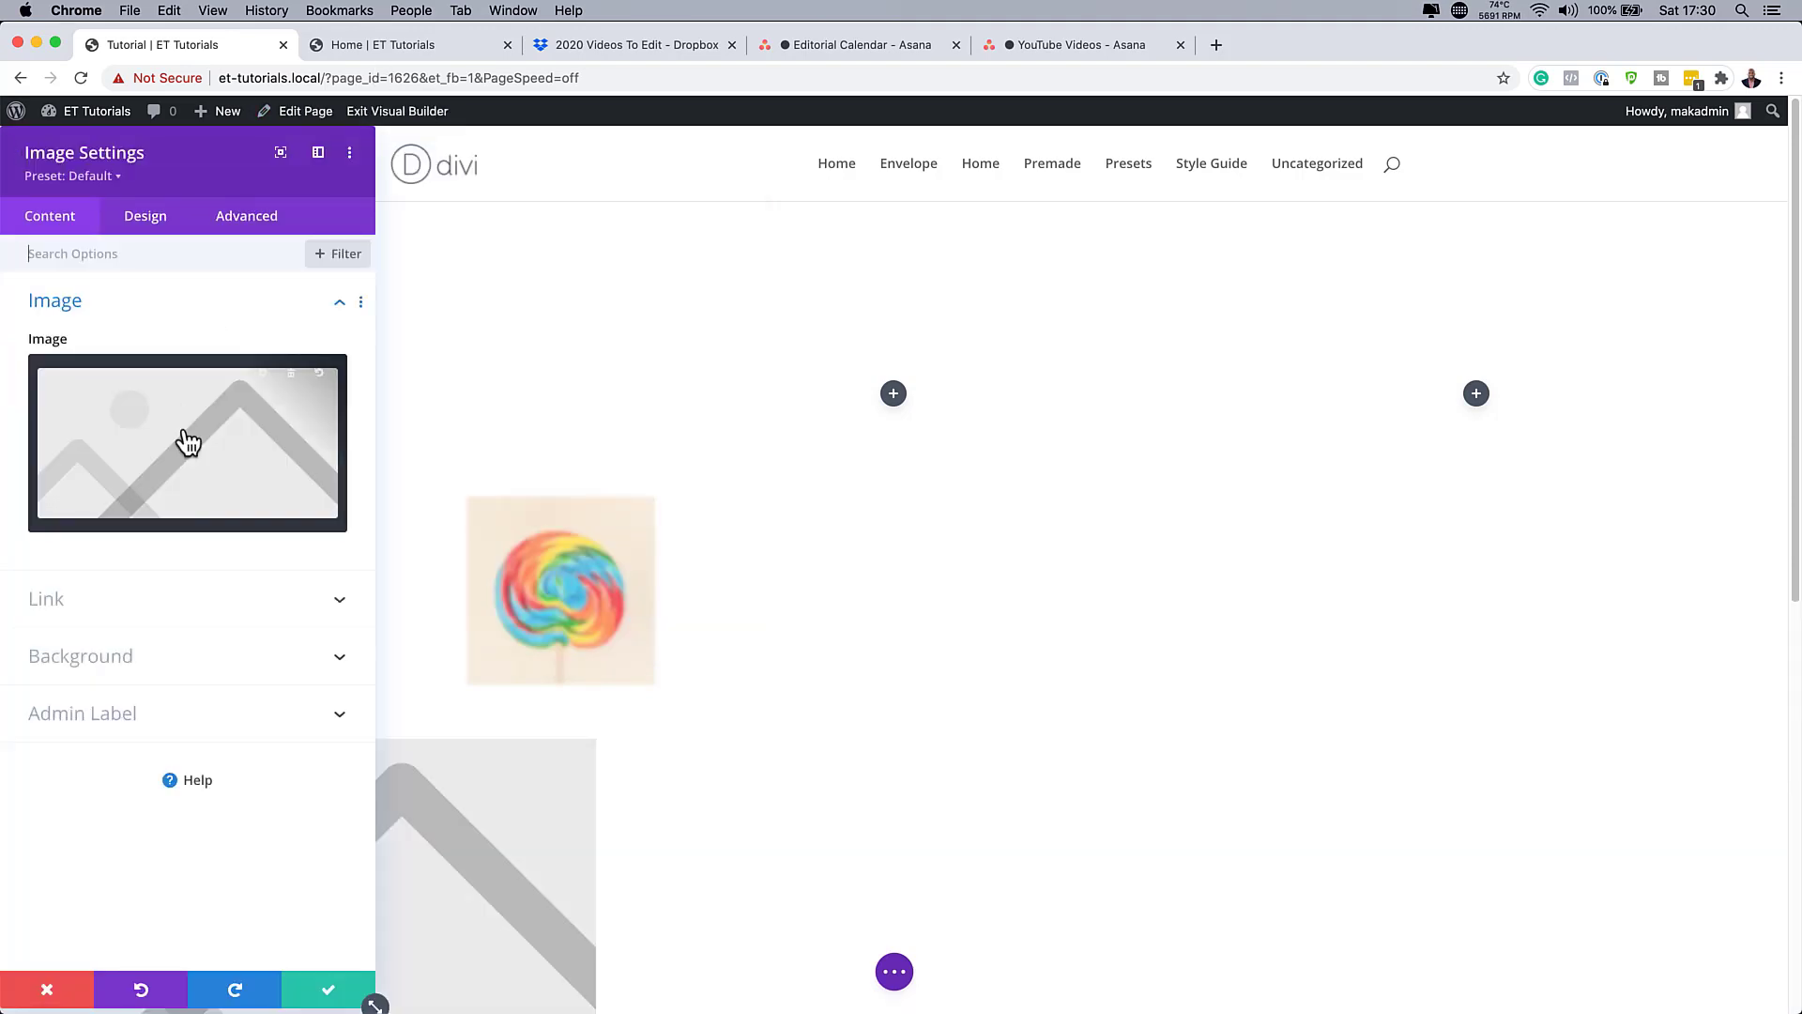
click(188, 441)
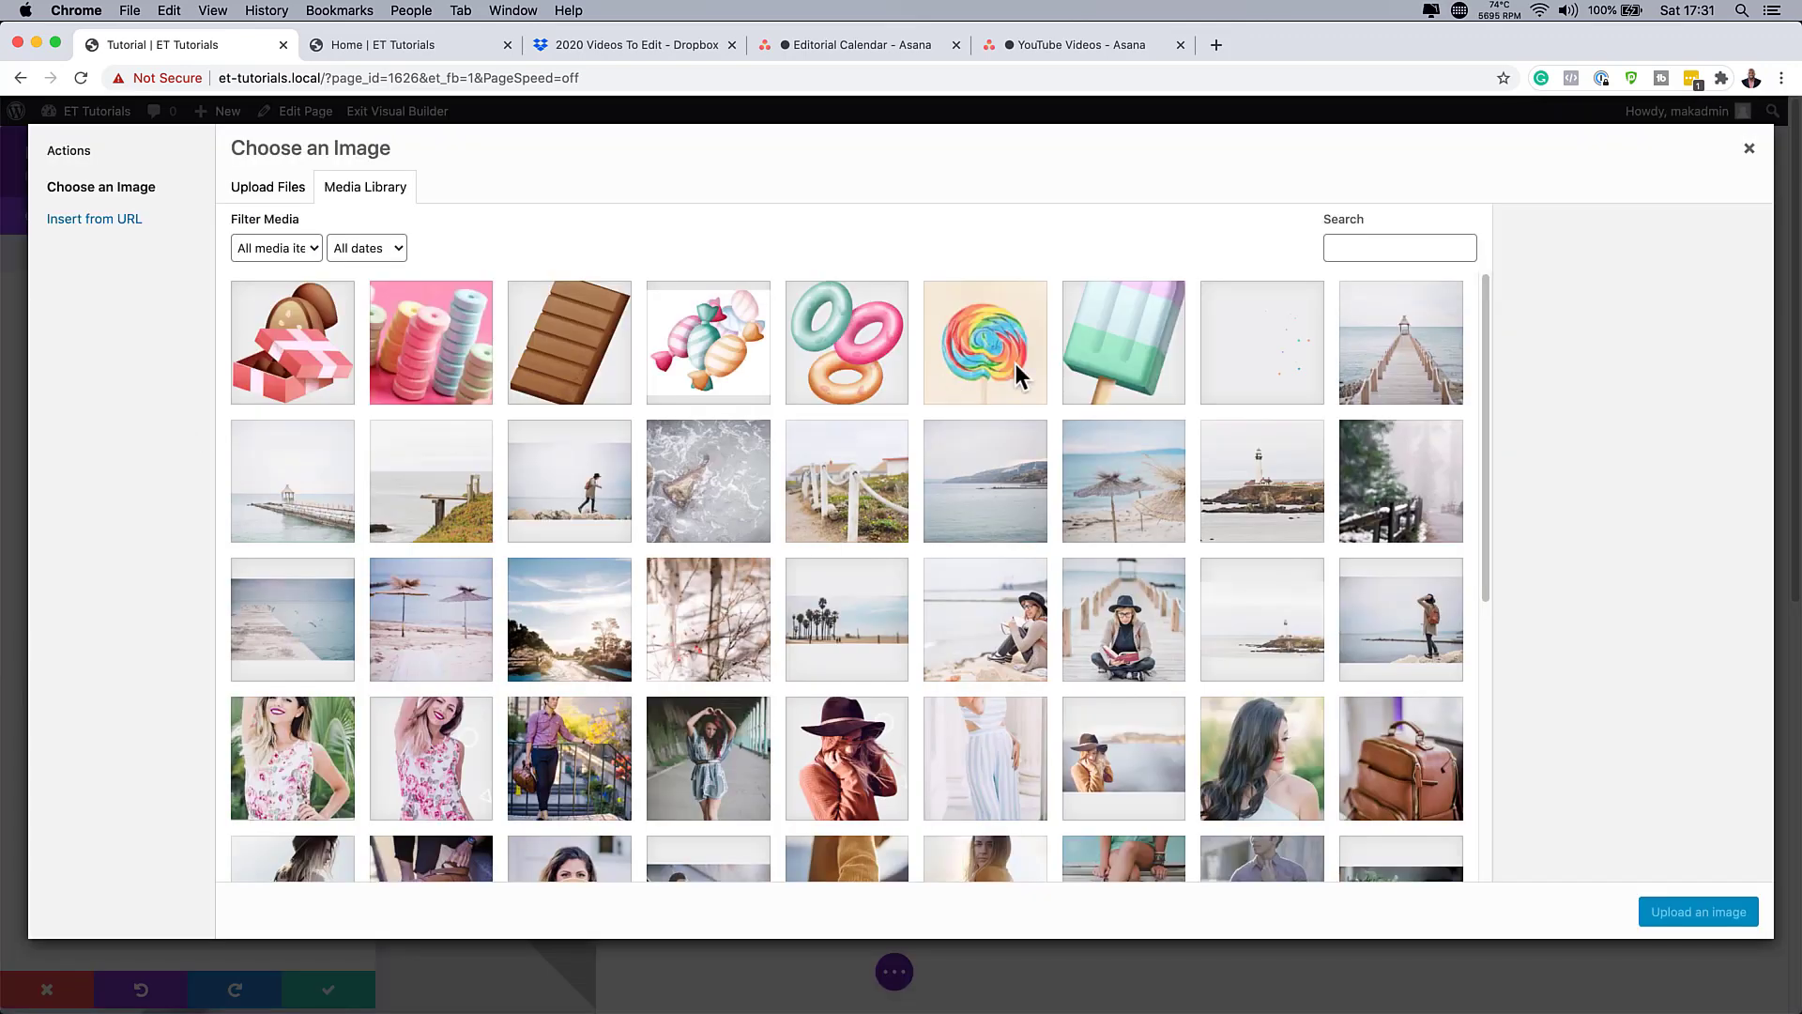
click(1149, 357)
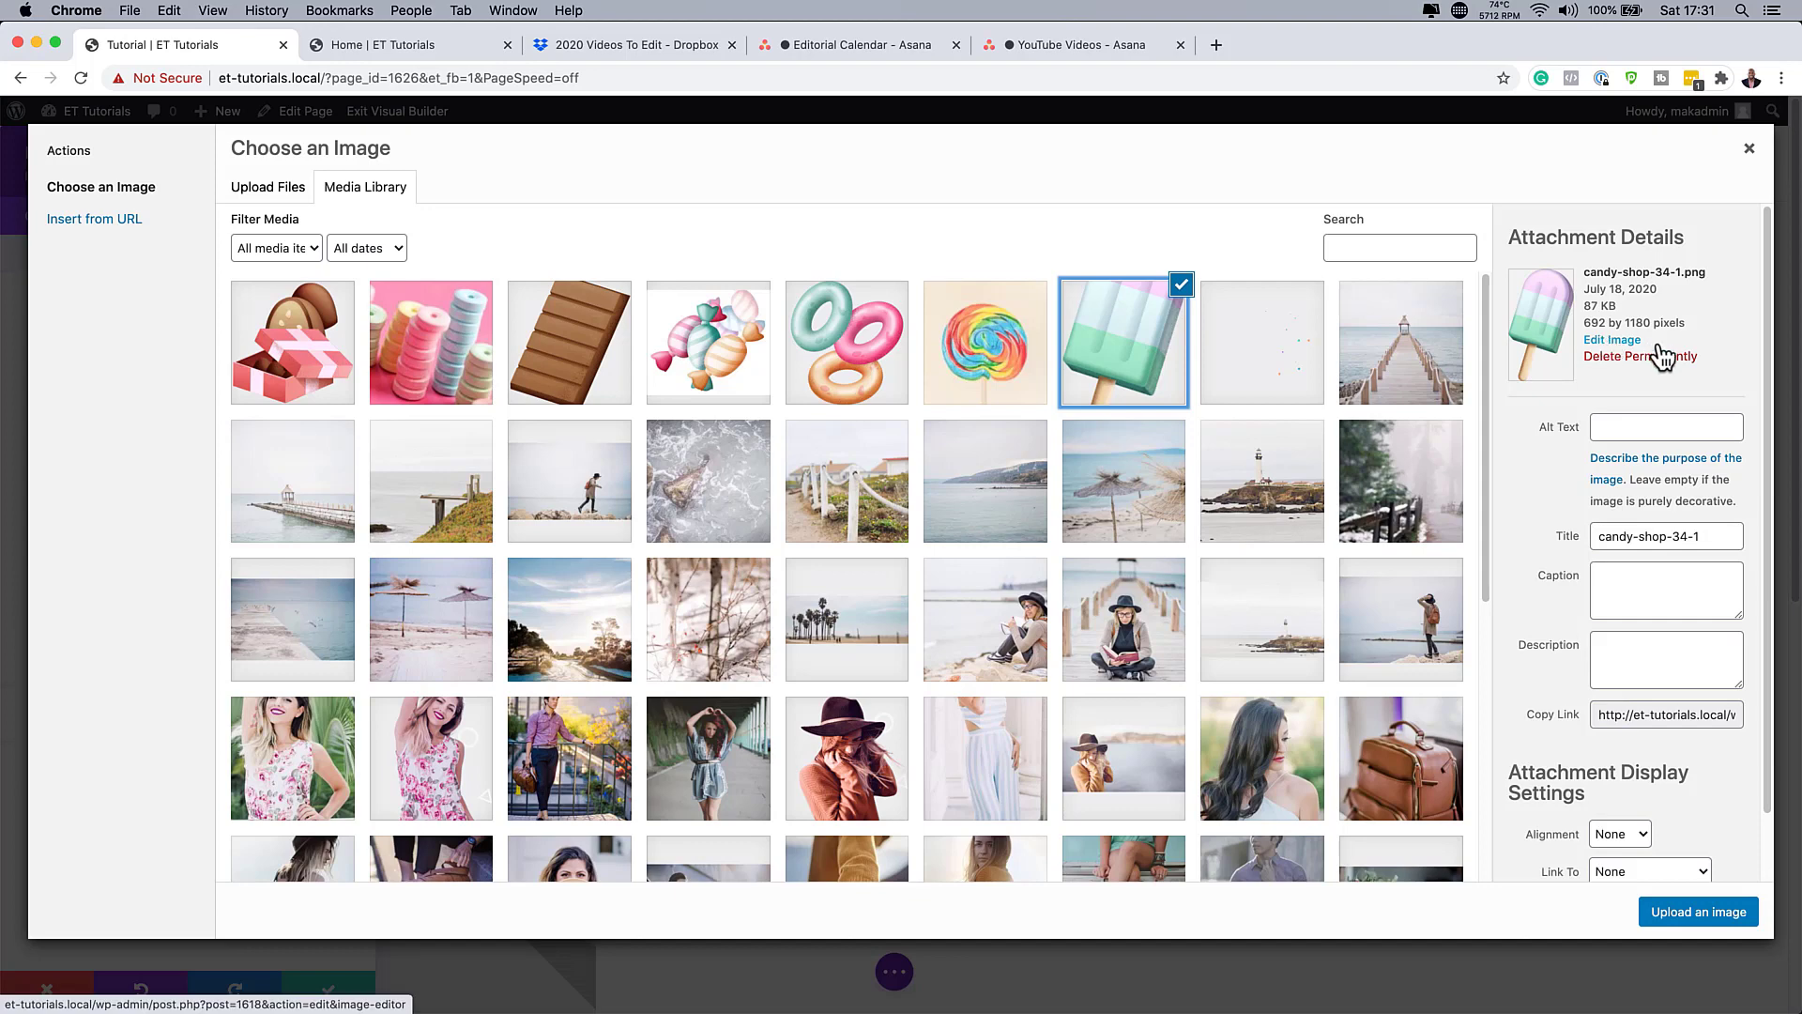
click(1730, 924)
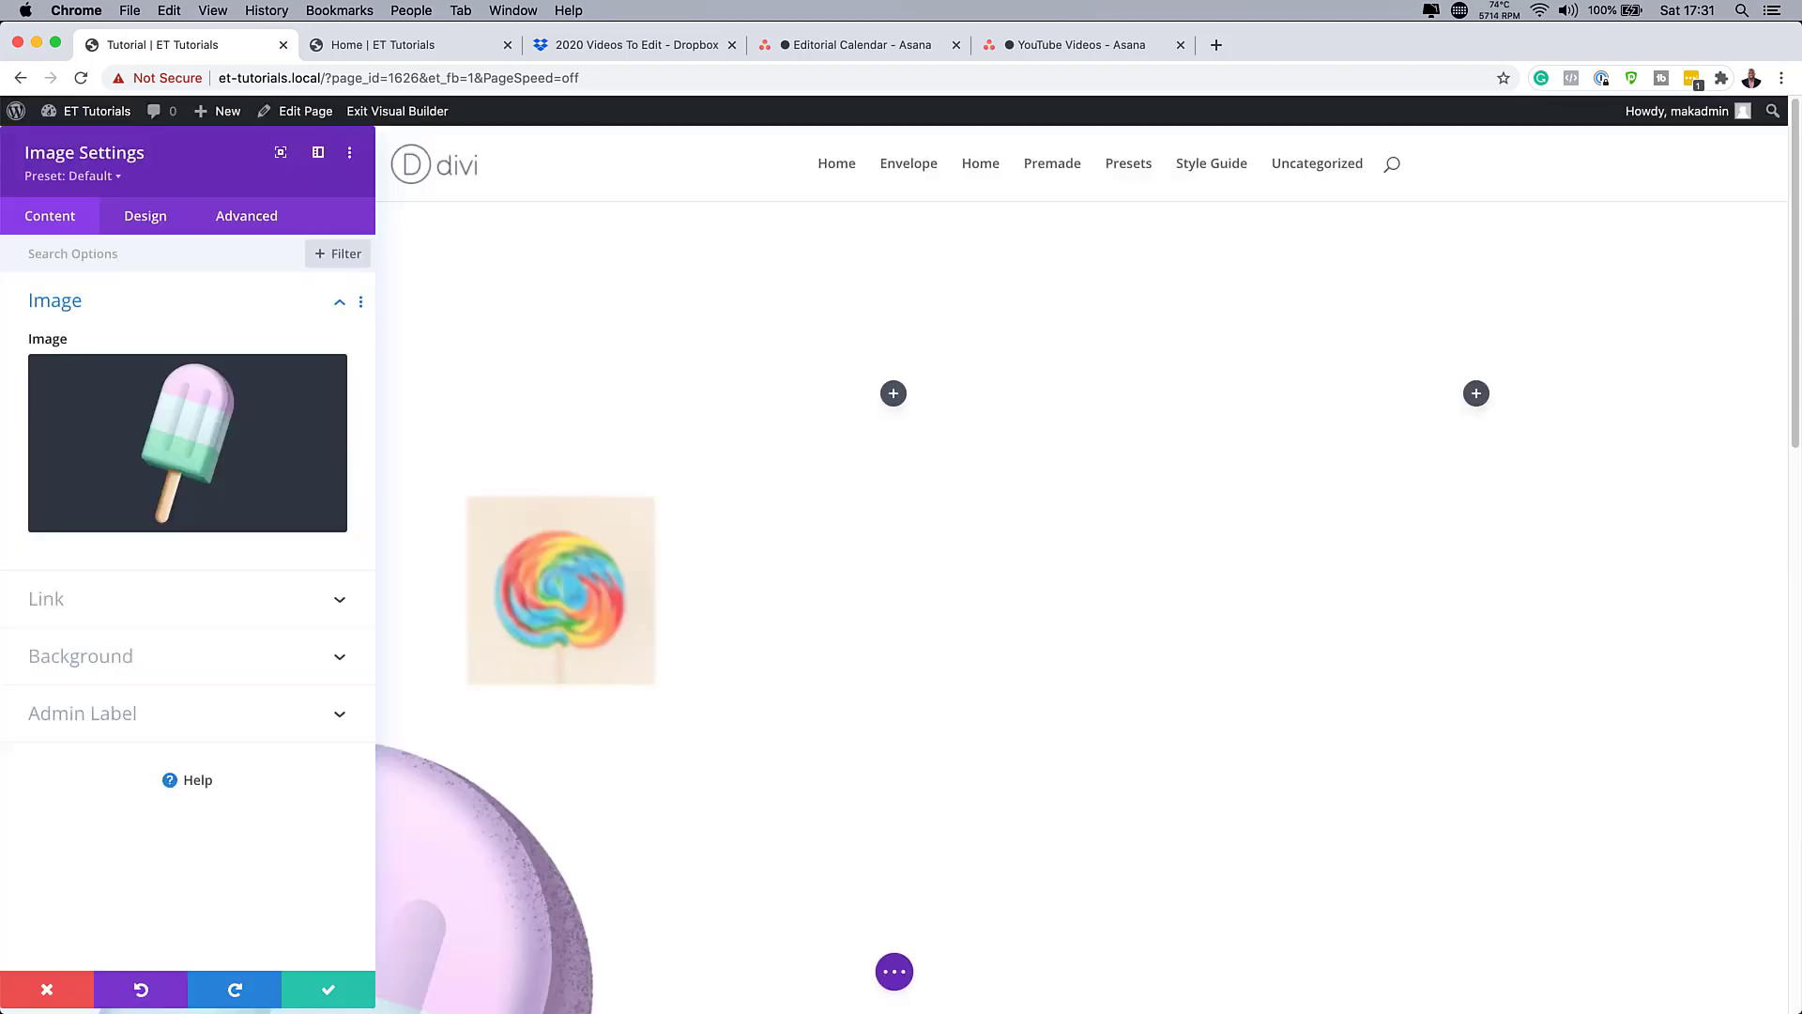
Set the popsicle image's width to 200px.
click(150, 217)
click(81, 357)
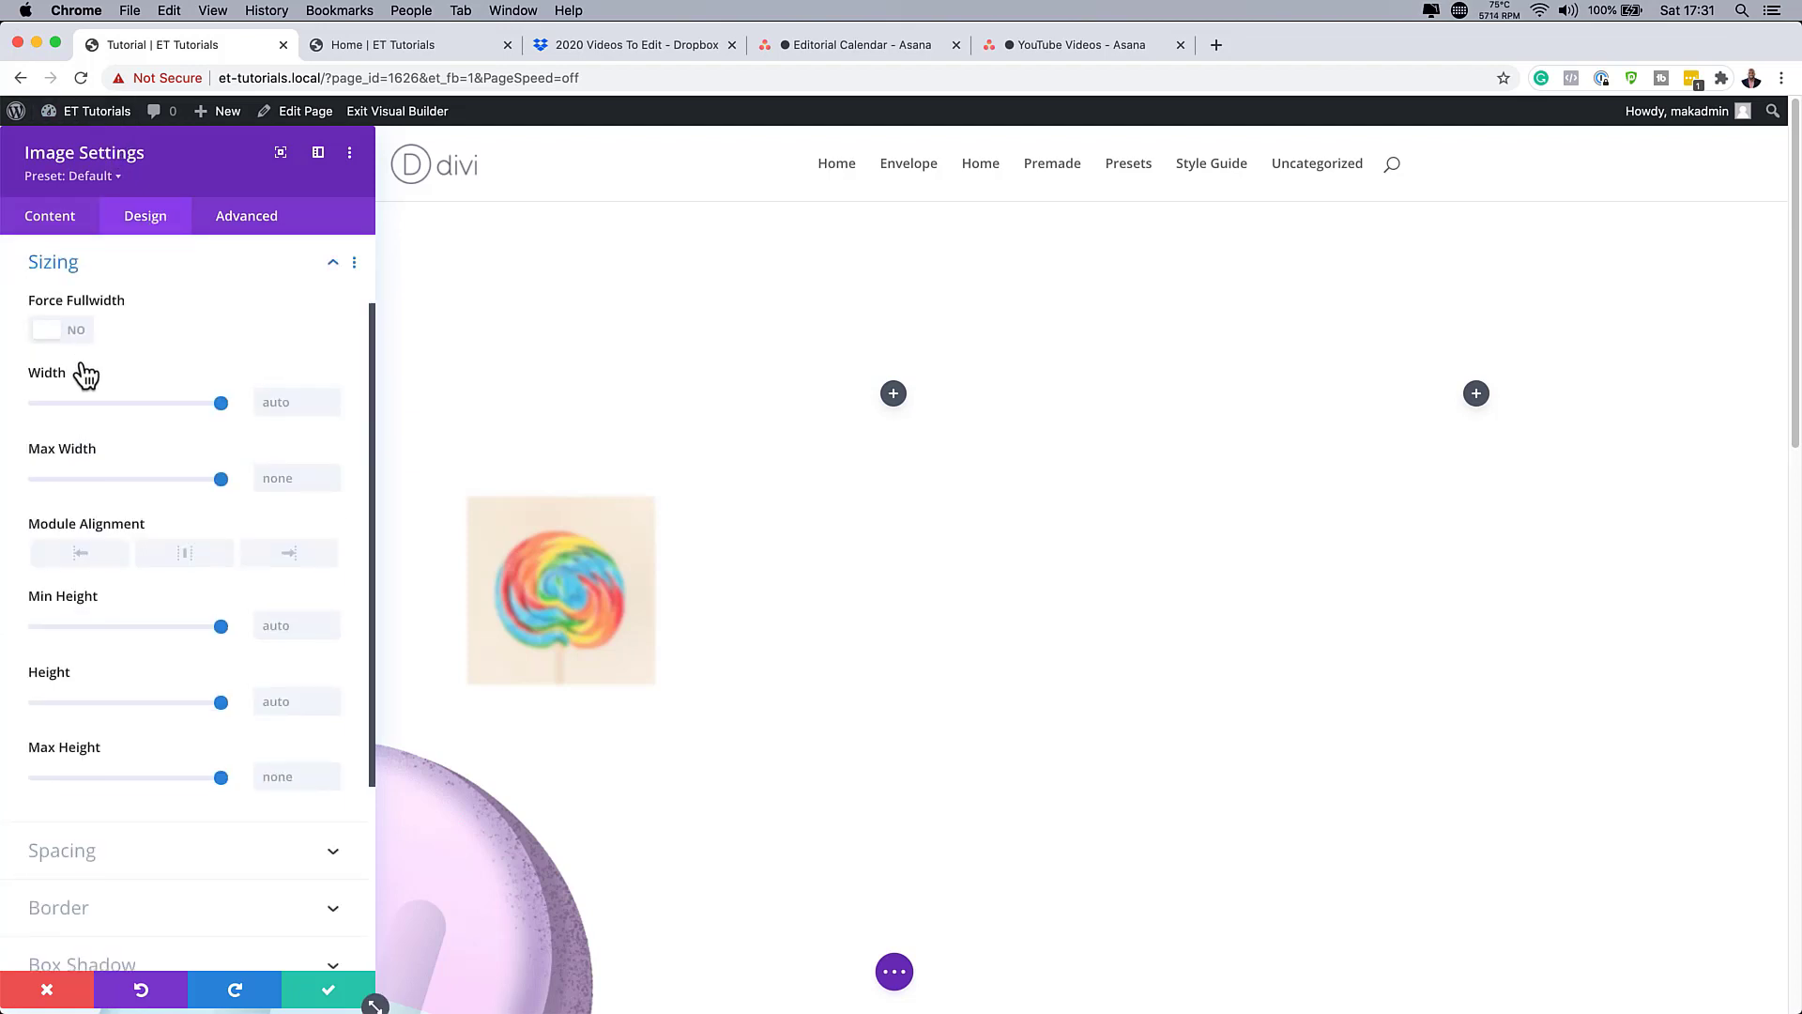
click(289, 401)
text(200px)
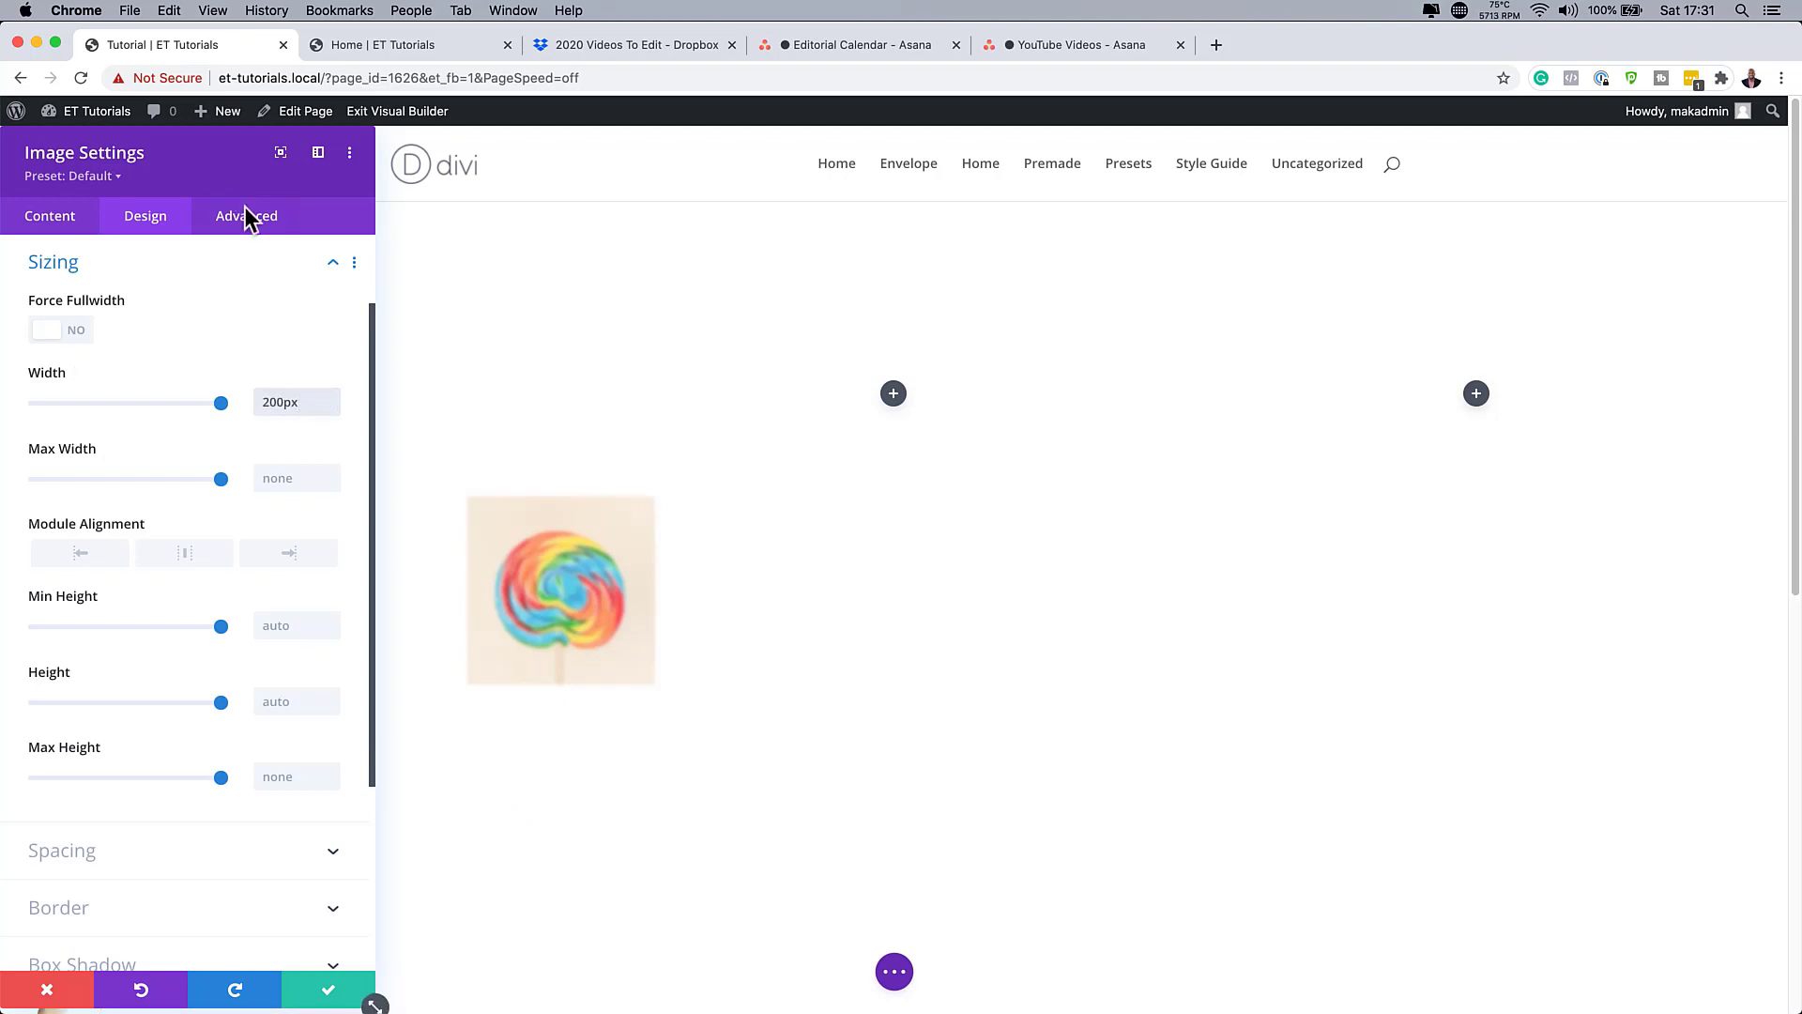
Give the popsicle image a Fixed position with a 7% vertical and 5% horizontal offset, and save the module and section settings.
click(246, 215)
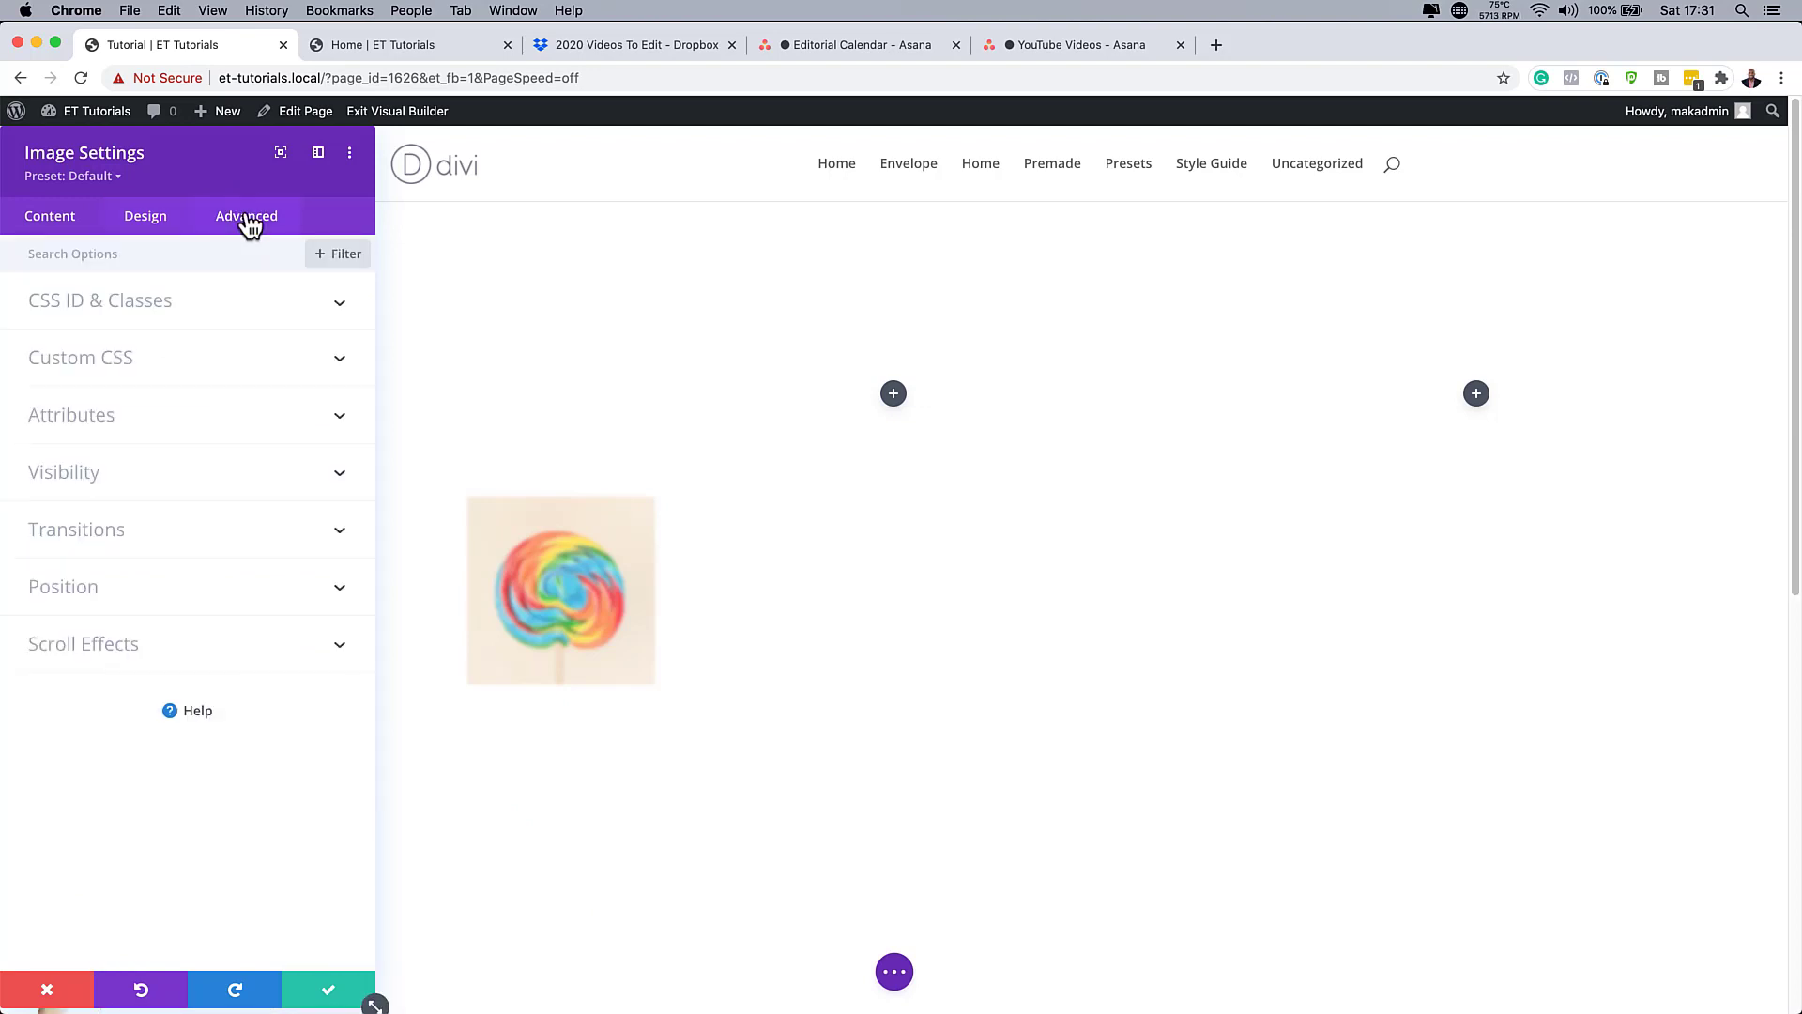
click(183, 590)
click(172, 665)
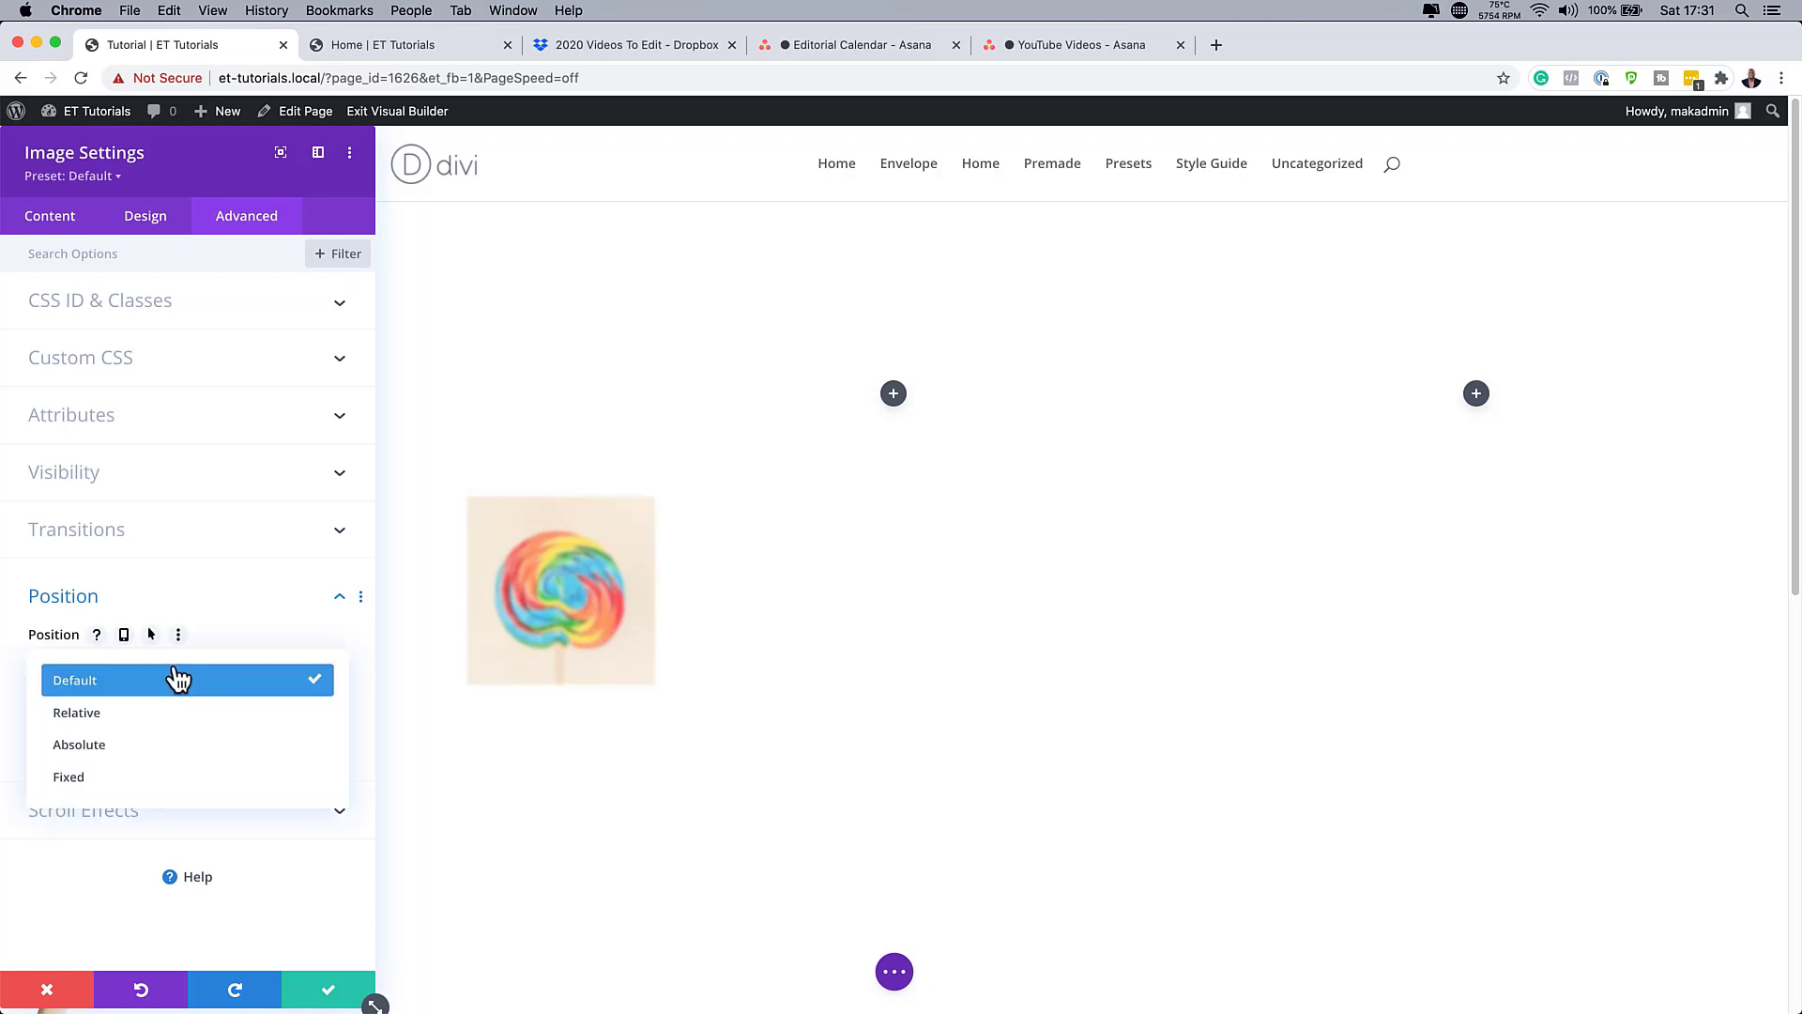
click(177, 795)
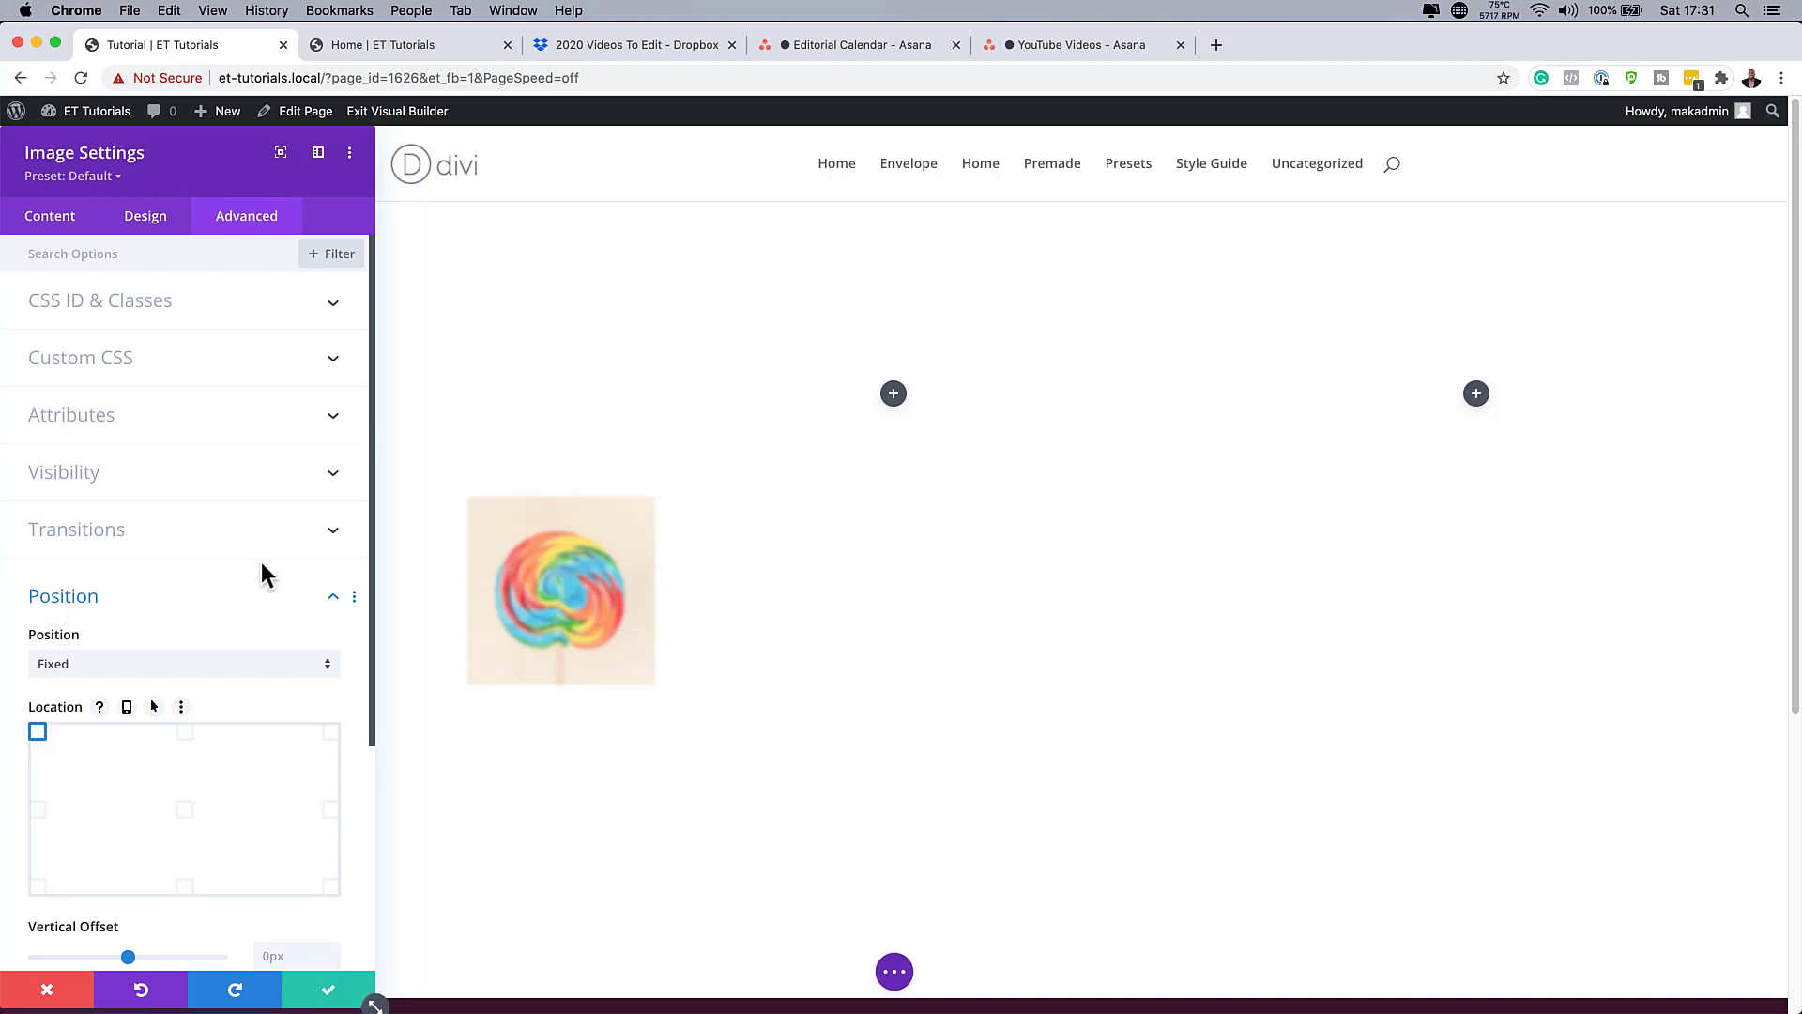
scroll(261, 563, down, 5)
click(278, 642)
text(7%)
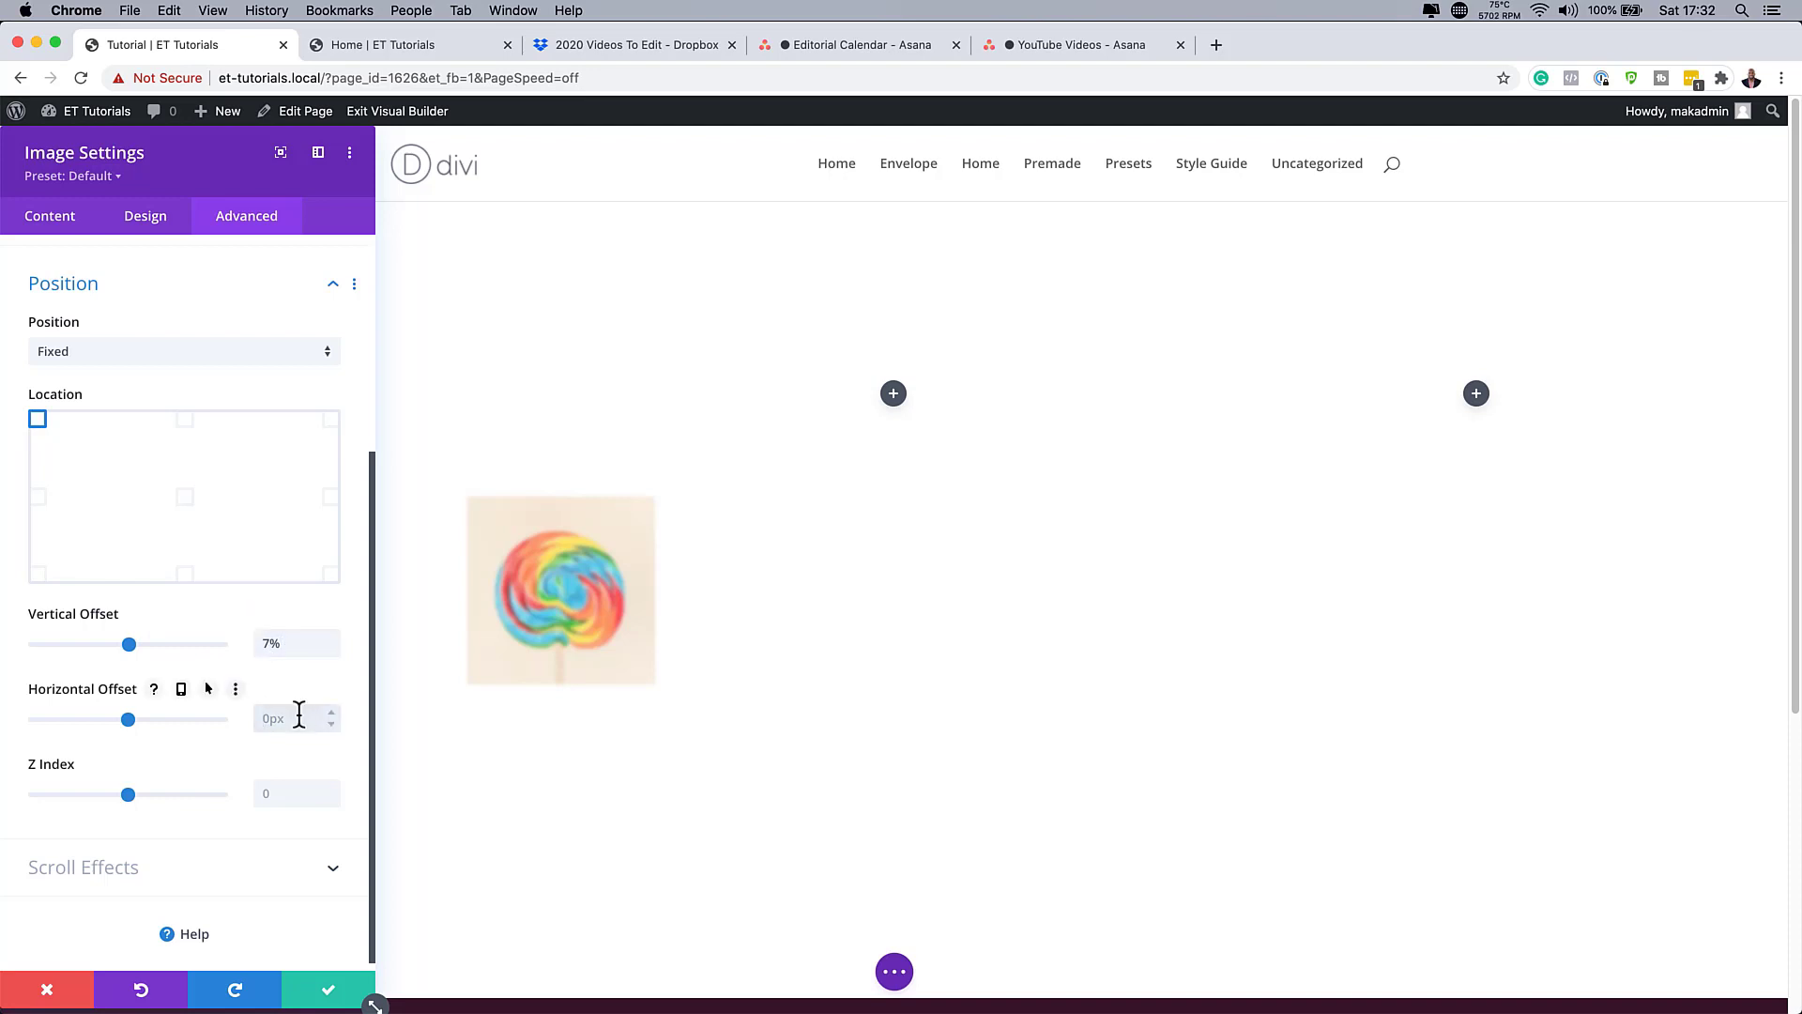
text(5%)
click(328, 993)
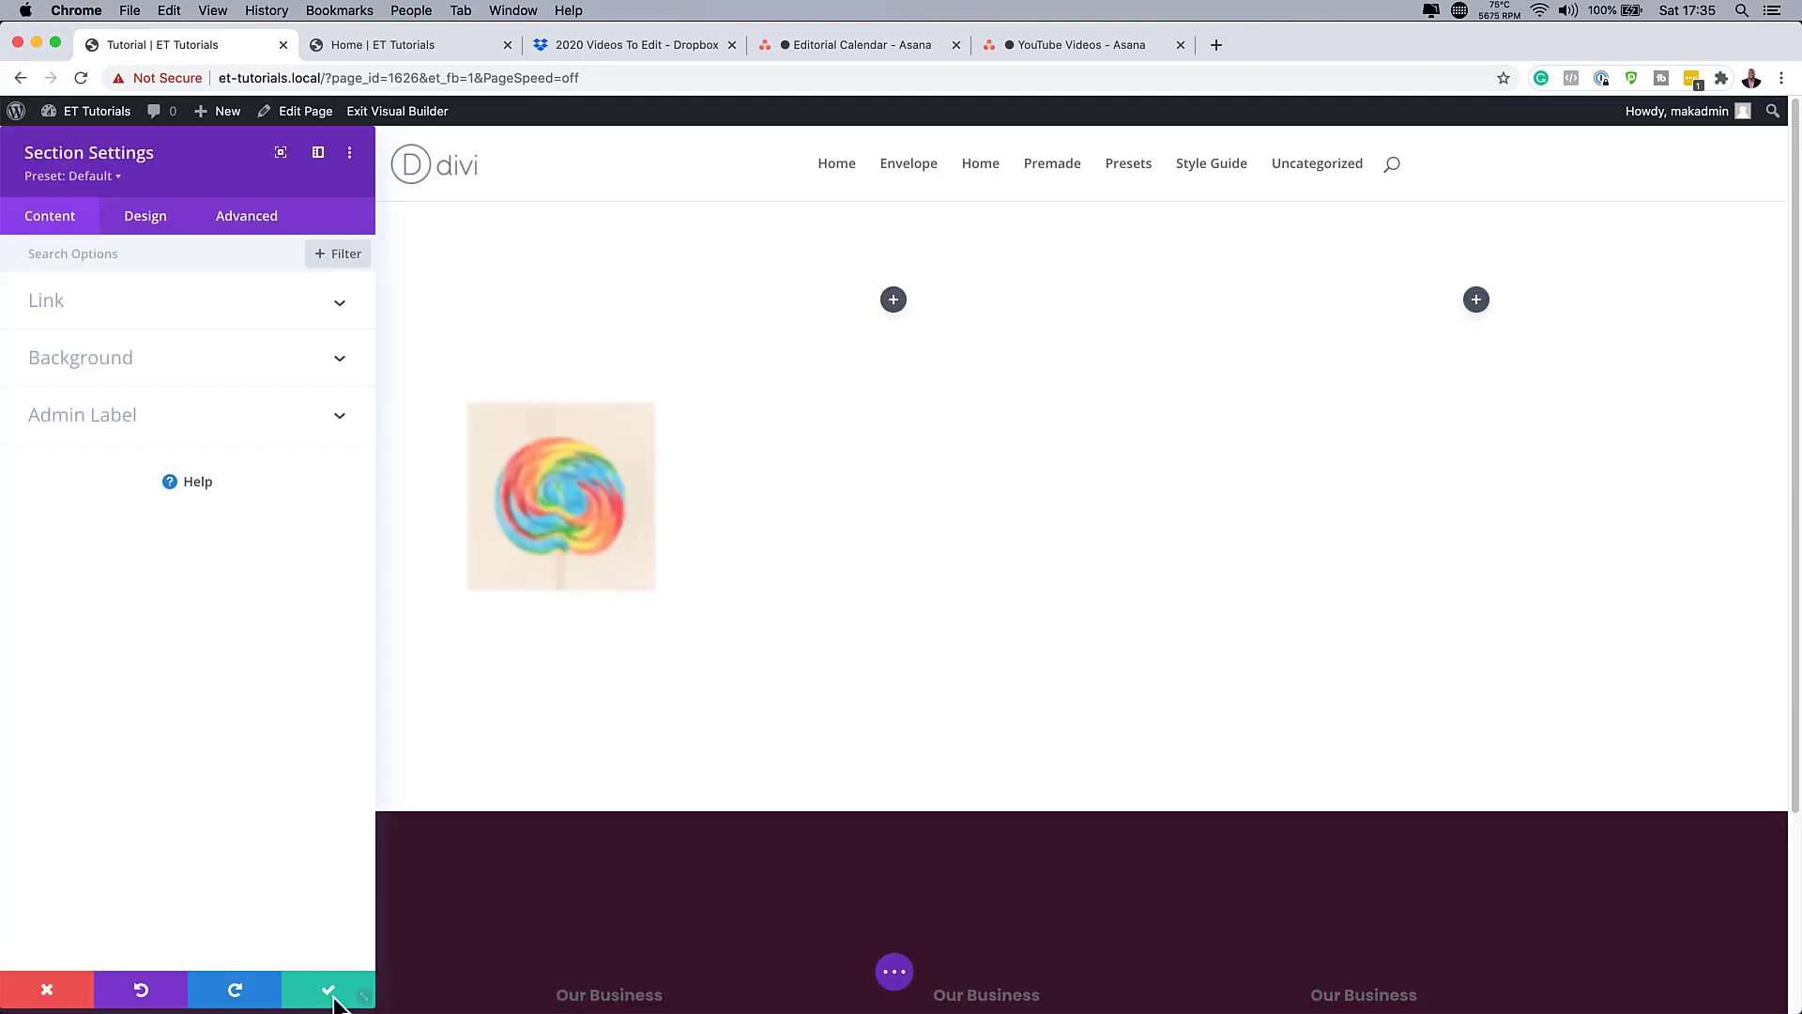
click(334, 994)
Add an Image module after the popsicle using the candy rings picture candy-shop-22.png from the media library.
mouse_move(177, 363)
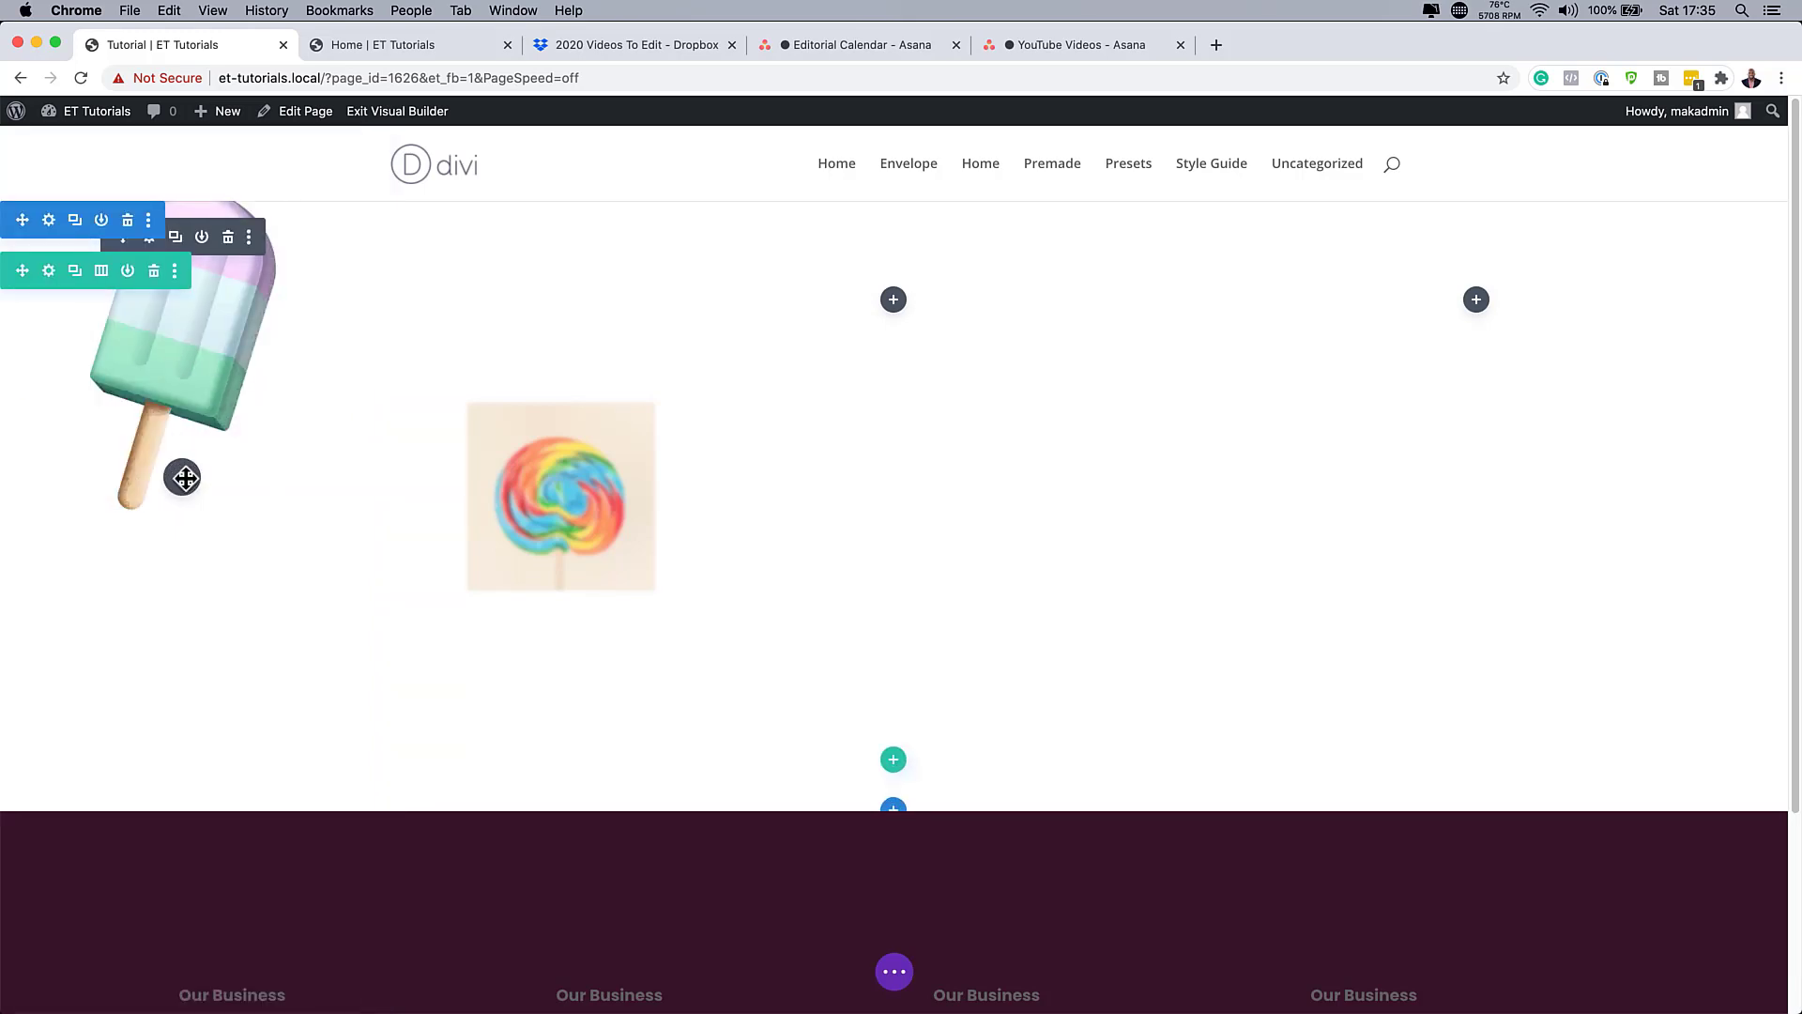
click(181, 476)
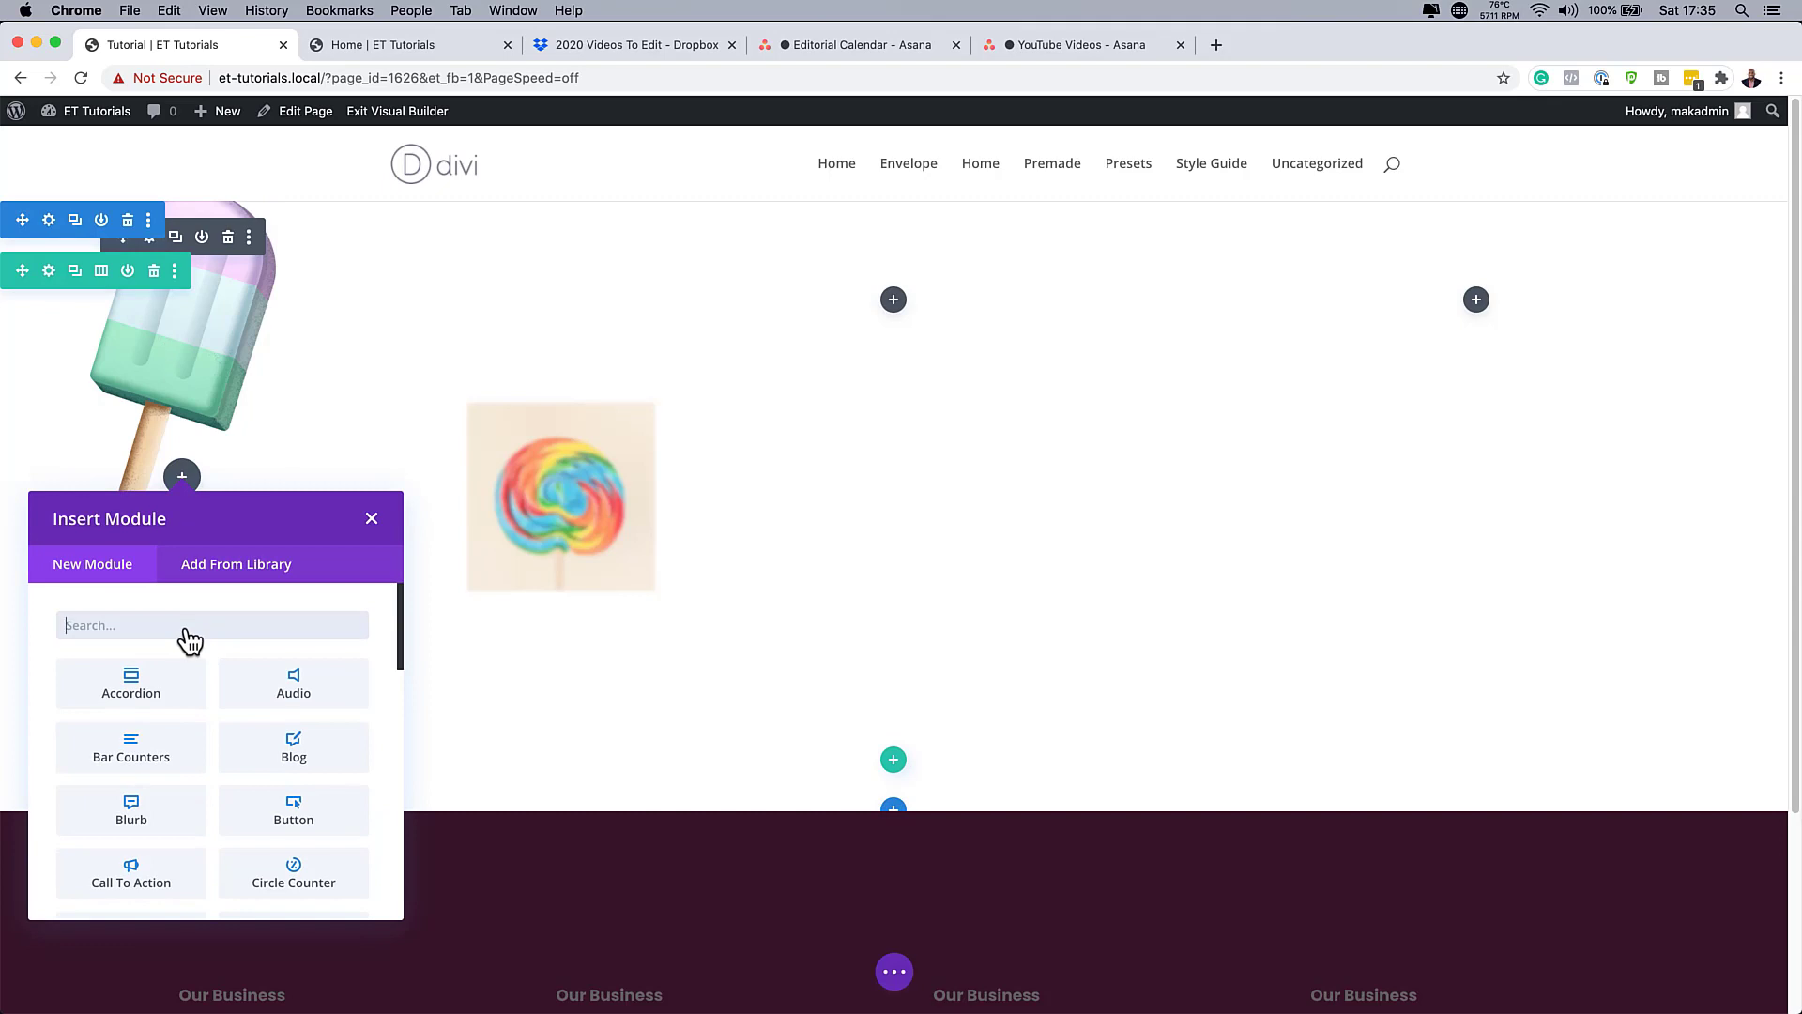
text(image)
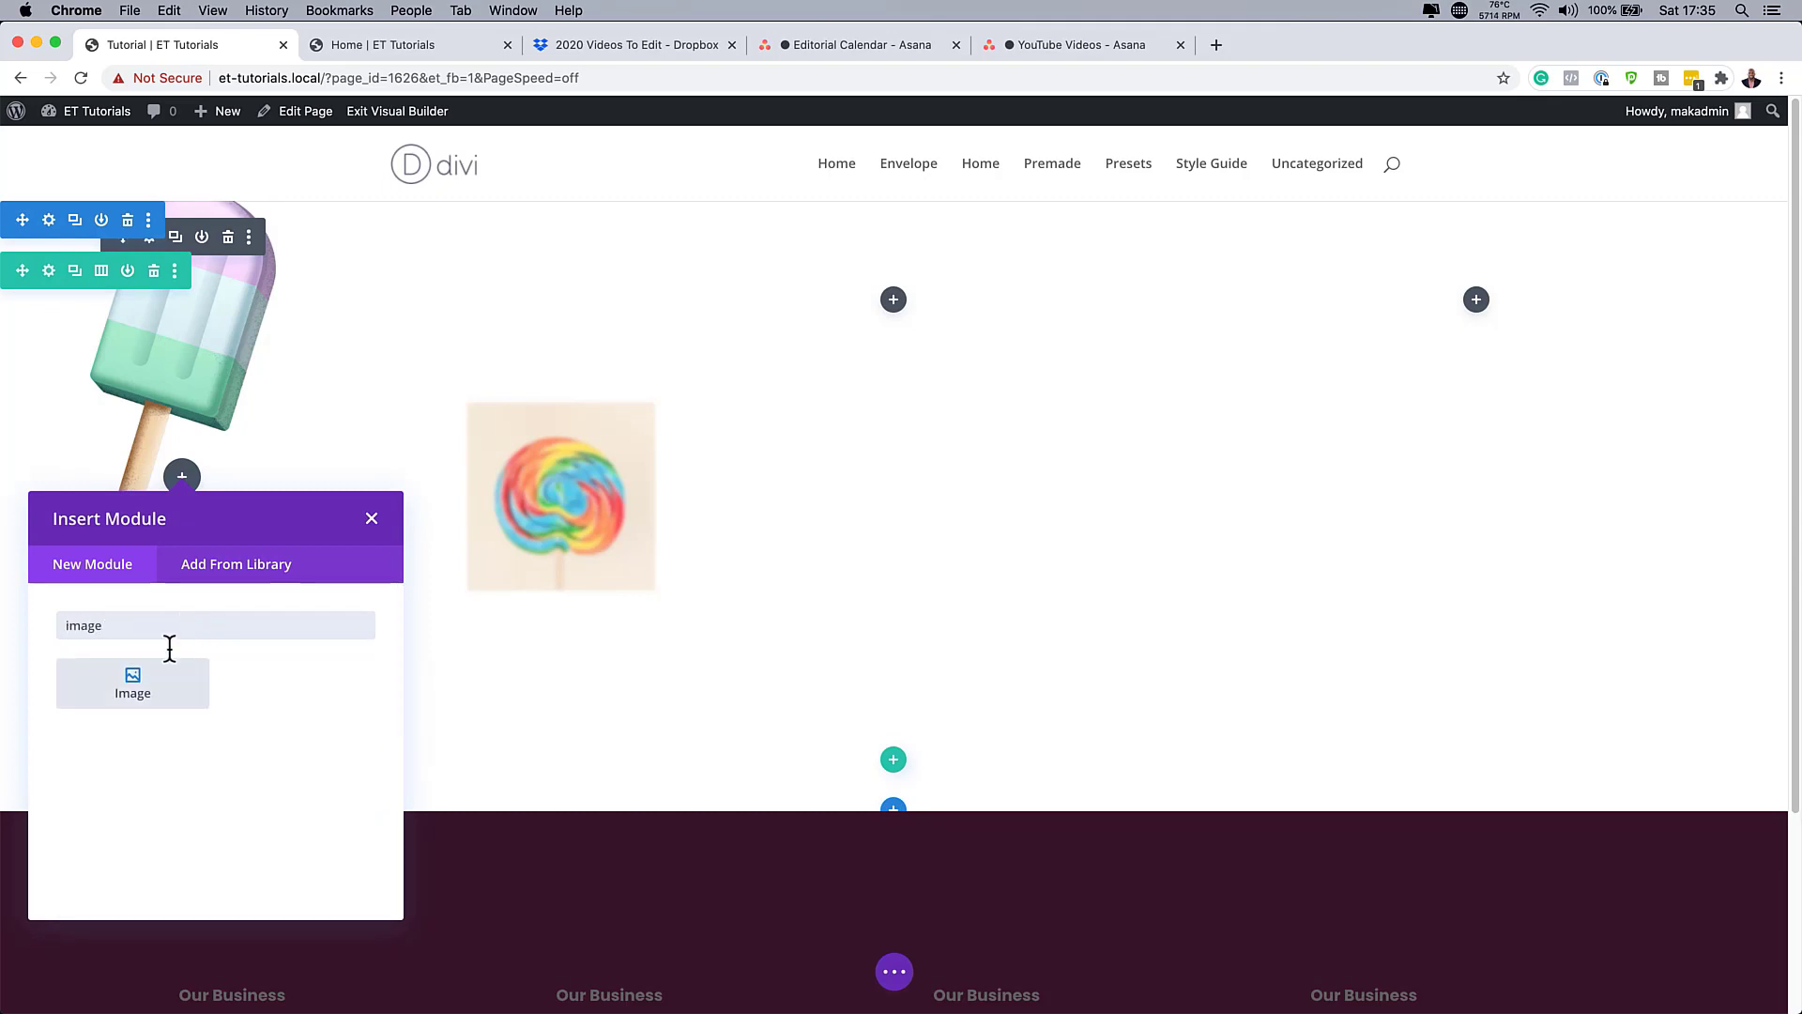
click(165, 693)
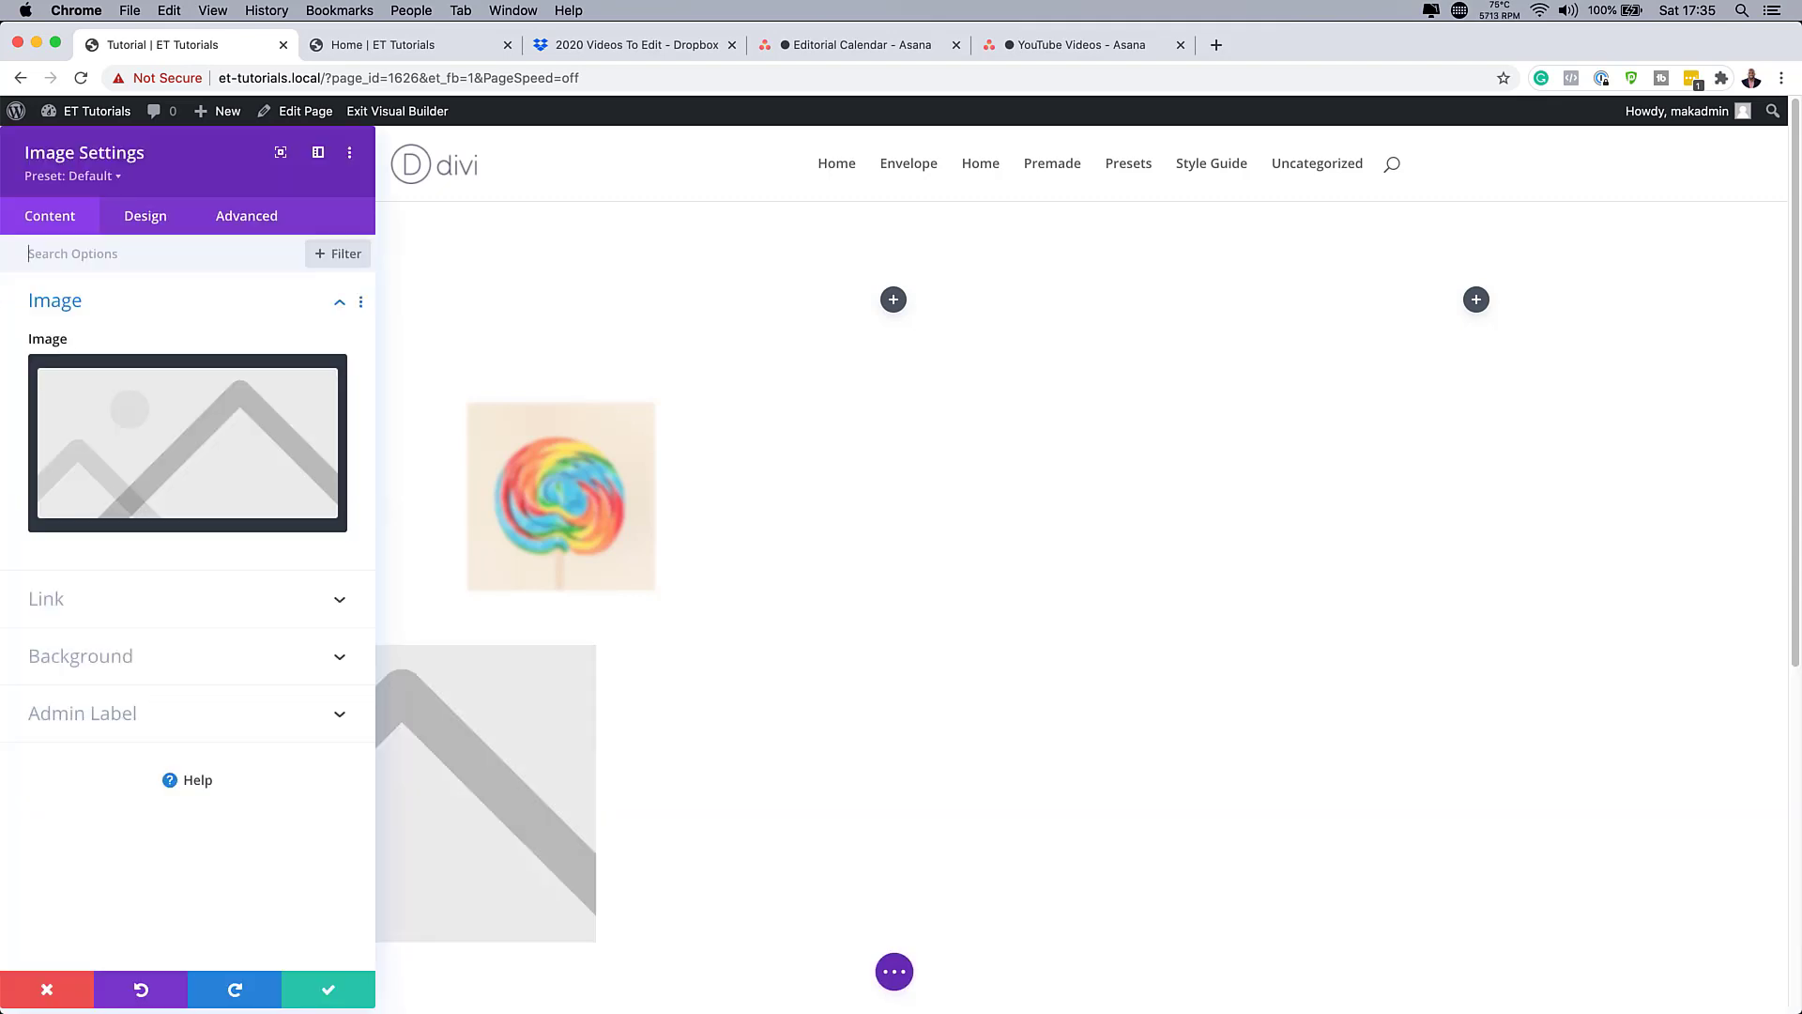
click(192, 425)
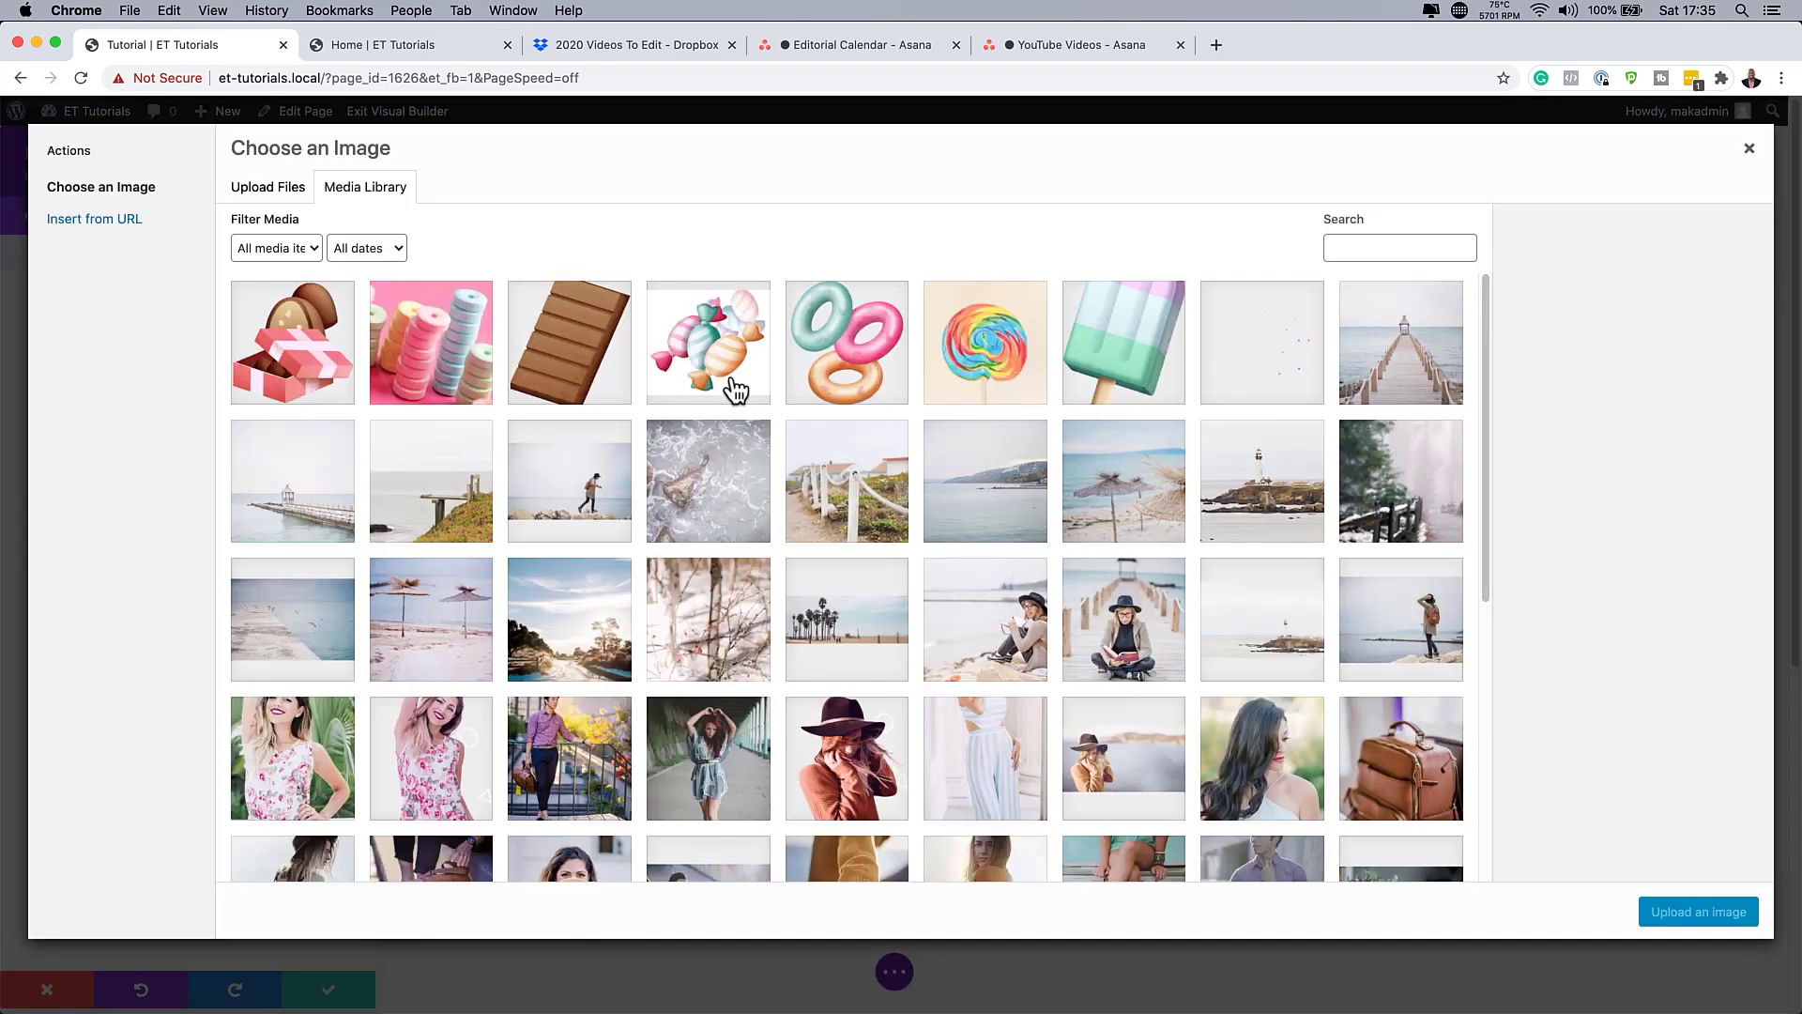
click(861, 361)
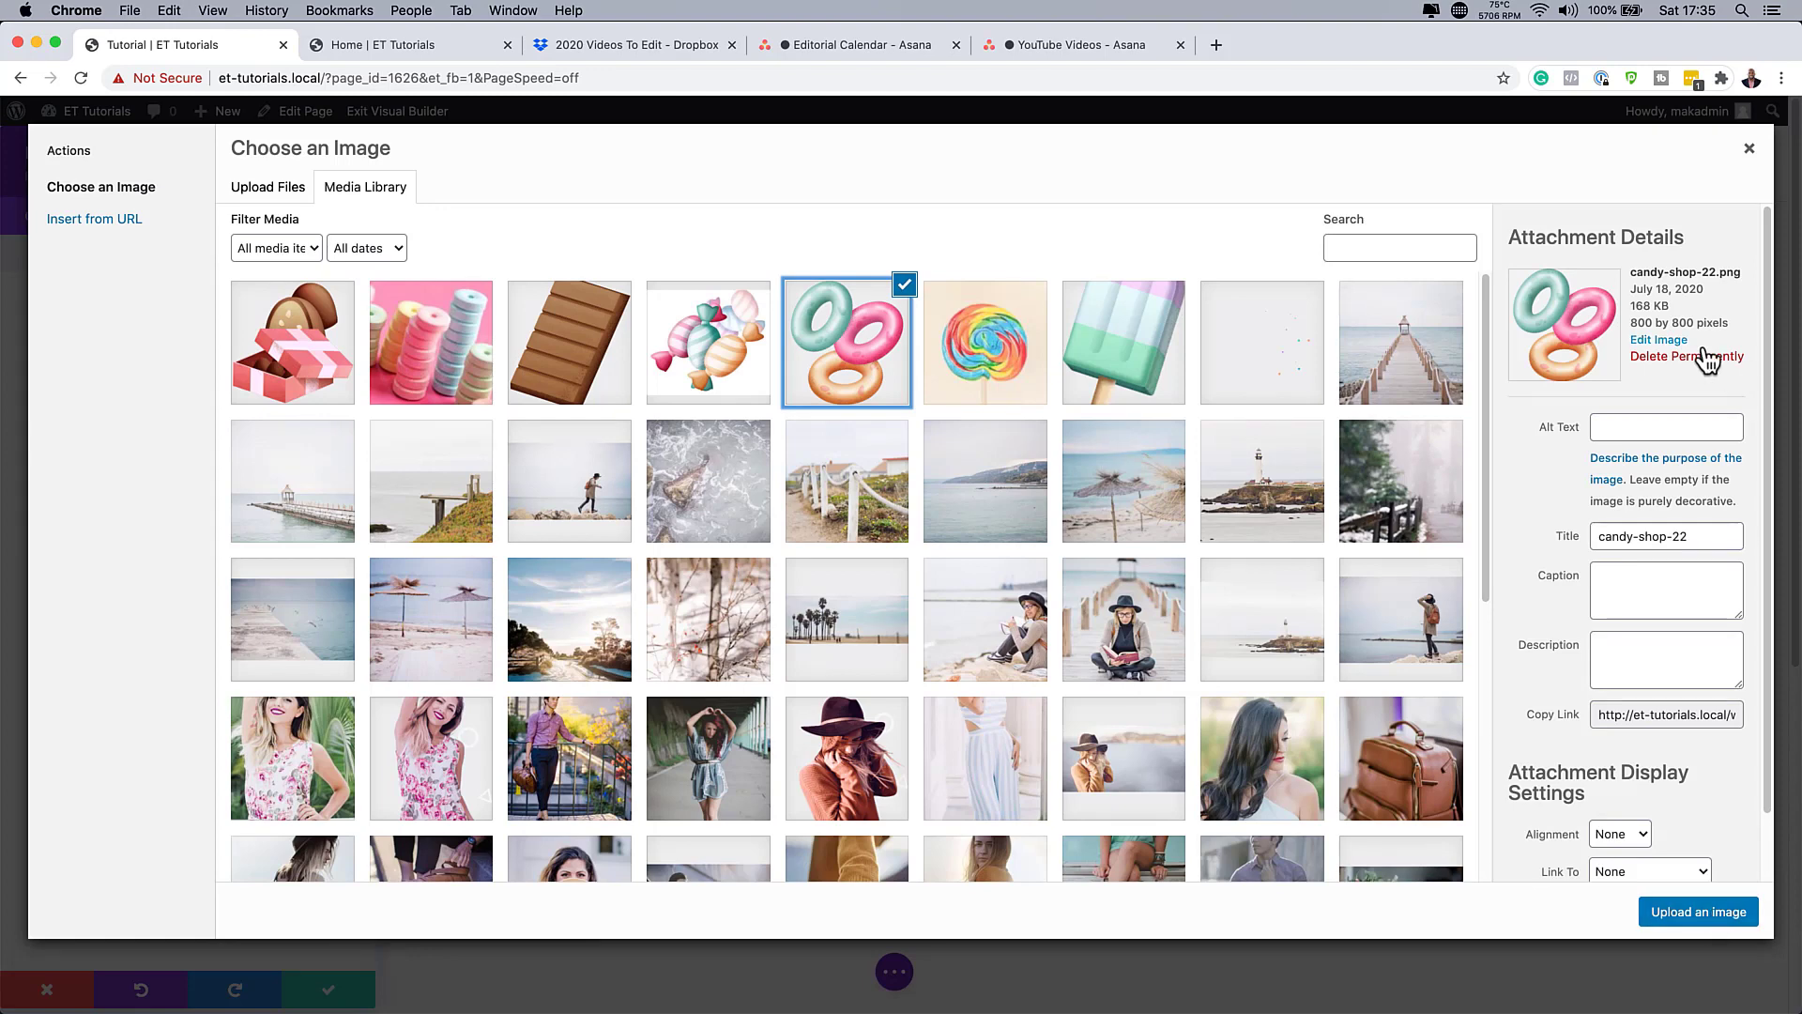
click(1702, 913)
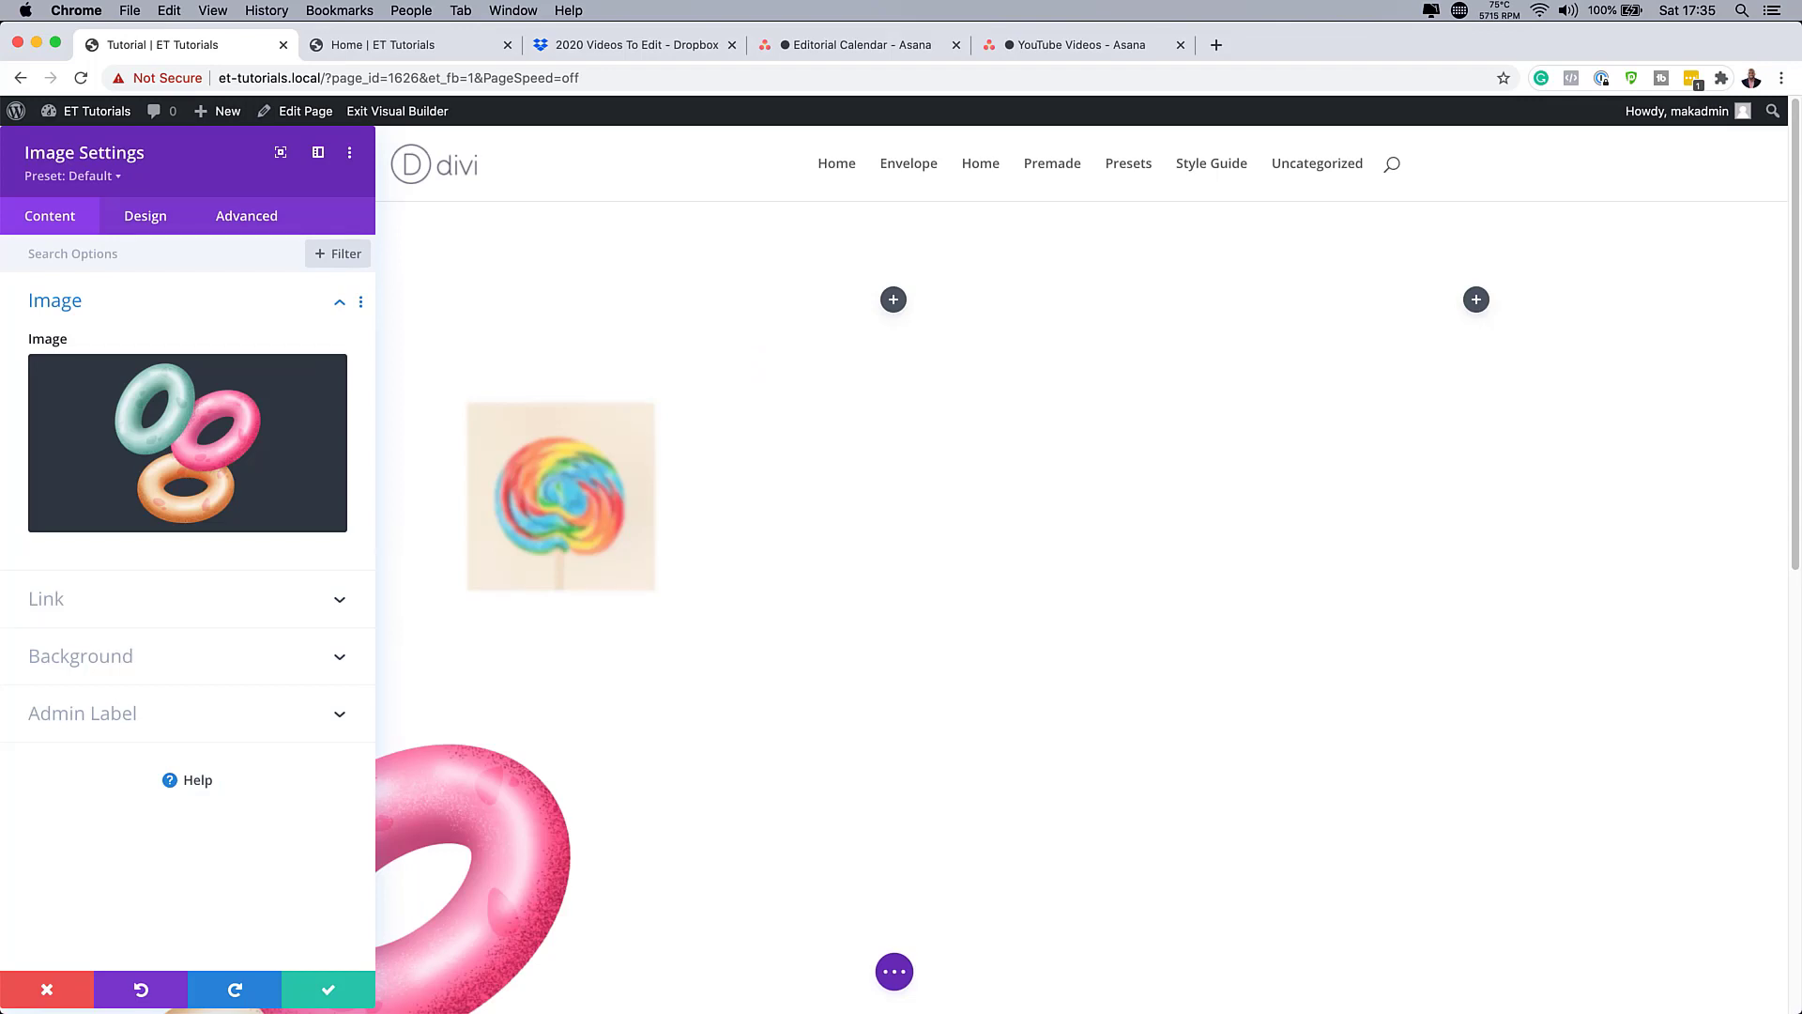
Set the candy rings image's width to 300px and its module alignment to right.
click(148, 220)
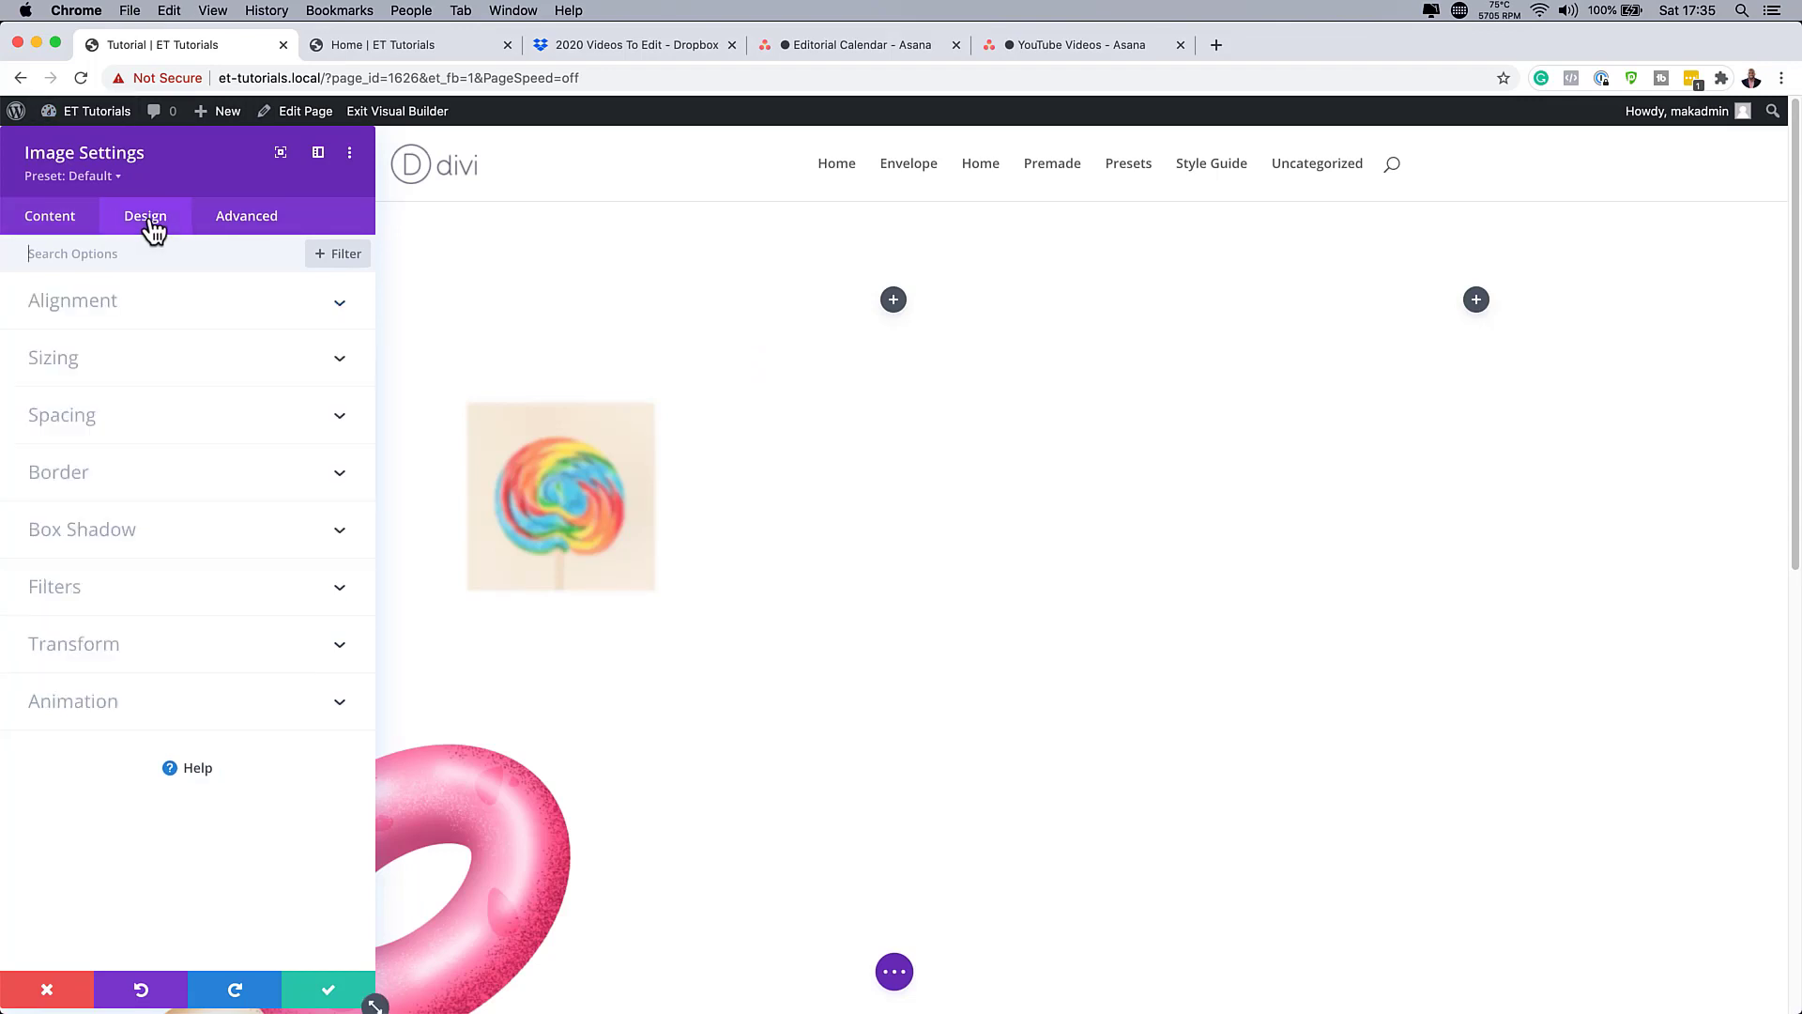
click(85, 368)
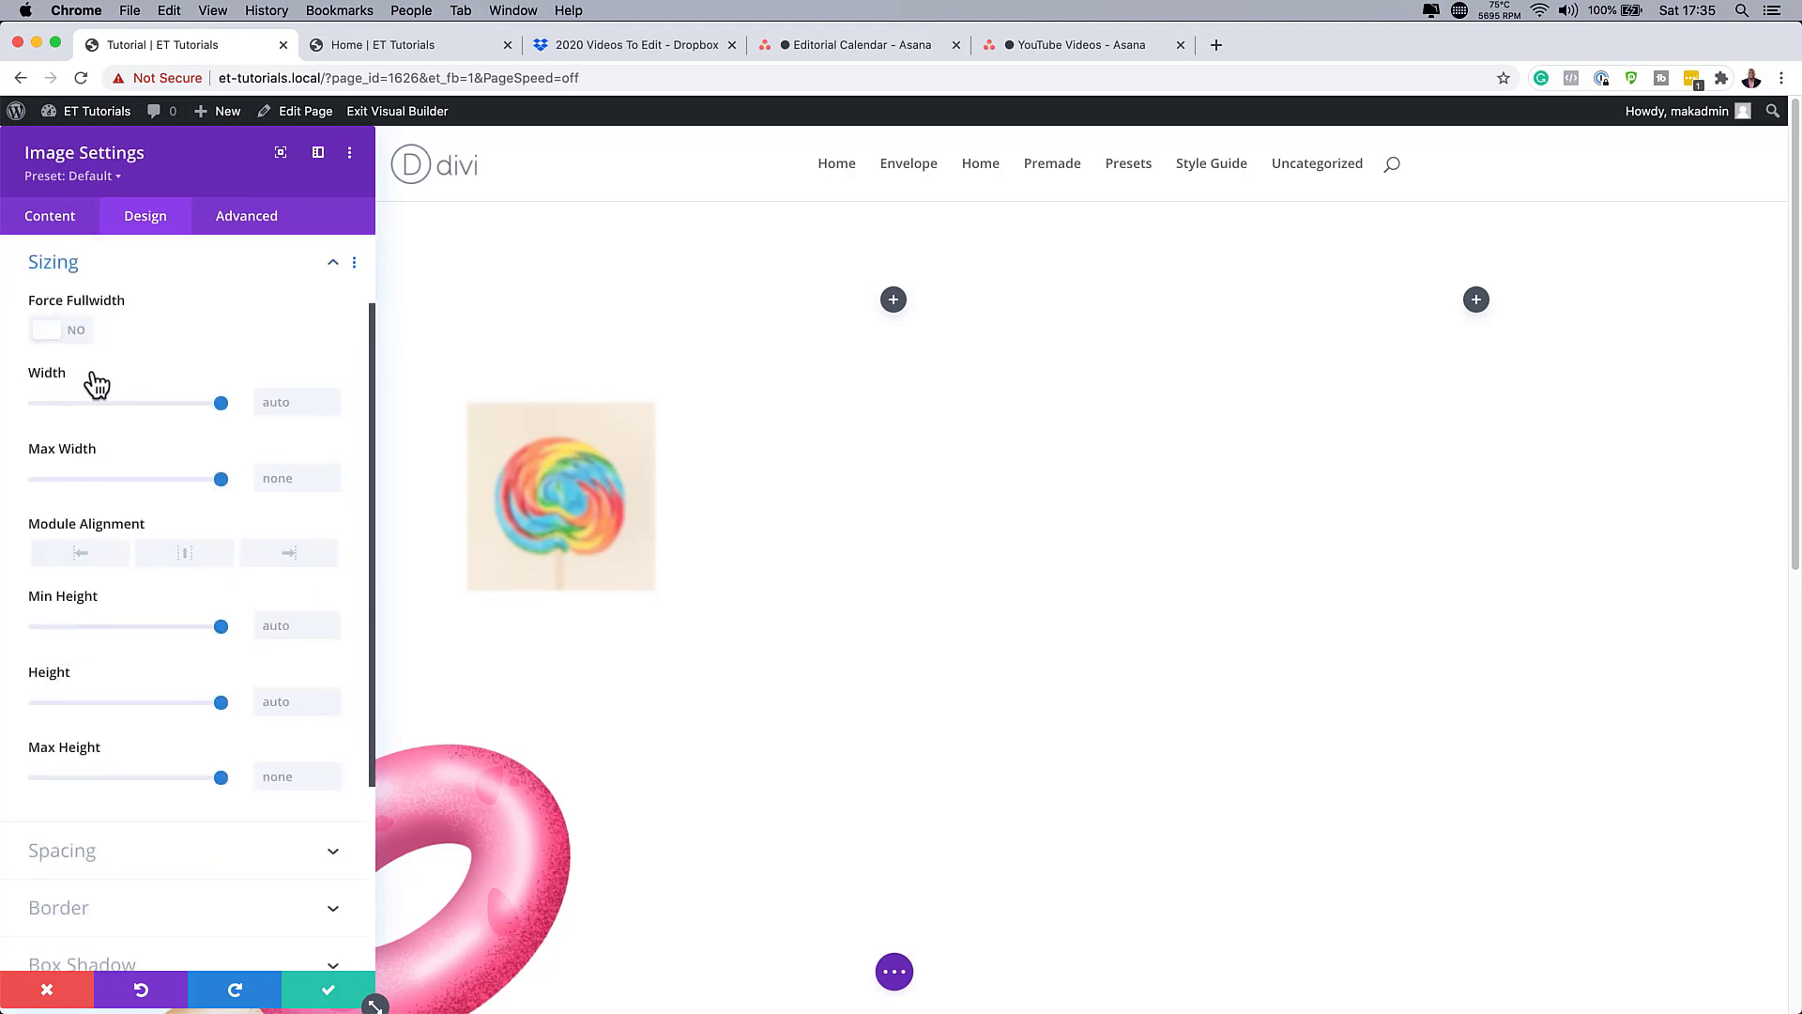
click(313, 402)
text(300px)
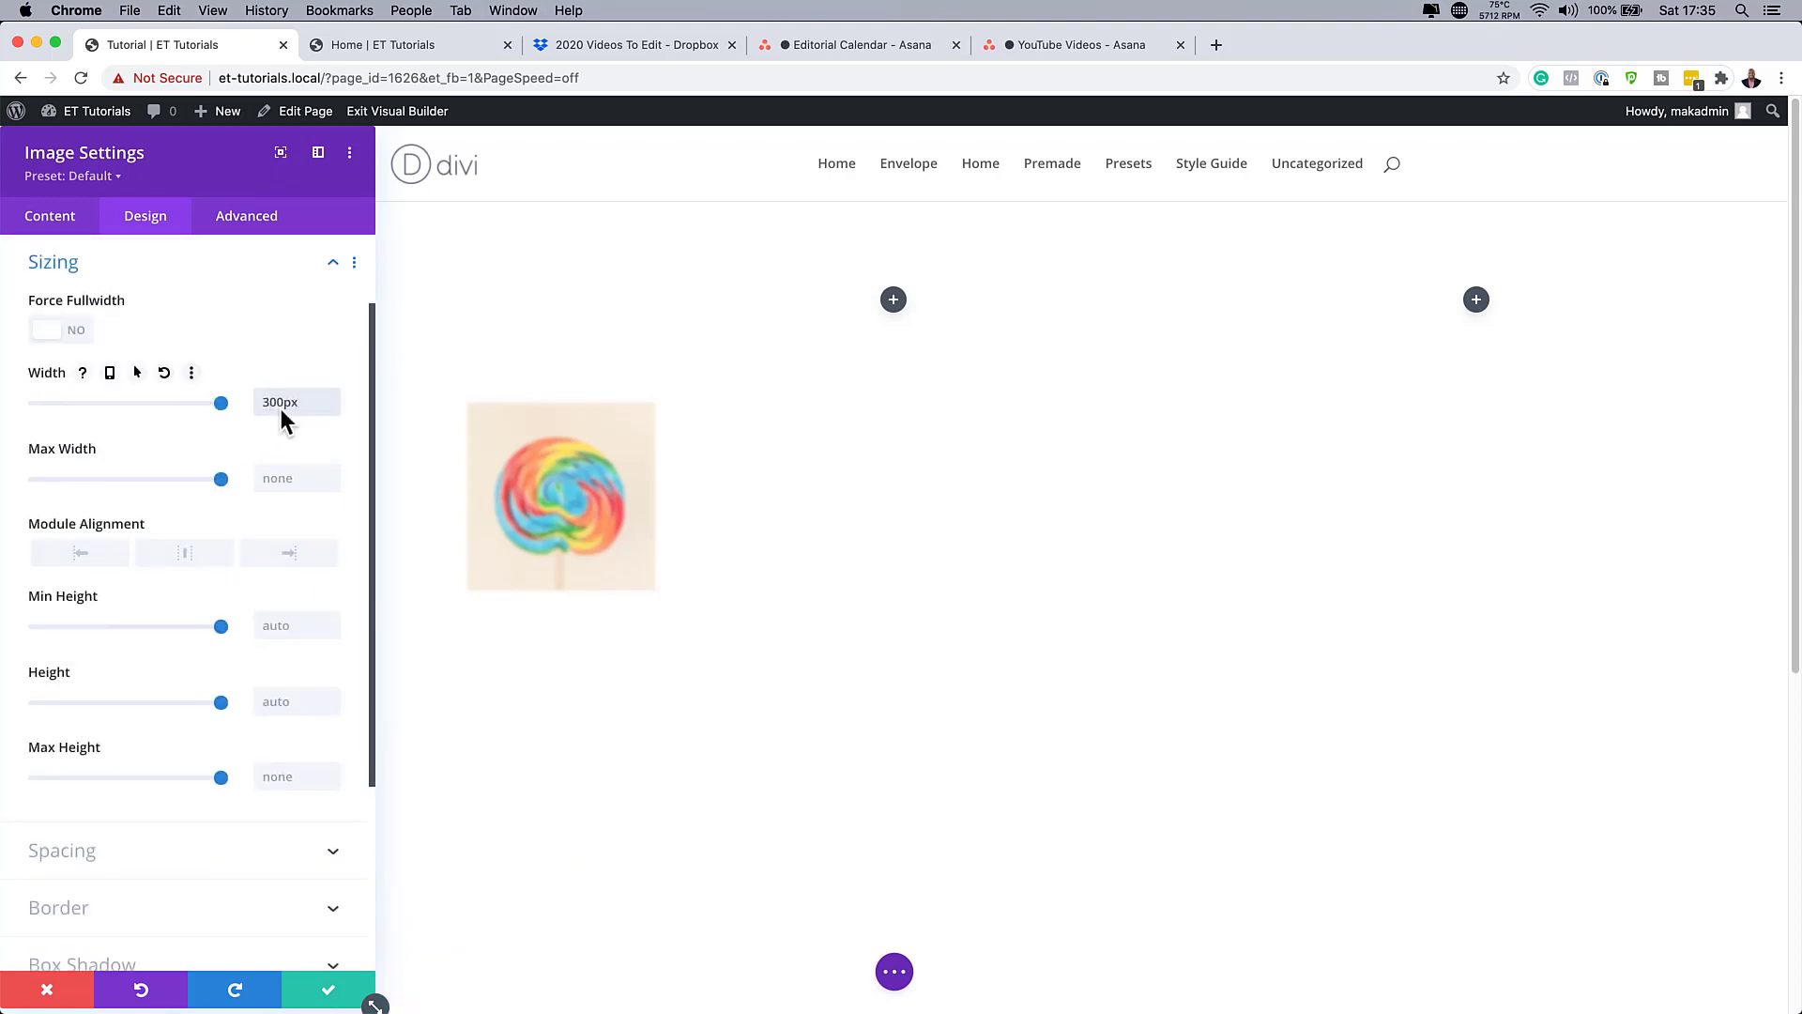
click(293, 558)
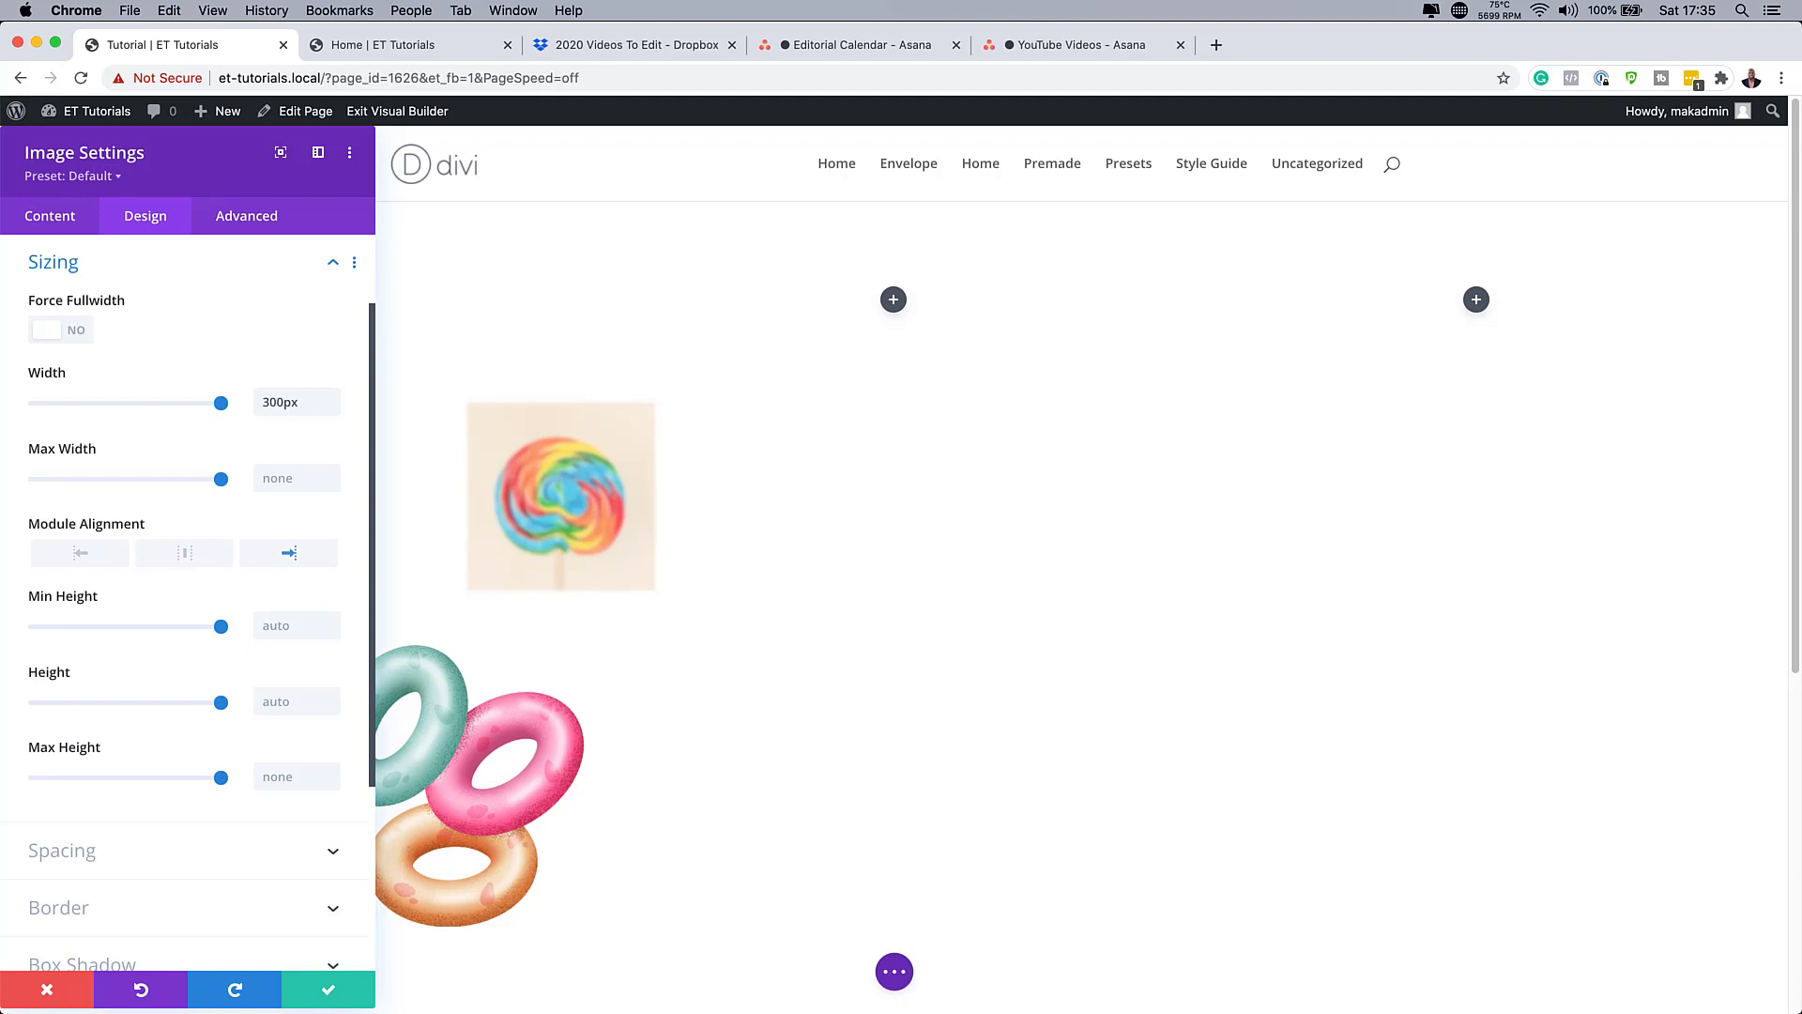
Translate the candy rings image 179px vertically and 128px horizontally with a Transform, and save the module settings.
scroll(207, 674, down, 3)
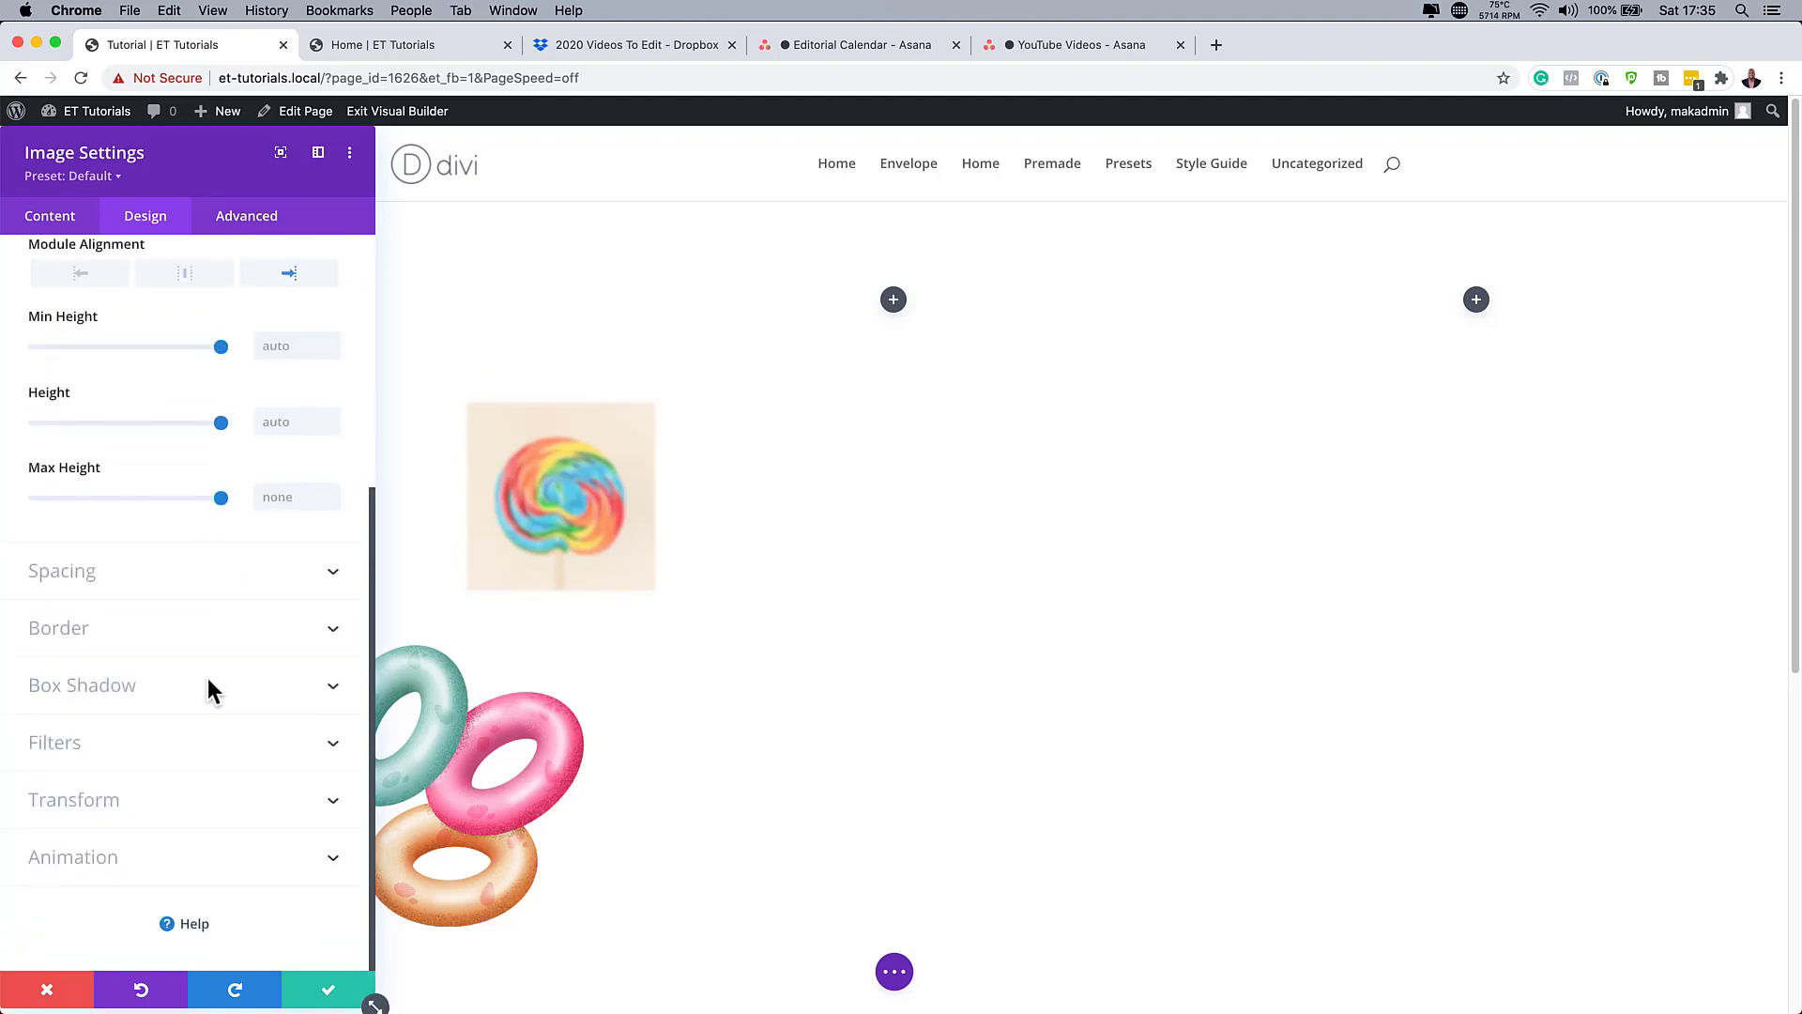
click(121, 803)
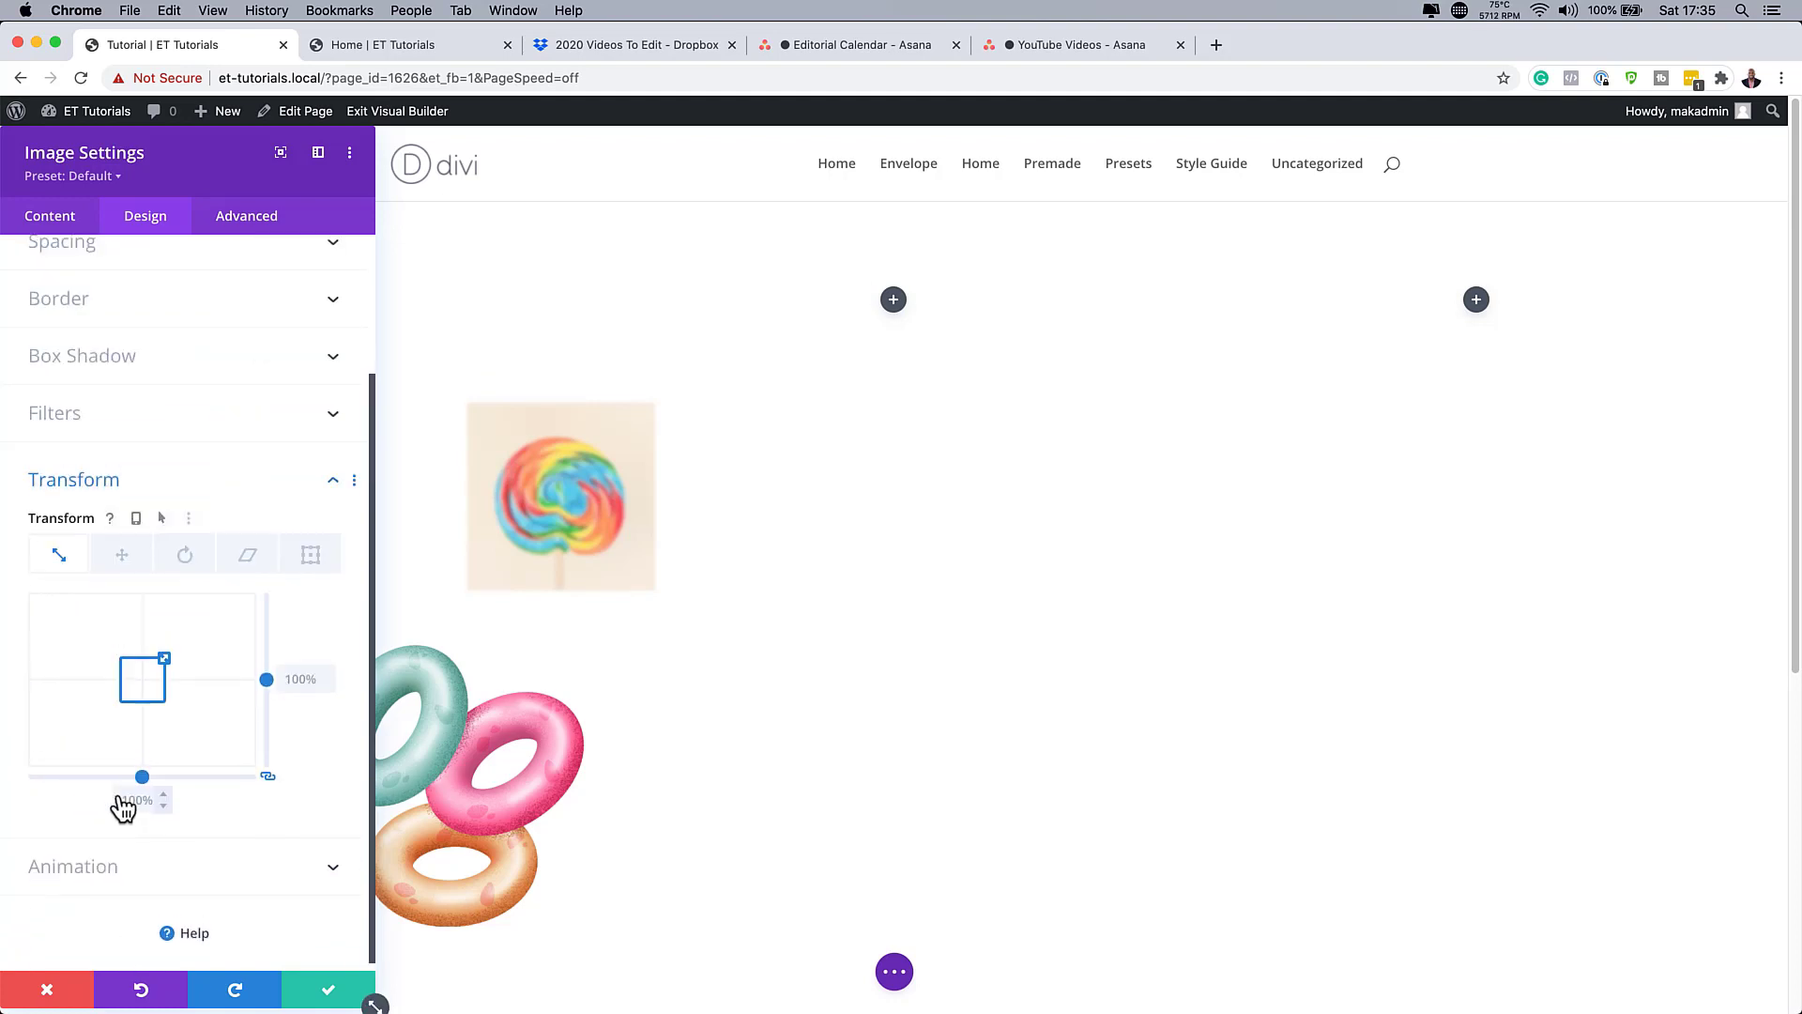
click(123, 557)
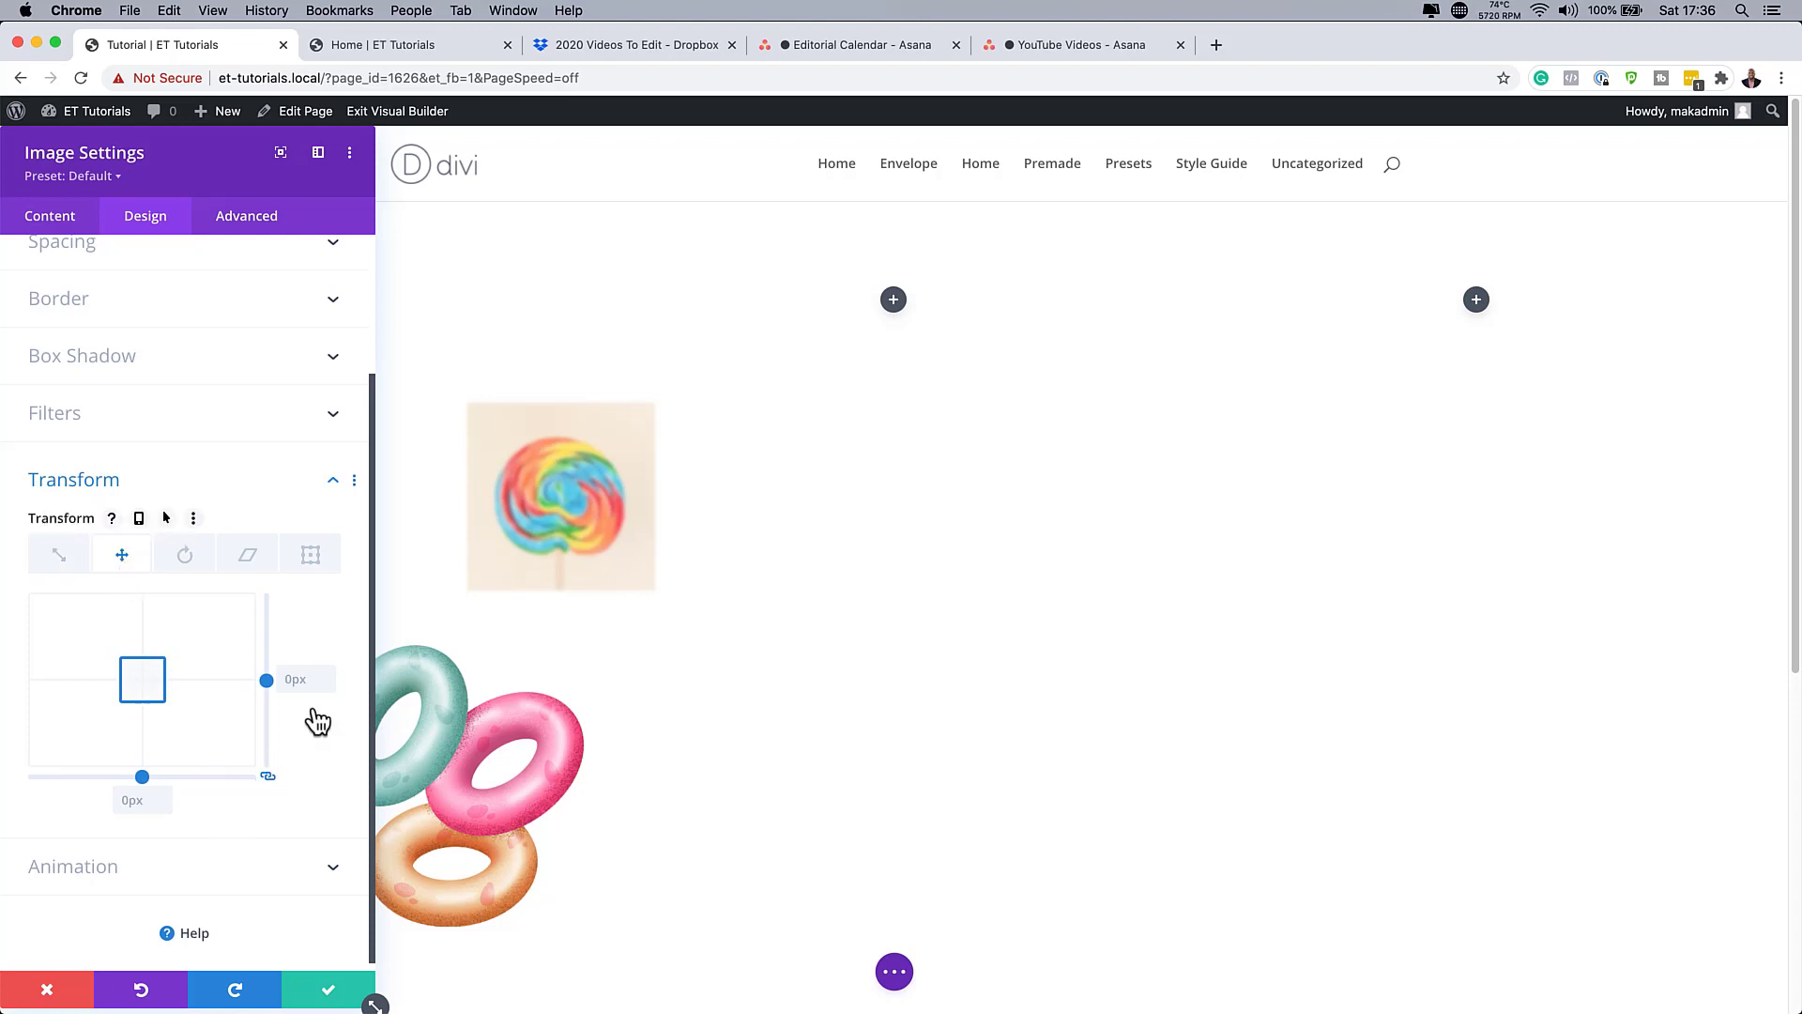
click(303, 678)
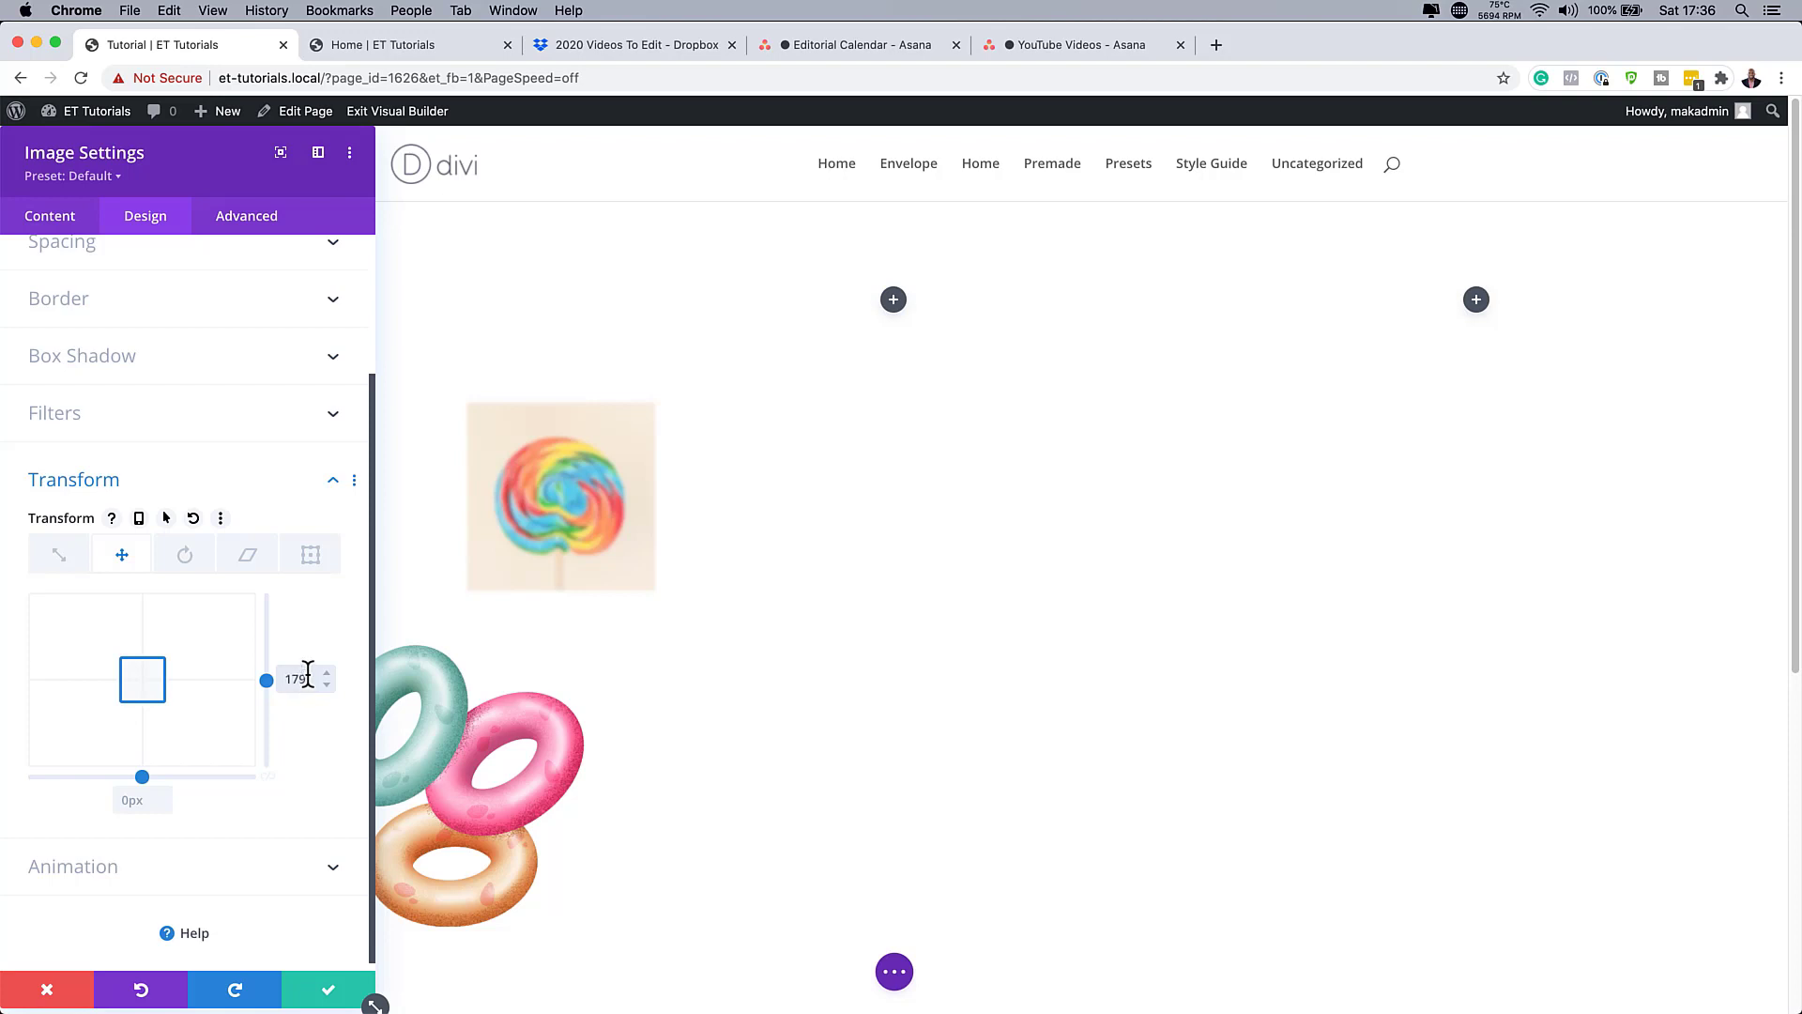
key(Return)
click(141, 798)
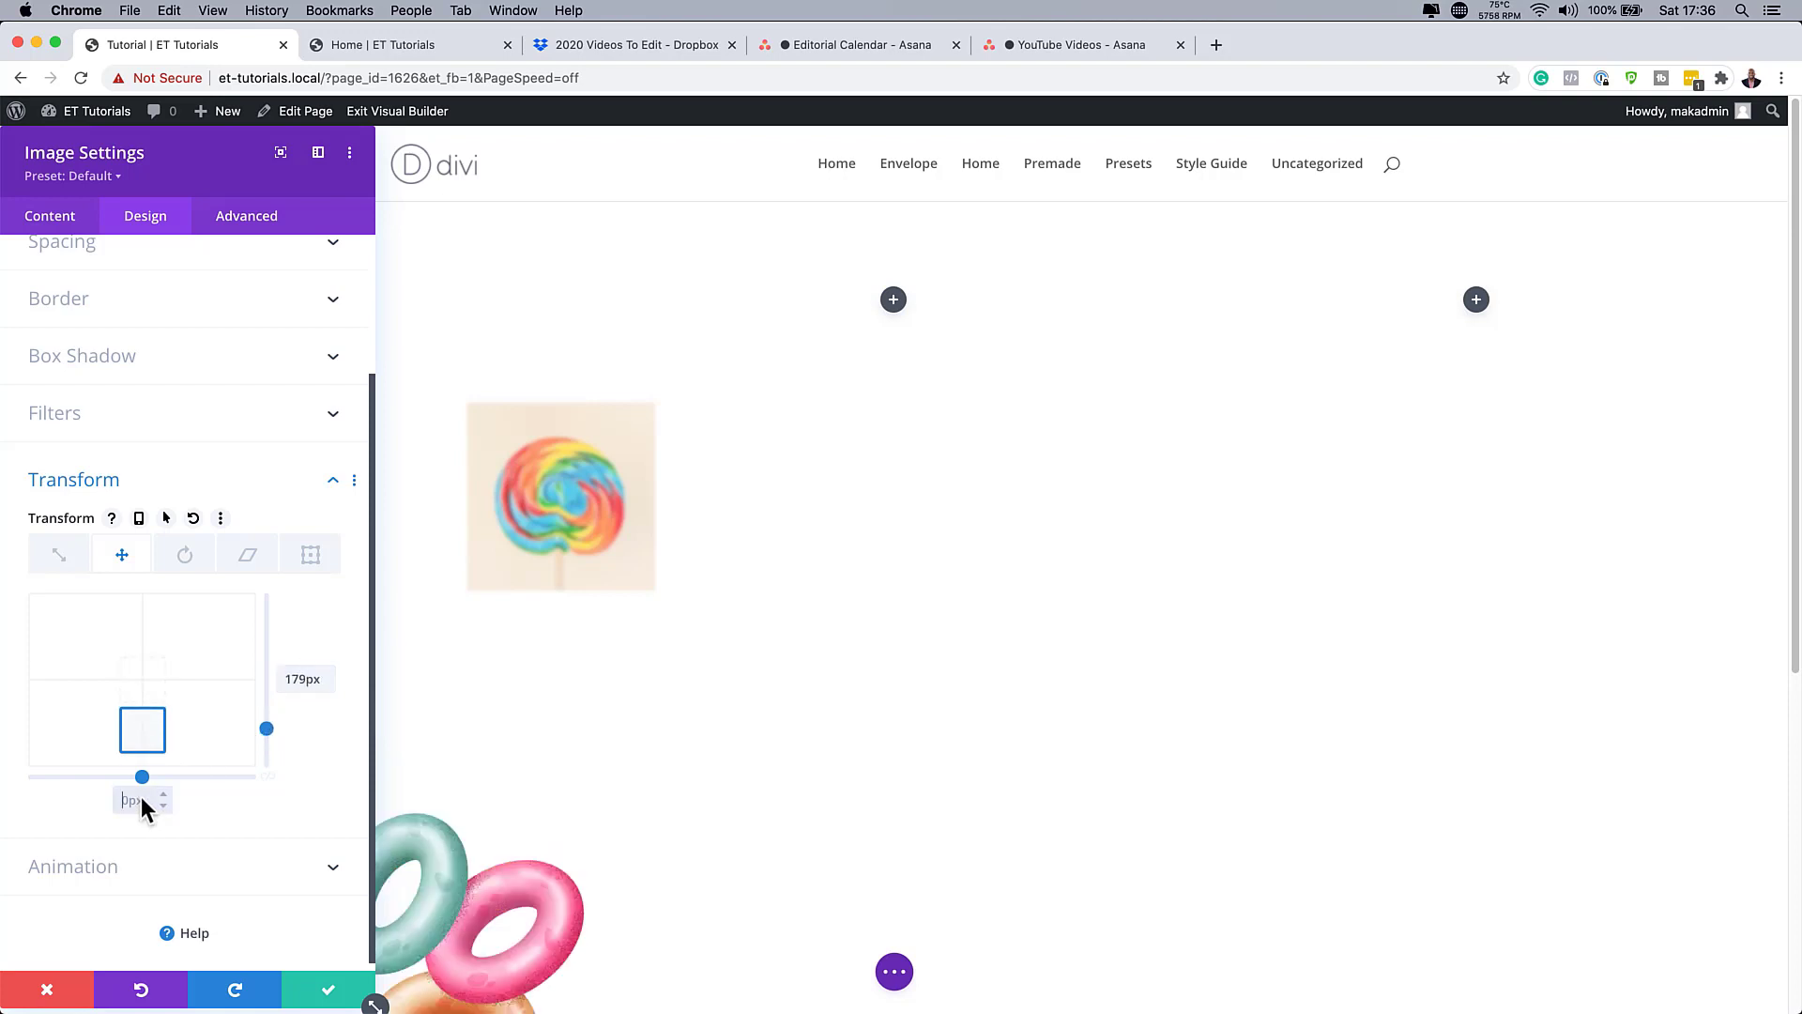
text(128px)
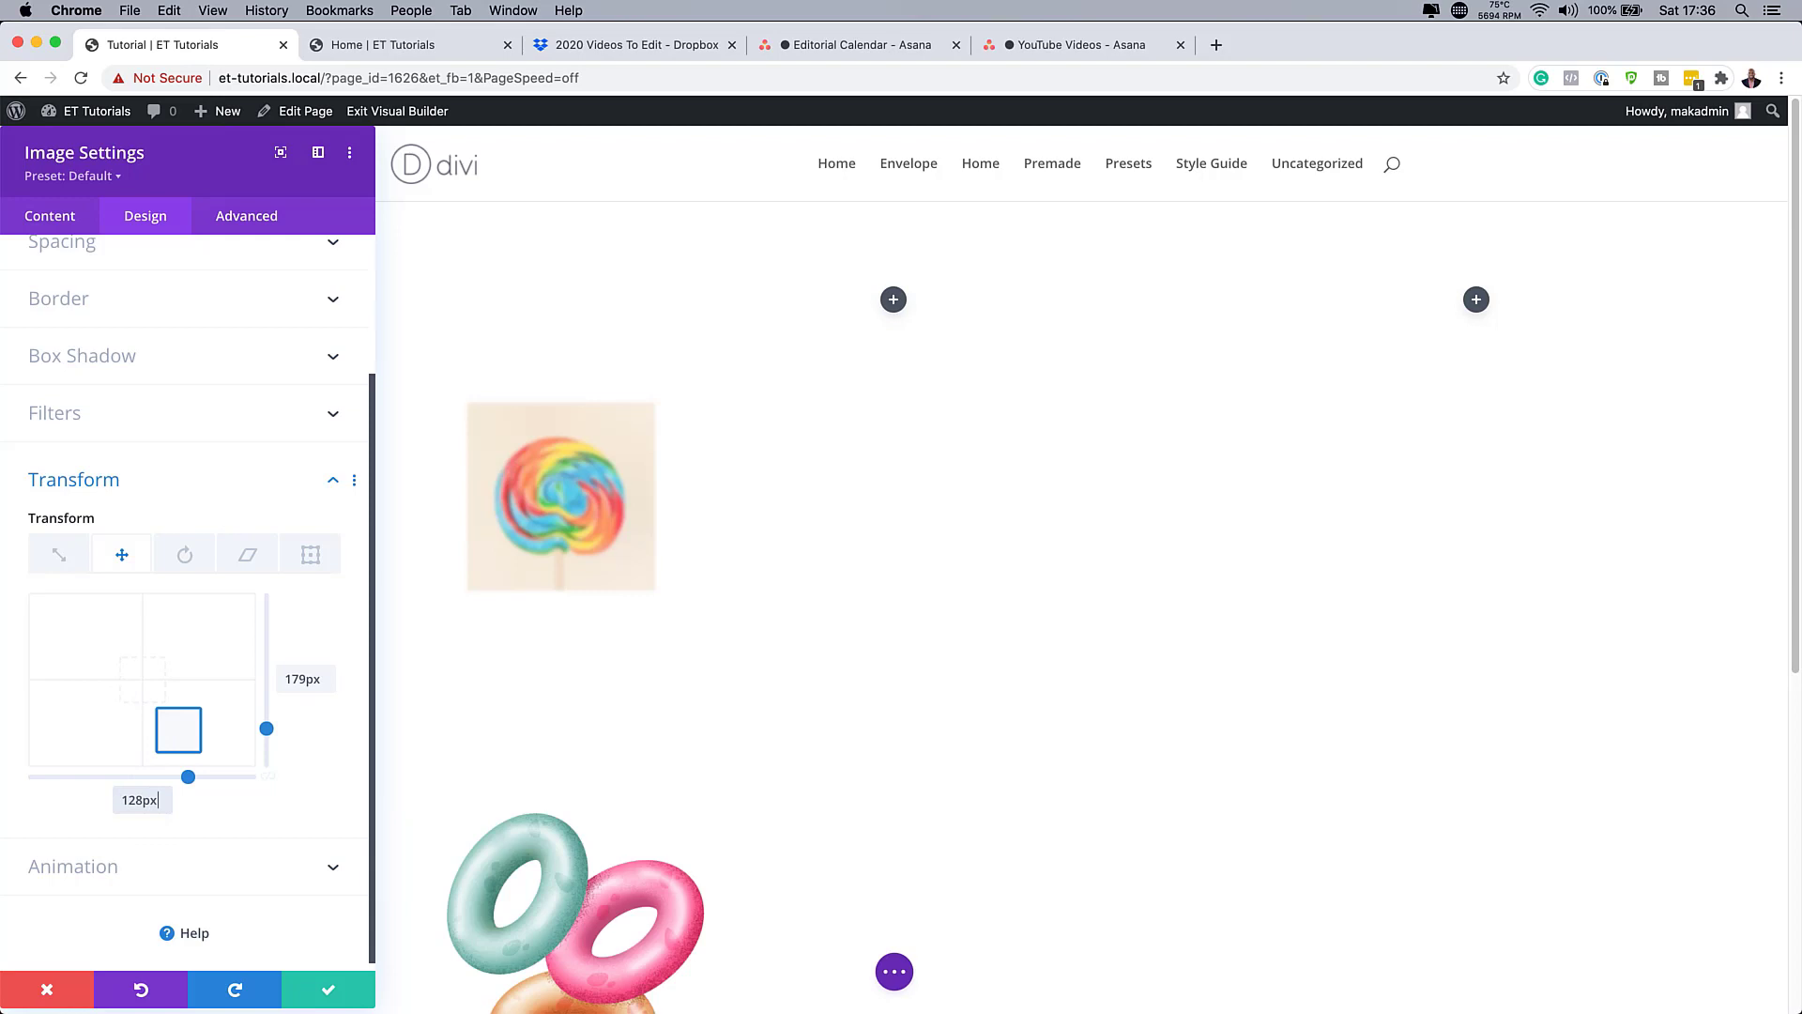
click(331, 995)
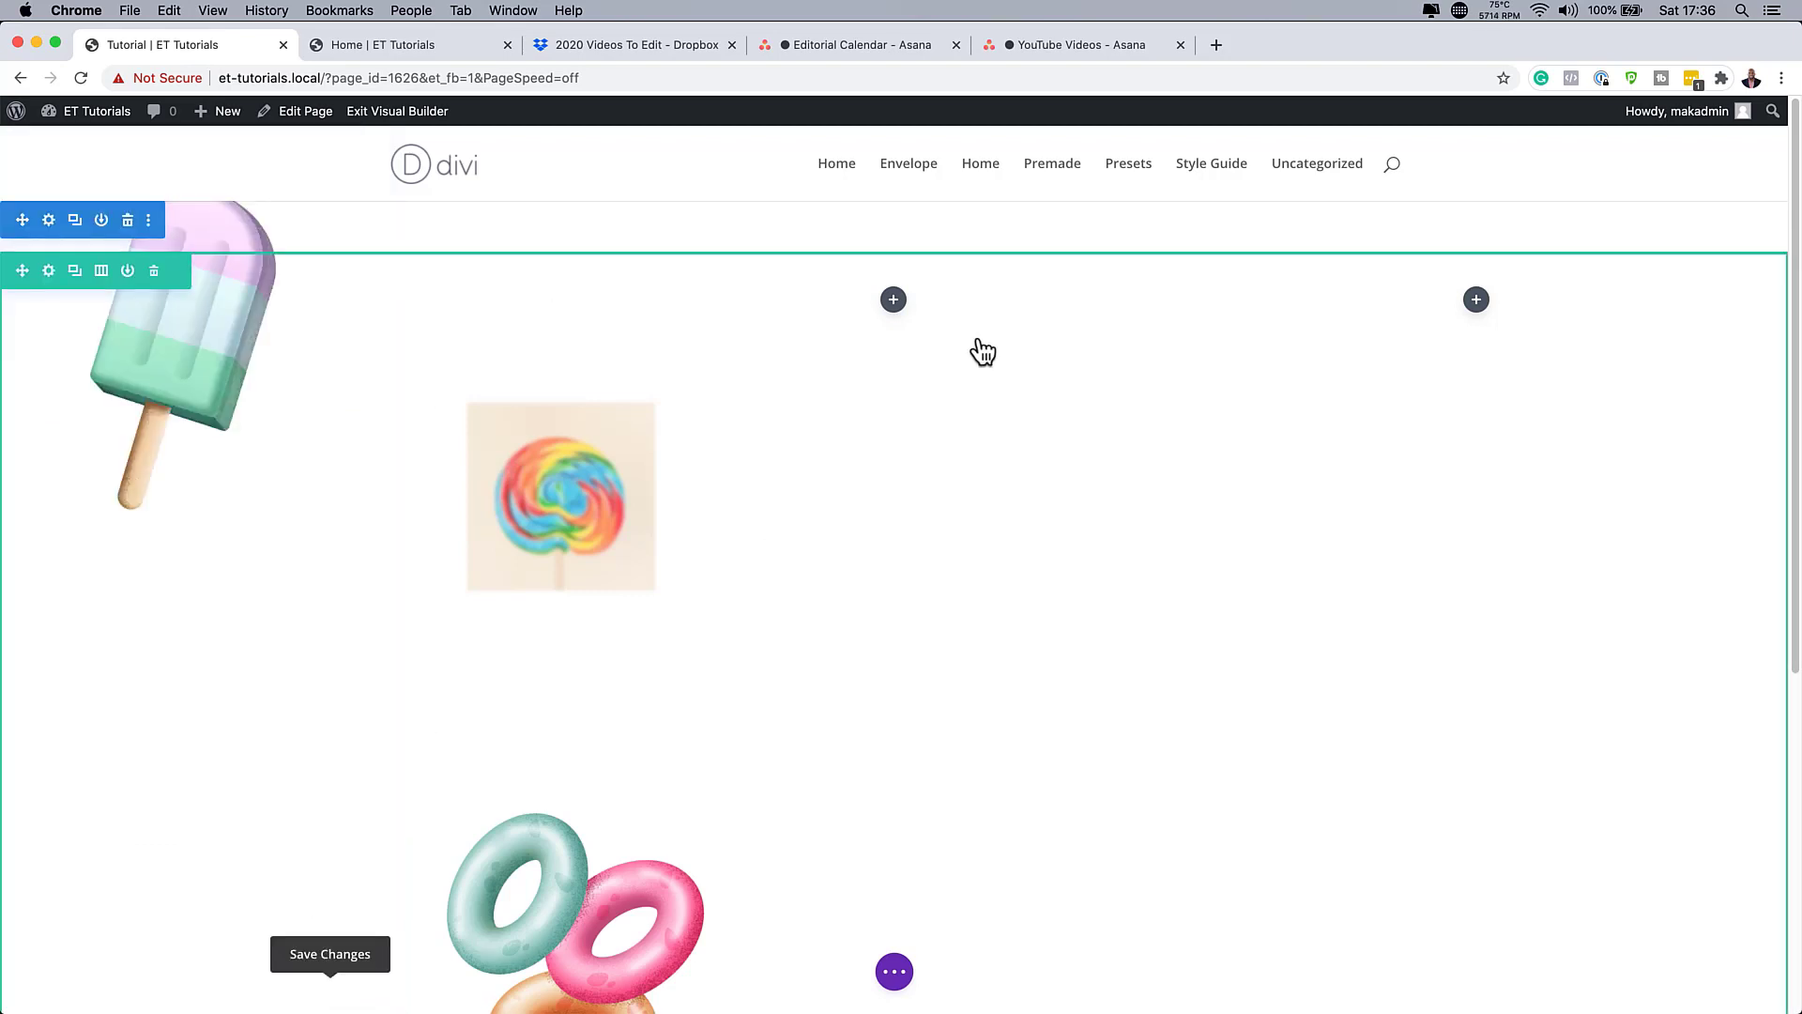
Add an Image module to the third column using the pink picture of stacked candies from the media library.
click(1480, 312)
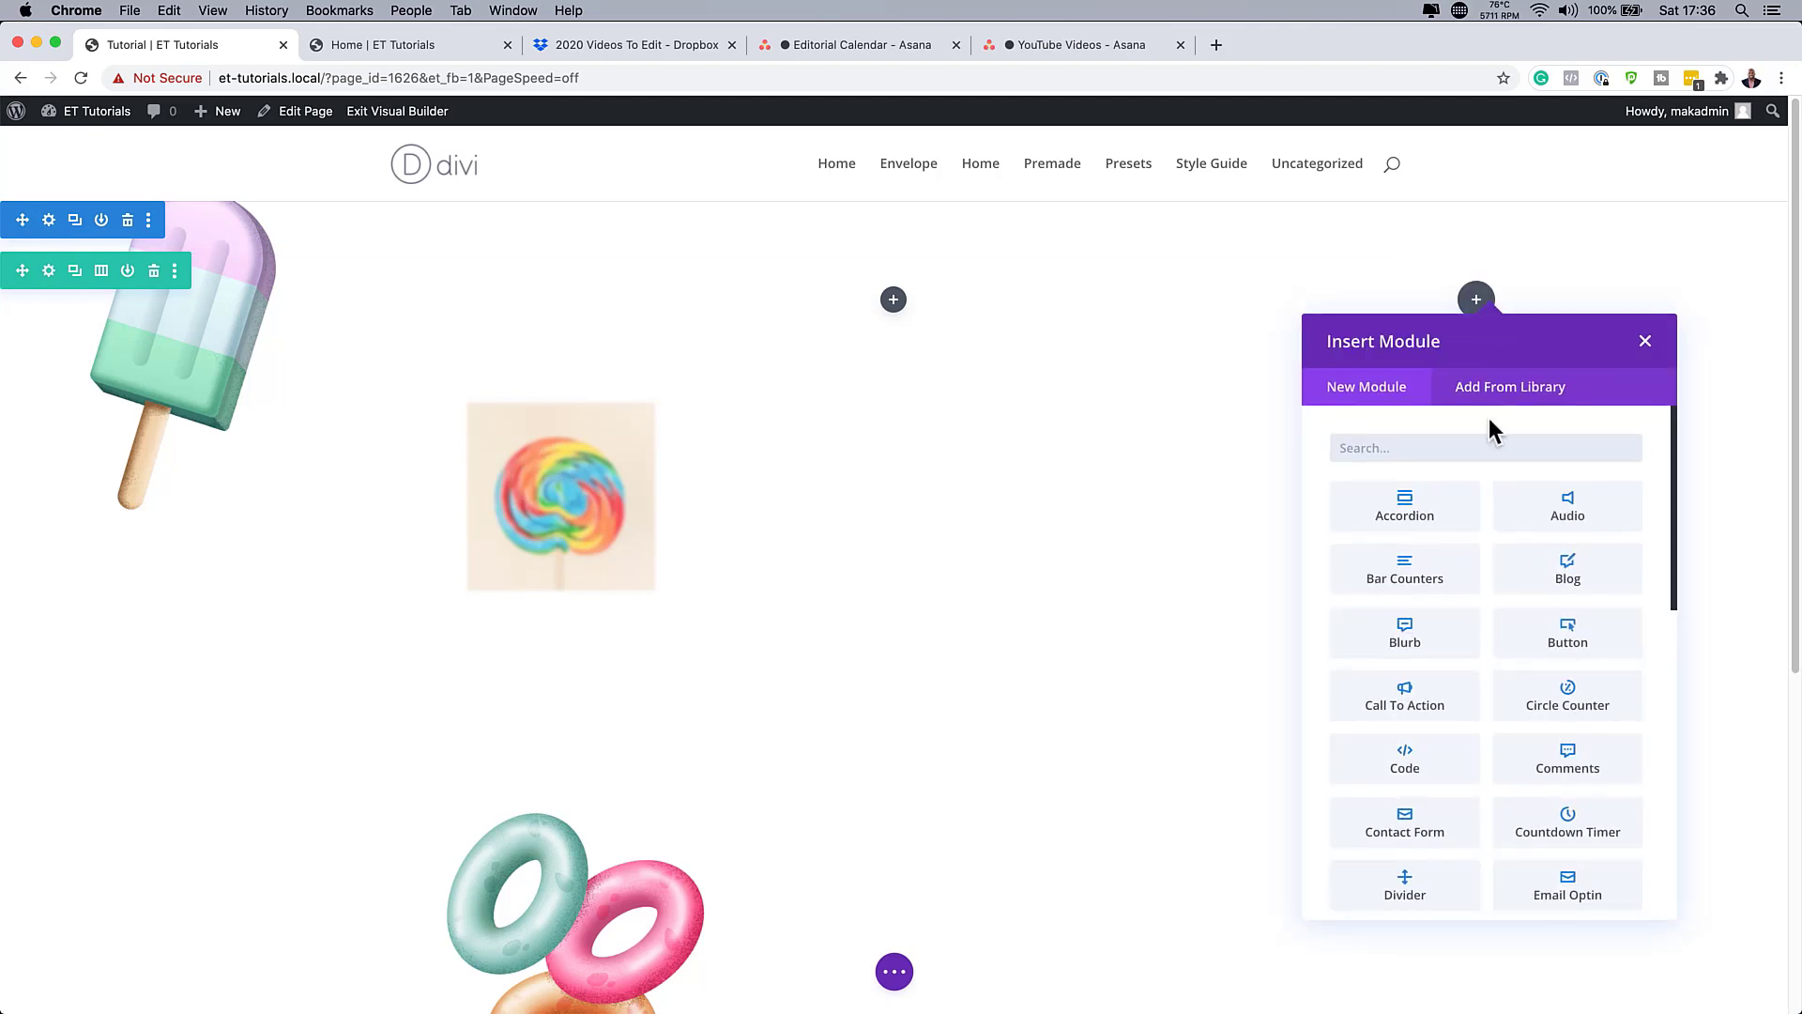
text(image)
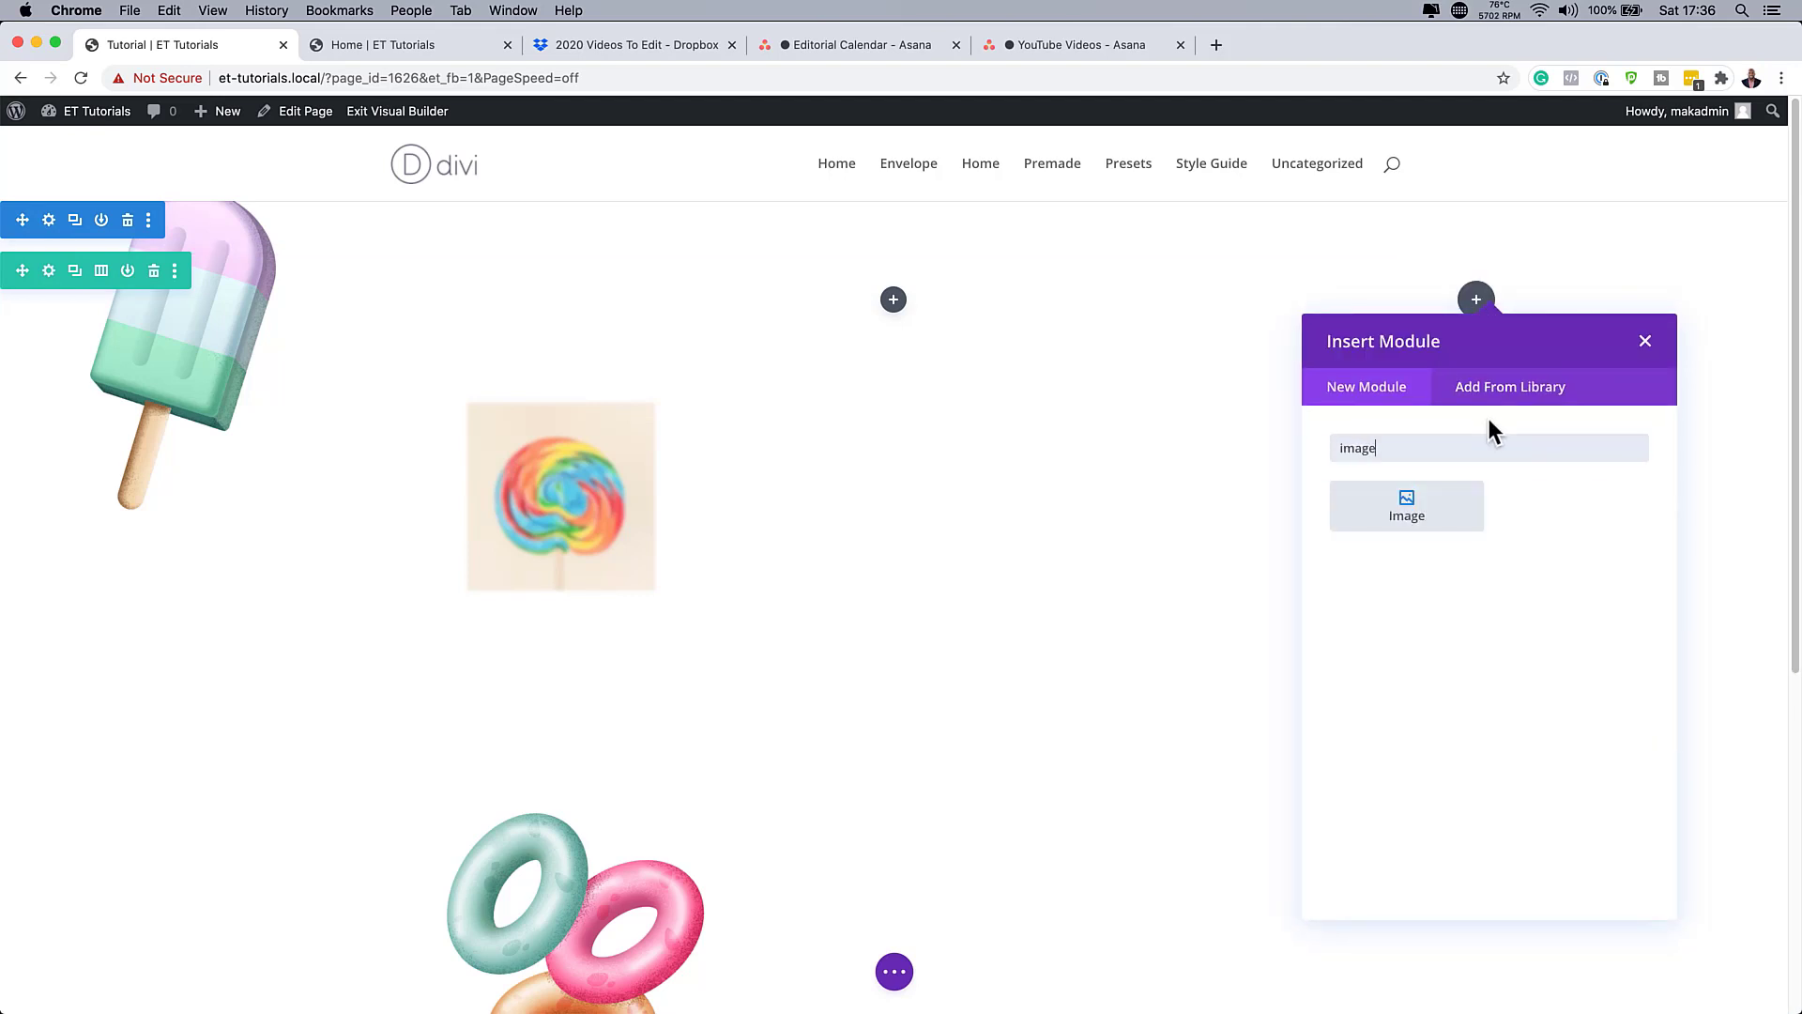
click(1432, 516)
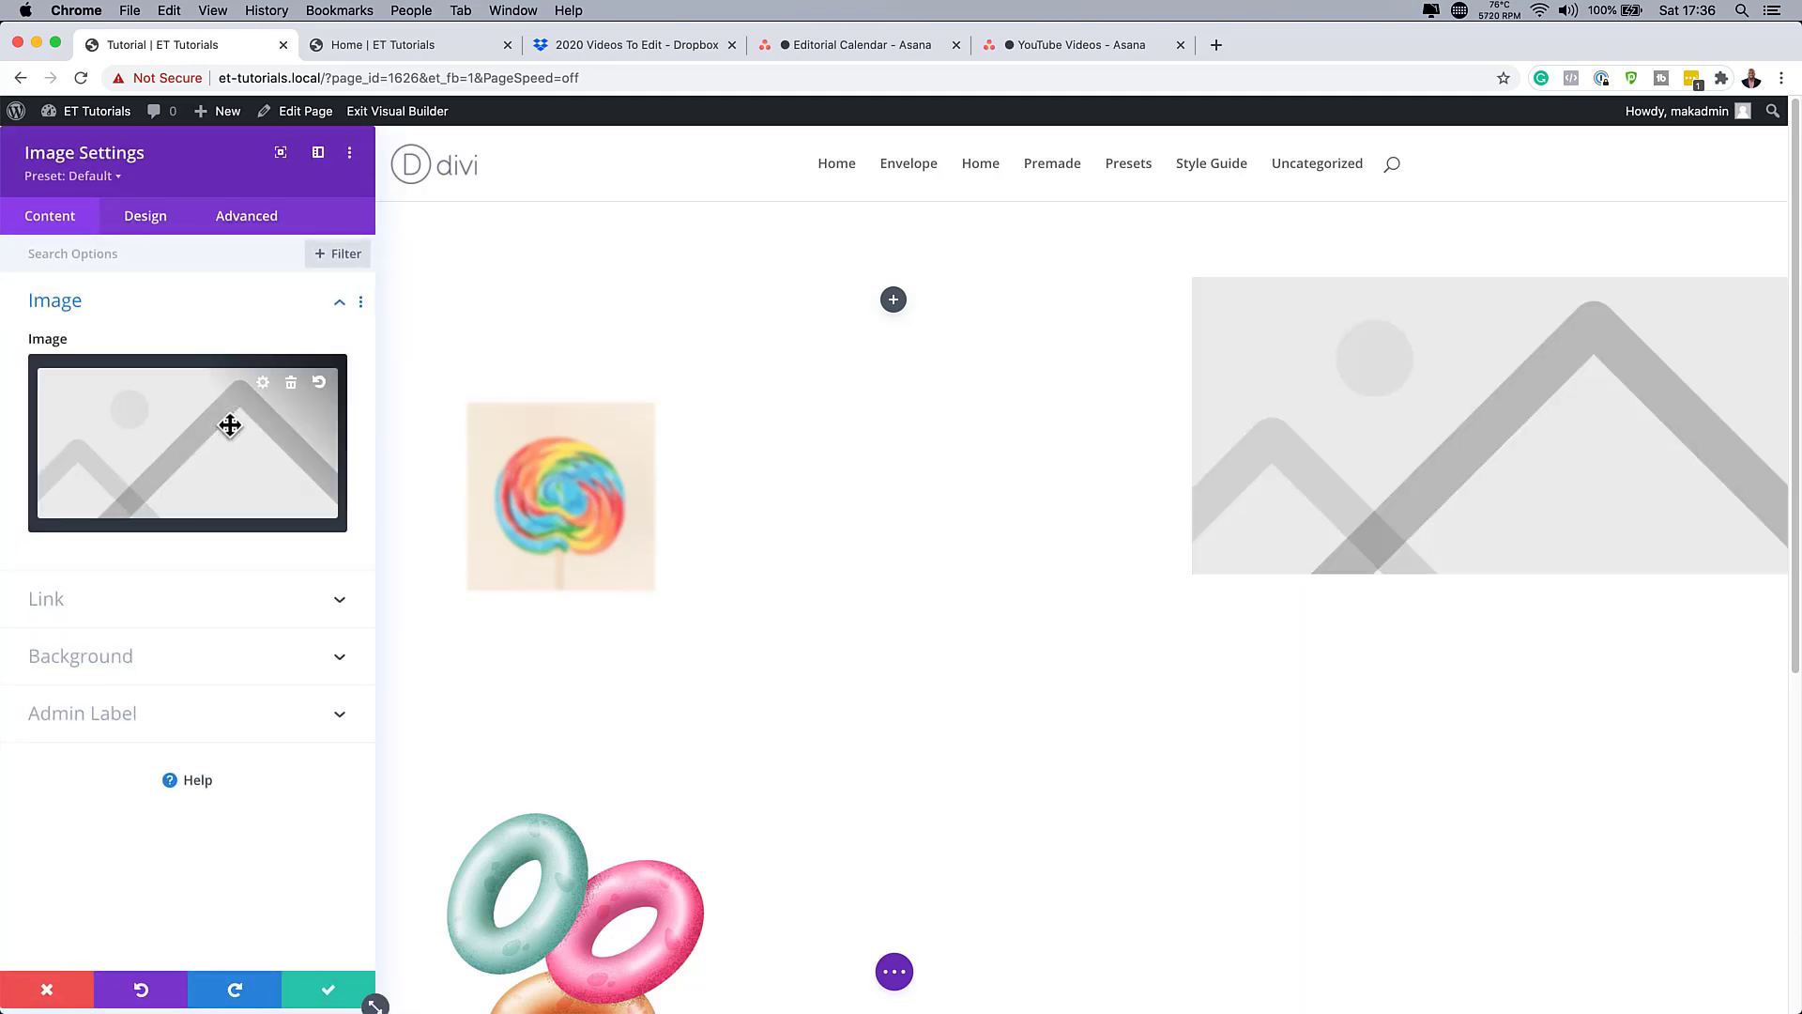
click(237, 427)
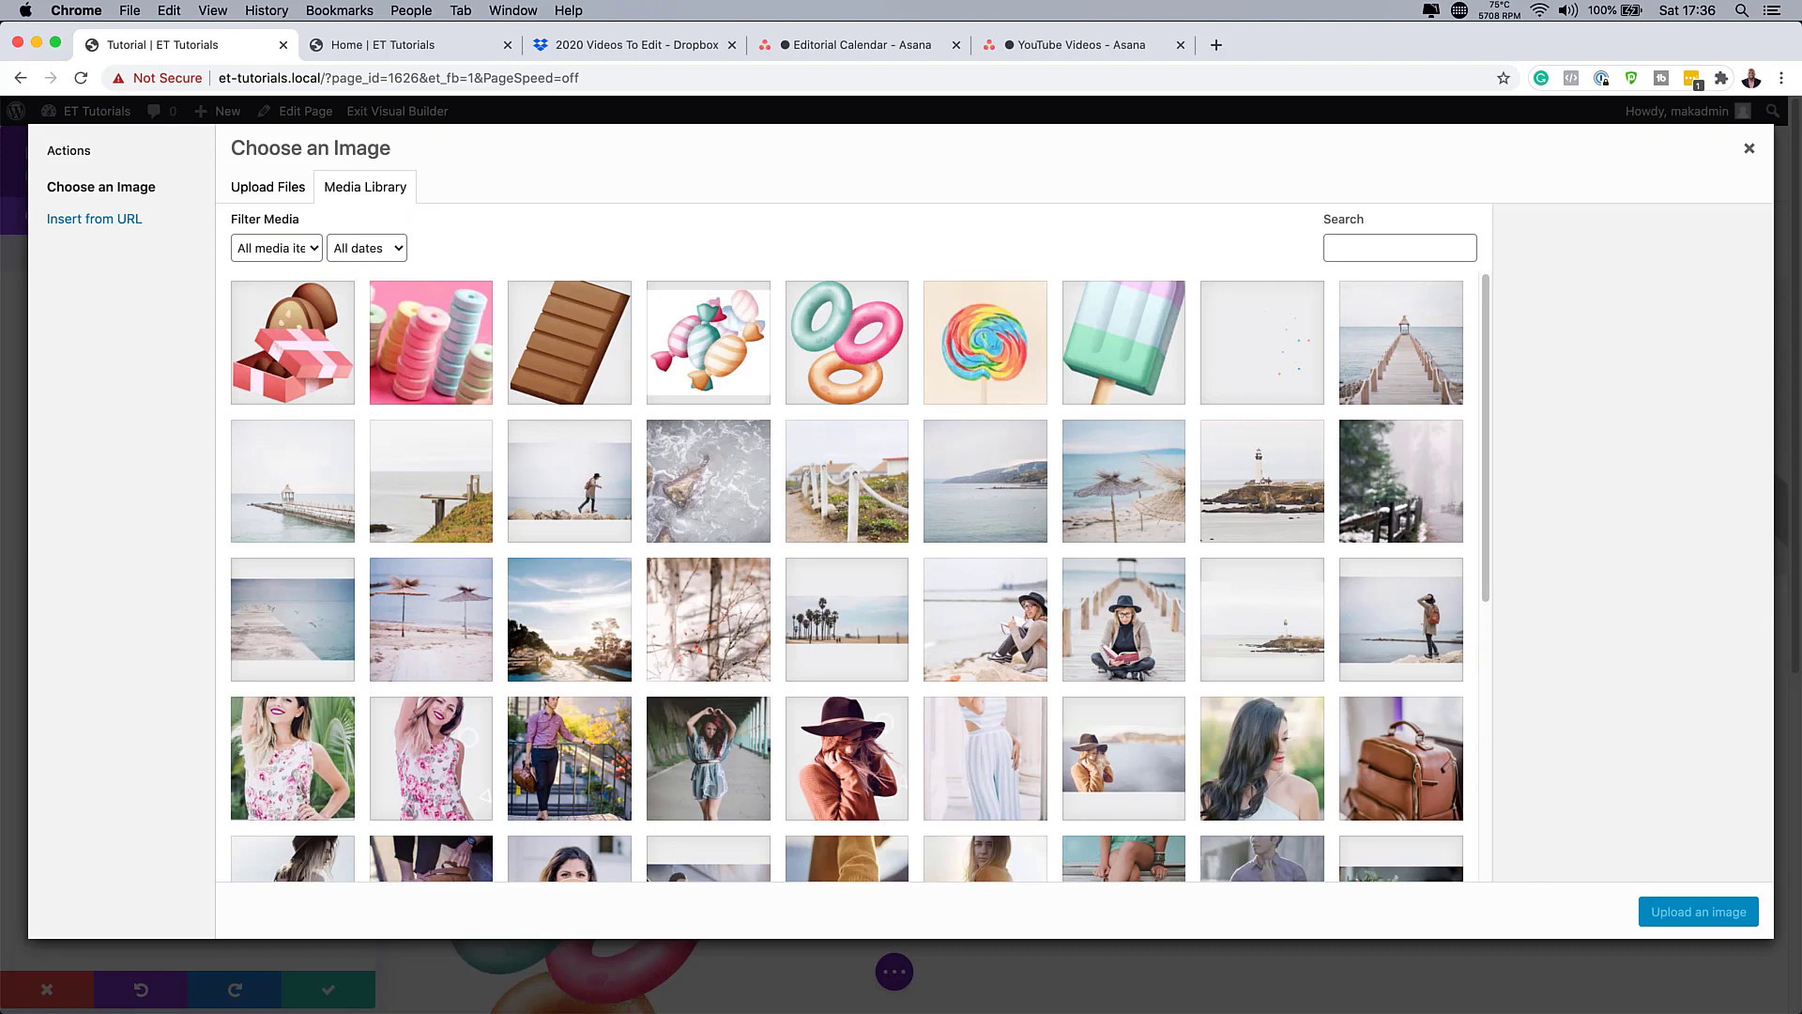
click(441, 335)
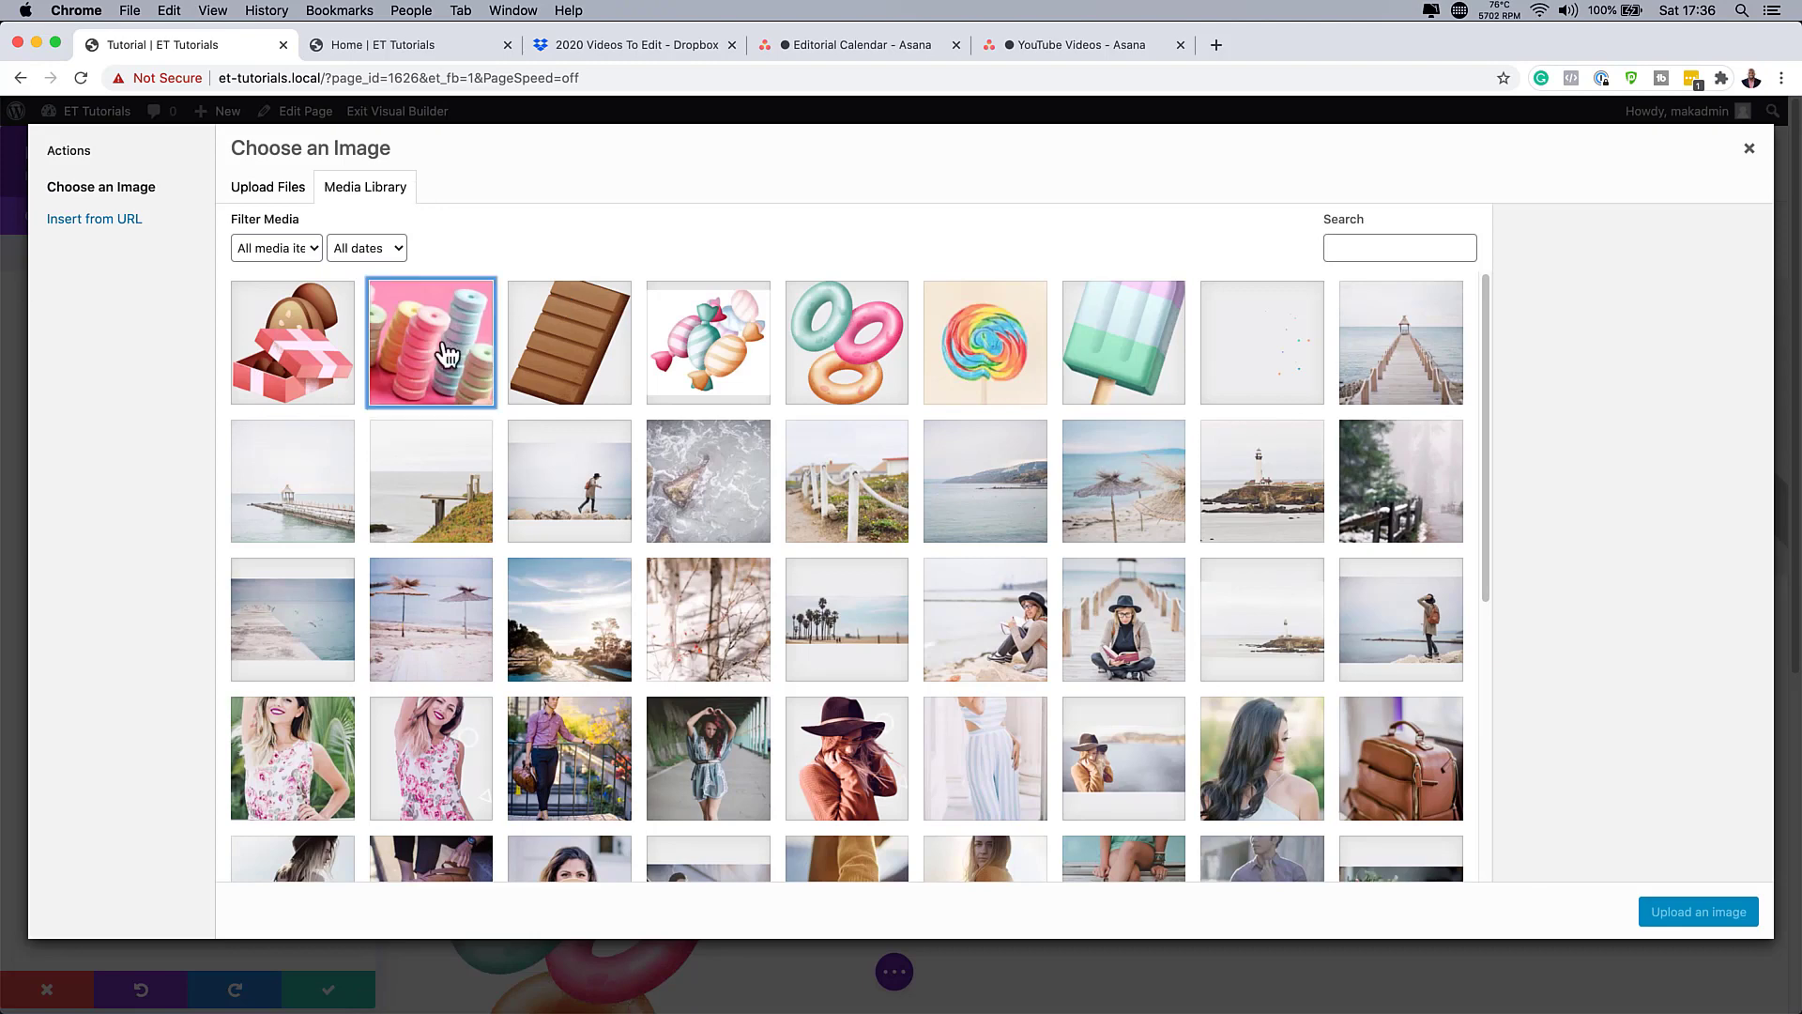
click(1704, 920)
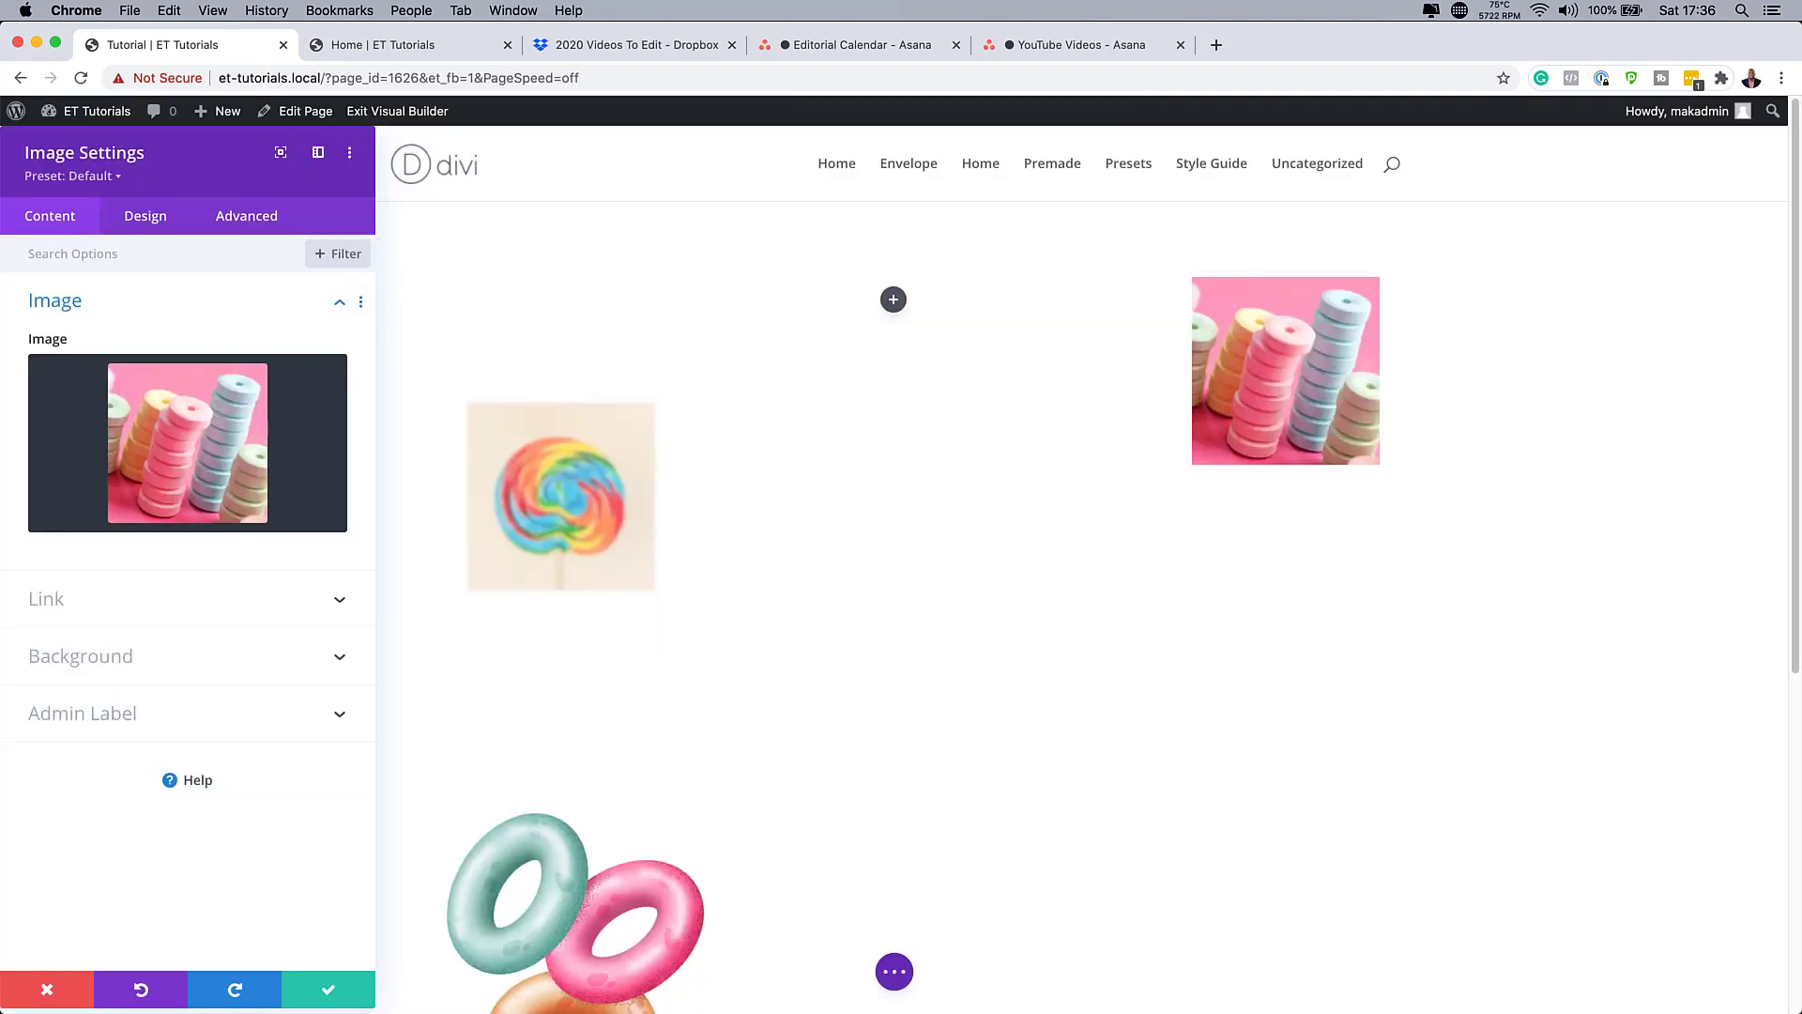
Set the stacked candies image's width to 200px and its module alignment to left.
click(148, 223)
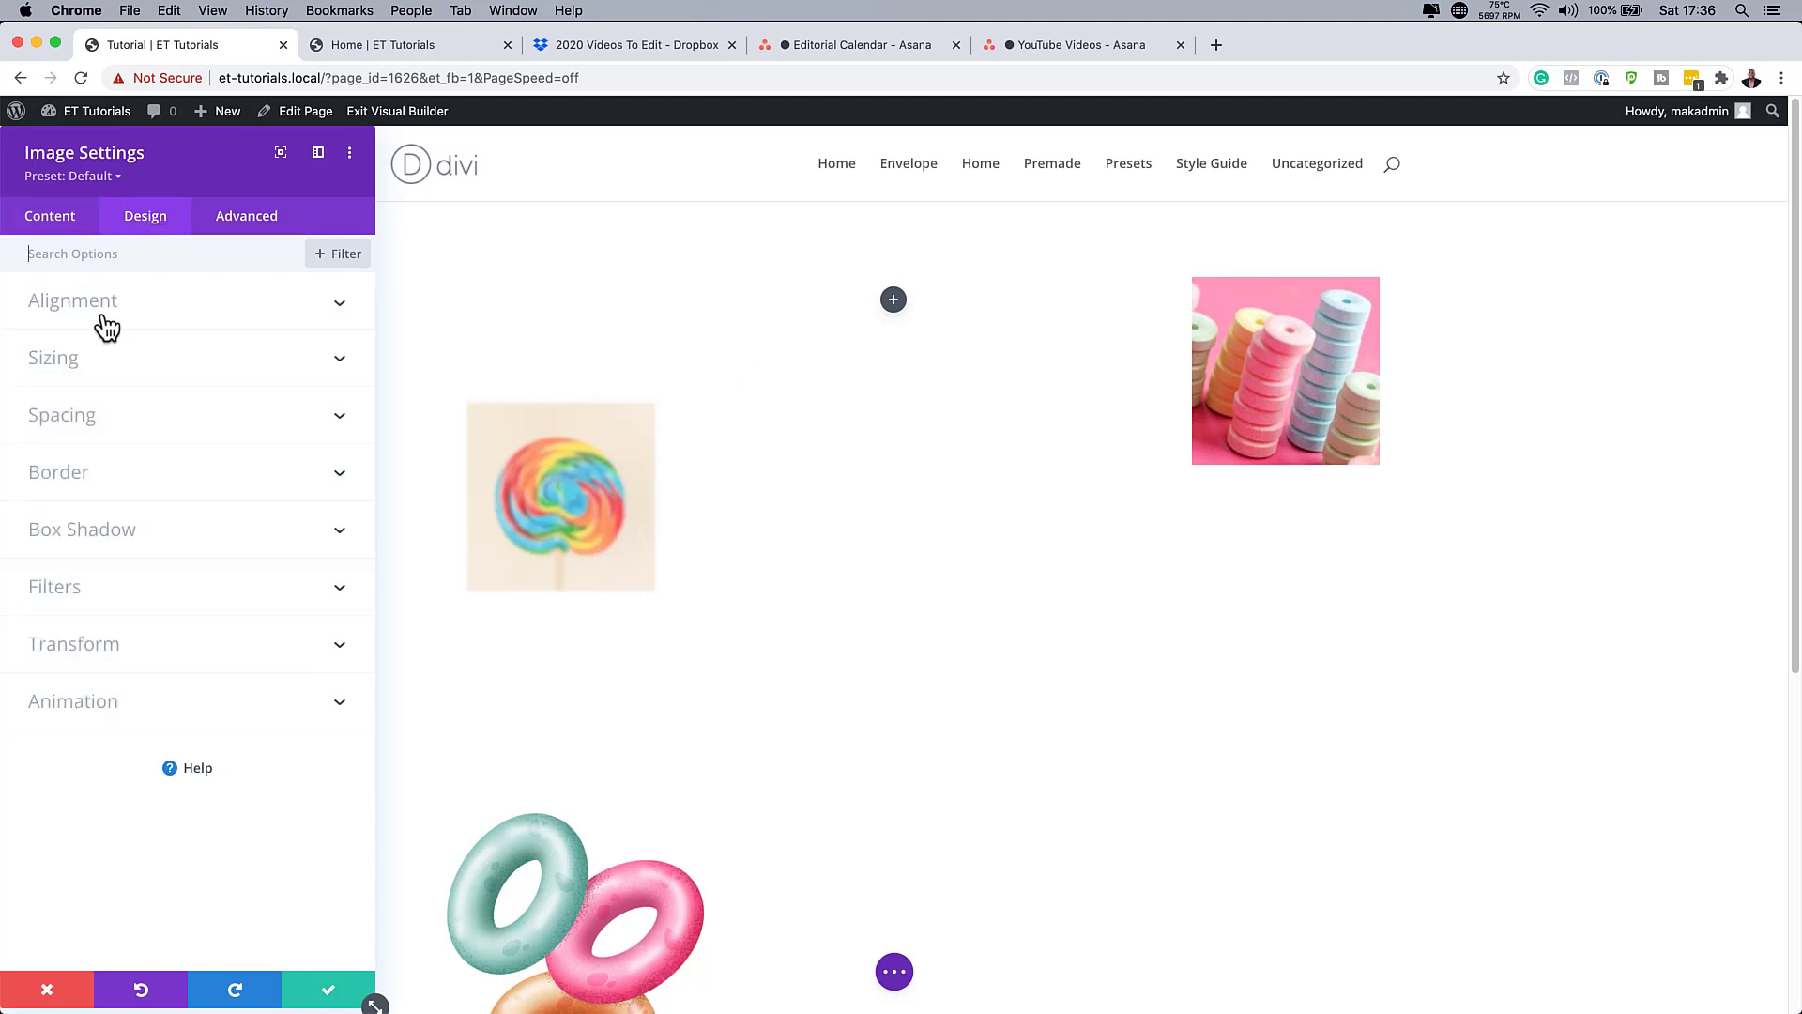
click(85, 360)
click(321, 412)
text(2)
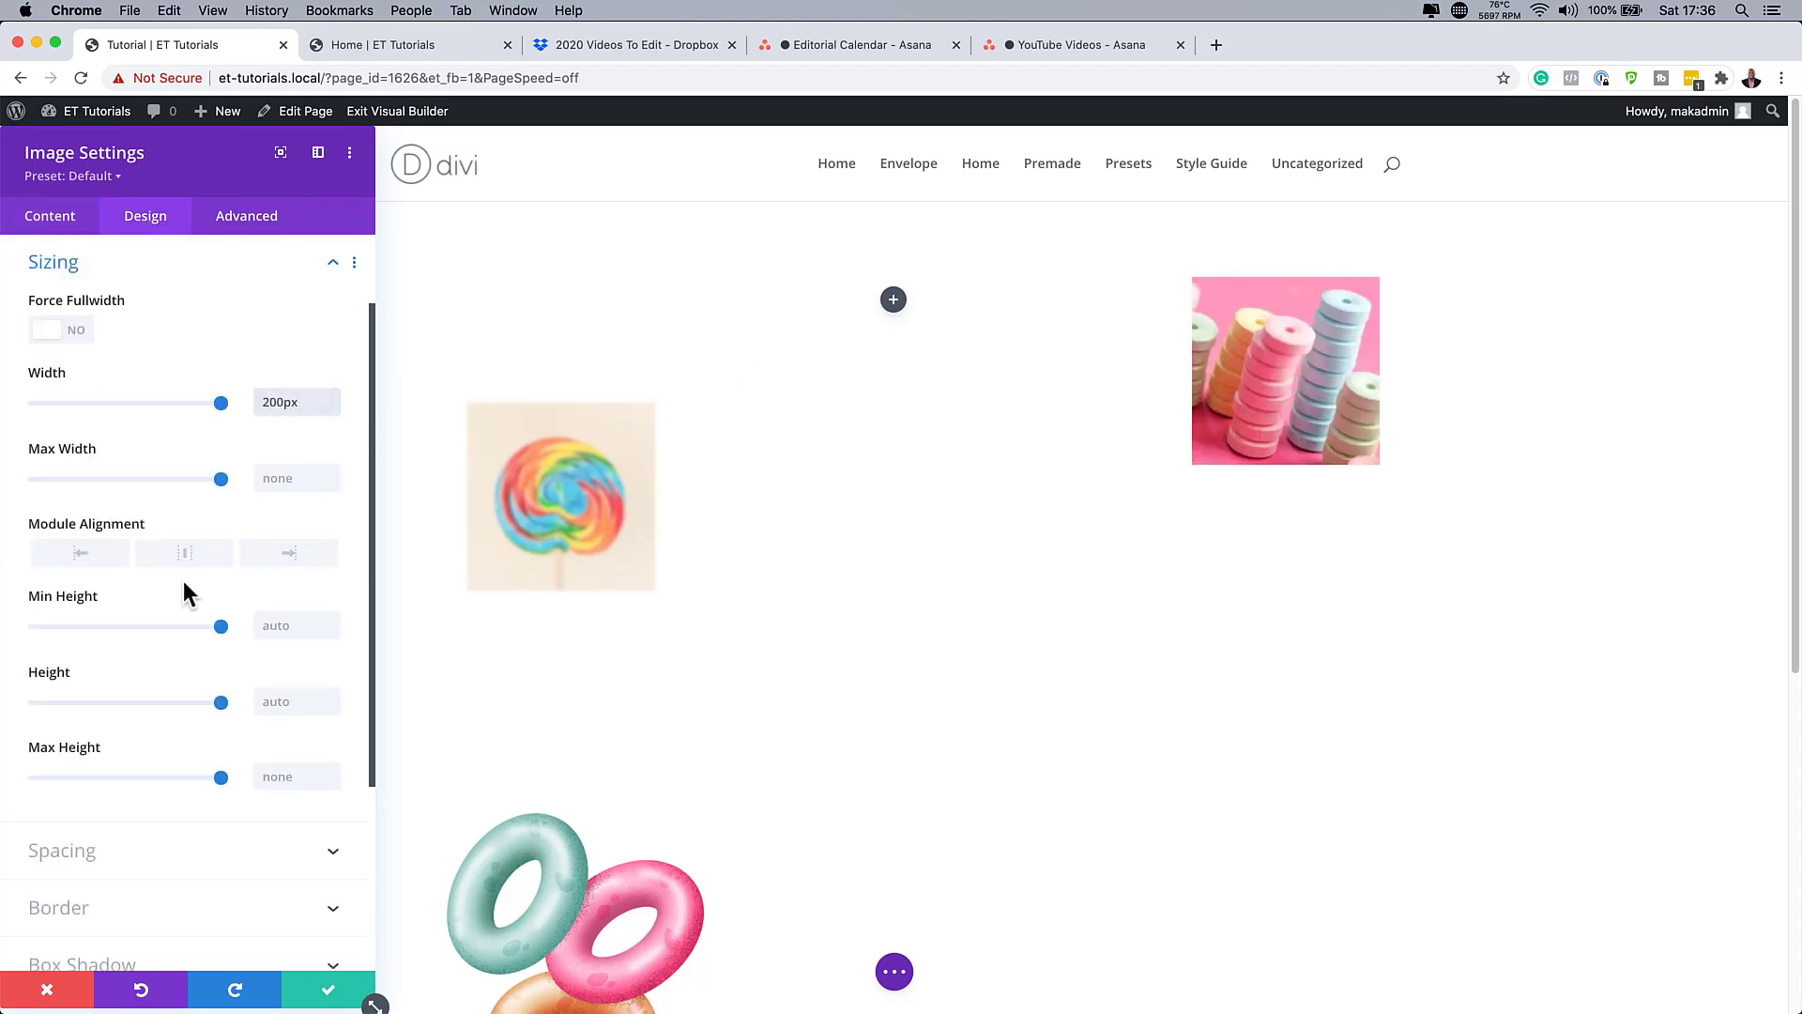
text(00px)
click(86, 552)
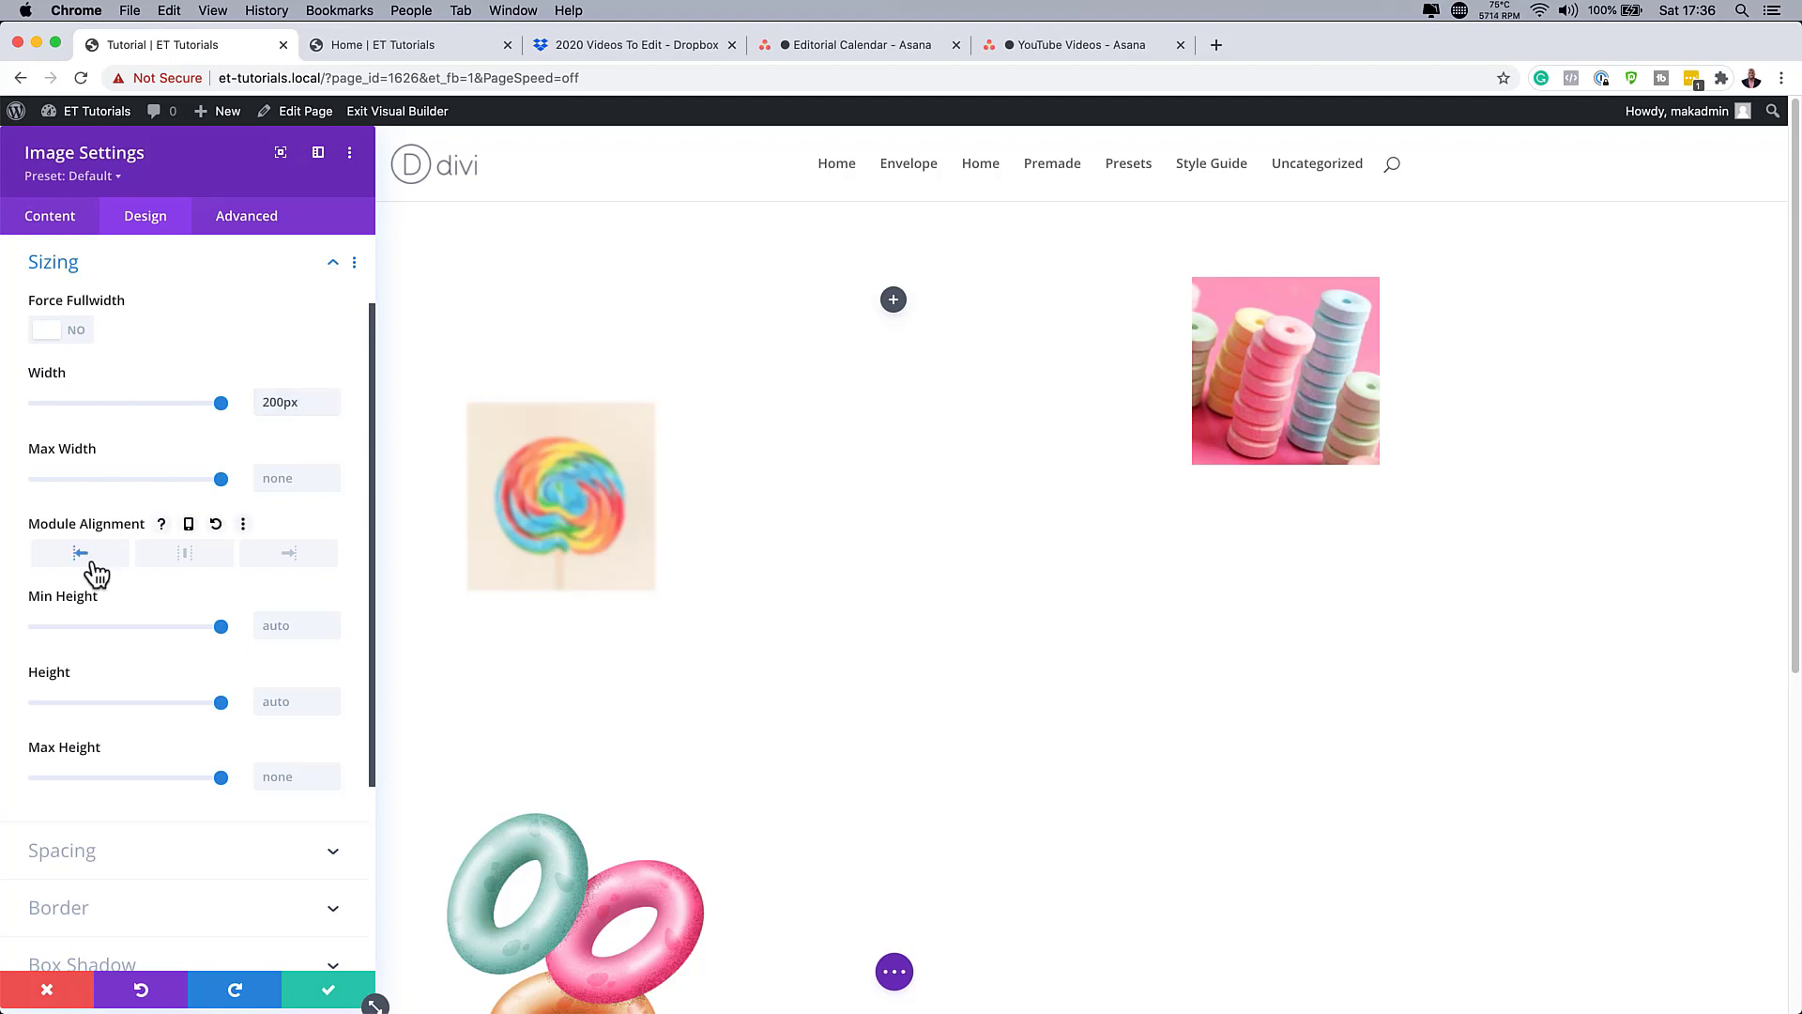
Apply a 4px blur filter to the stacked candies image.
scroll(169, 728, down, 5)
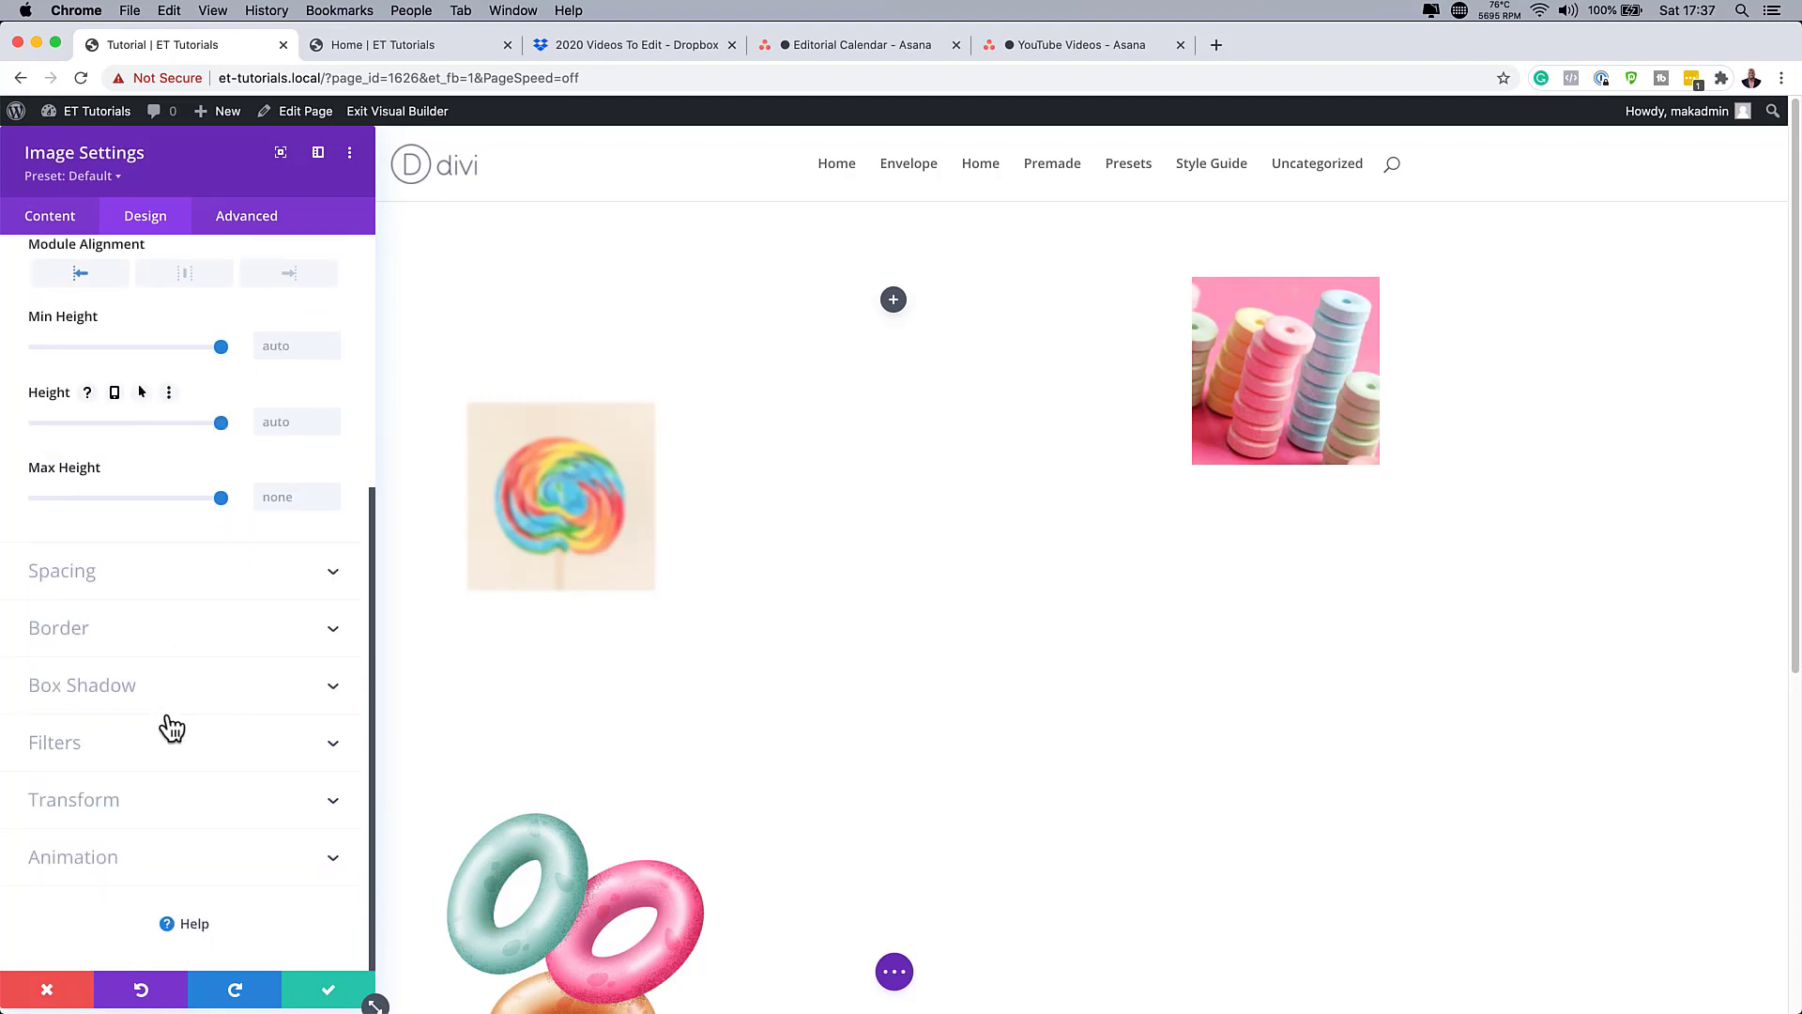
click(82, 751)
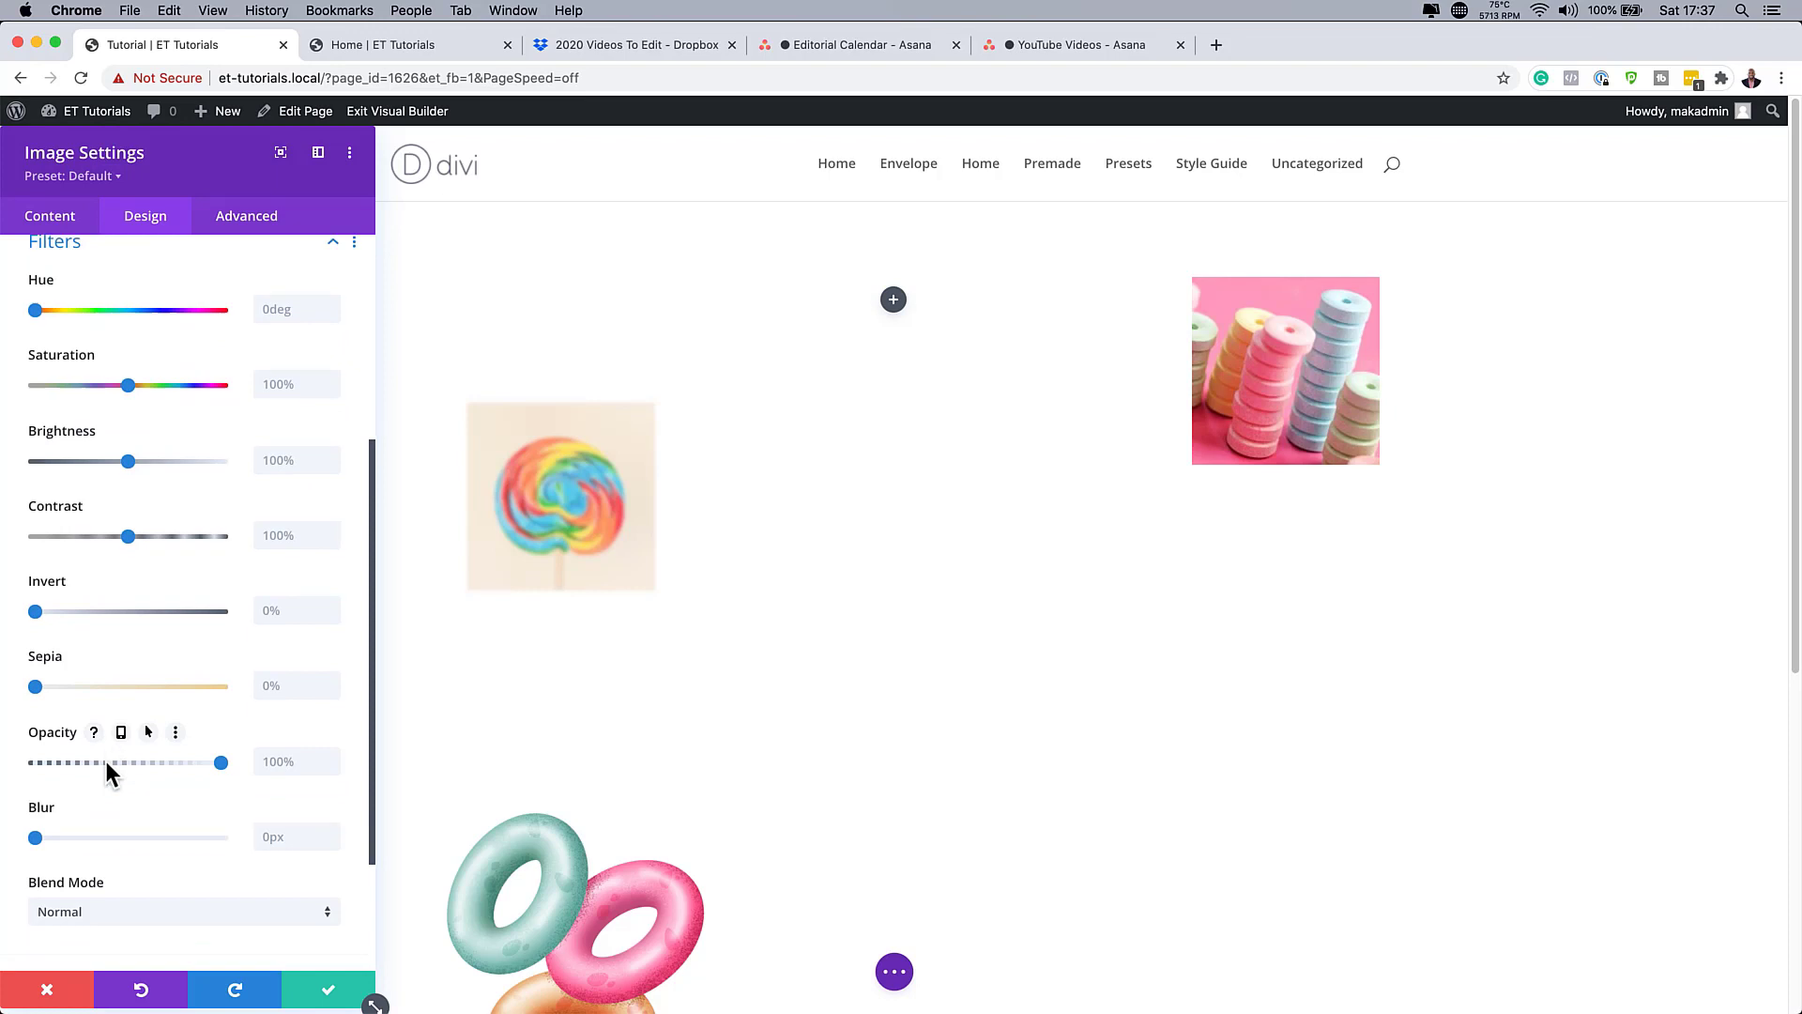
click(284, 834)
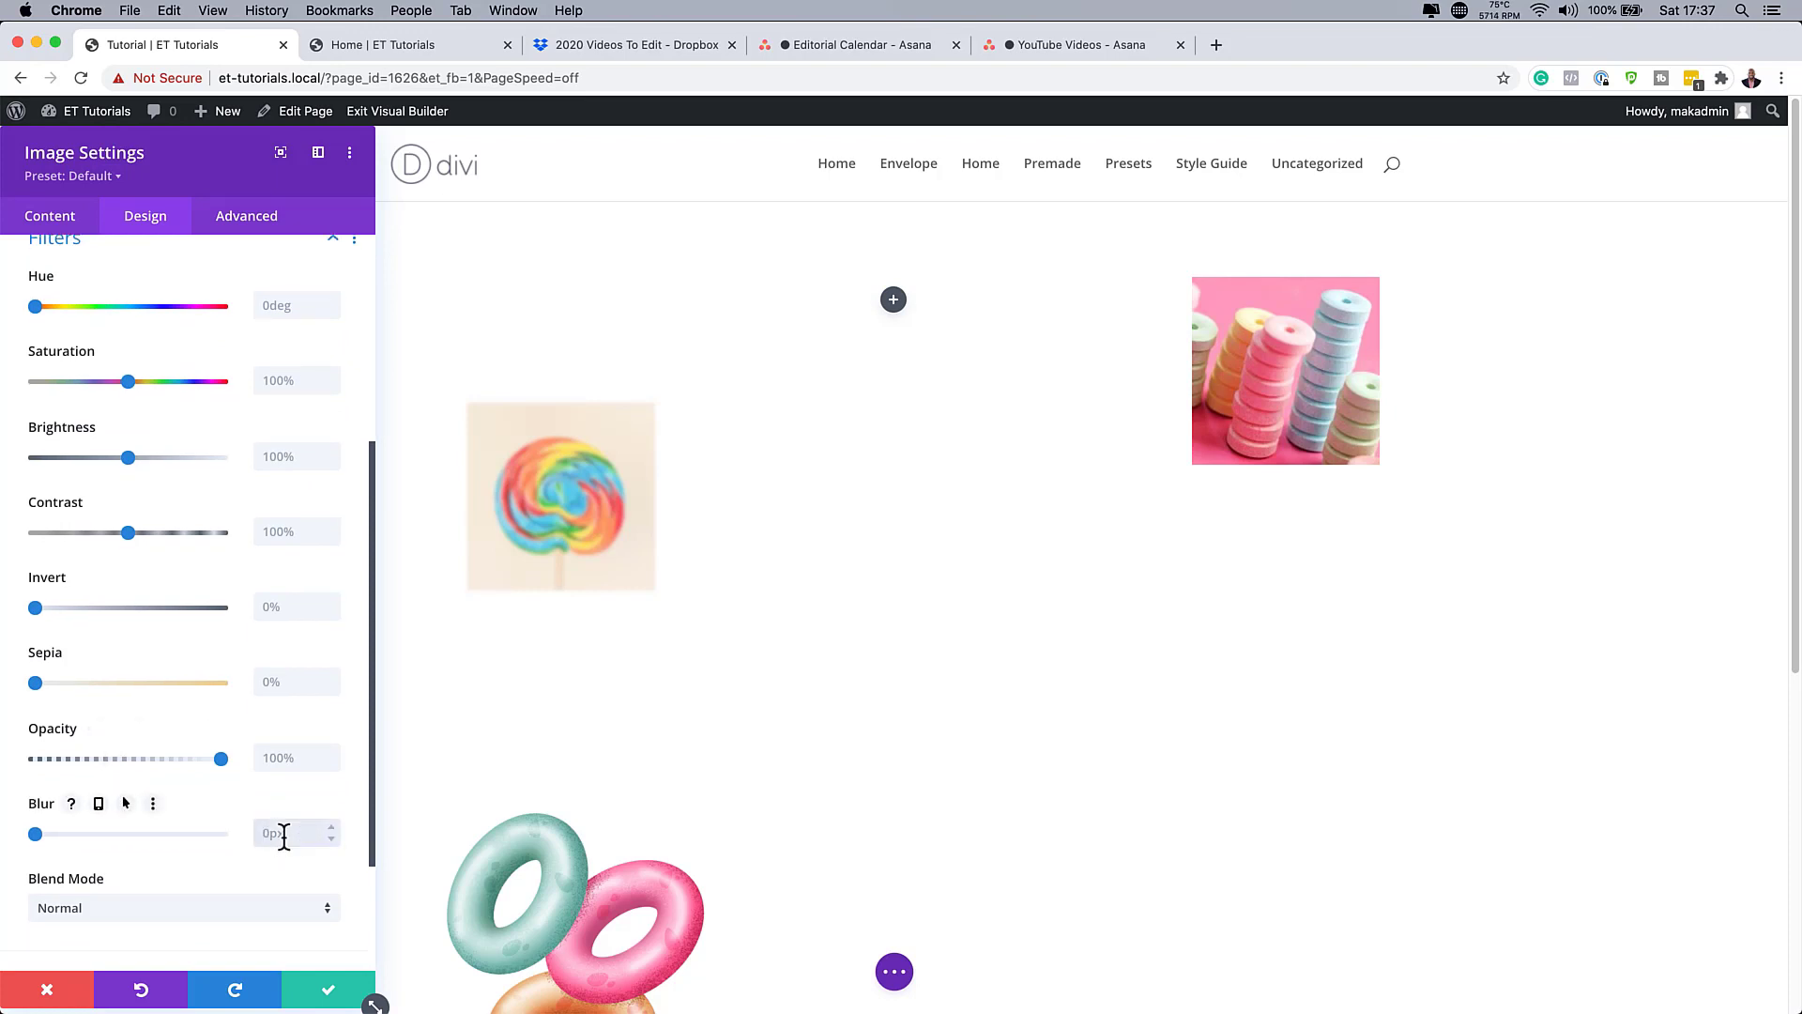
text(4px)
Unlink the translate values, move the stacked candies image -9px vertically and -30px horizontally, and save the module settings.
scroll(296, 882, down, 3)
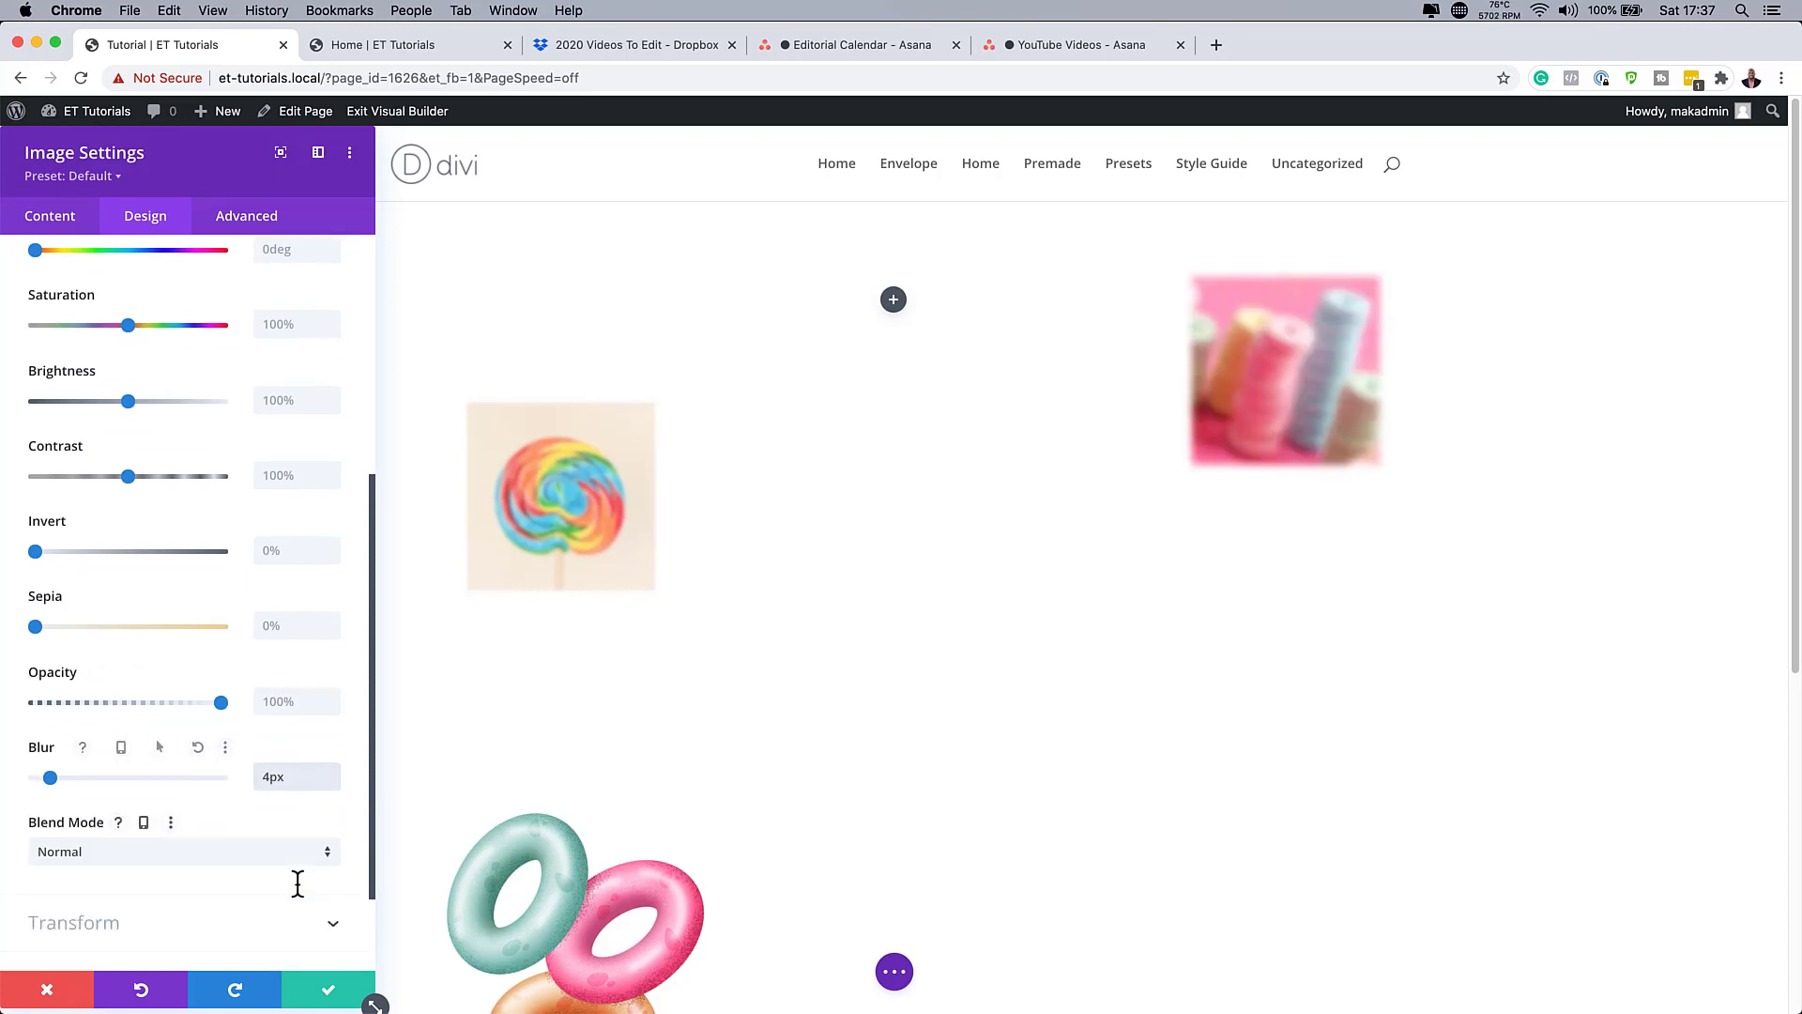
click(160, 809)
click(121, 545)
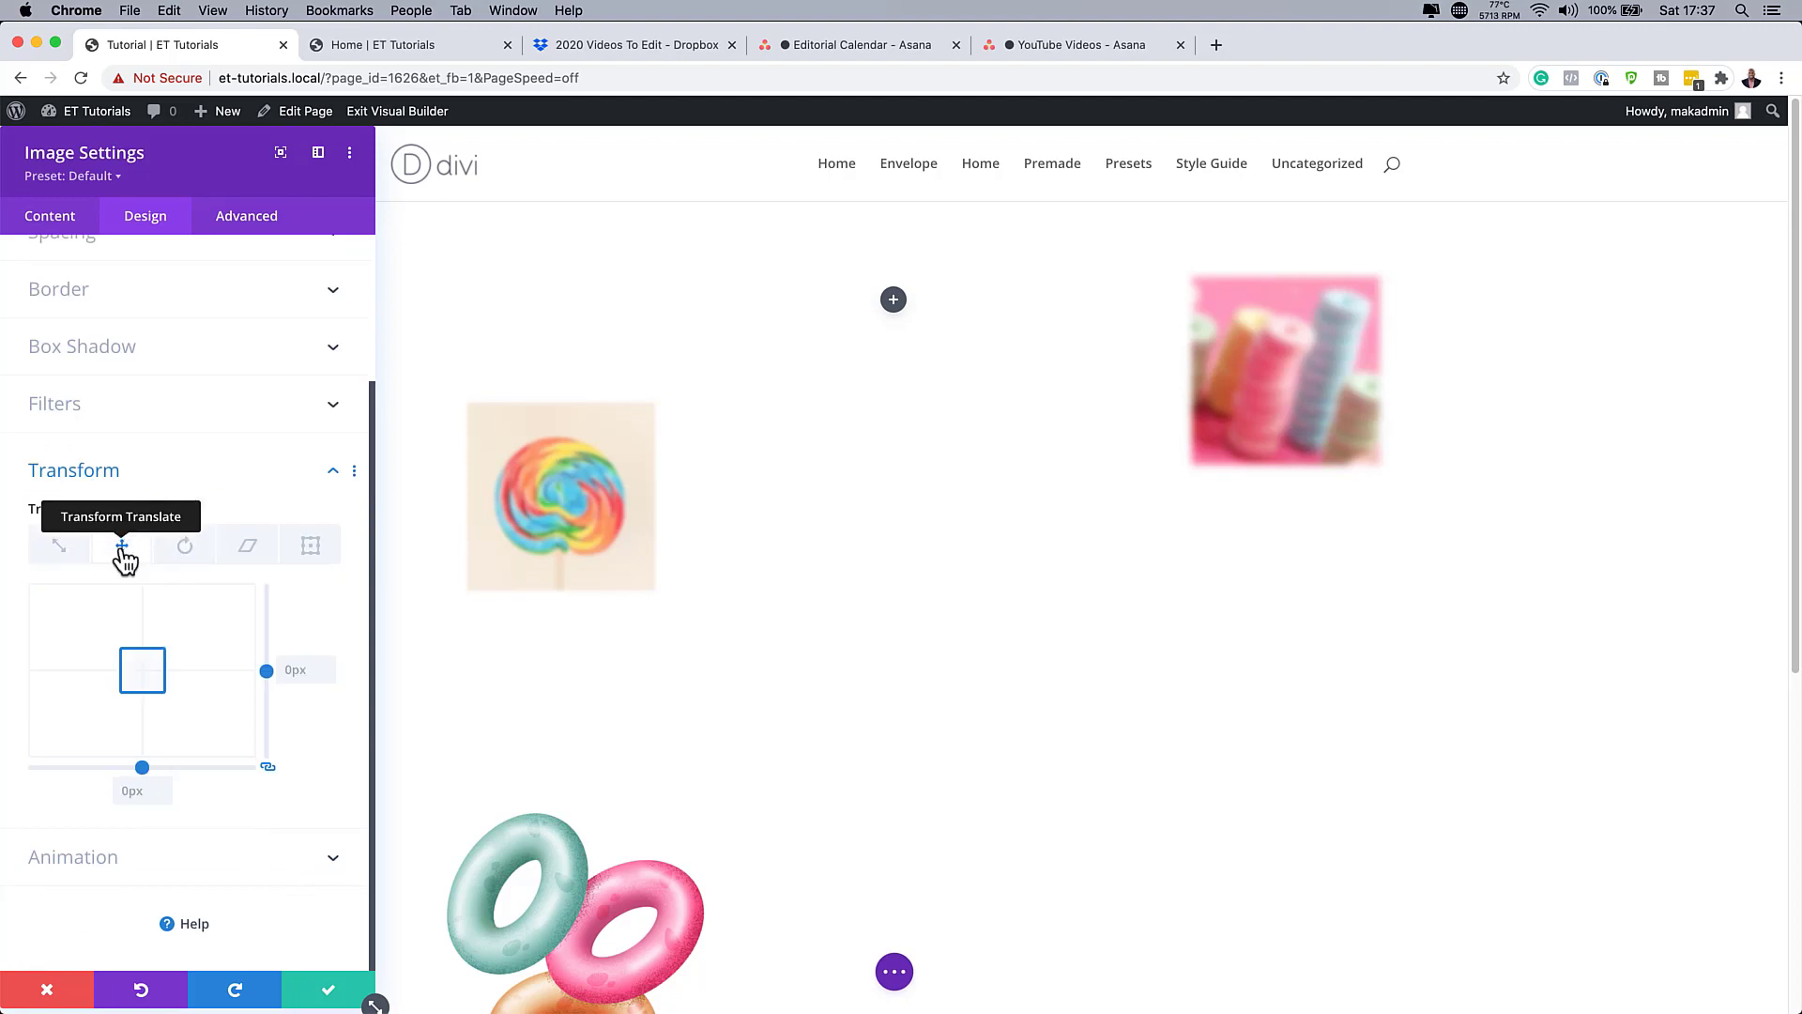
click(269, 769)
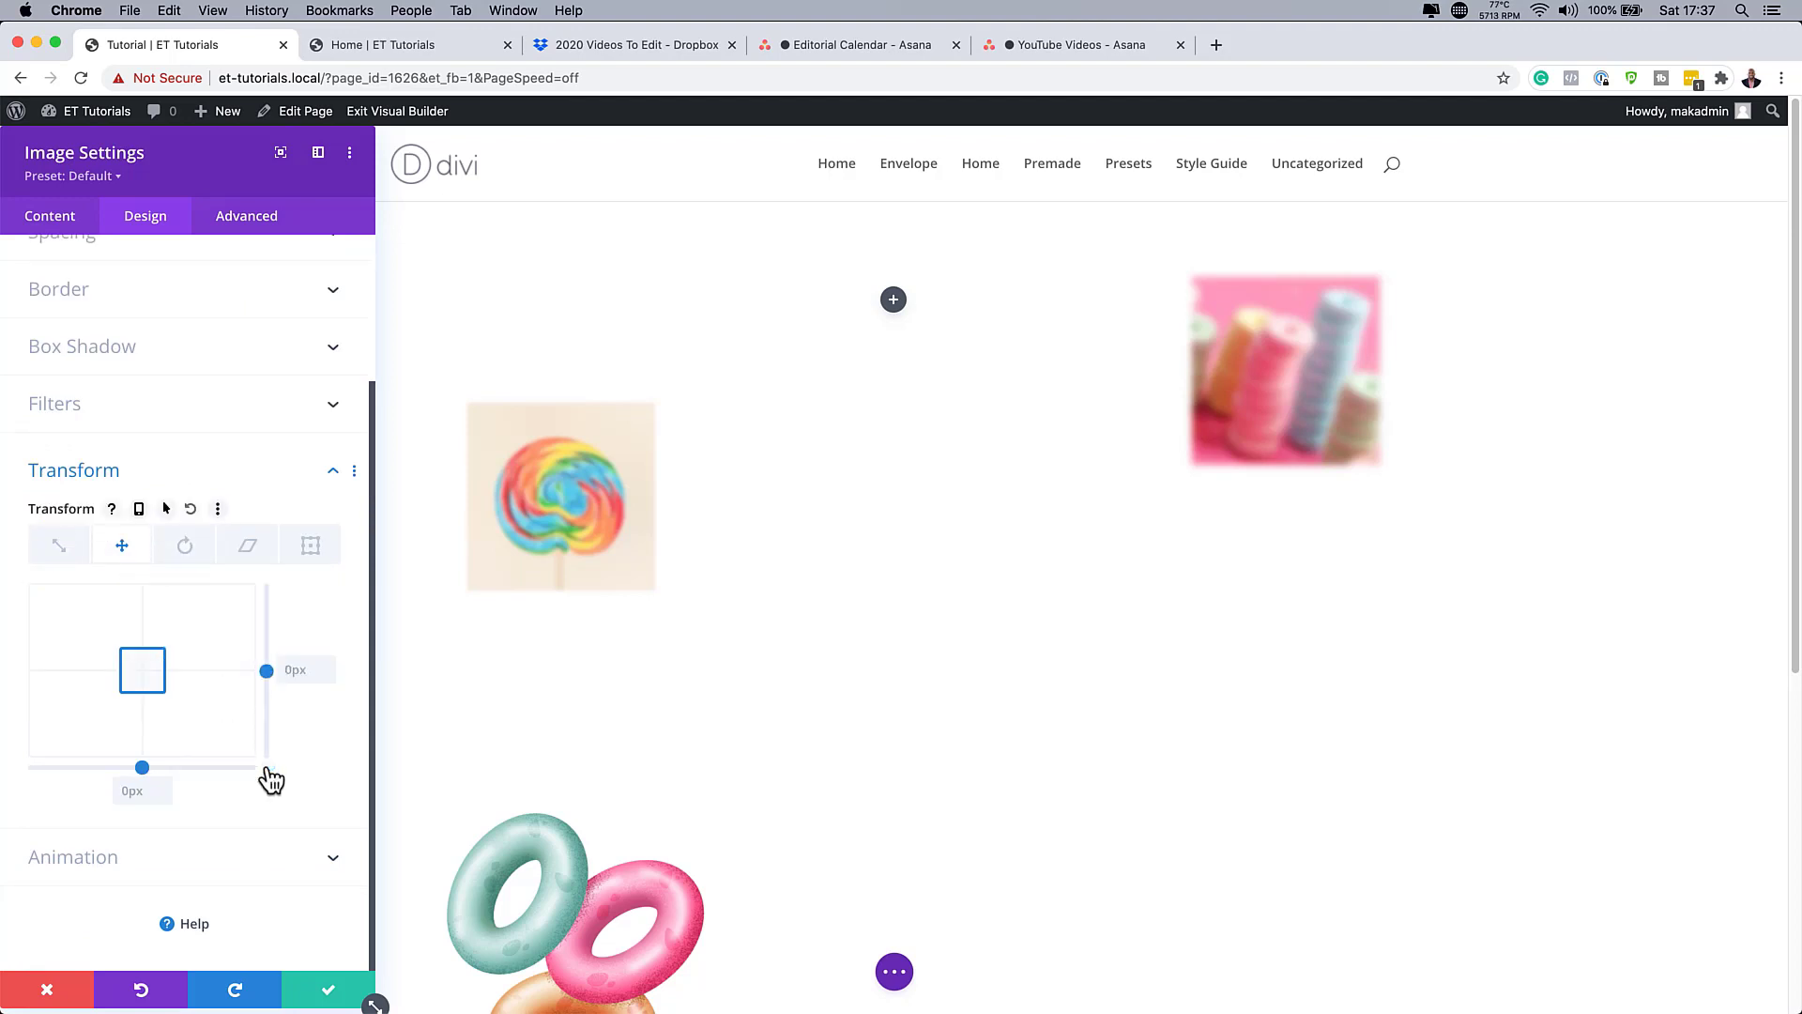
click(297, 670)
text(-9)
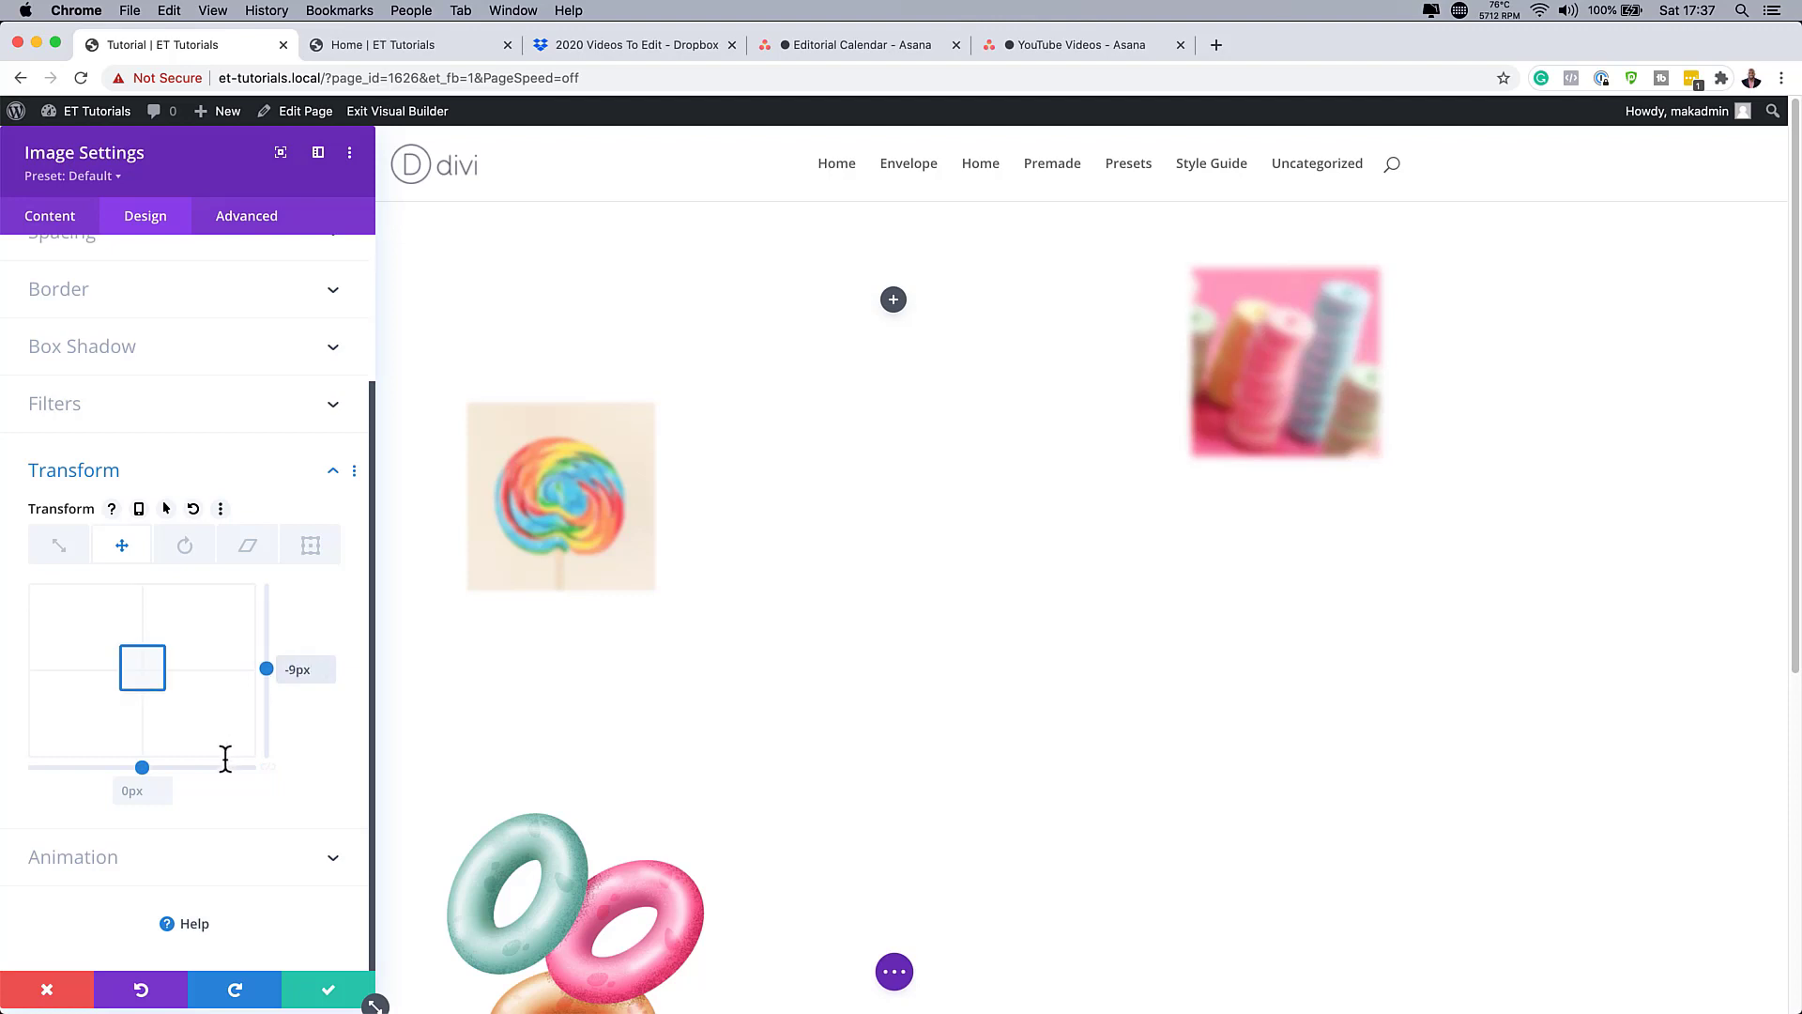
click(142, 789)
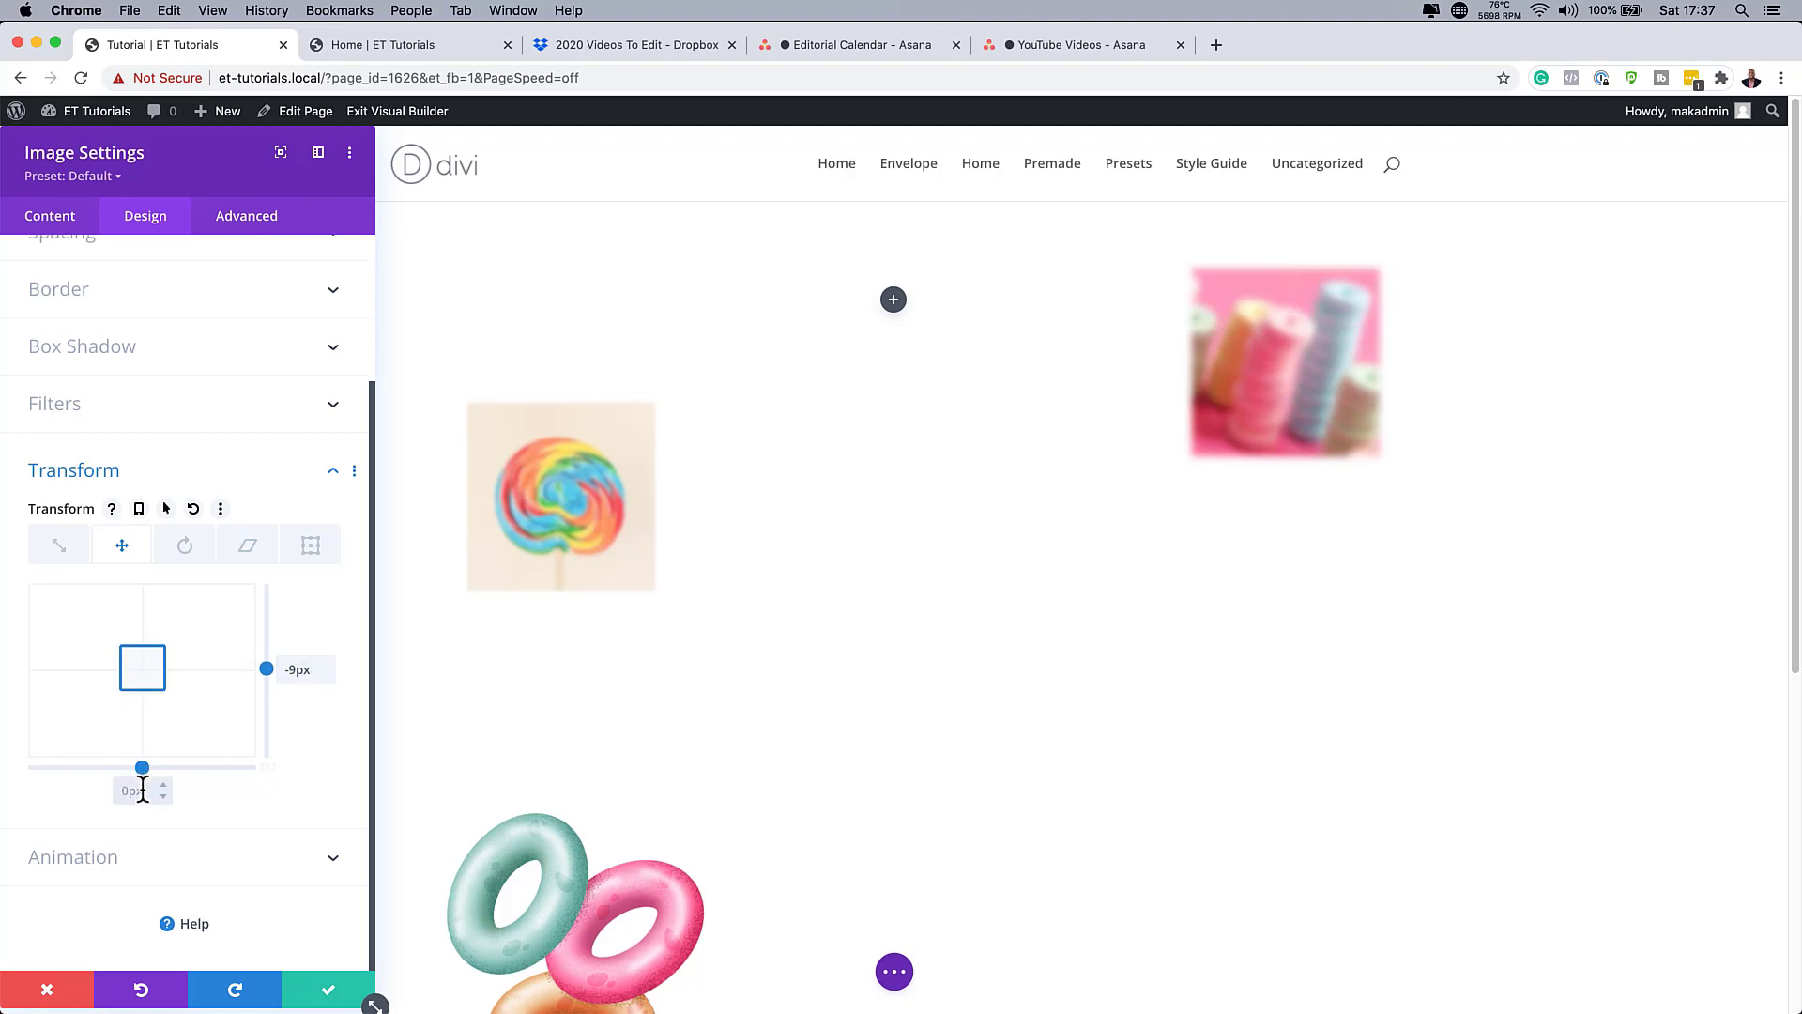
text(-30)
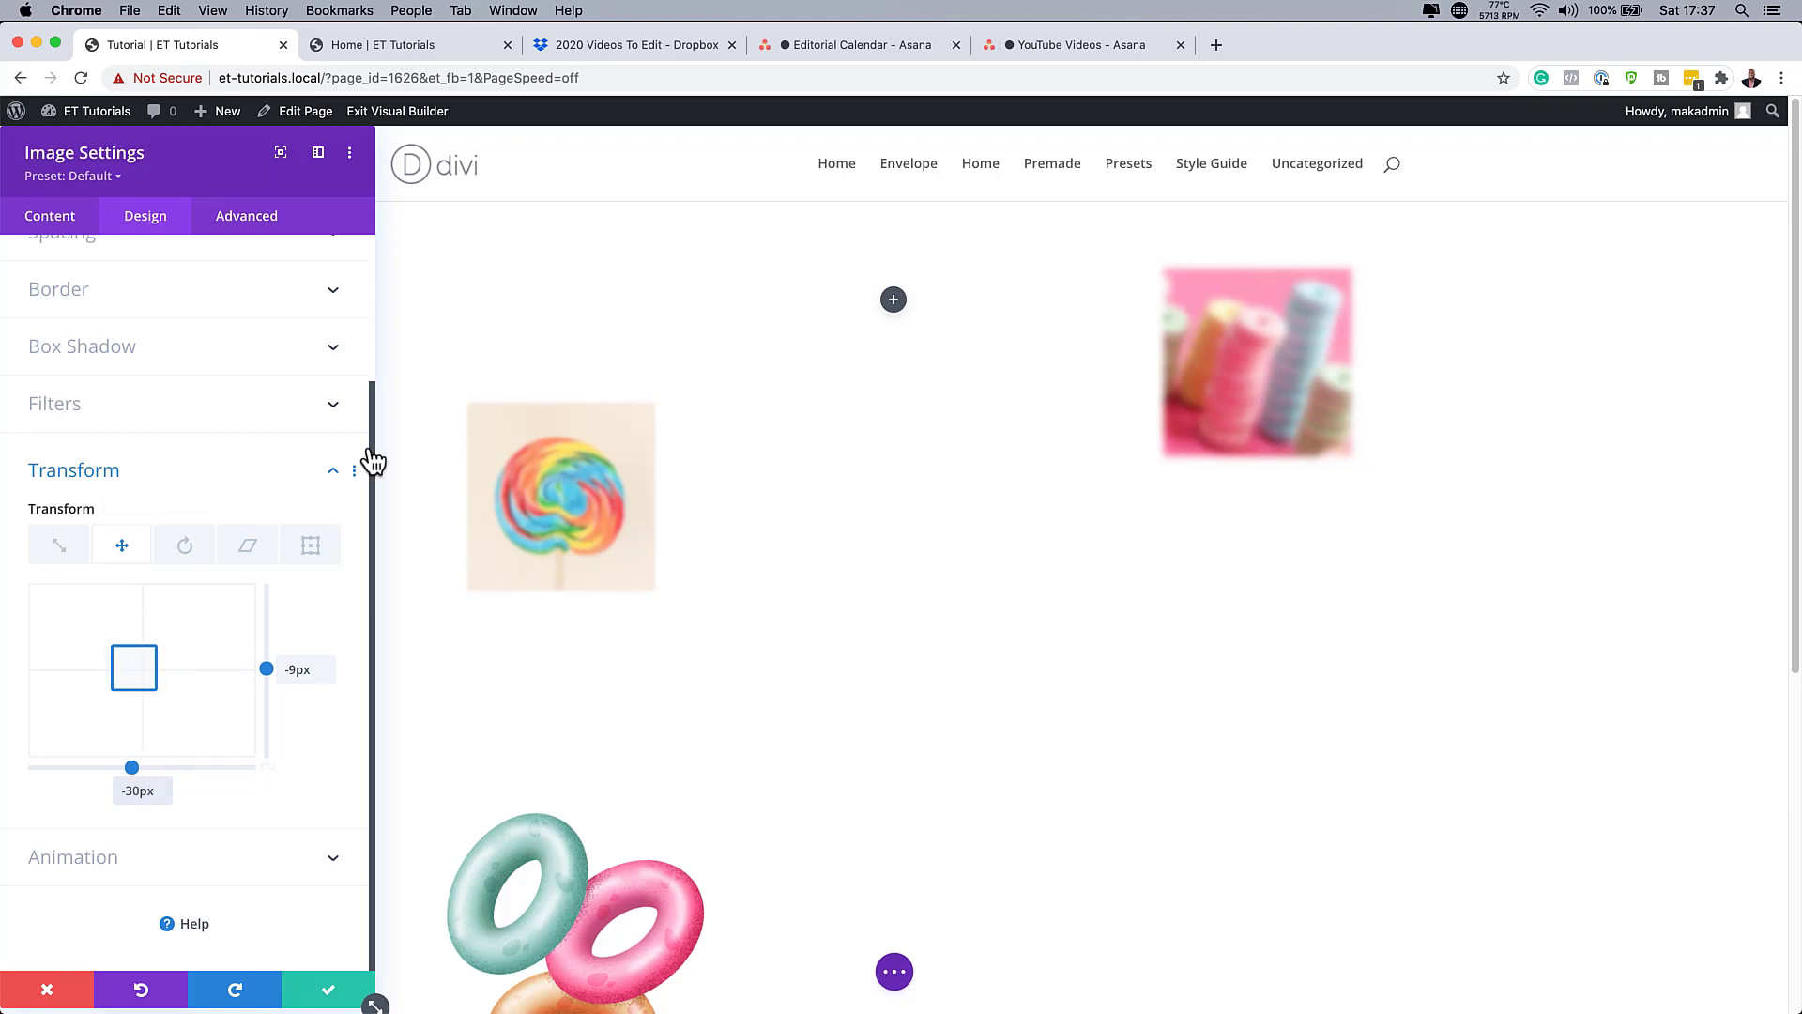
click(331, 993)
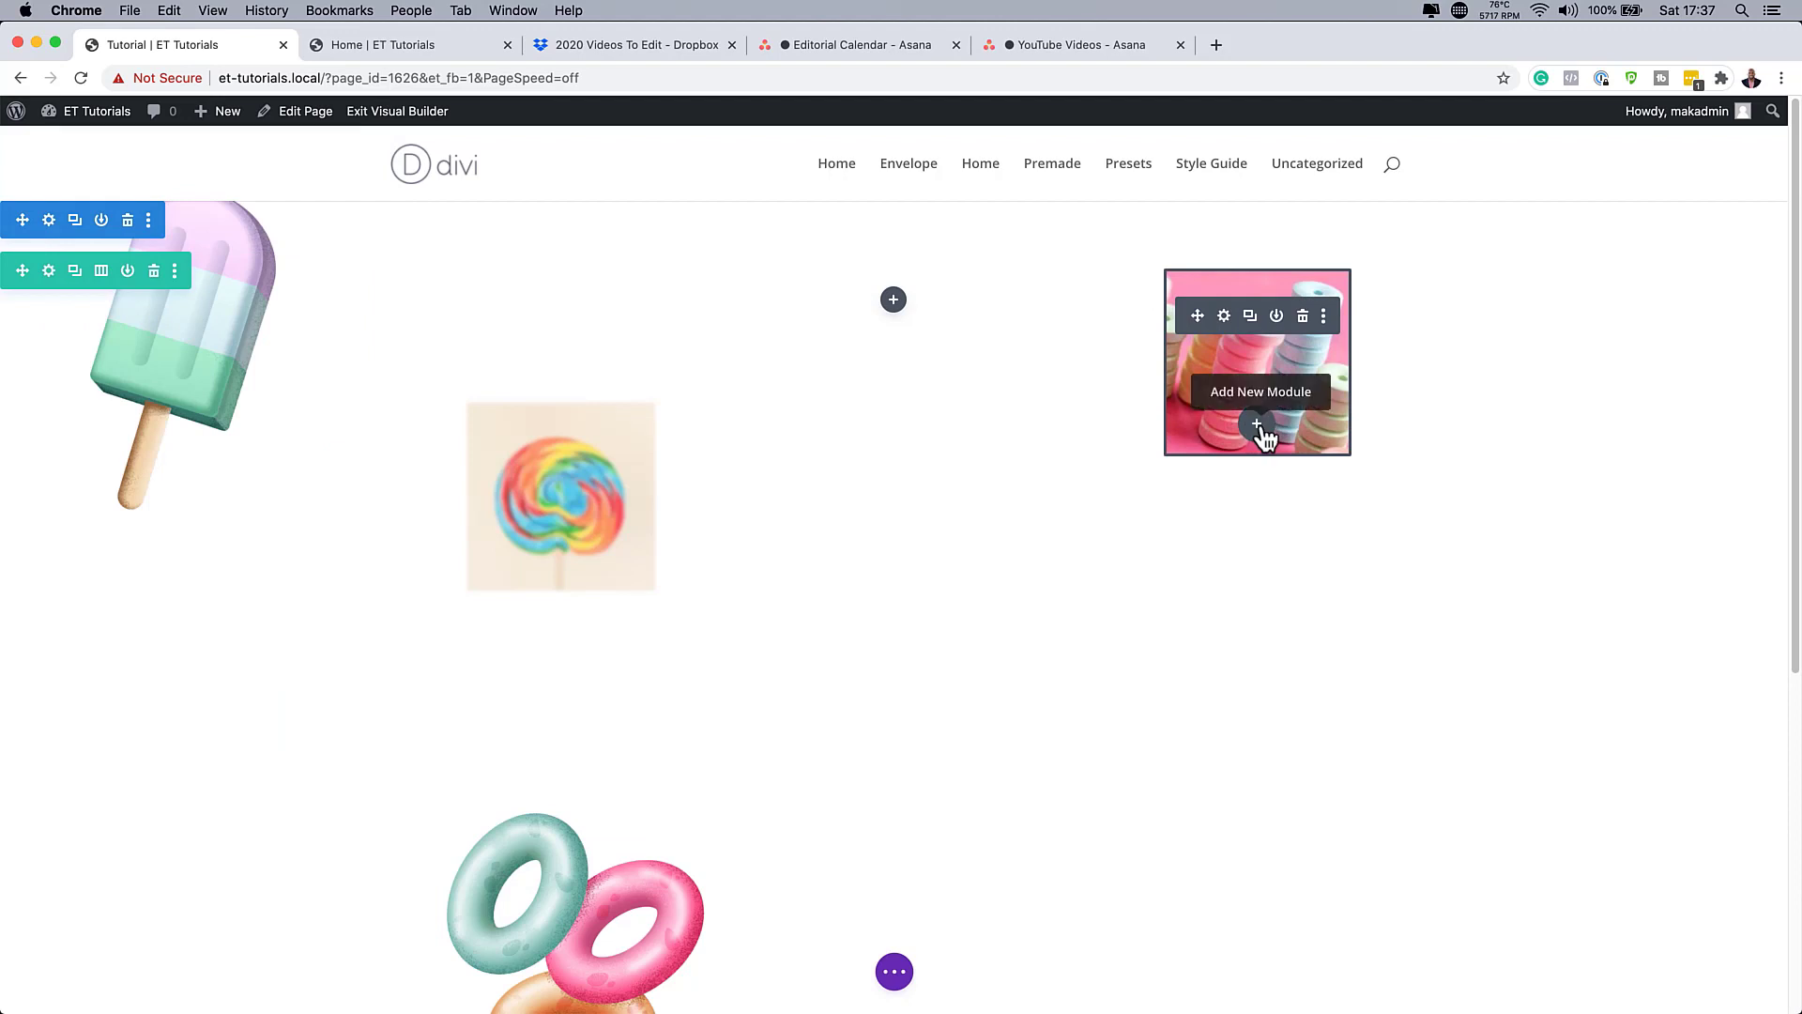
Add an Image module below the stacked candies using the chocolate bar picture from the media library.
click(1259, 427)
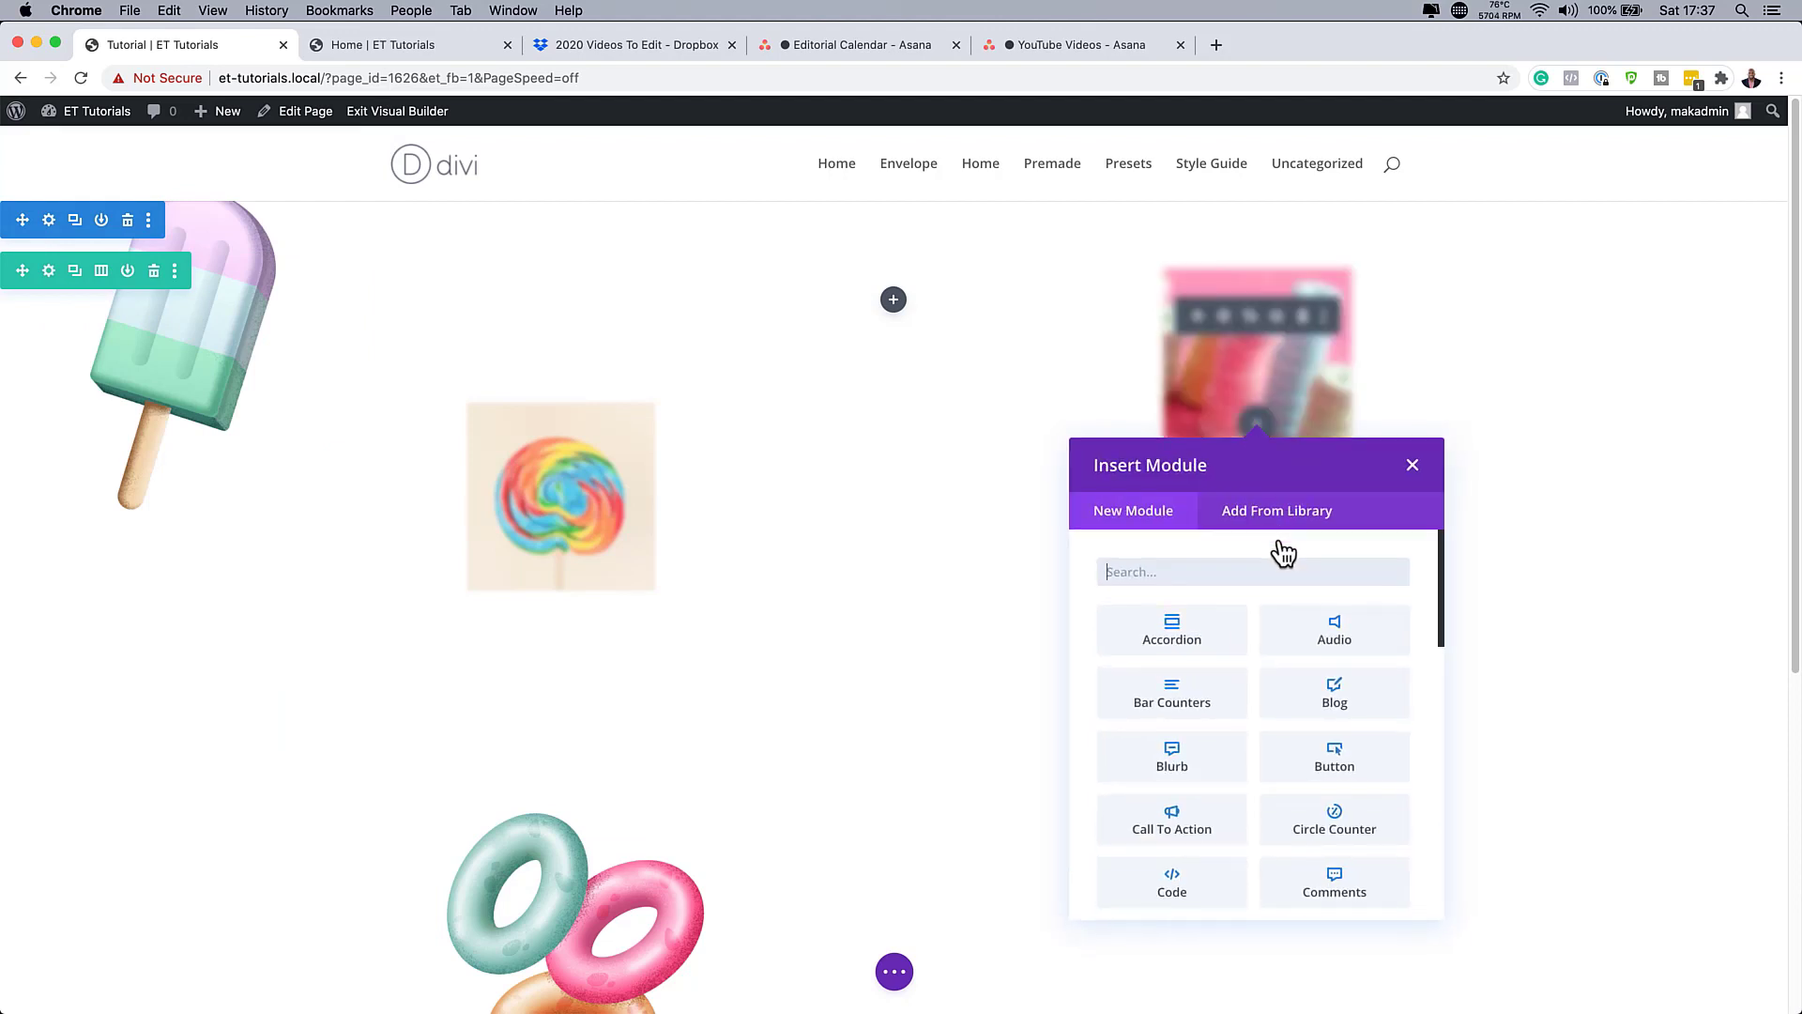
text(image)
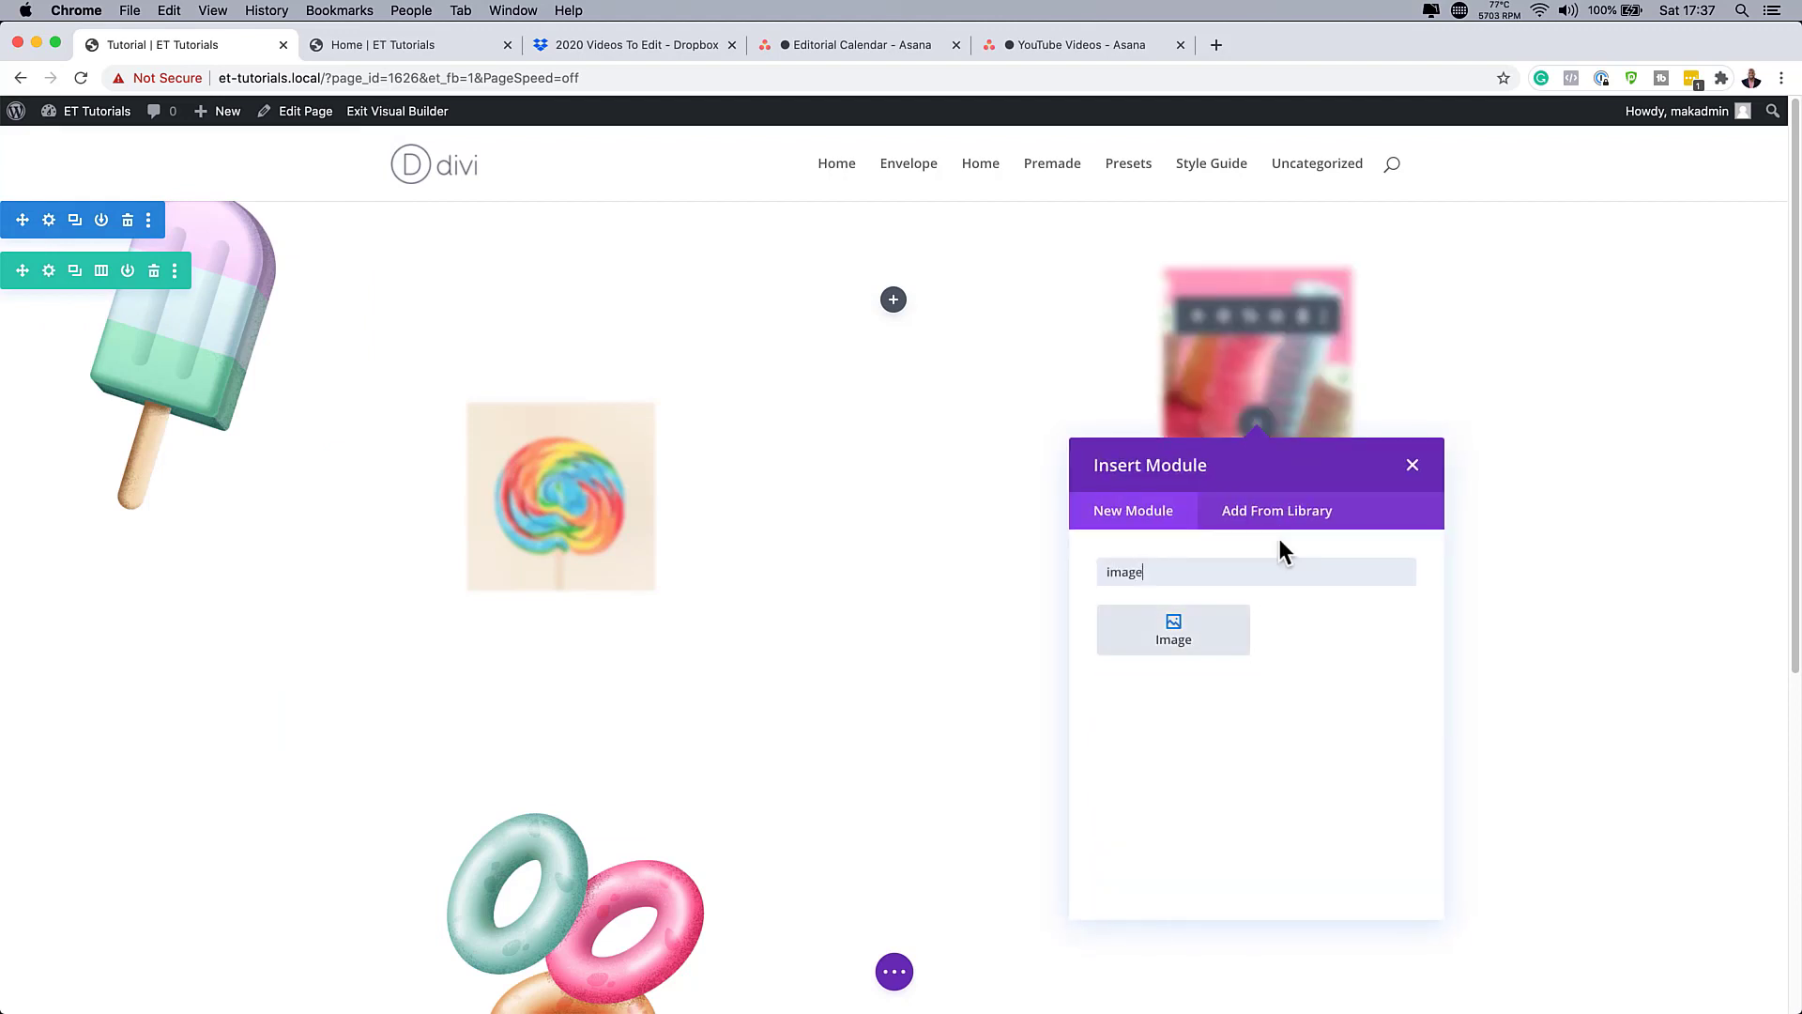
click(1205, 634)
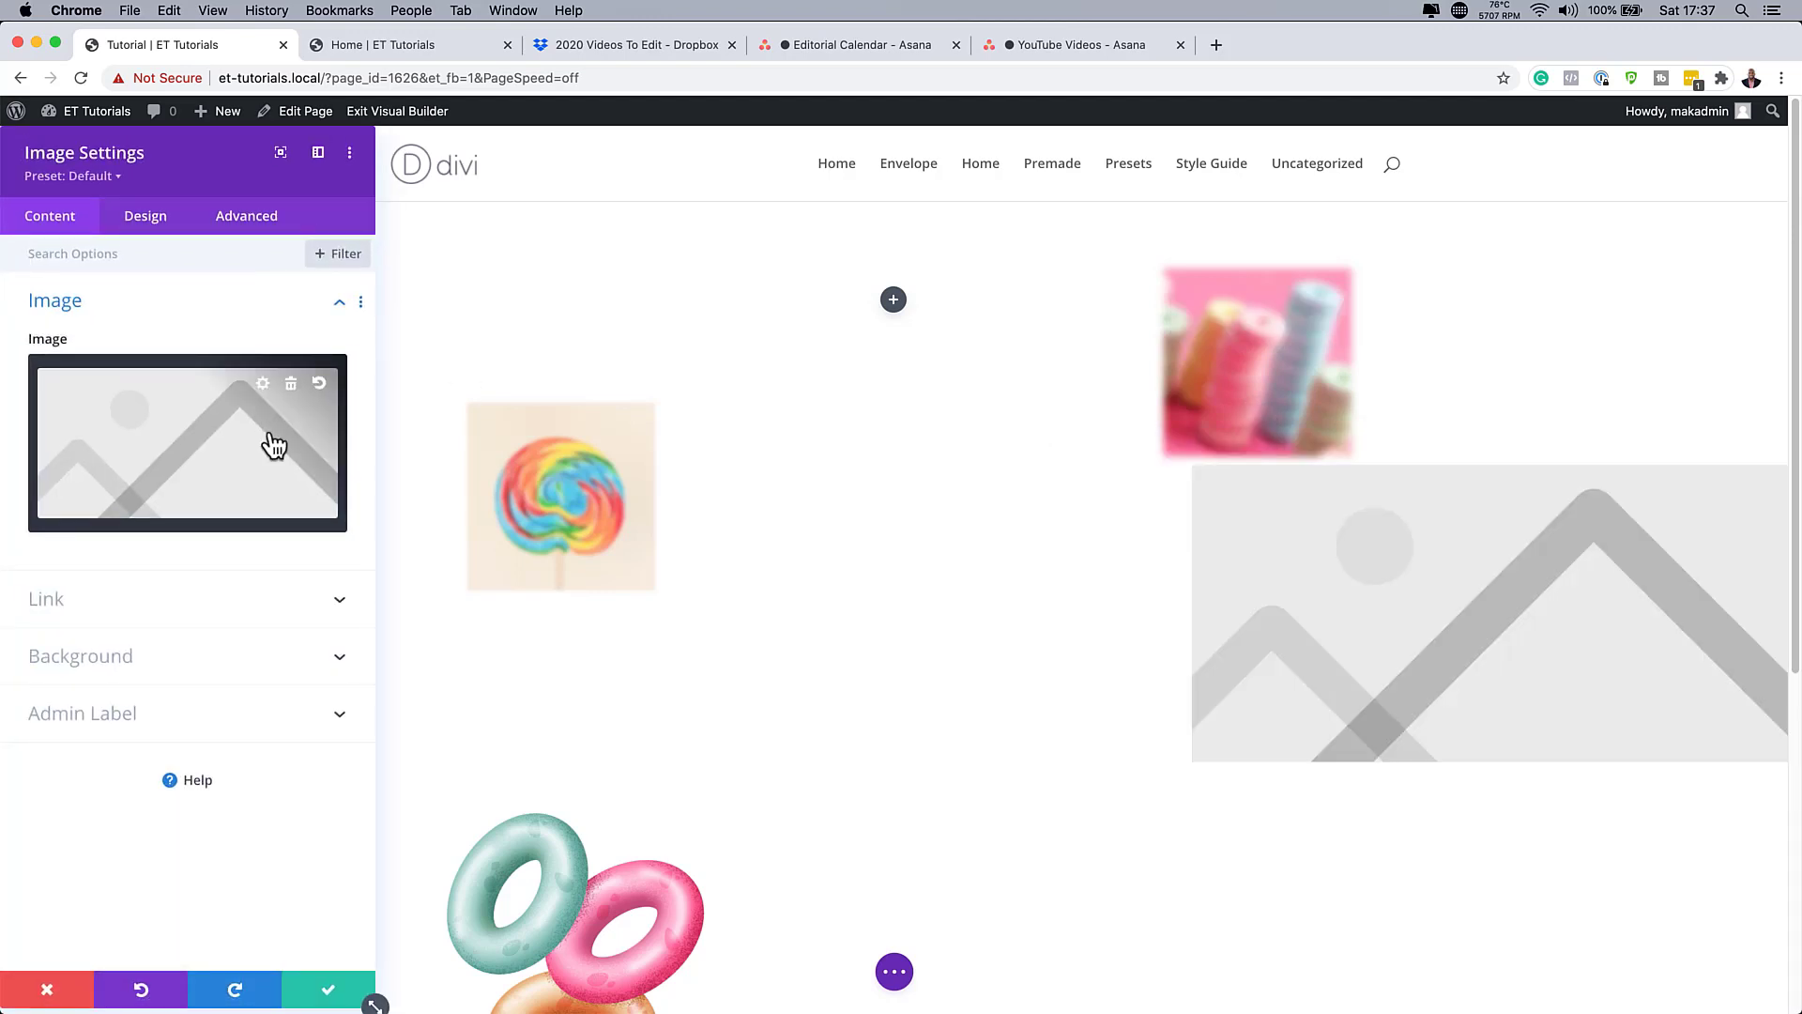
click(274, 445)
click(575, 370)
click(1699, 913)
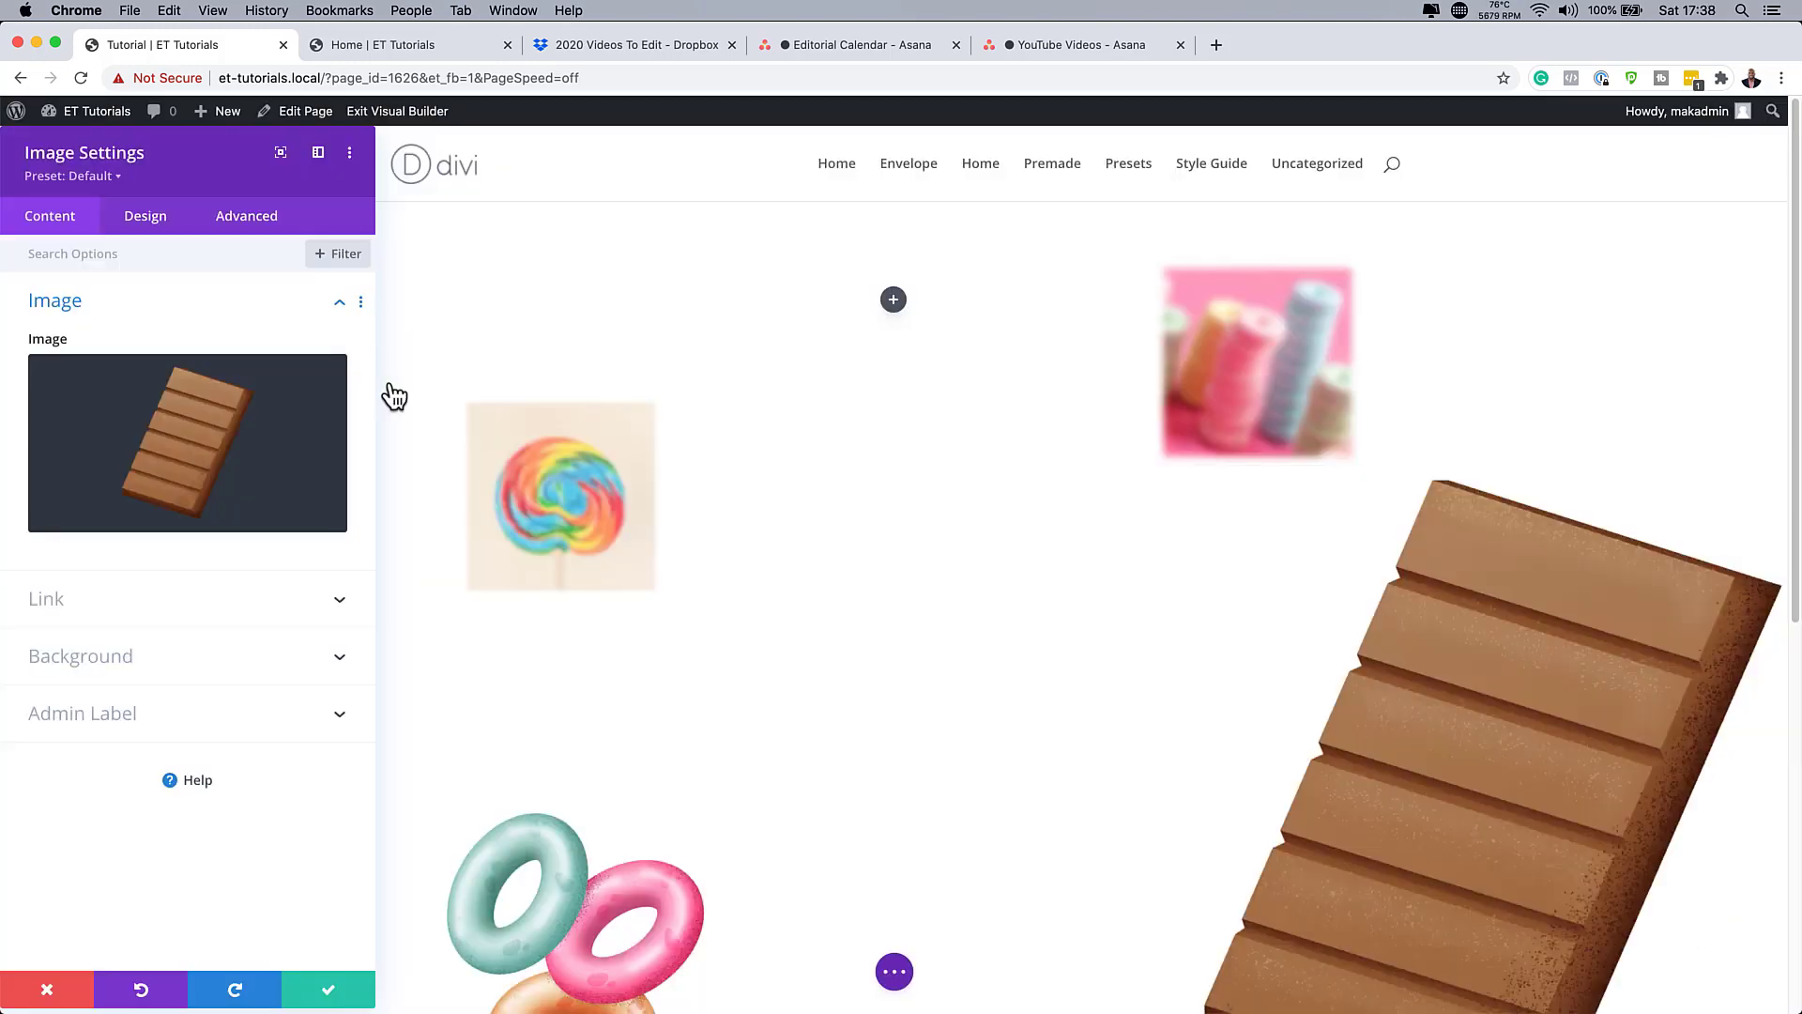
Set the chocolate bar image's width to 200px.
click(167, 223)
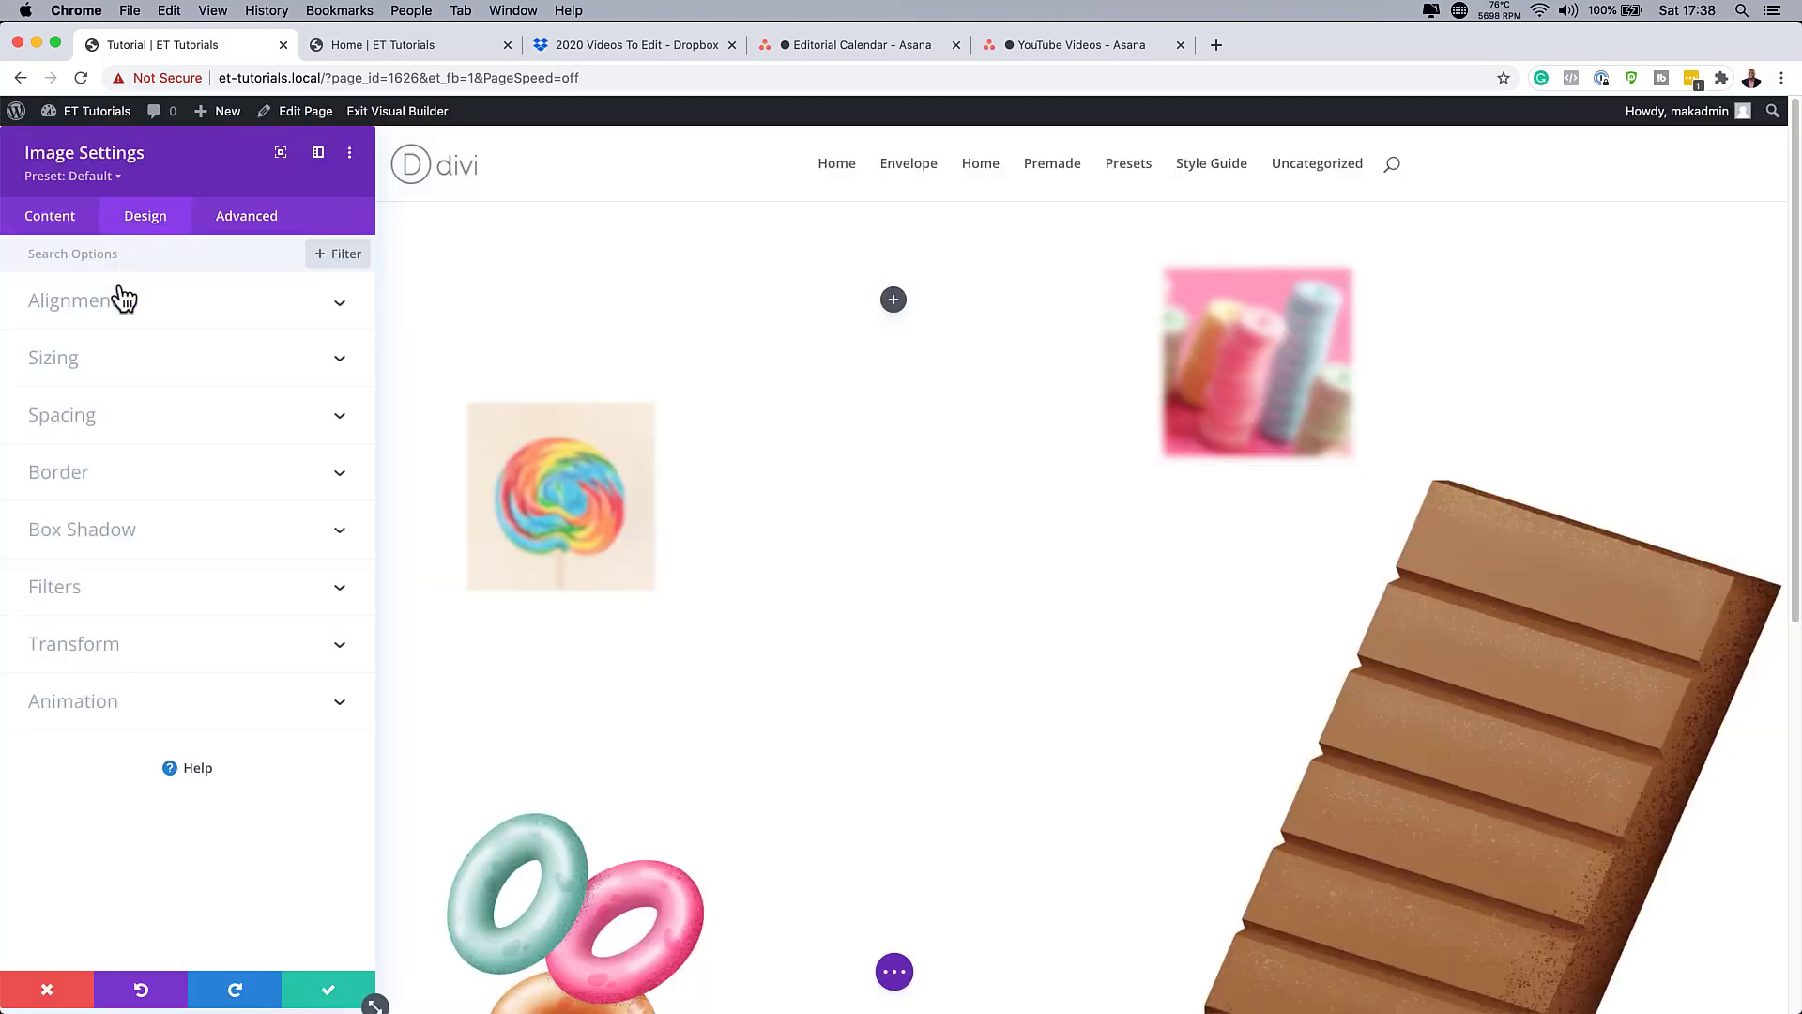
click(69, 366)
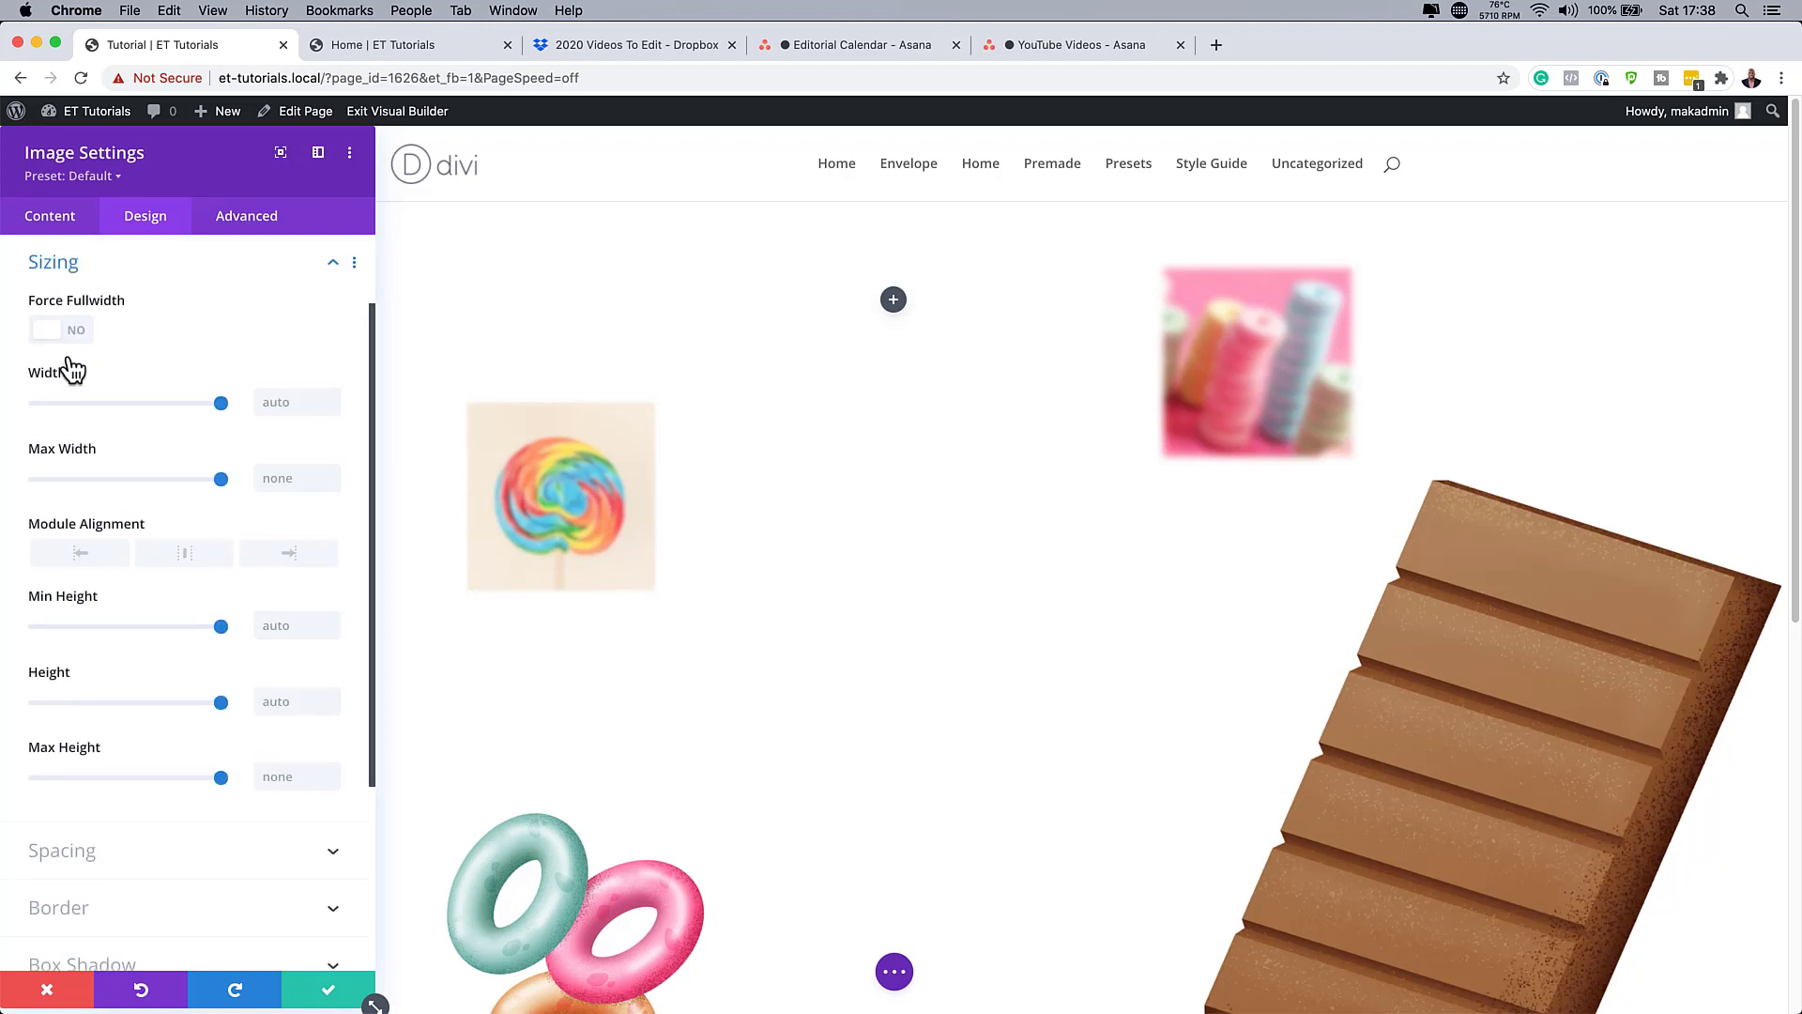
click(284, 401)
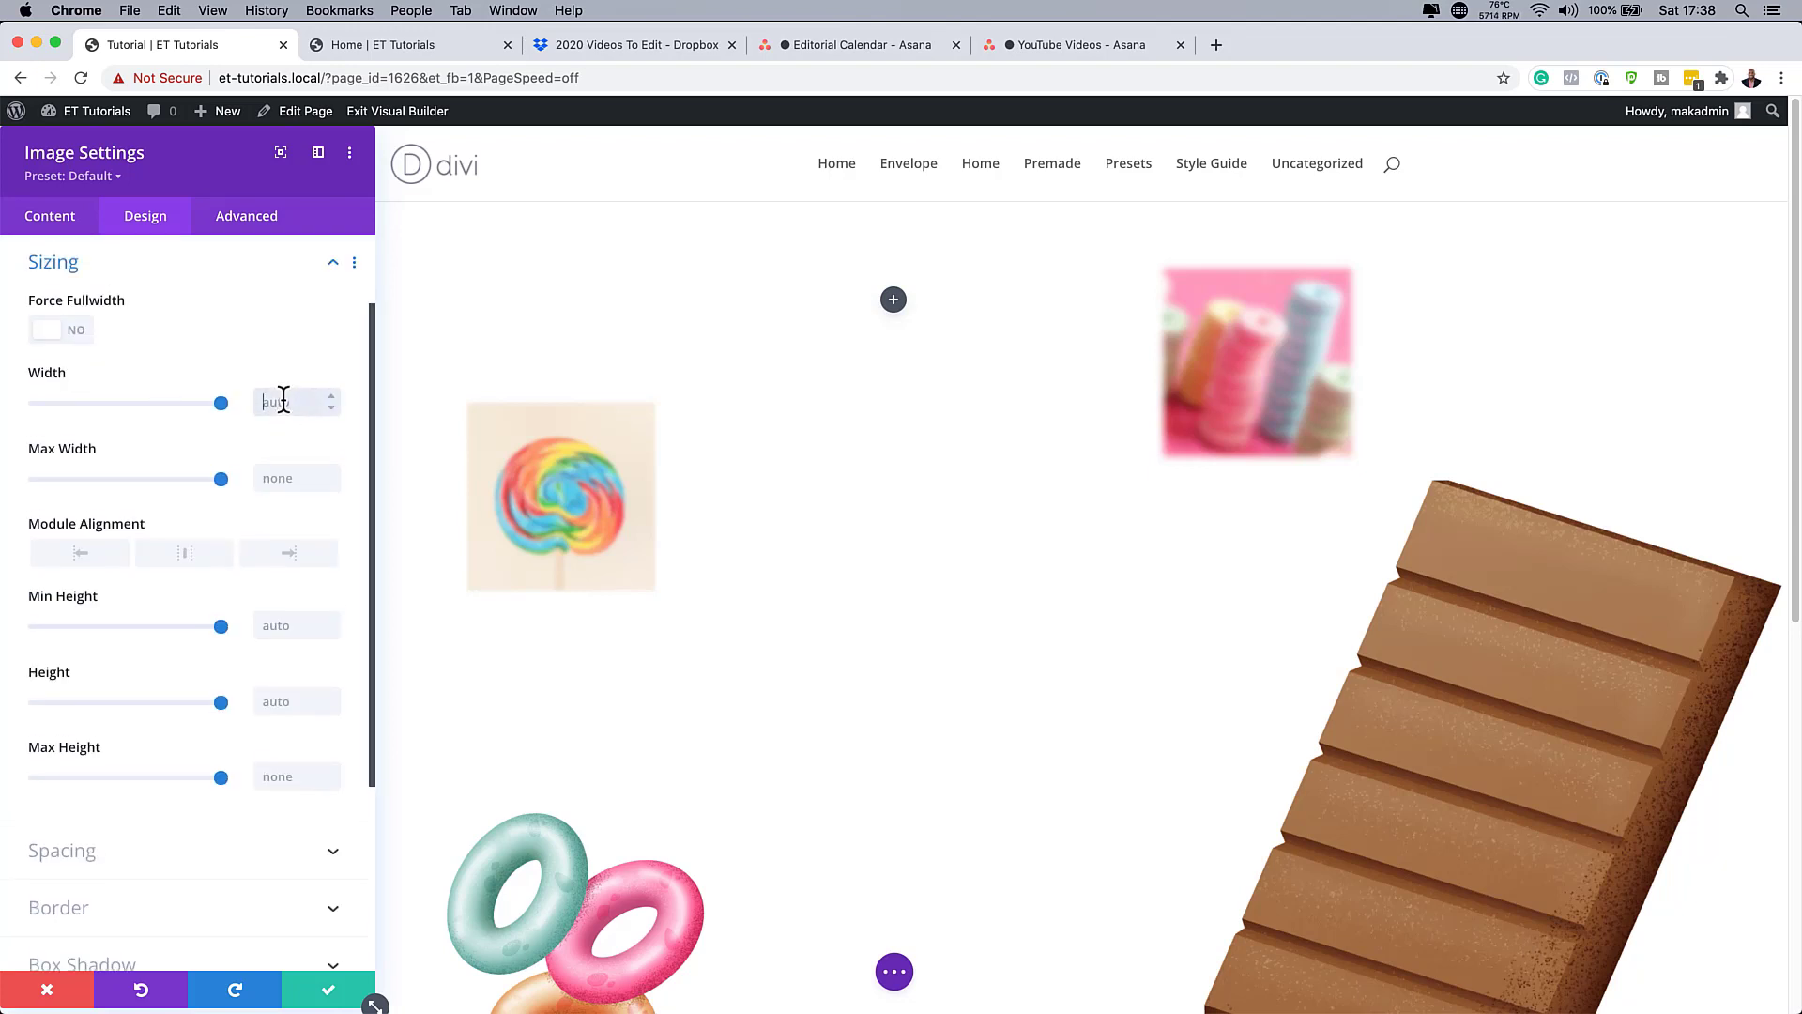
text(200px)
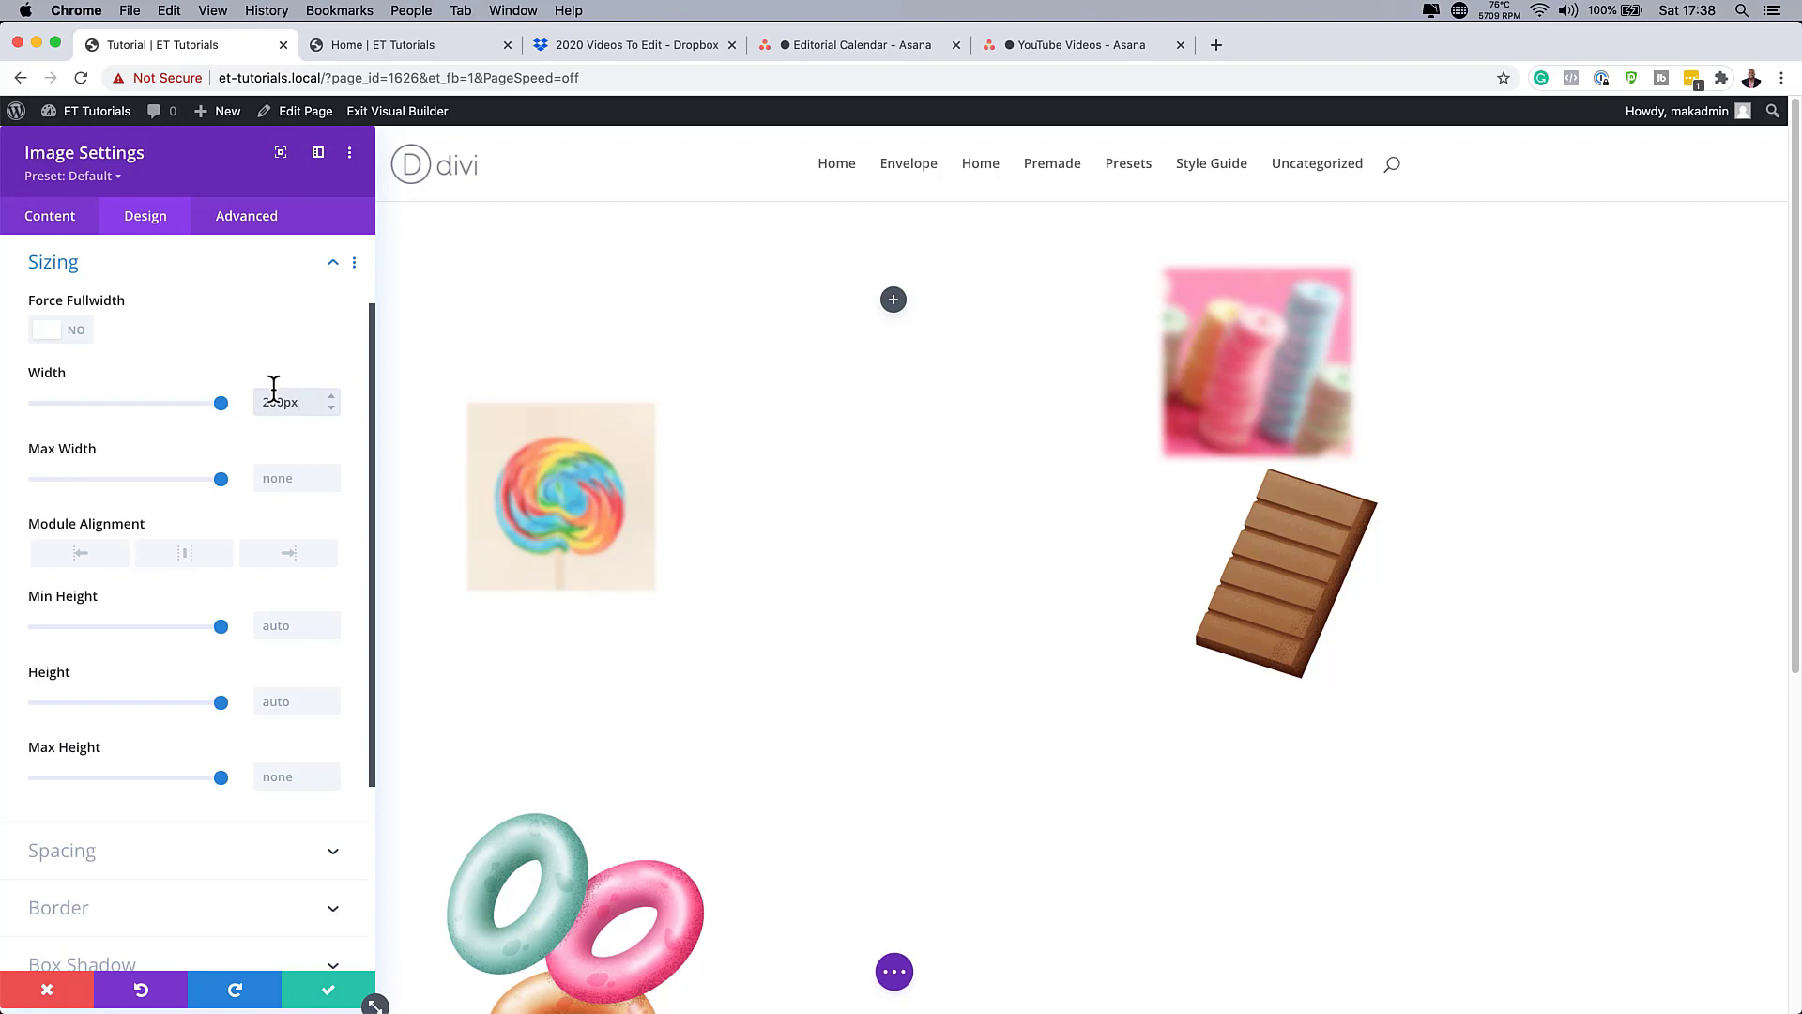
scroll(302, 533, down, 1)
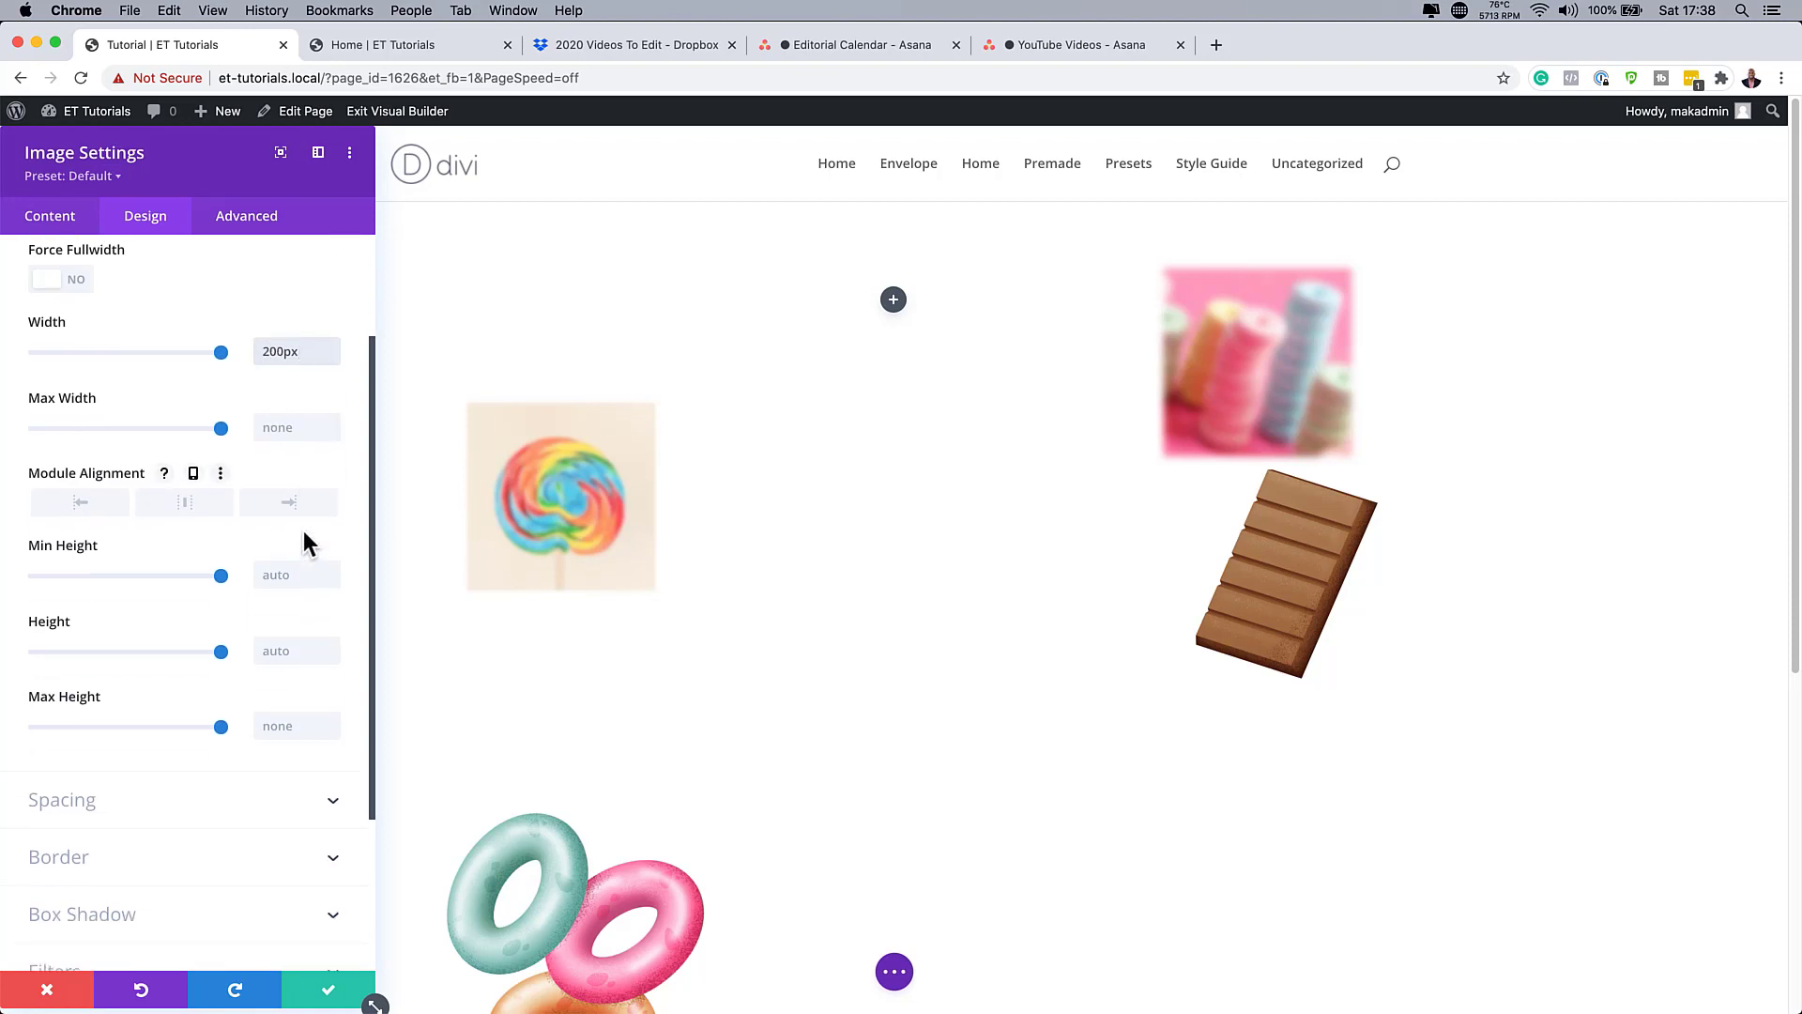
Give the chocolate bar image a Fixed position anchored at the bottom-right location.
scroll(253, 240, up, 3)
click(248, 218)
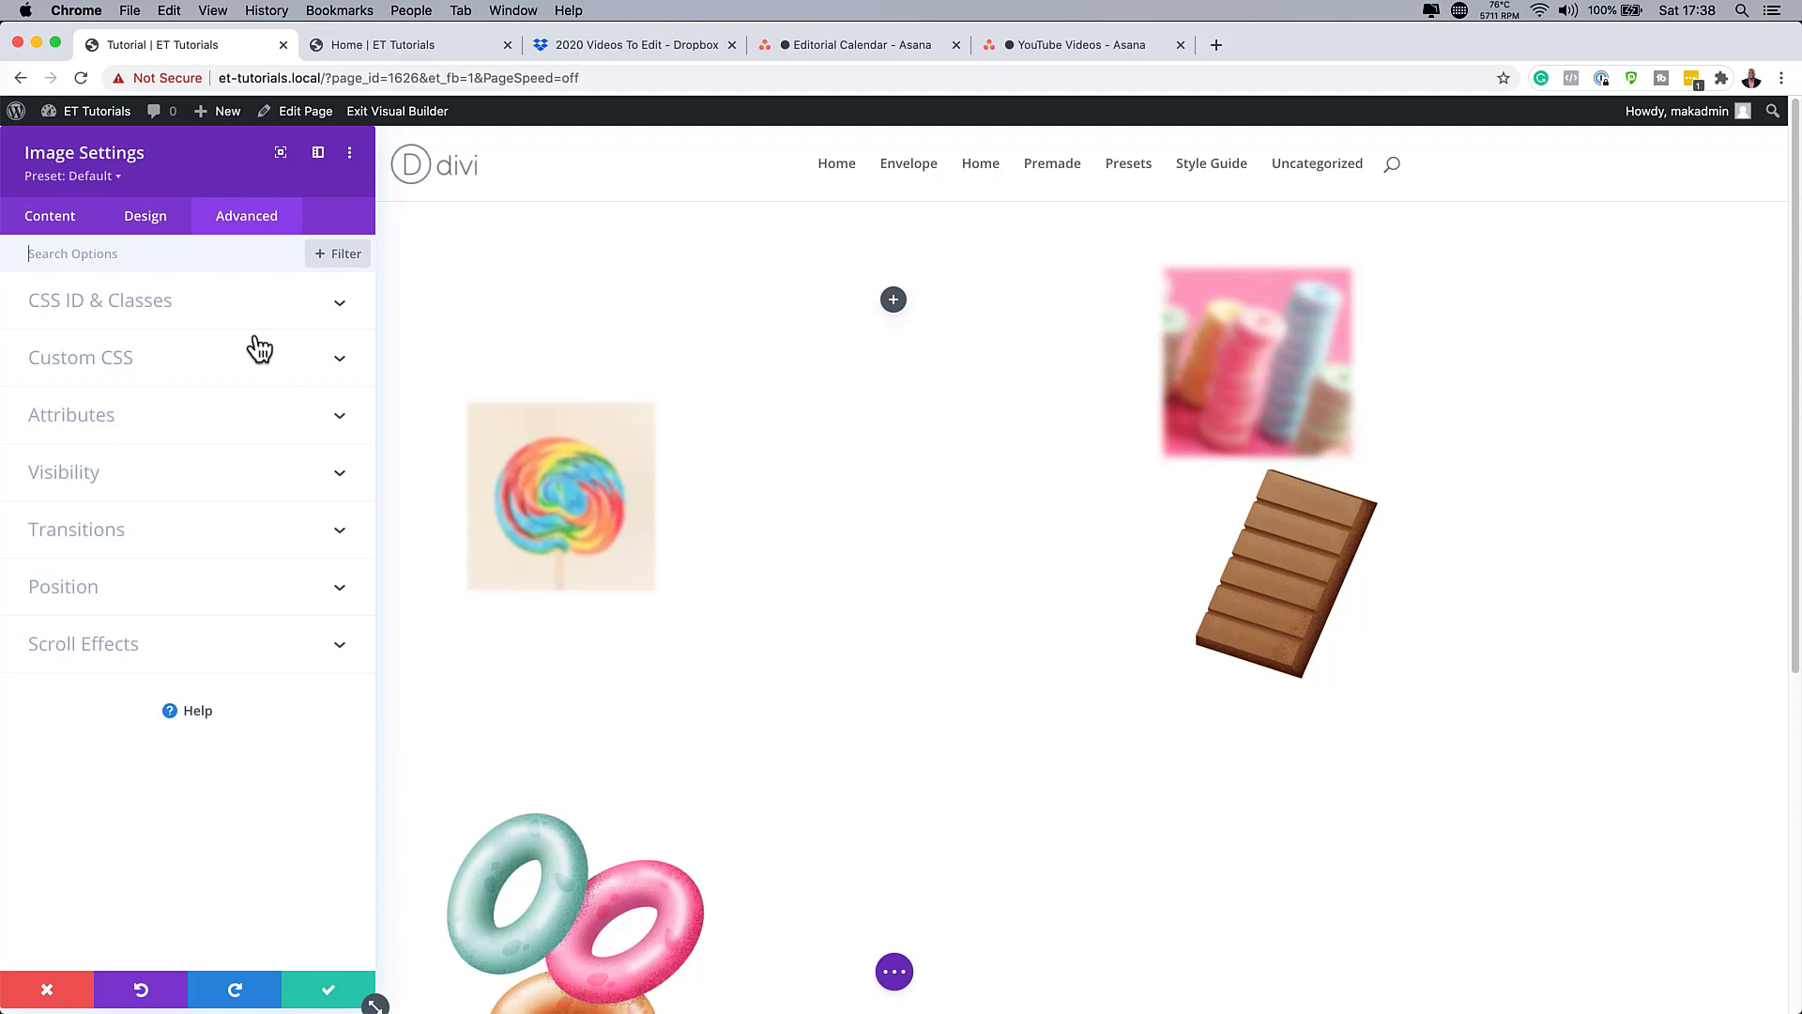
click(178, 602)
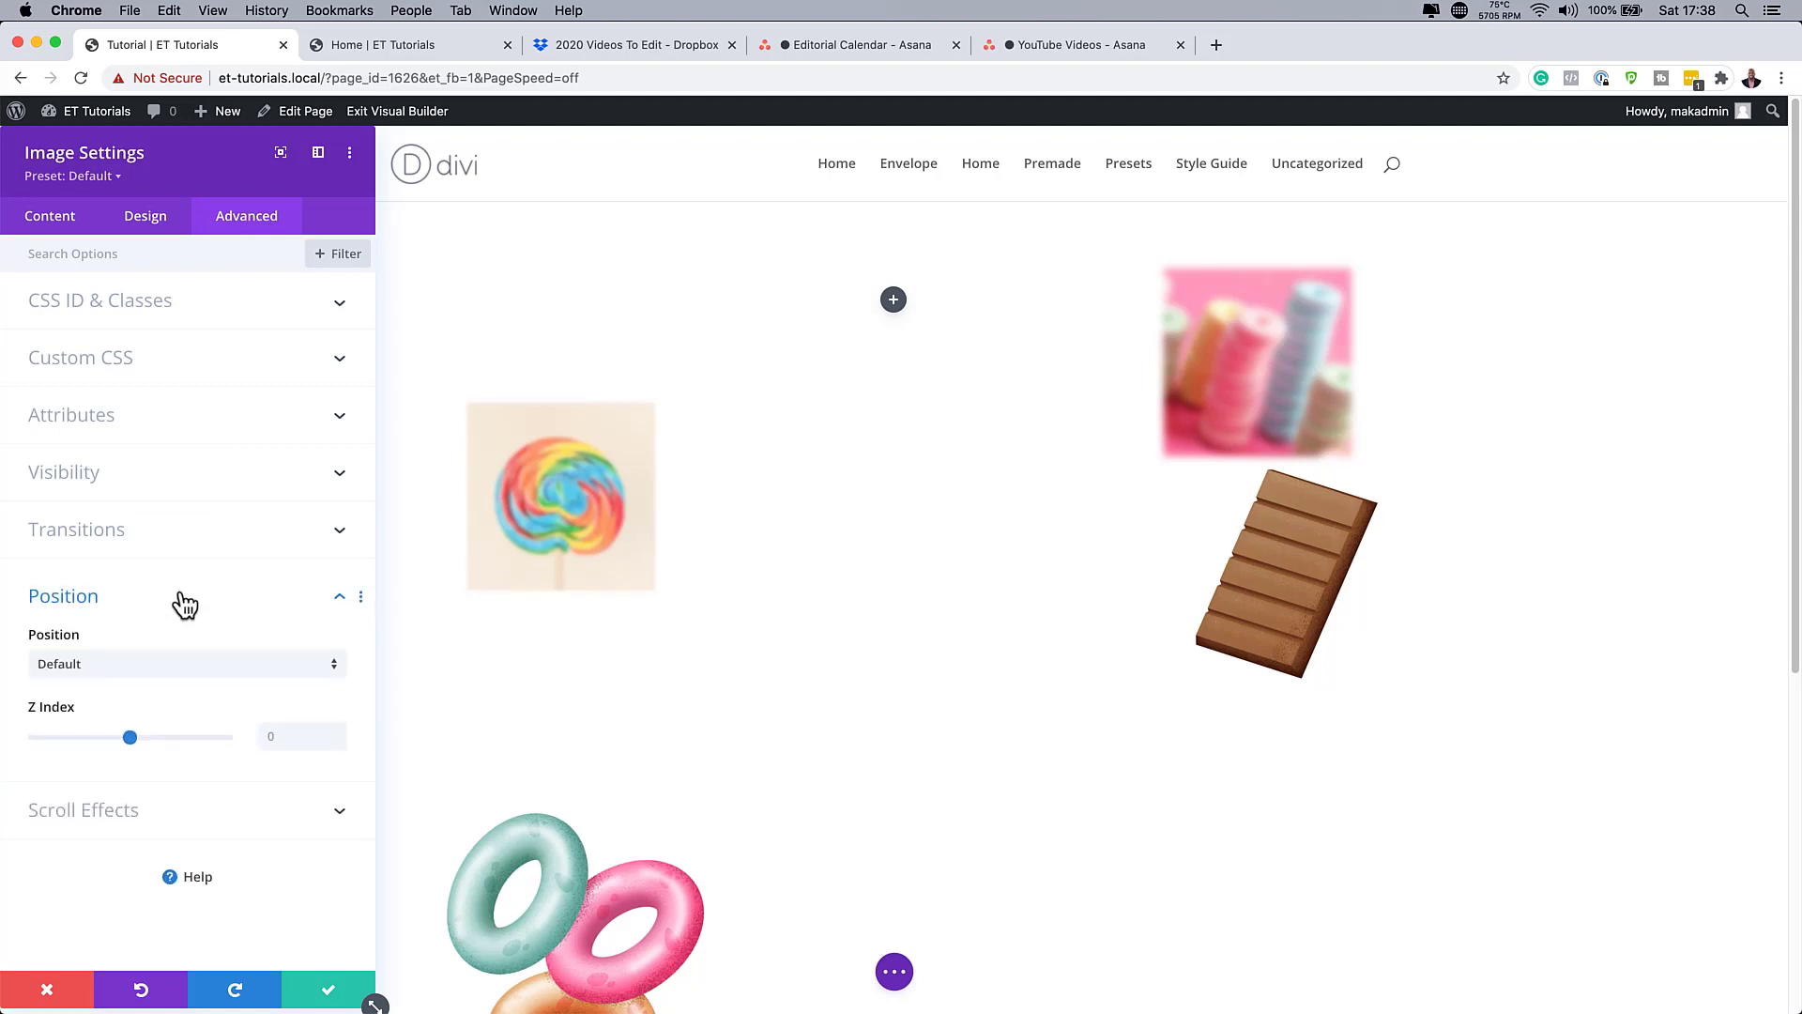
click(179, 682)
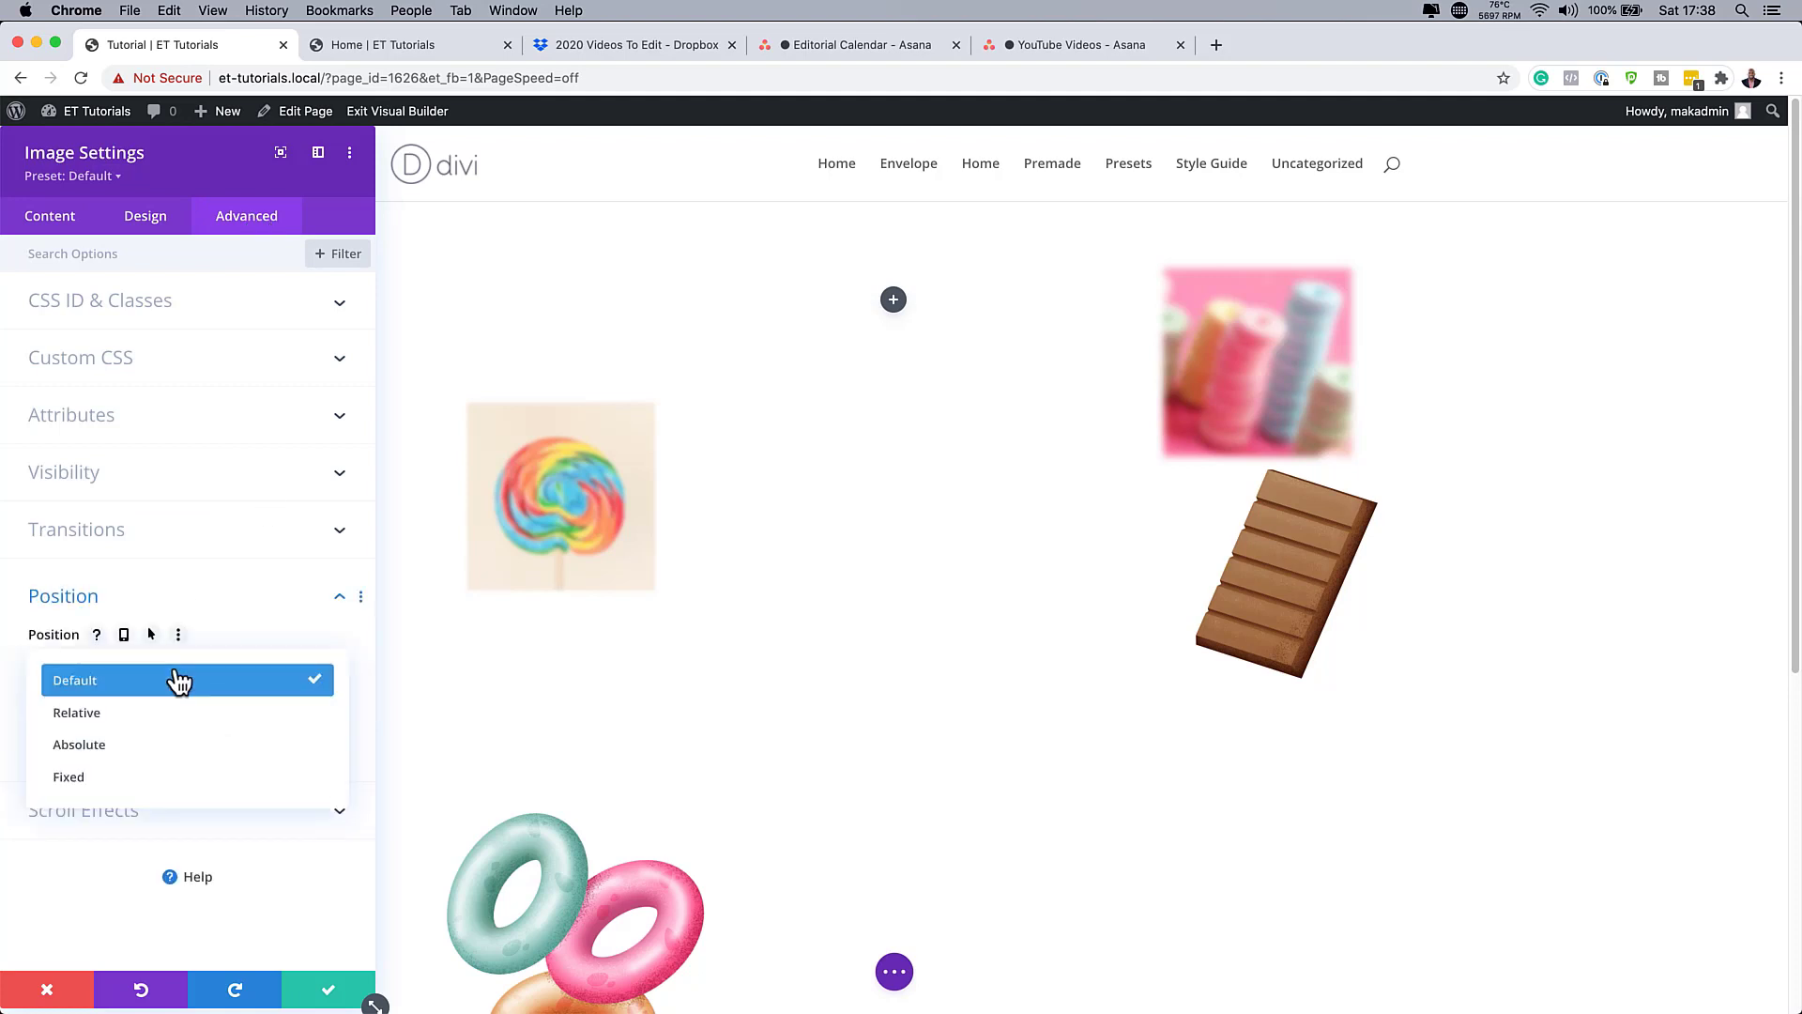
click(147, 788)
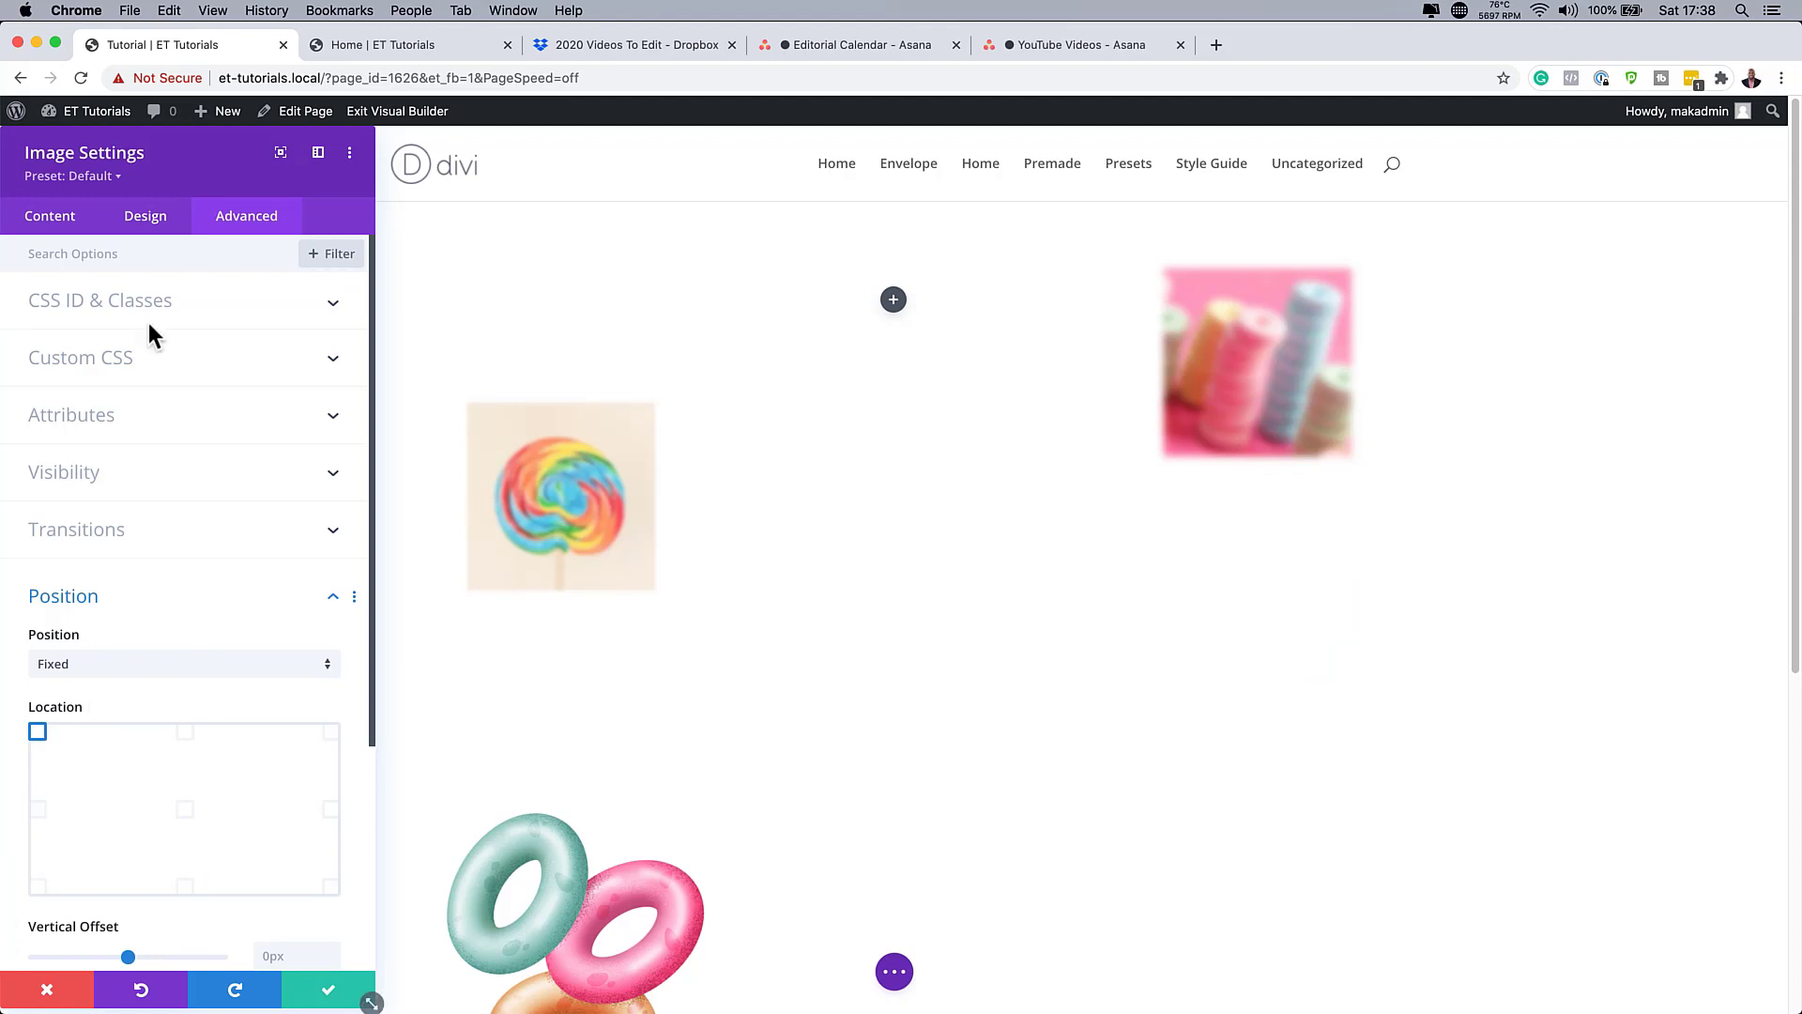
click(330, 886)
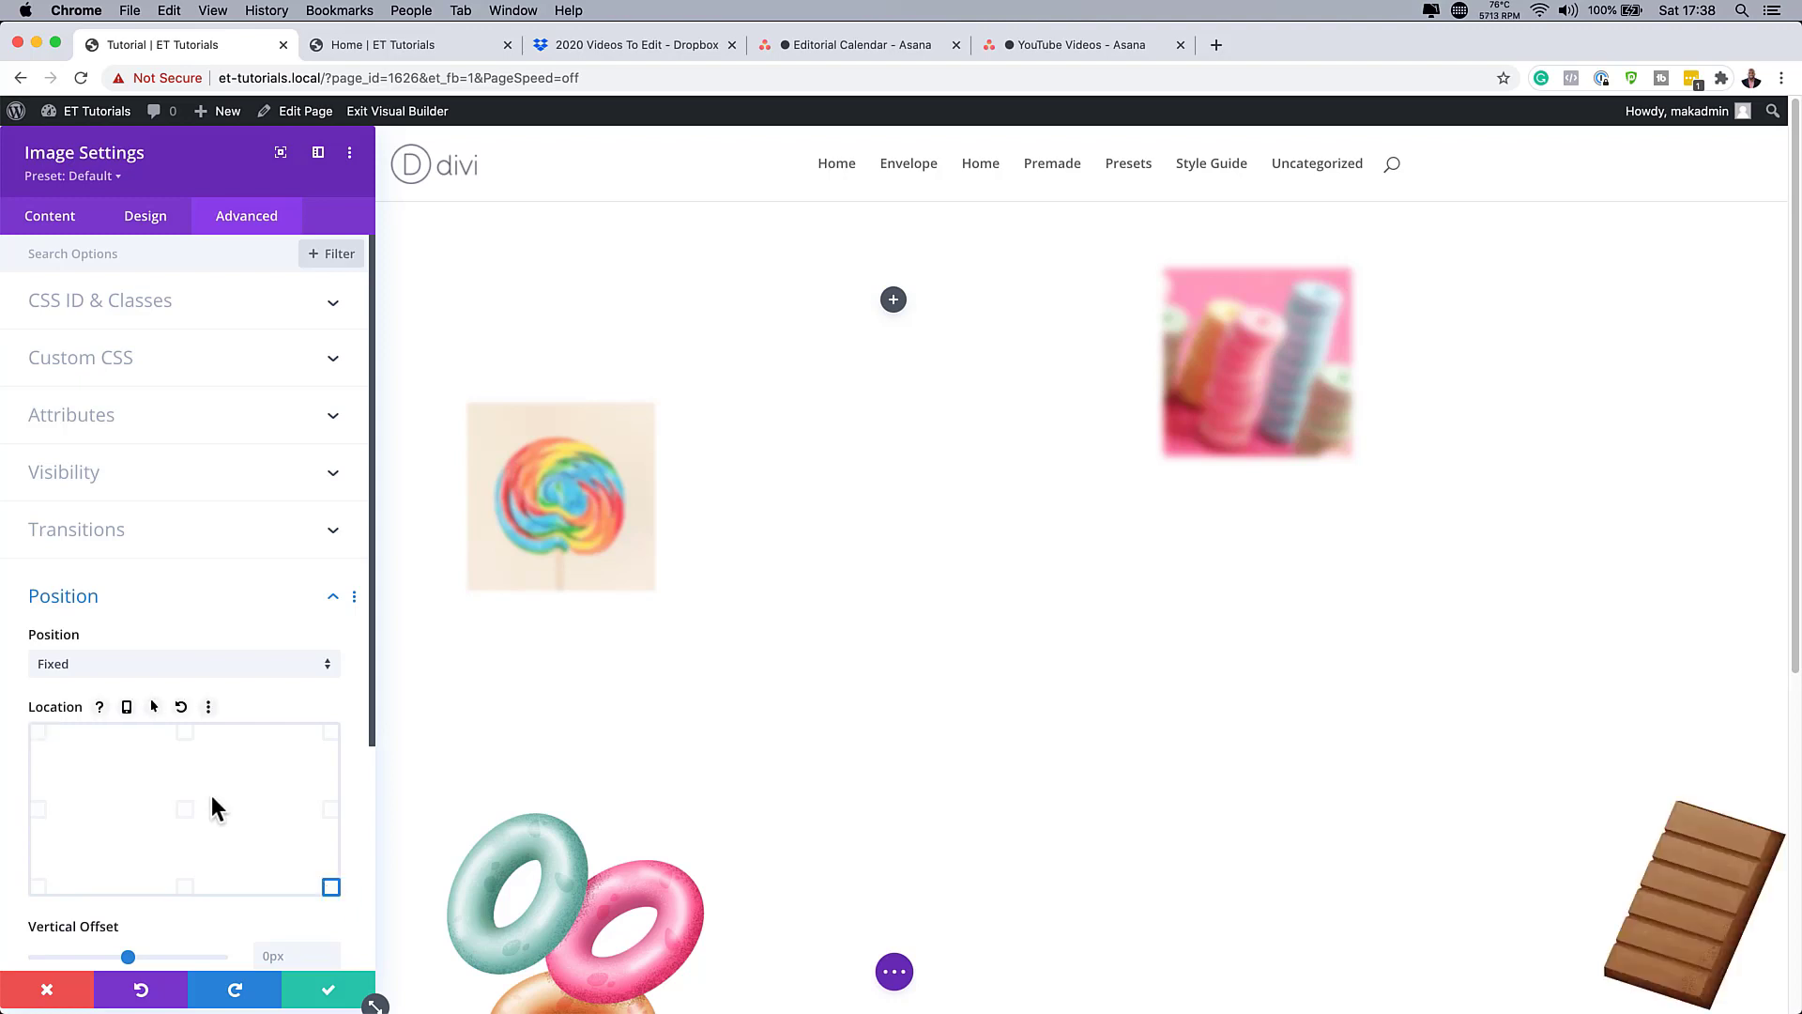
Offset the chocolate bar image by 7% vertically and 5% horizontally, and save the module settings.
scroll(211, 796, down, 2)
scroll(211, 796, down, 2)
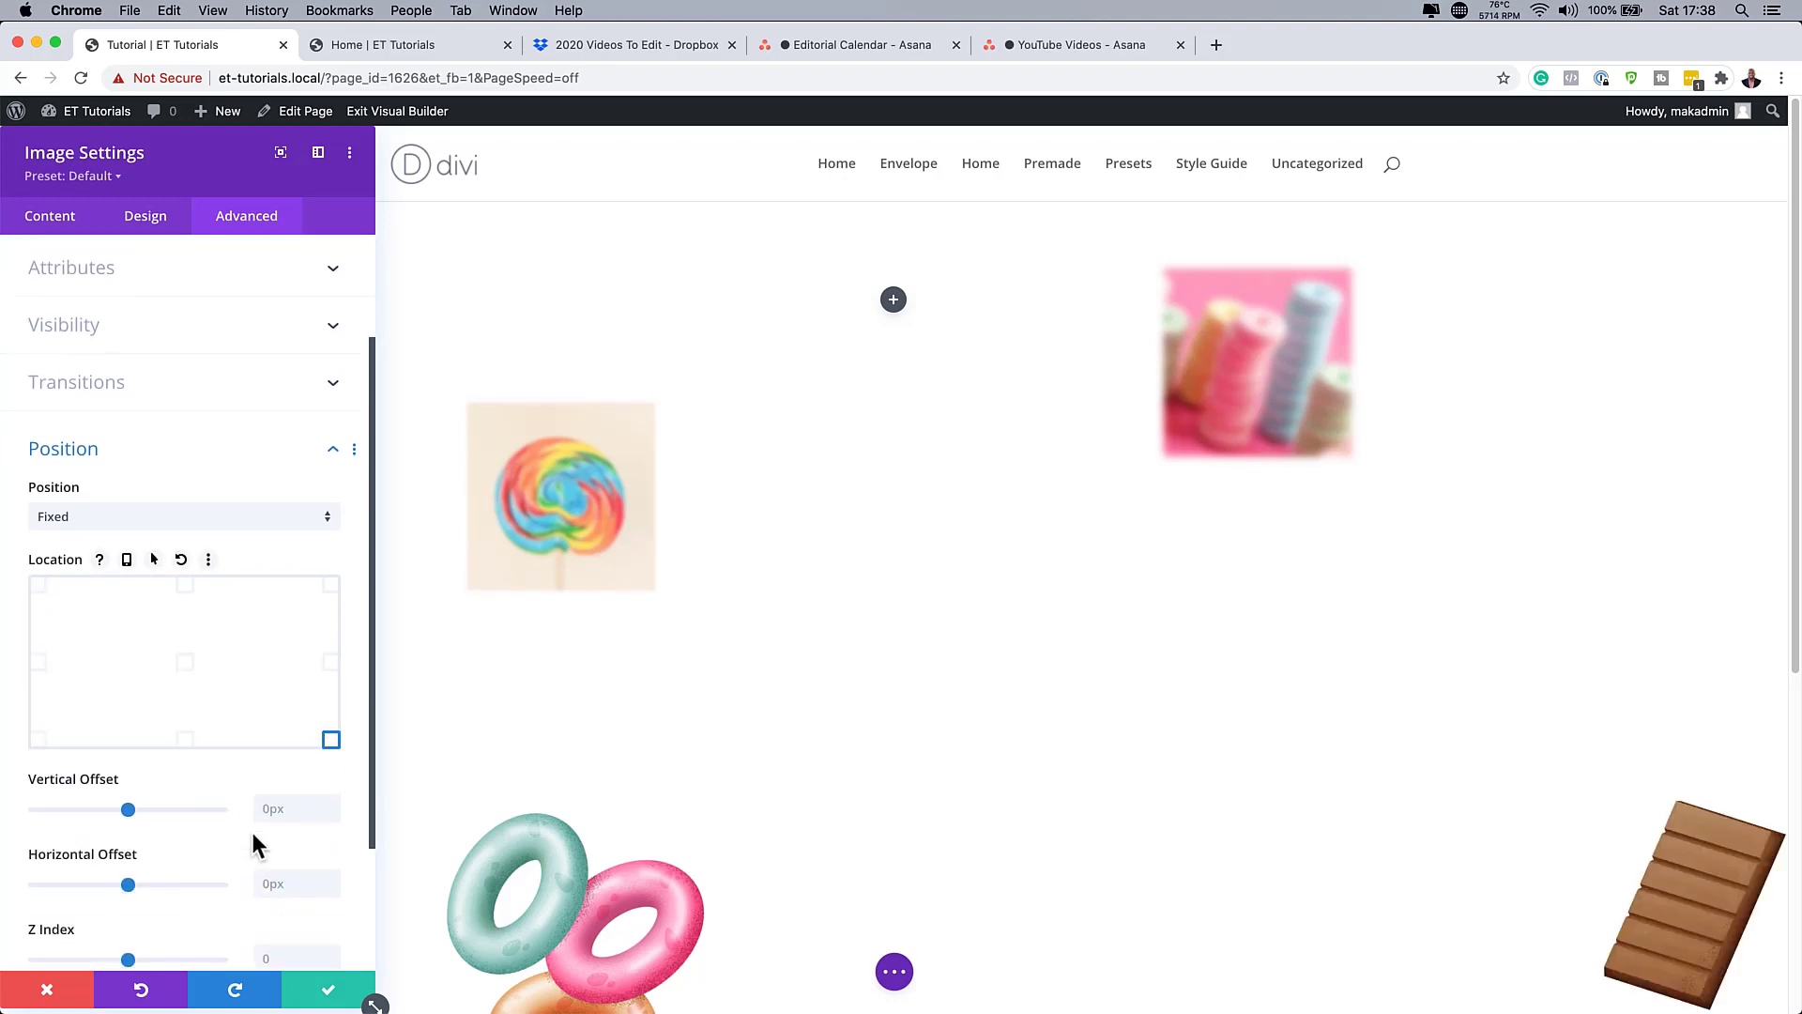
click(296, 811)
text(7%)
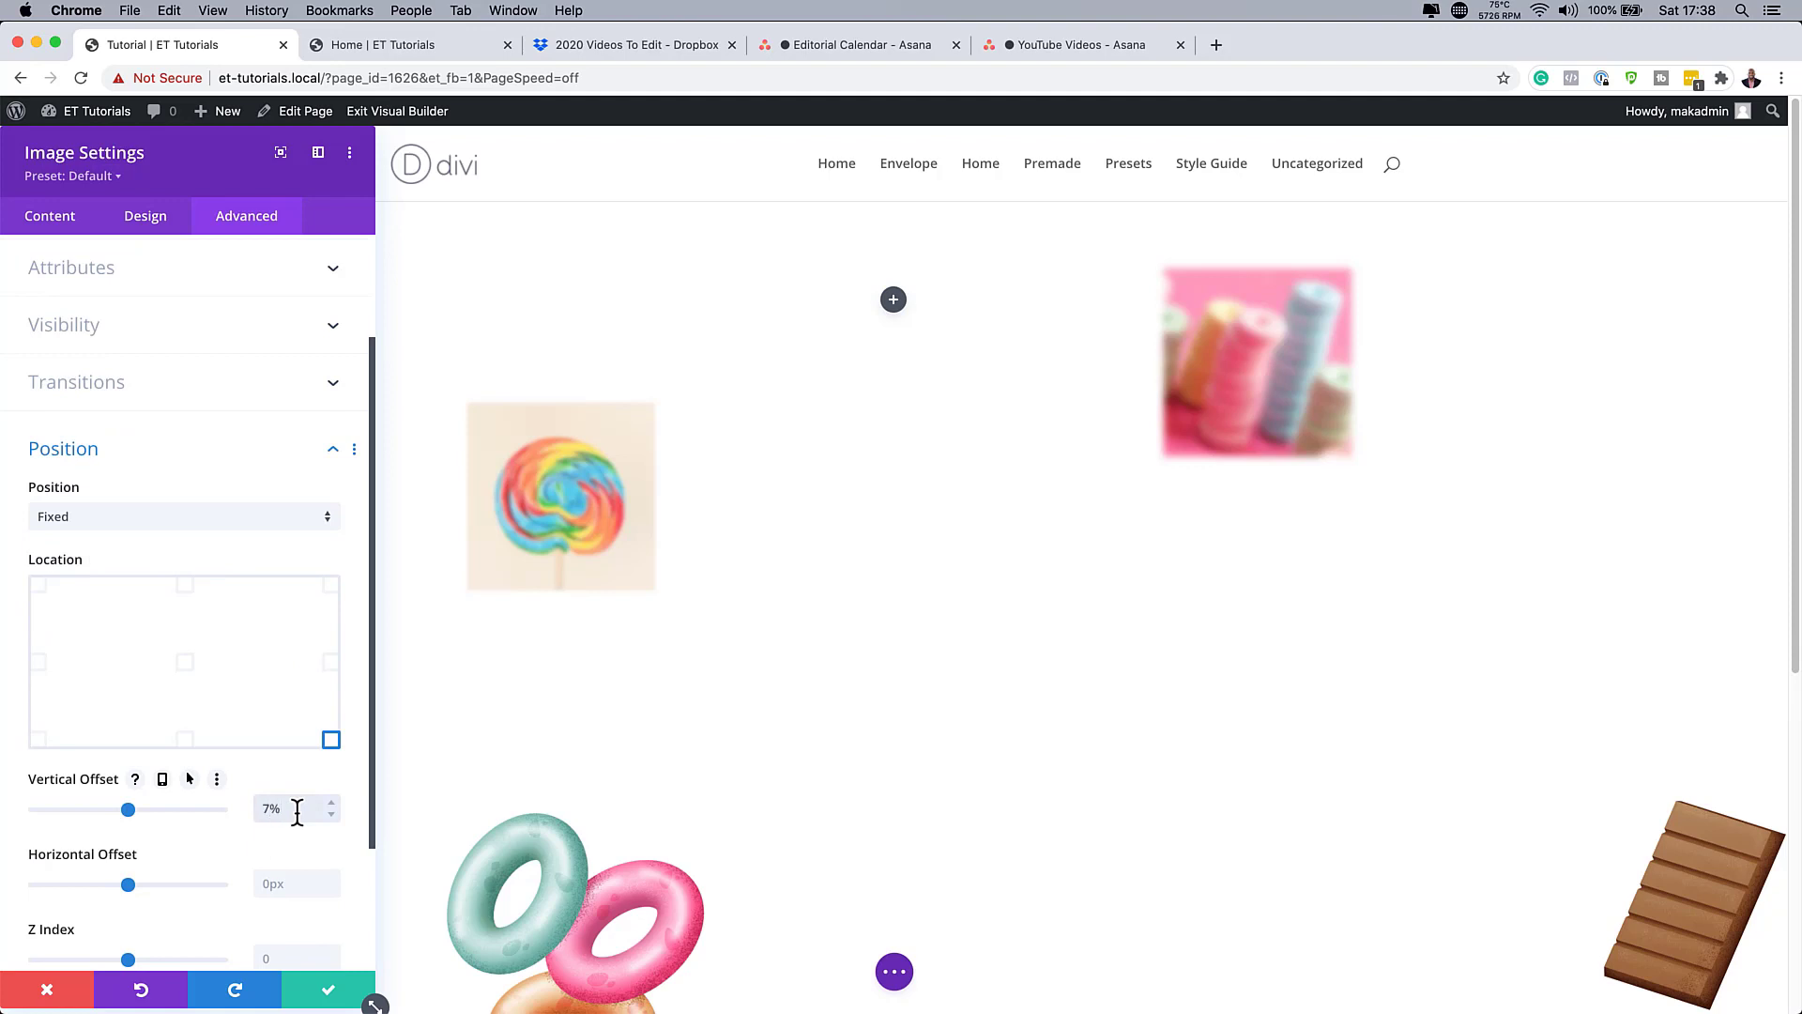
click(293, 882)
text(5%)
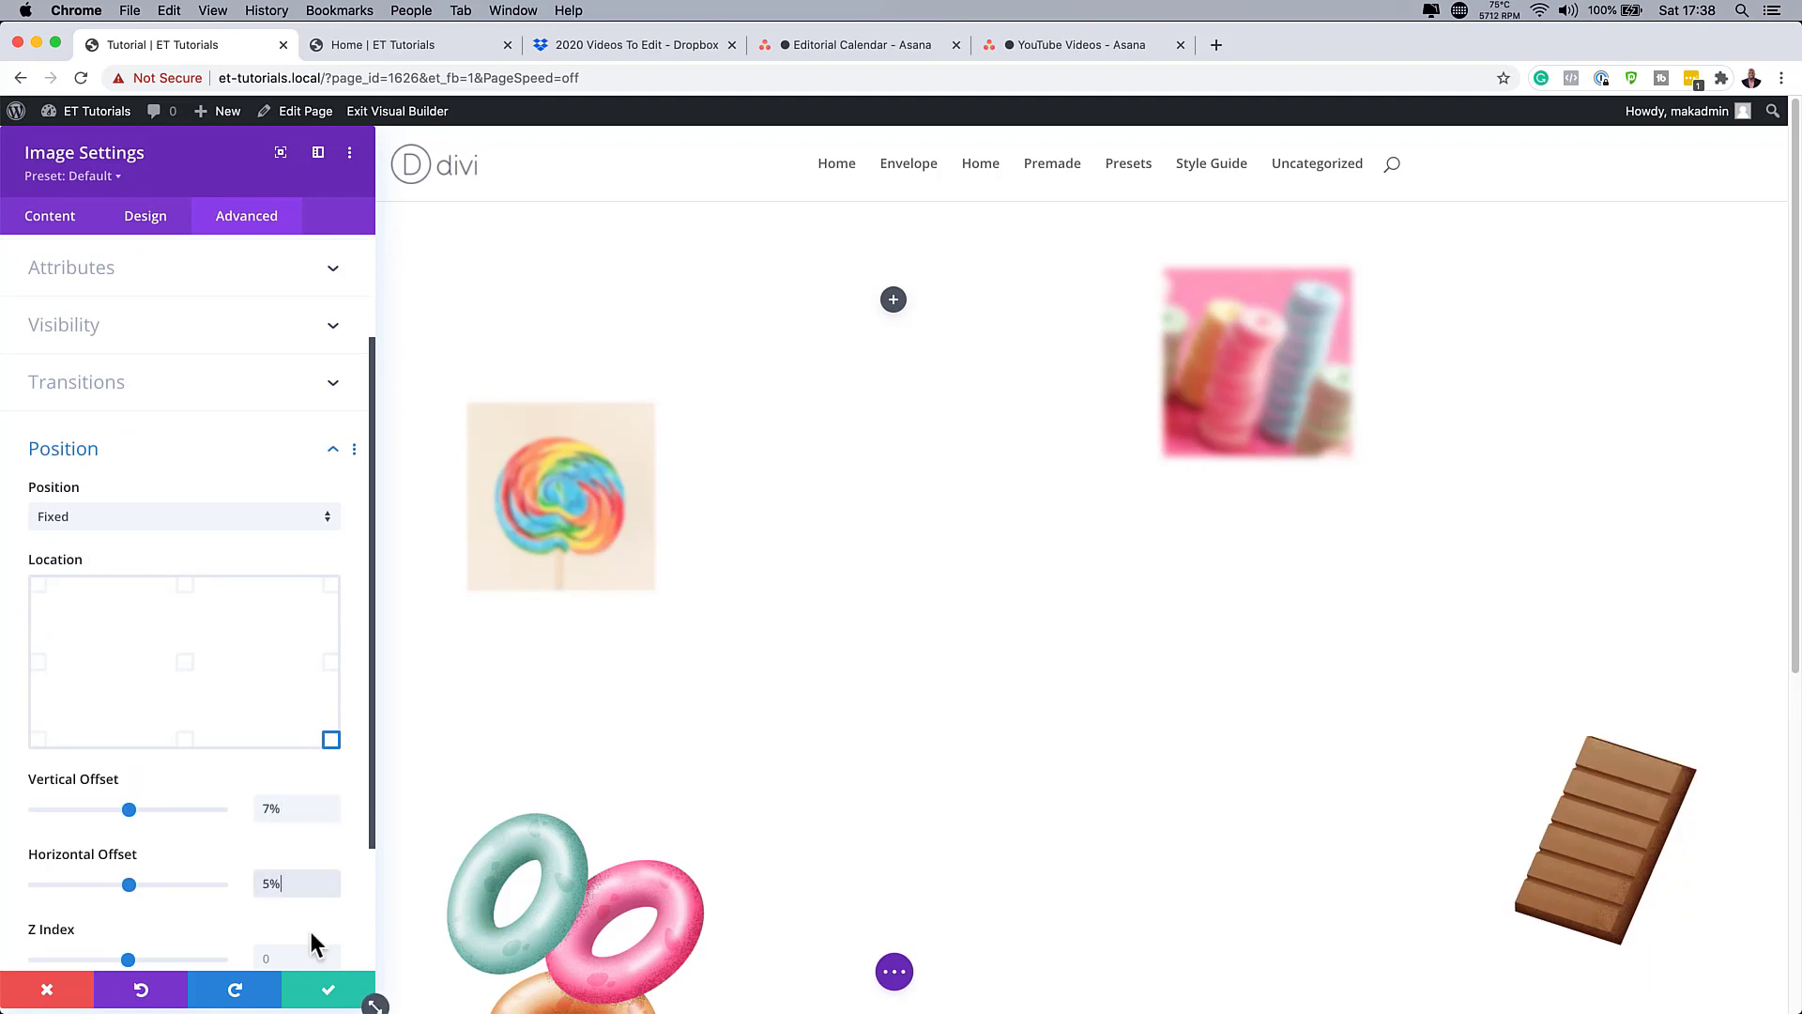
click(328, 991)
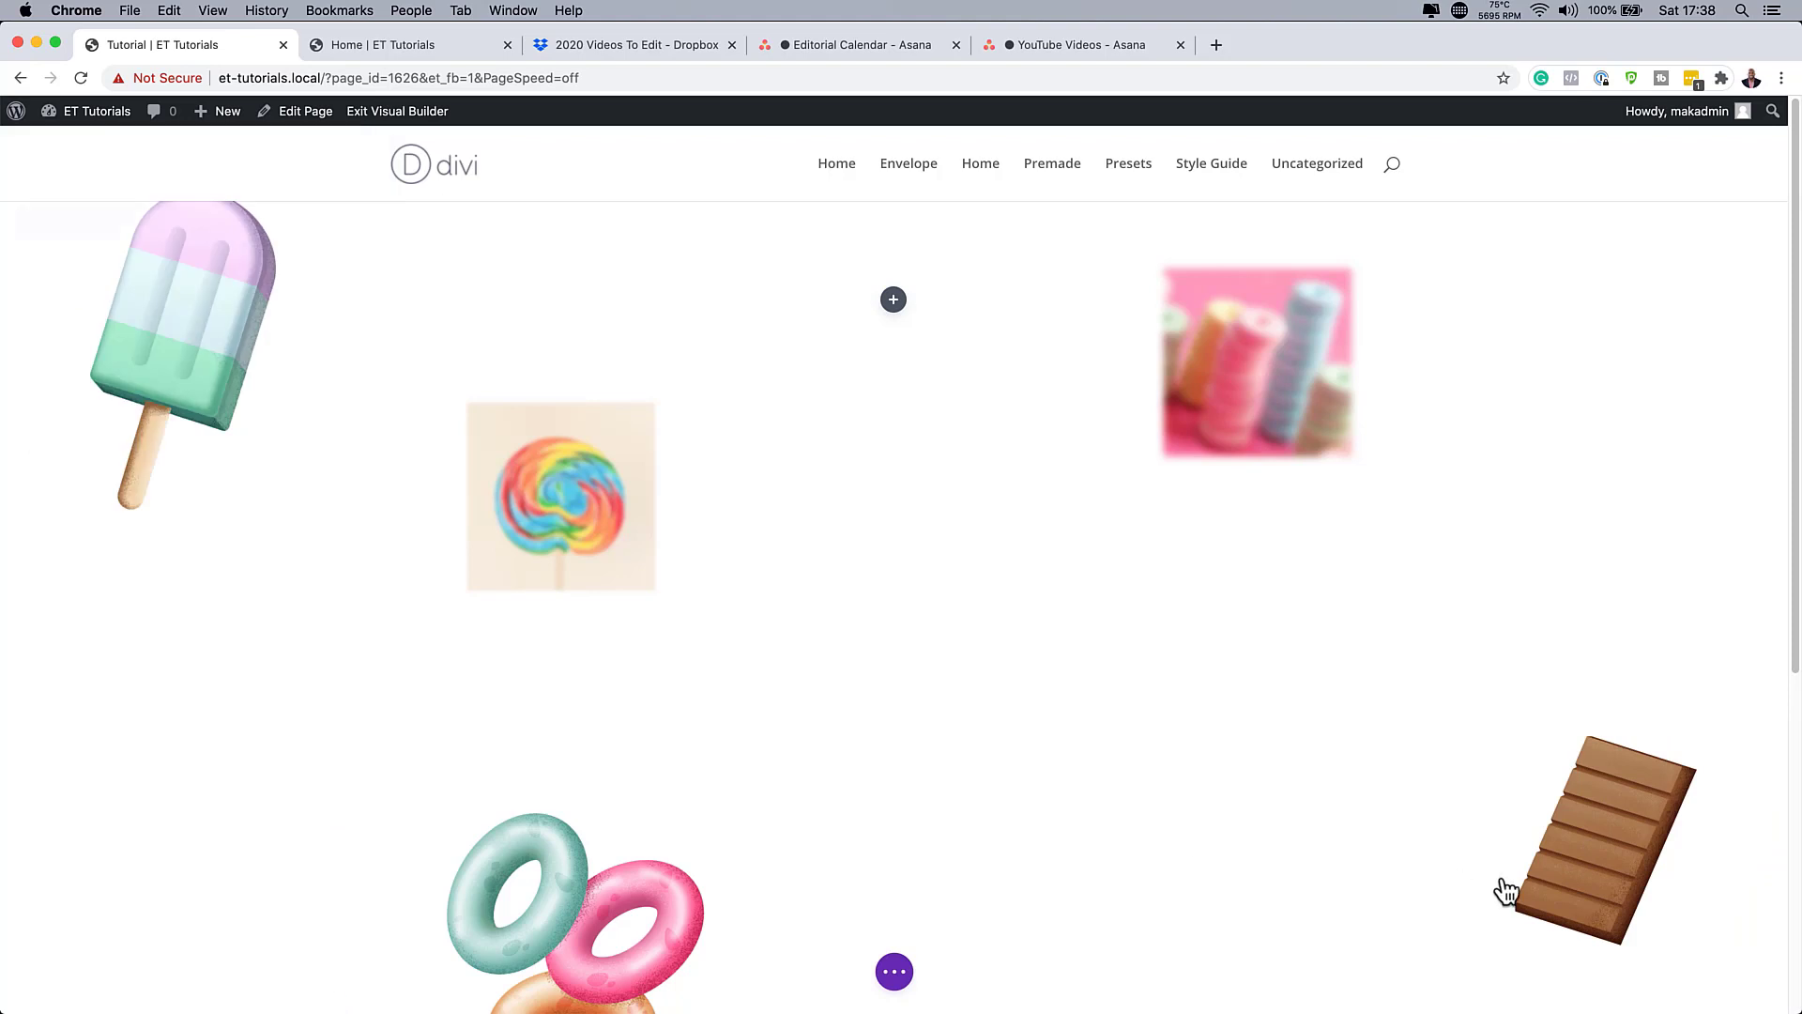
Add an Image module after the chocolate bar using the chocolate gift box picture from the media library.
scroll(1625, 814, down, 5)
scroll(1502, 525, down, 1)
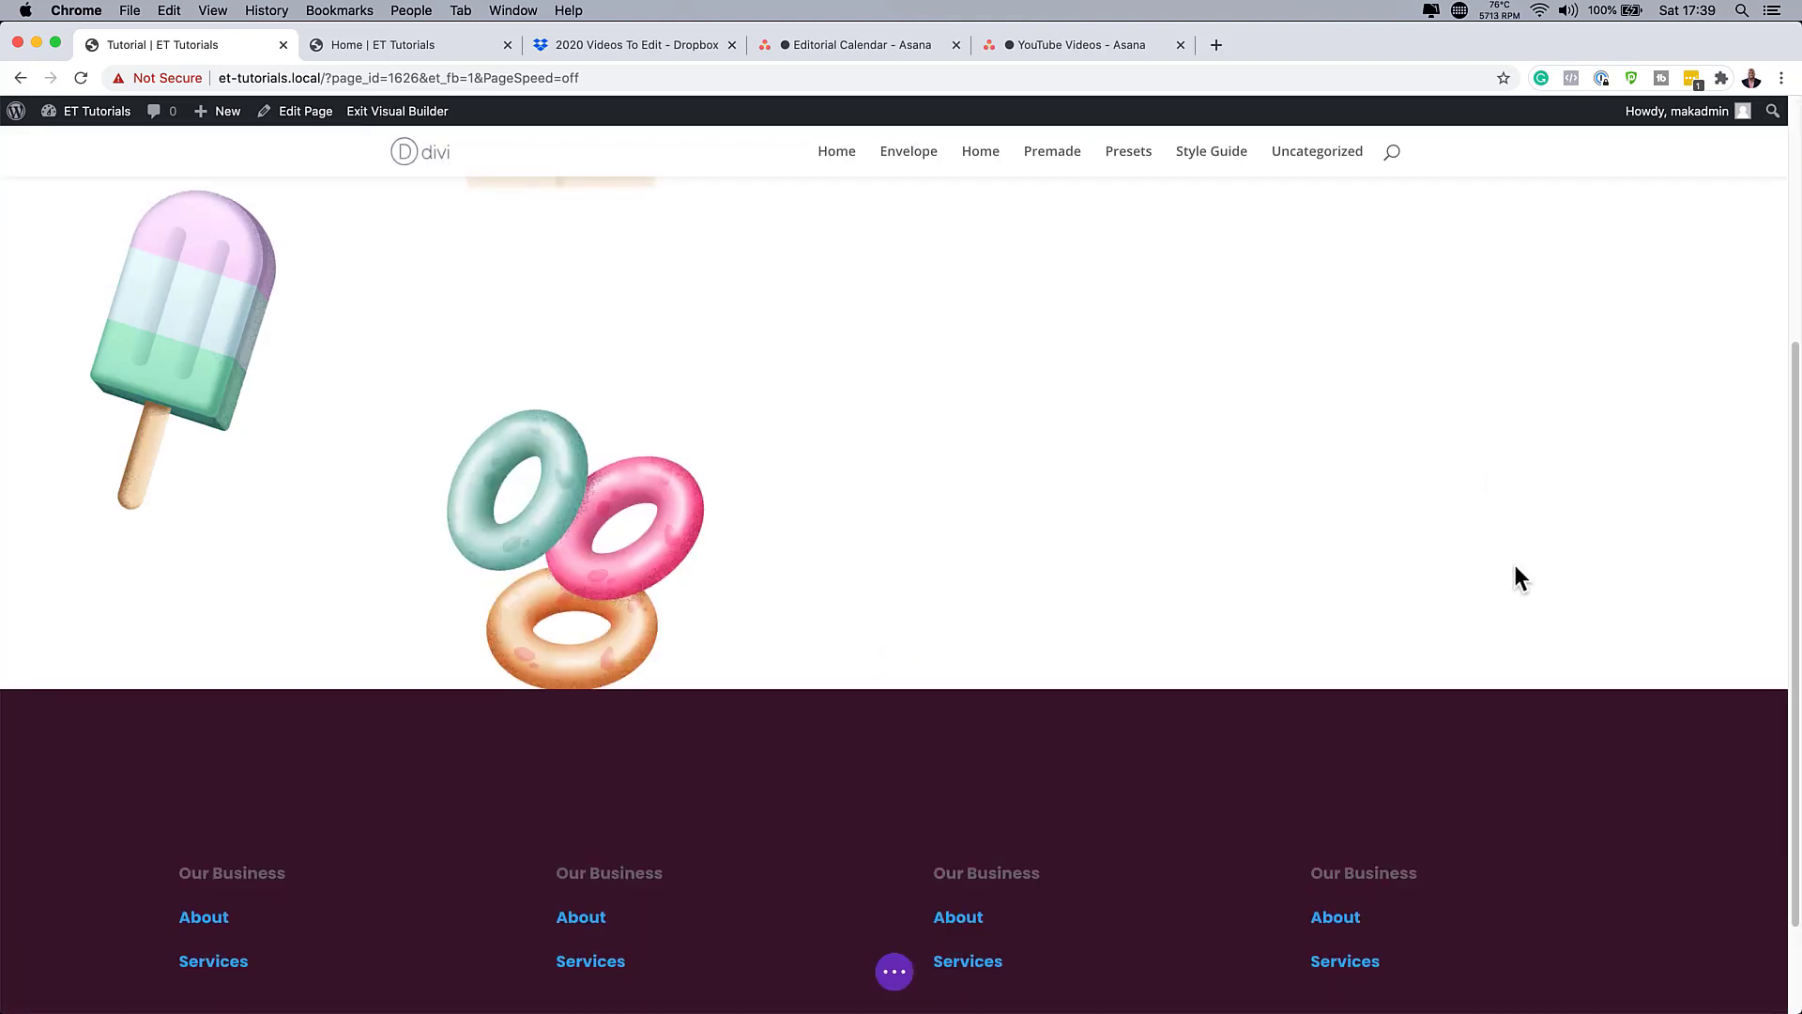
scroll(1519, 574, up, 4)
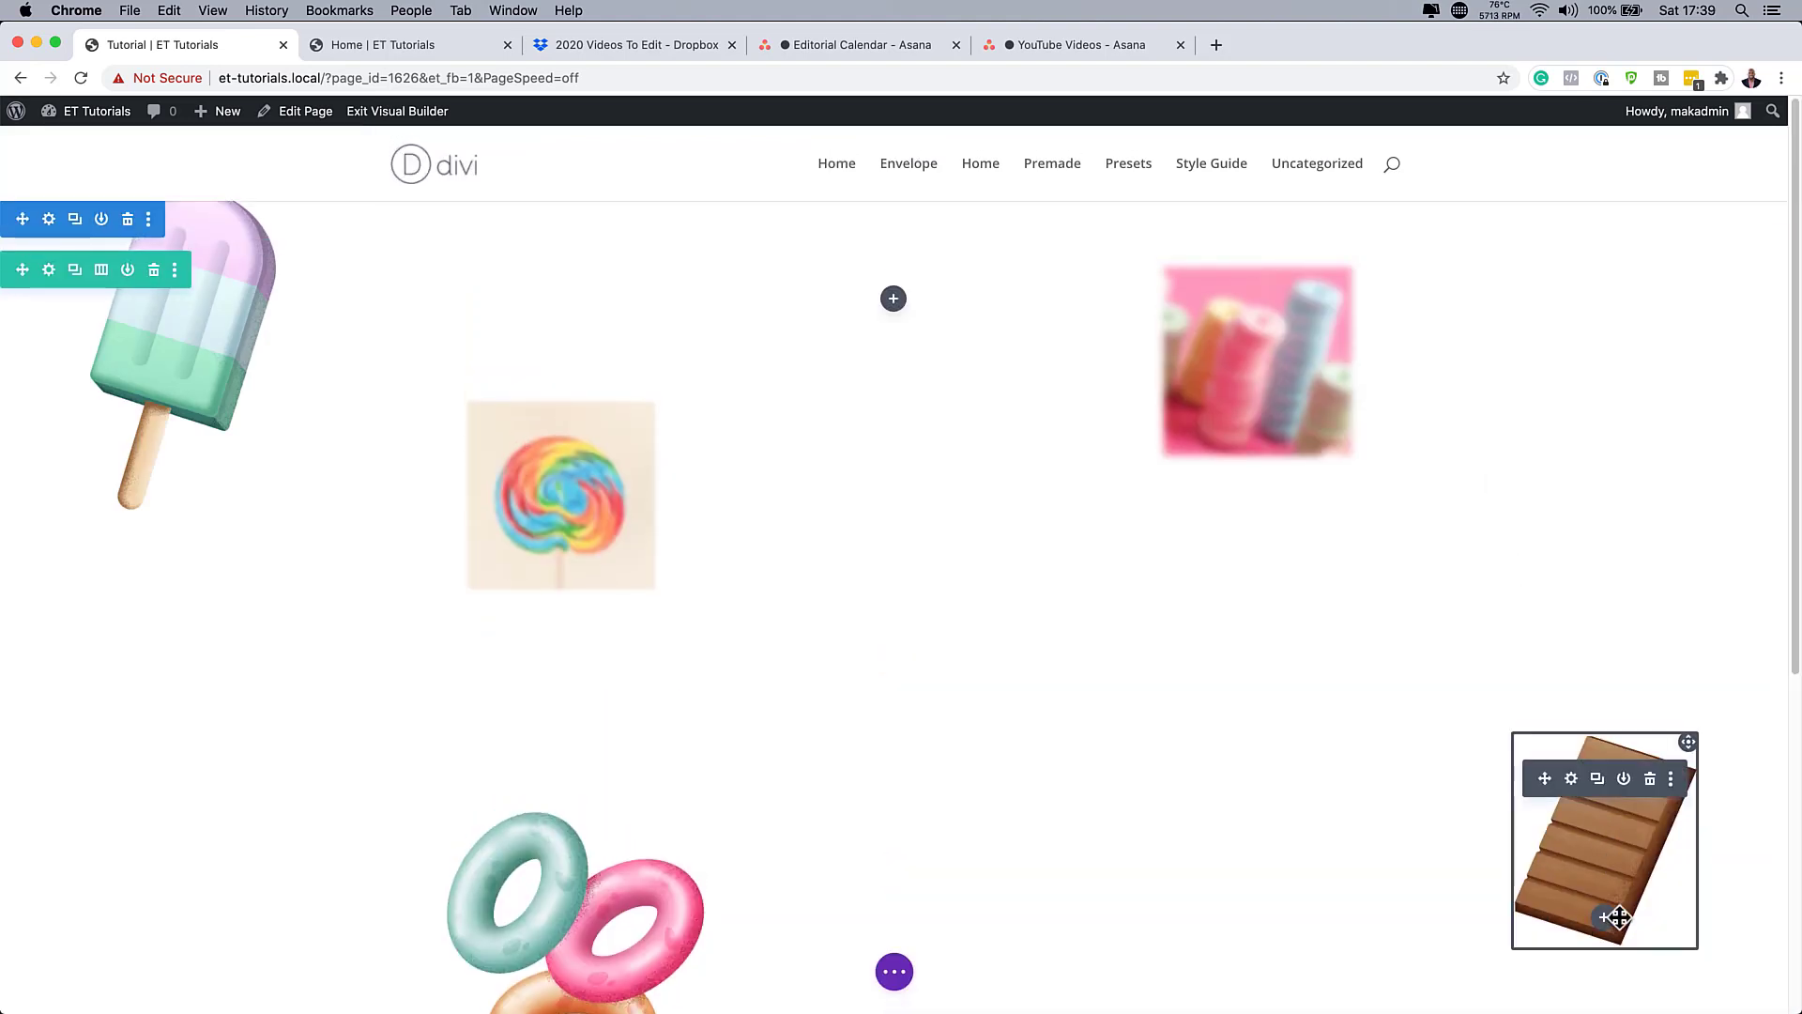
click(1605, 918)
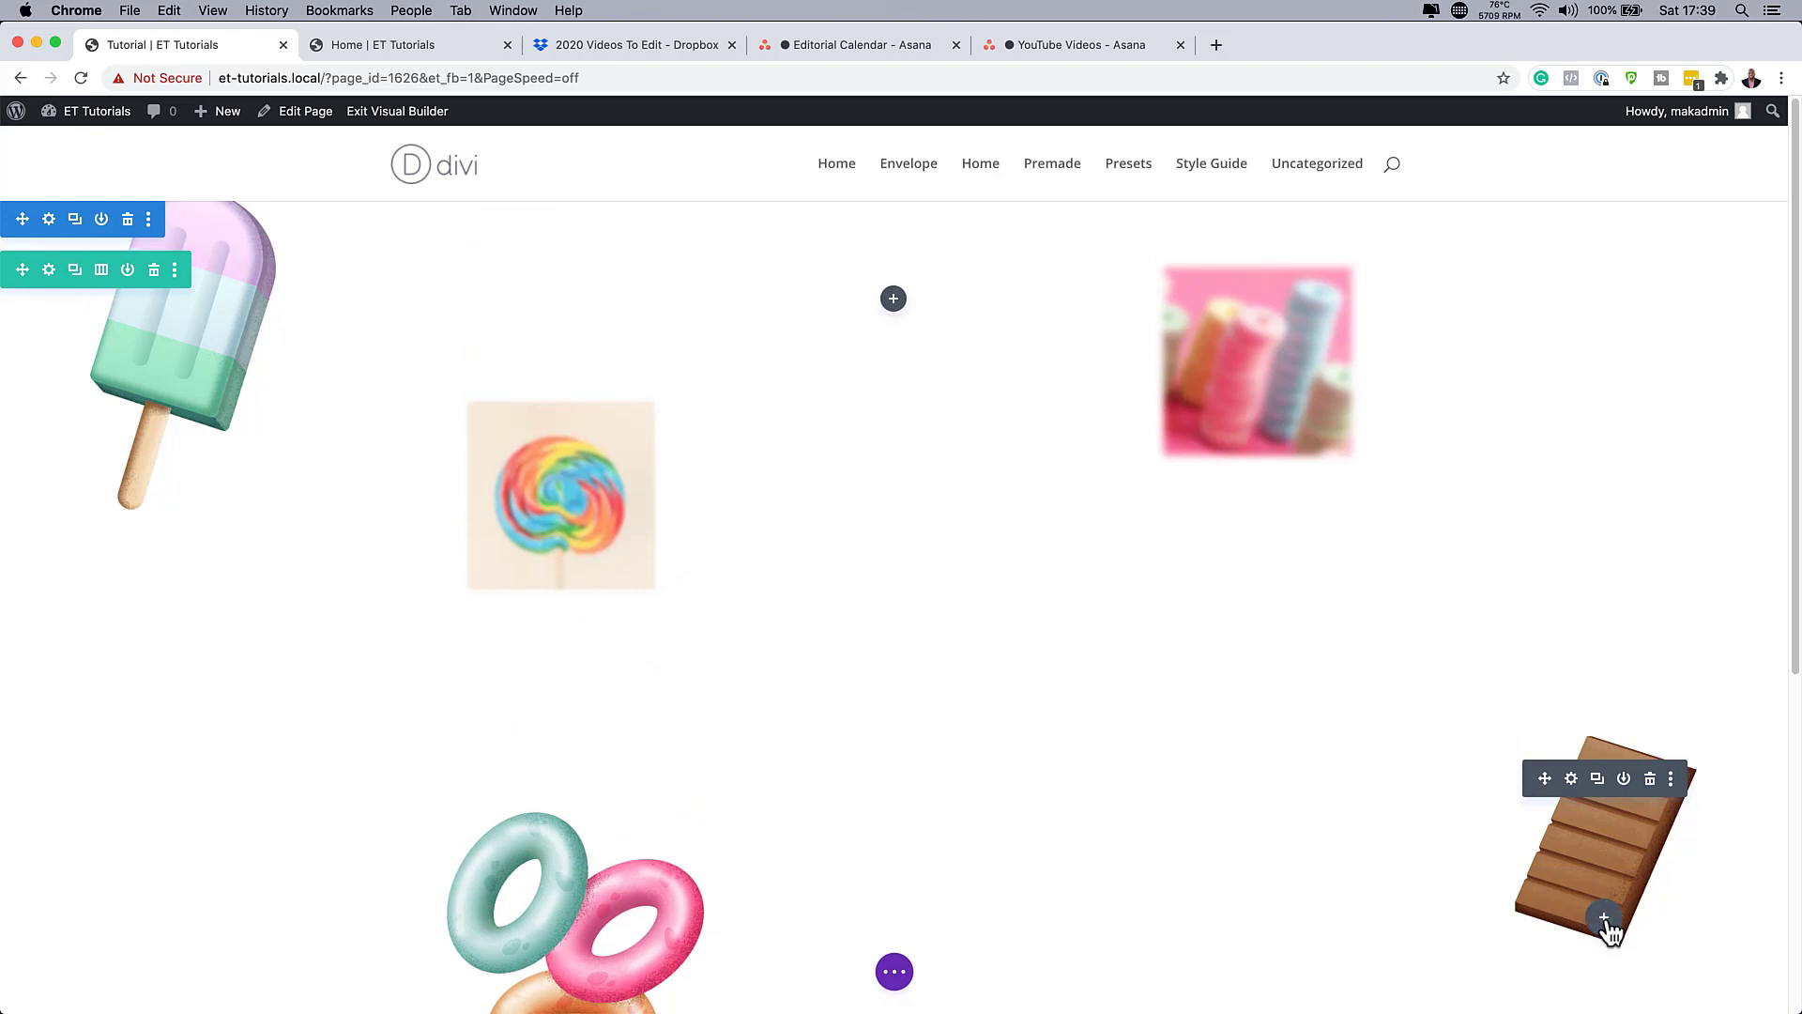
click(1544, 284)
text(image)
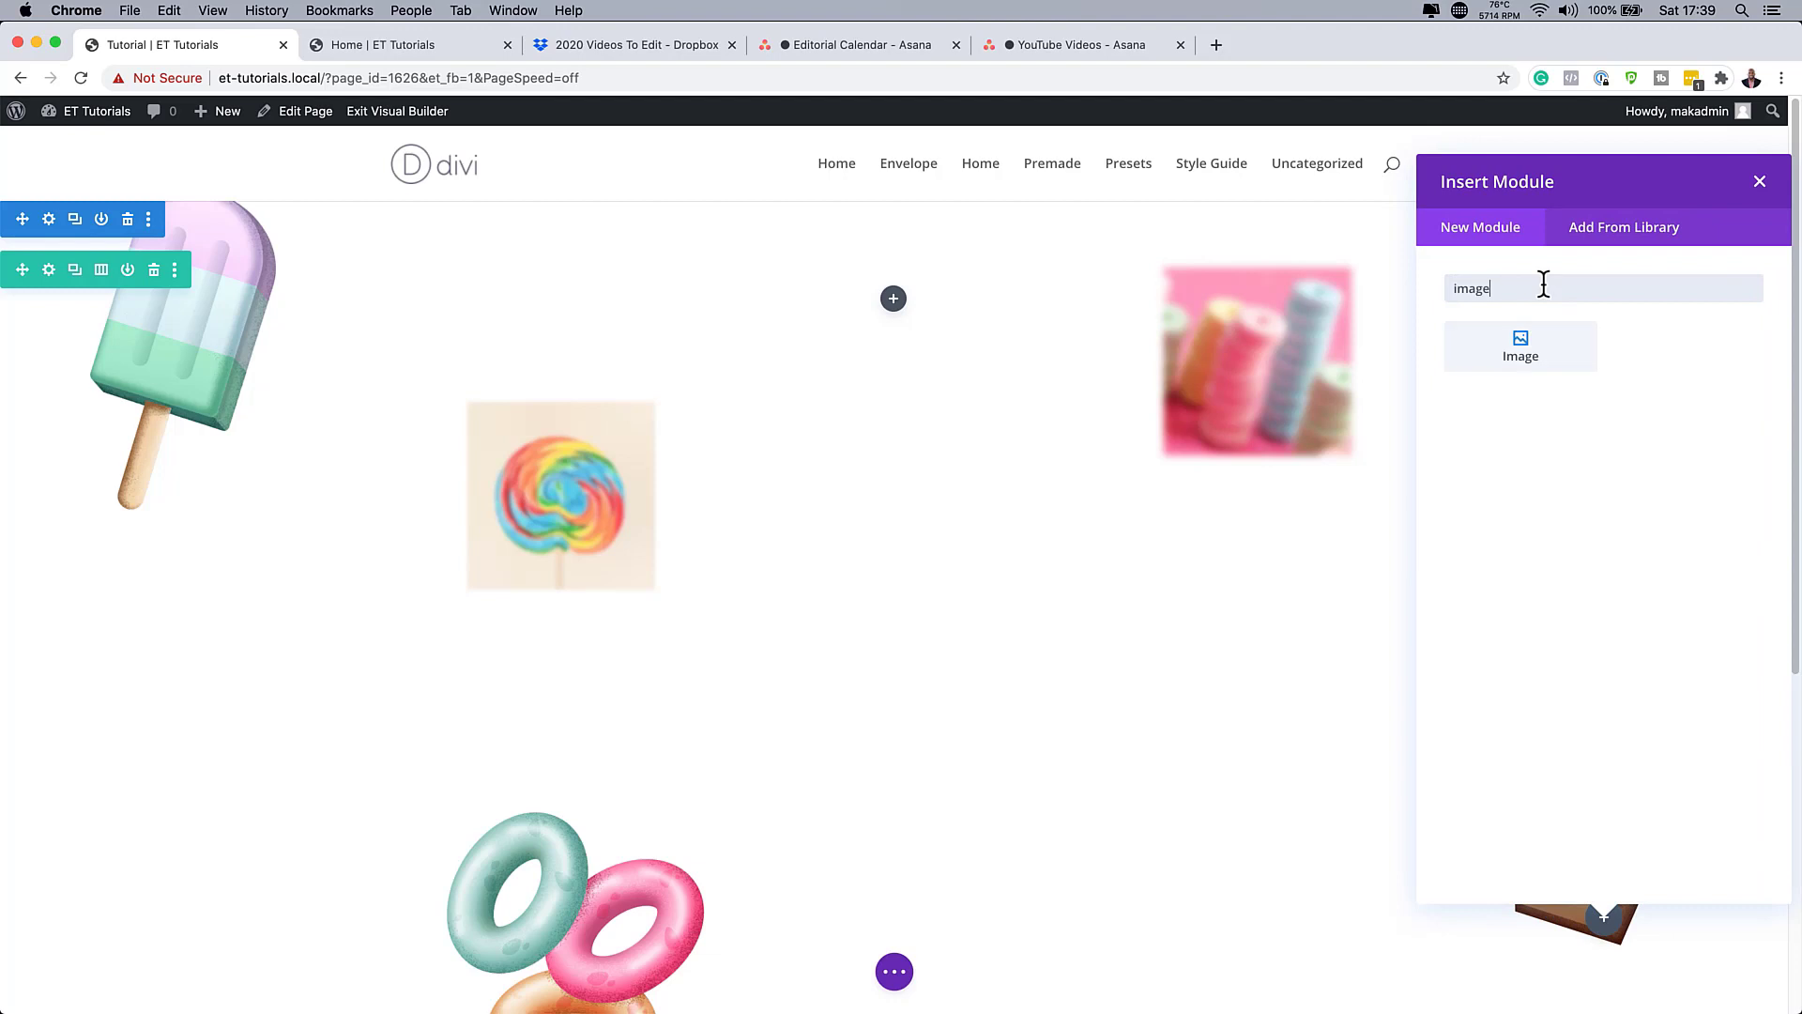
click(1518, 350)
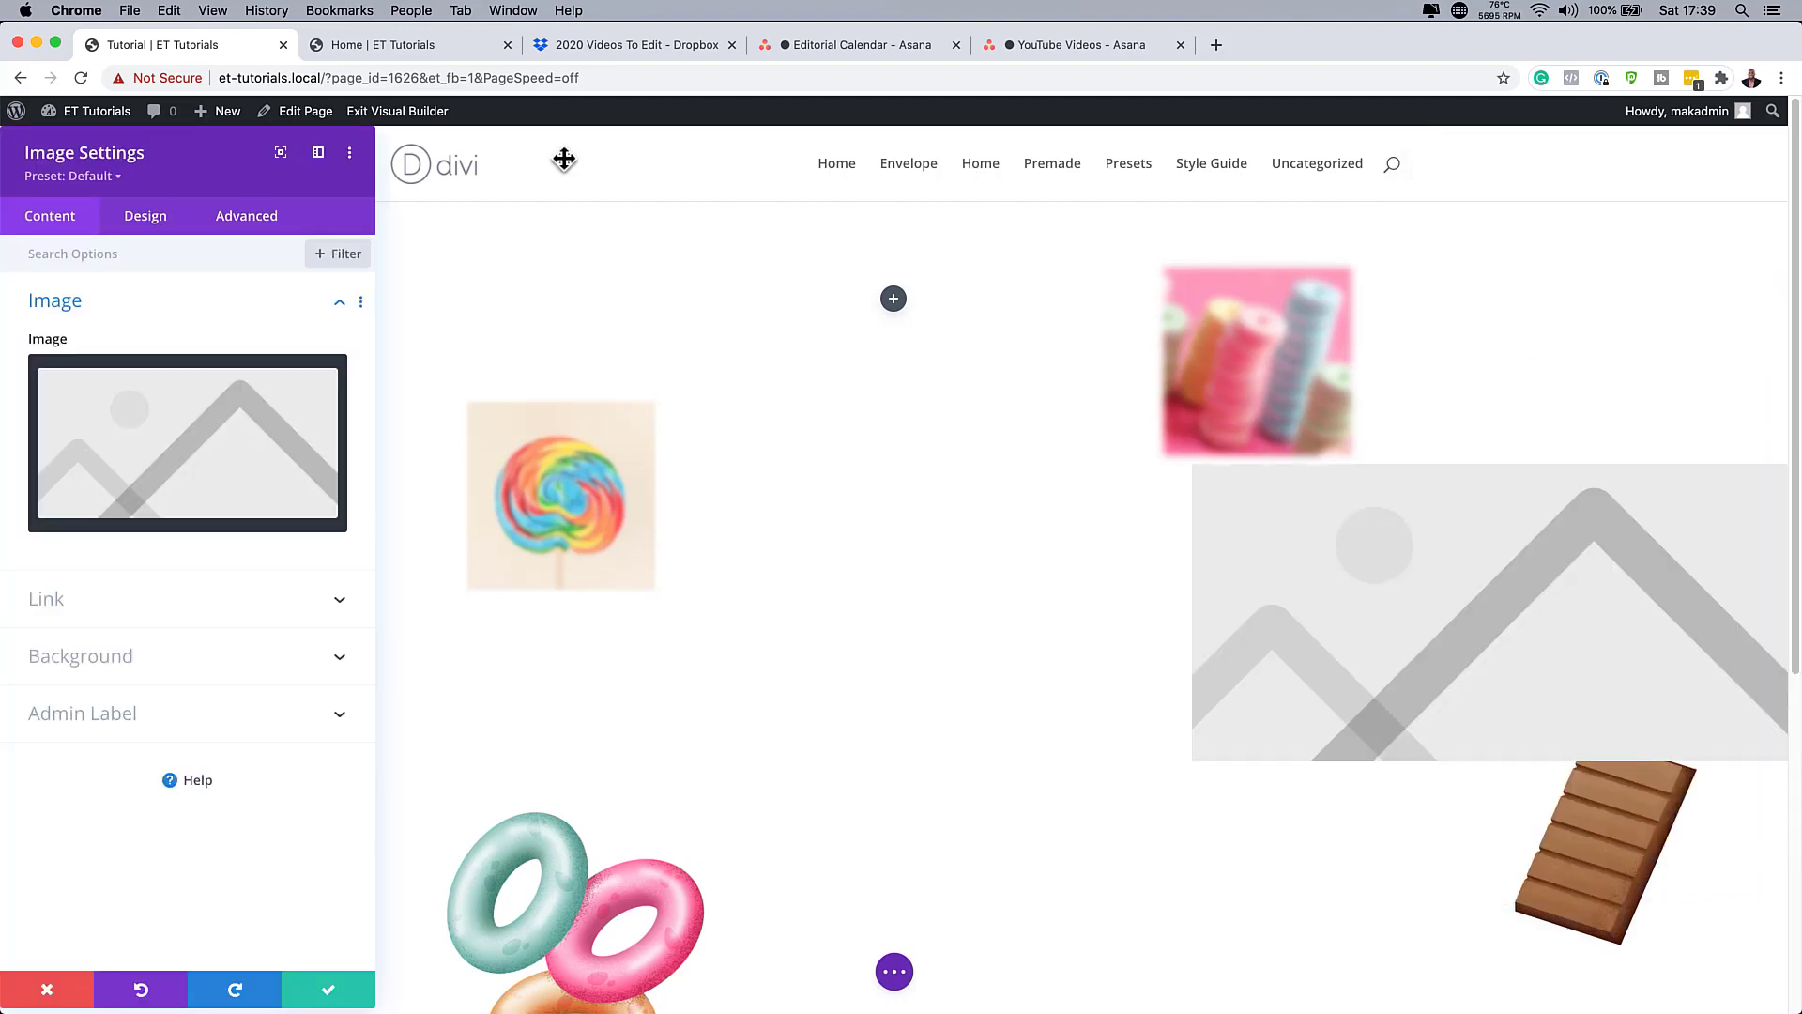
click(234, 431)
click(301, 362)
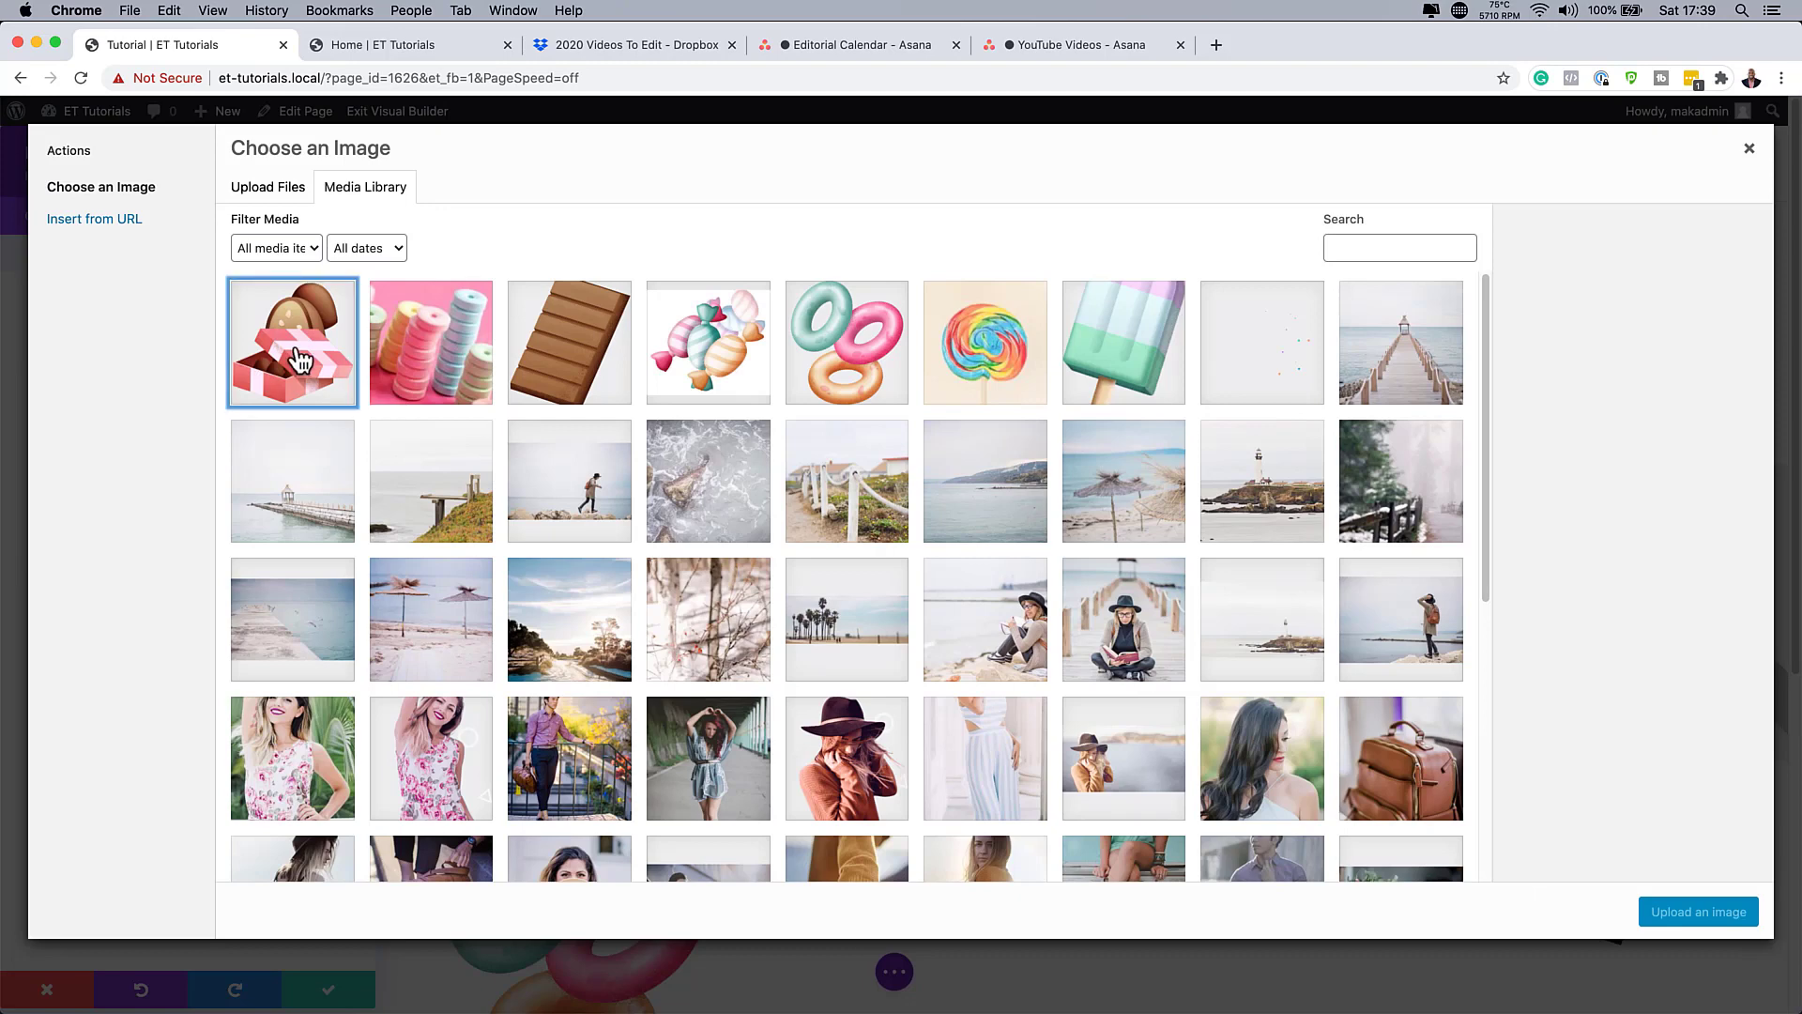
click(1720, 914)
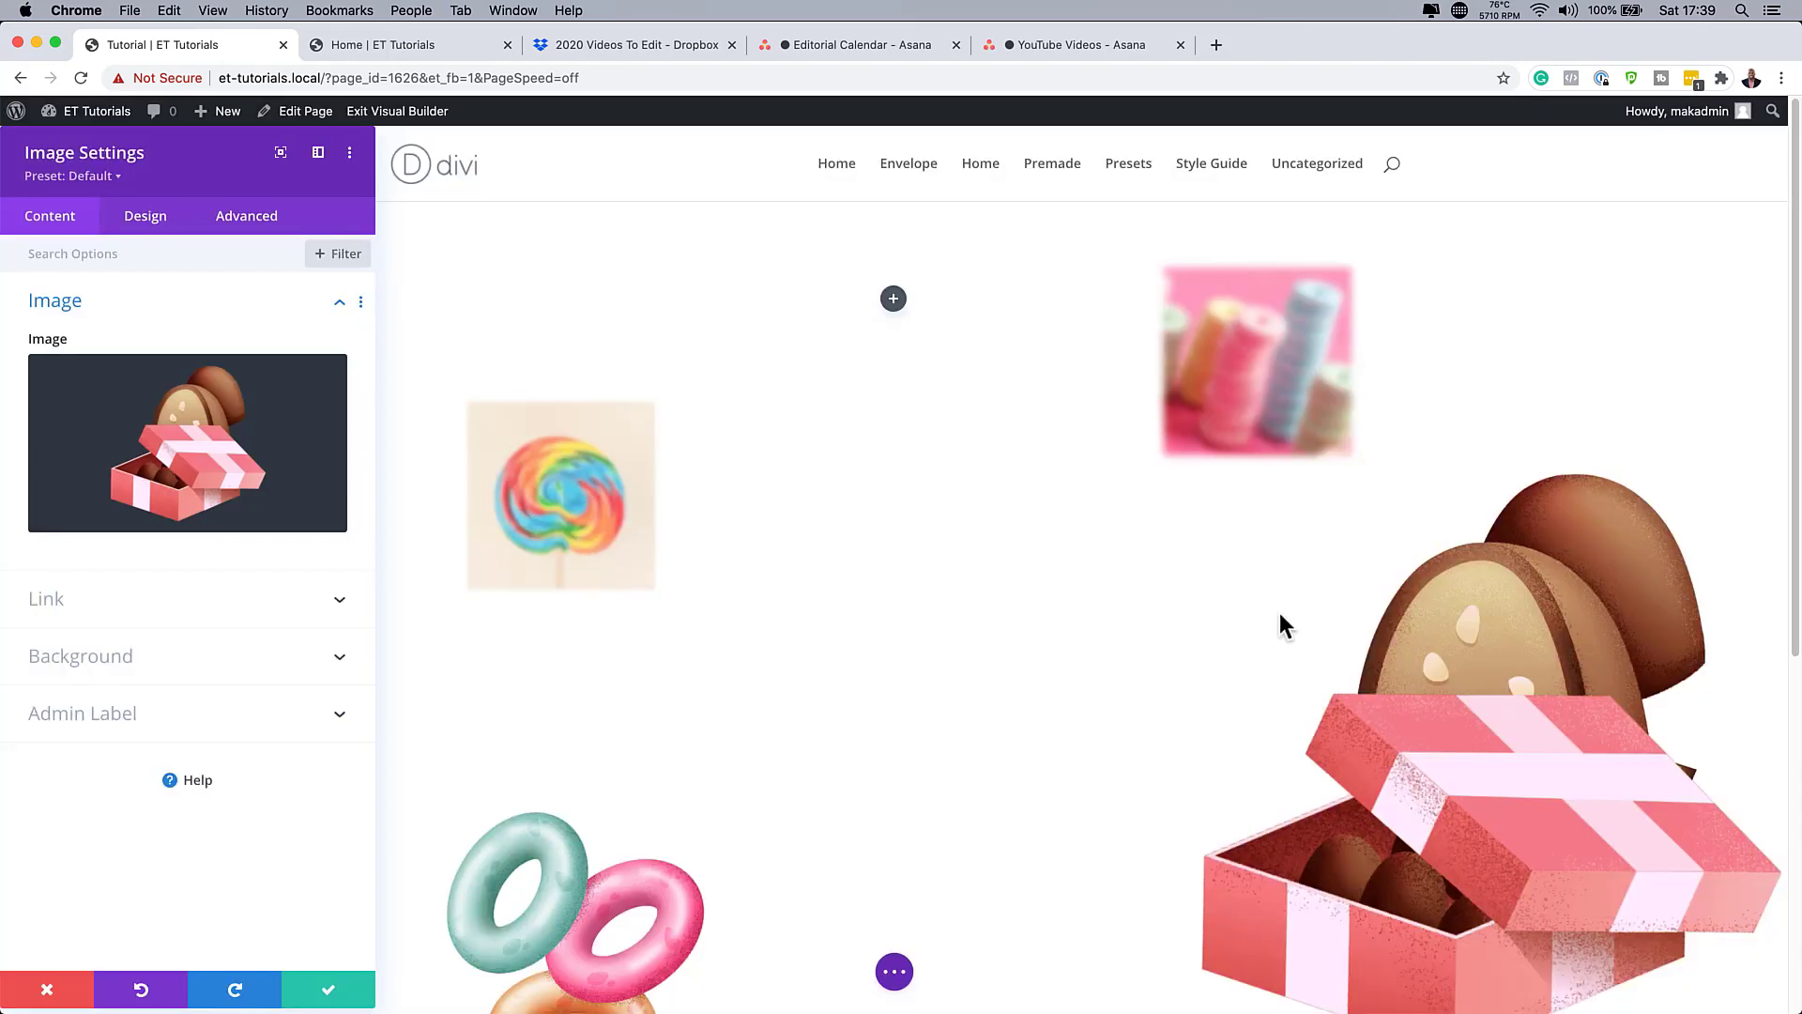
Set the chocolate gift box image's width to 300px and its module alignment to left.
click(133, 215)
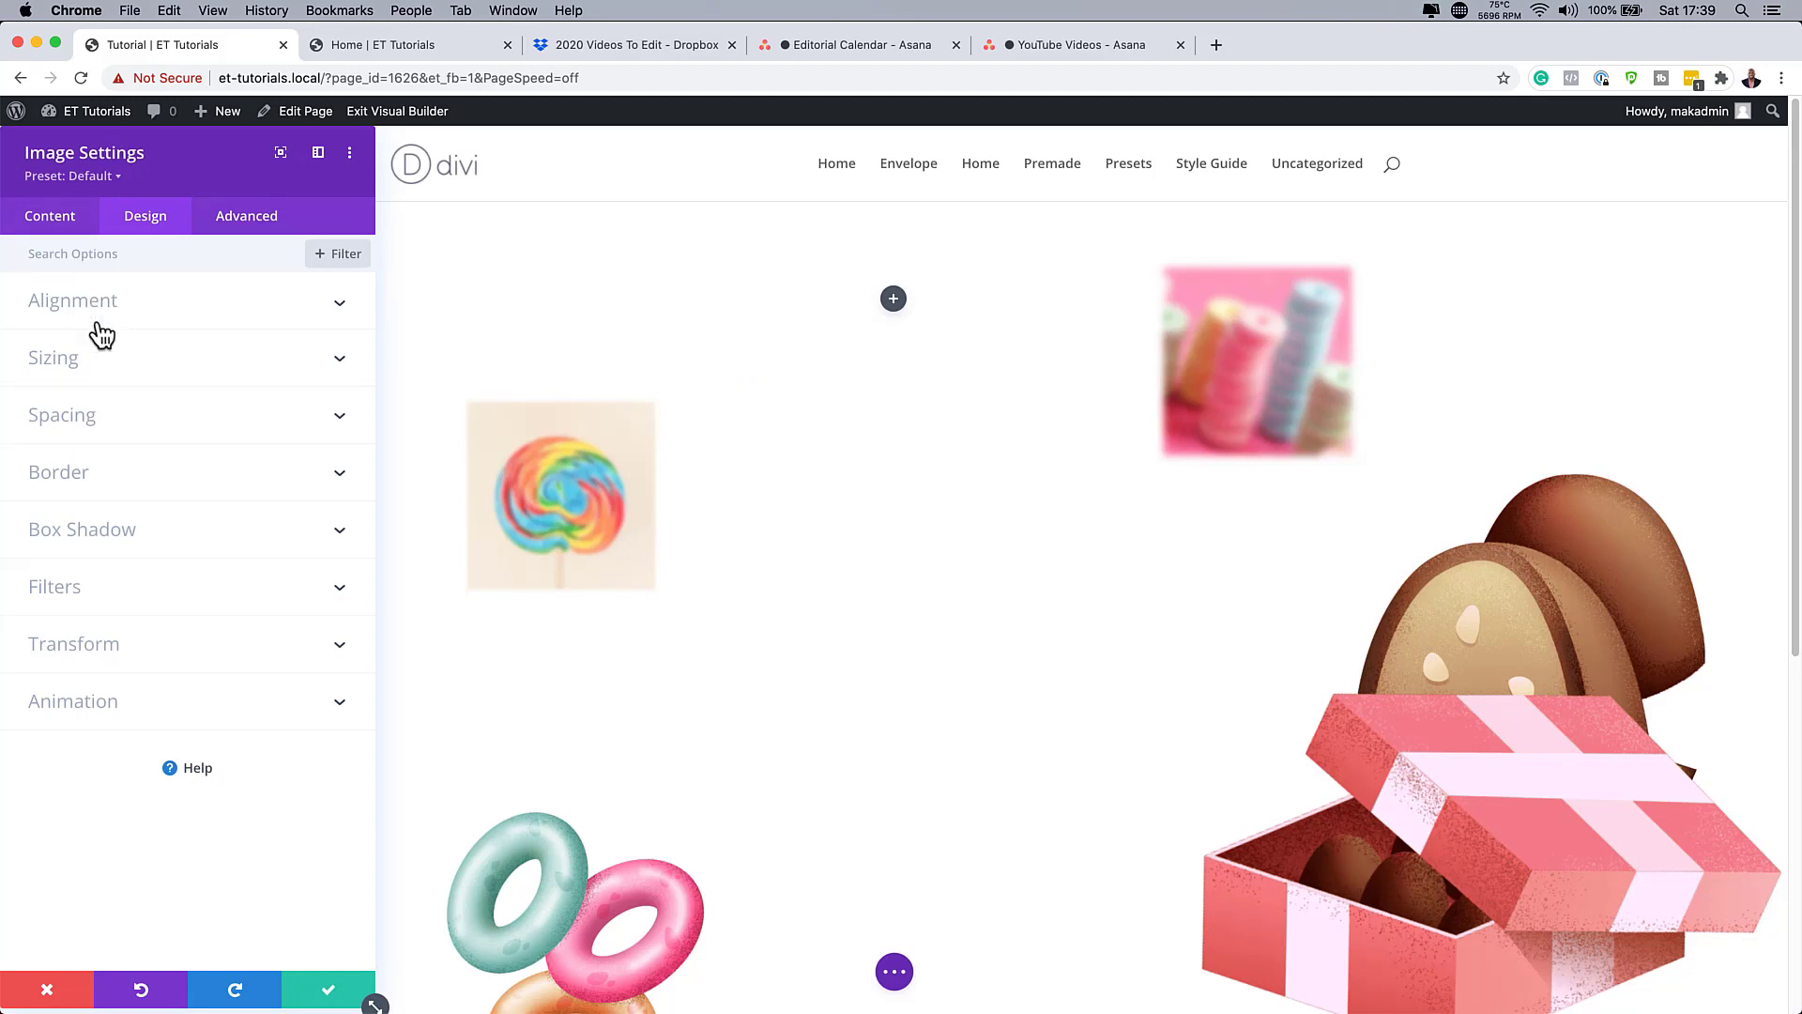
click(90, 361)
click(282, 398)
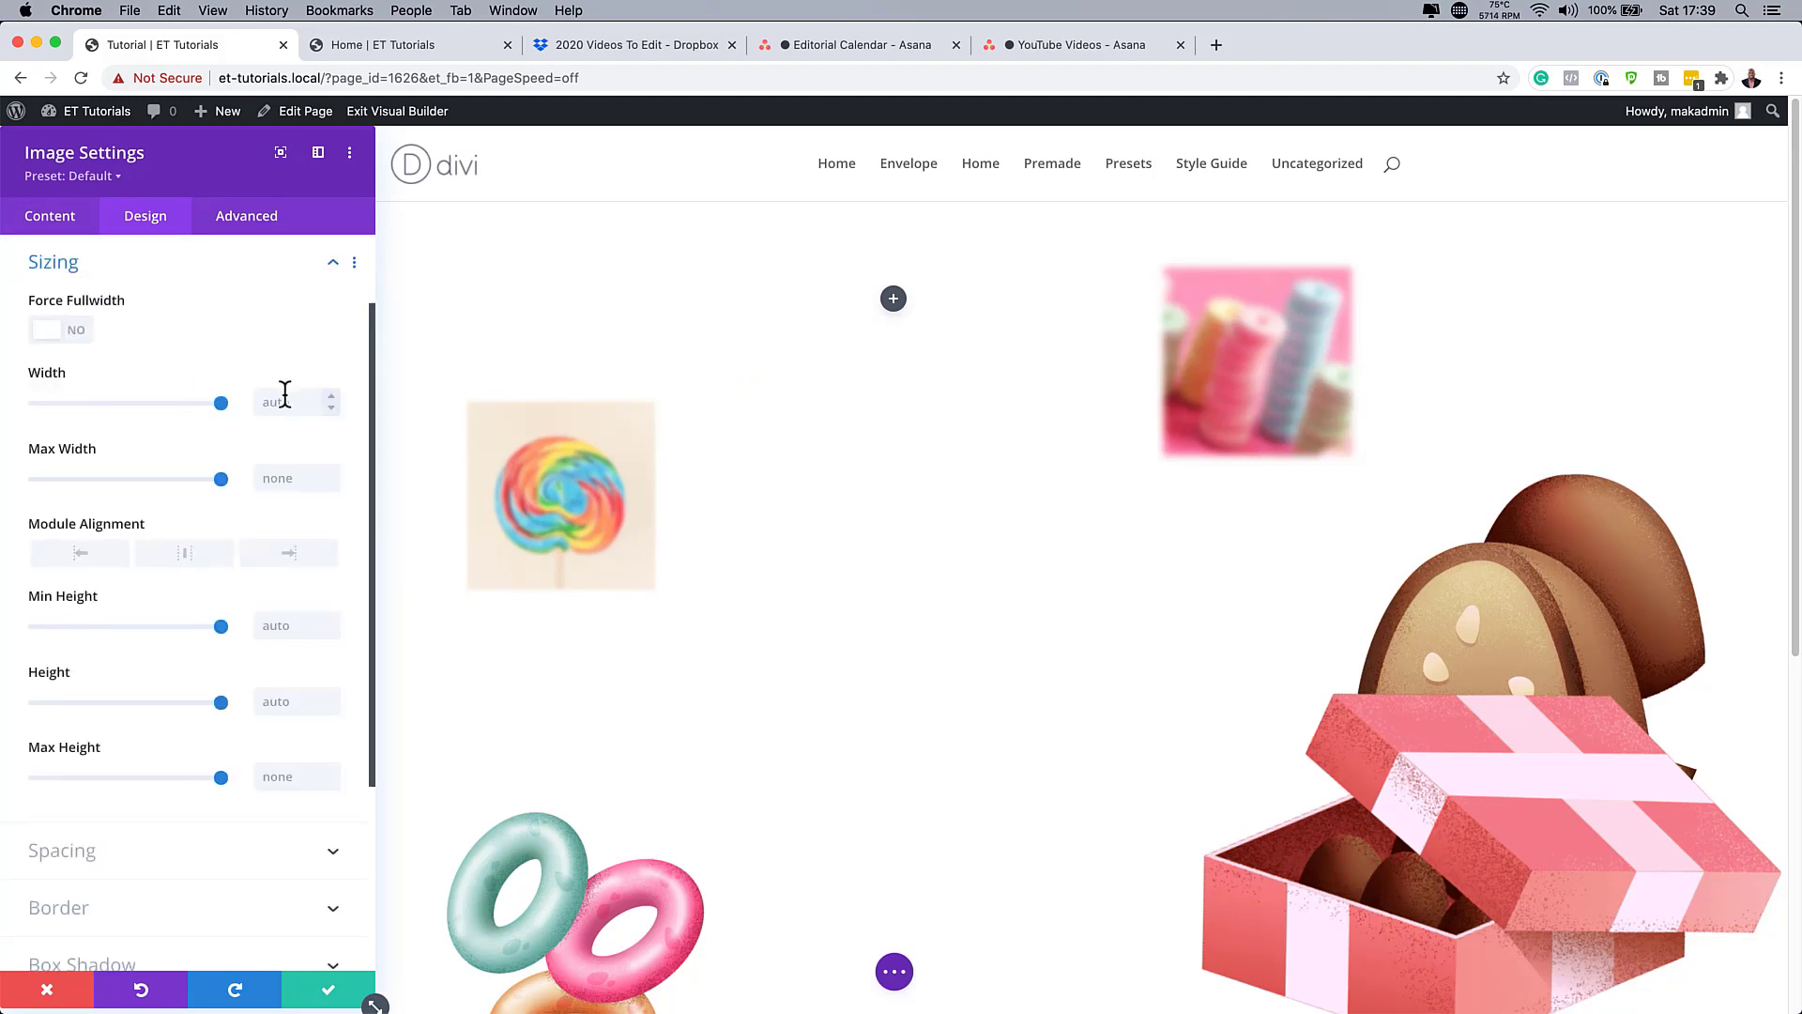
text(300px)
click(88, 554)
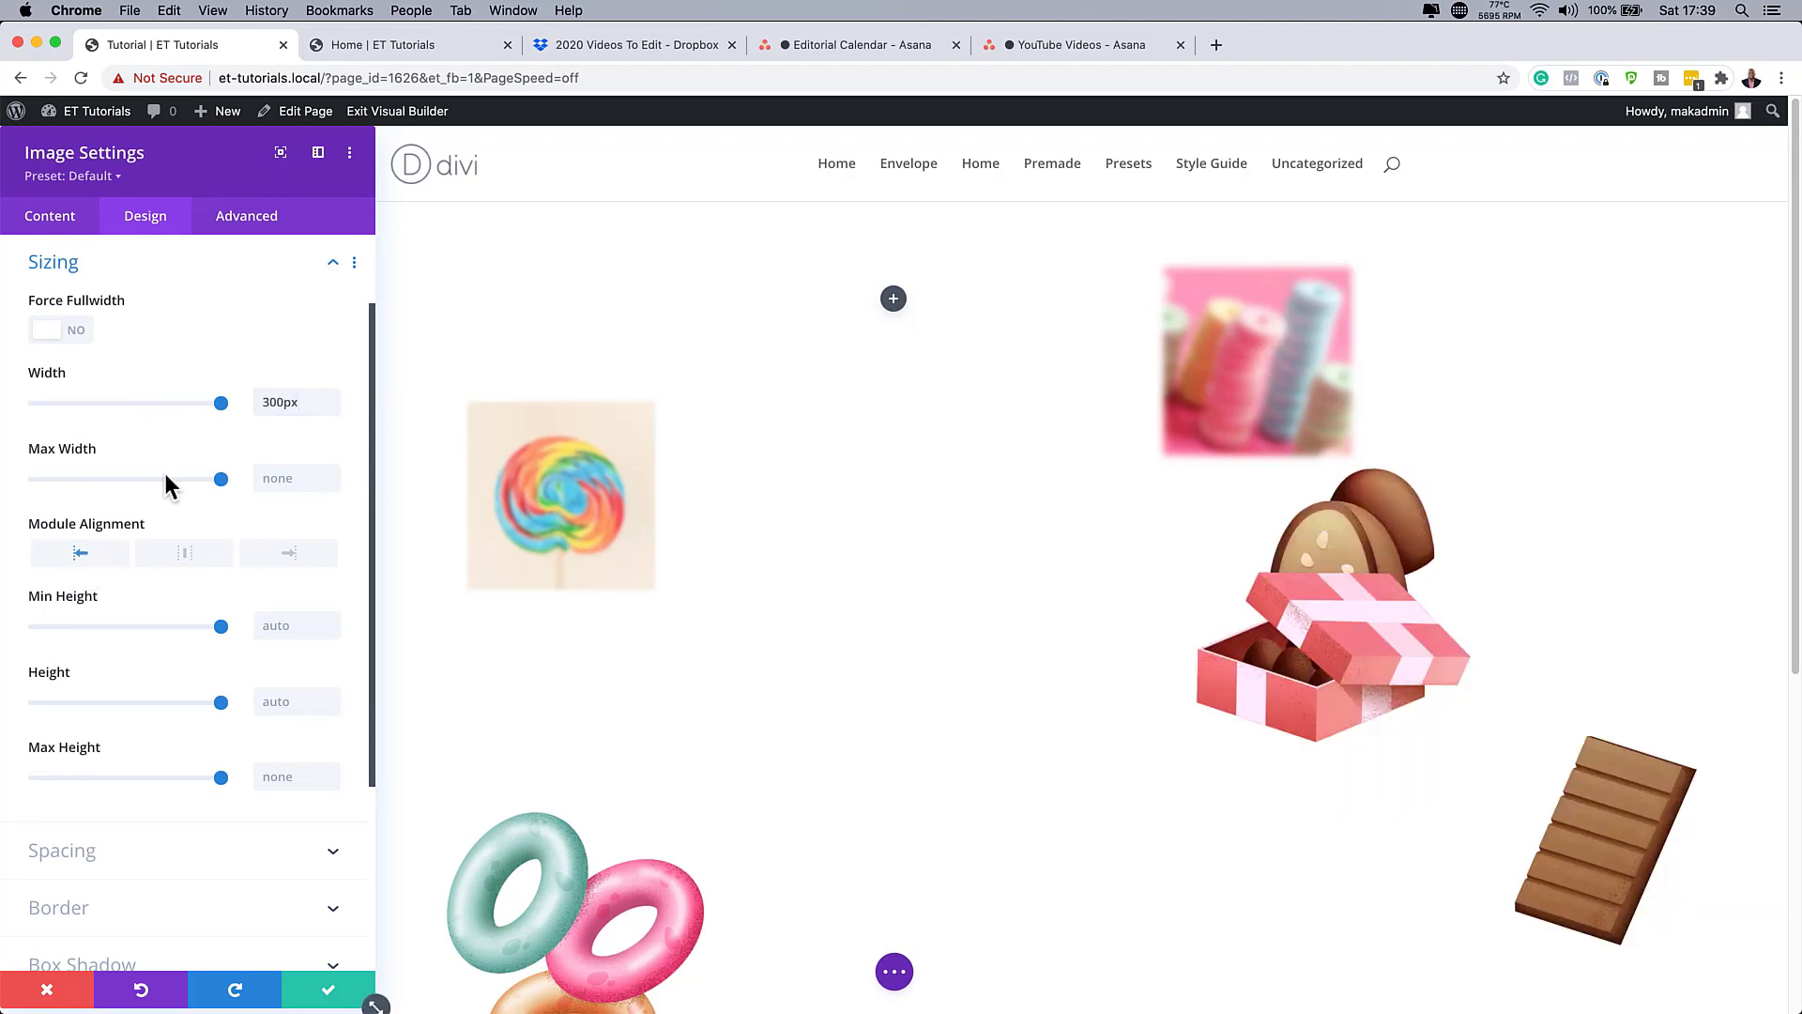
Unlink the translate values, move the gift box image 62px vertically and -122px horizontally, and save the module settings.
scroll(165, 482, down, 5)
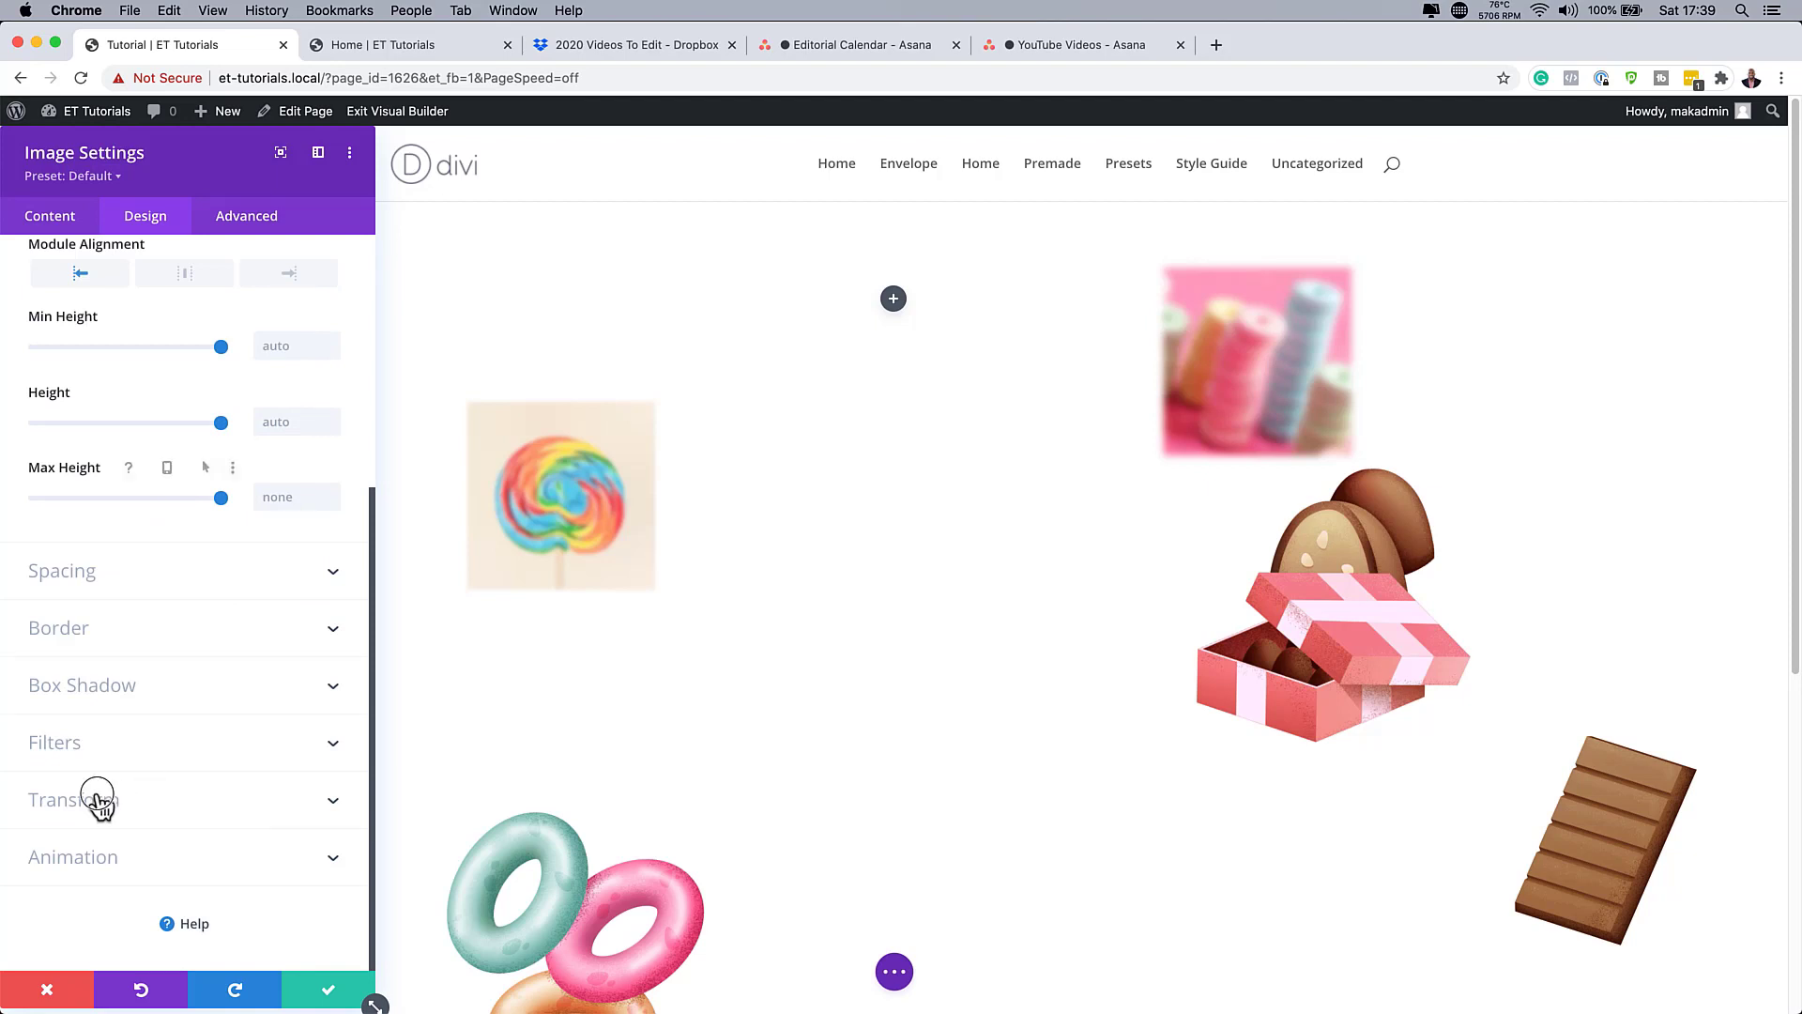
click(99, 798)
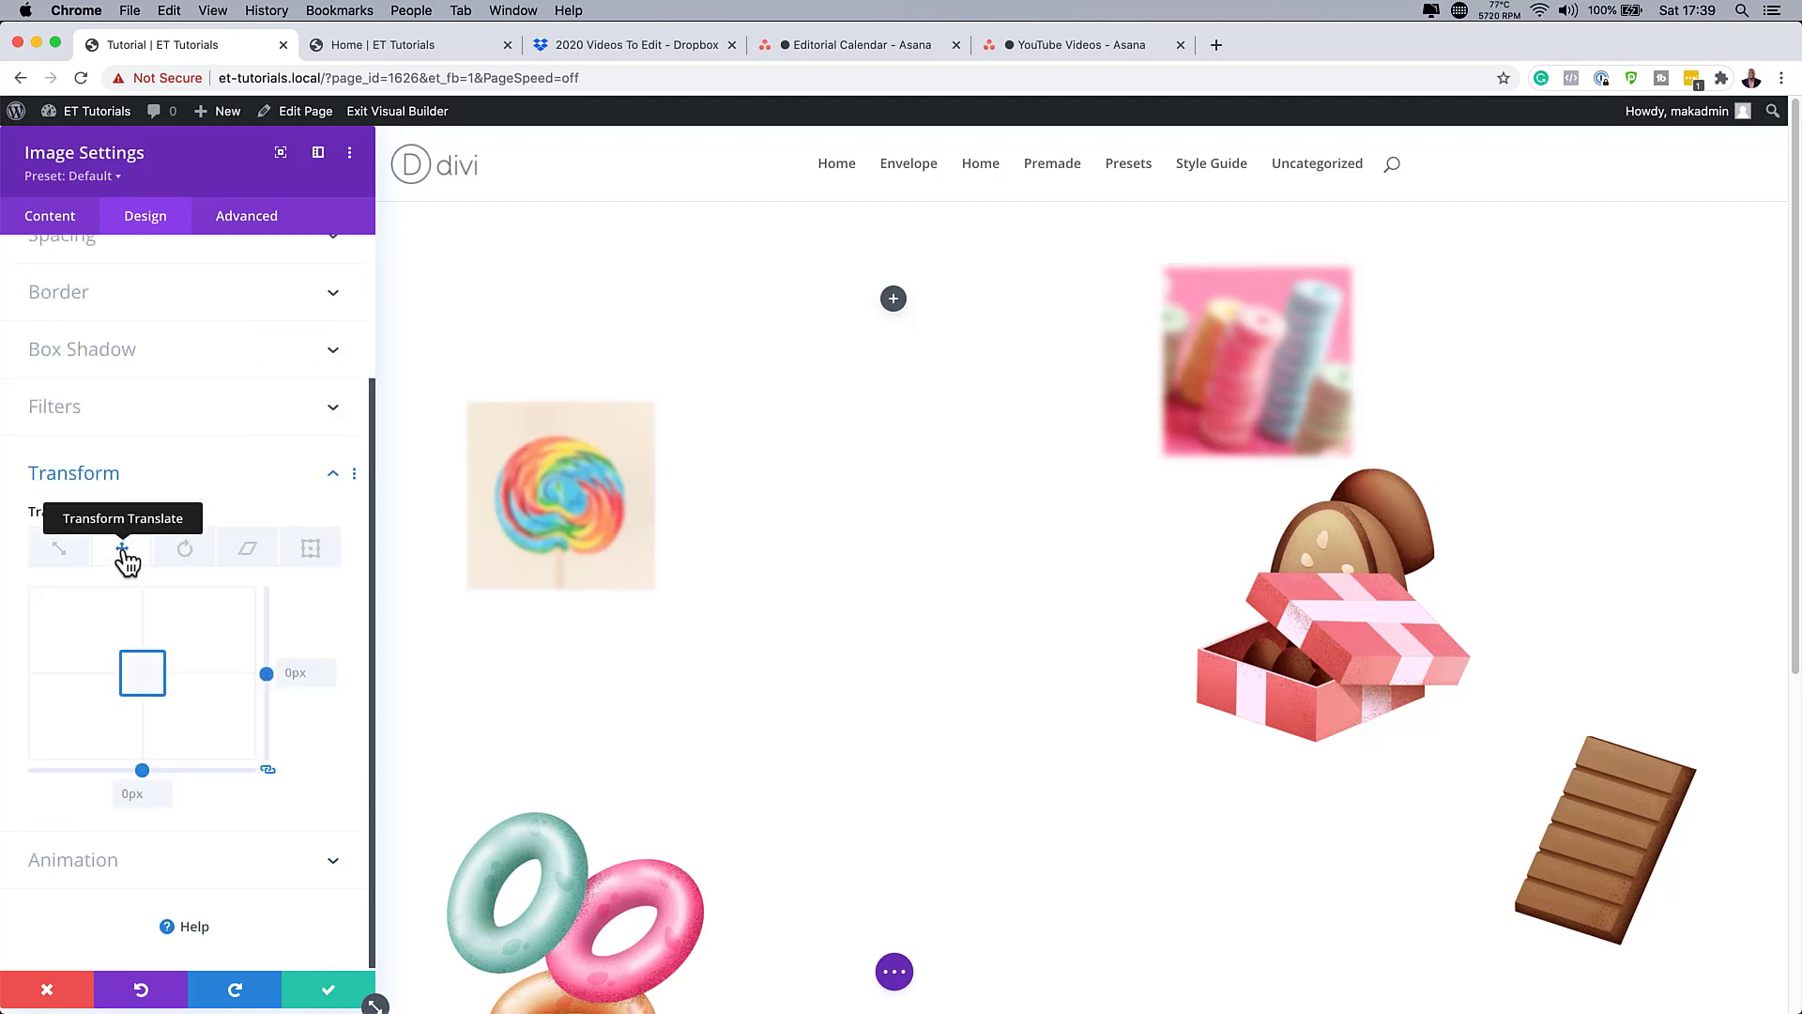
click(269, 771)
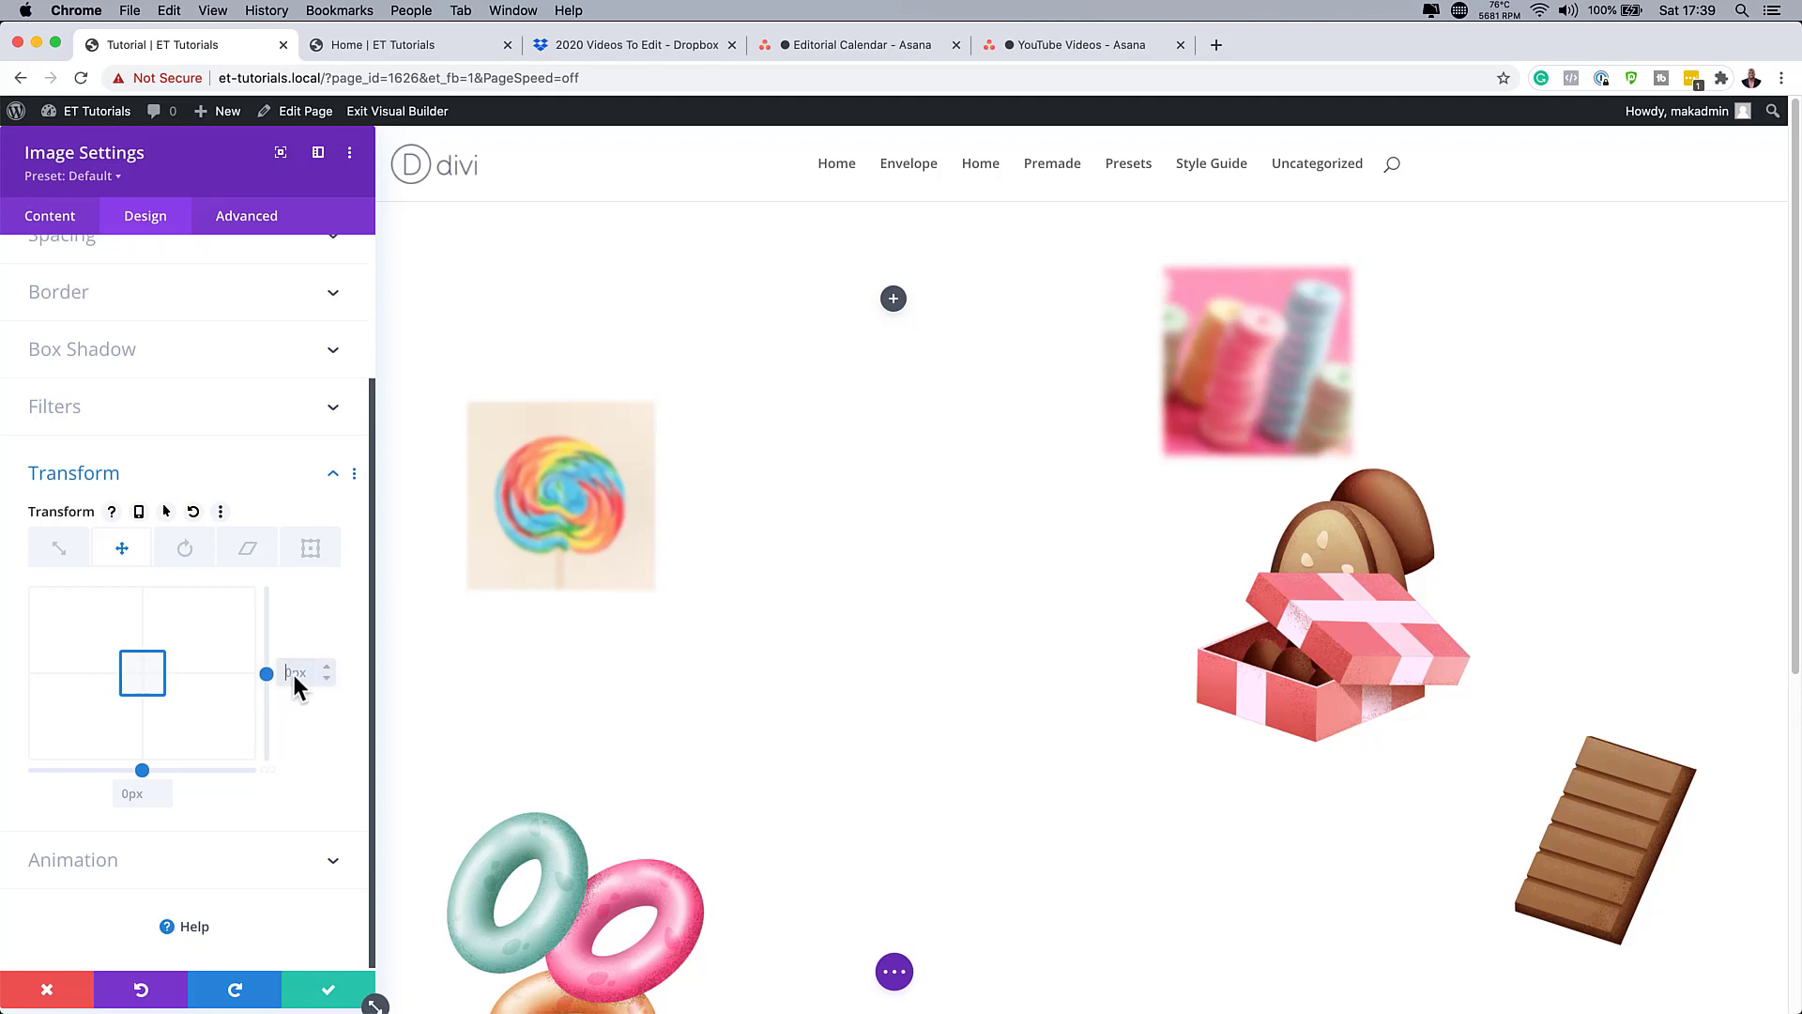
text(63)
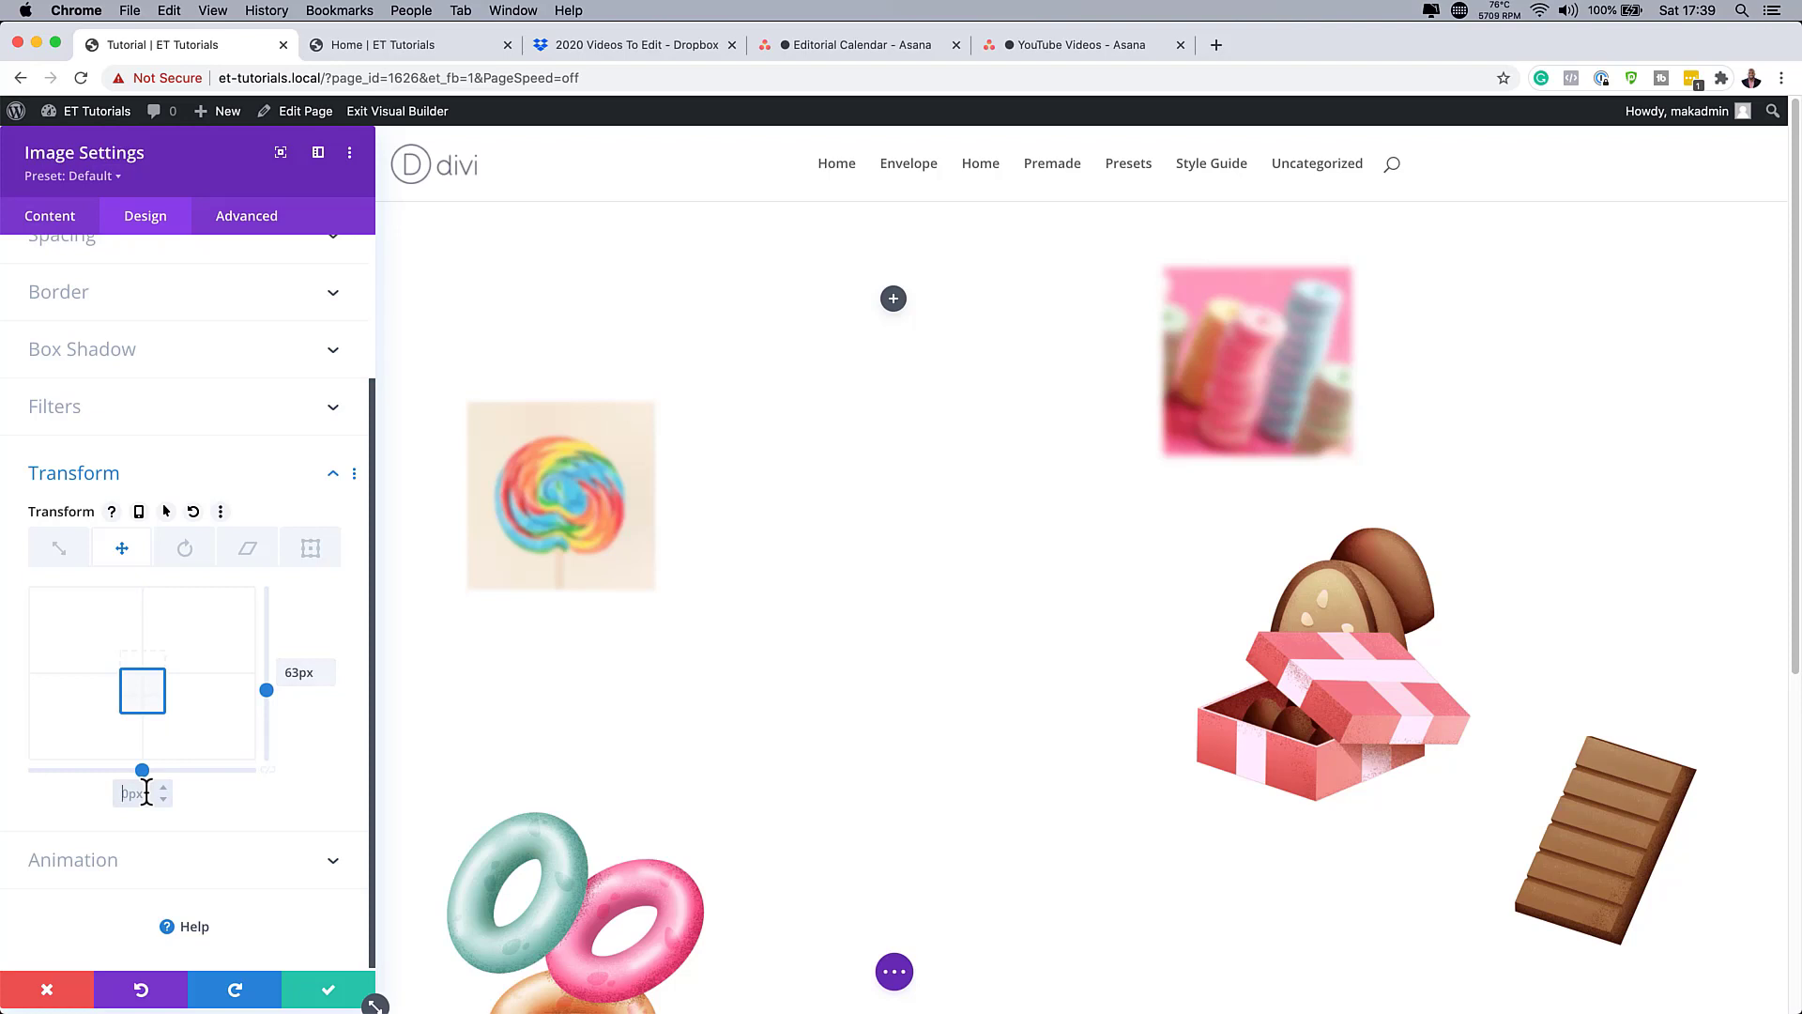
drag(141, 691, 108, 690)
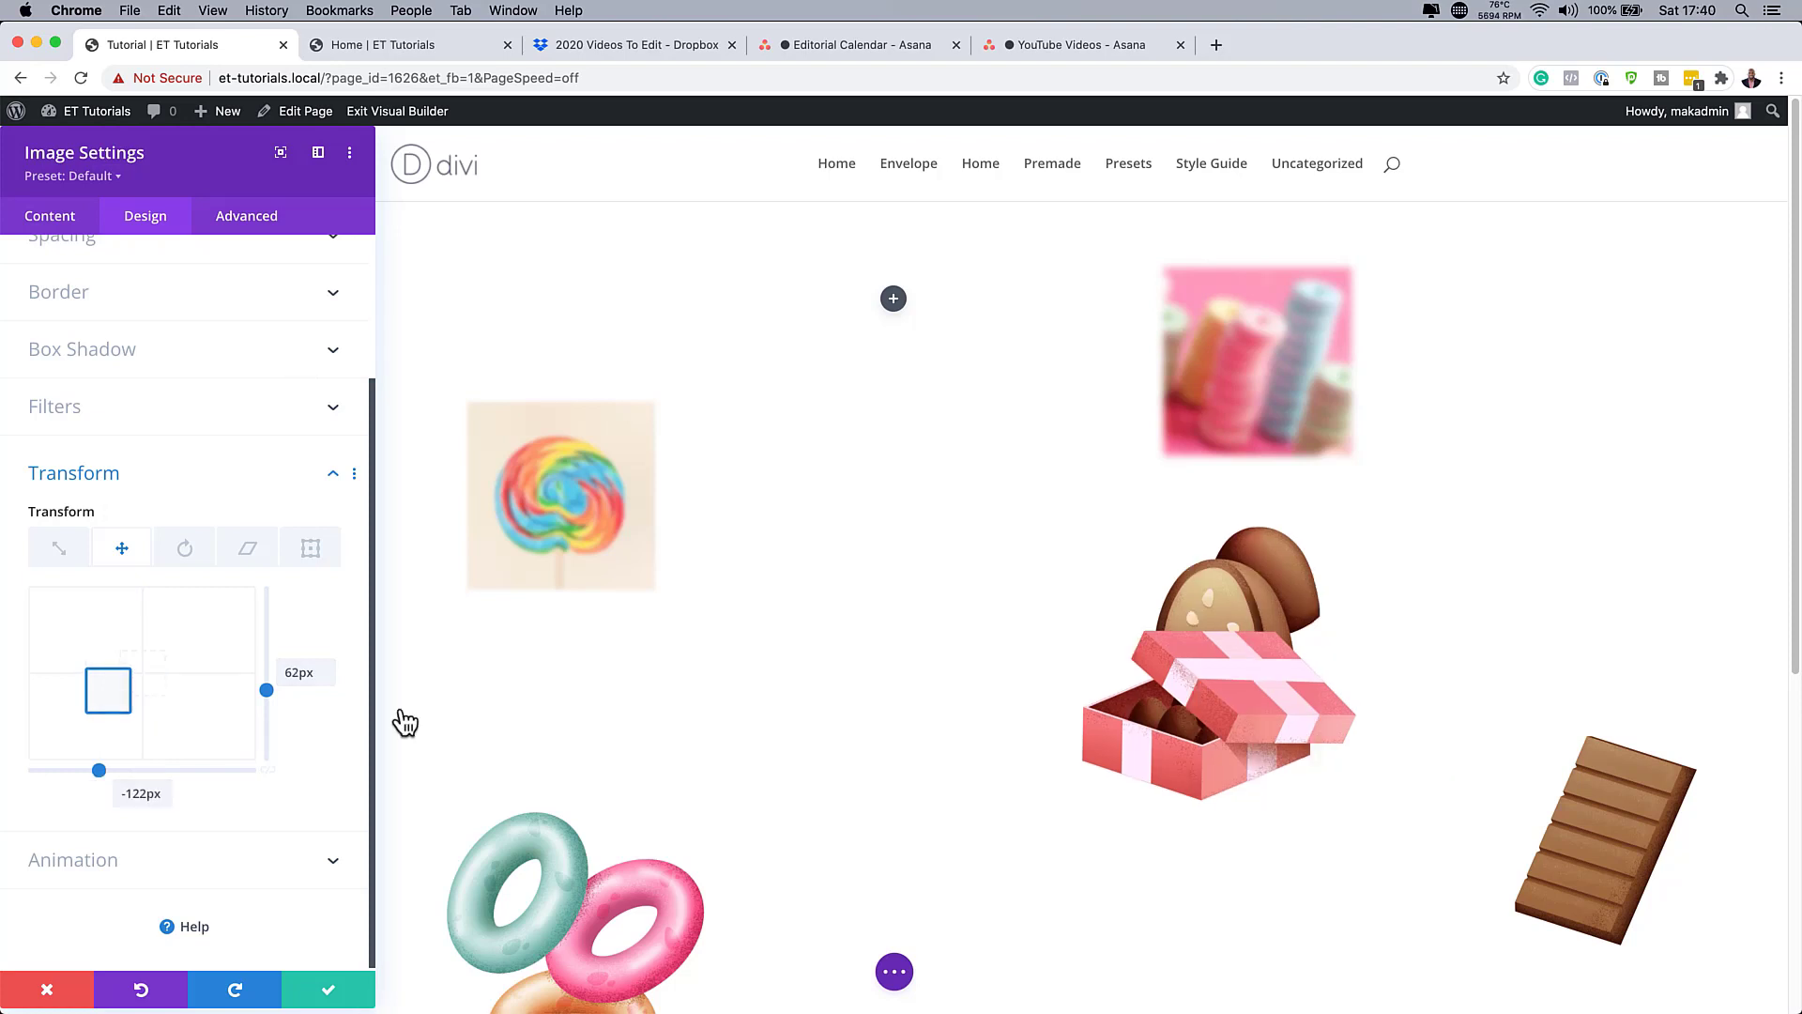
click(331, 988)
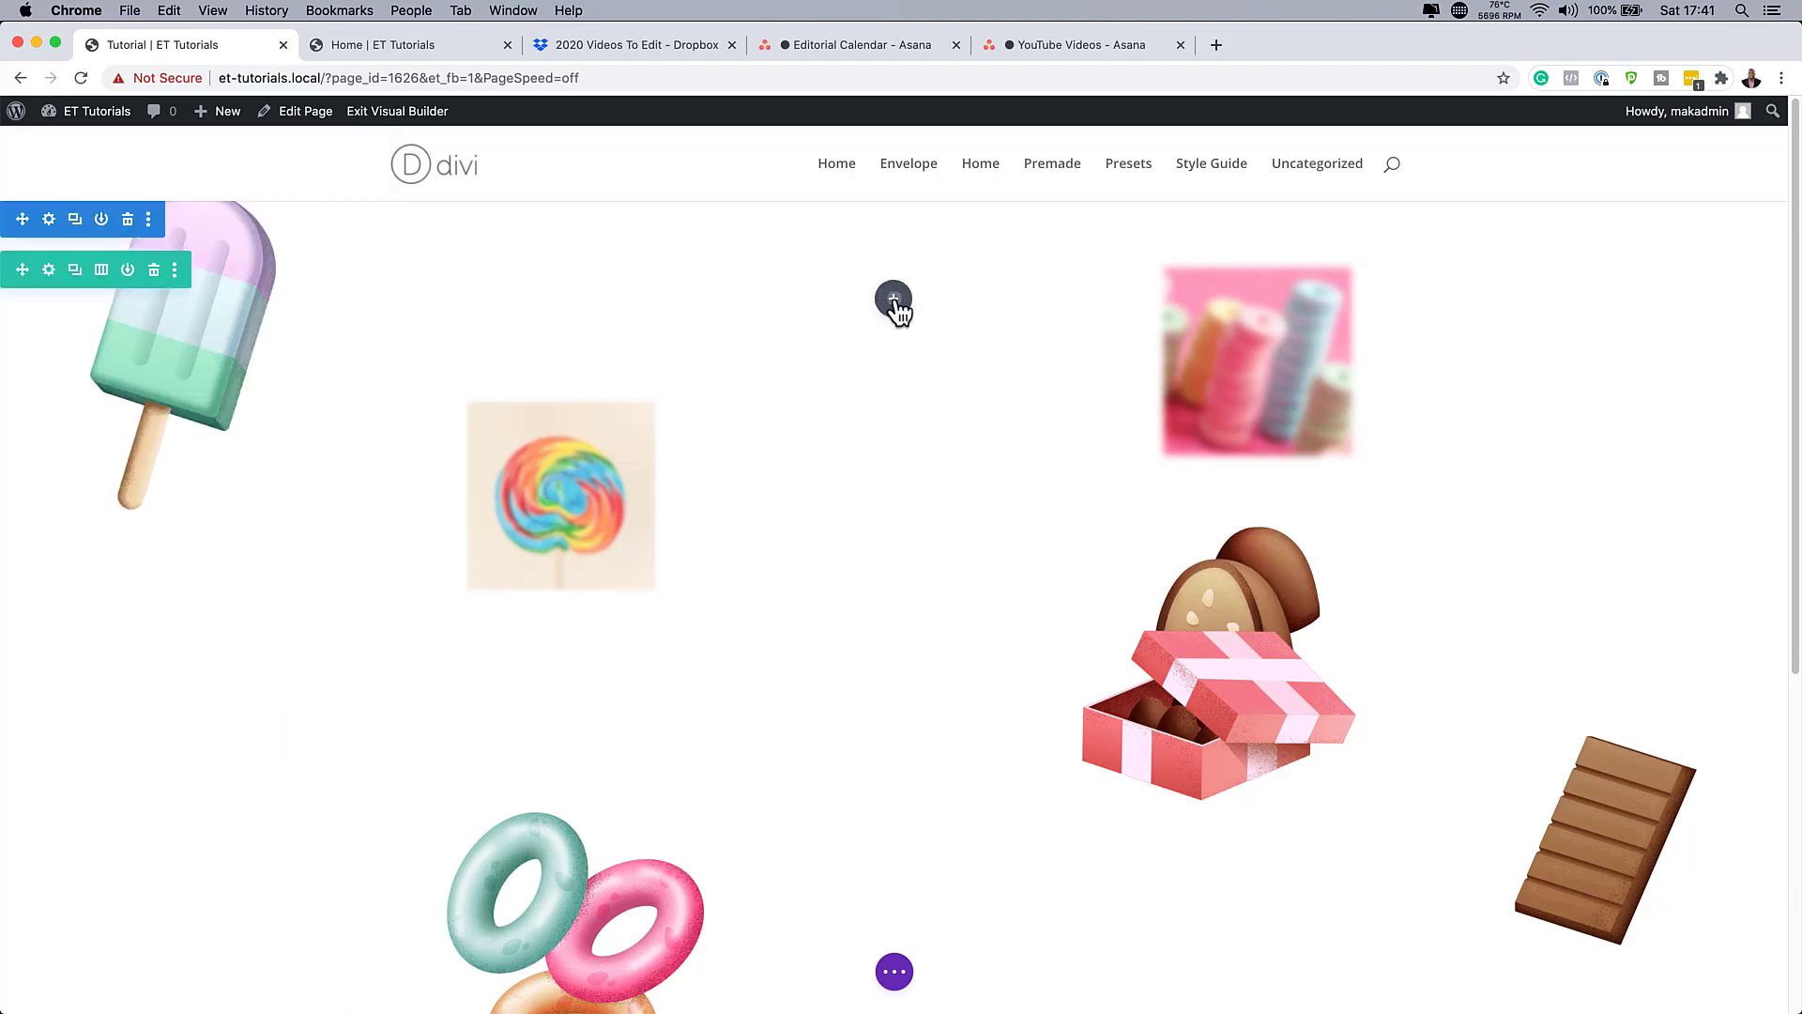
Add a Blurb module to the empty middle column and set its title to "Sweet Deal".
click(893, 300)
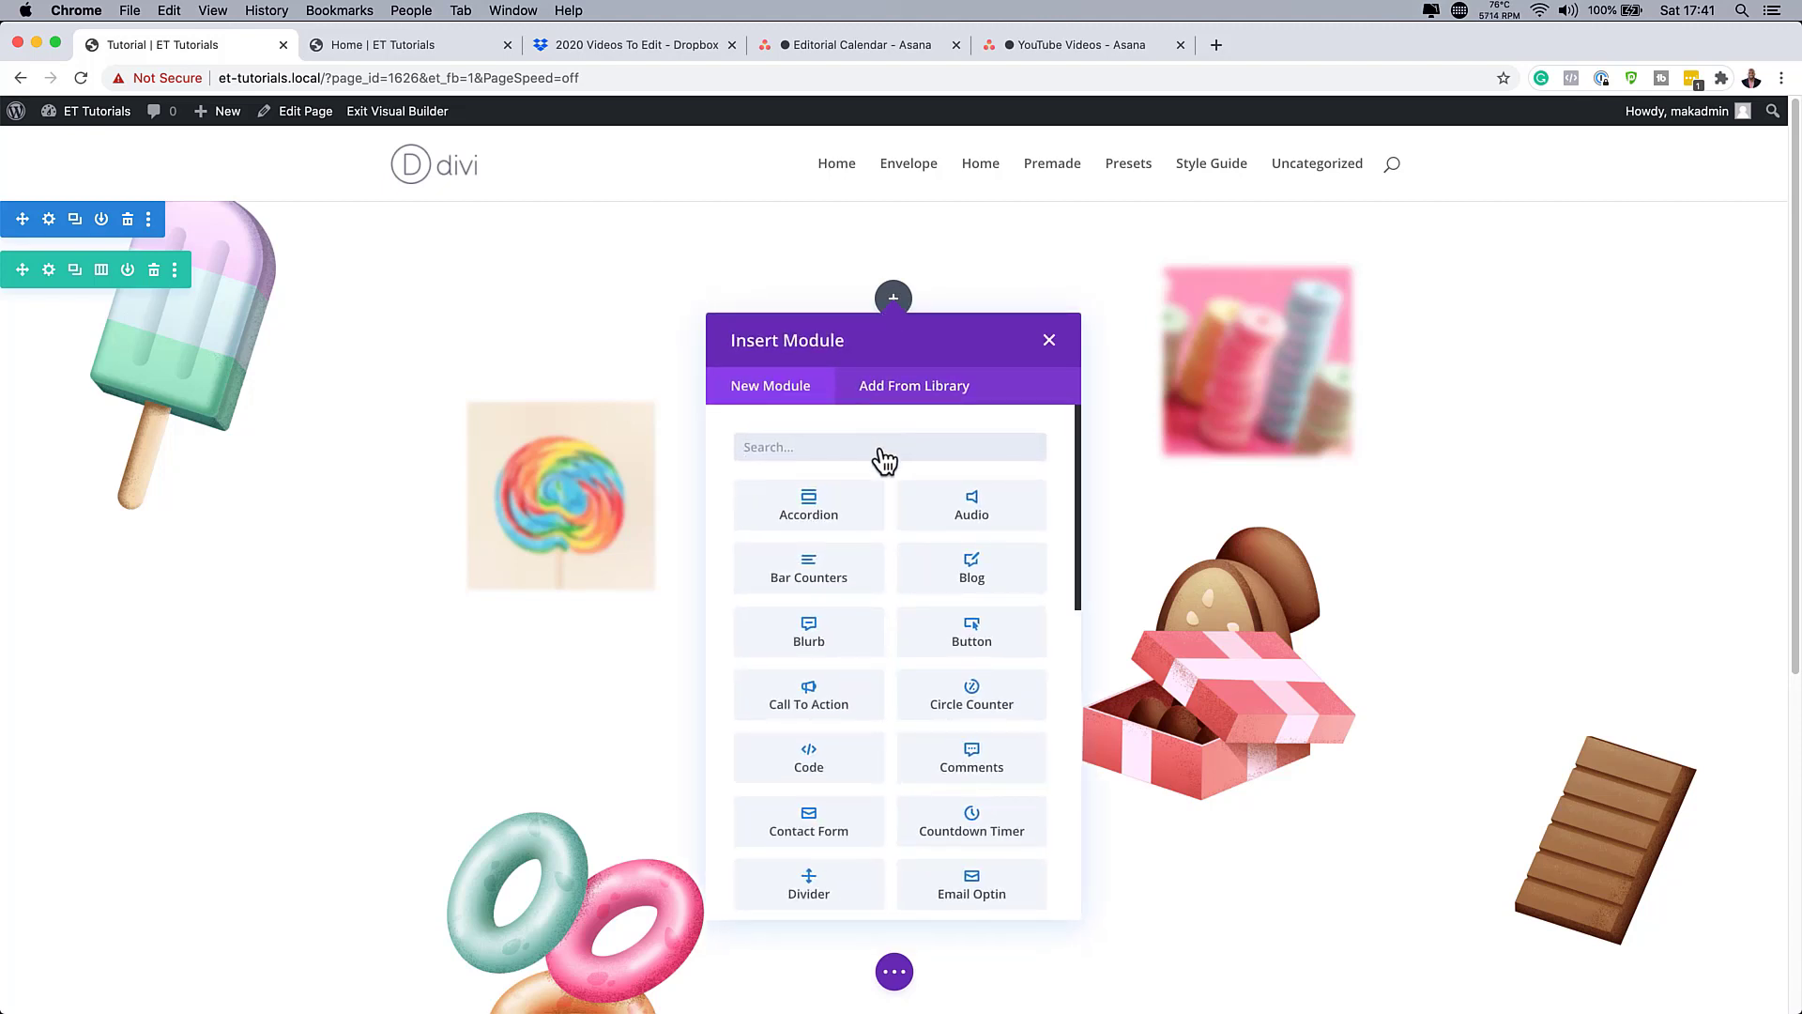
click(847, 638)
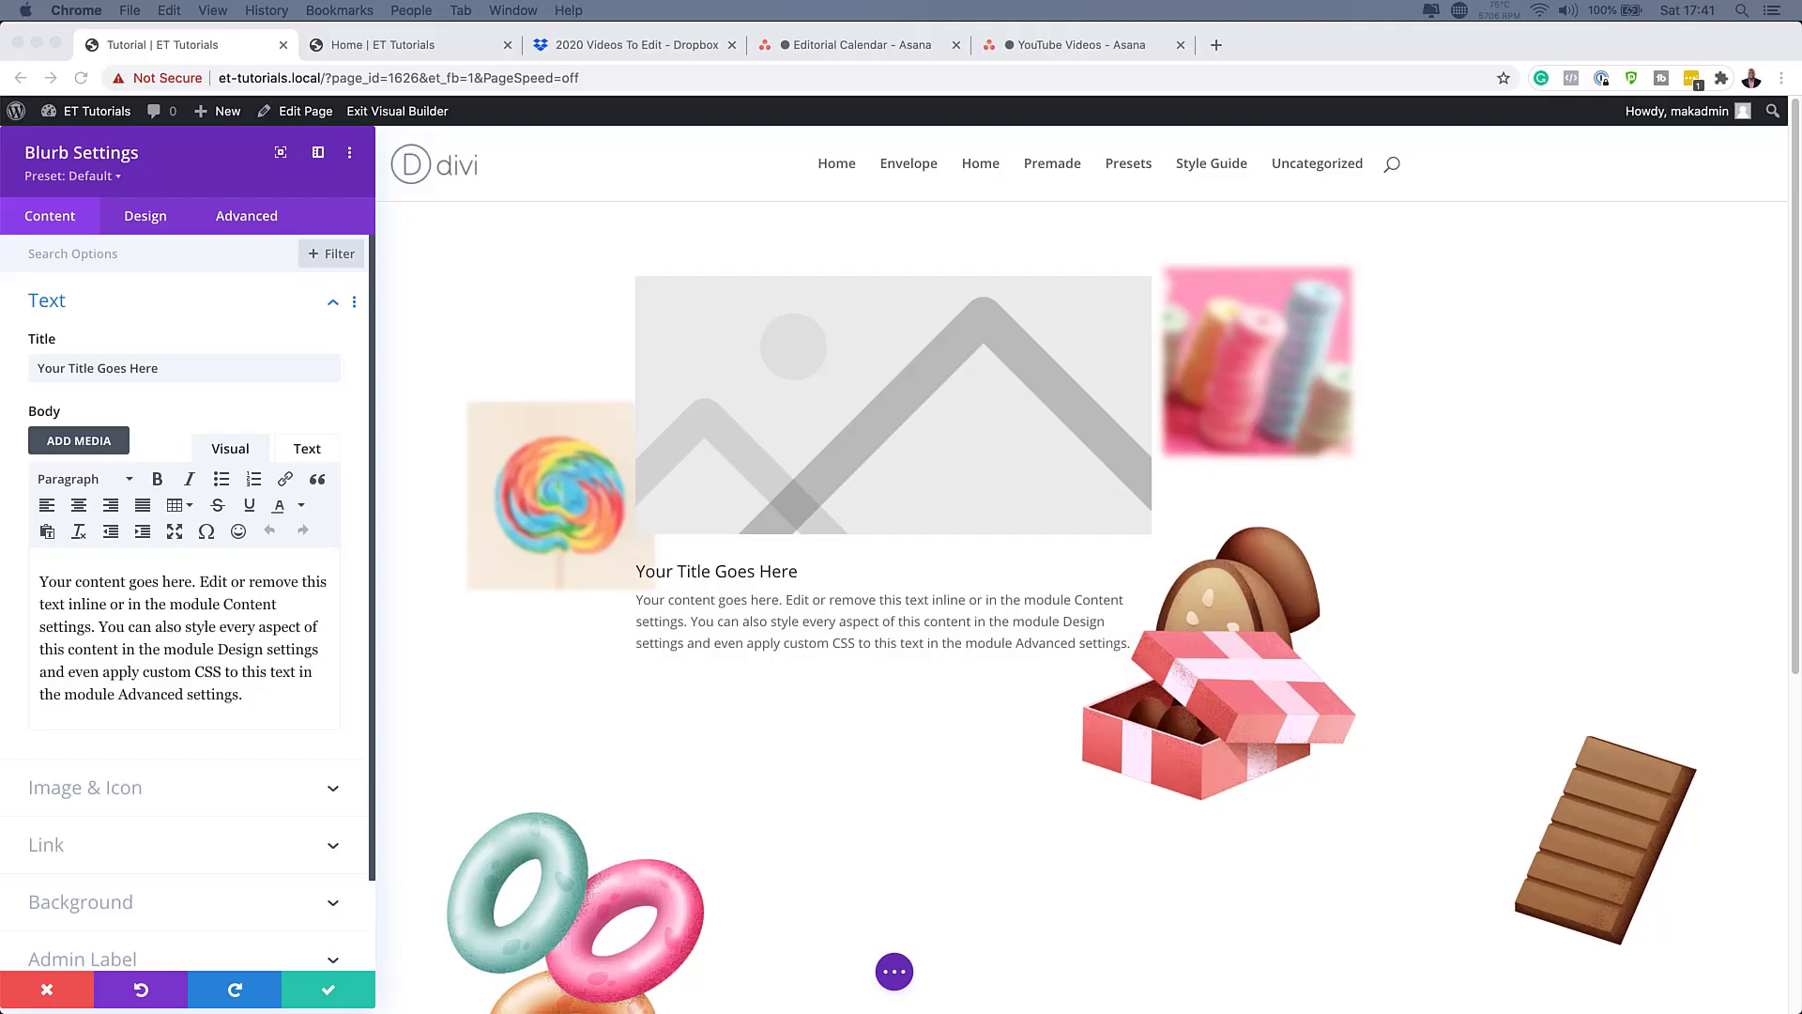
triple_click(187, 367)
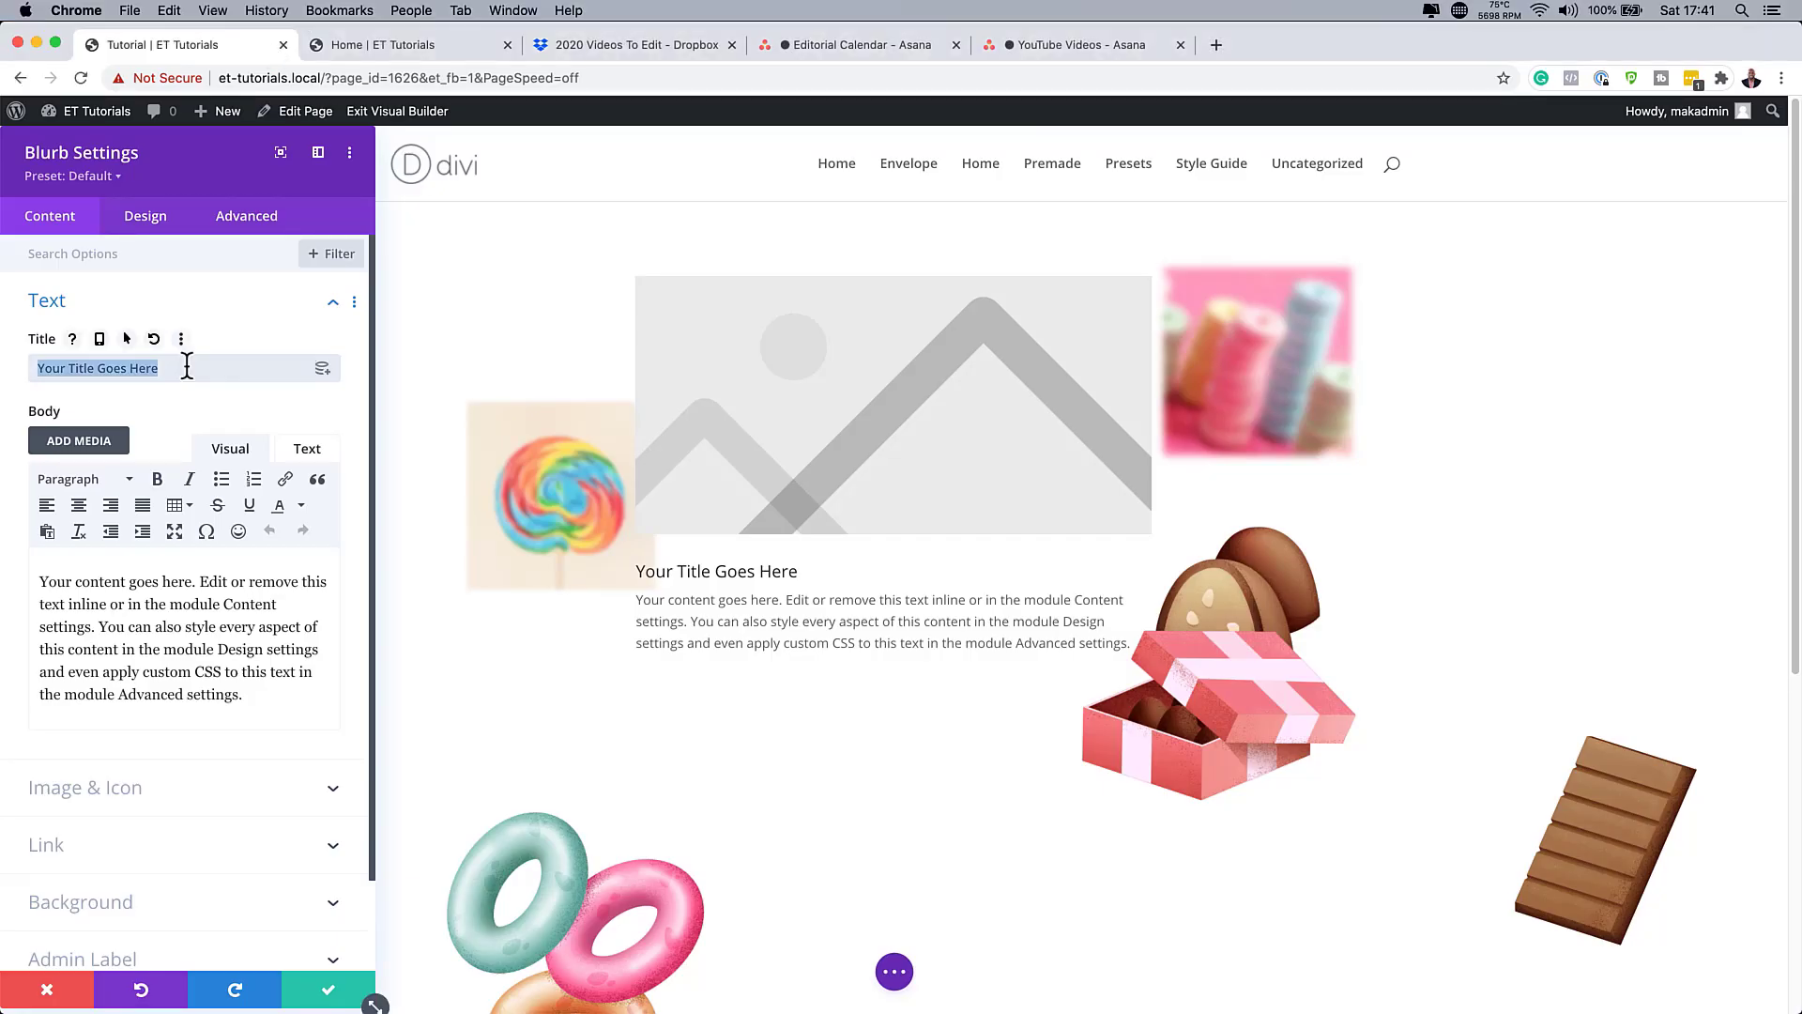
text(Sweet Deal)
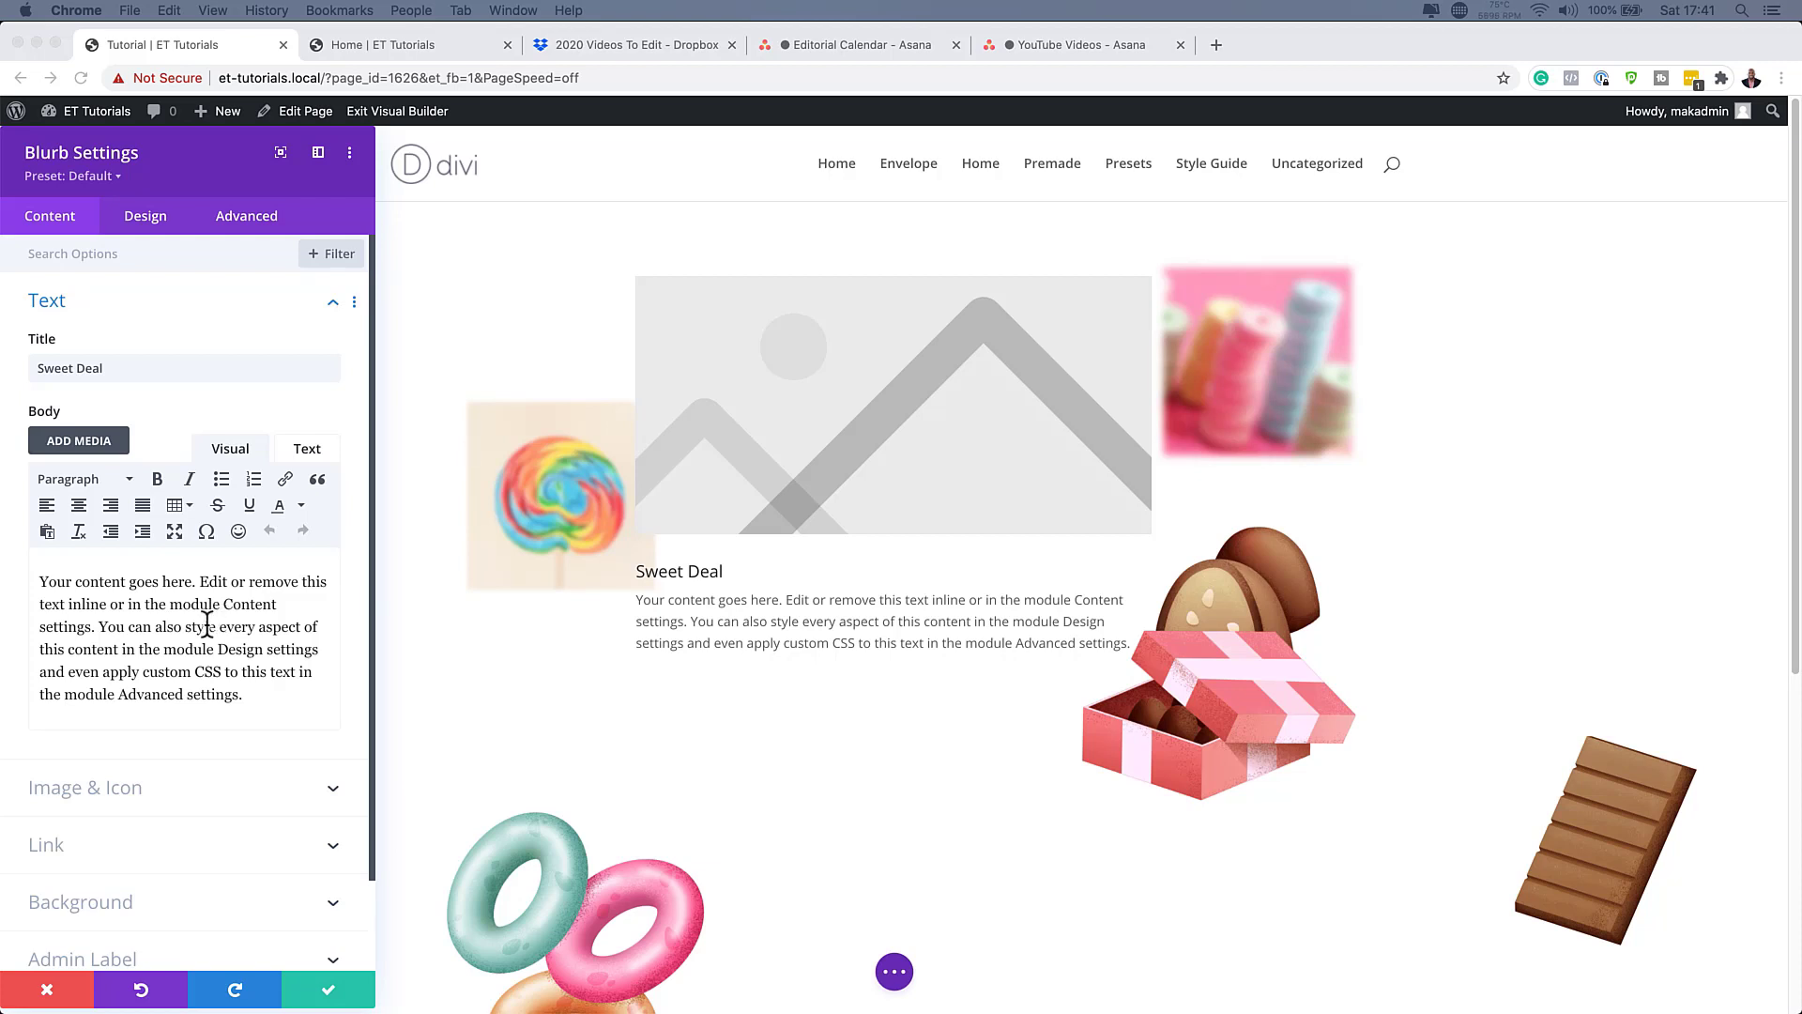
key(super+Tab)
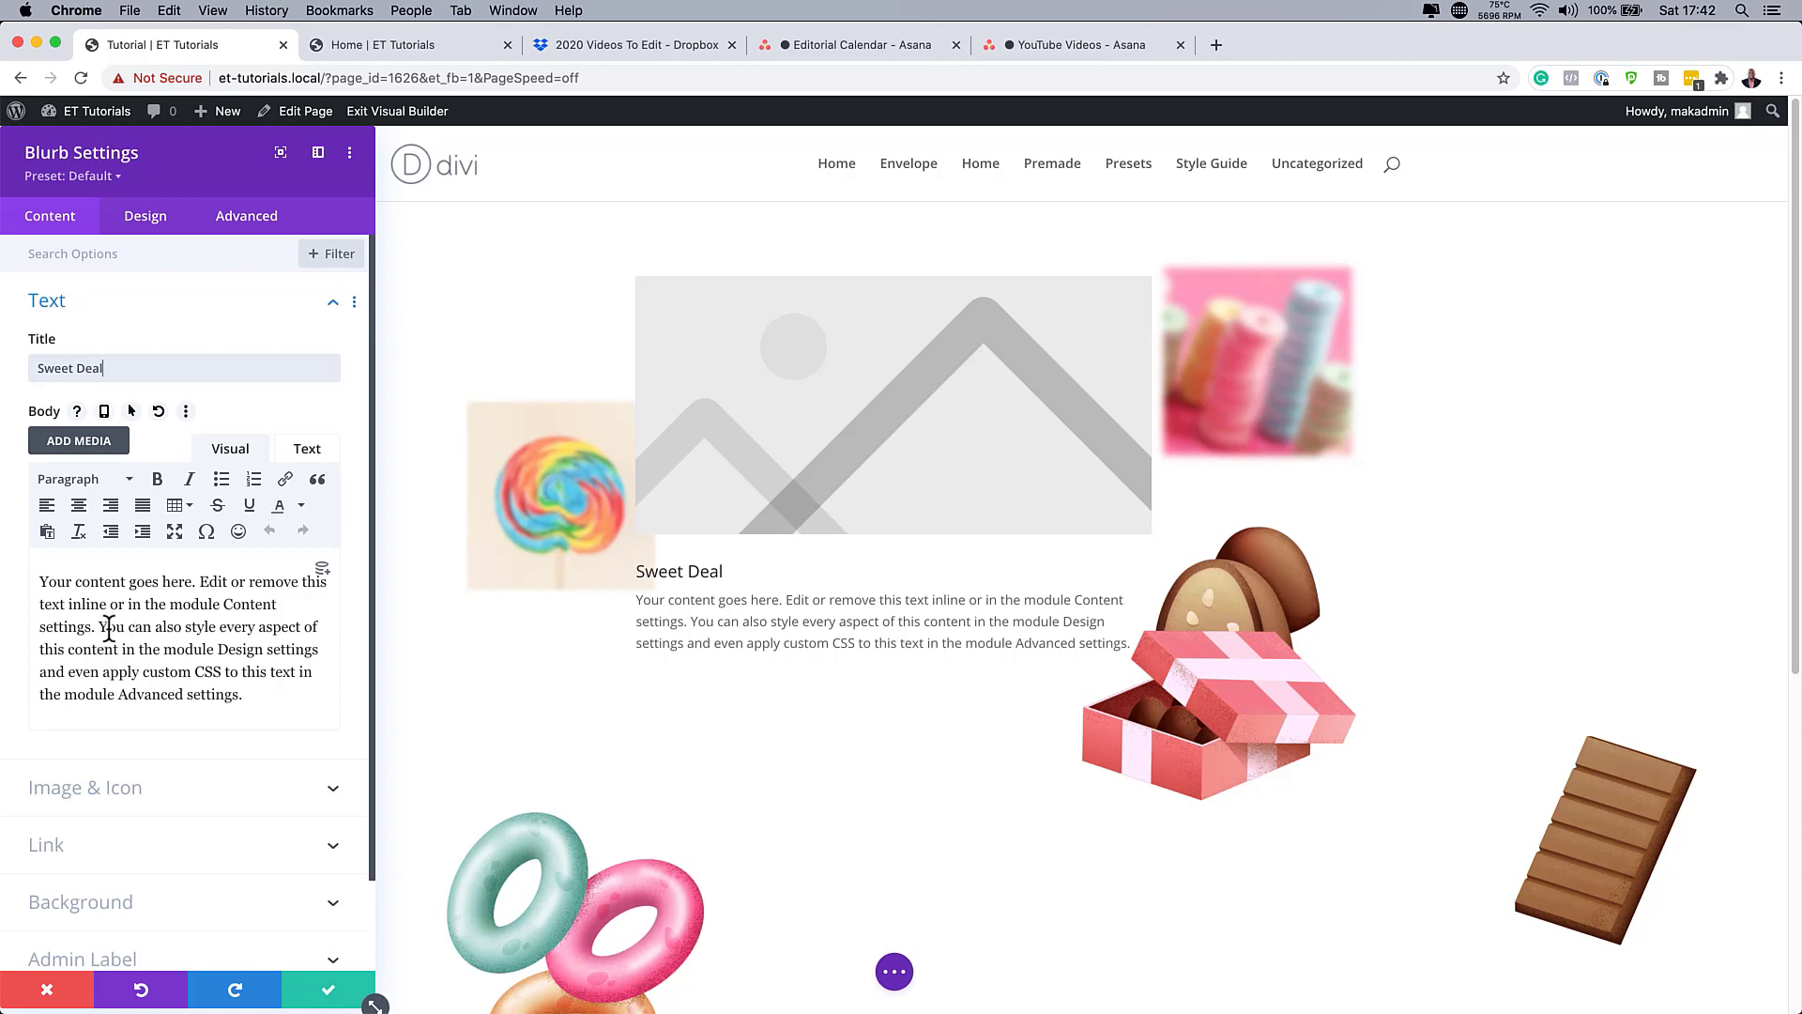
Delete the last sentence of the blurb's body text, starting with "You can also style every aspect".
click(189, 642)
drag(188, 642, 296, 688)
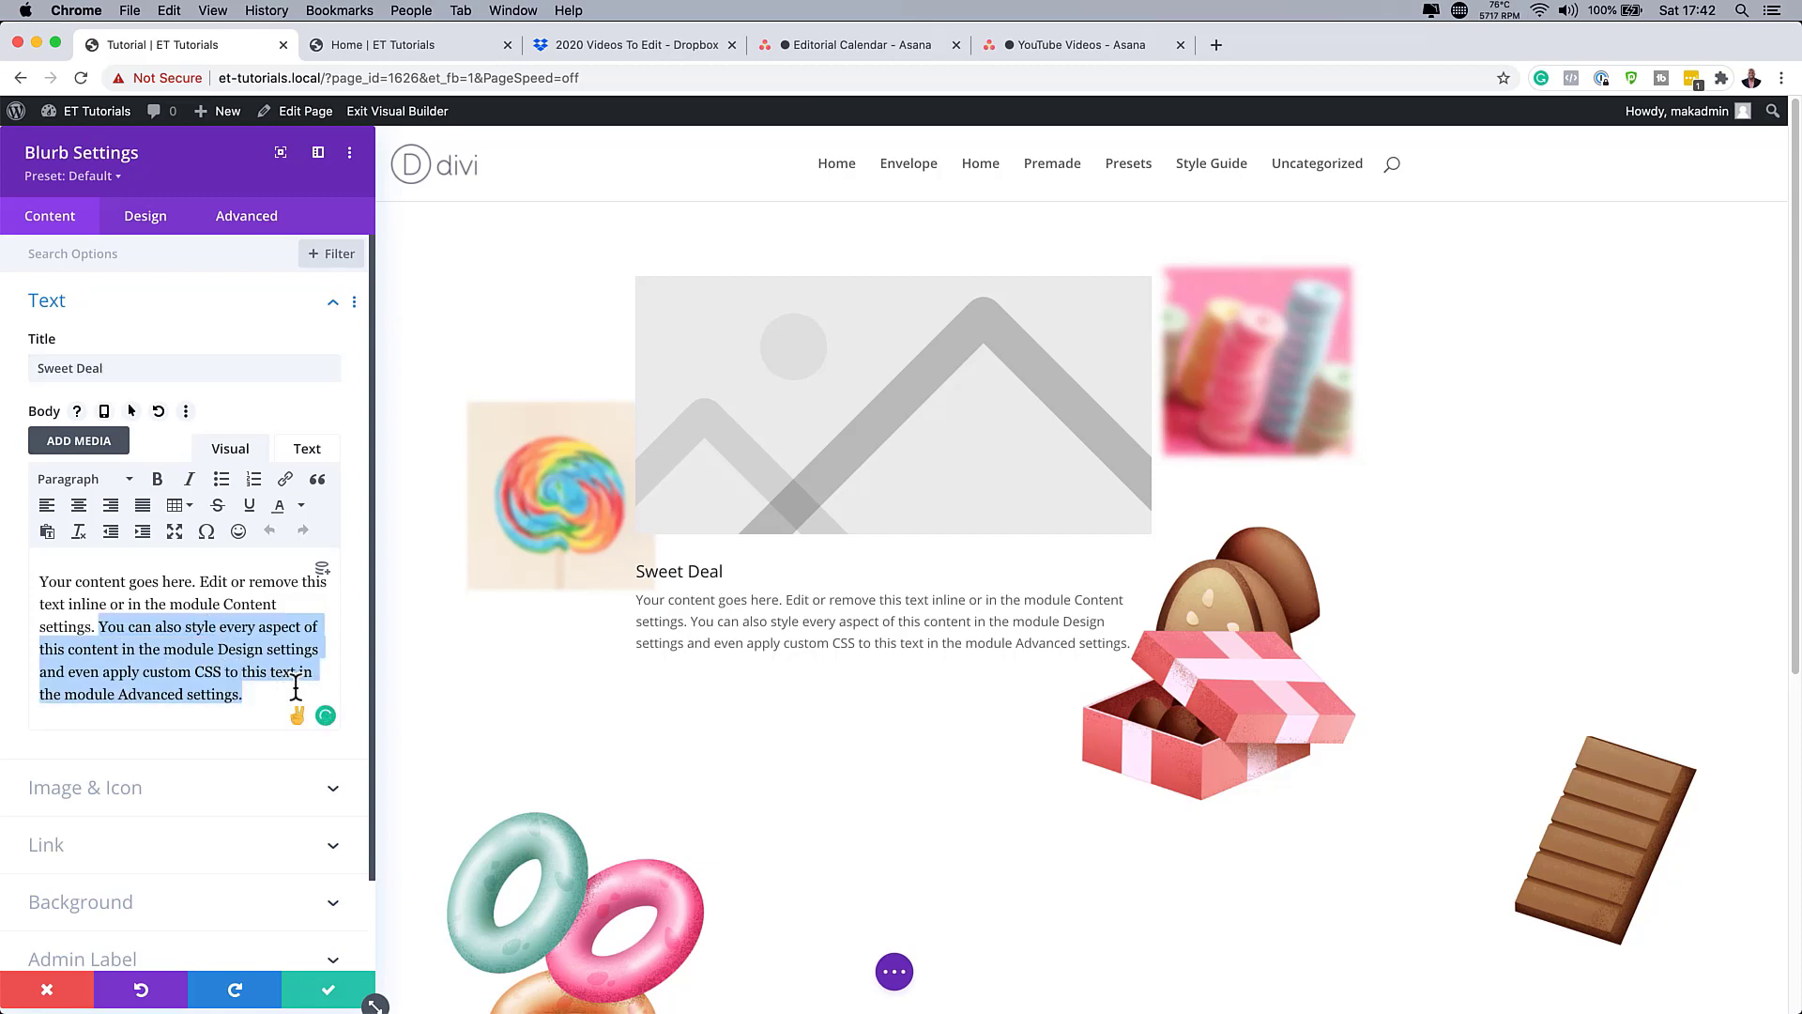
key(BackSpace)
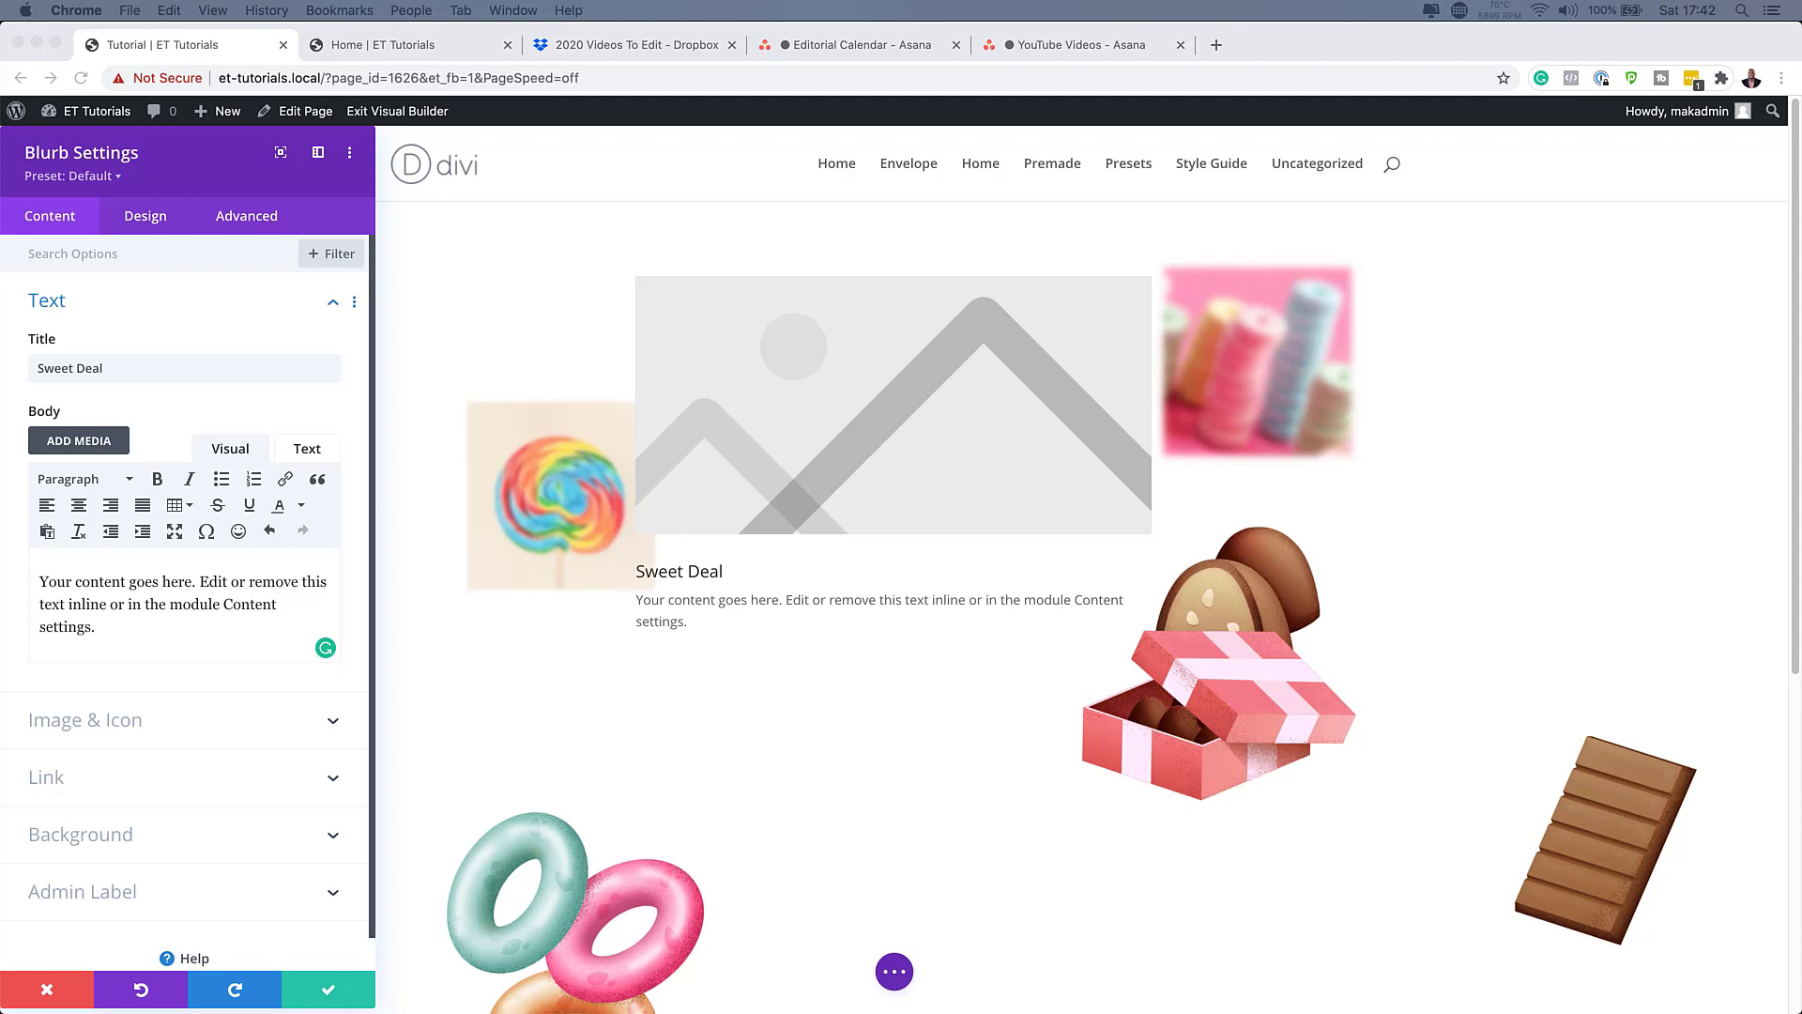
Add the HTML link <a href="#">Learn More</a> on a new line below the blurb's body text.
click(305, 448)
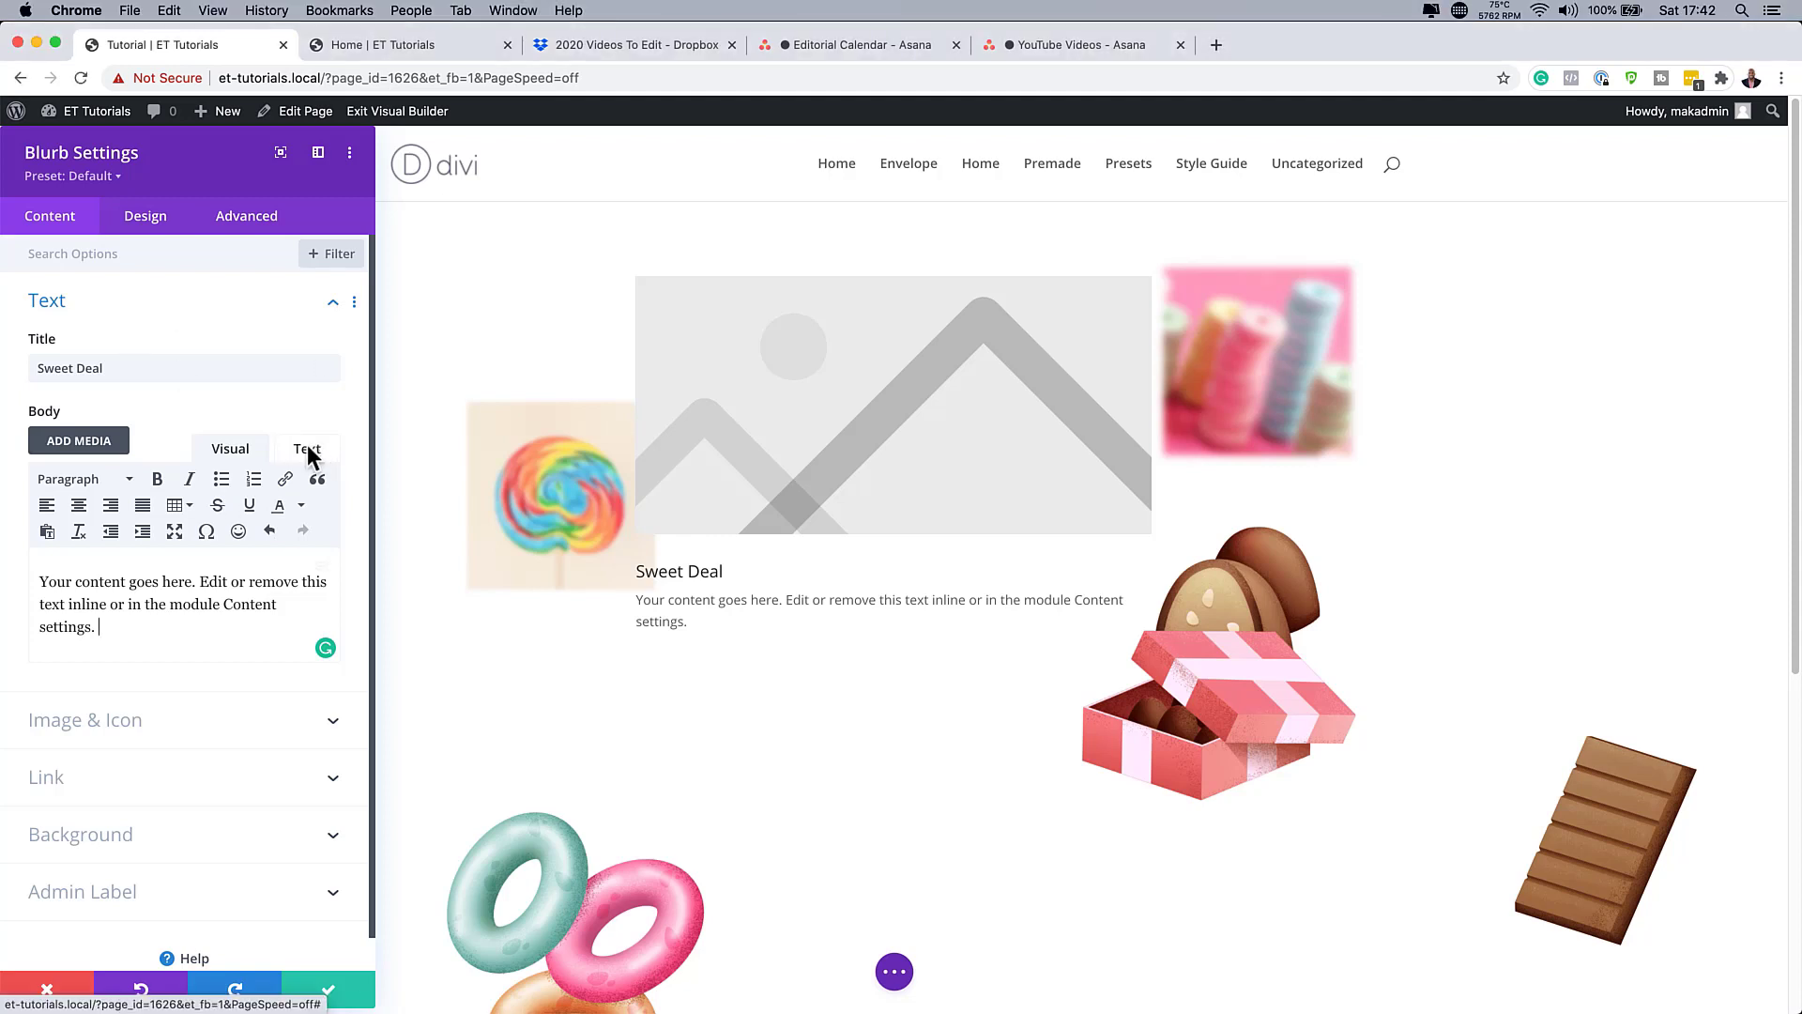
click(307, 448)
click(312, 507)
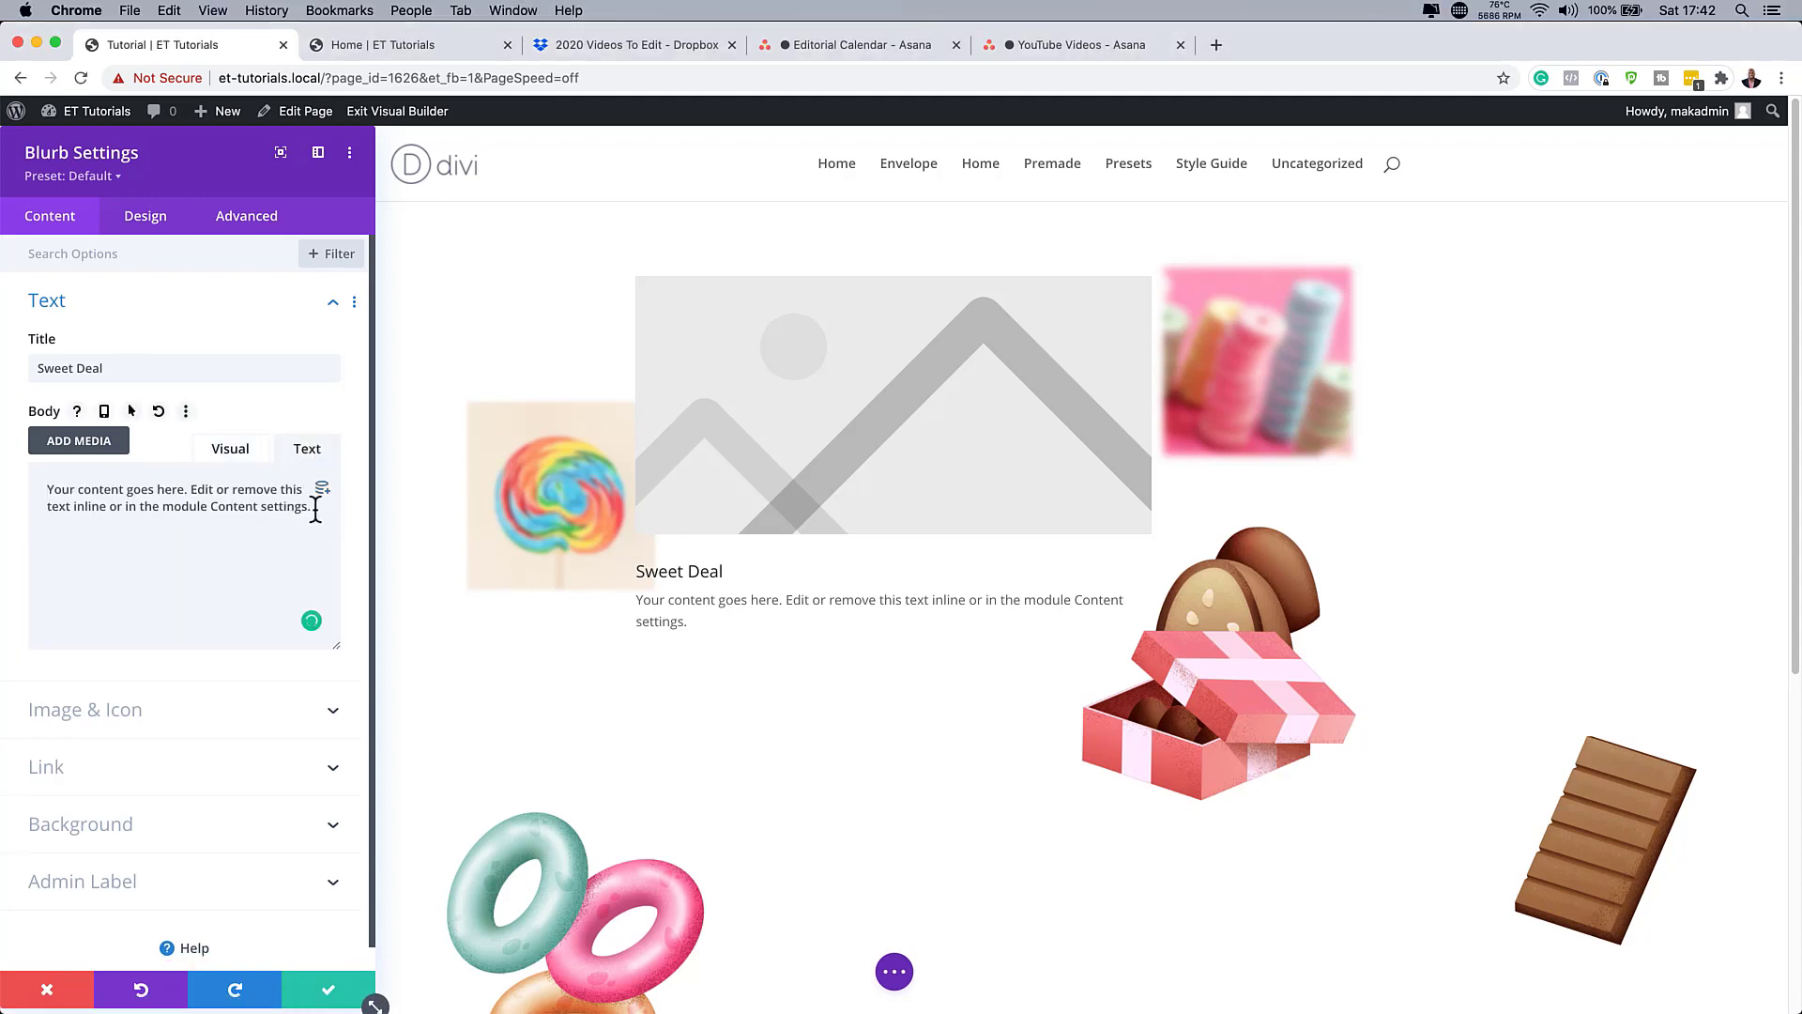
key(Return)
text(<a href="#">Learn More</a>)
click(230, 447)
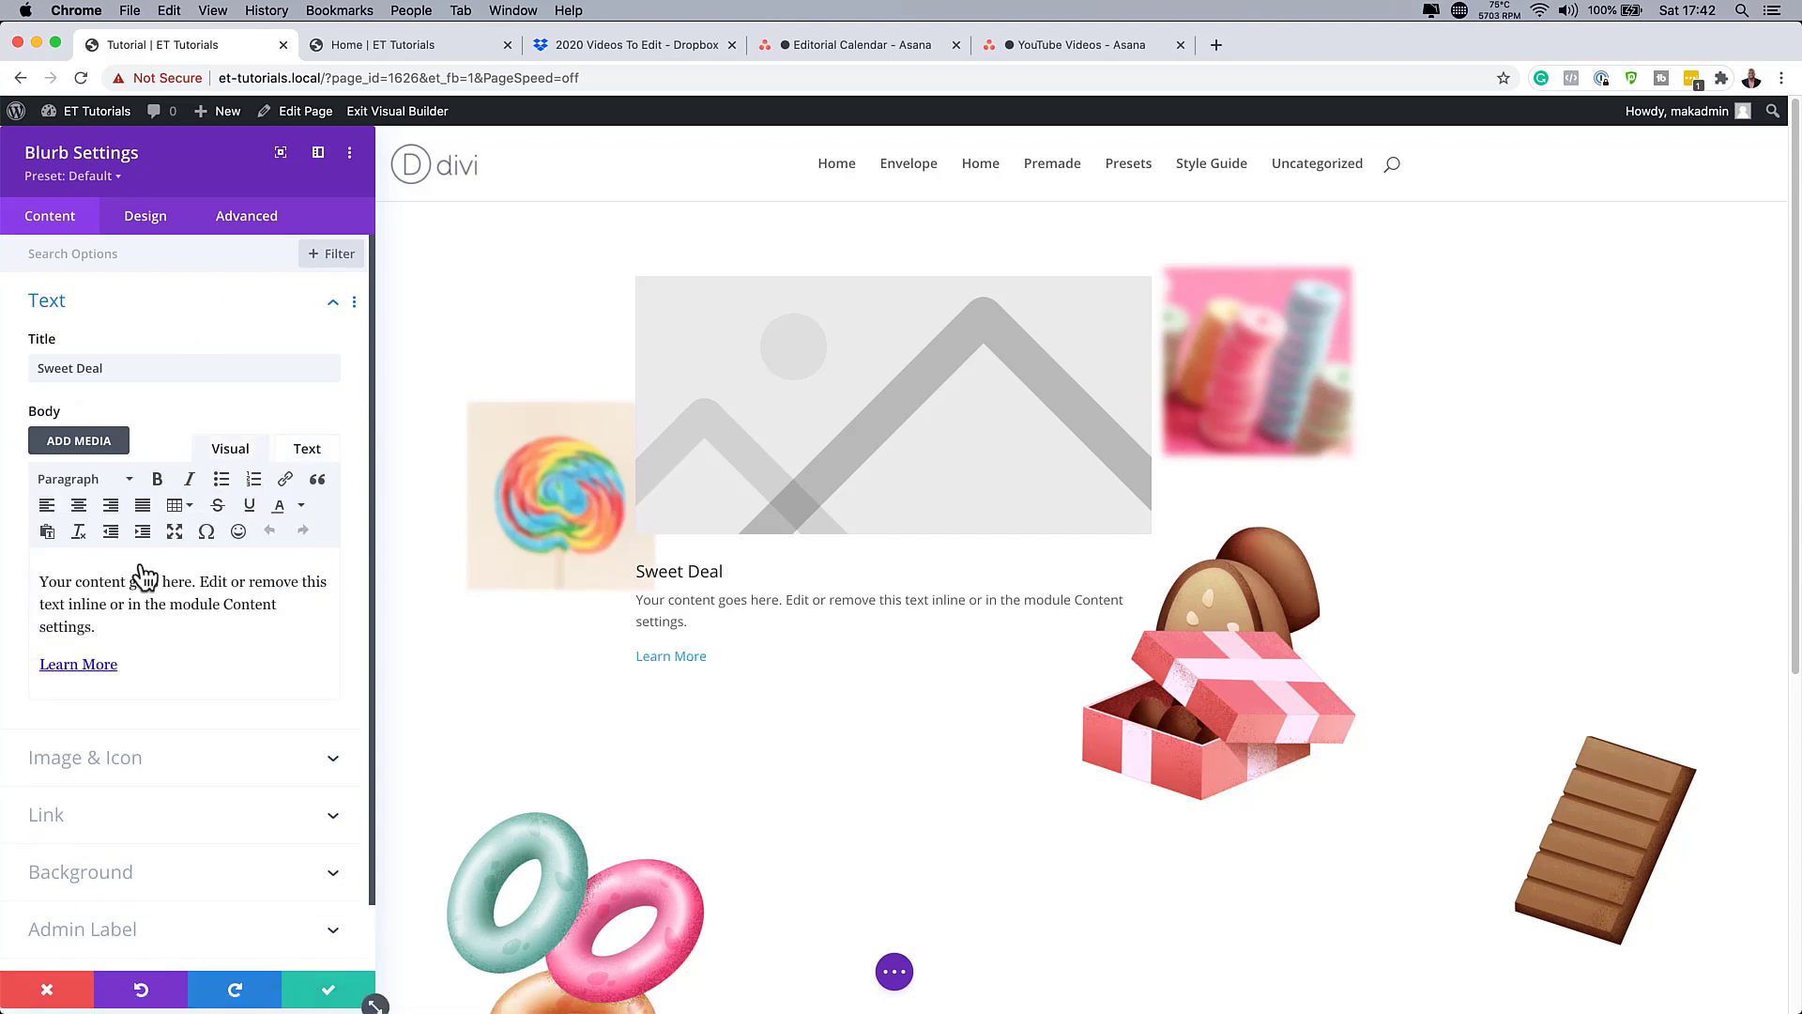
Replace the blurb's placeholder image with the wrapped candies picture candy-shop-31.jpg from the media library.
click(122, 761)
mouse_move(144, 599)
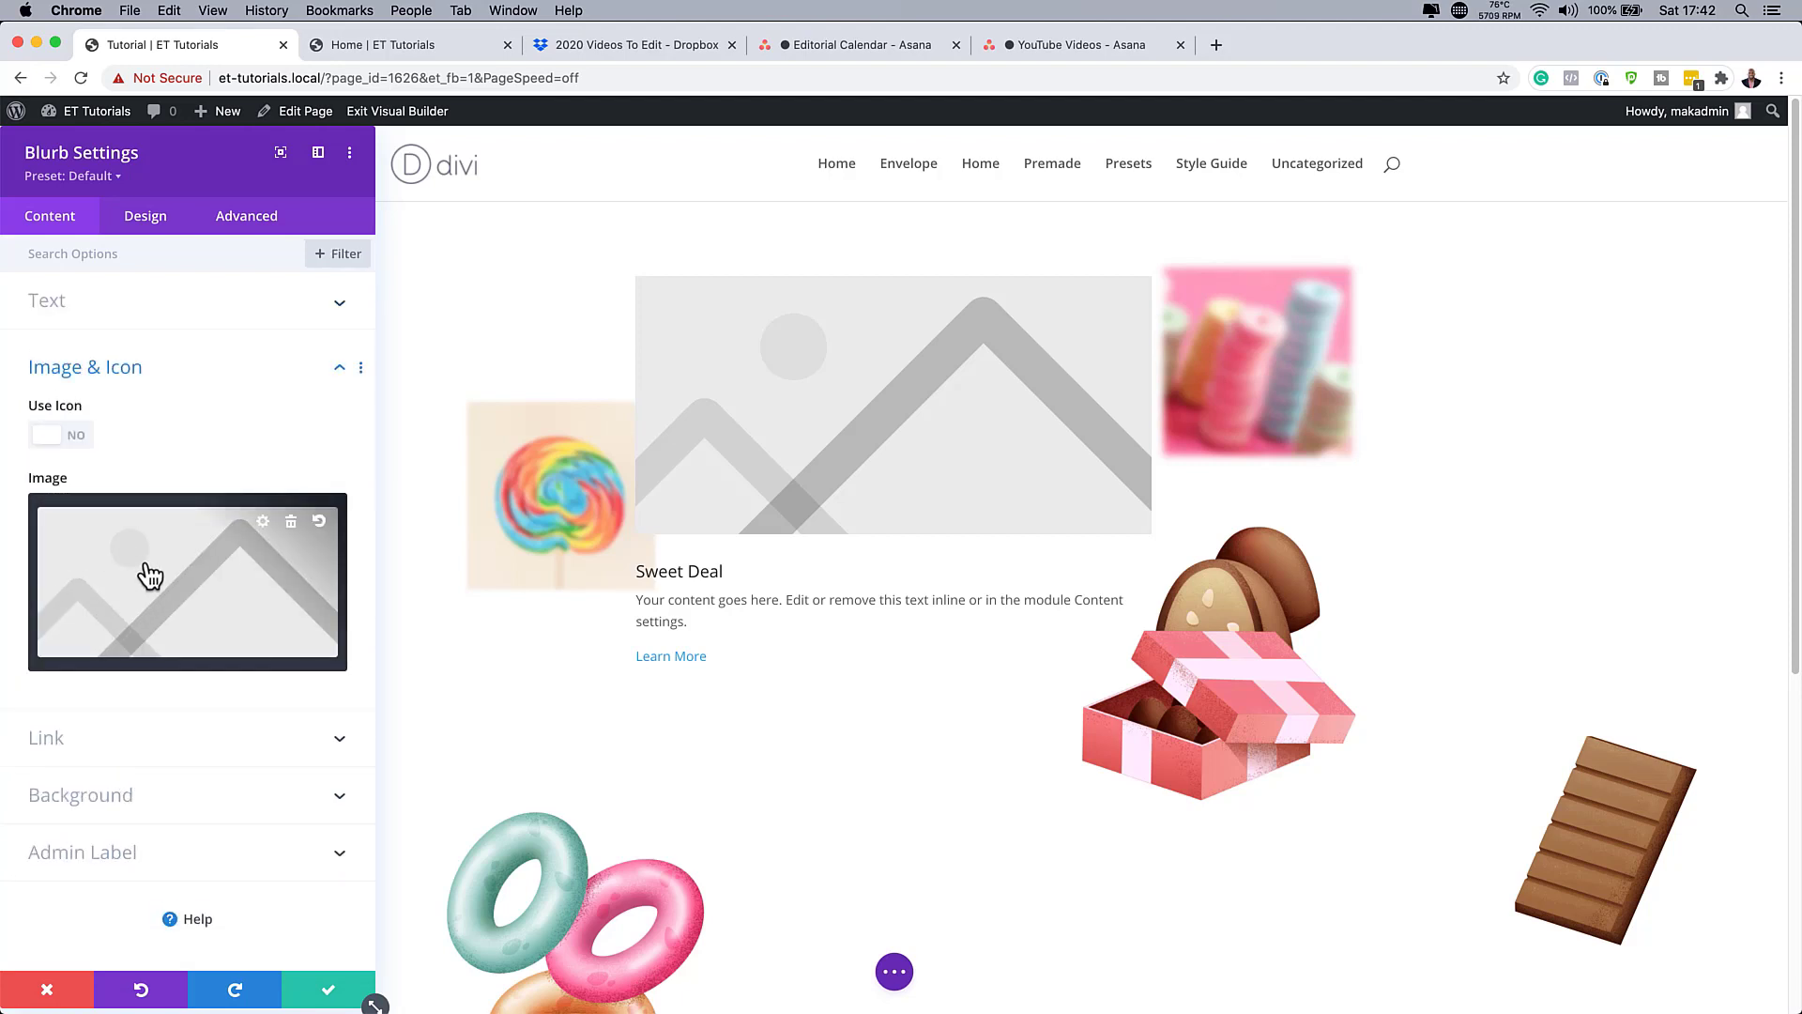
click(151, 574)
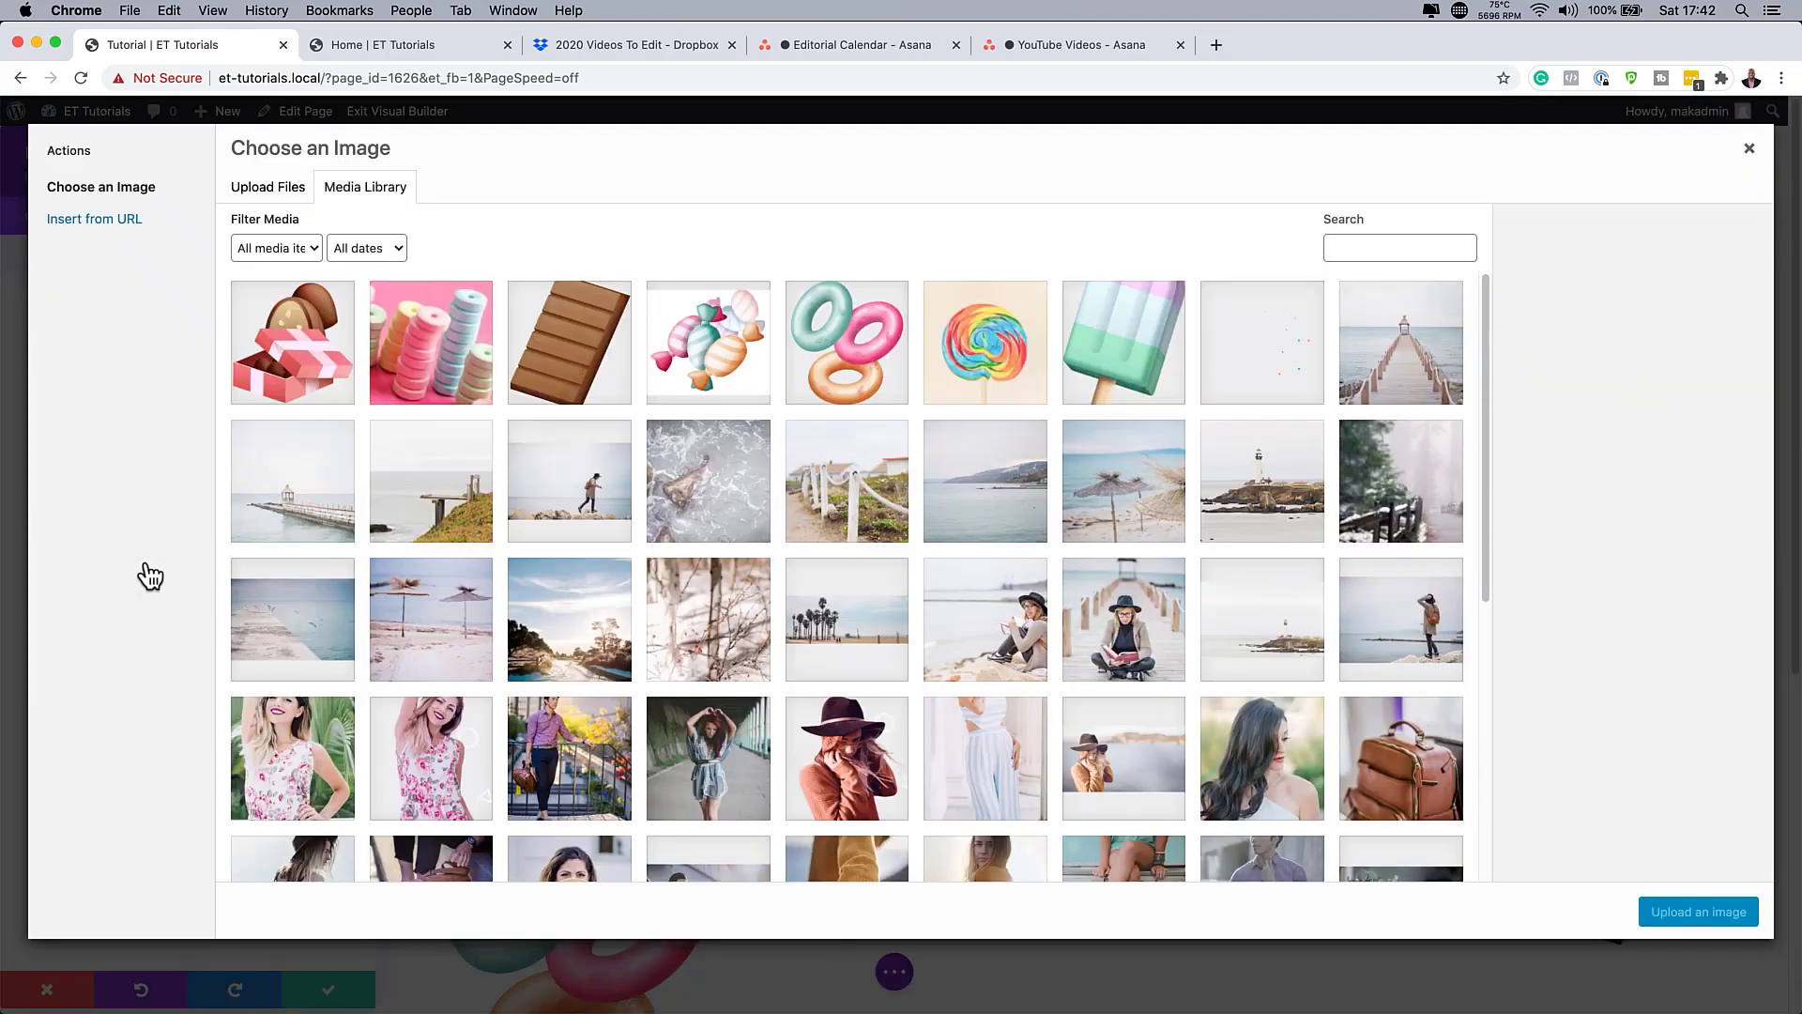
click(726, 357)
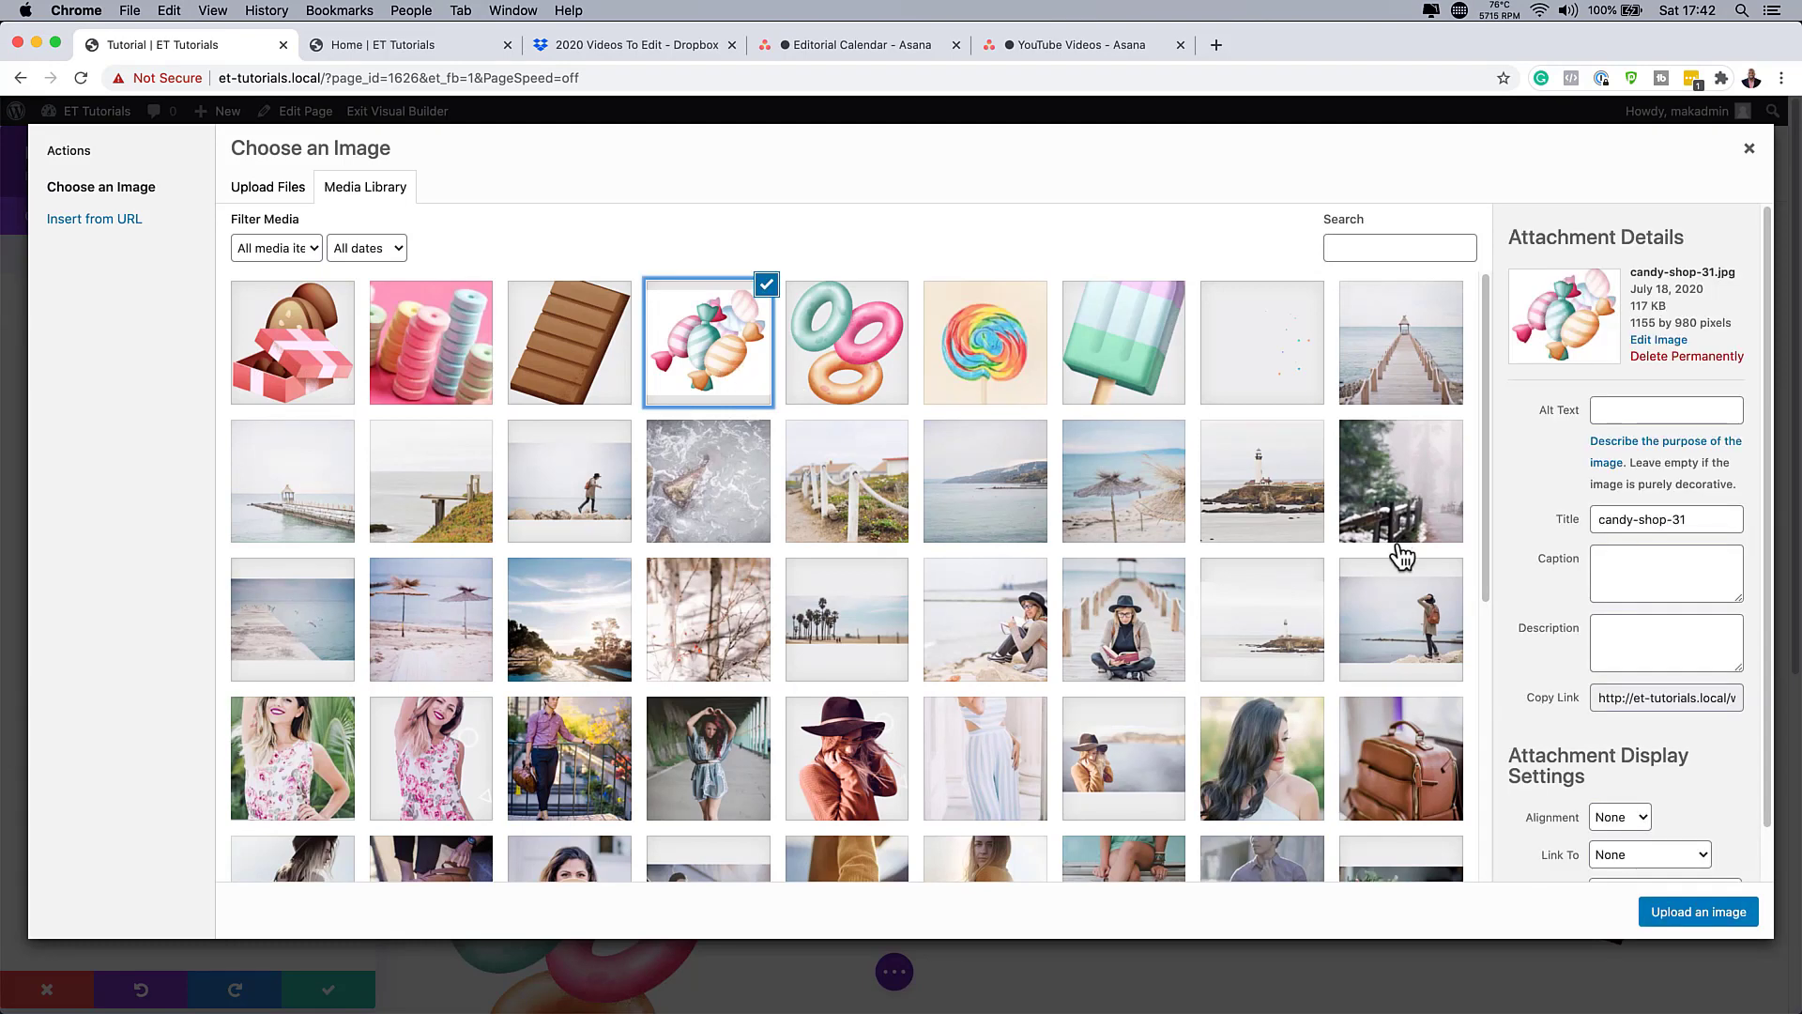
click(1667, 911)
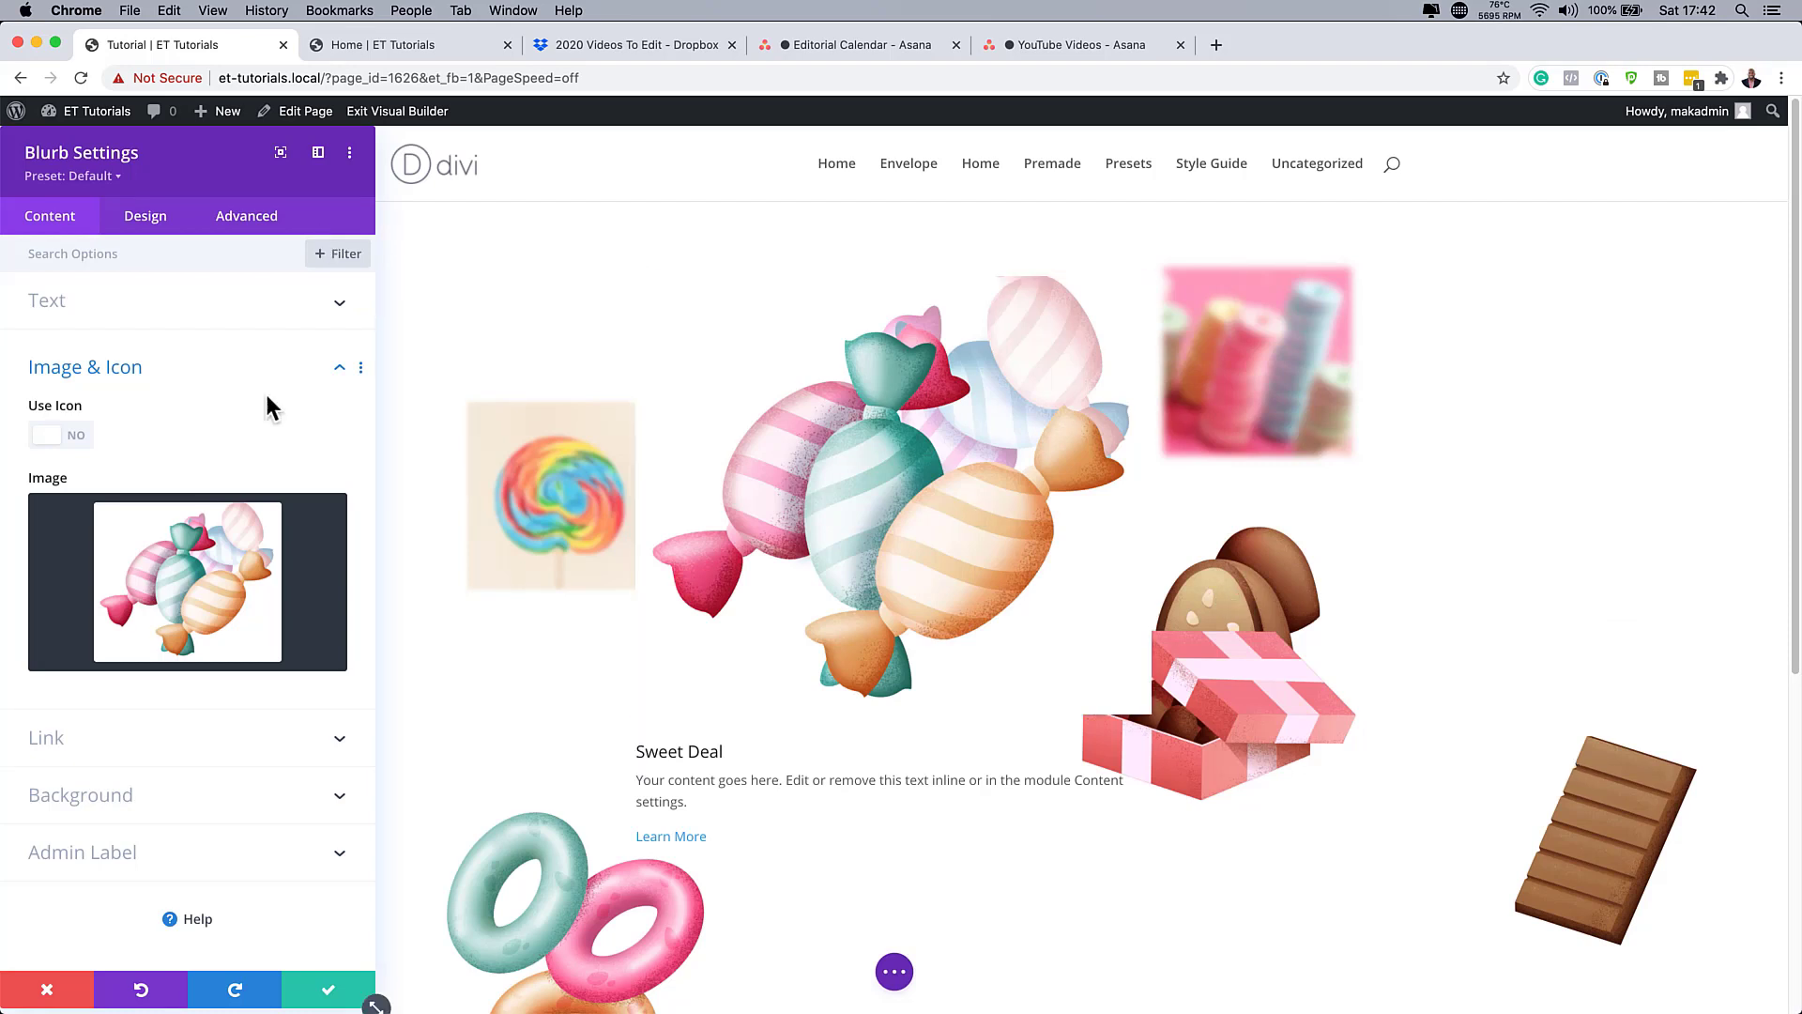
Give the blurb a white #ffffff background and set its text alignment to center.
click(107, 795)
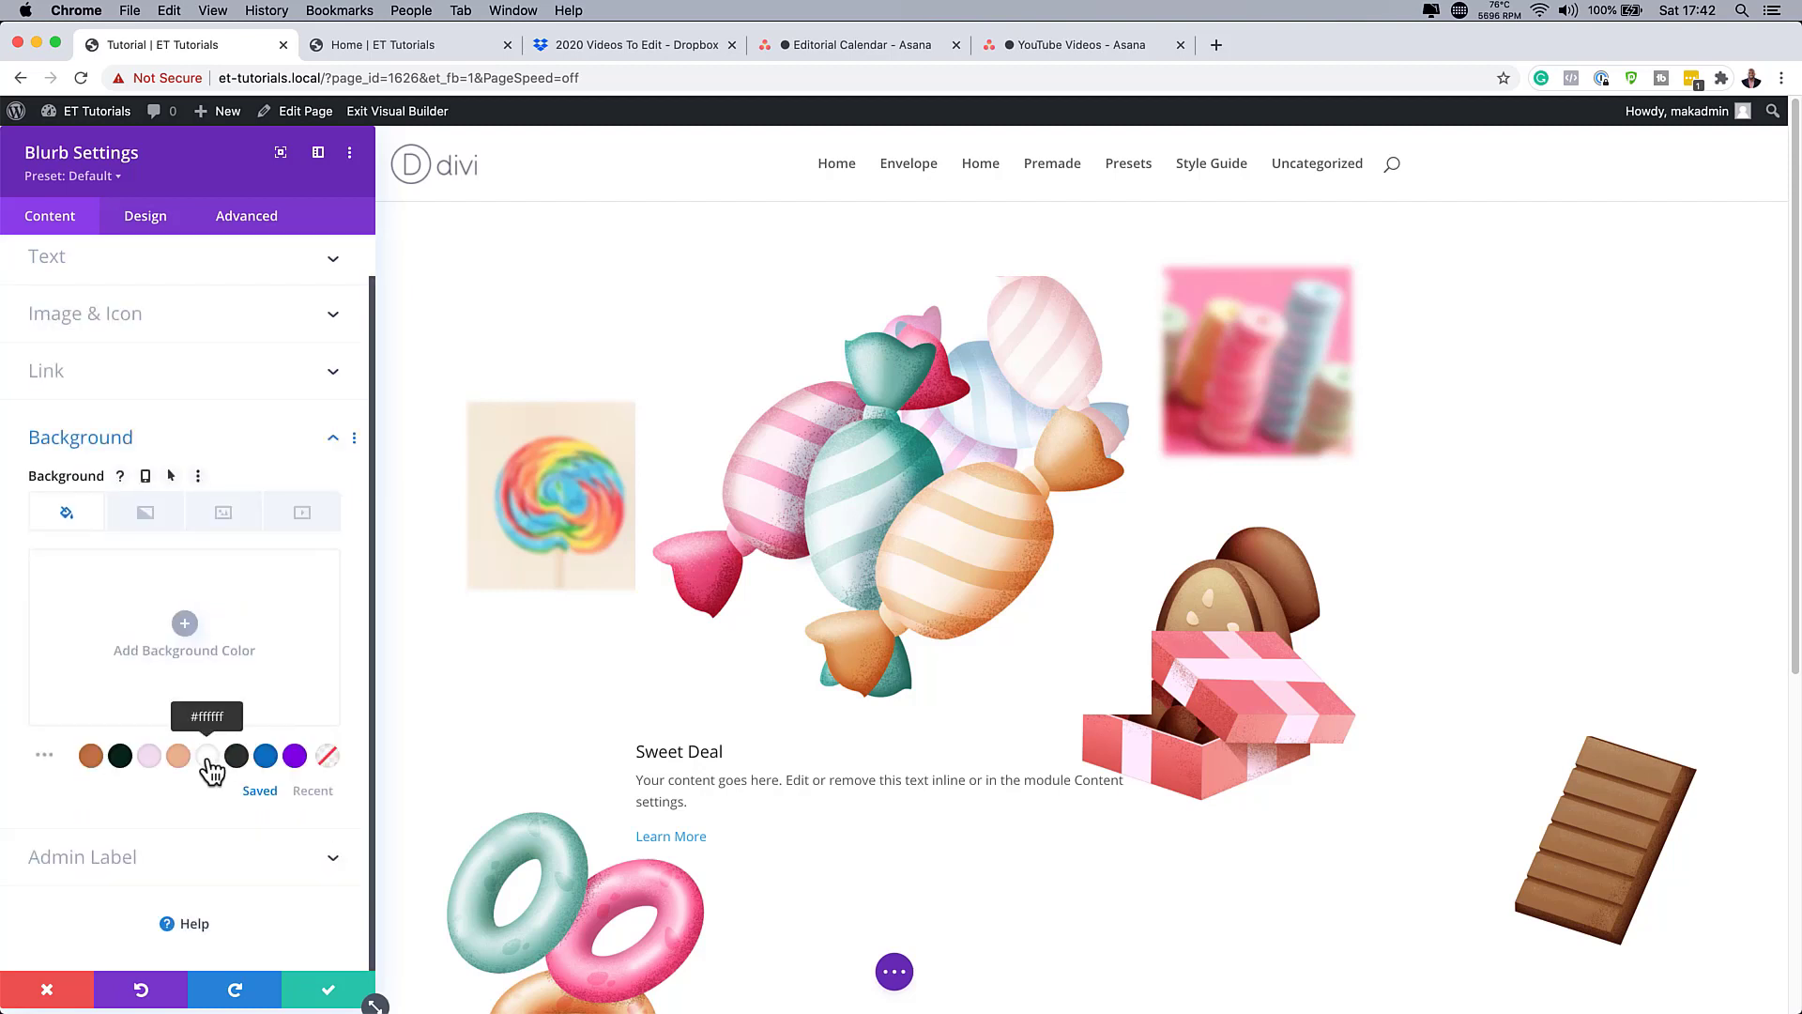
click(208, 755)
click(155, 230)
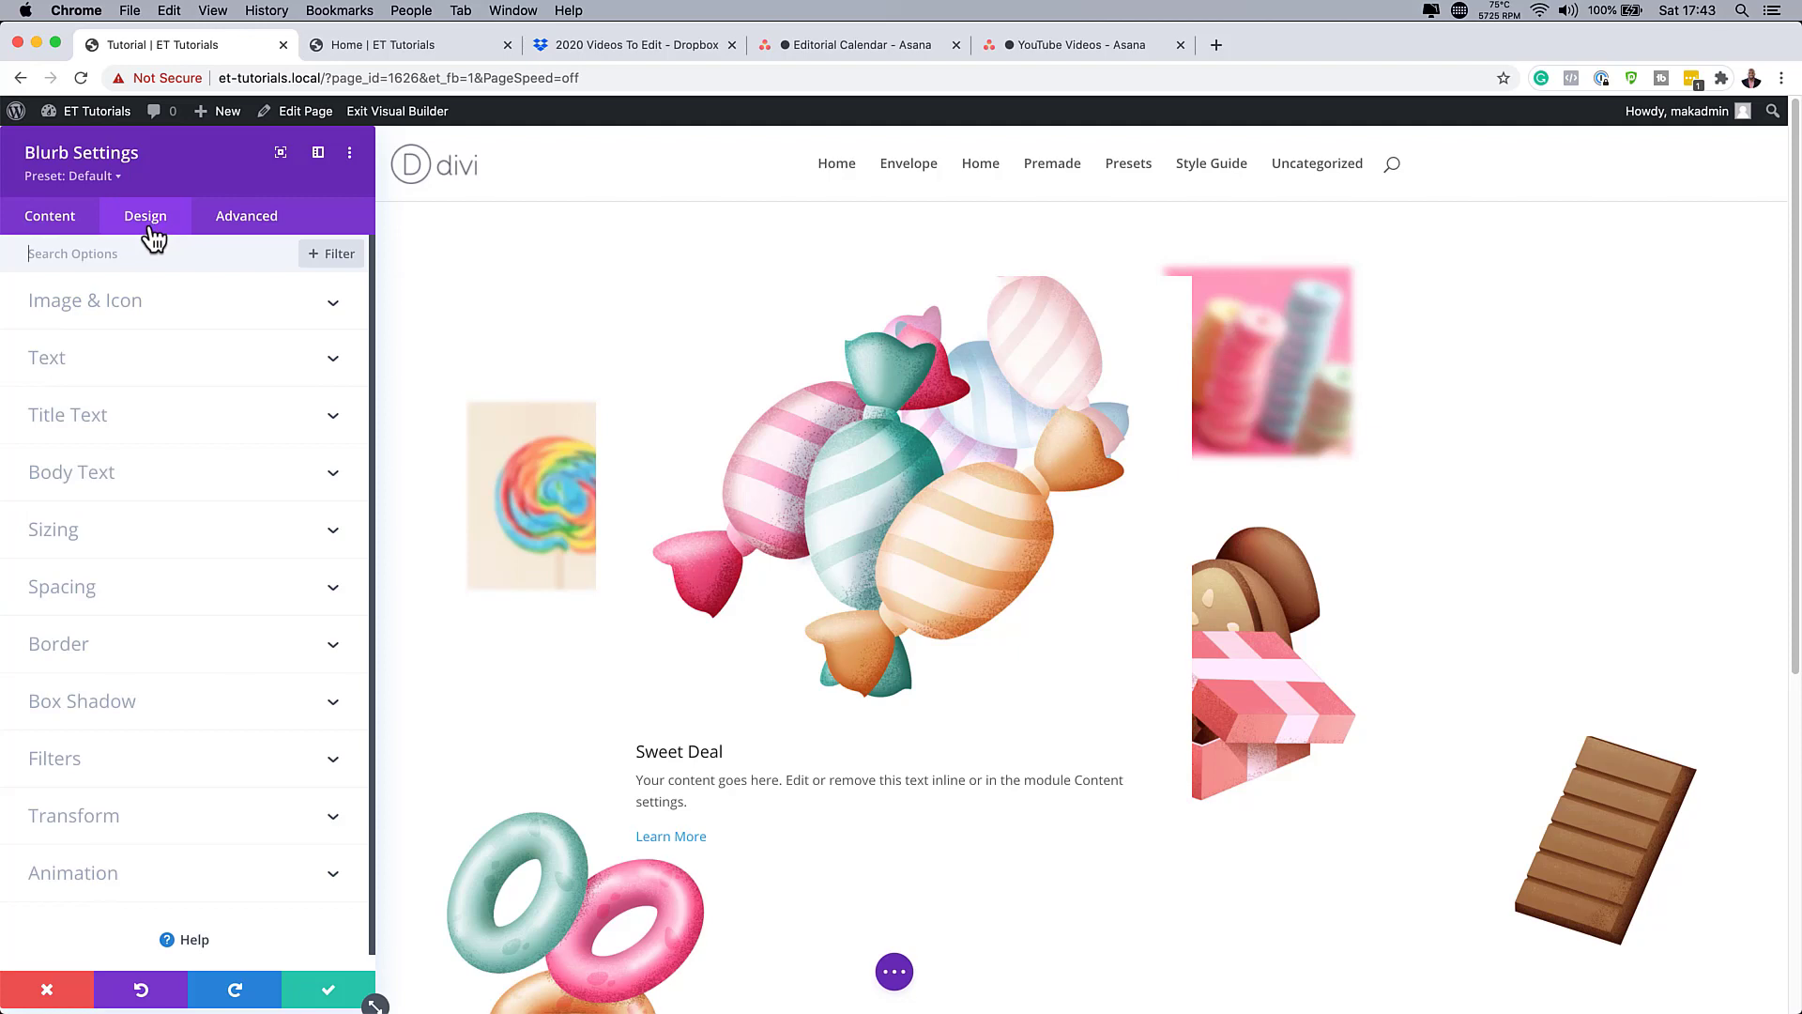
click(74, 362)
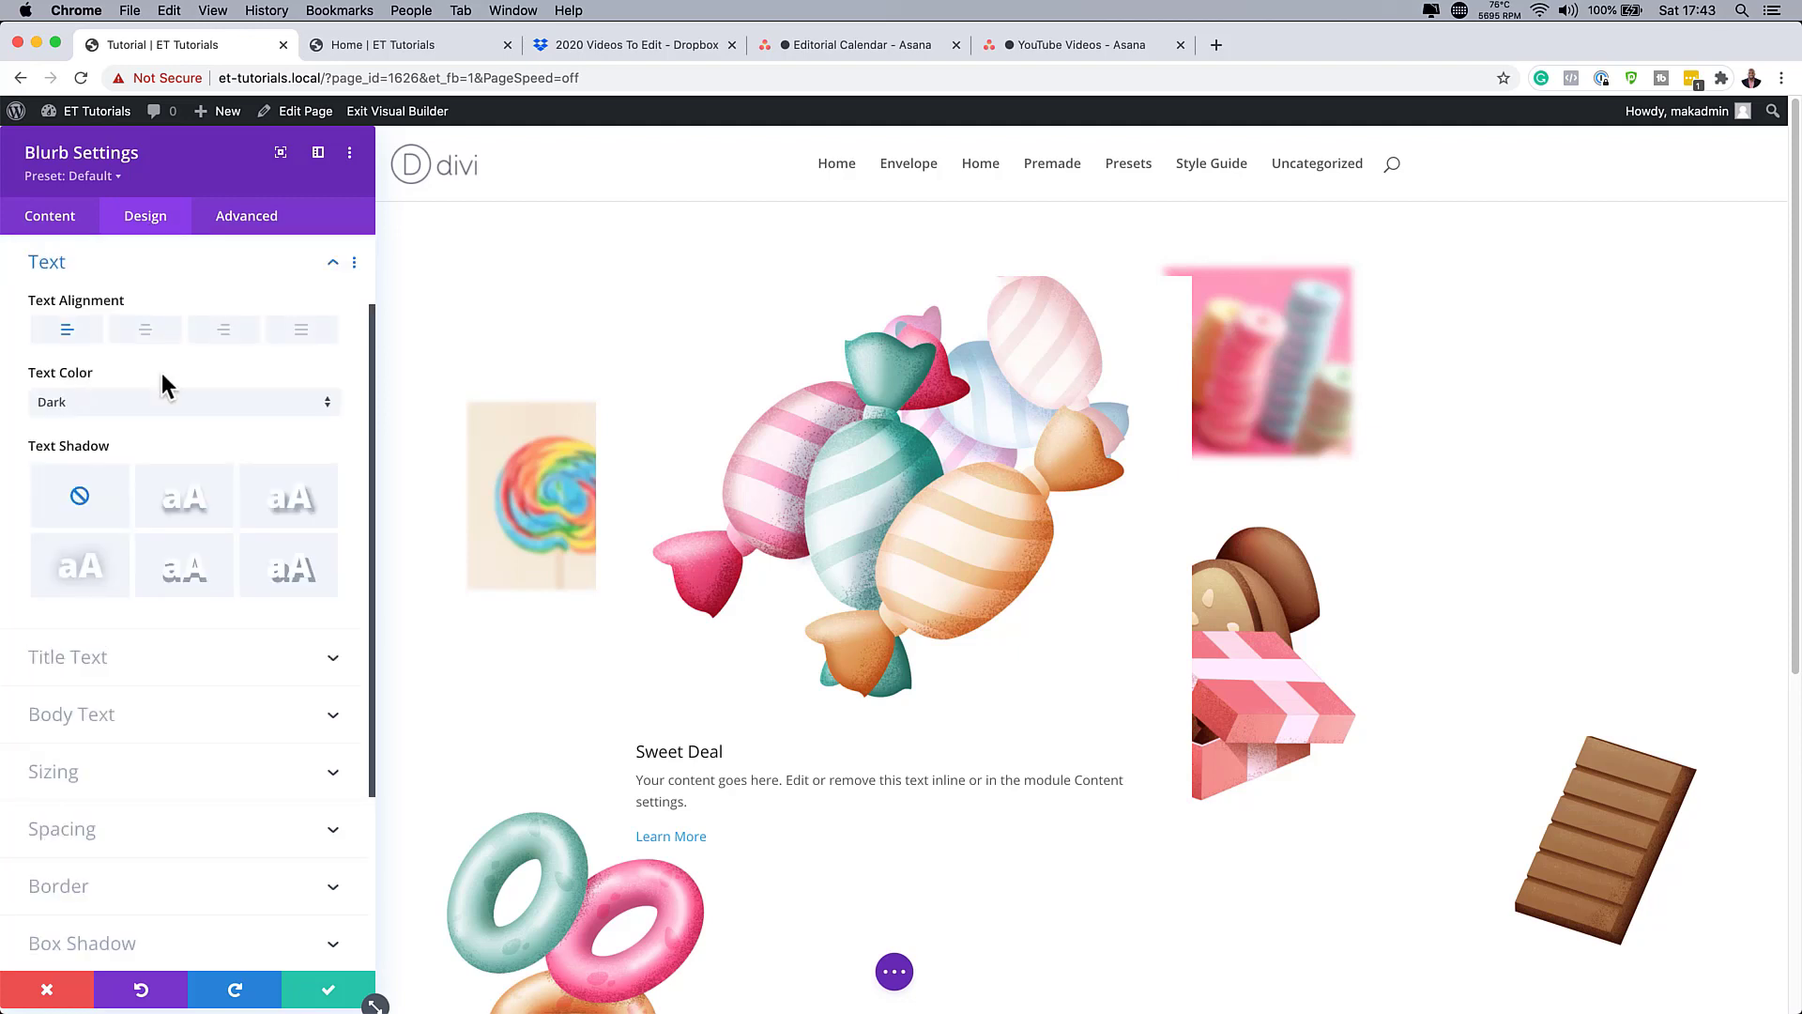
click(146, 330)
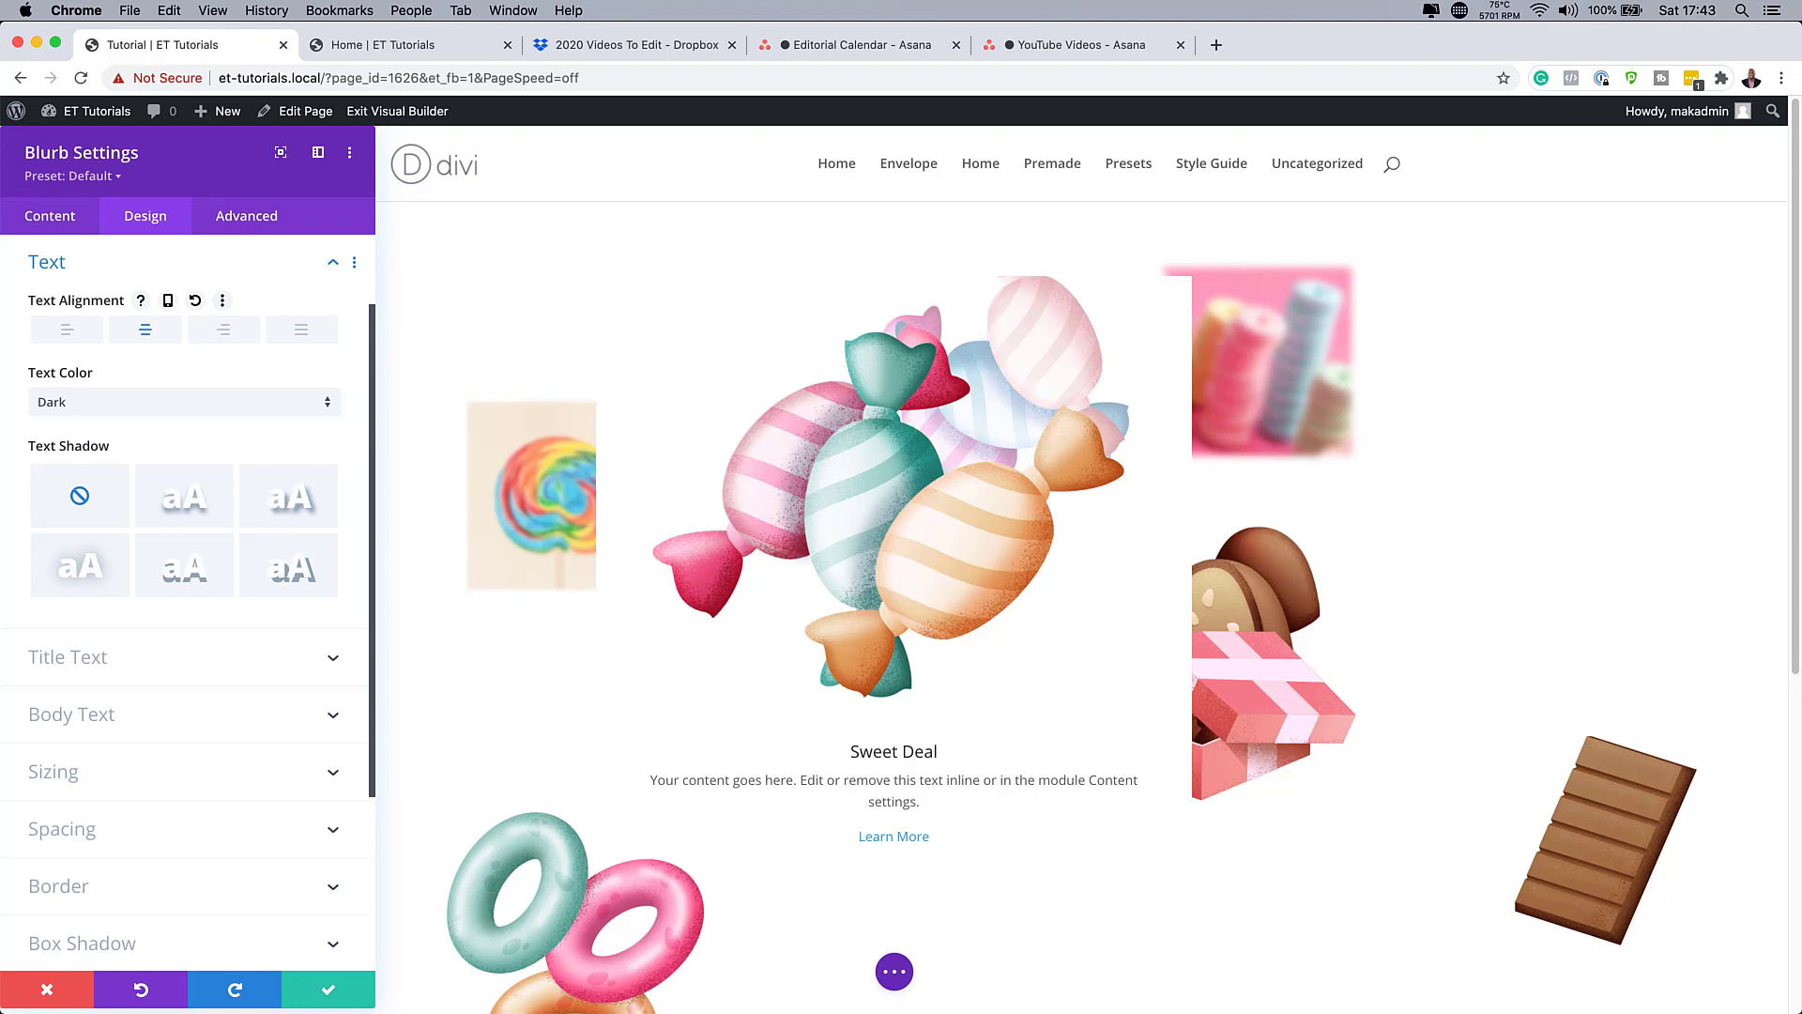
Set the blurb's title font to Concert One.
click(162, 670)
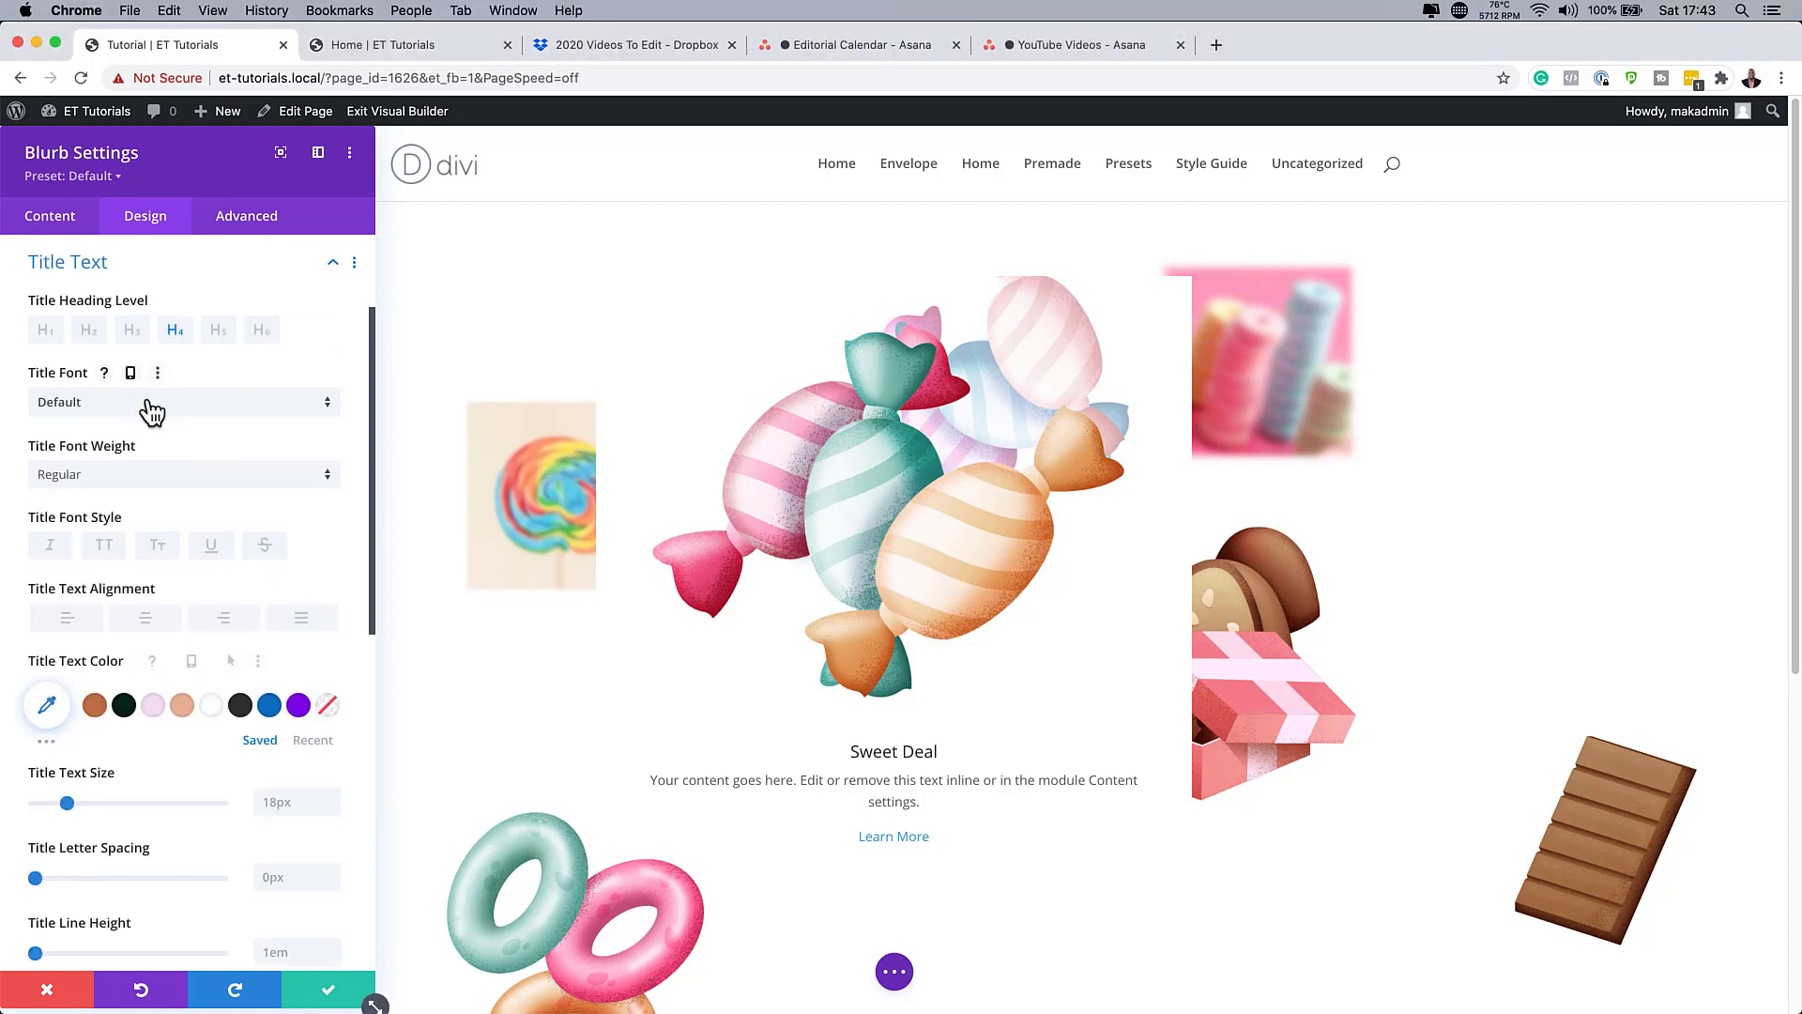
click(150, 404)
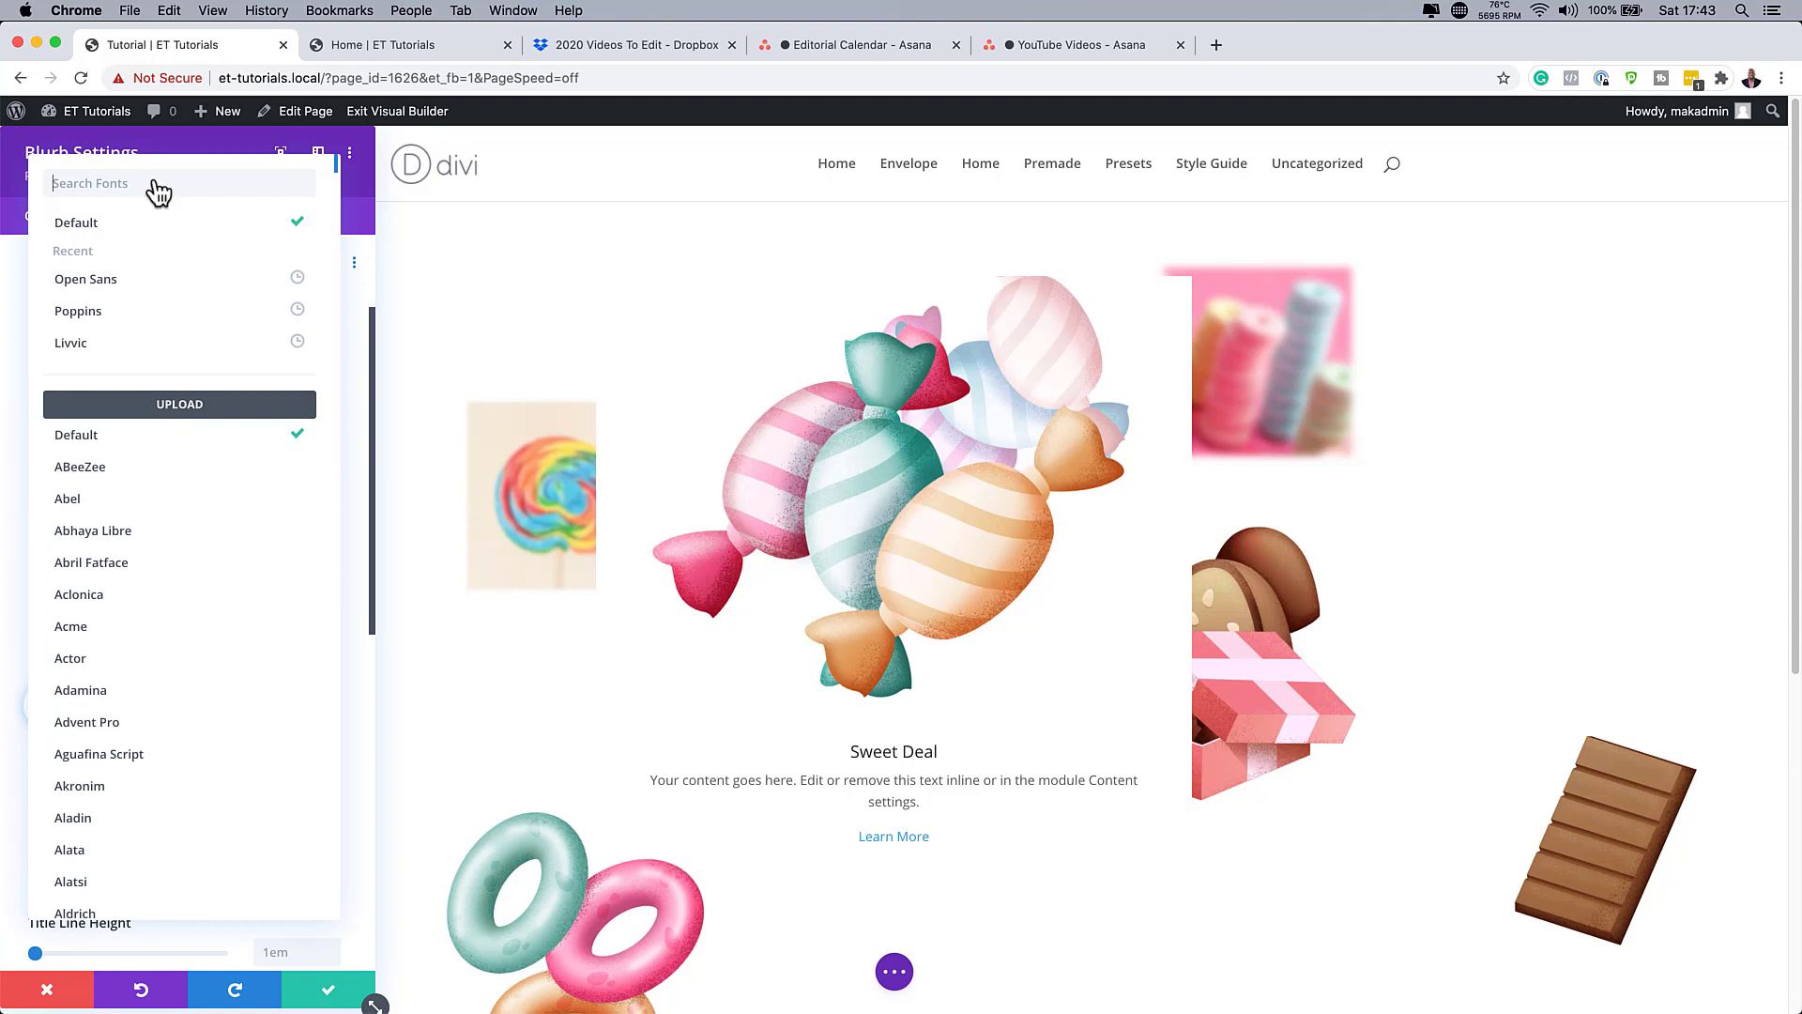
text(Concert One)
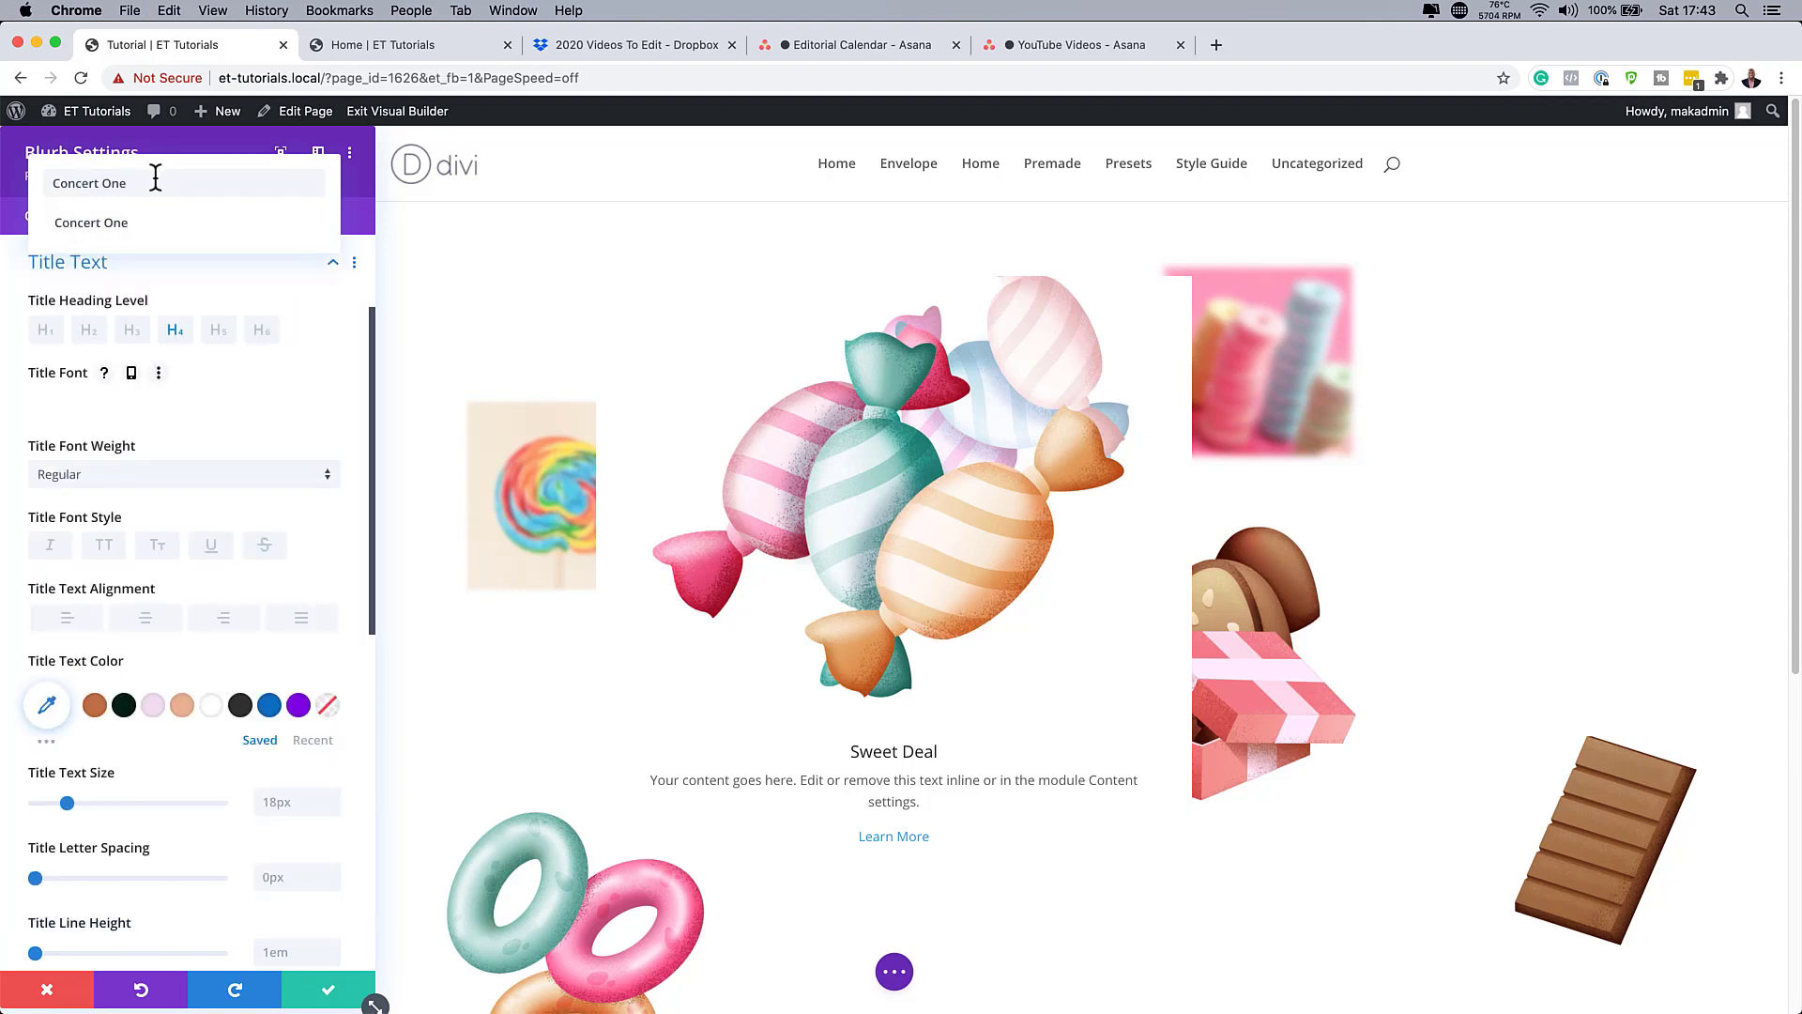
click(136, 226)
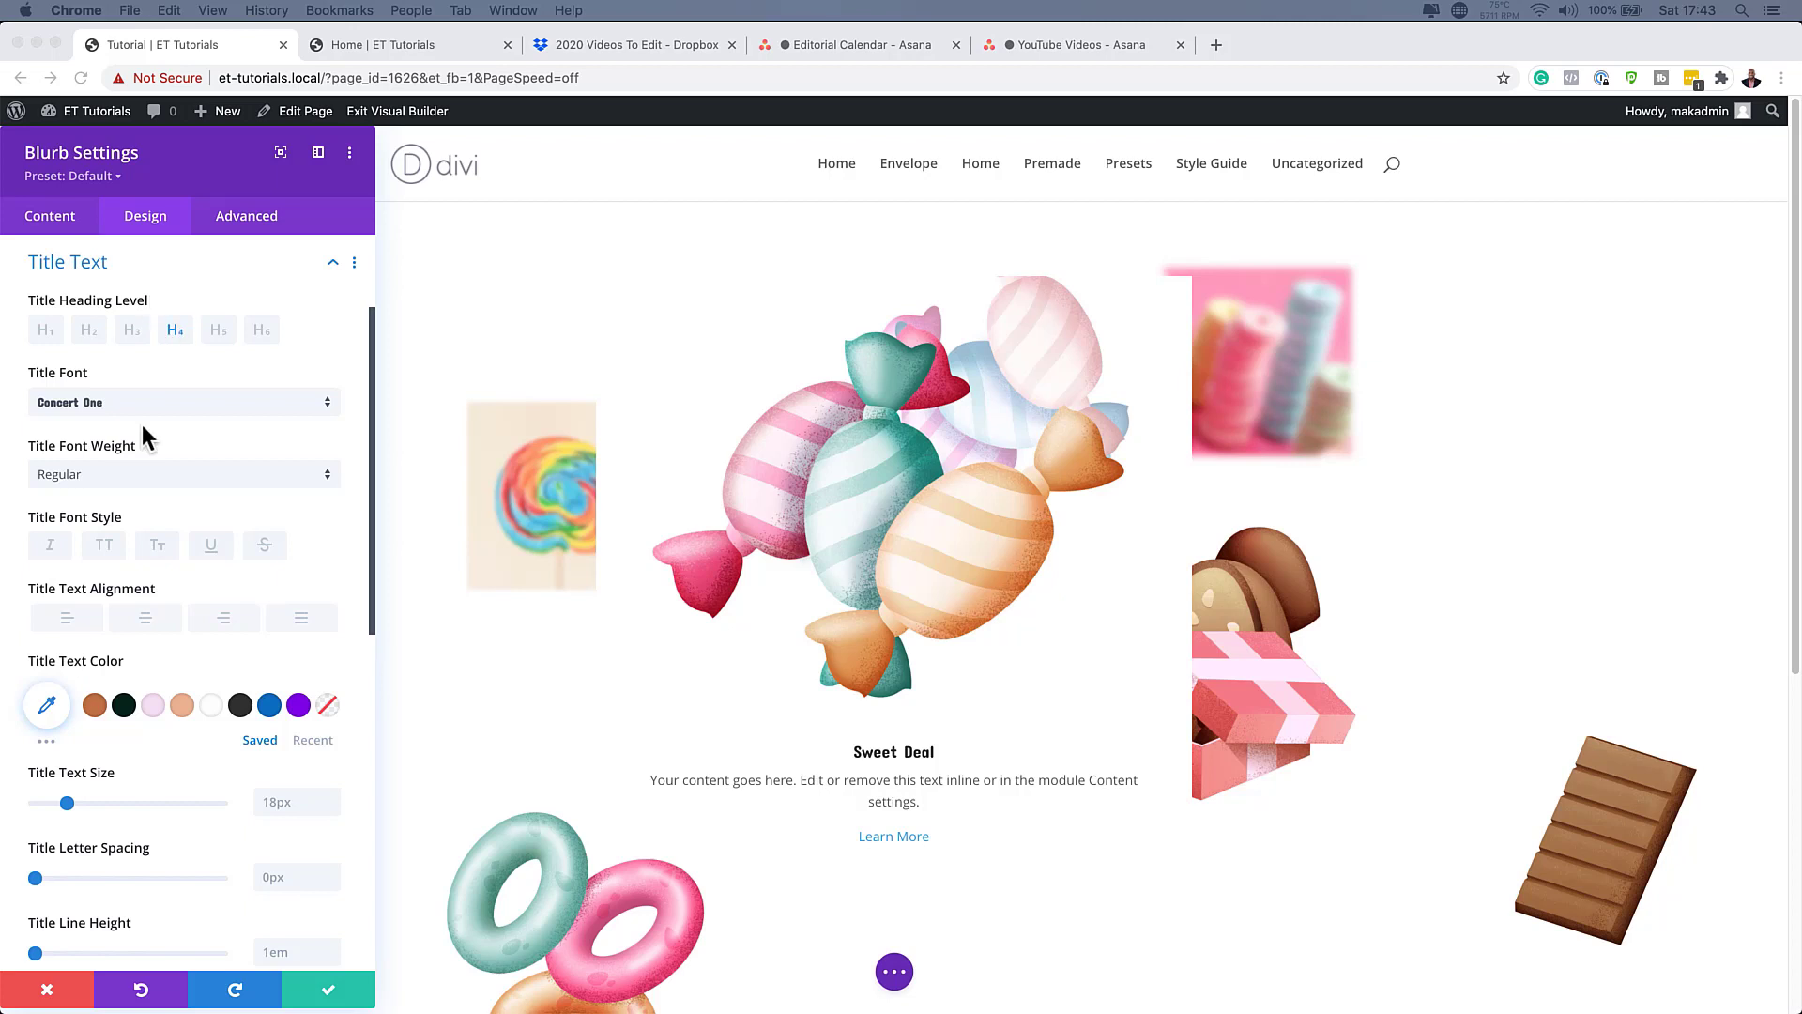
Set the blurb's title text color to #0a2d61 and its text size to 50px.
click(47, 704)
click(47, 705)
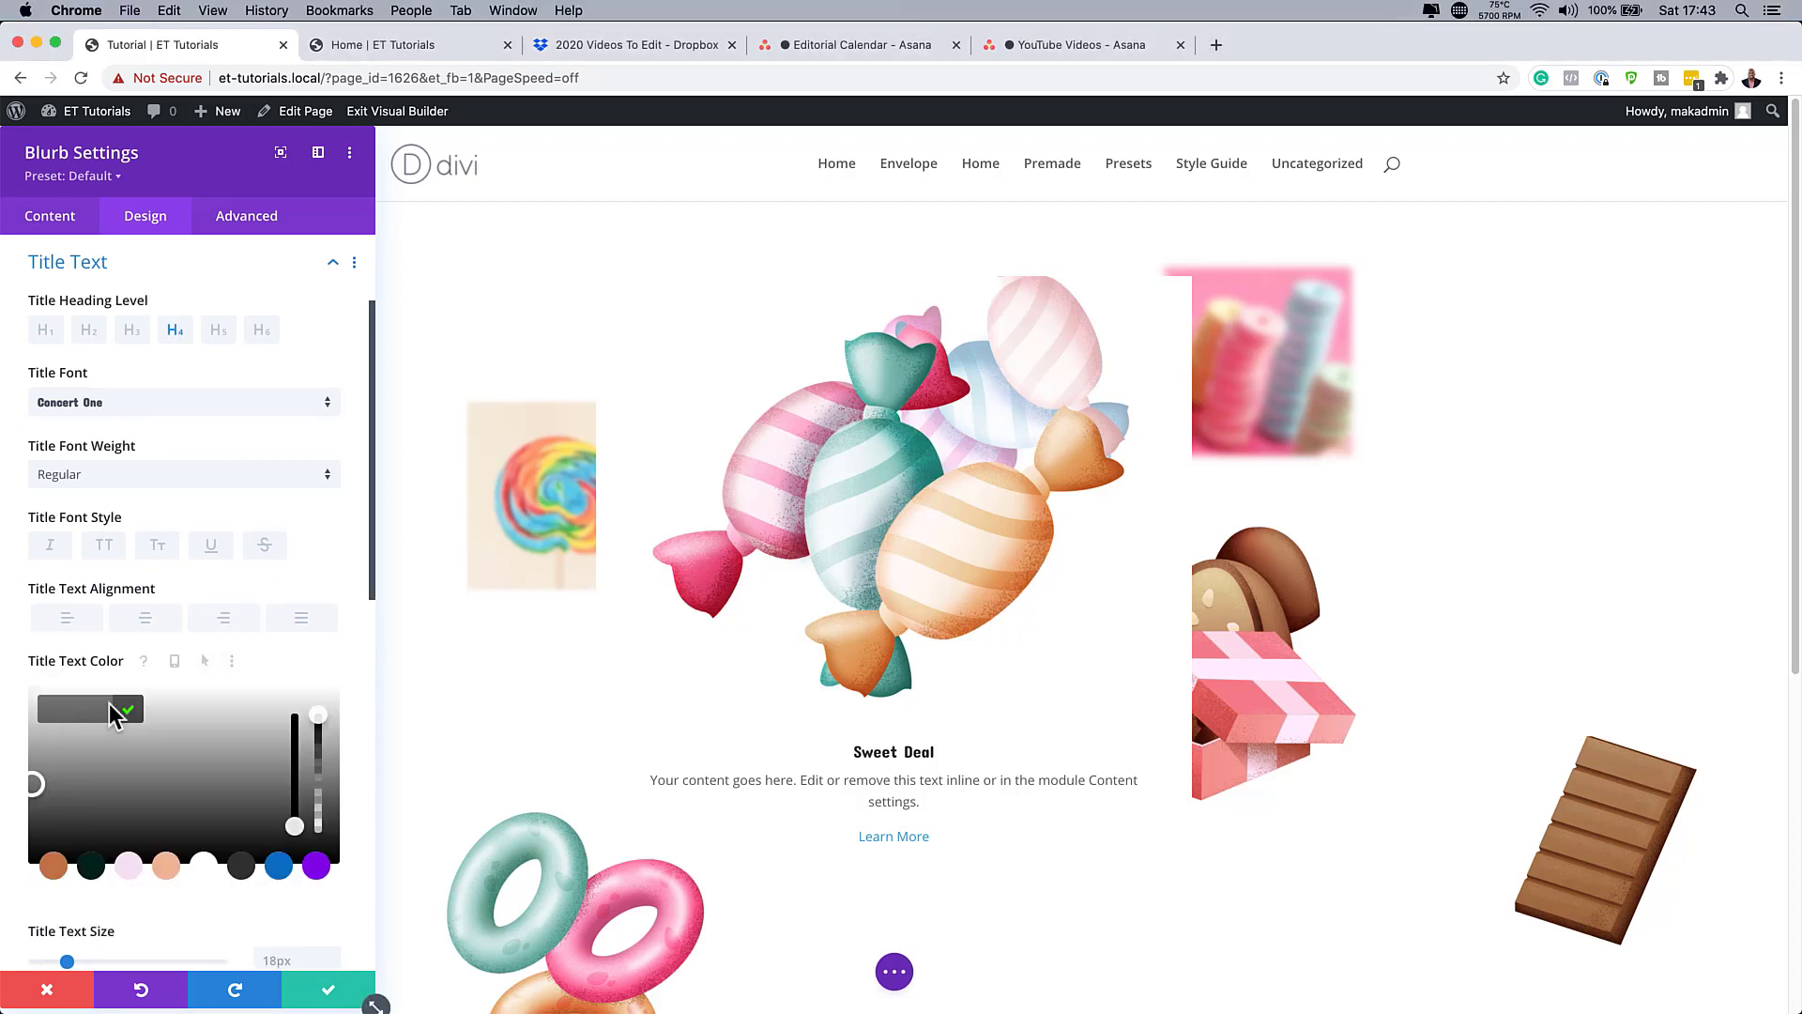
text(#0a2d61)
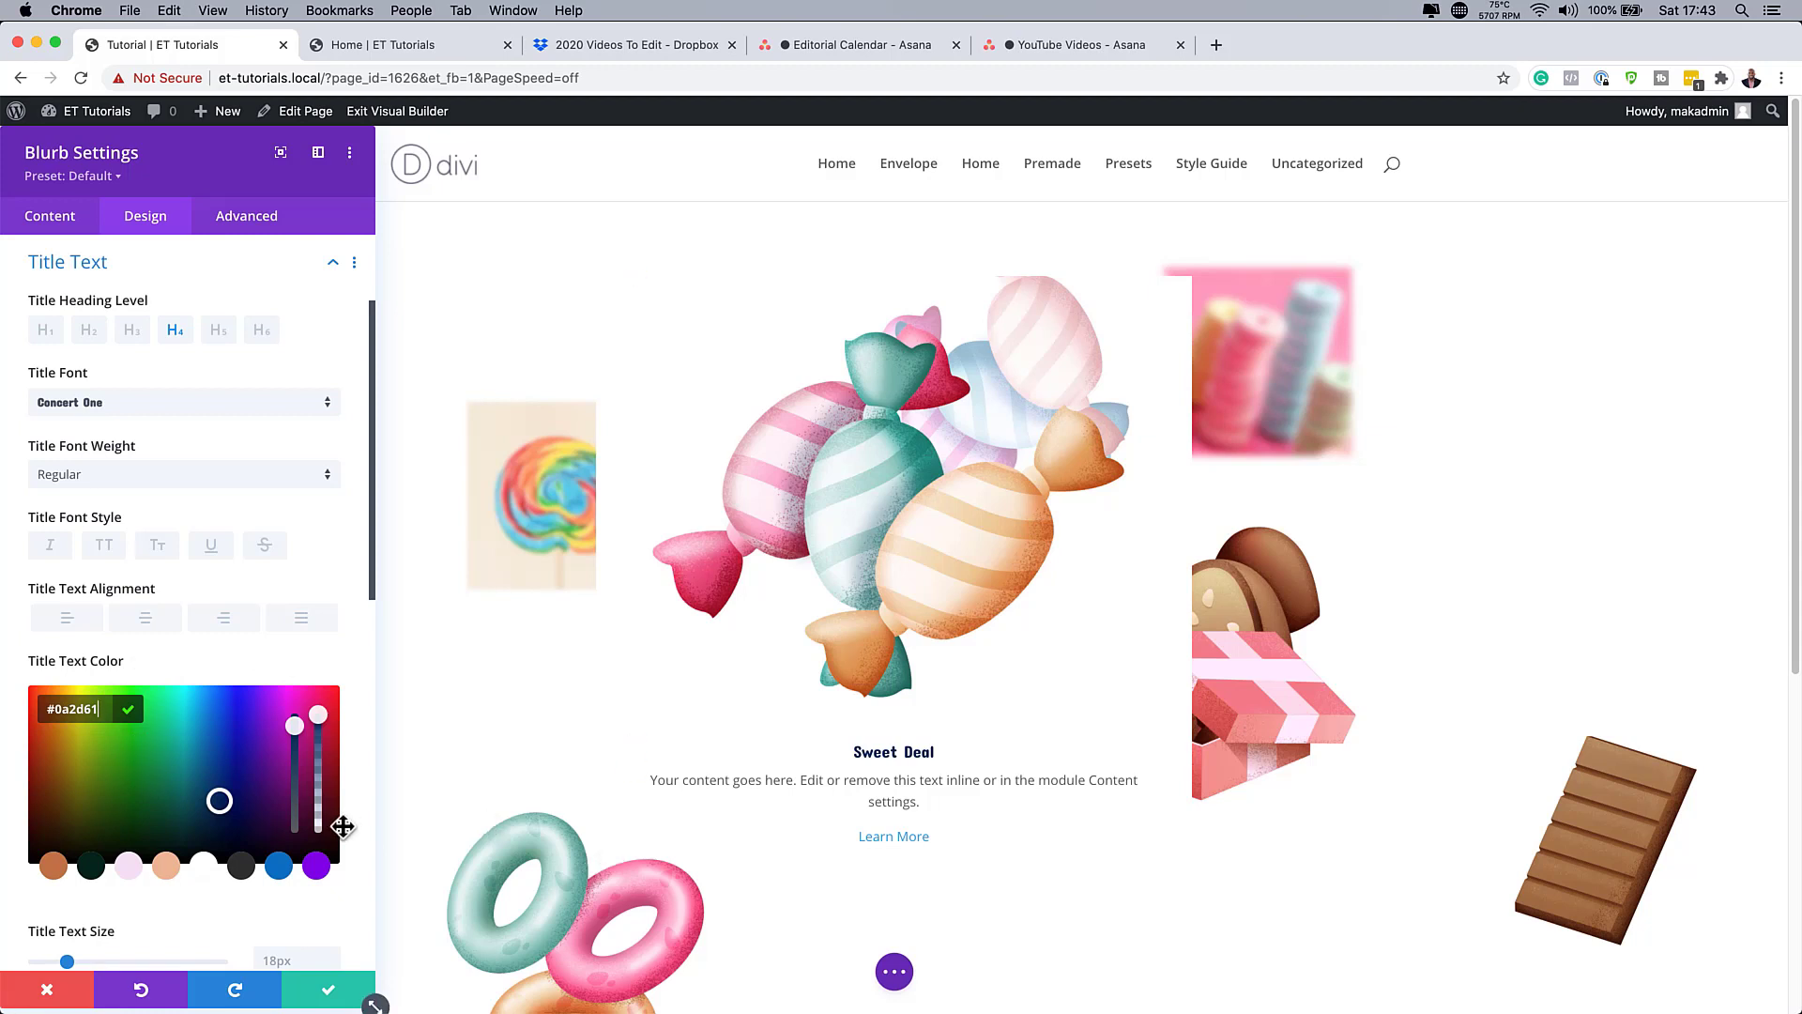
scroll(306, 751, down, 5)
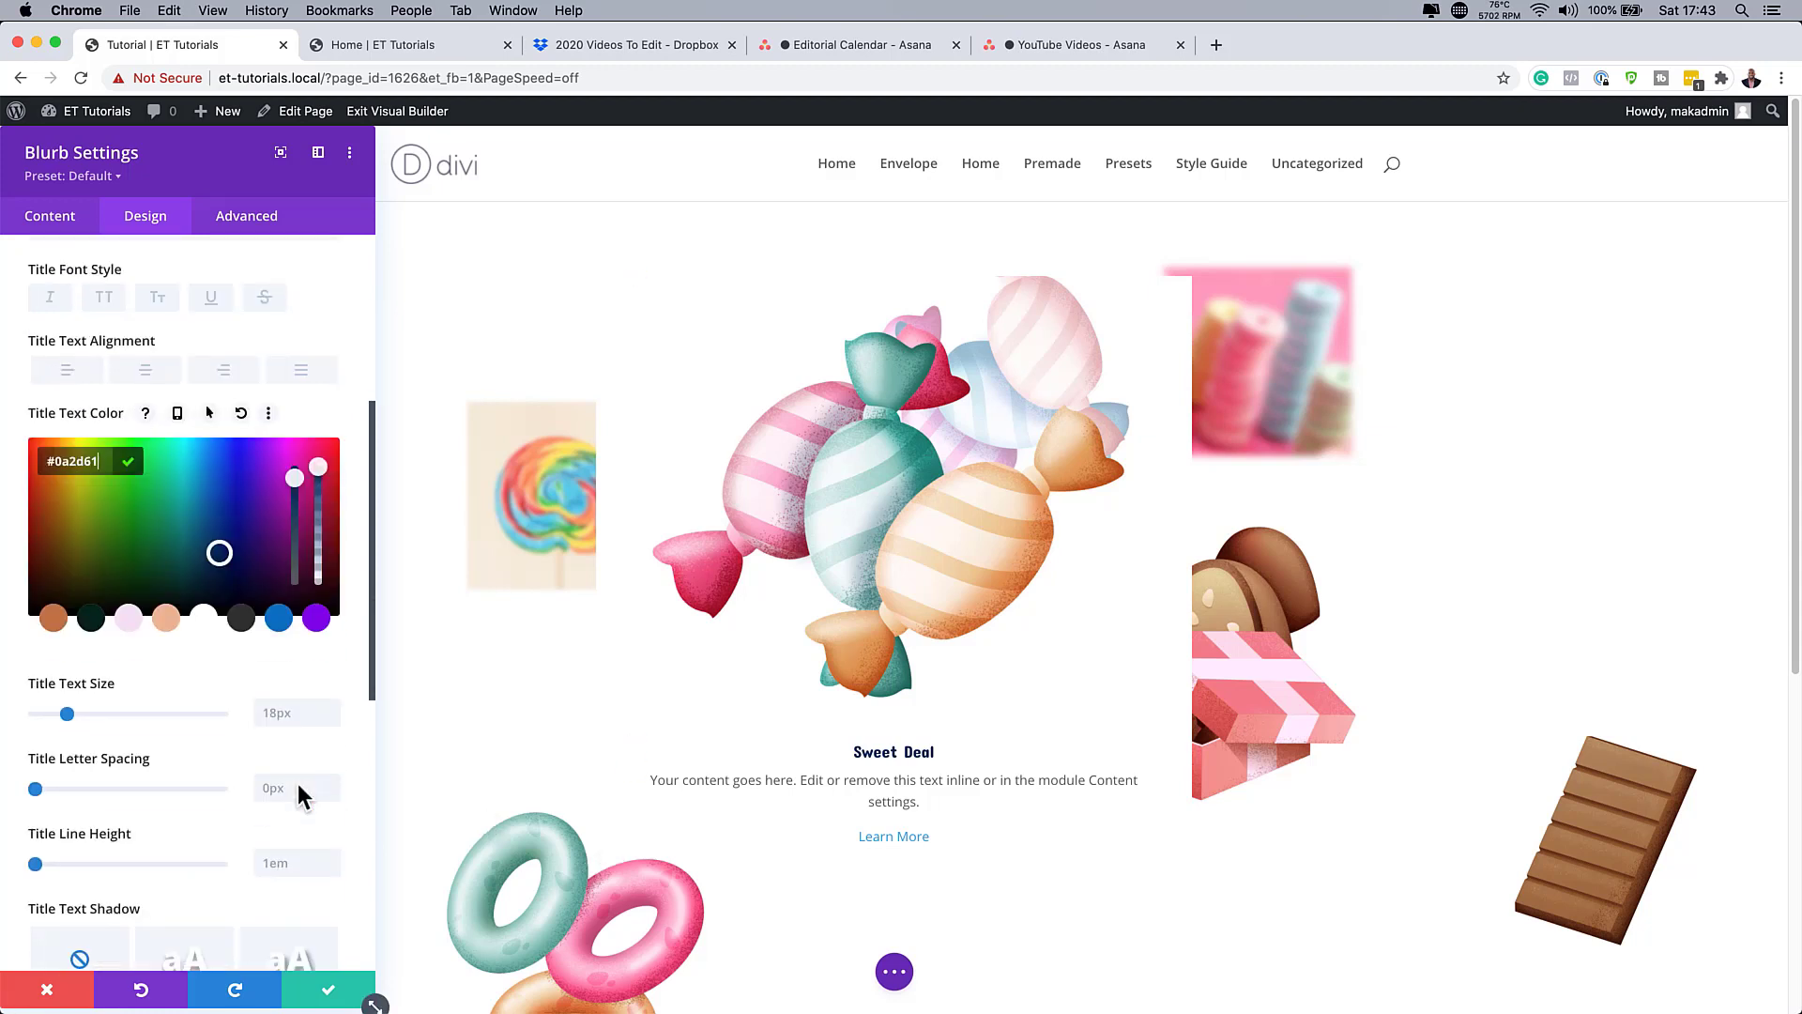
click(281, 661)
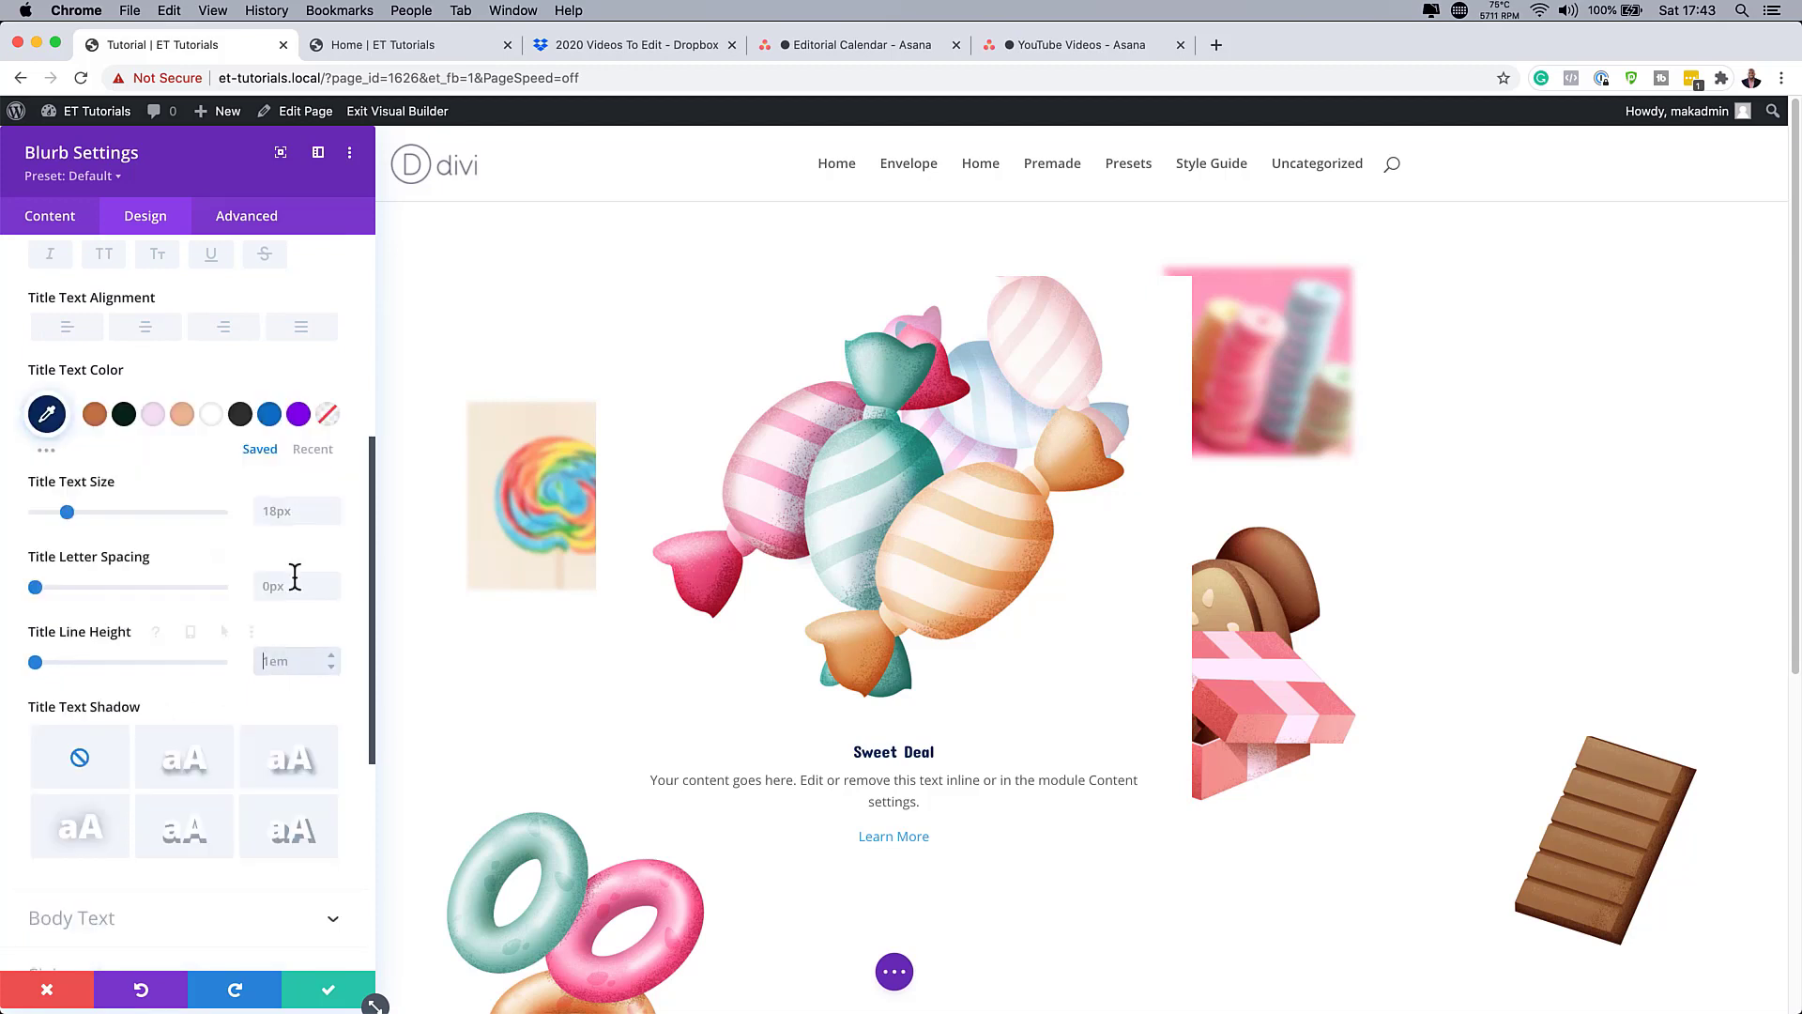
click(289, 510)
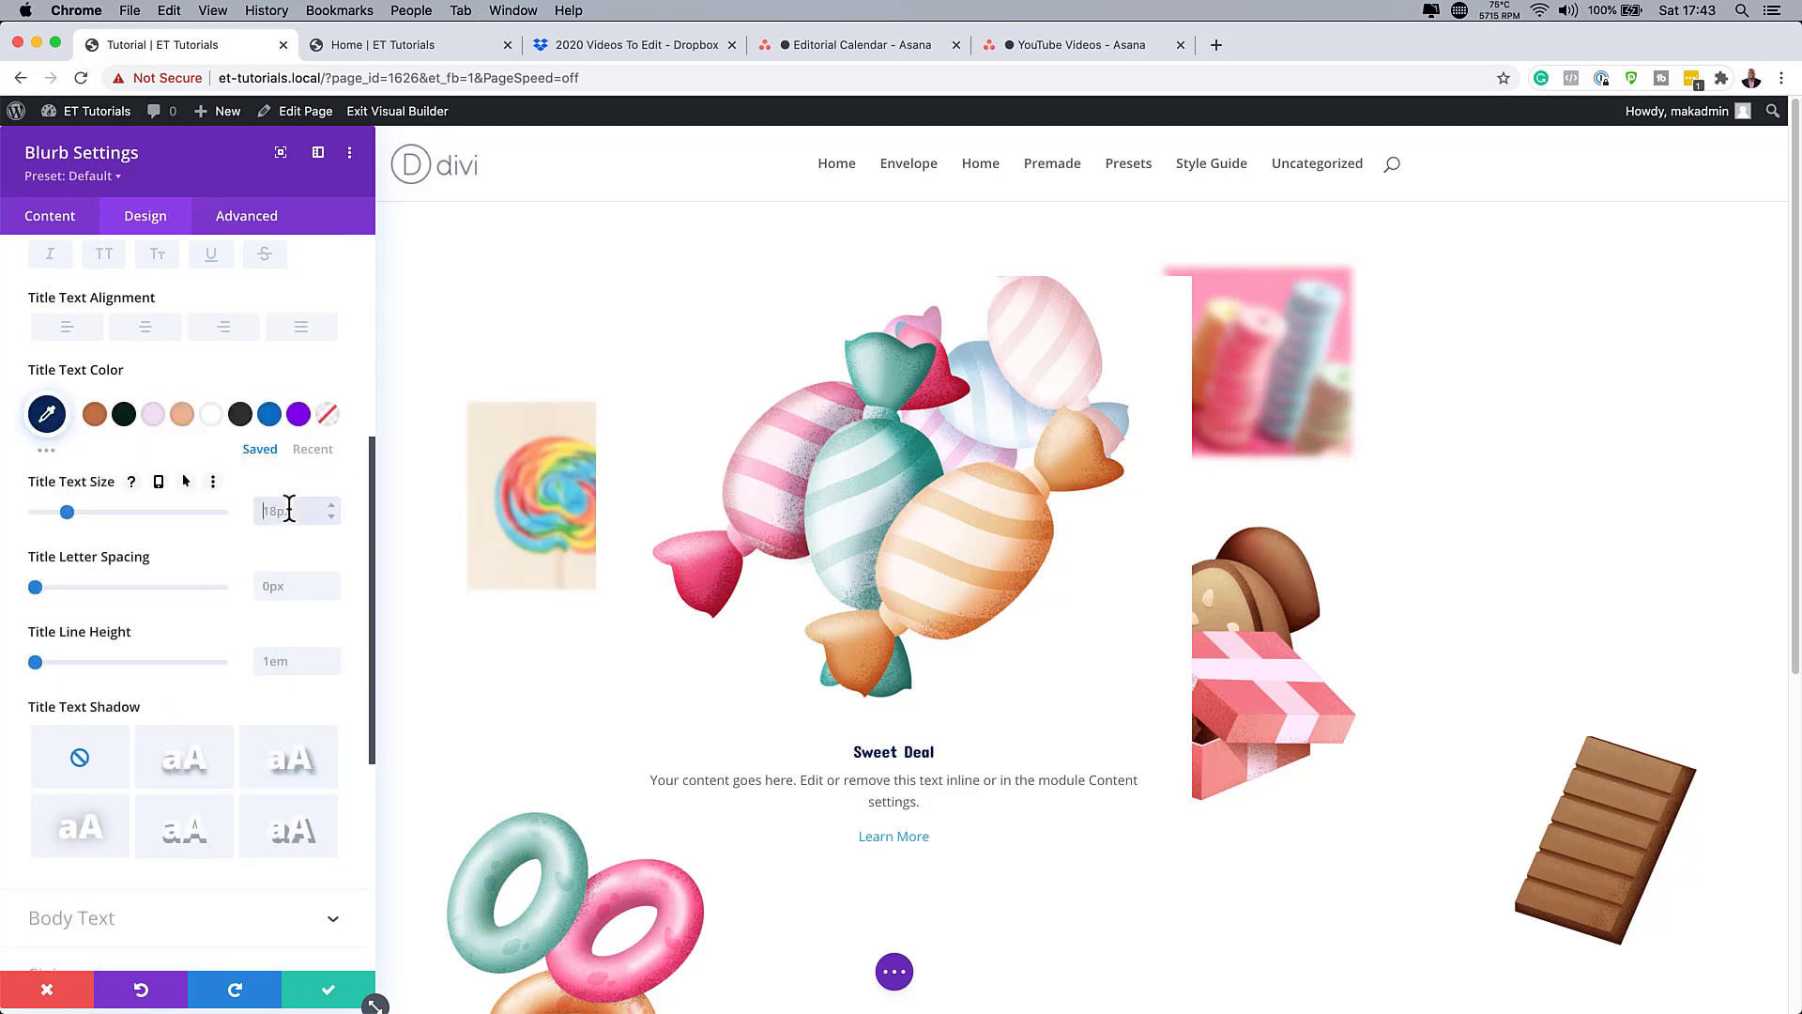
text(50)
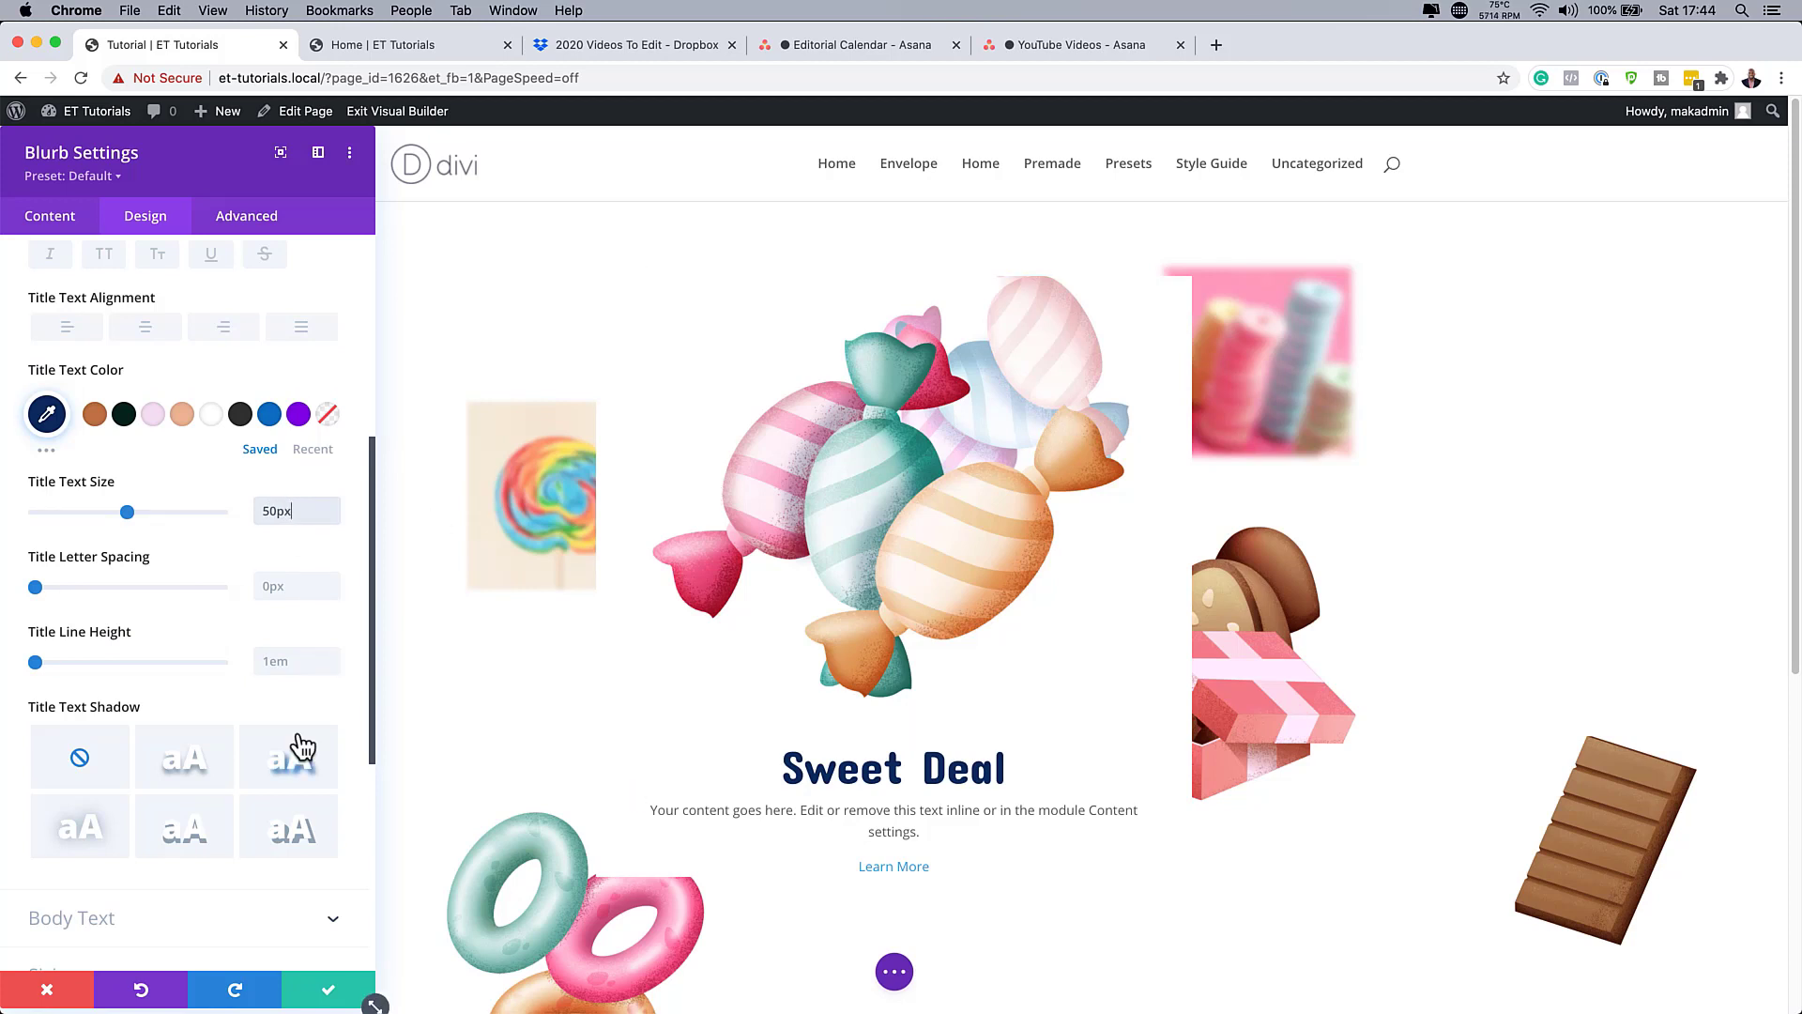
Set the blurb's body text to the Concert One font at 20px with a line height of 1.8em.
scroll(293, 743, down, 2)
click(157, 826)
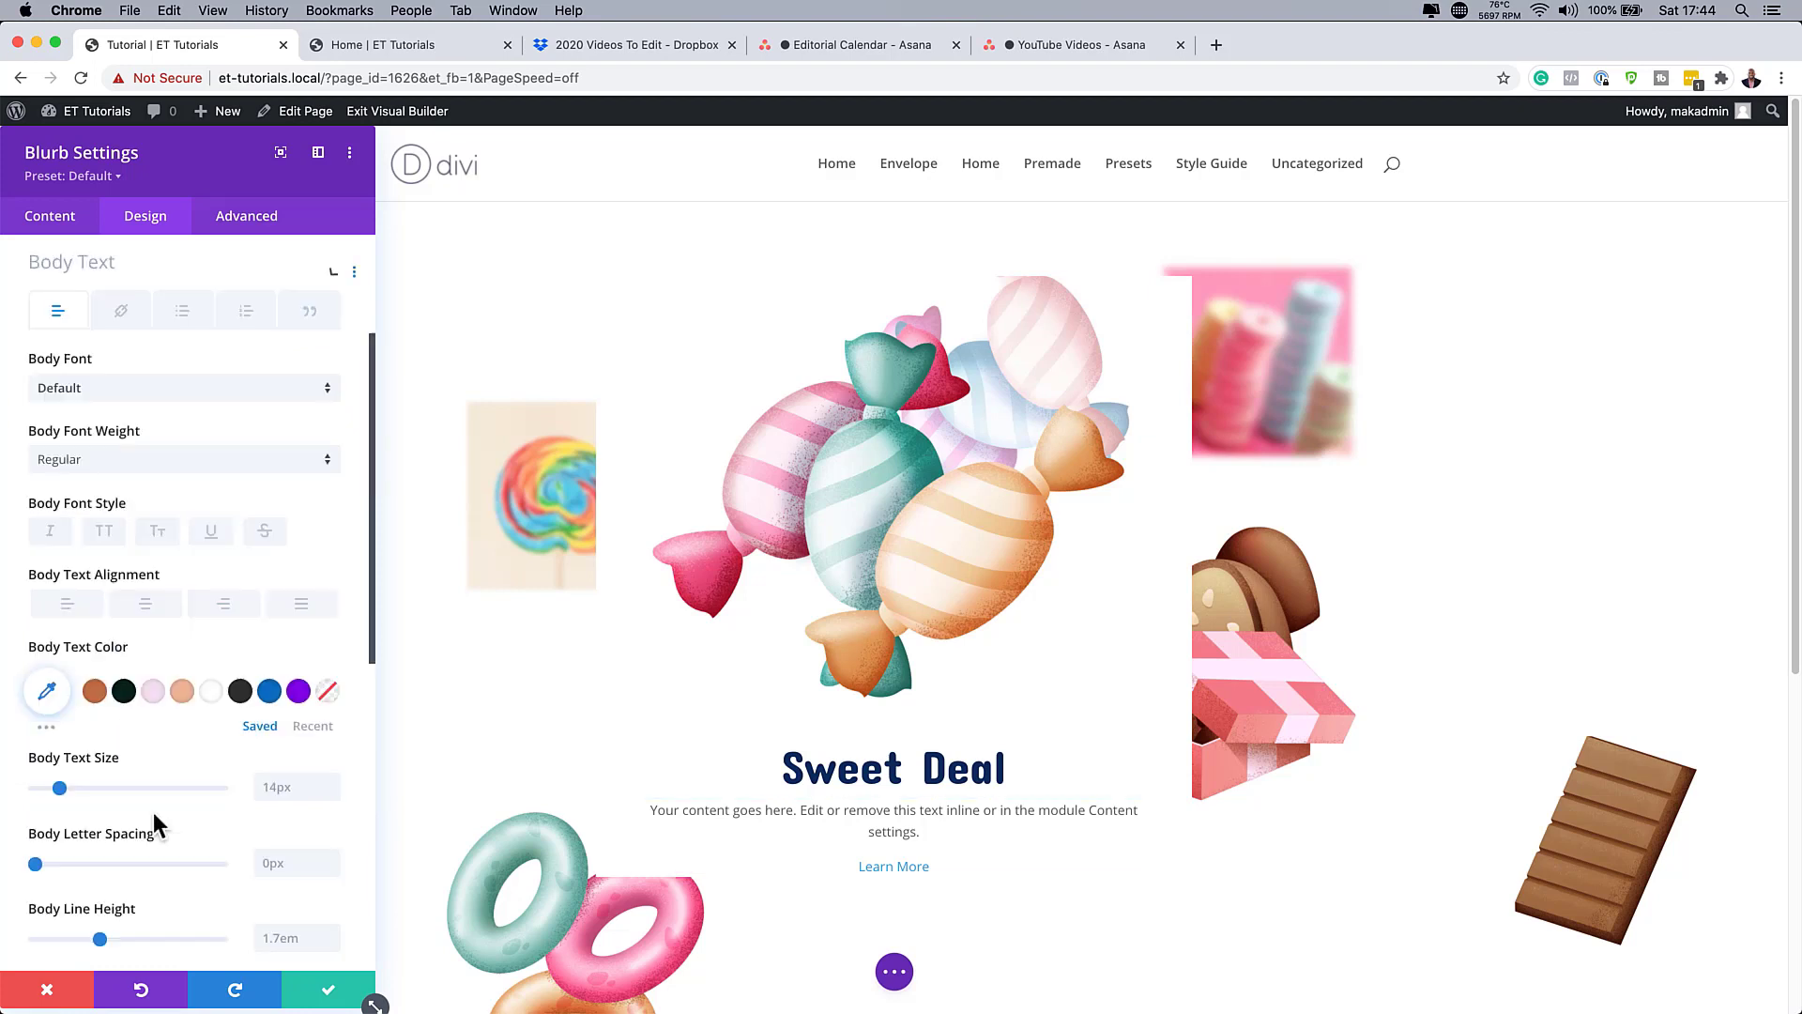
click(131, 390)
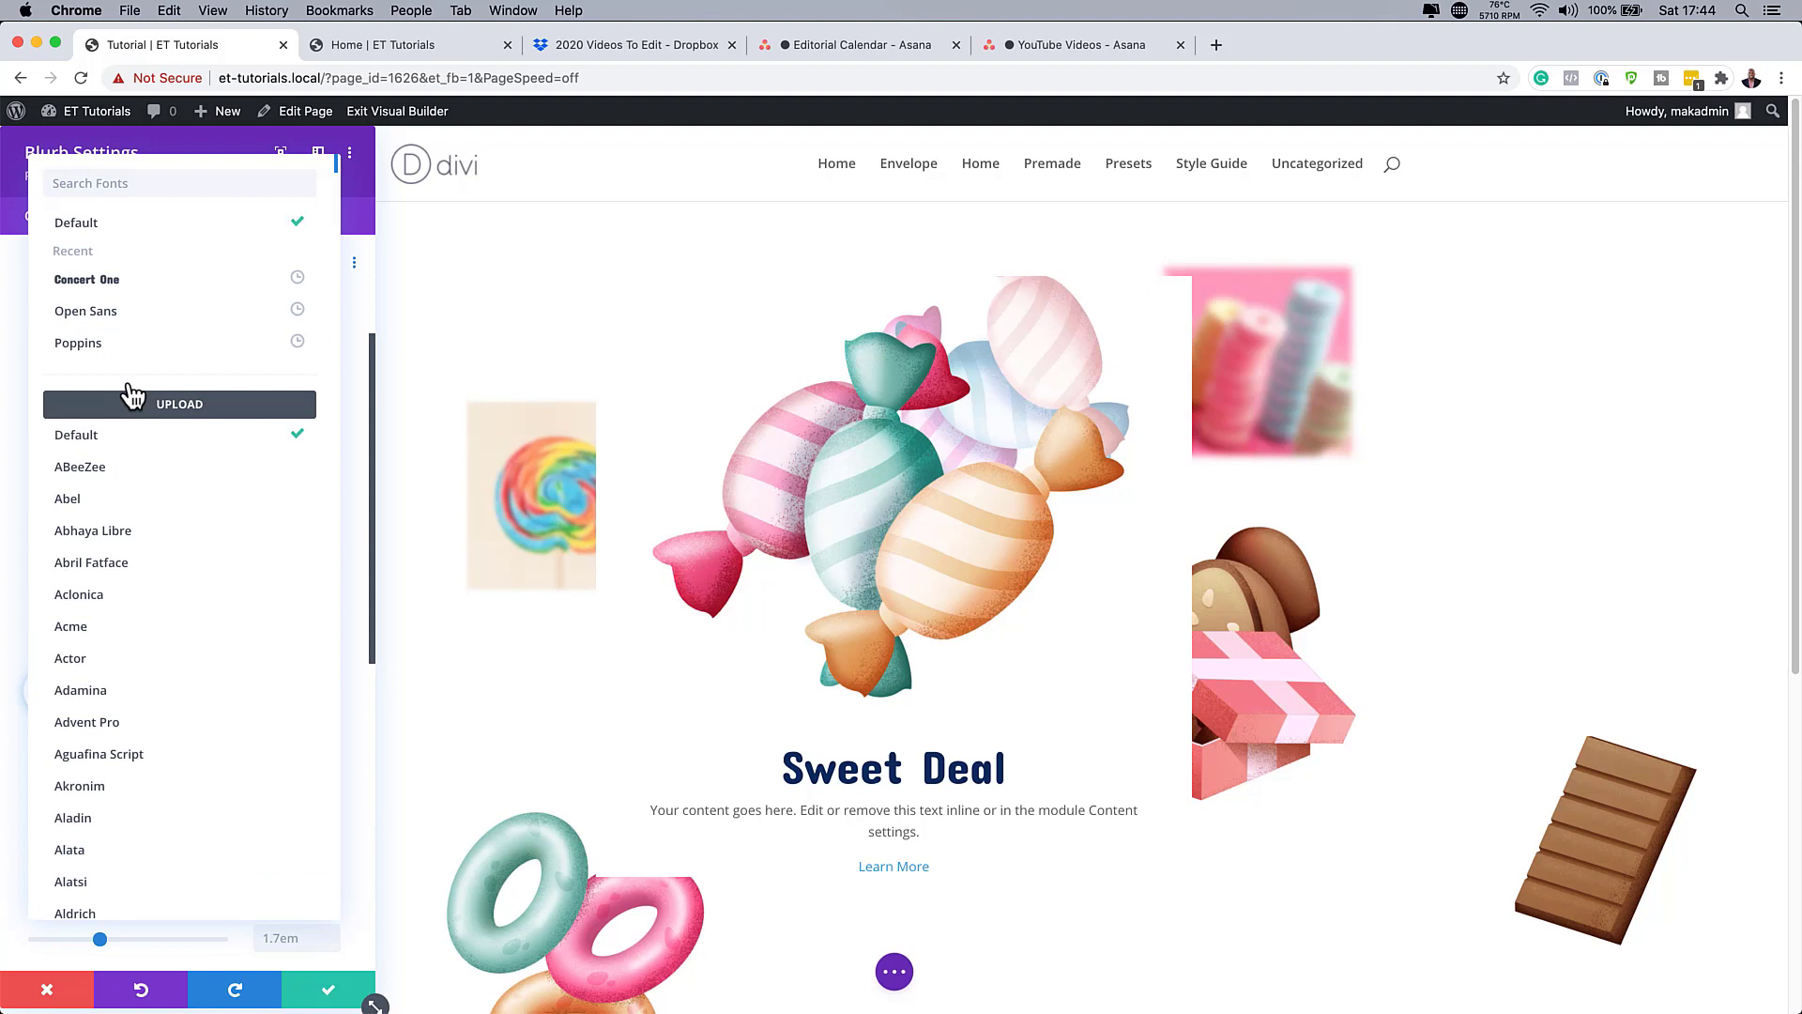
click(155, 292)
click(294, 793)
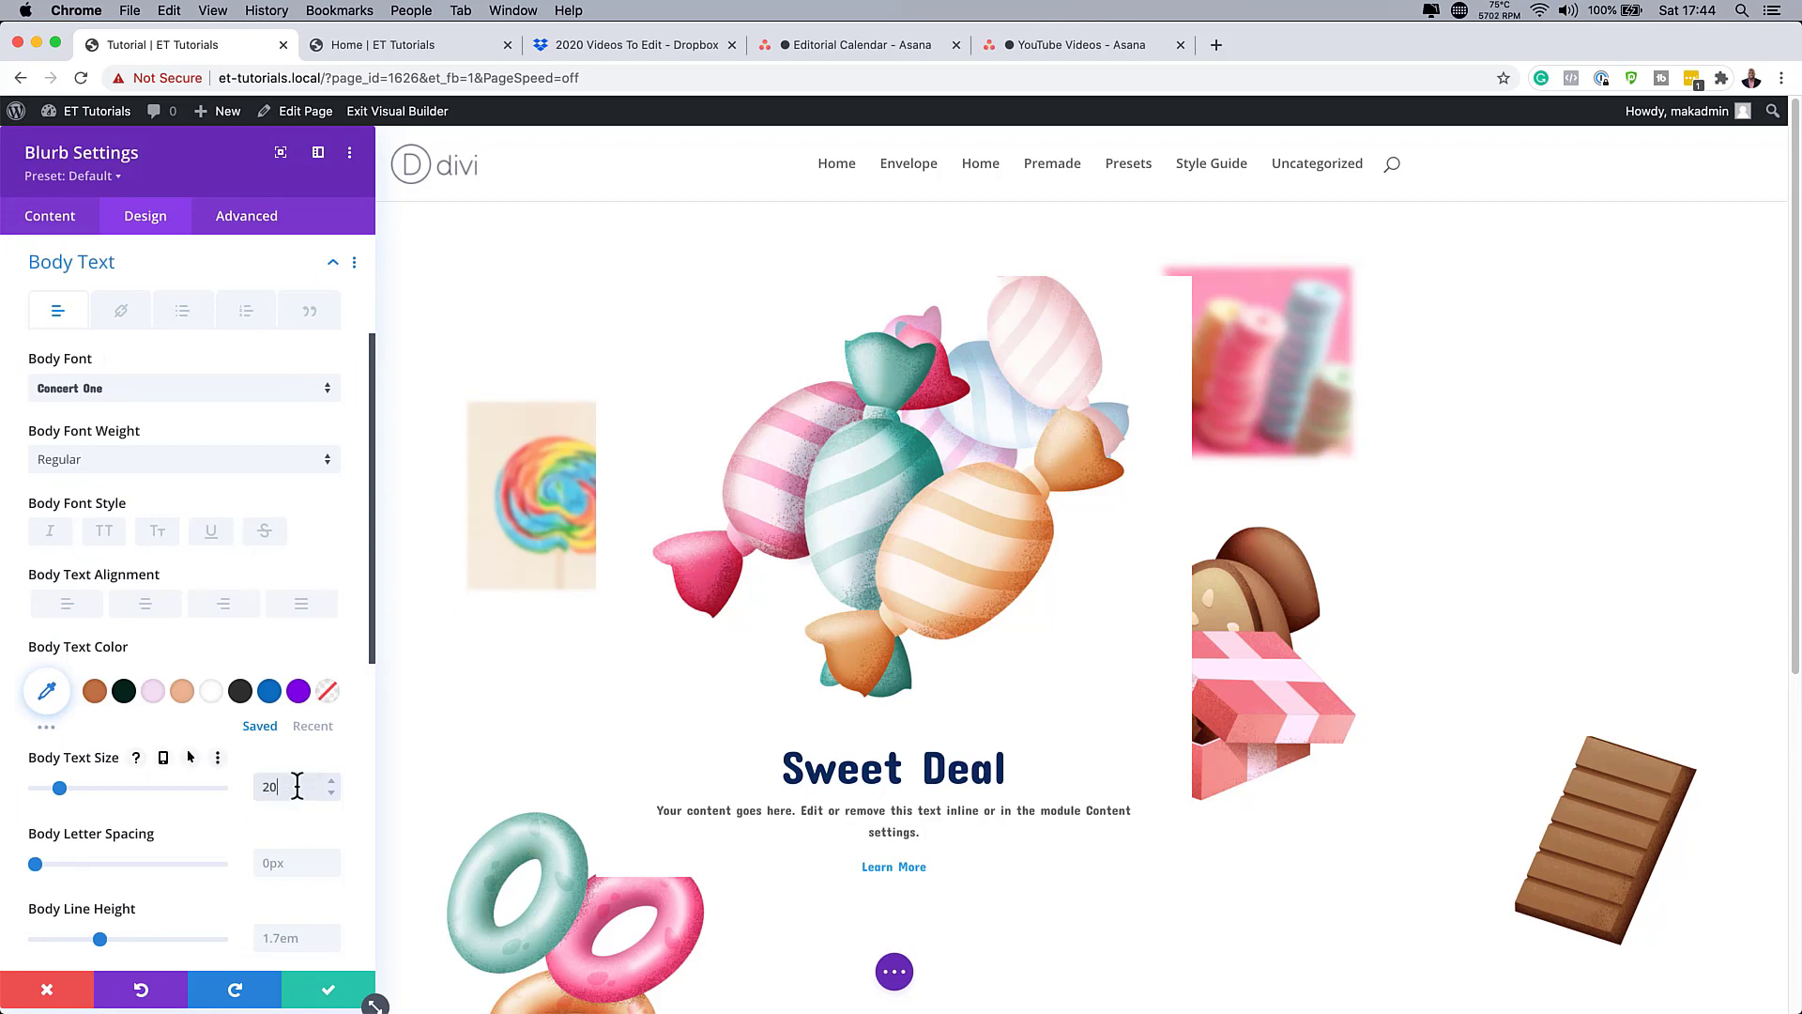
text(20)
key(Return)
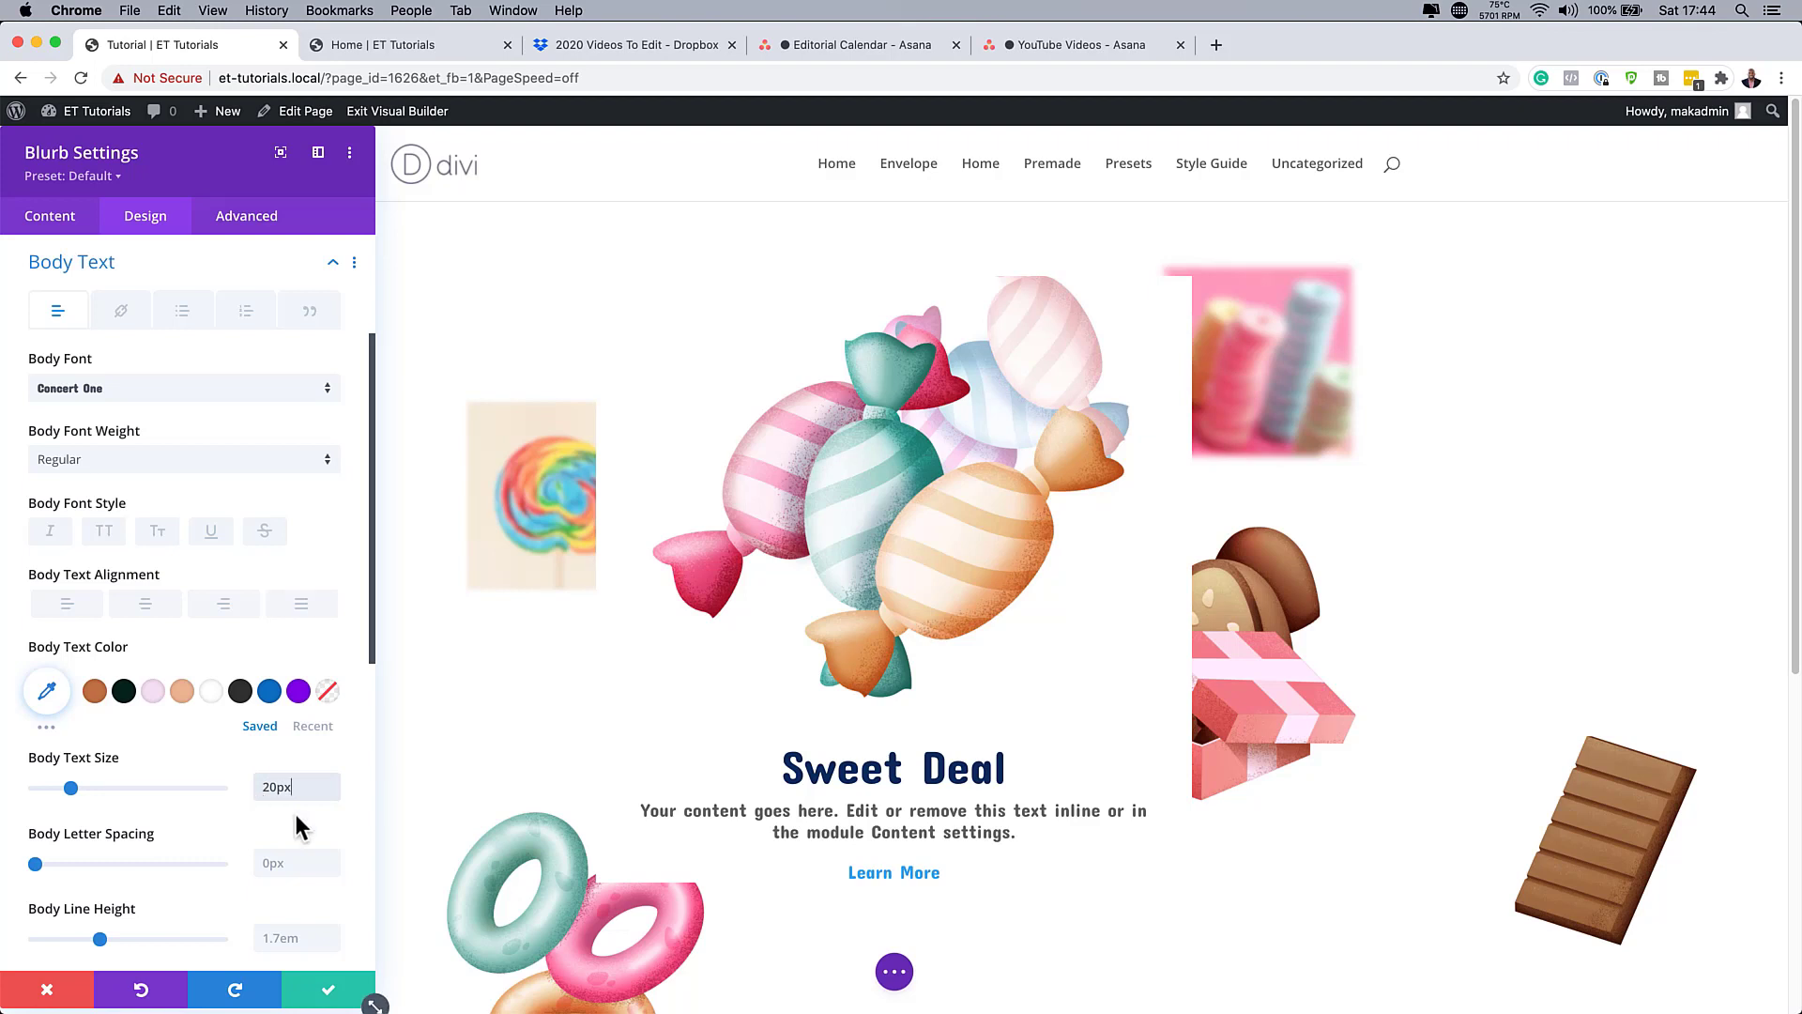
scroll(296, 815, down, 3)
click(330, 787)
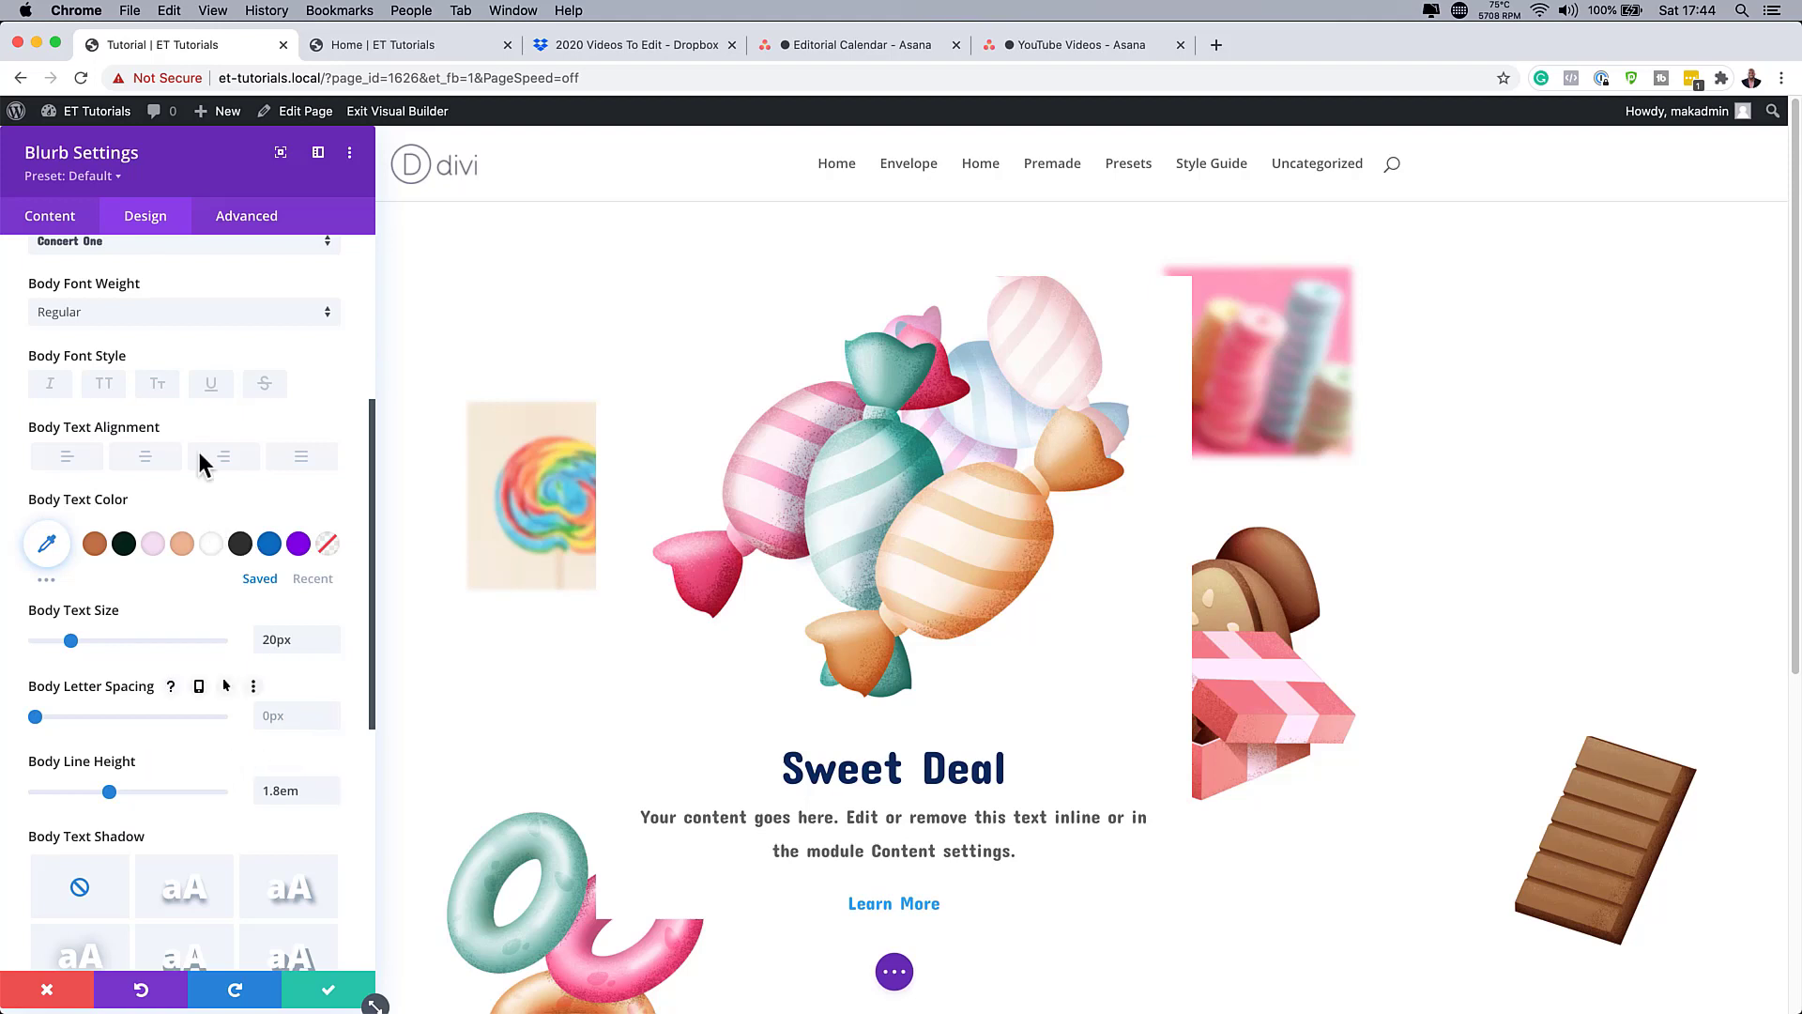
Style the blurb's body link in uppercase and set its text color to #ff3d97.
scroll(200, 460, up, 5)
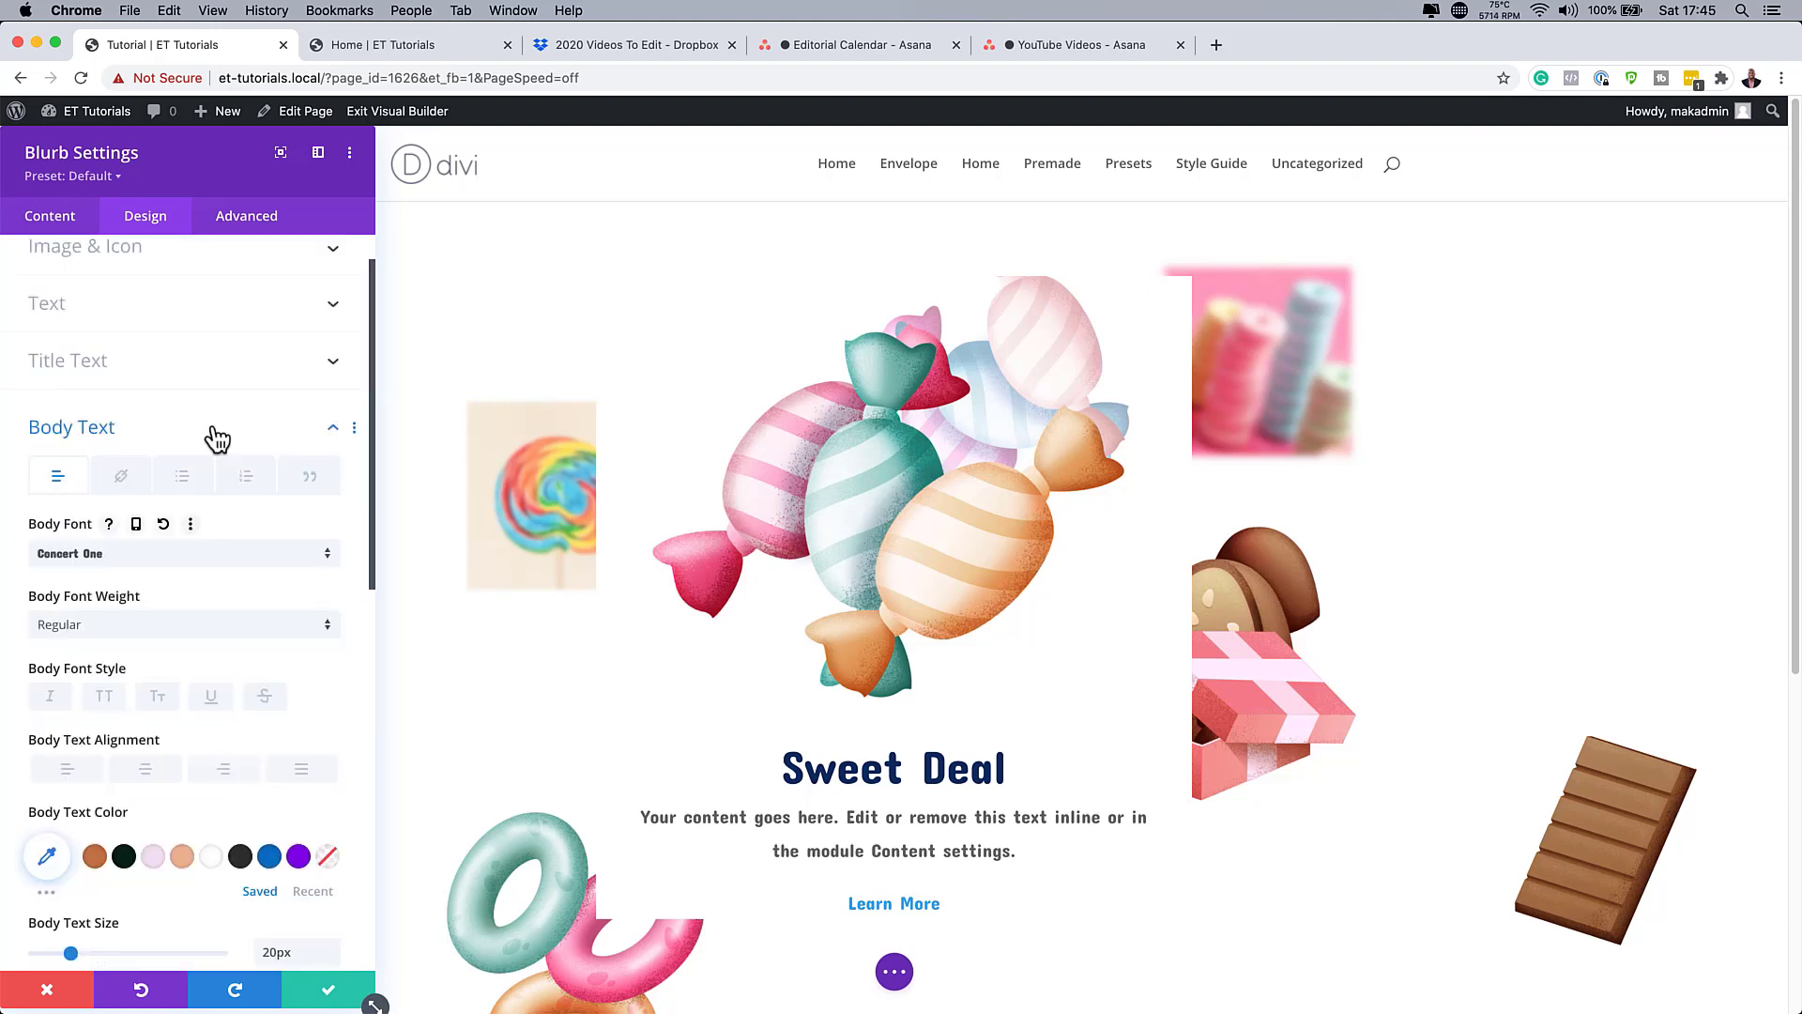
click(122, 479)
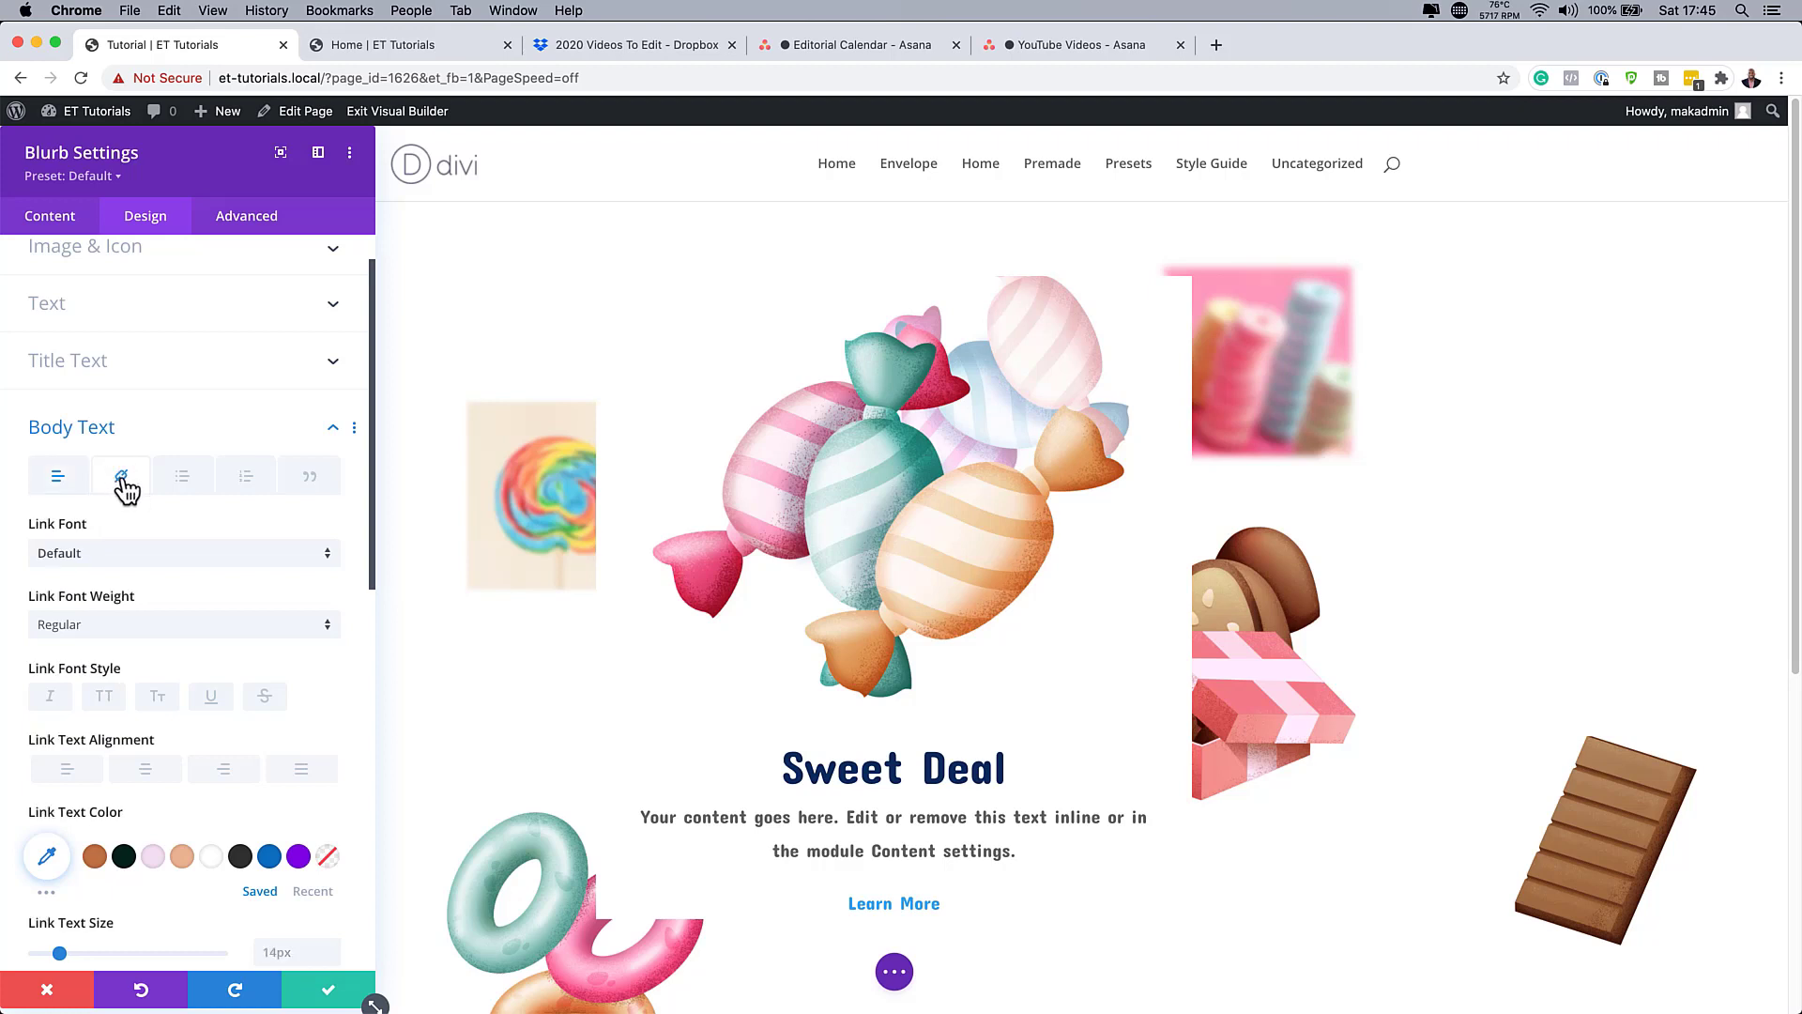
click(106, 696)
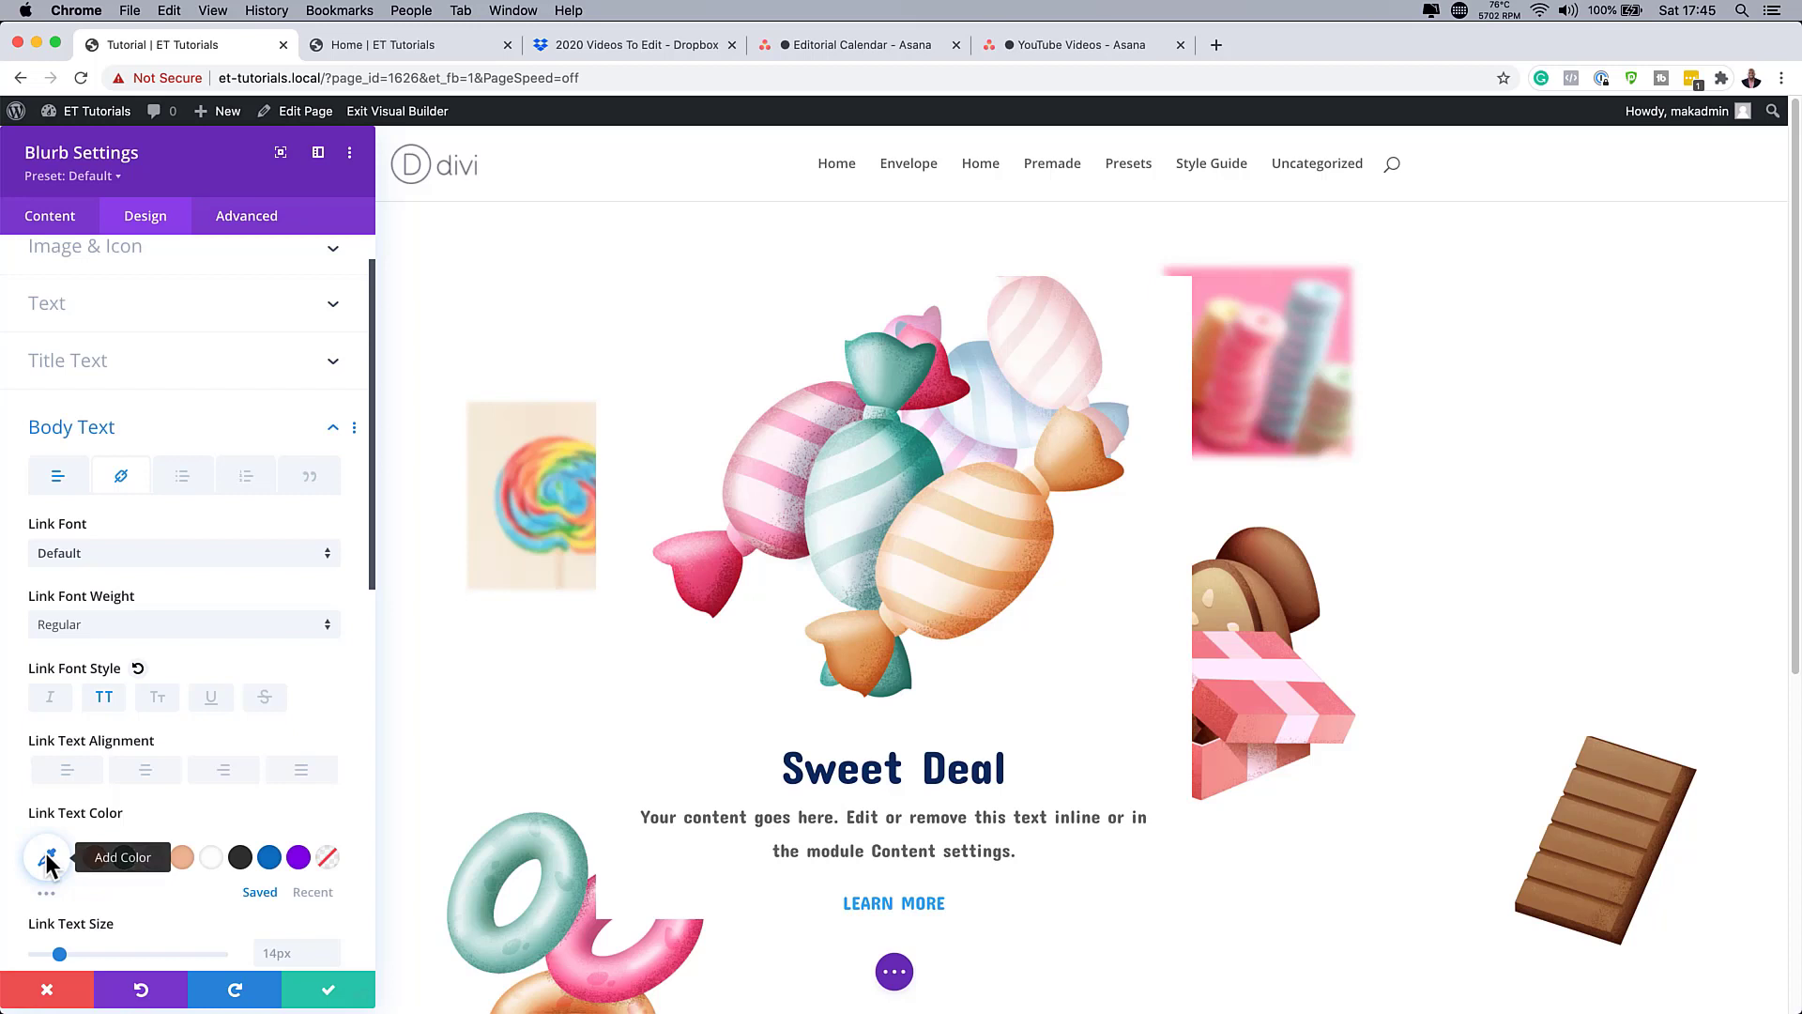
click(45, 857)
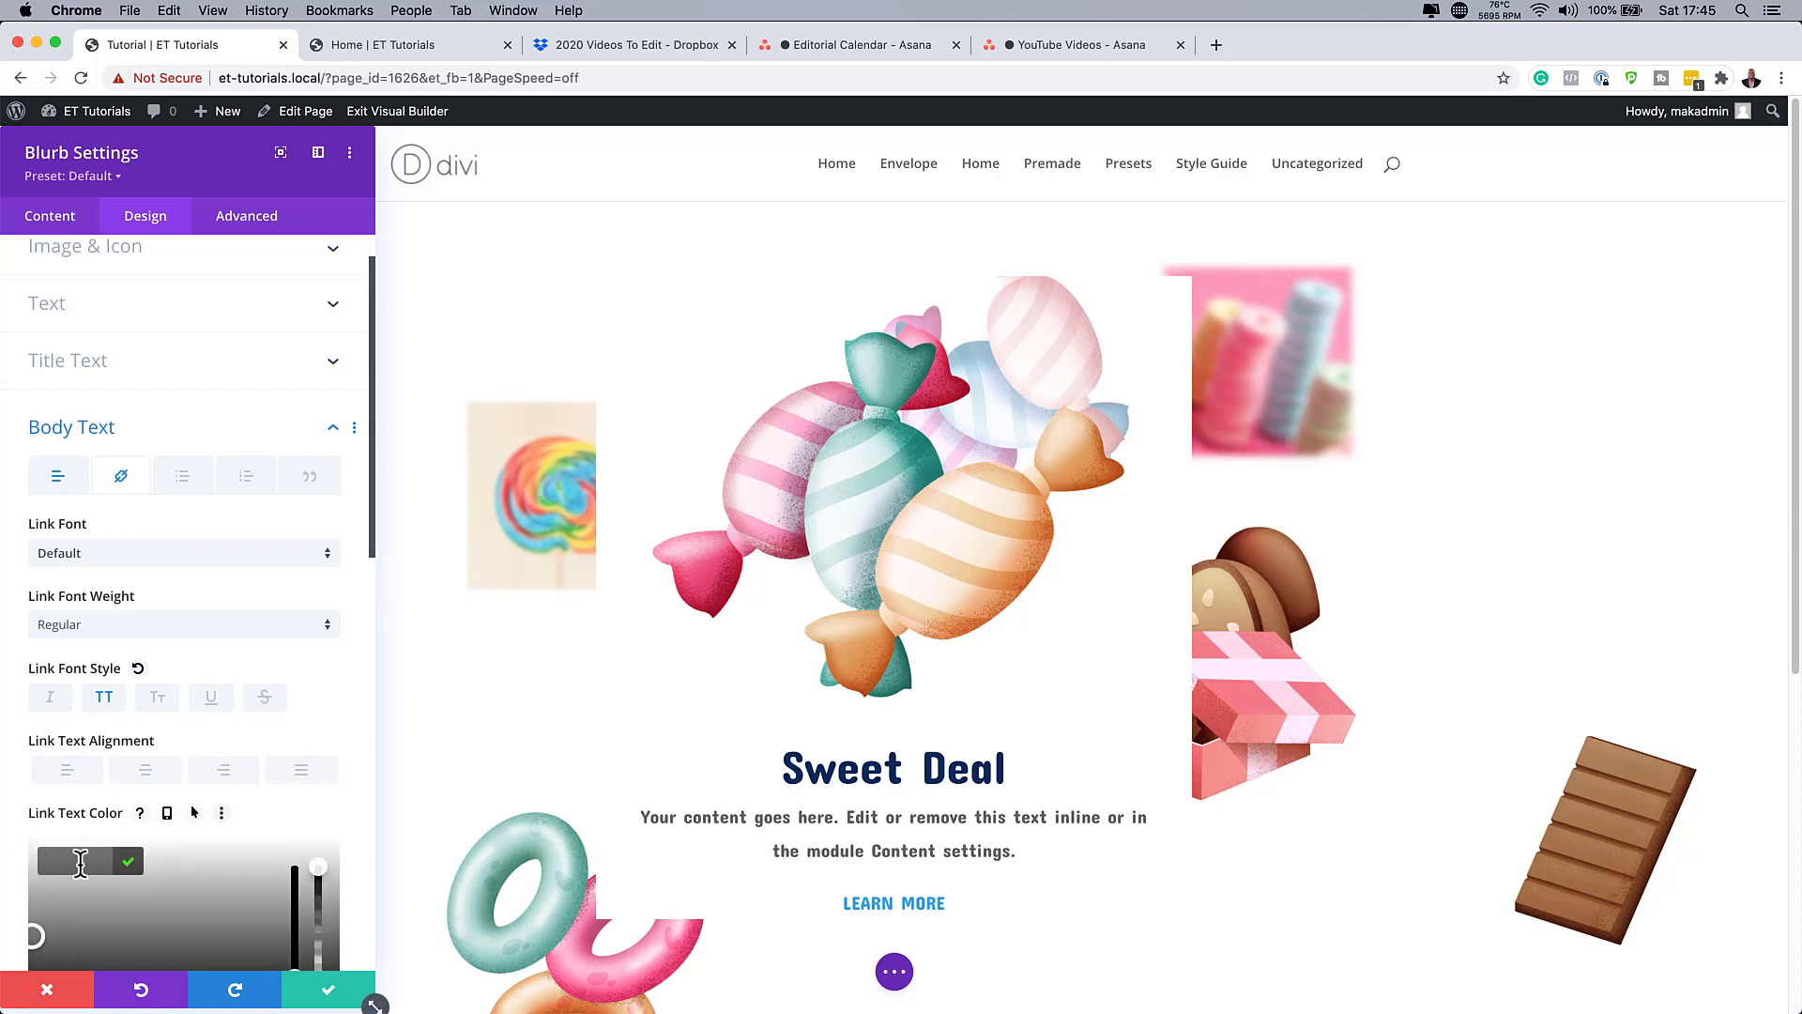
text(#ff3d77)
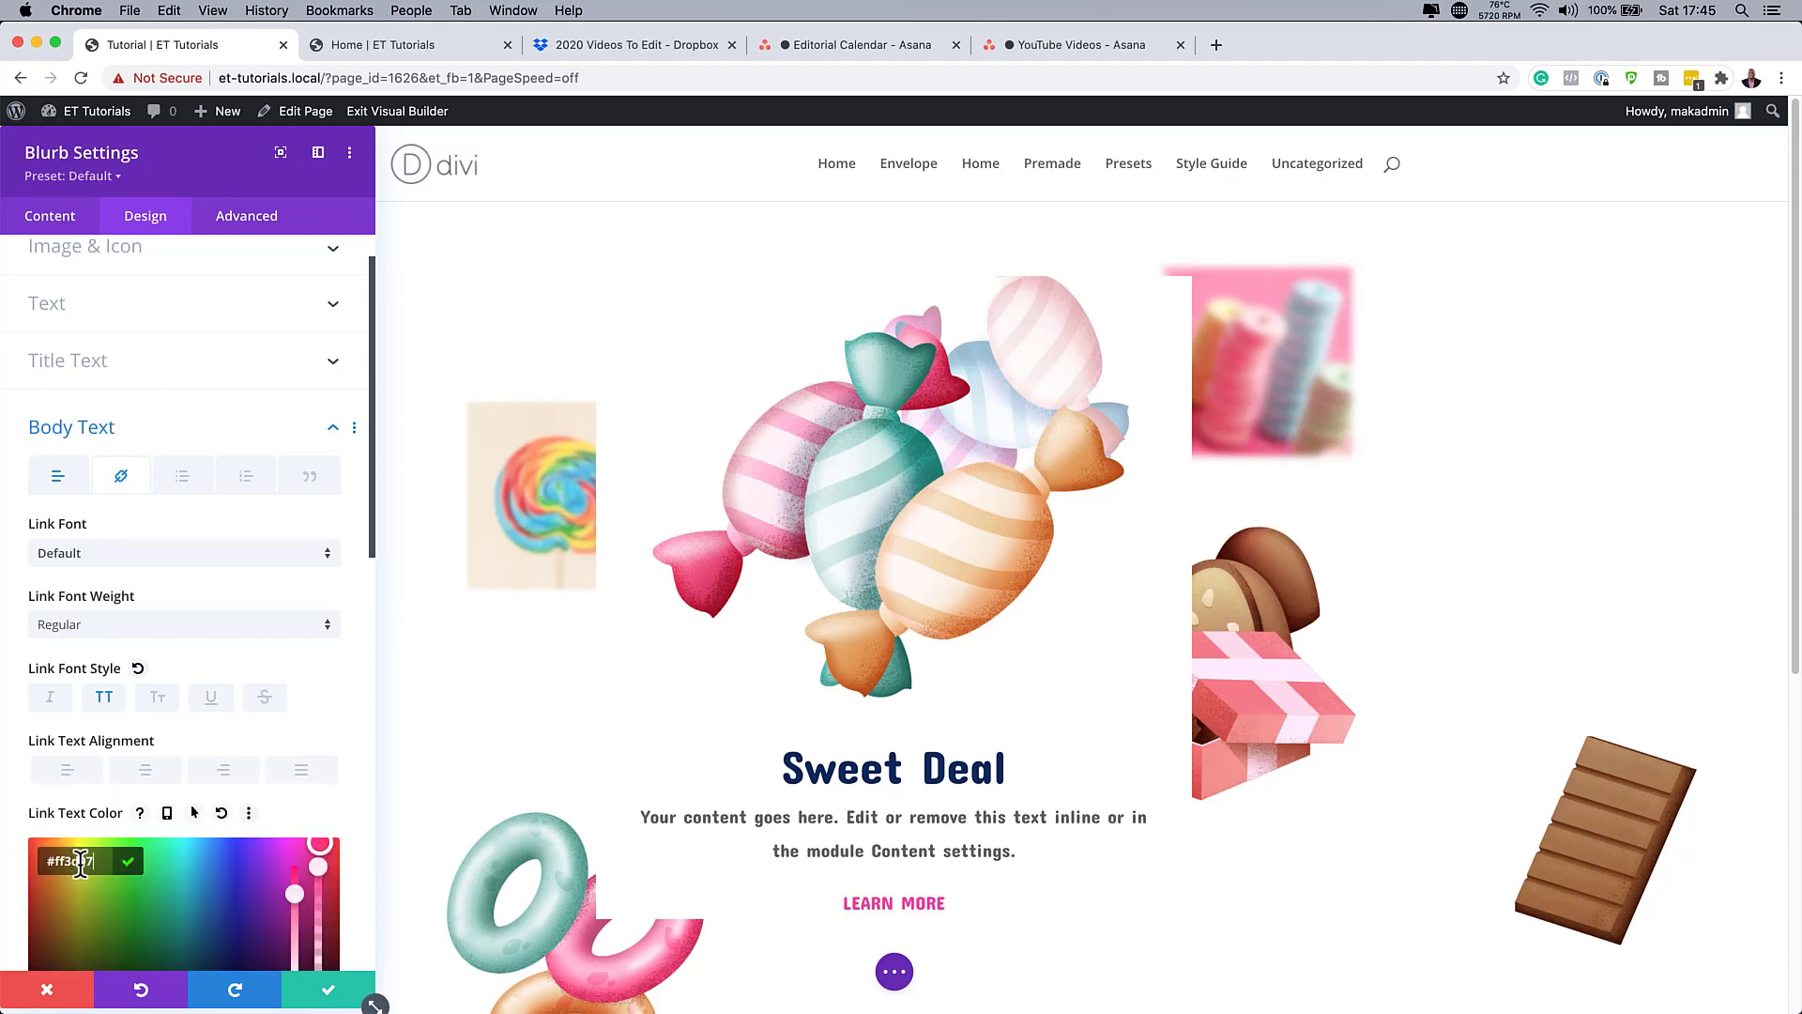
Set the link text size of the blurb's body link to 20.
scroll(243, 877, down, 1)
scroll(242, 878, down, 5)
click(279, 849)
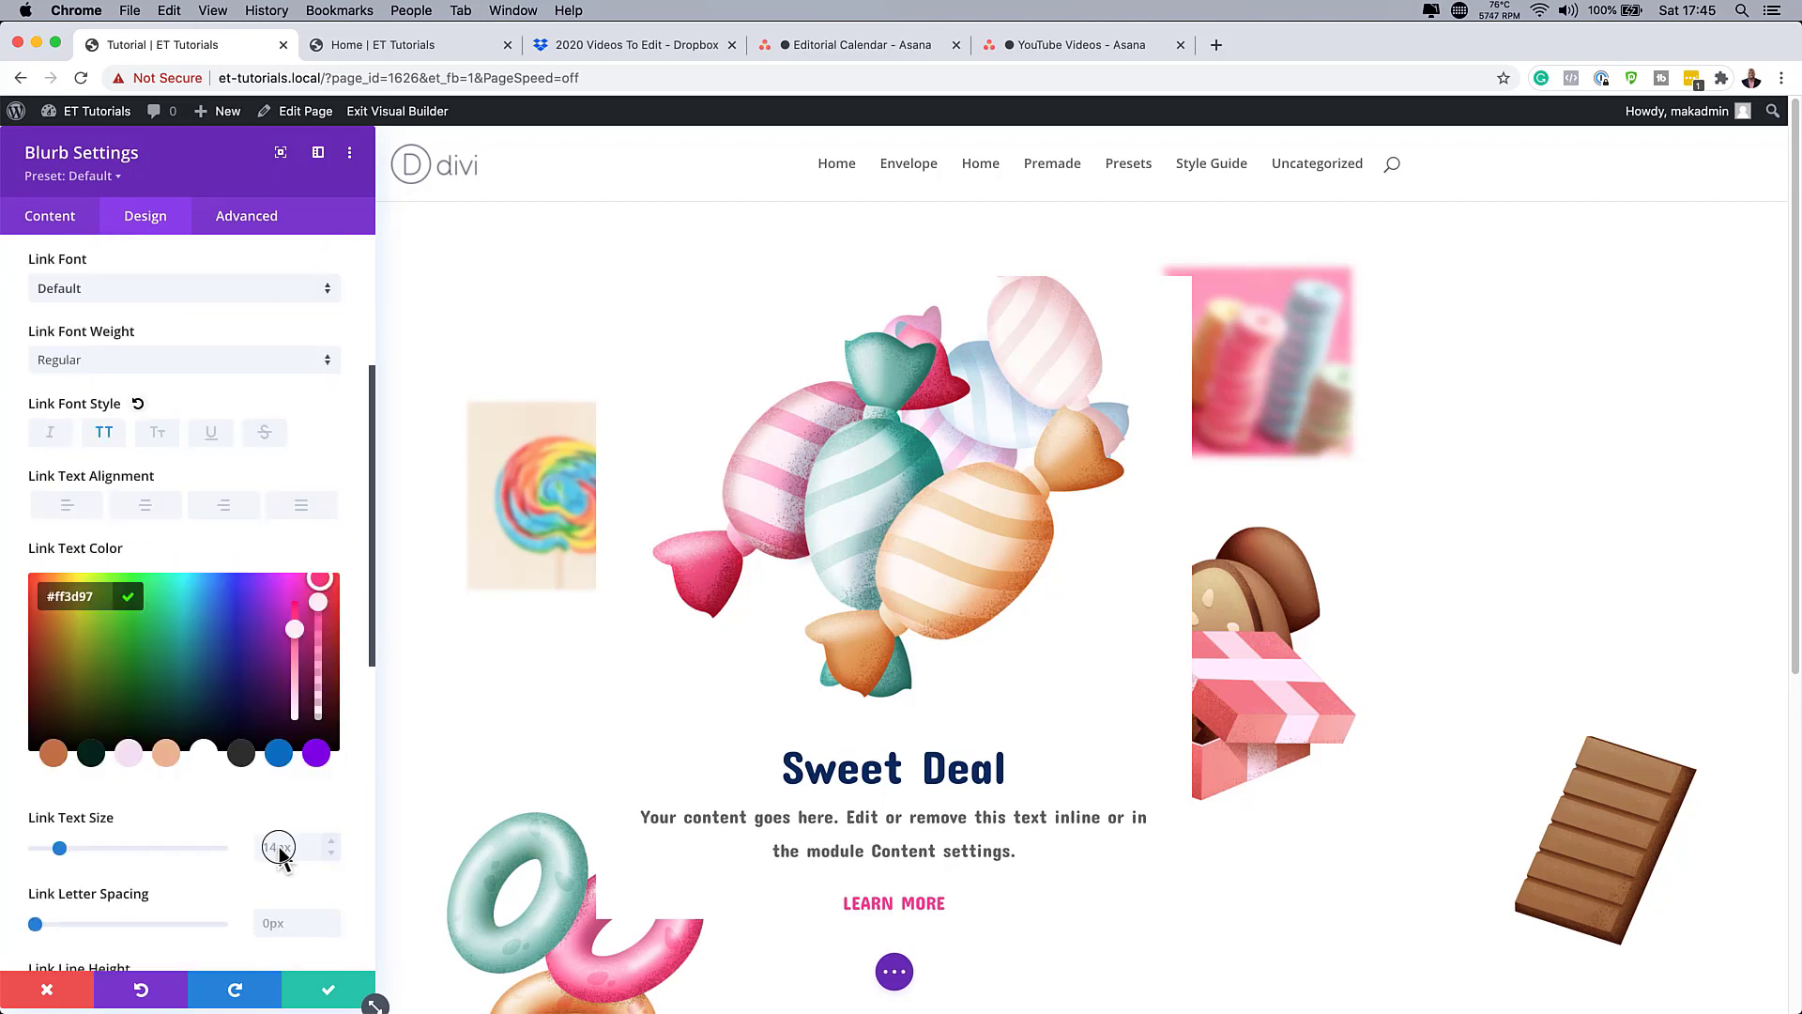
text(20)
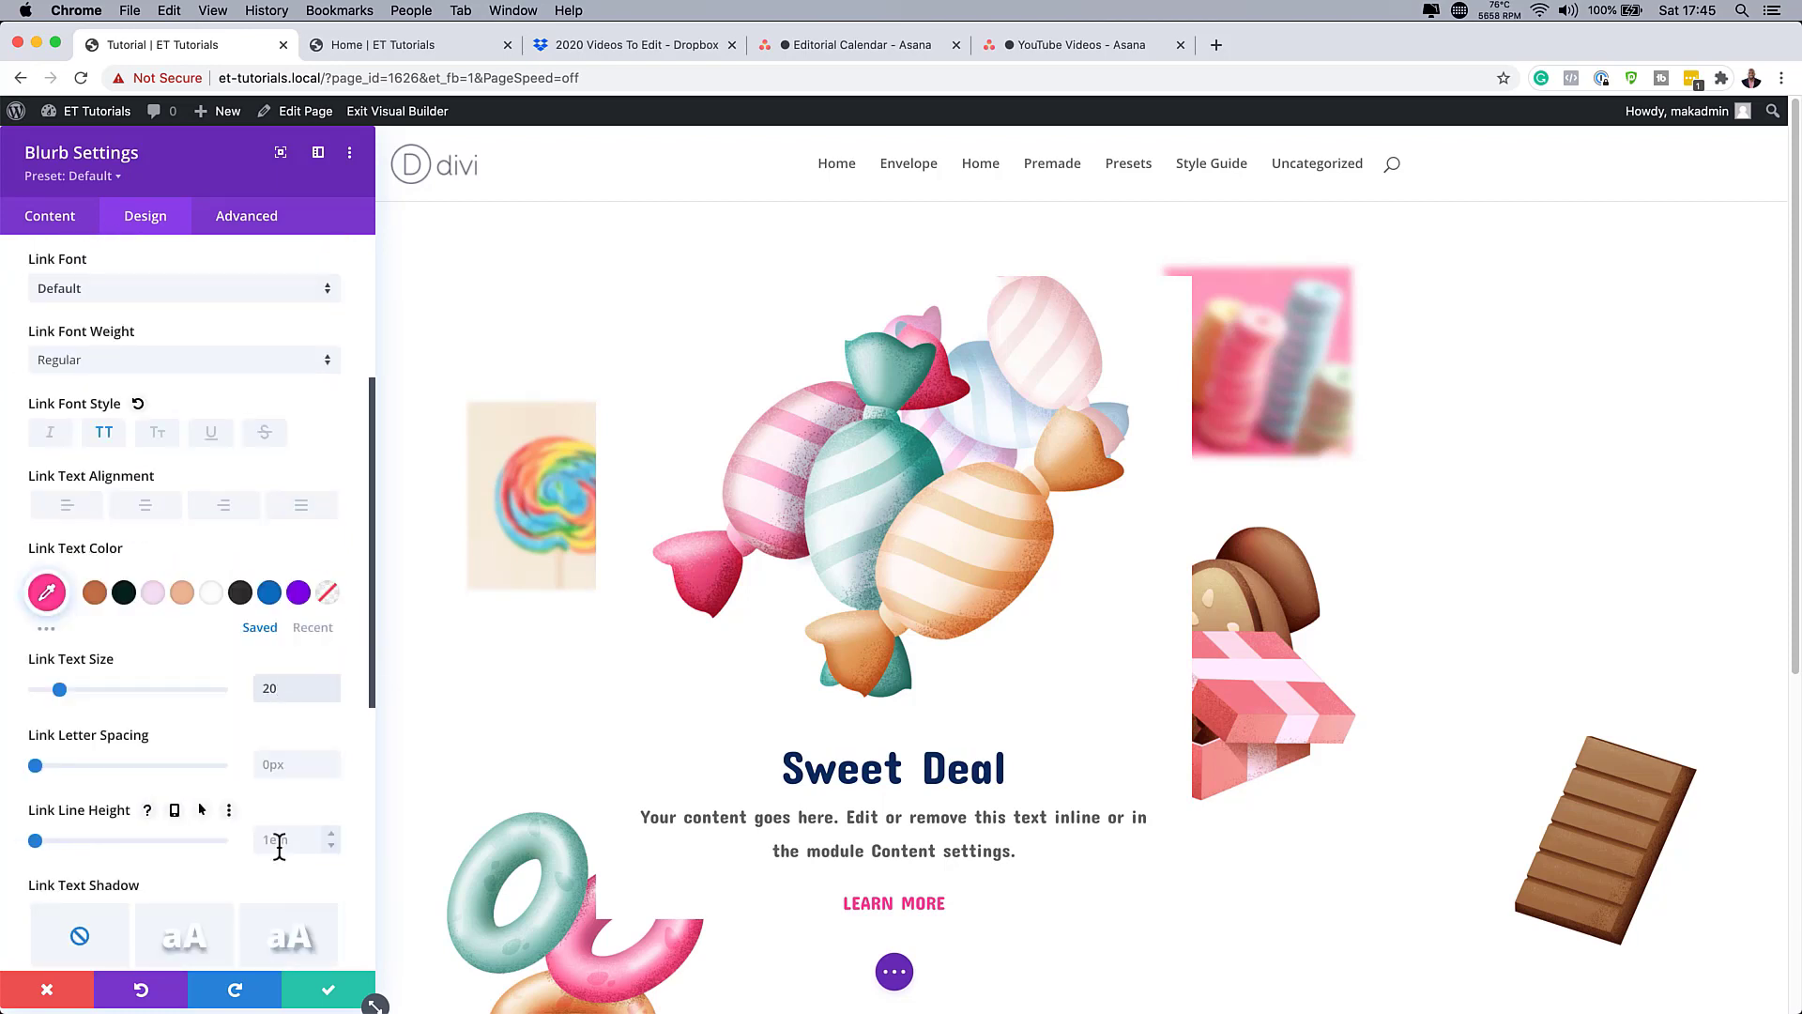
Set the letter spacing of the blurb's body link to 5px.
key(Return)
scroll(313, 871, down, 1)
click(288, 711)
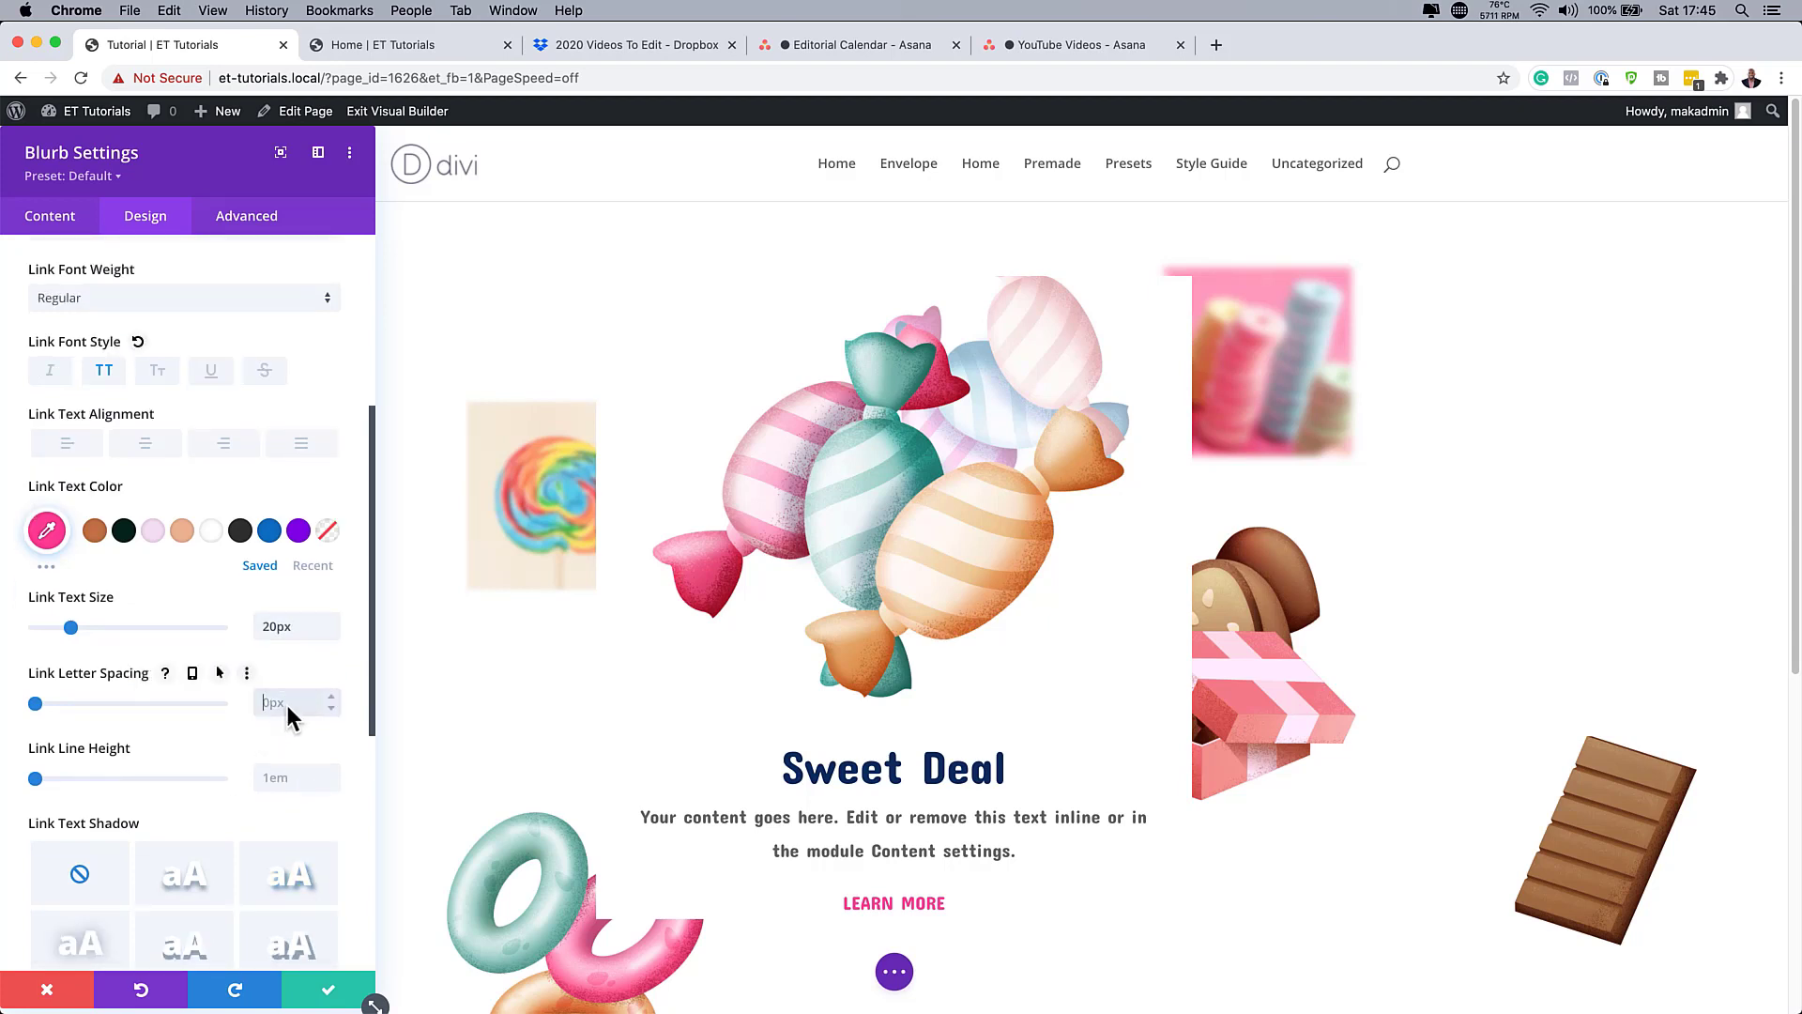
text(5)
key(Return)
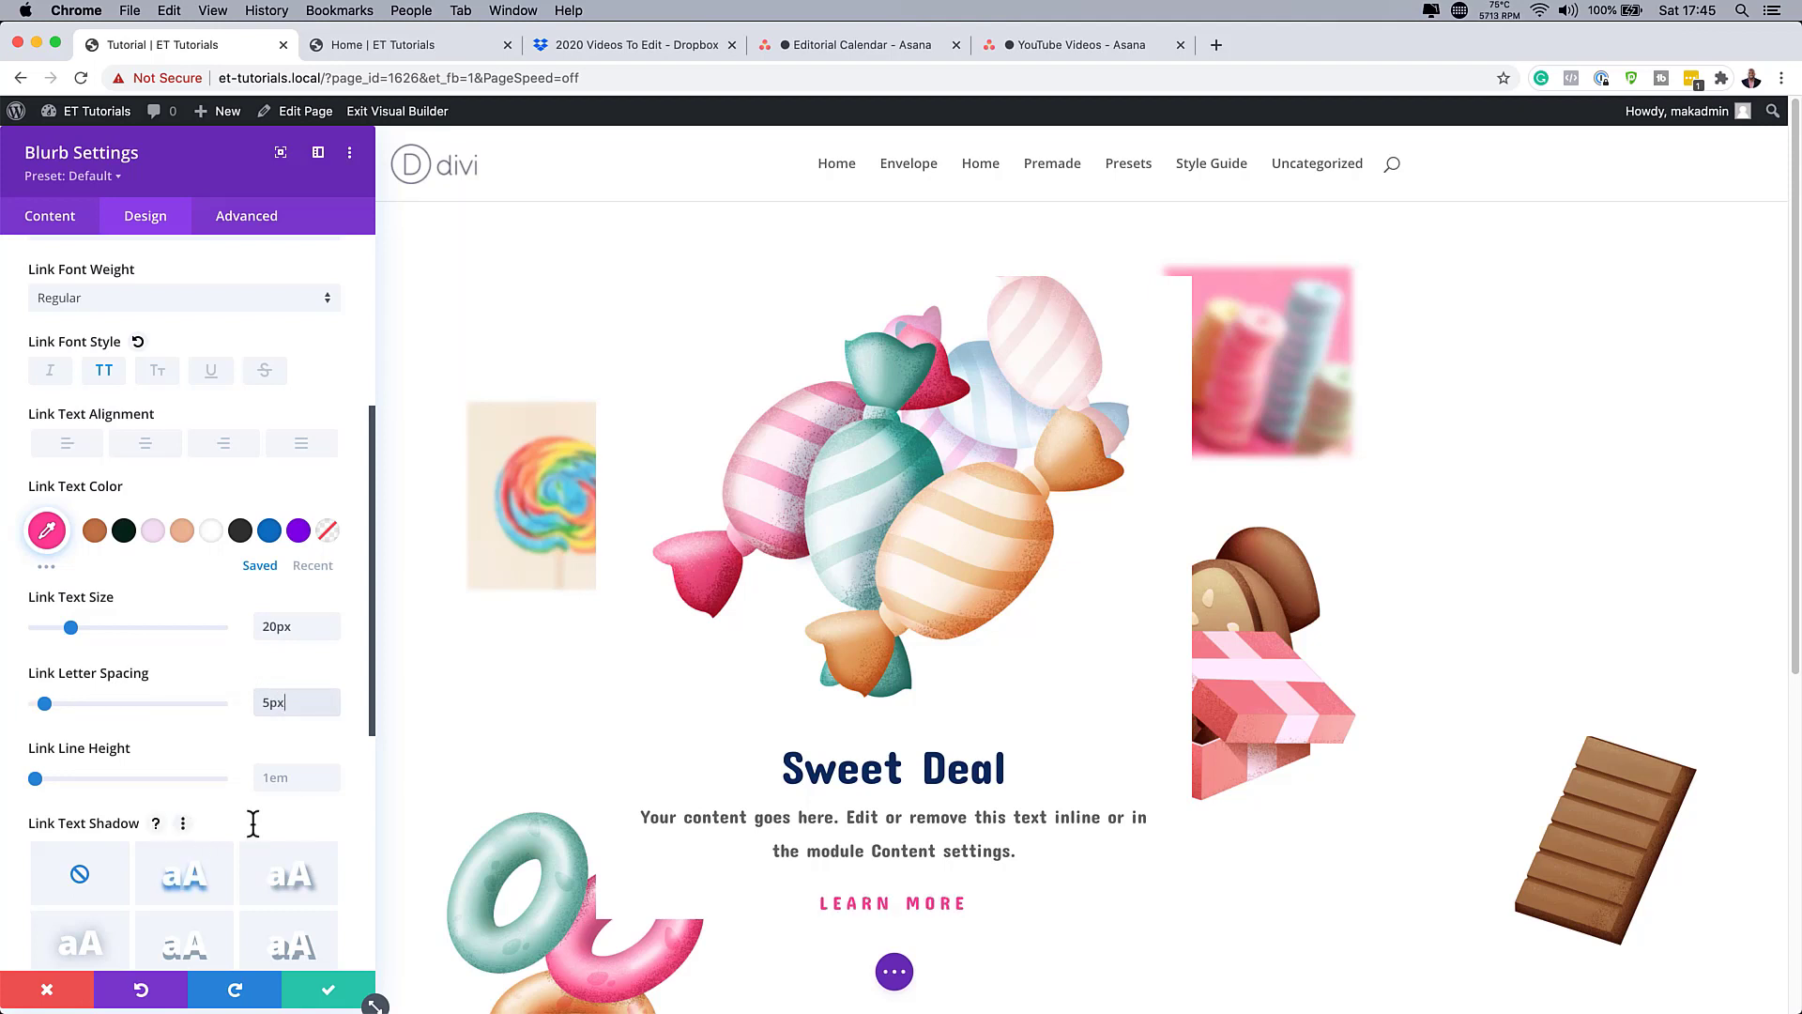
Set the blurb module's overall width to 400px in its sizing options.
scroll(246, 695, down, 4)
click(242, 695)
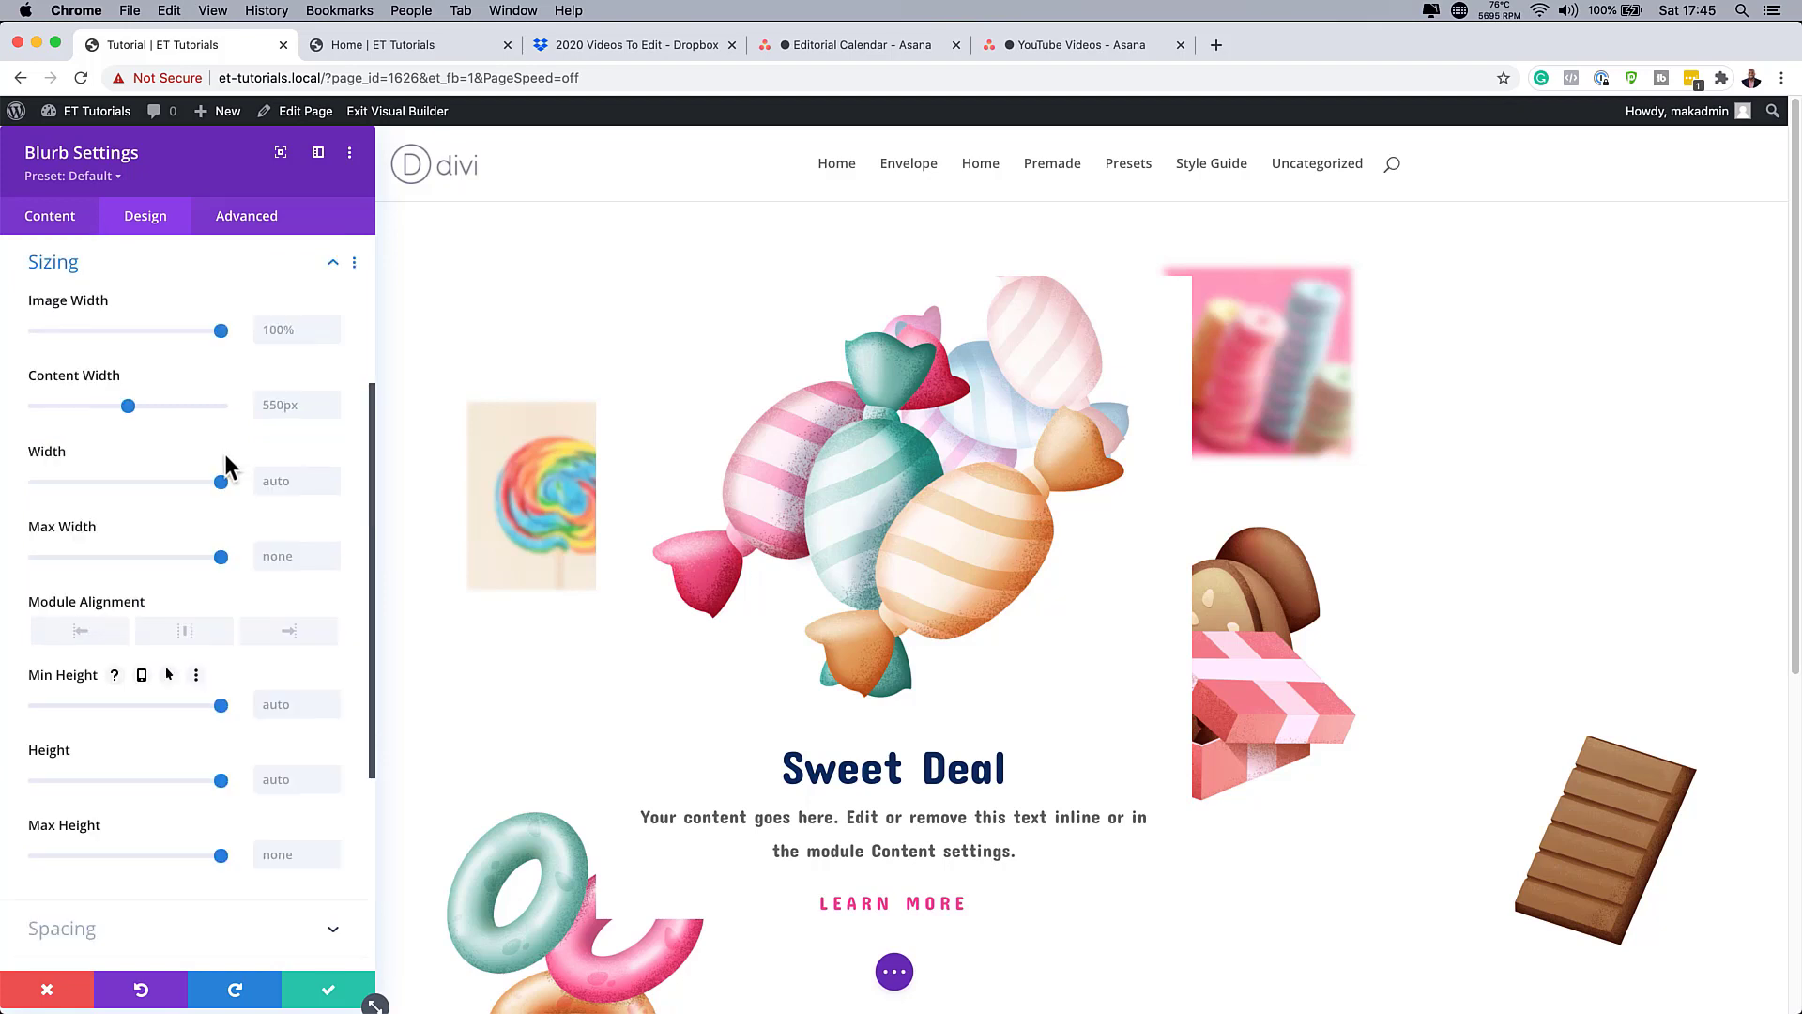
click(281, 483)
text(400px)
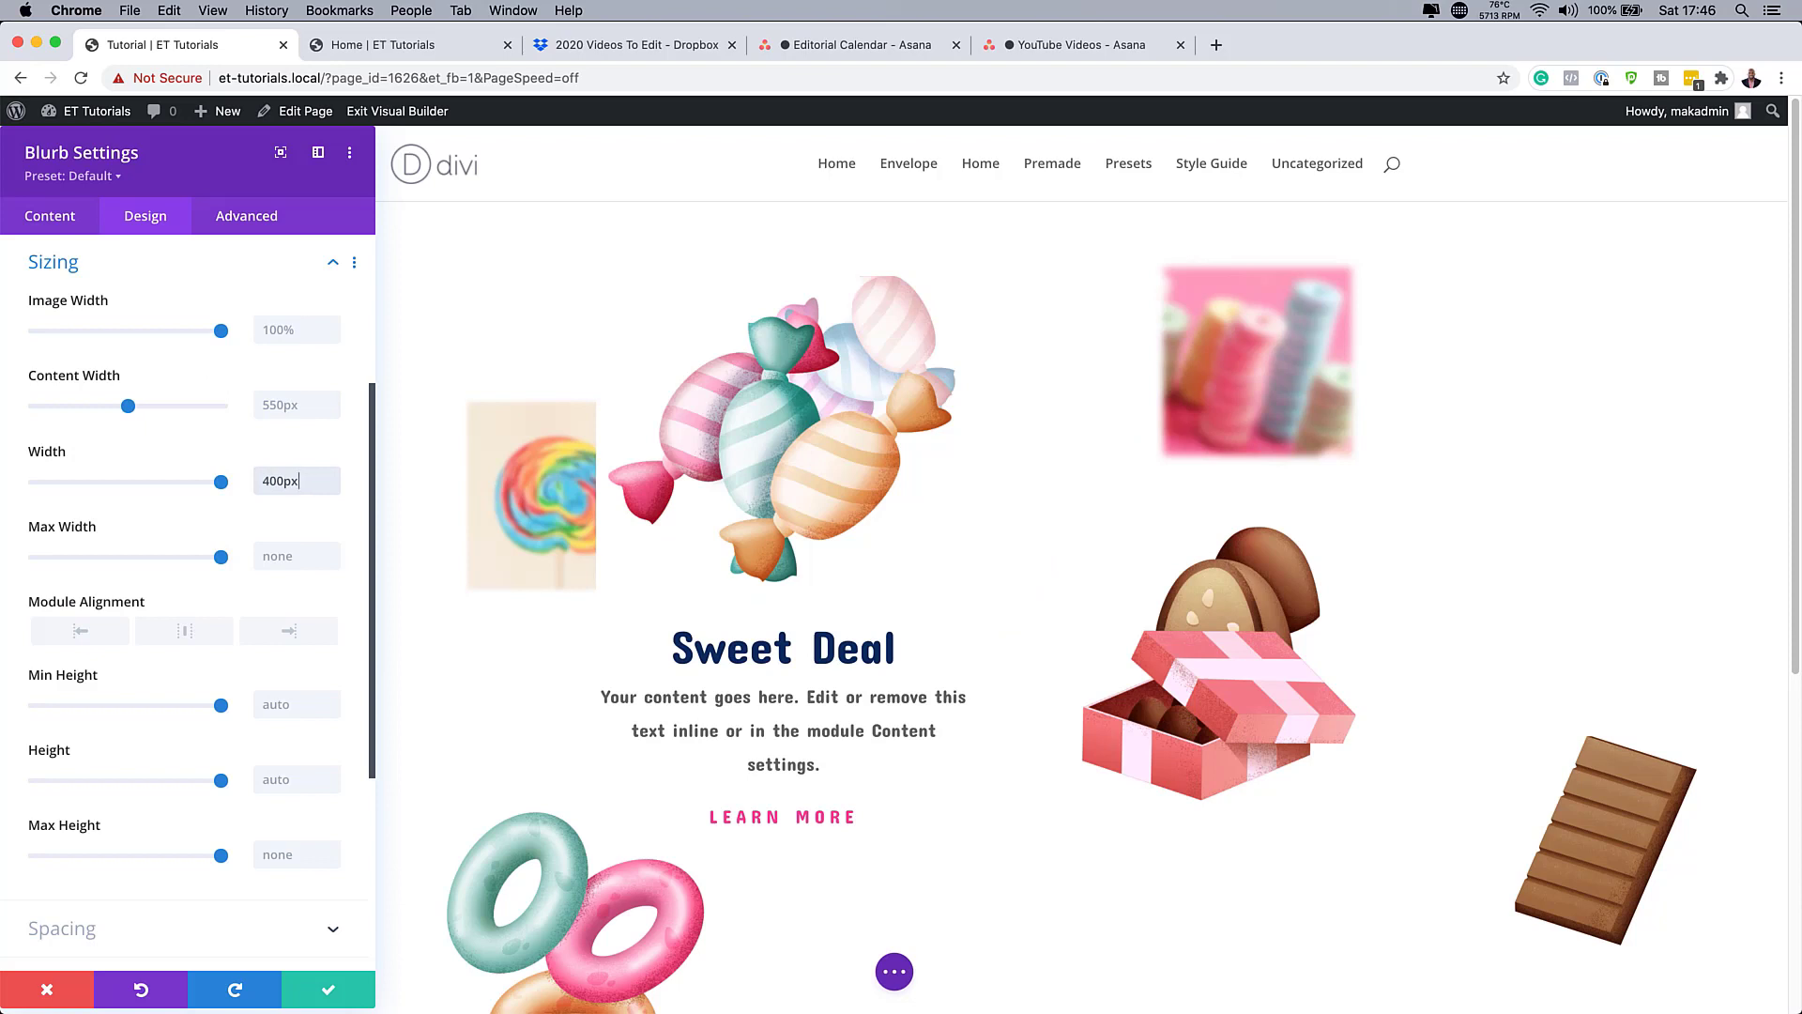
Give the blurb 30px of padding at the top, bottom, left and right.
scroll(183, 573, down, 5)
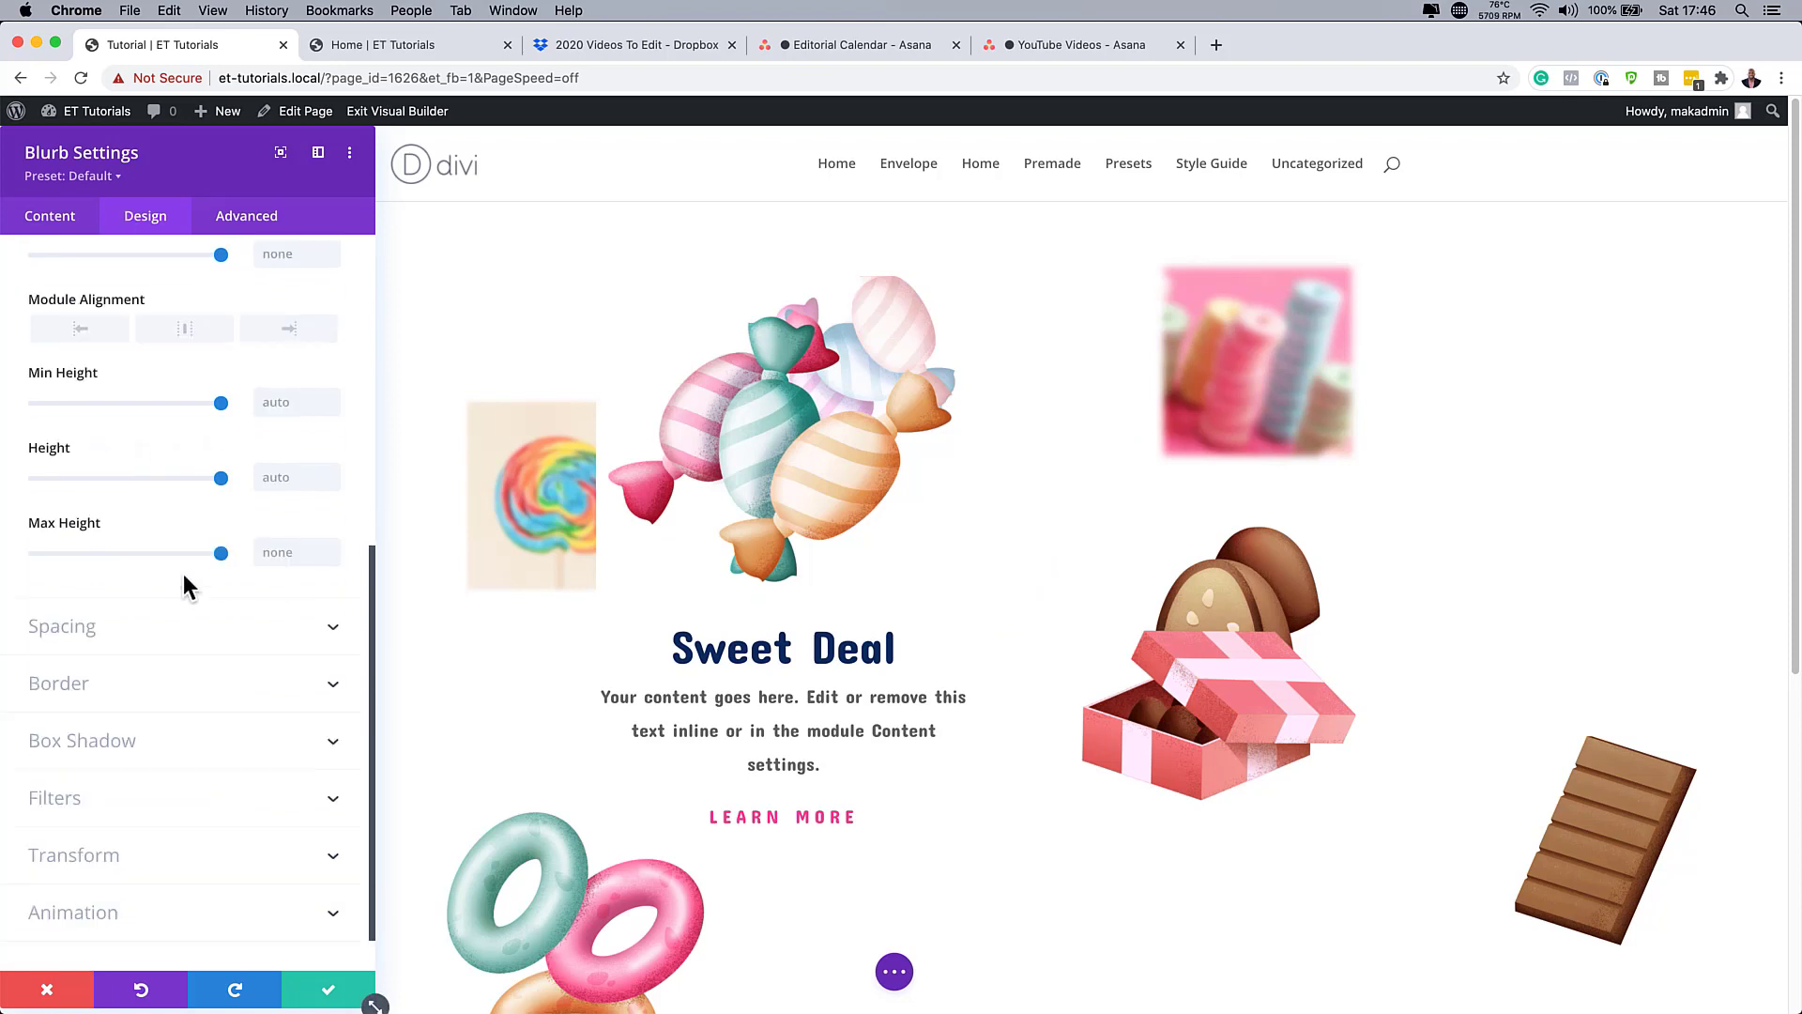
click(88, 615)
click(58, 539)
text(30px)
click(102, 537)
click(186, 536)
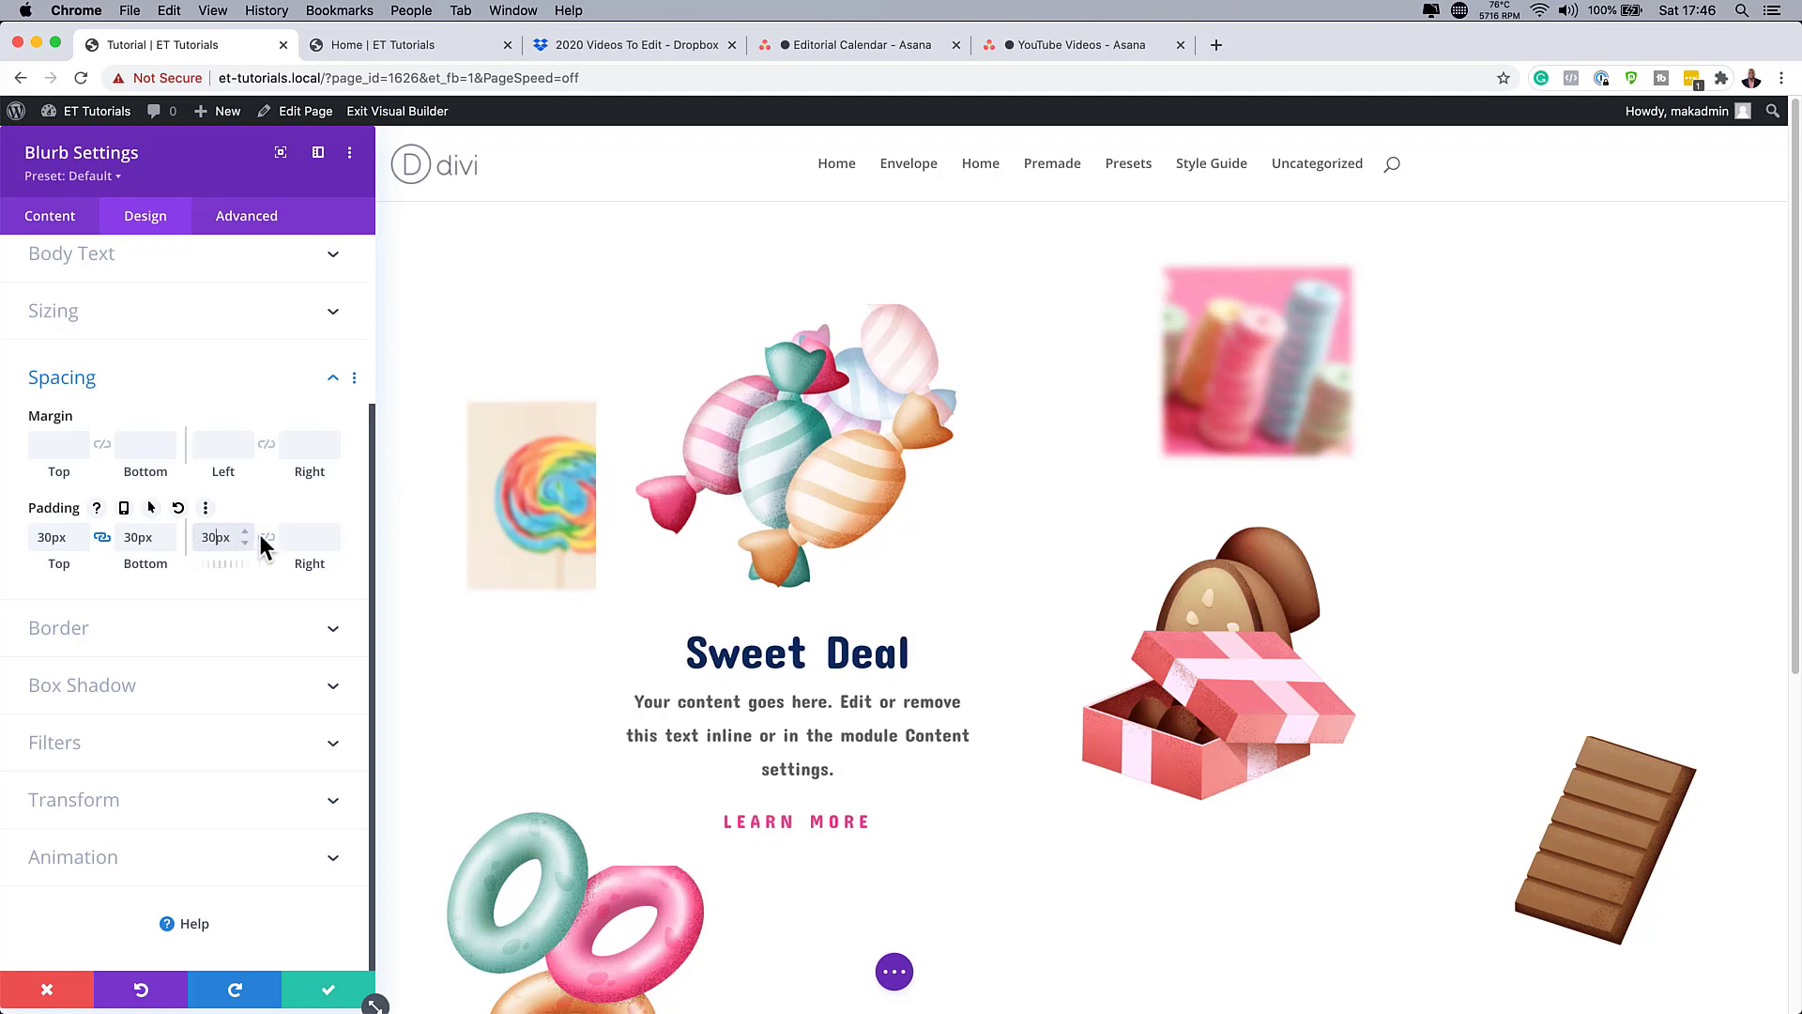
click(267, 537)
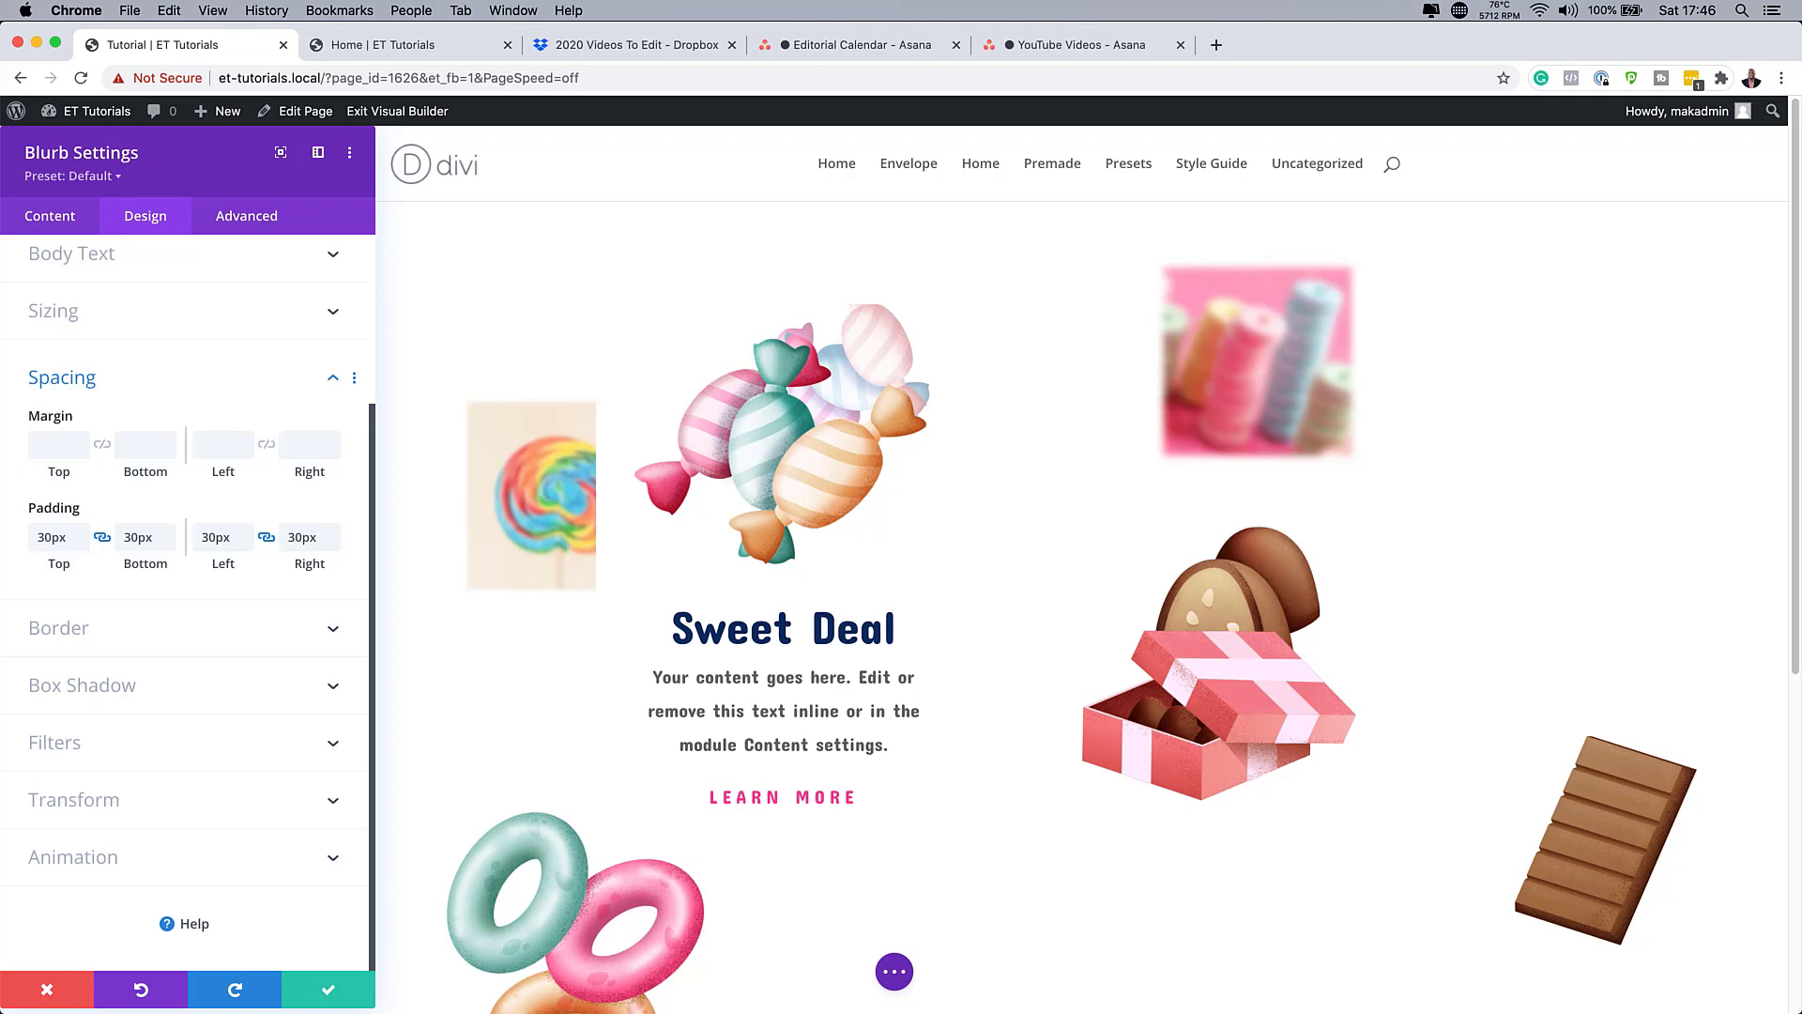
Round all four corners of the blurb's border by 10px.
click(87, 627)
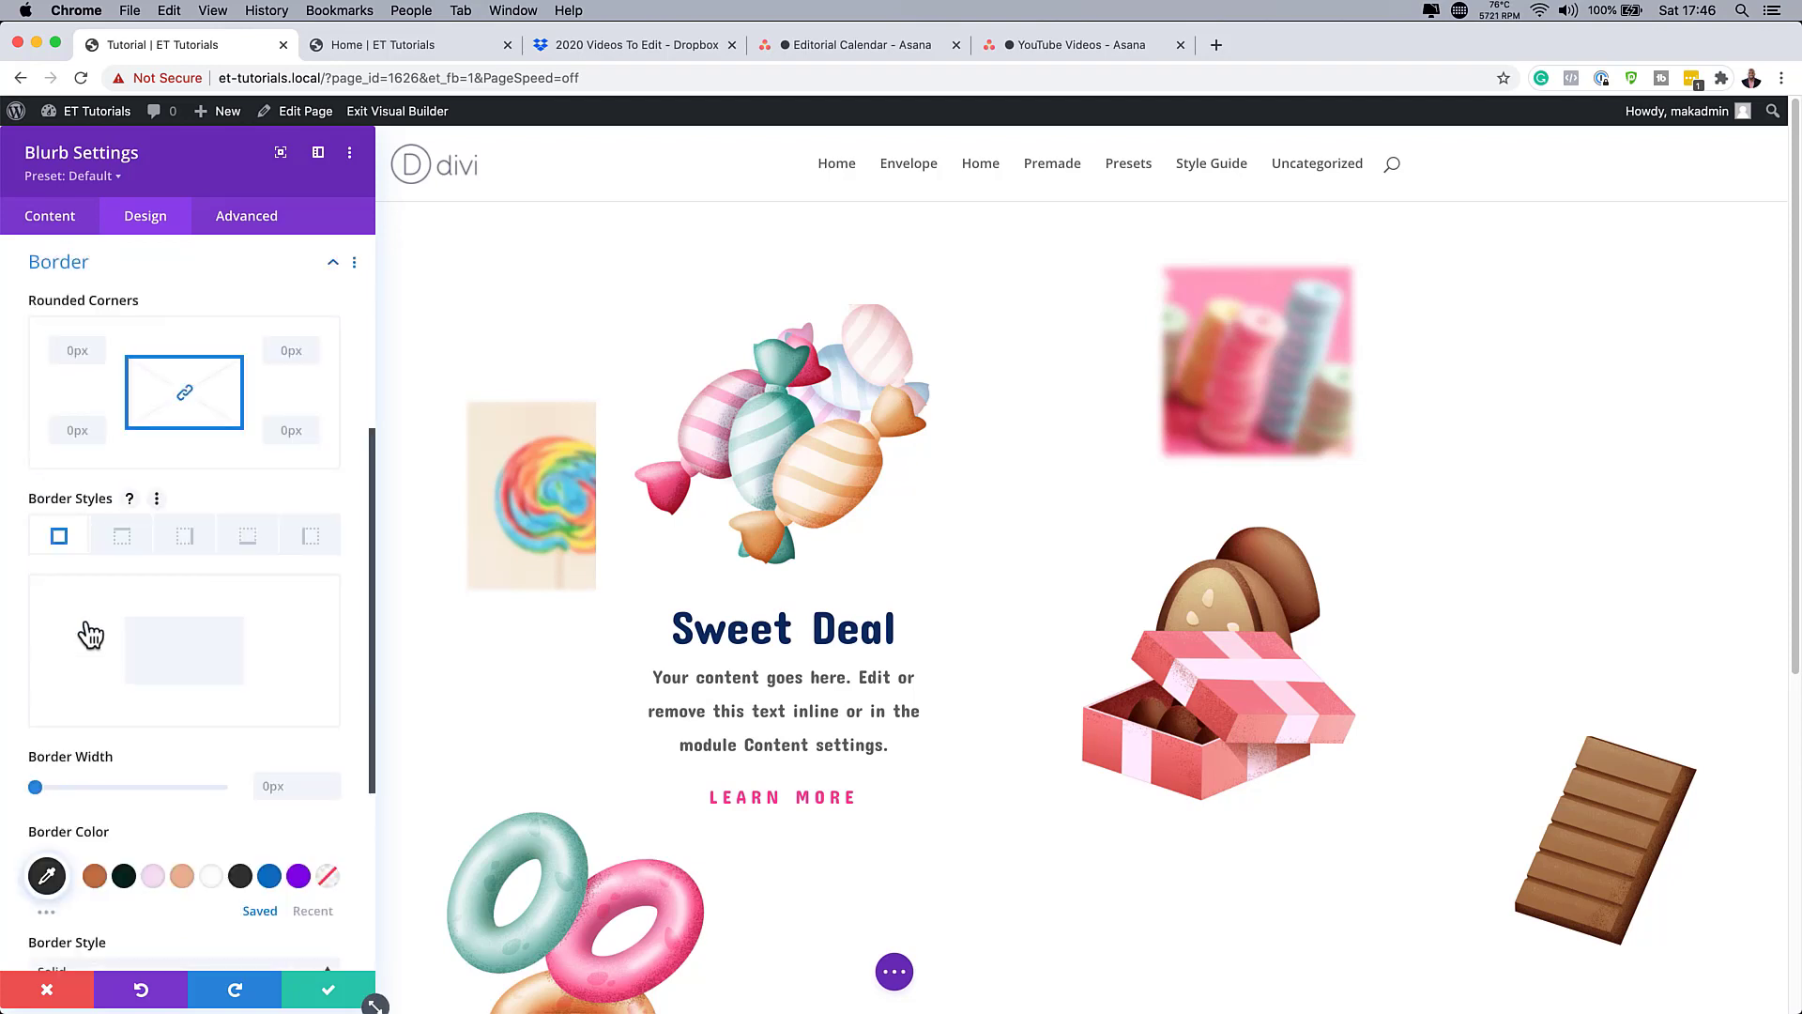
click(83, 351)
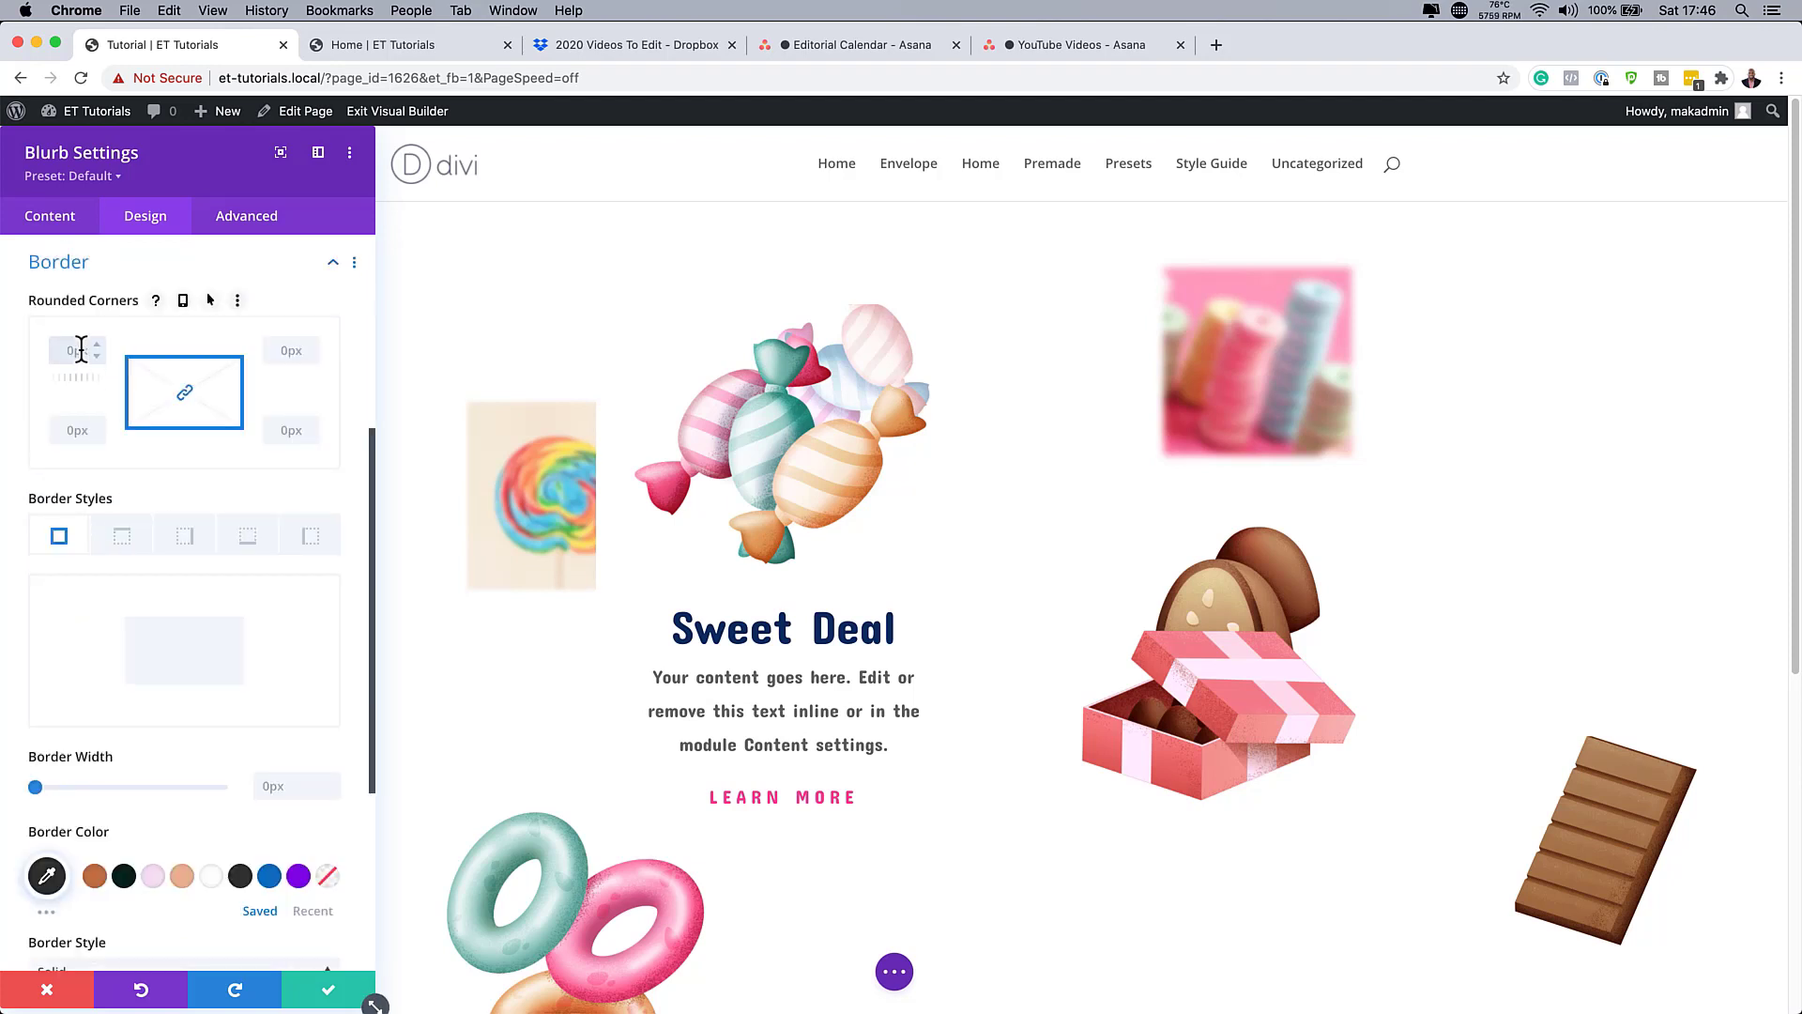
text(10)
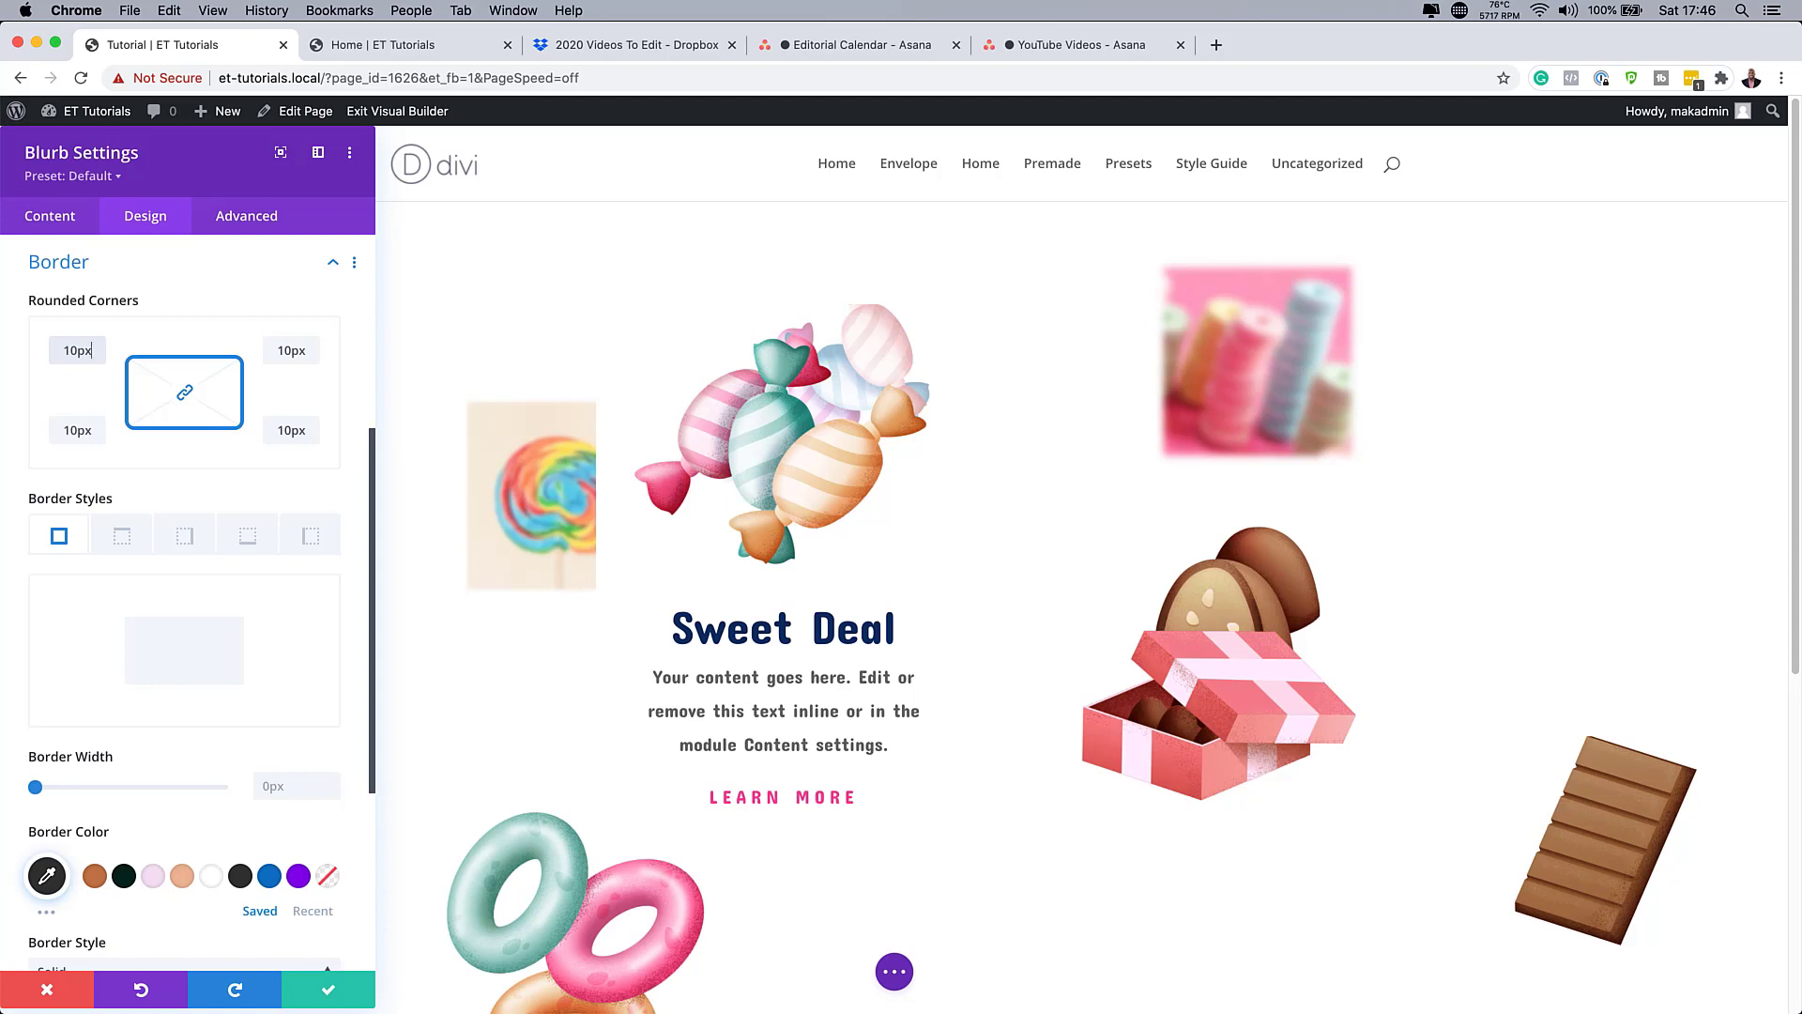
Add the first box shadow preset, an even outer shadow, to the blurb and set its blur strength to 80px.
scroll(231, 618, down, 3)
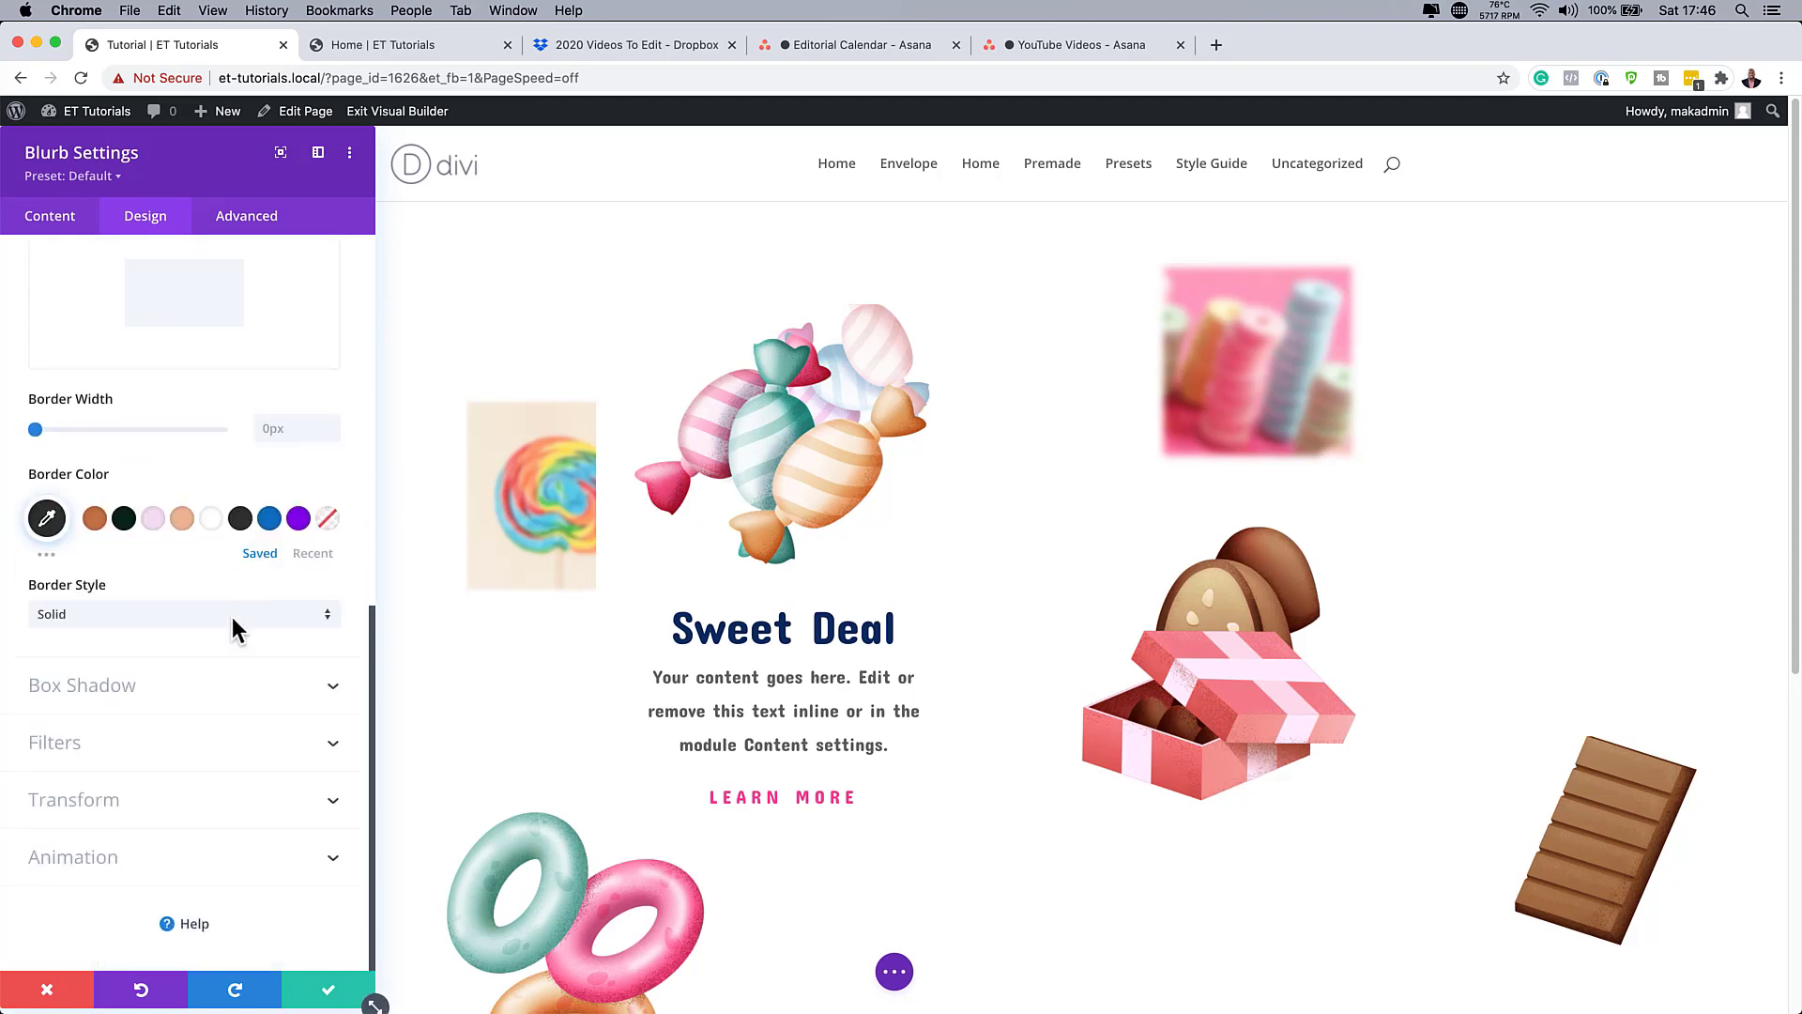
click(120, 685)
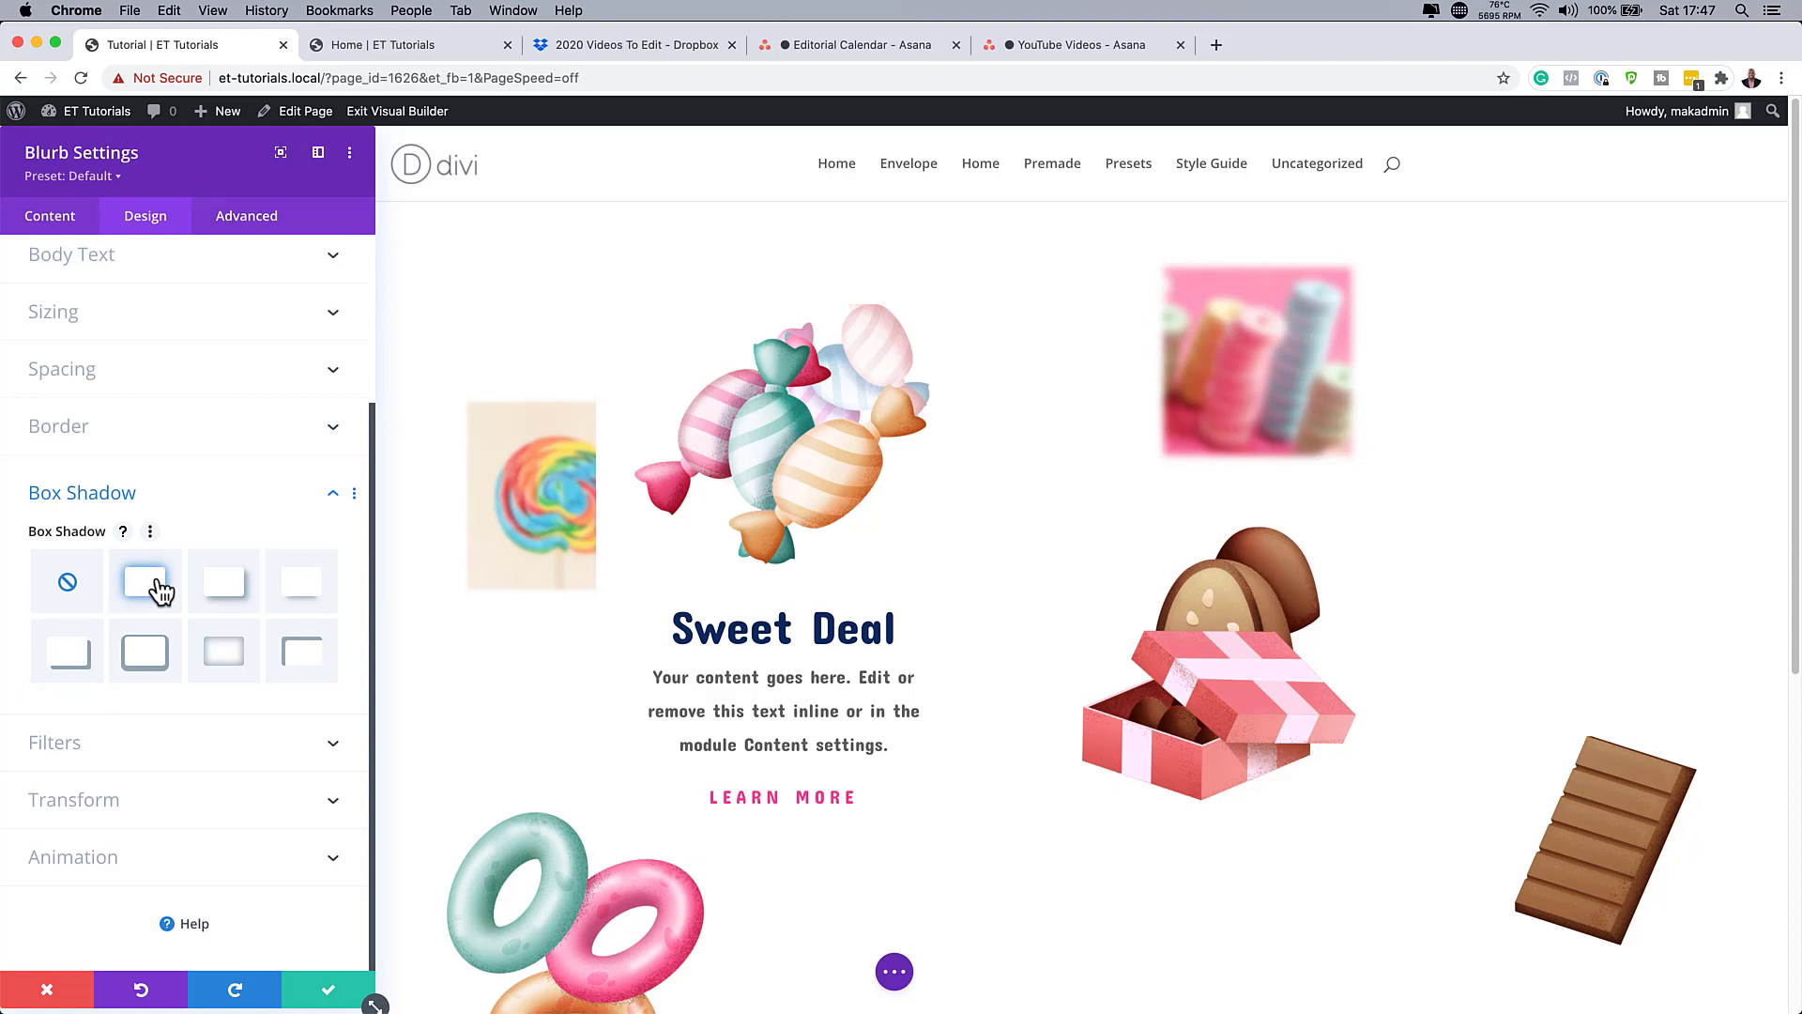
click(161, 589)
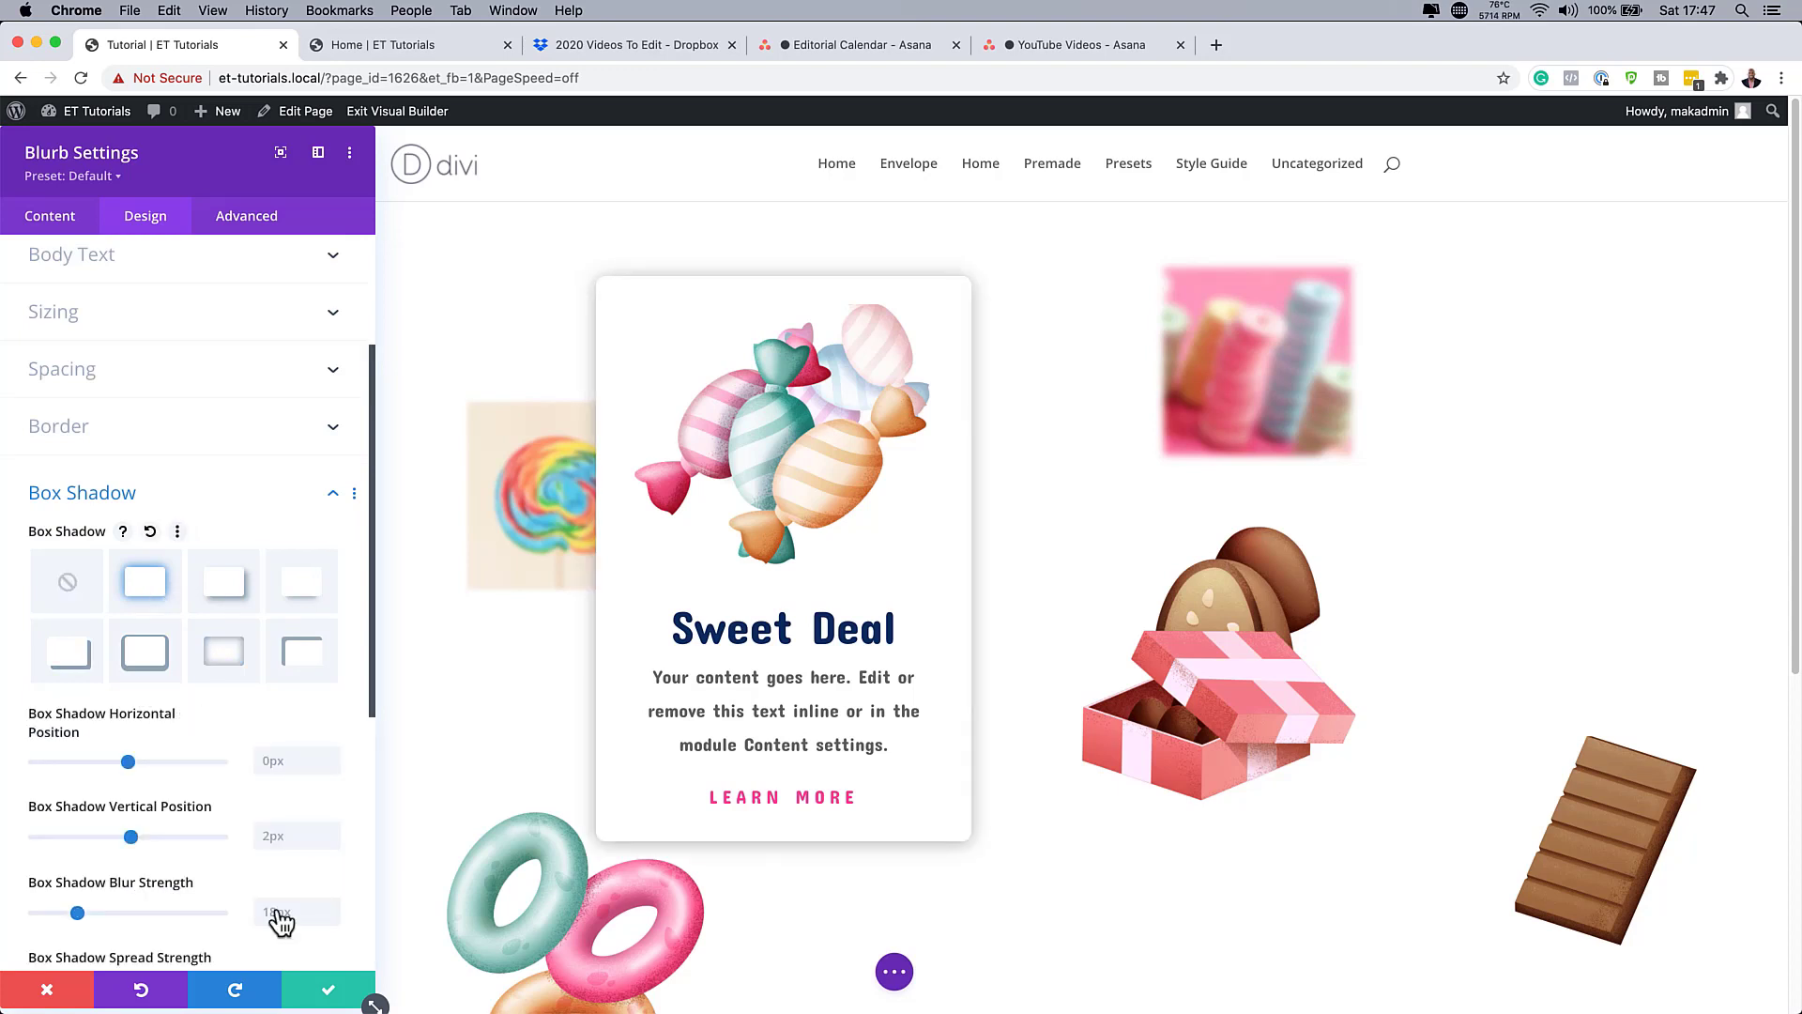
scroll(295, 915, down, 1)
scroll(295, 915, down, 5)
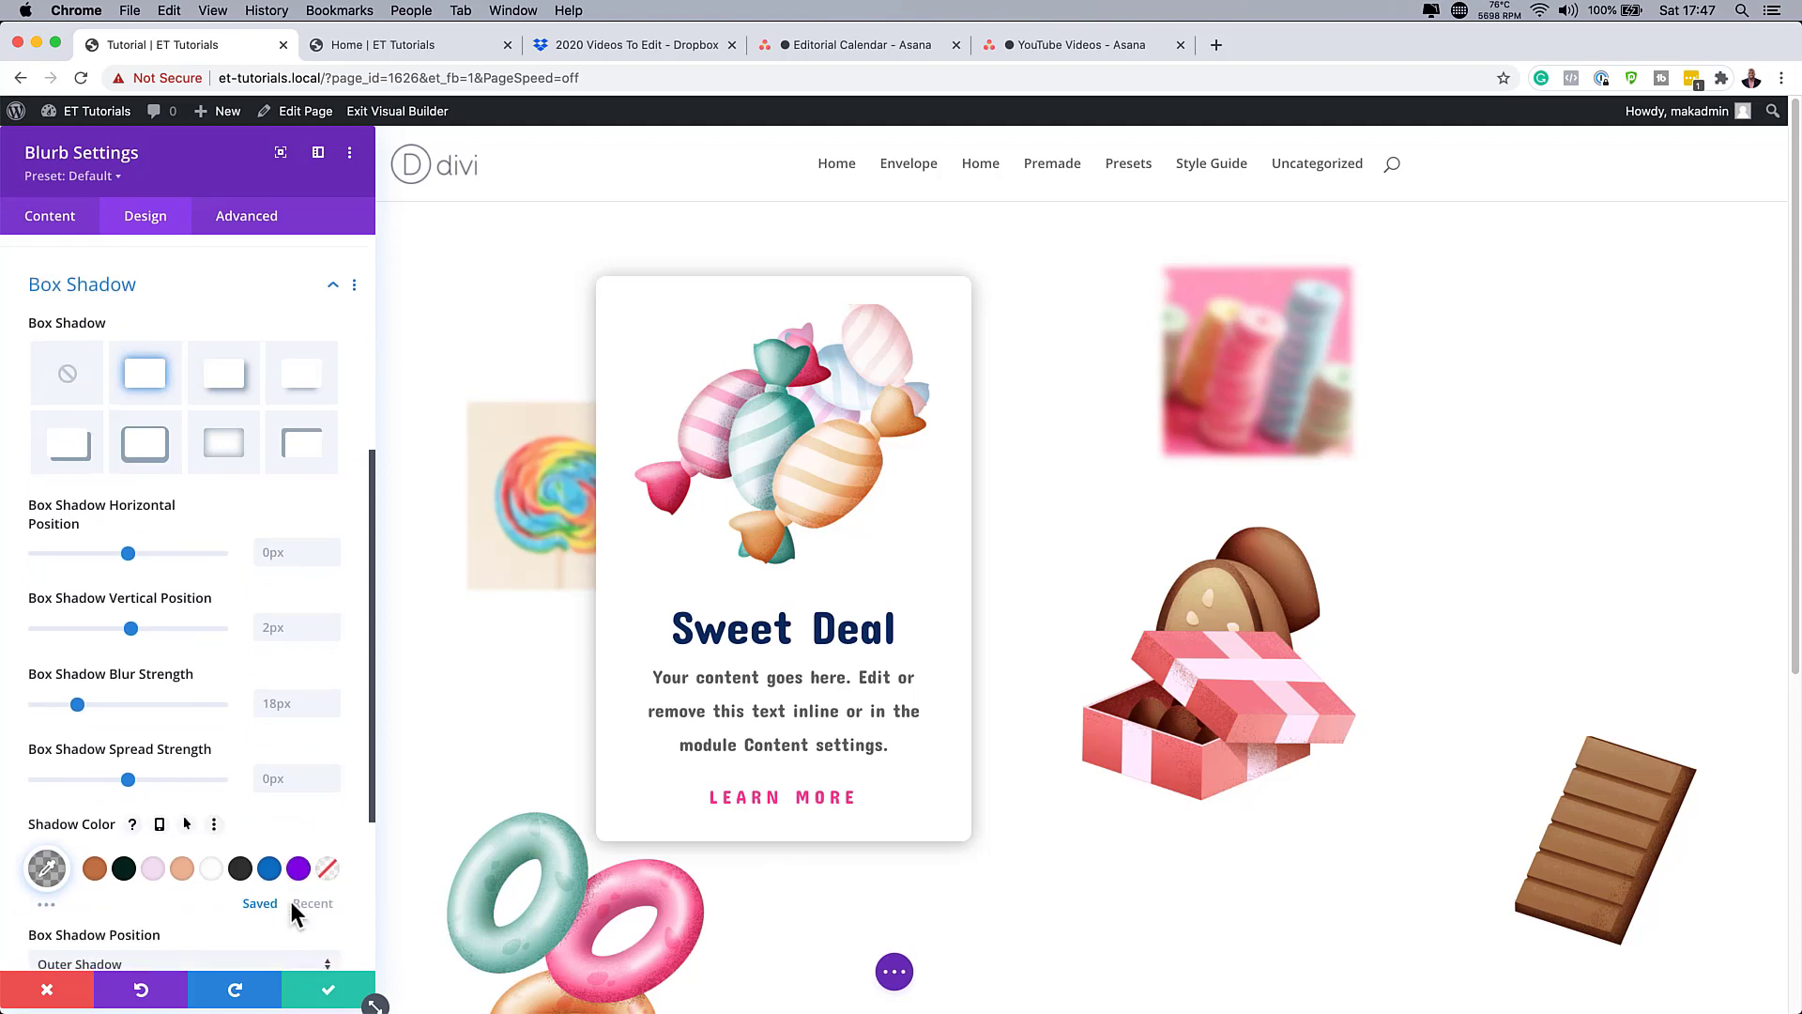
click(266, 704)
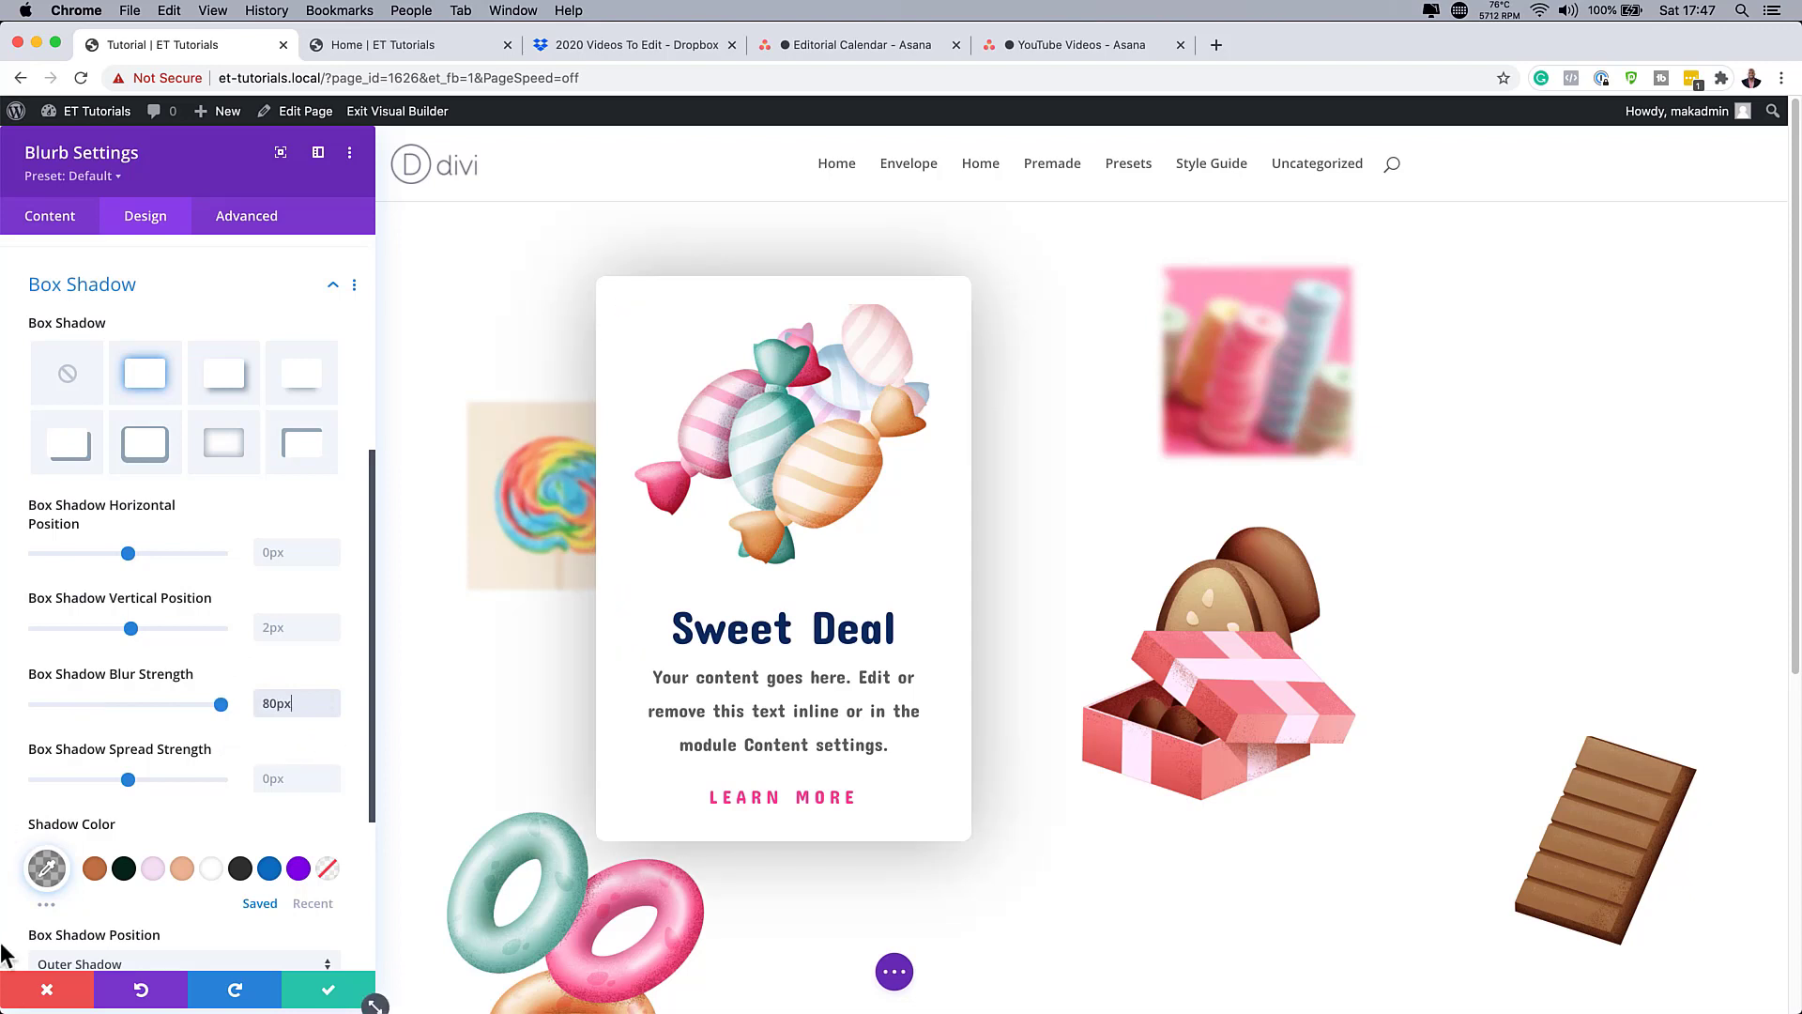
Give the blurb a Fixed position with its location at the center of the screen.
click(266, 226)
click(131, 590)
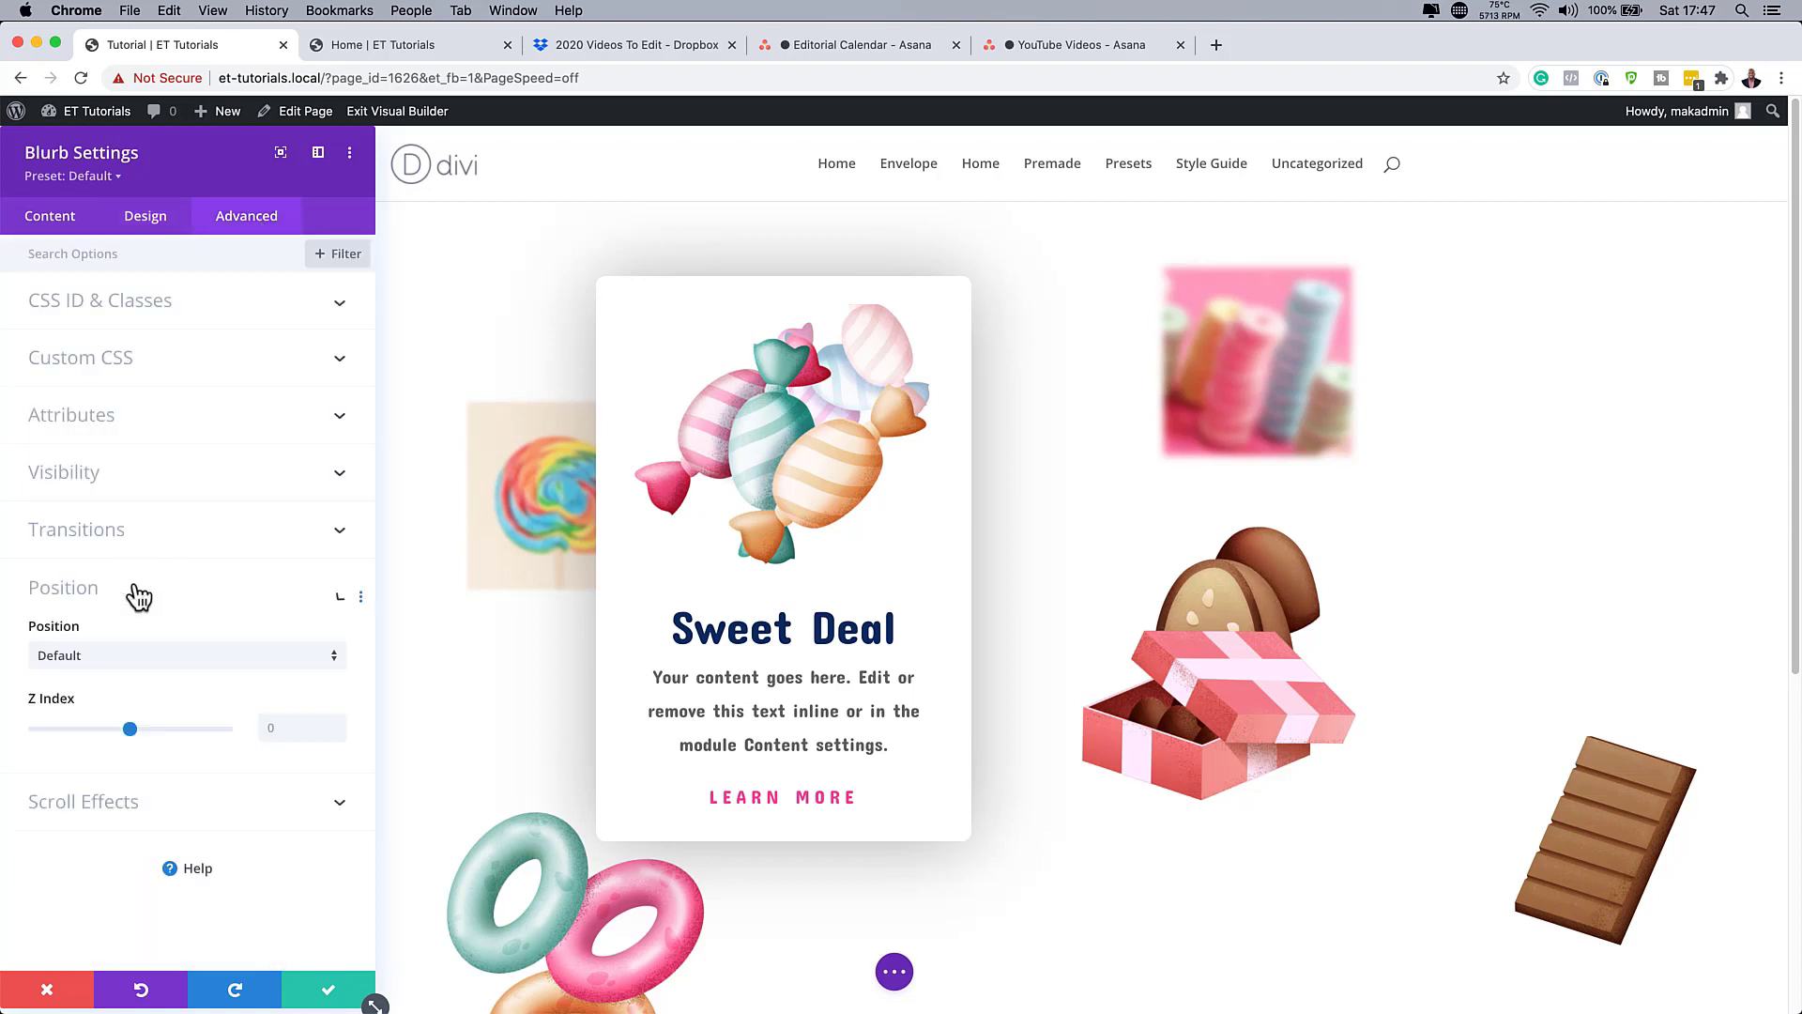
click(139, 678)
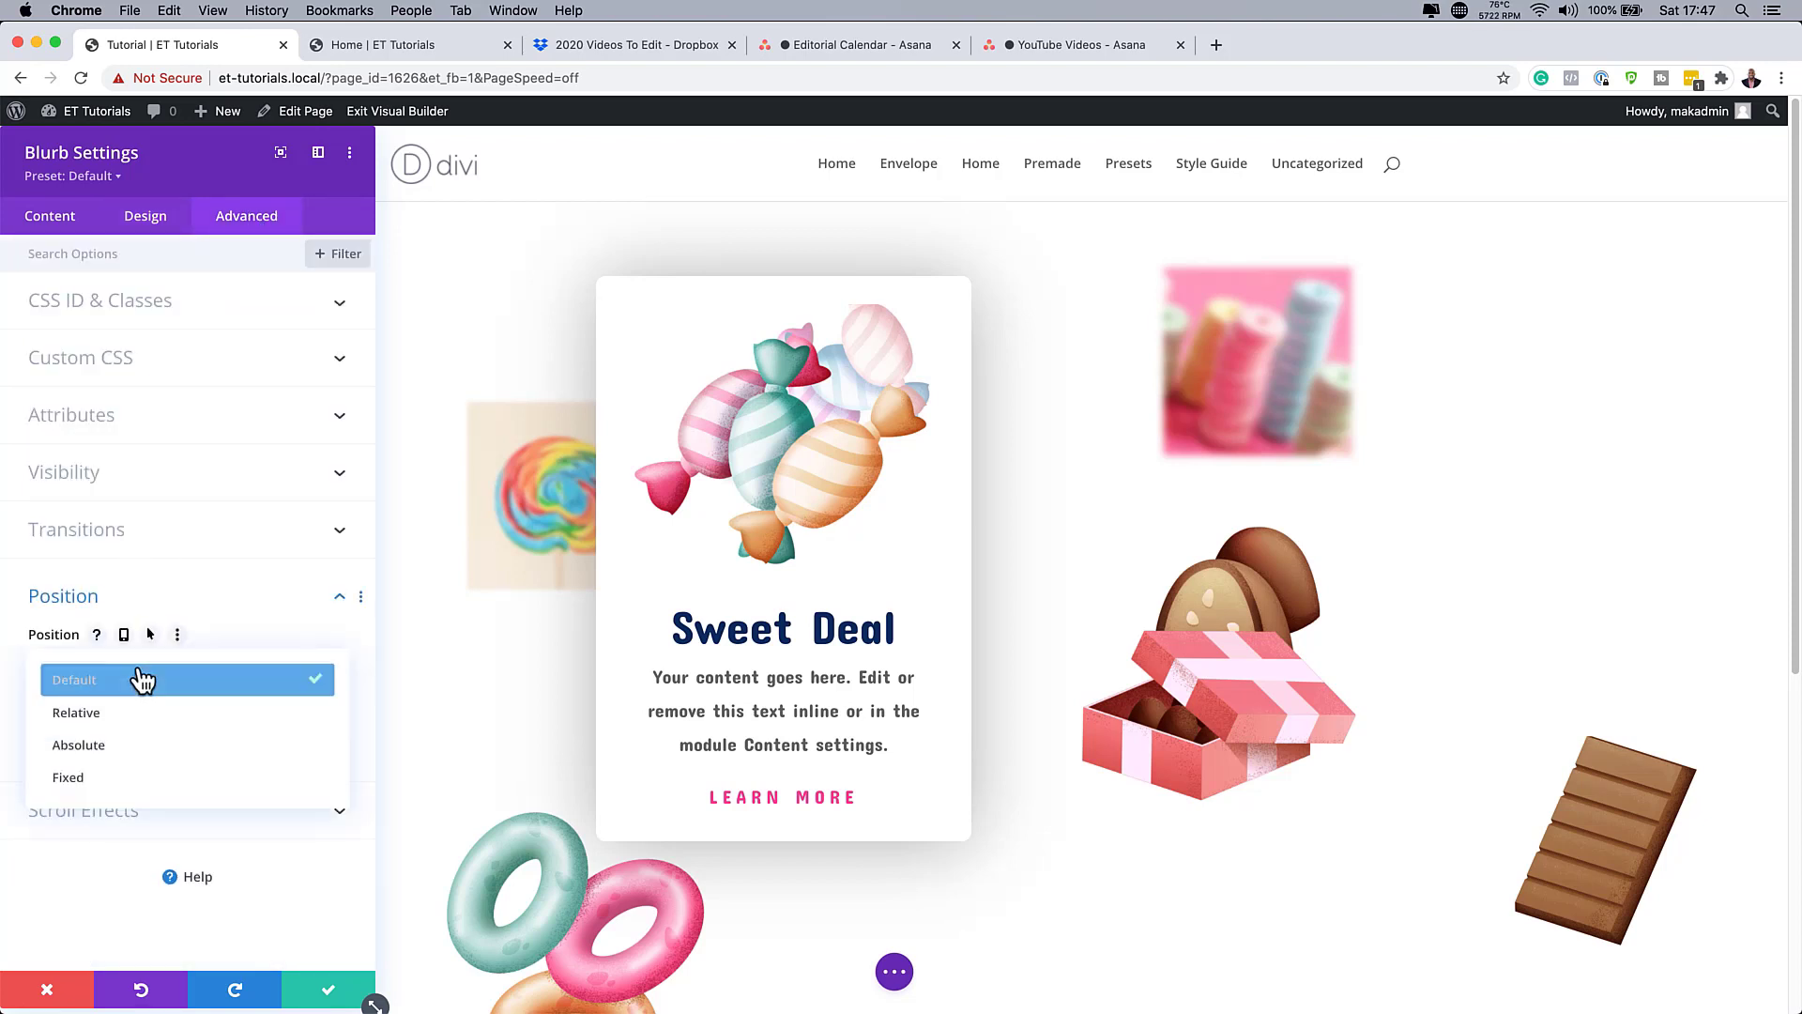
click(129, 776)
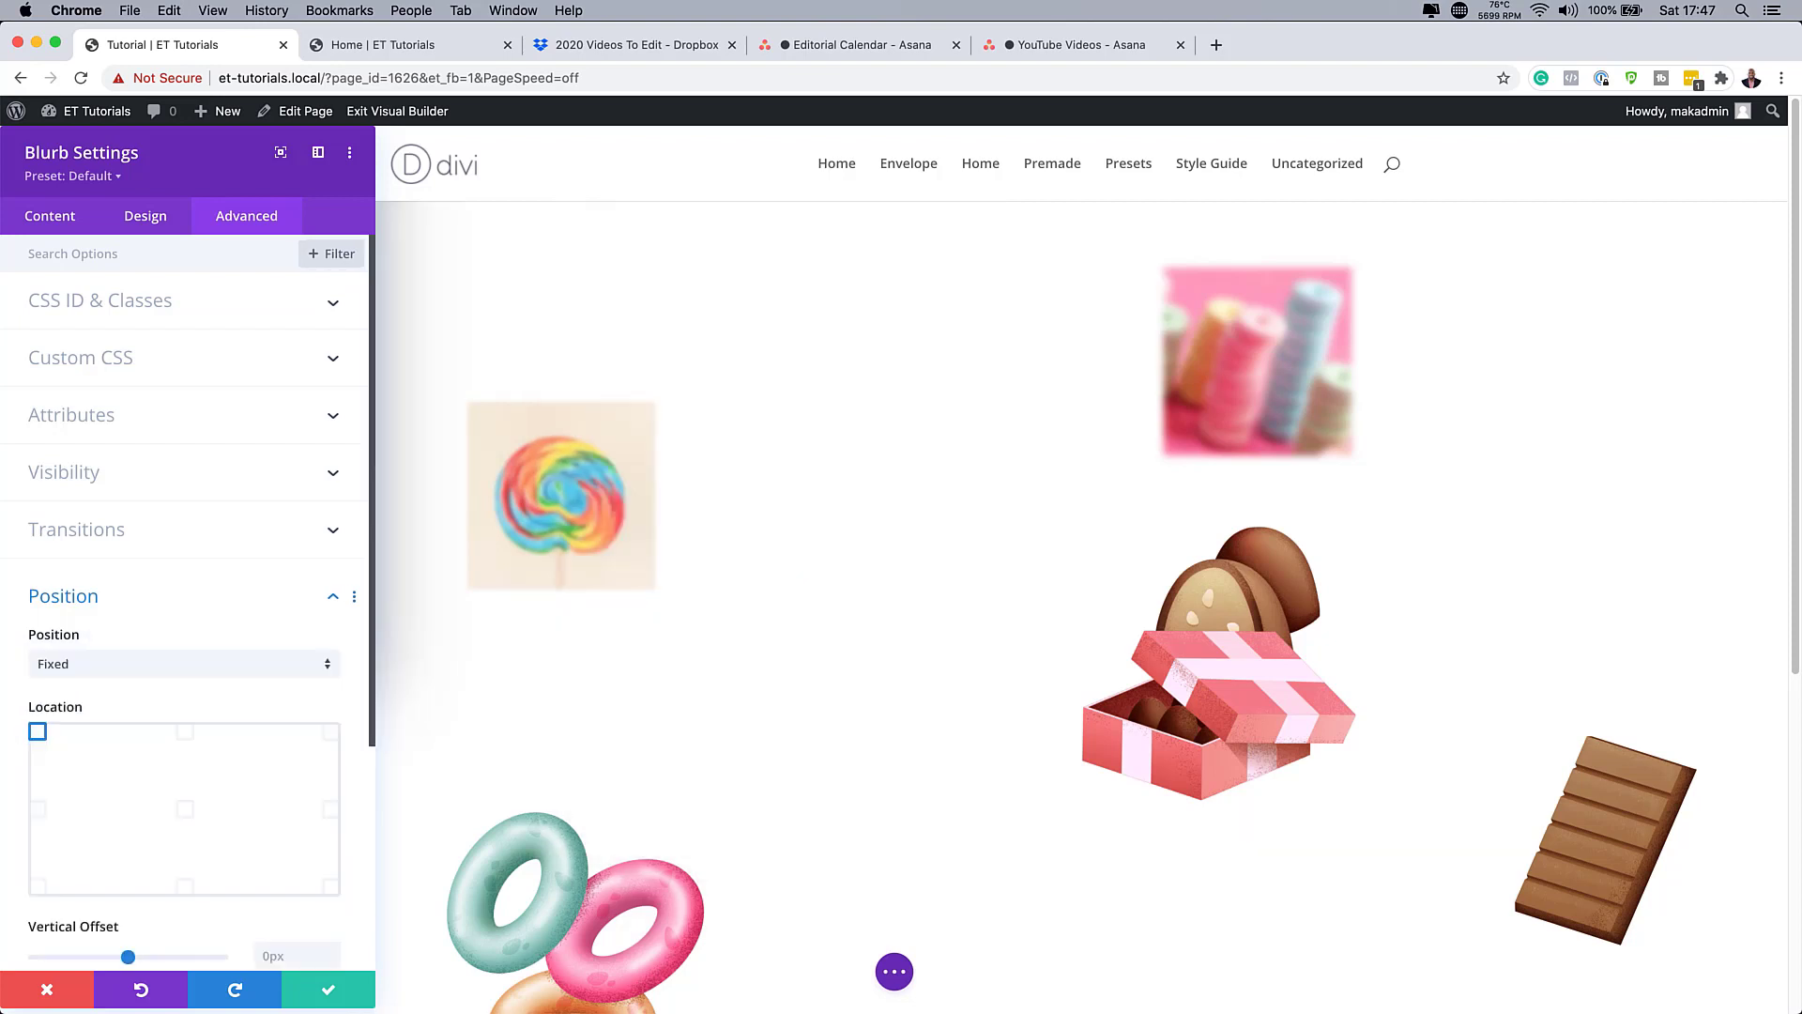
click(185, 808)
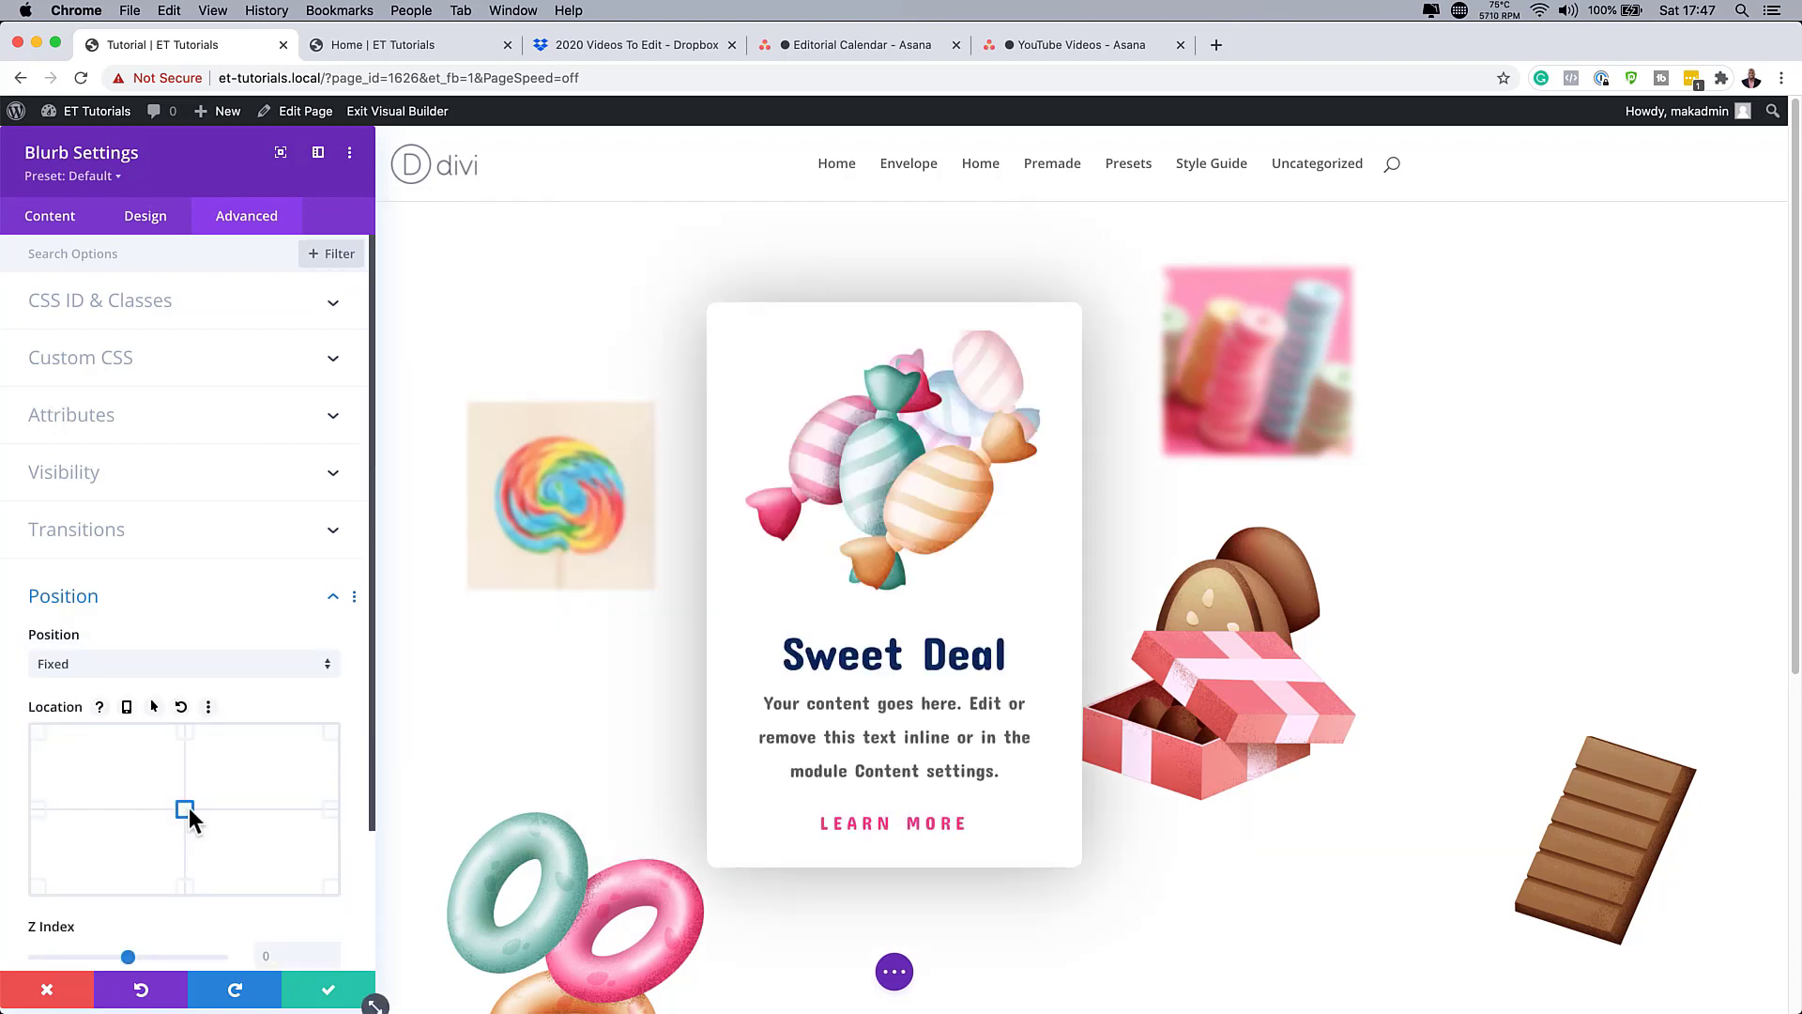
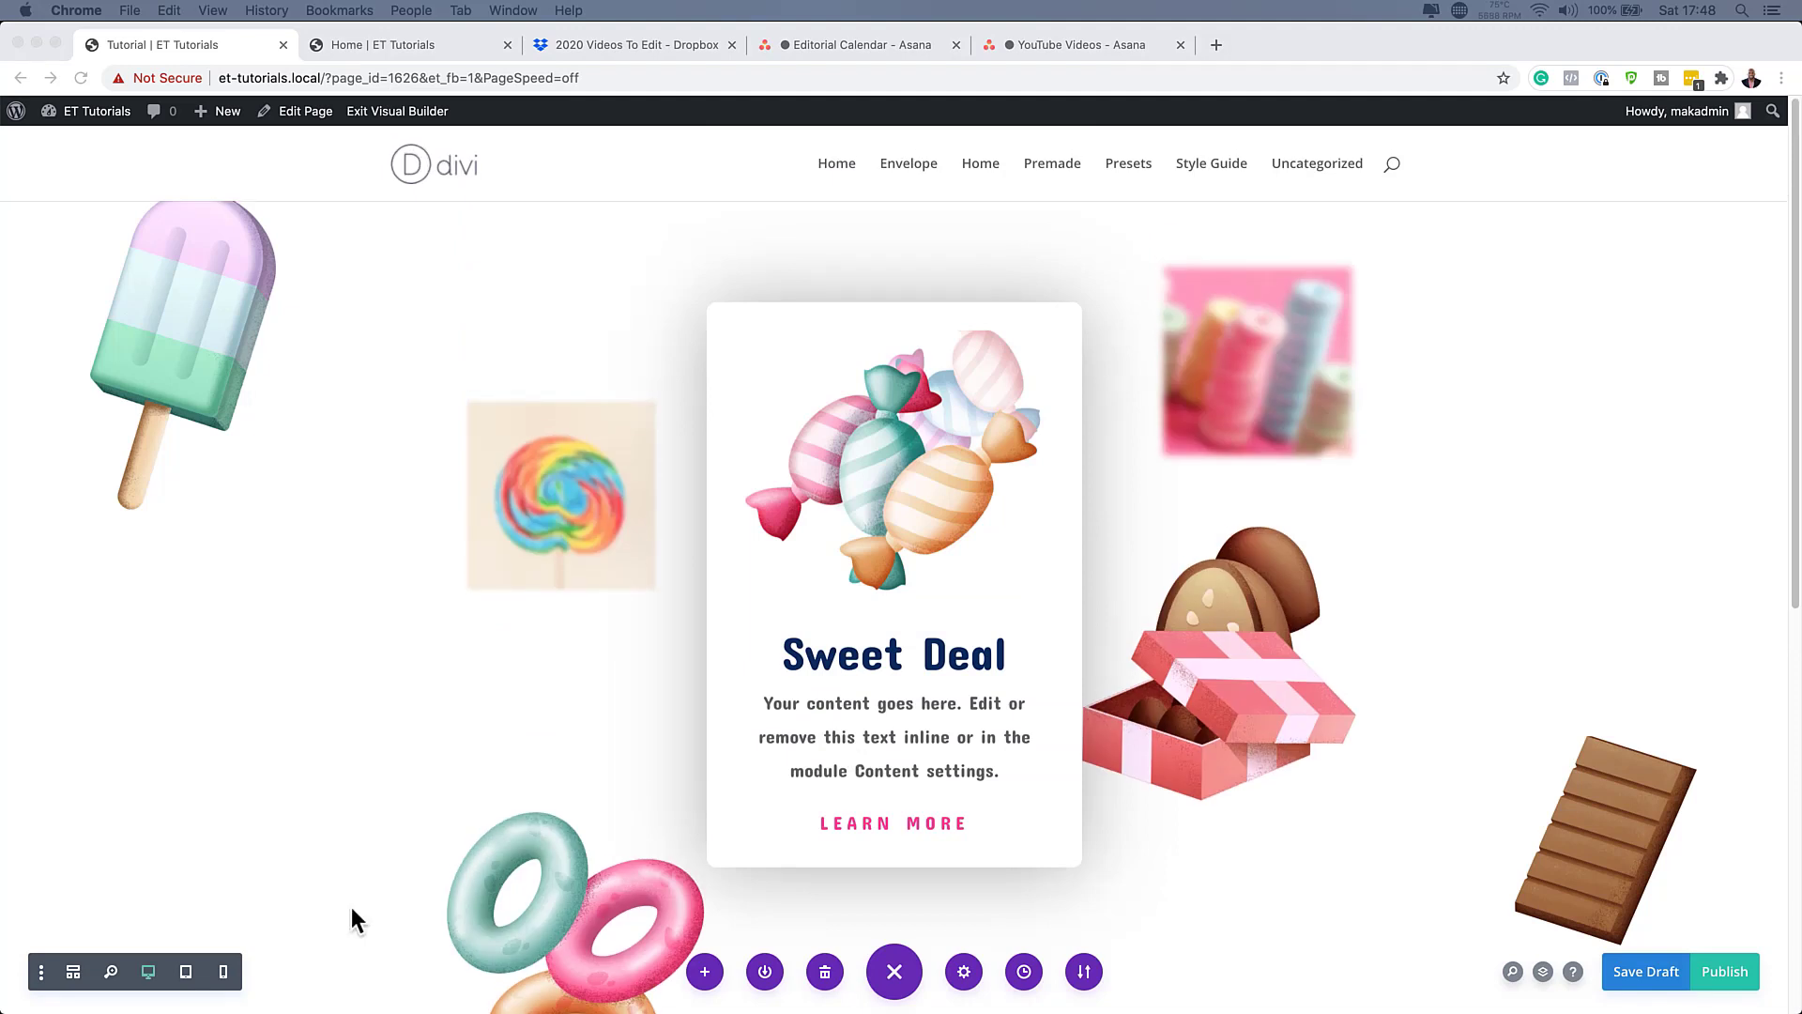
In wireframe view, set the background color of the empty second section to #4db9ff.
click(75, 971)
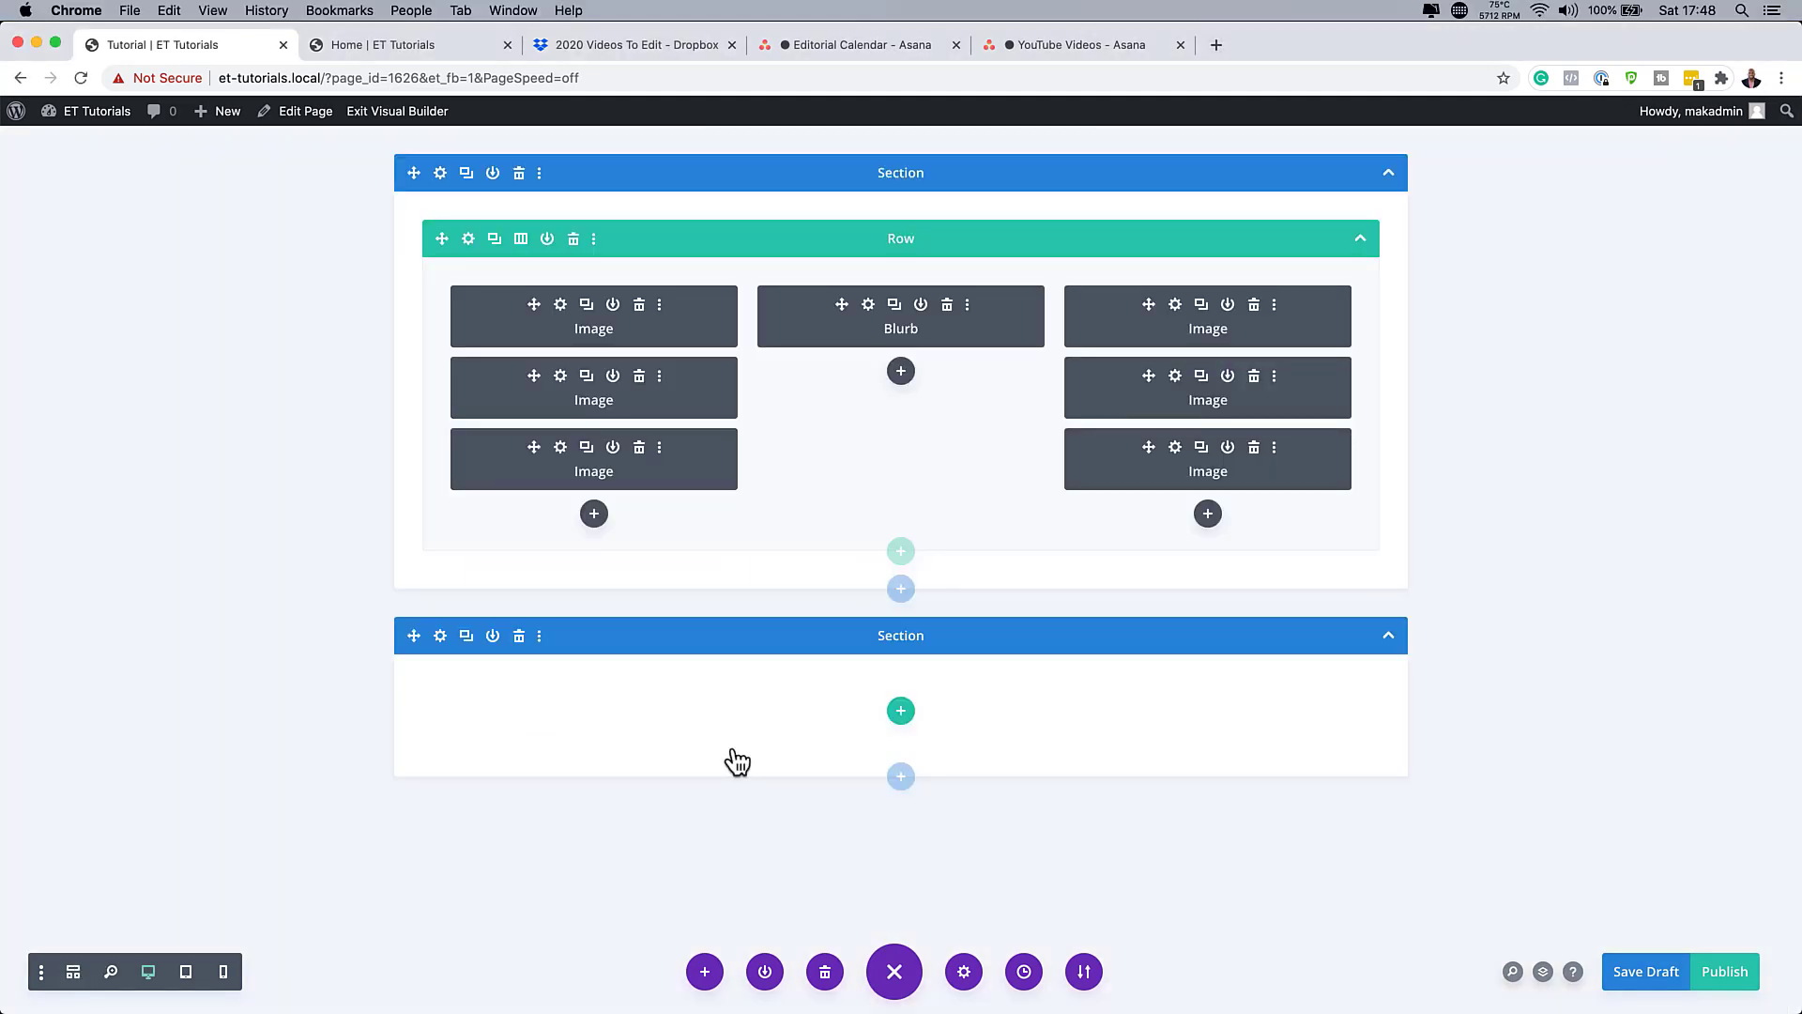
click(441, 637)
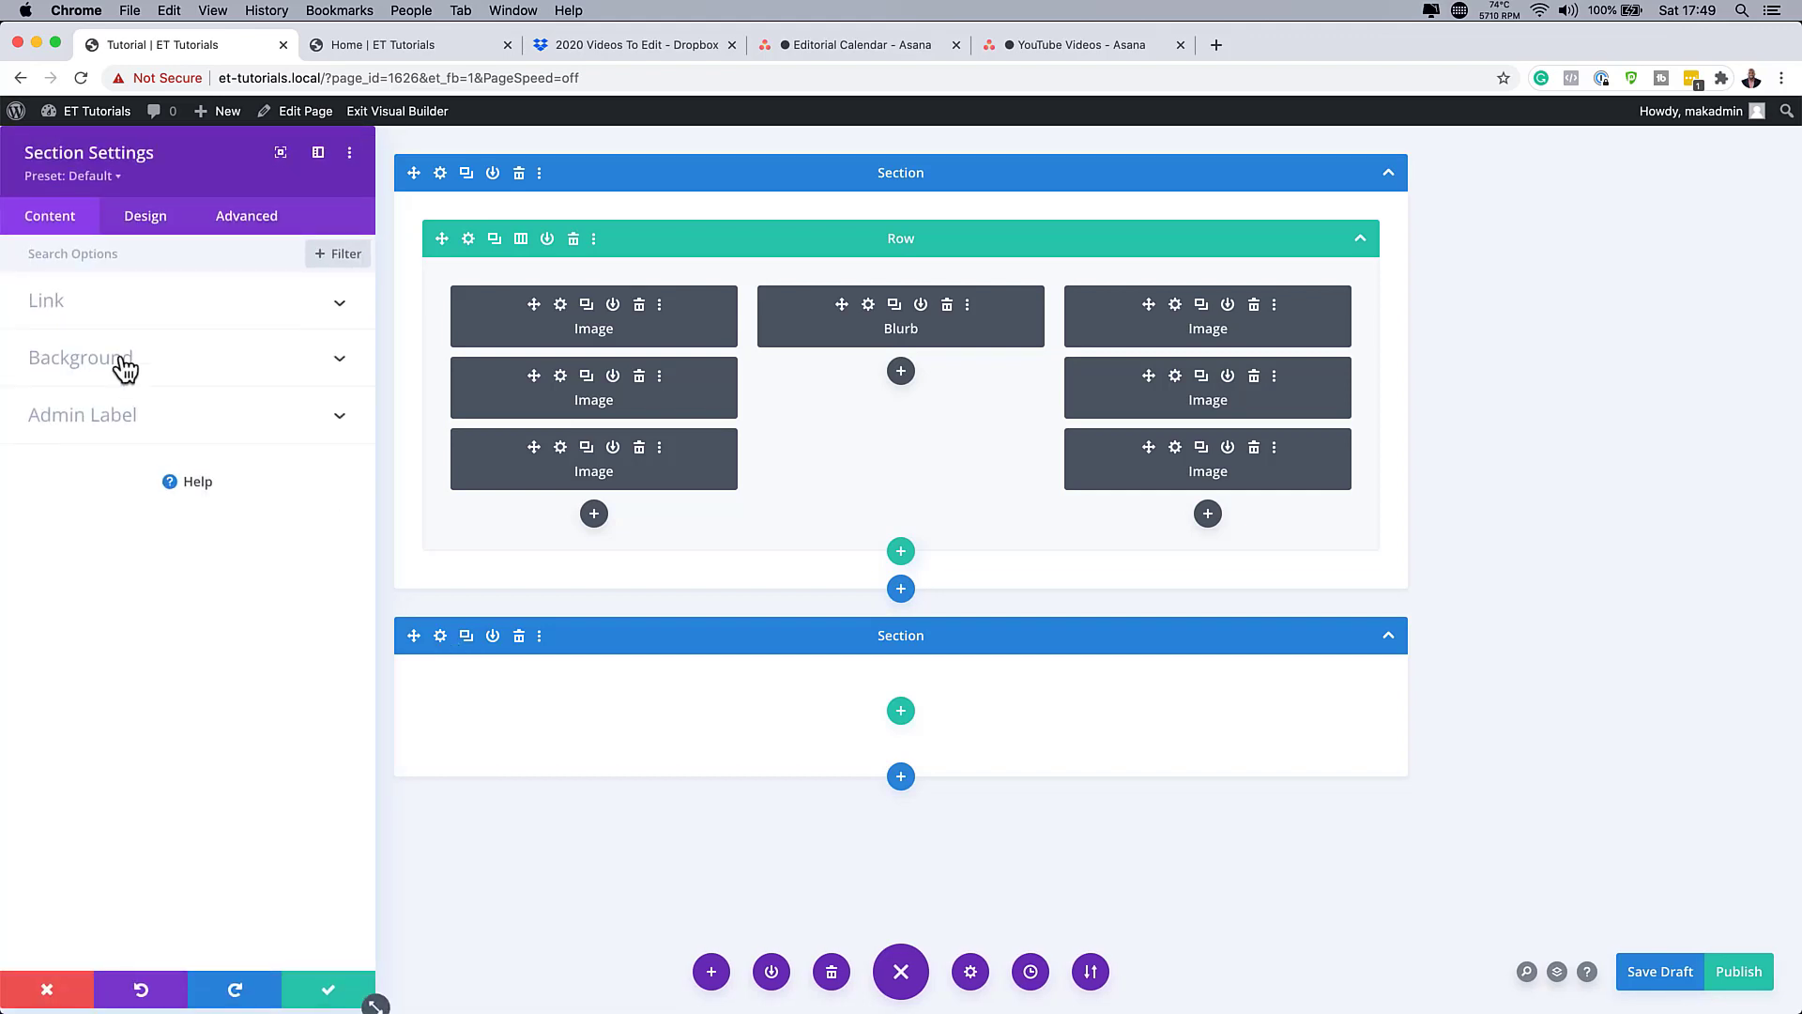
click(125, 366)
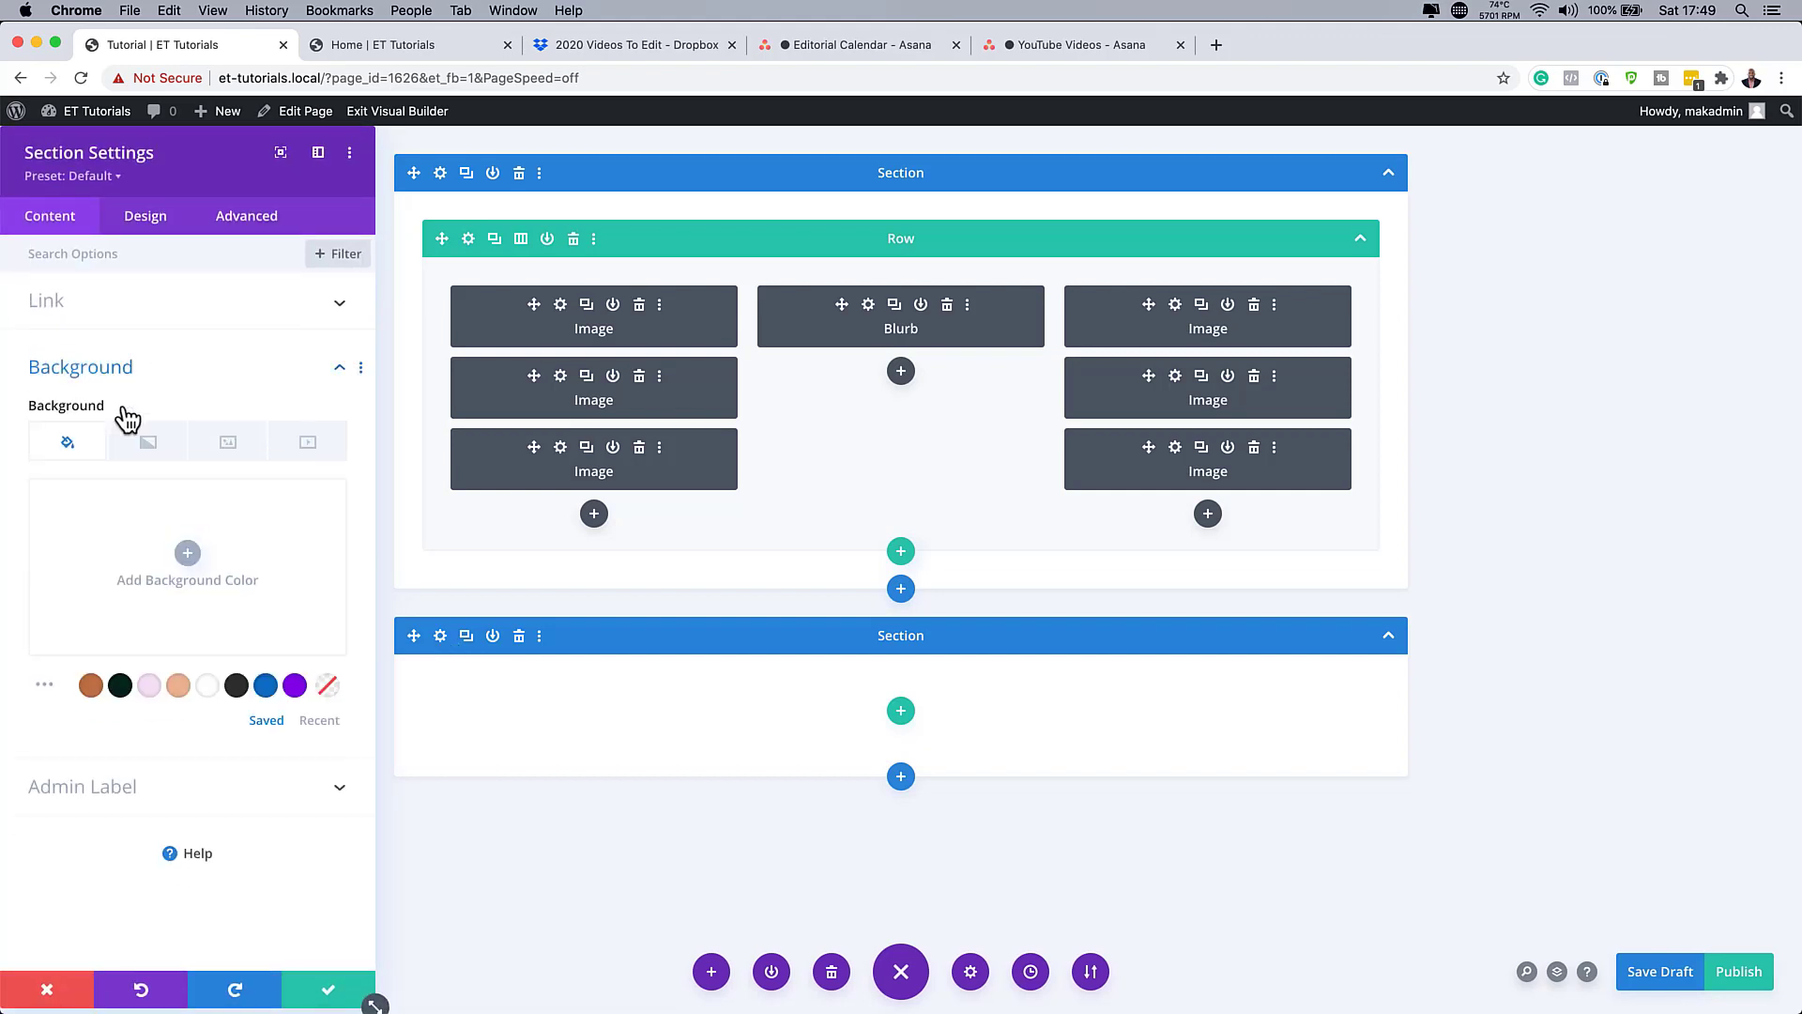
click(197, 563)
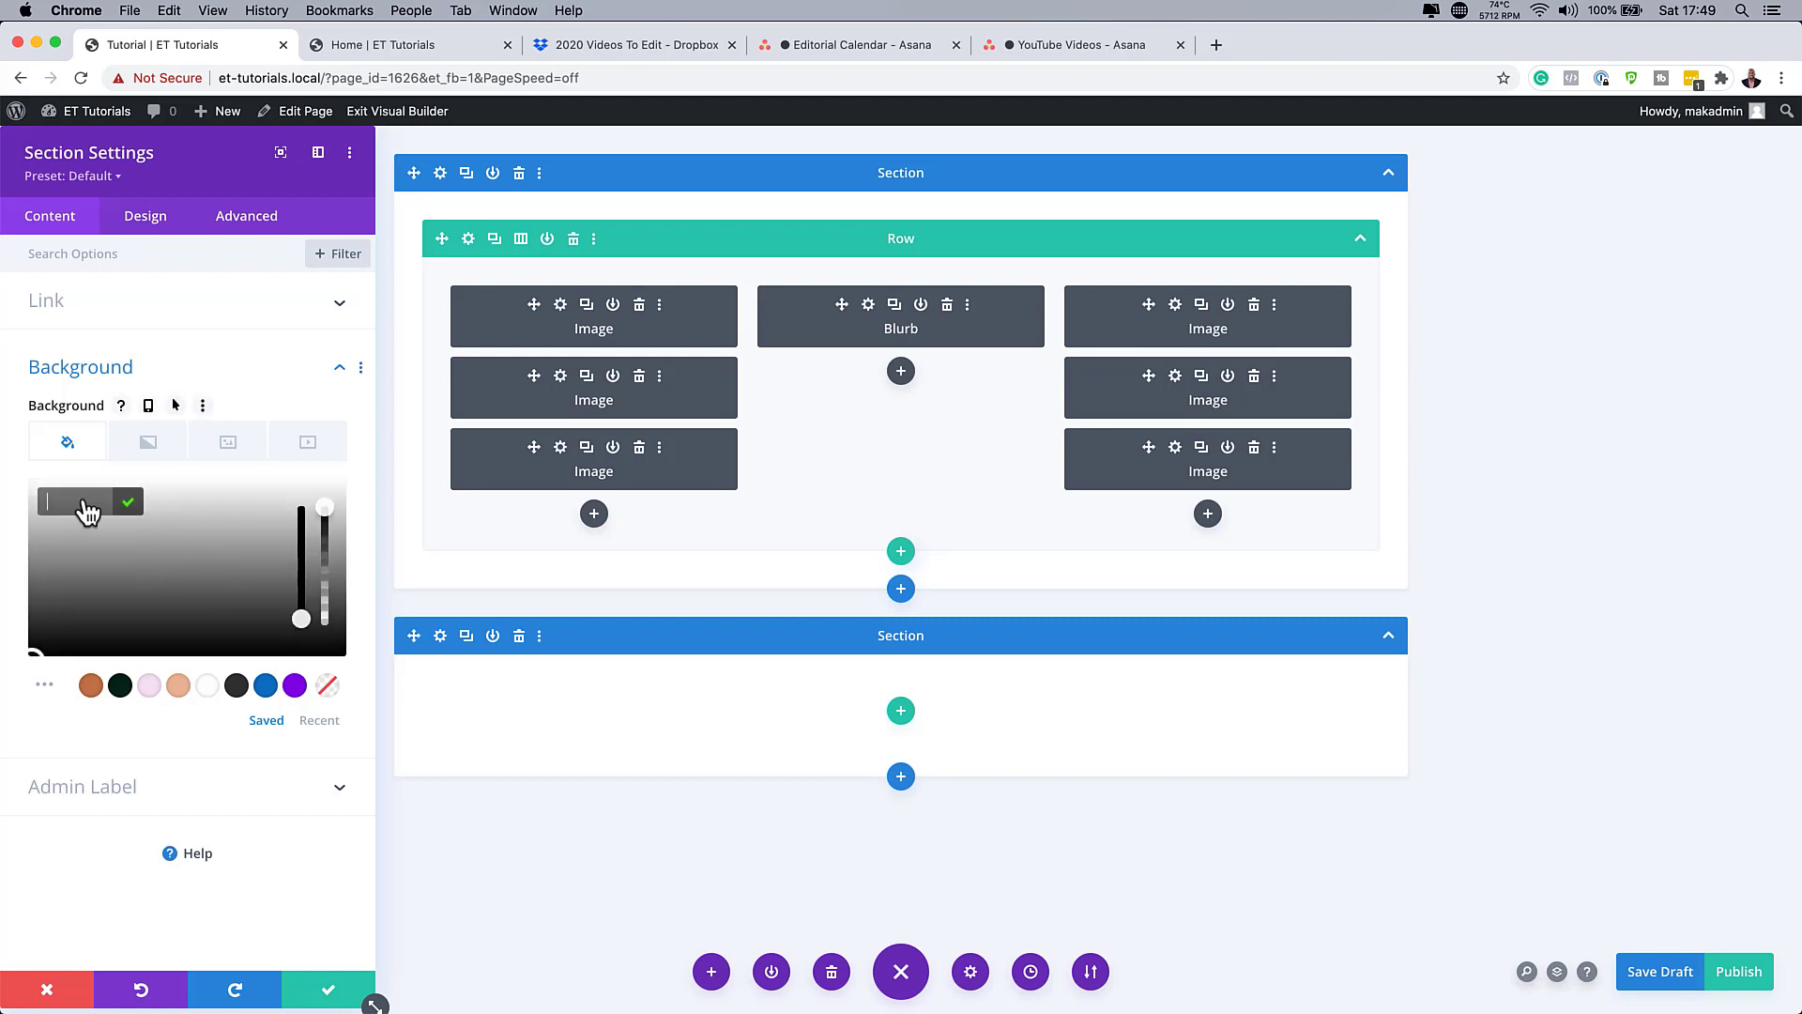
text(#4db5ff)
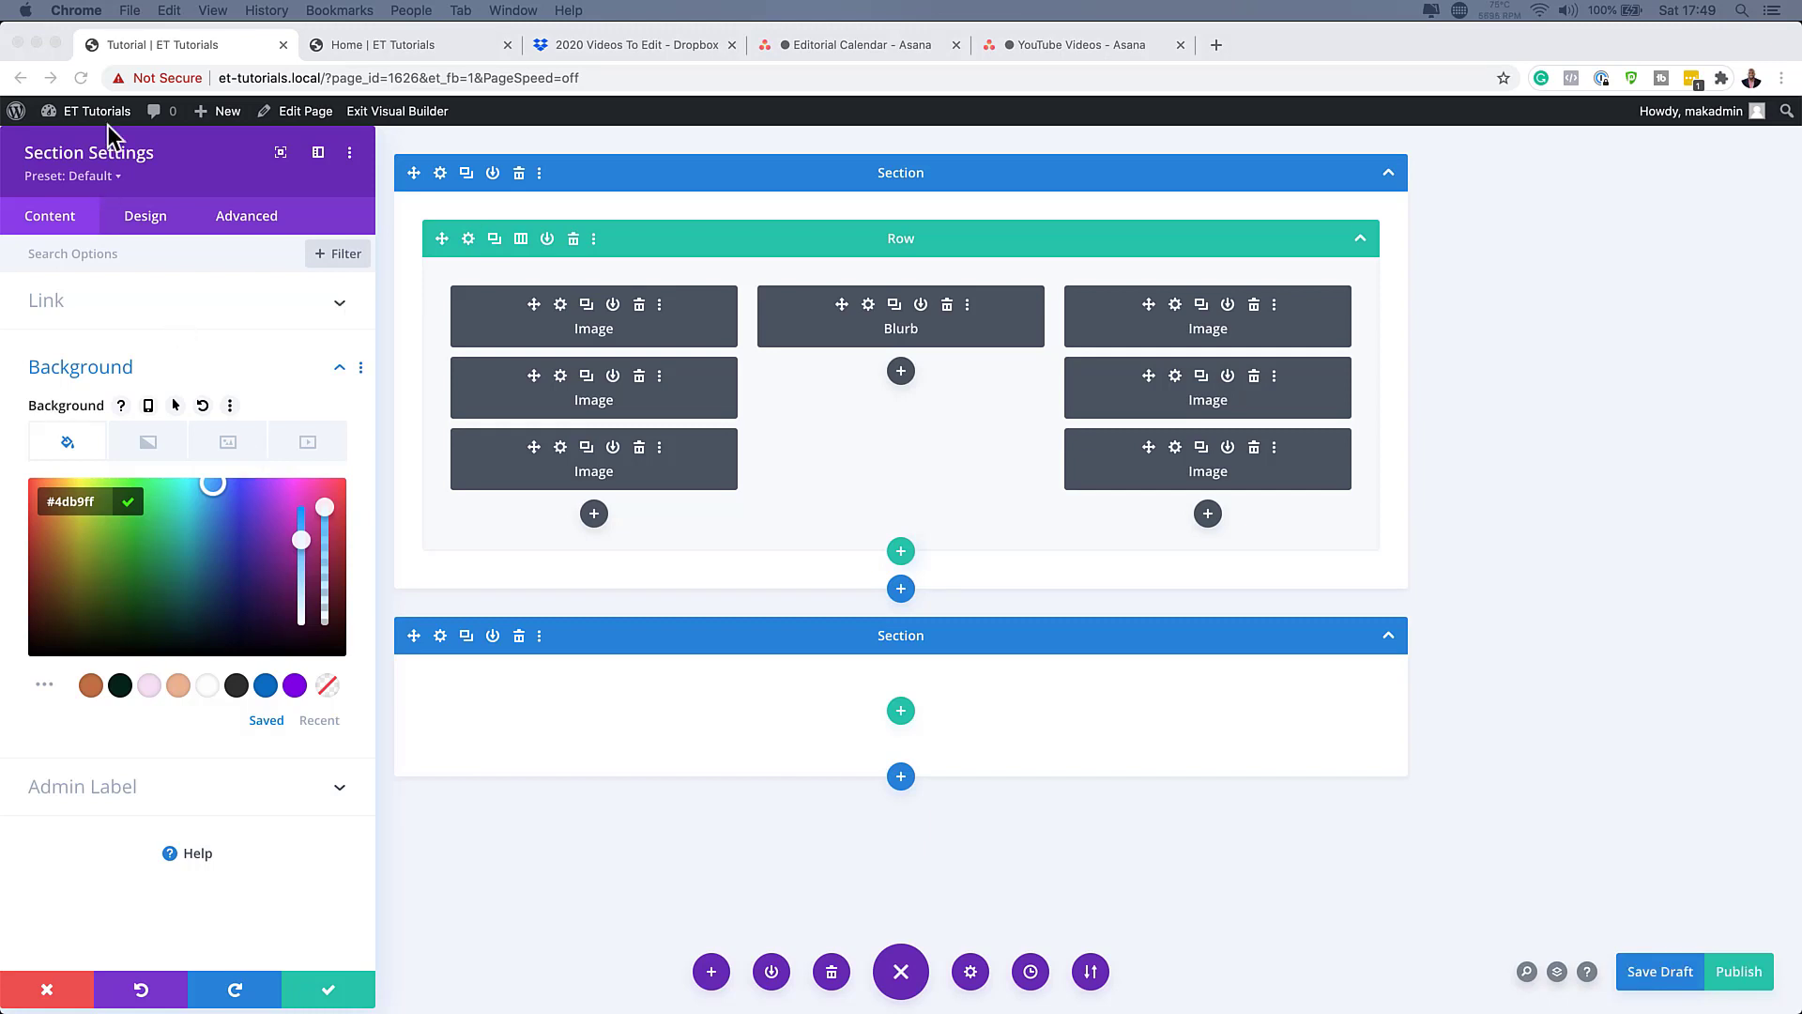
Set the empty section's height to 100vh and save its settings.
click(155, 225)
click(156, 225)
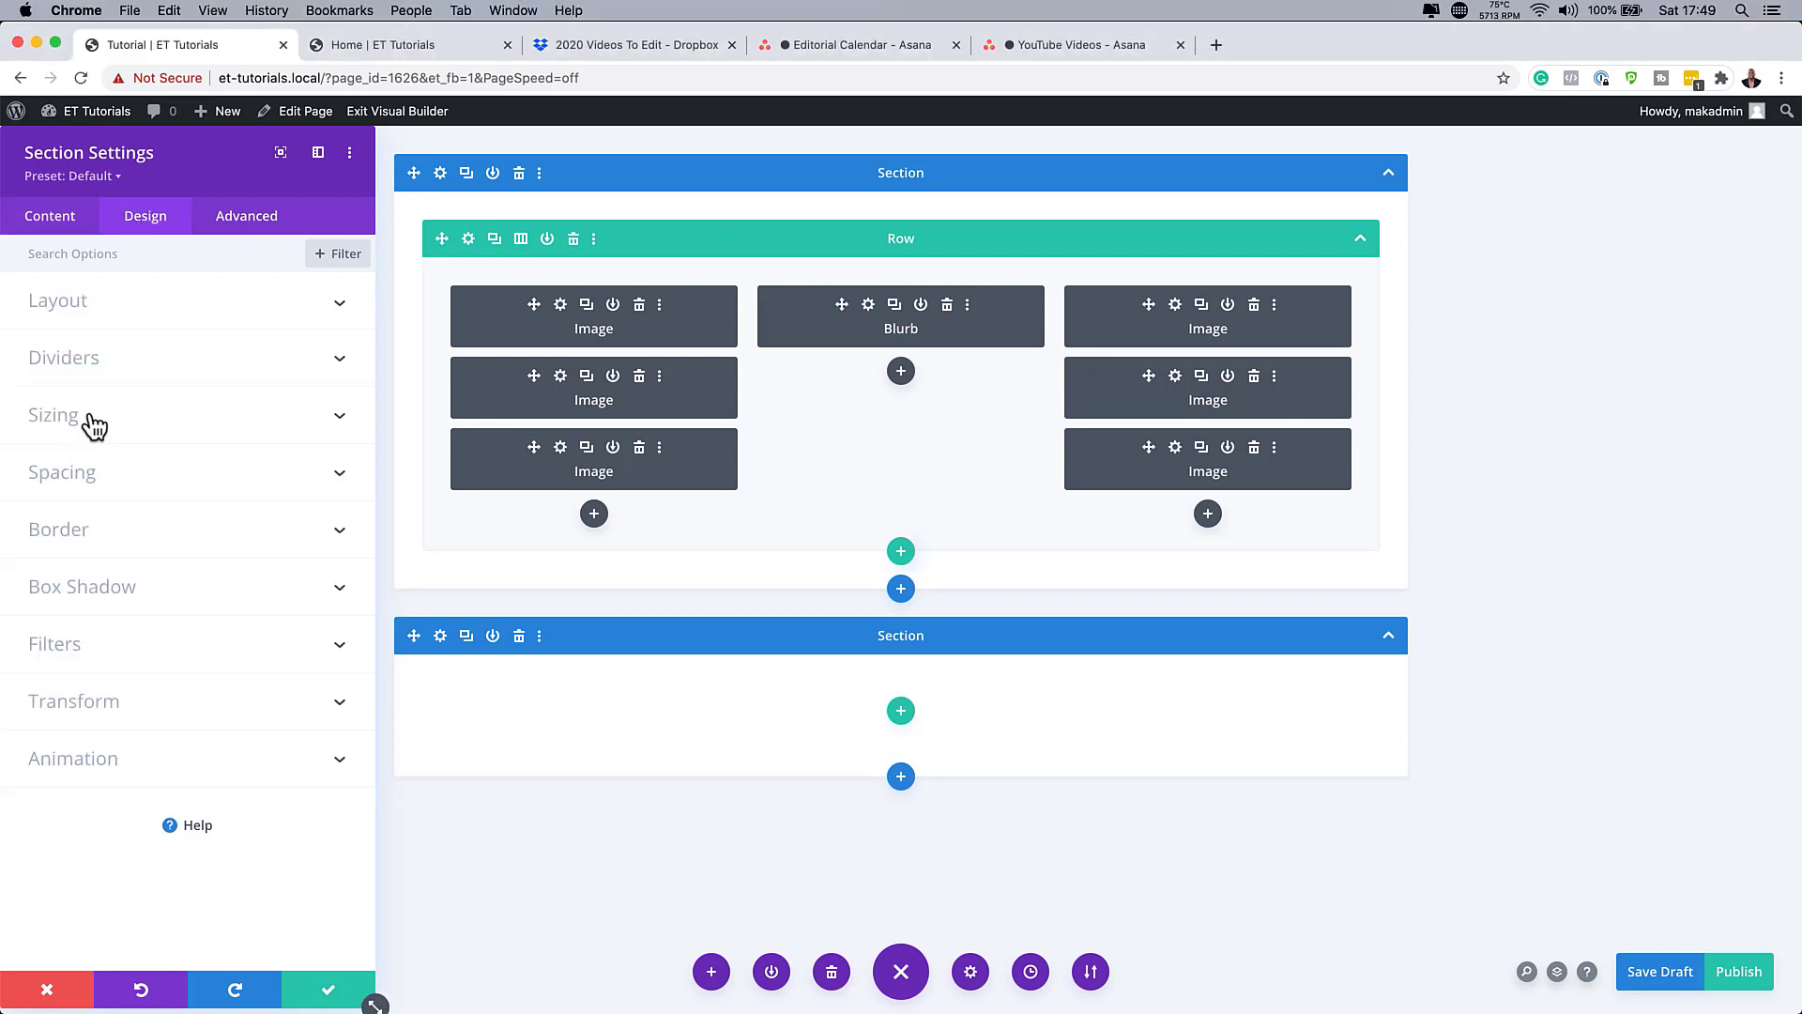
click(56, 415)
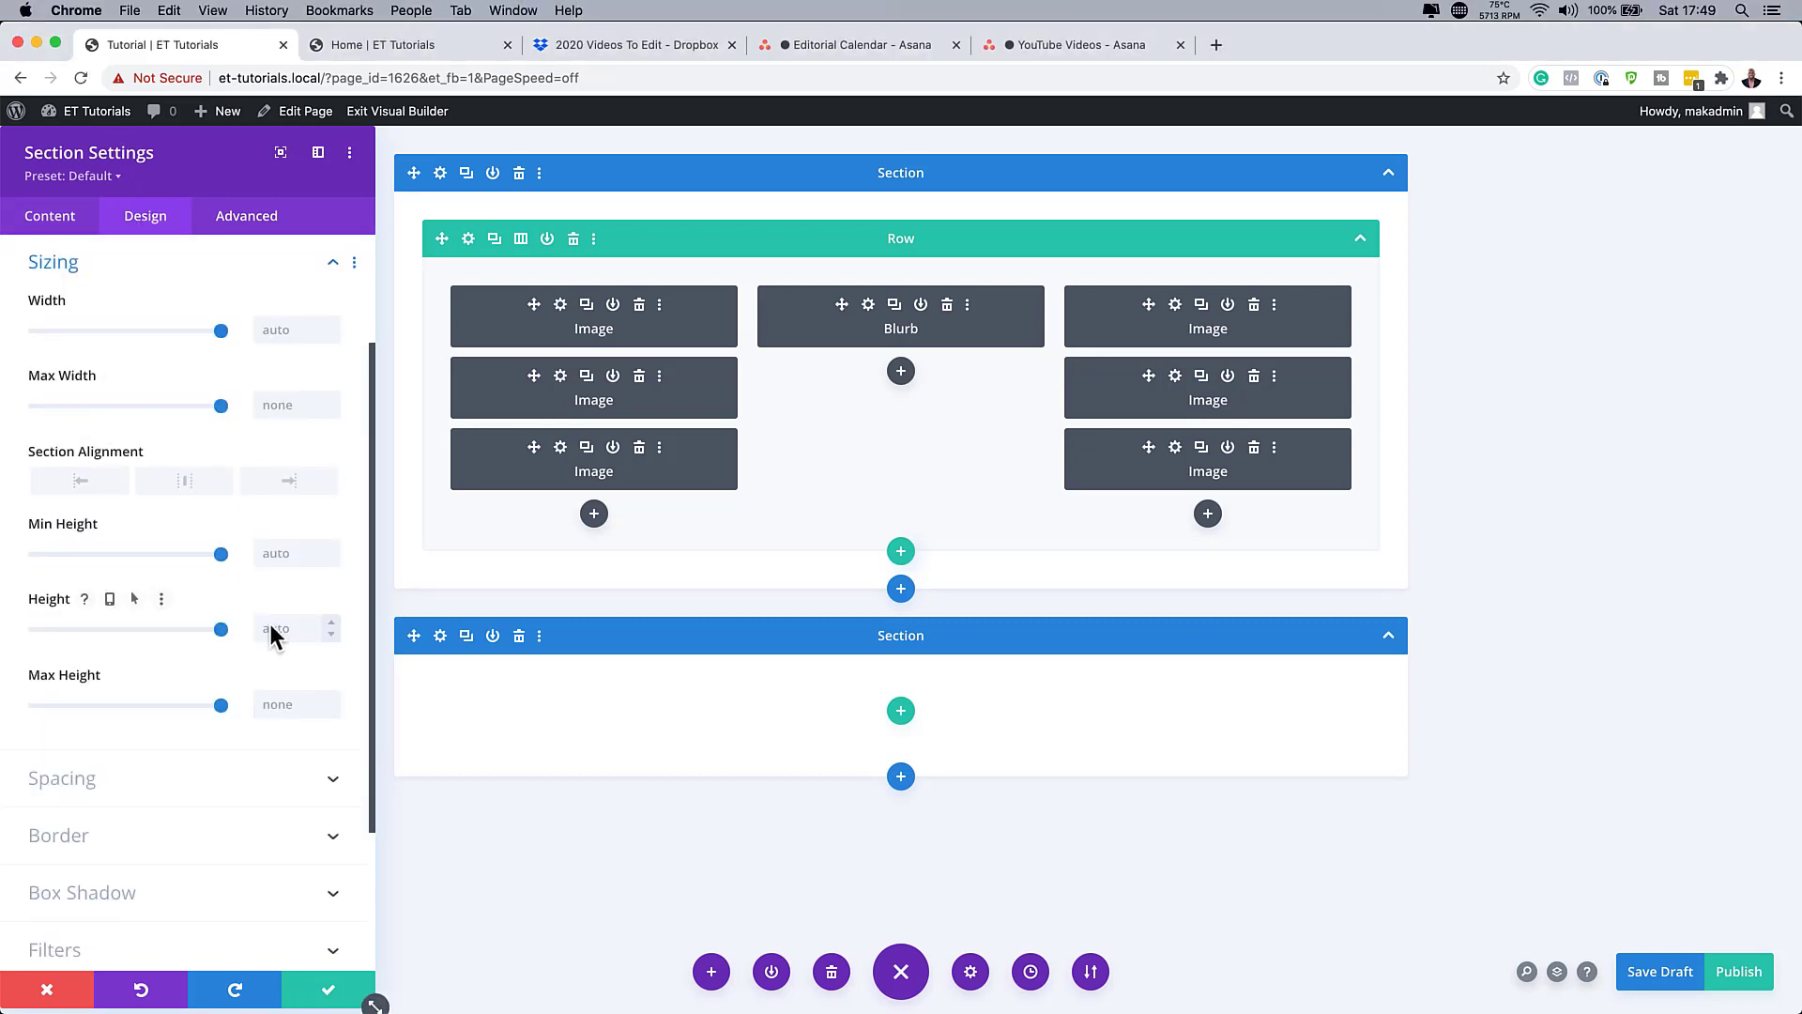
click(276, 627)
text(100vh)
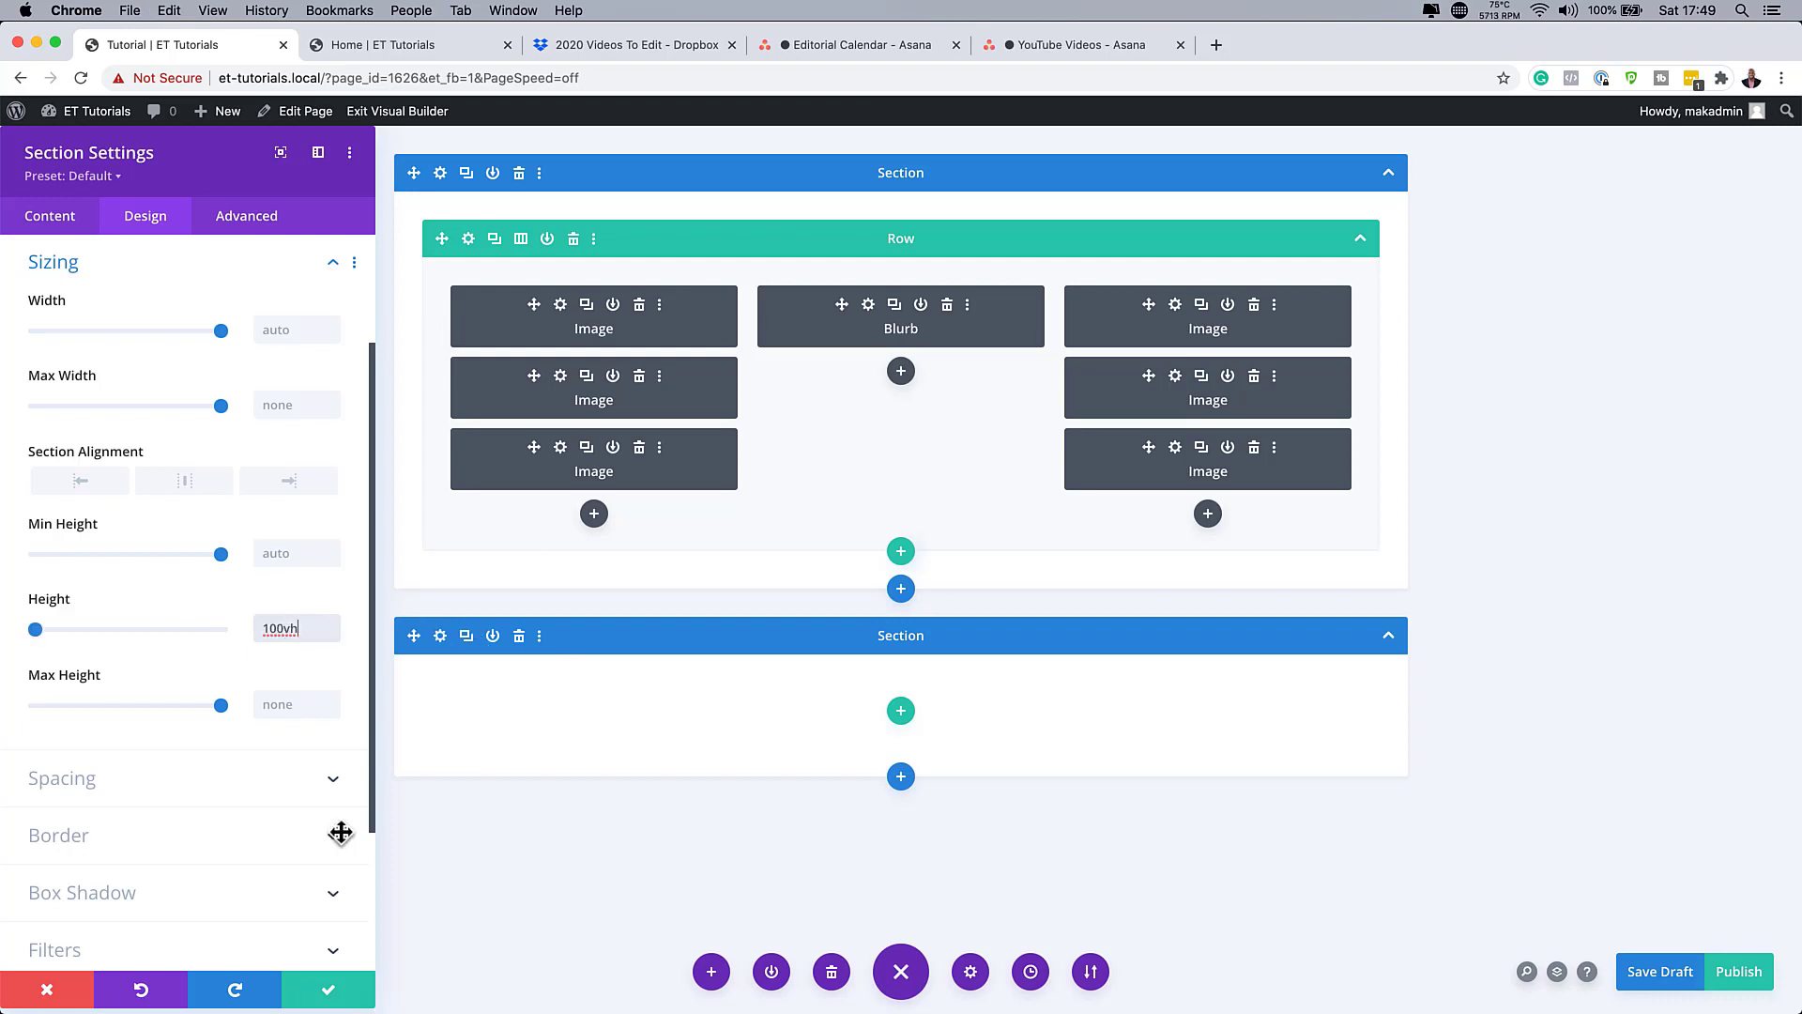
click(333, 994)
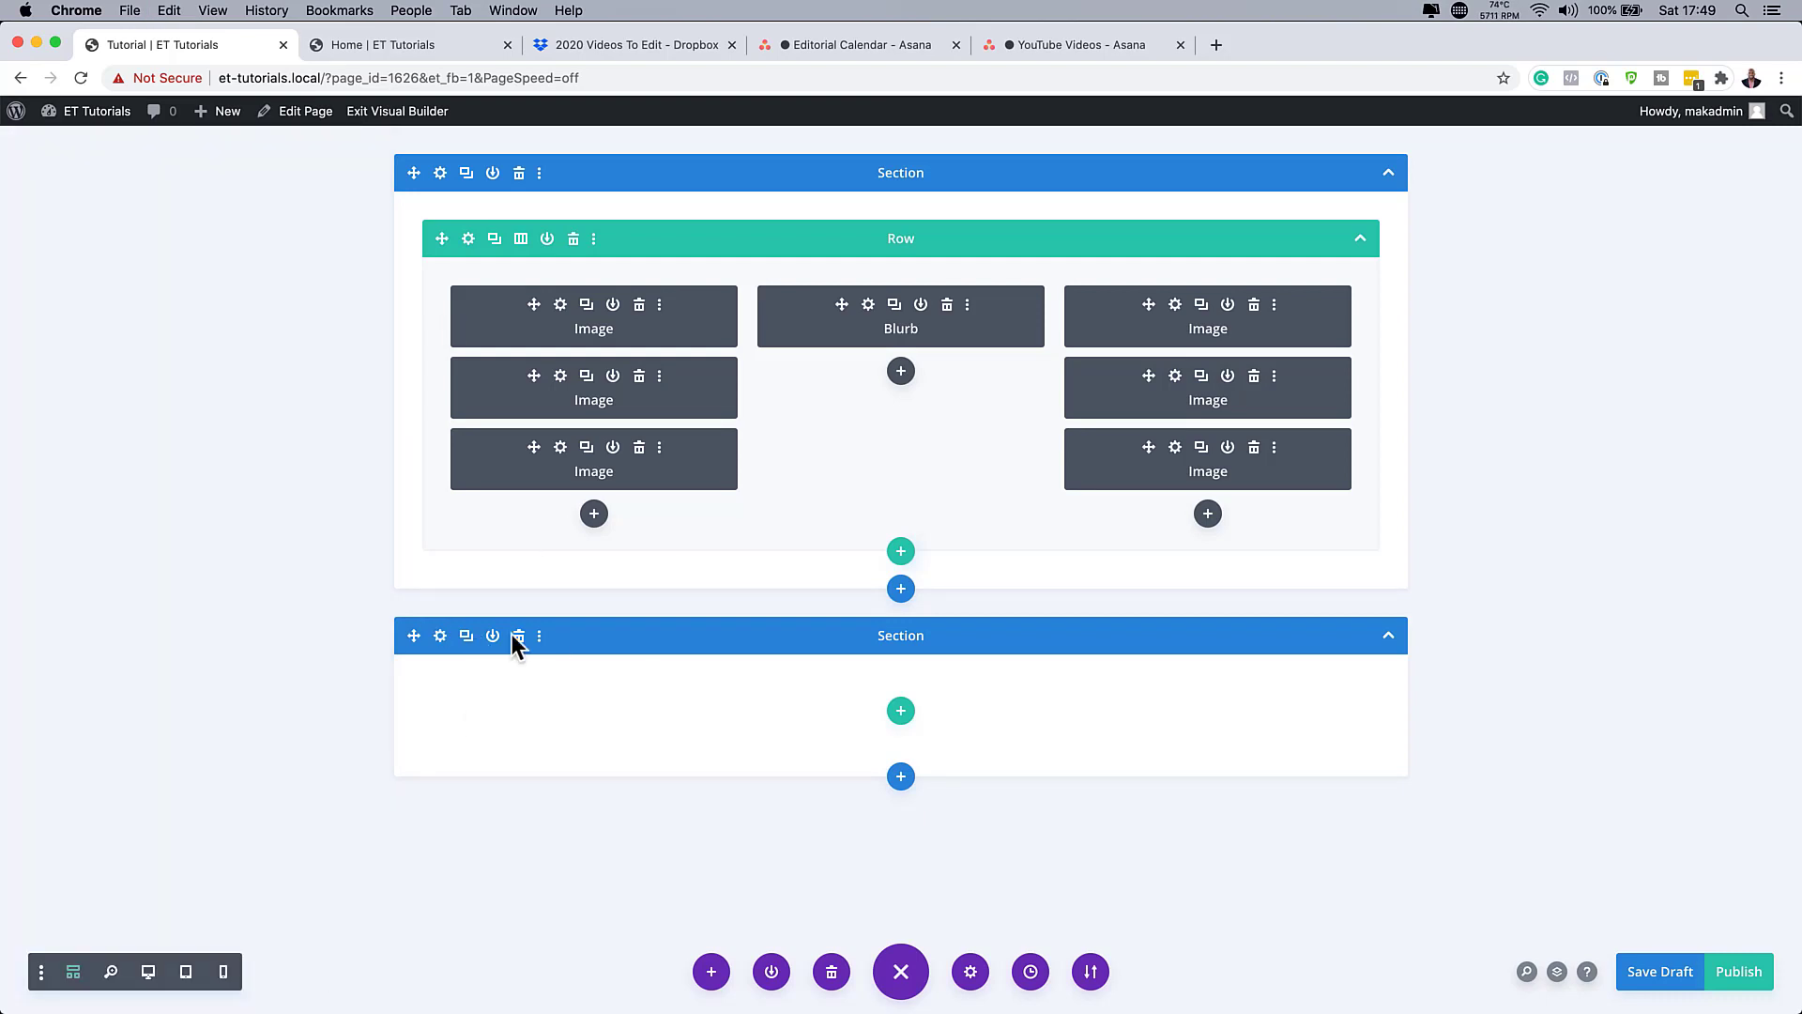
Duplicate the empty blue section, move the copy above the candy section, and check the page in desktop view.
click(465, 636)
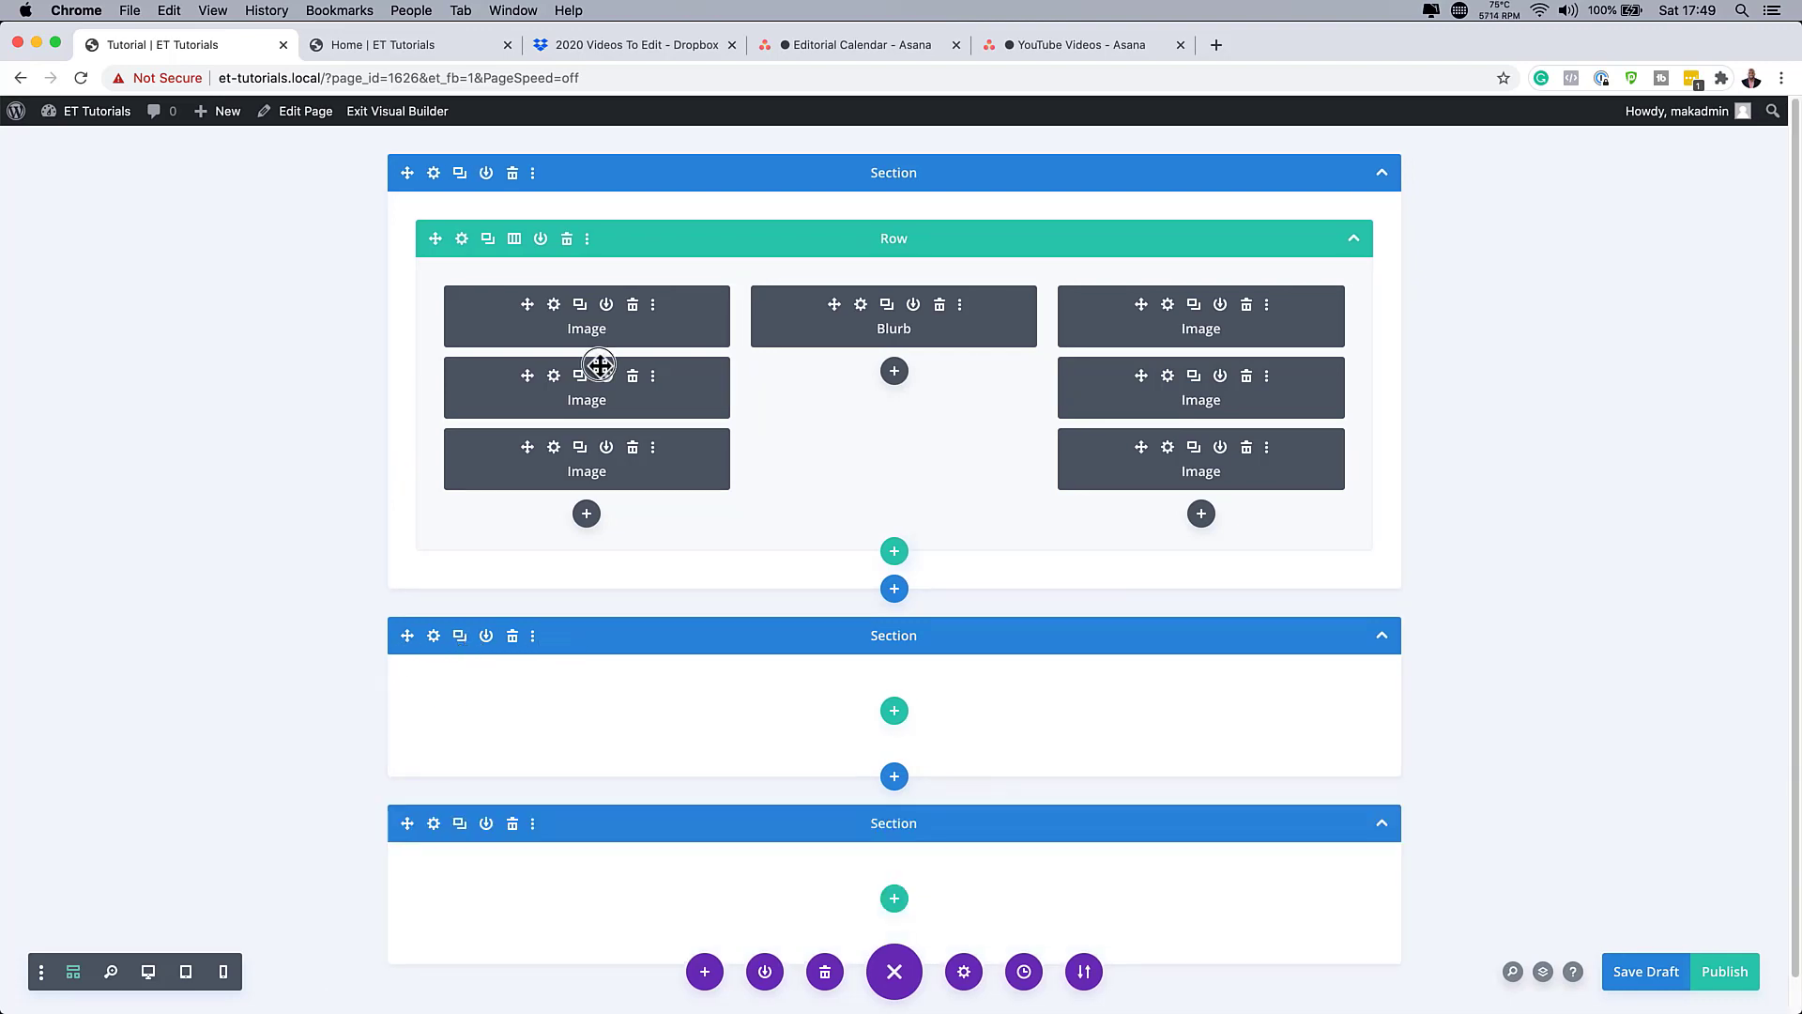
drag(604, 256, 636, 173)
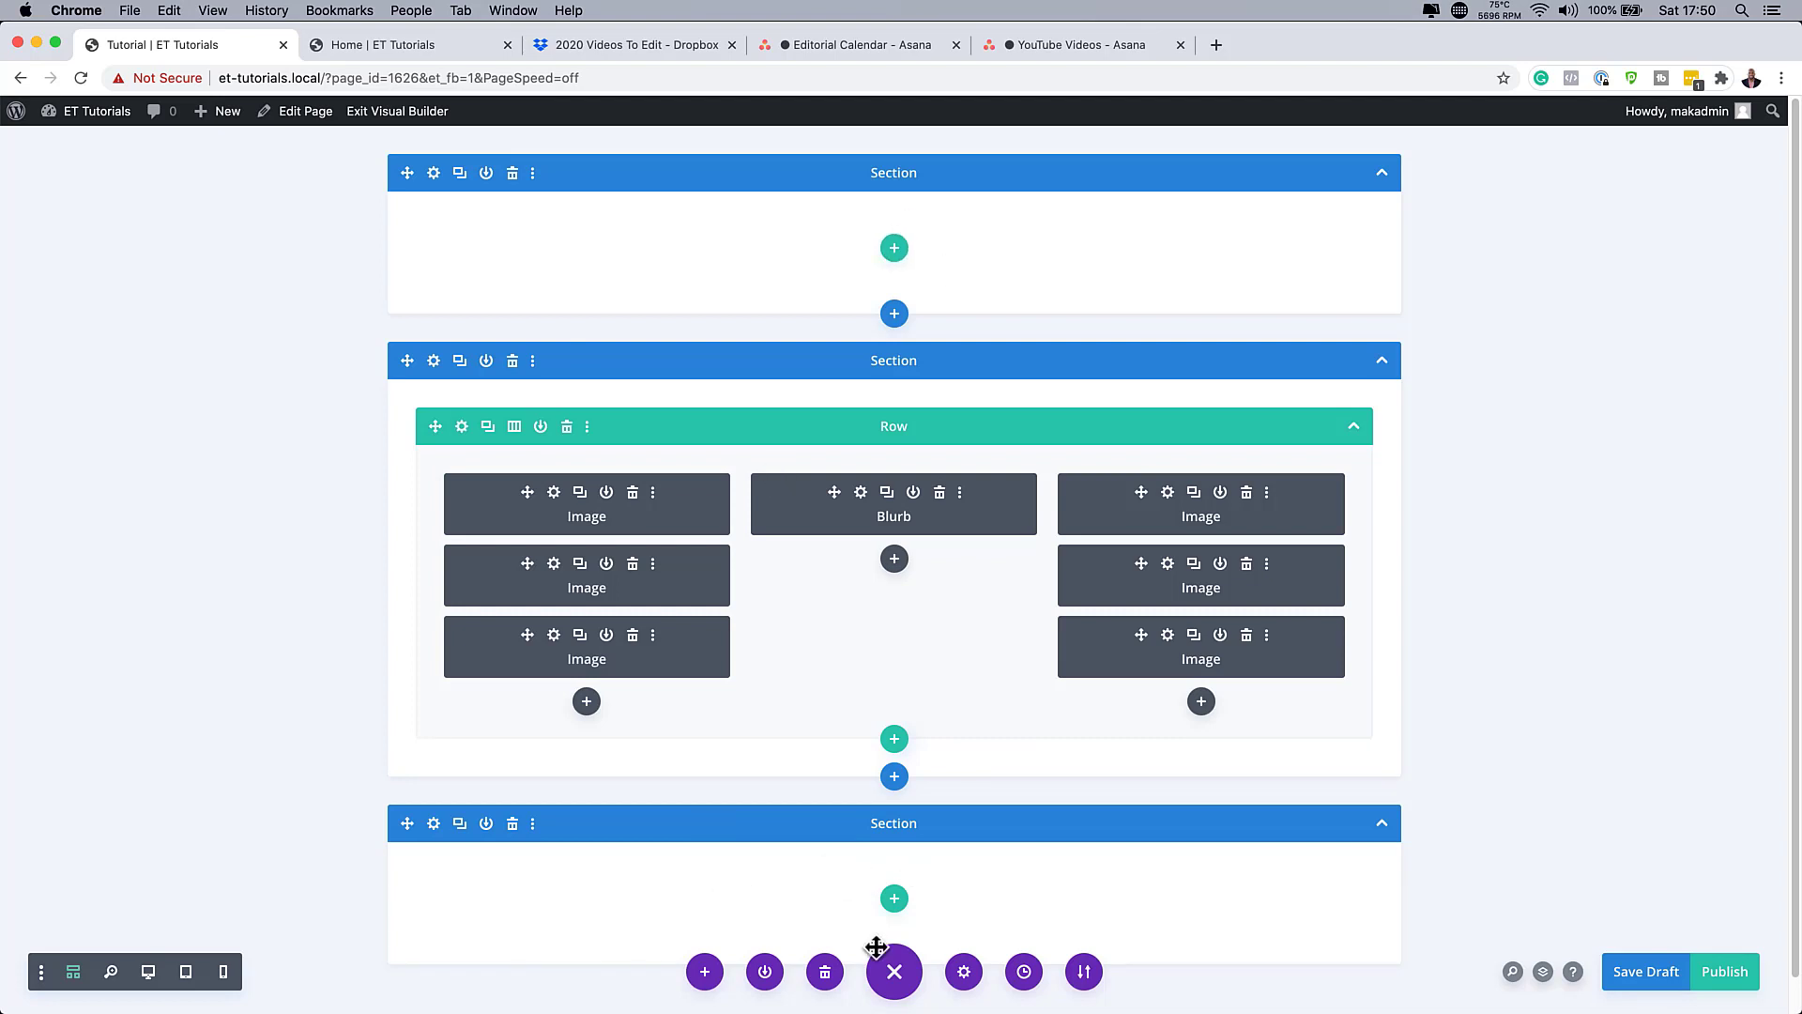
click(149, 971)
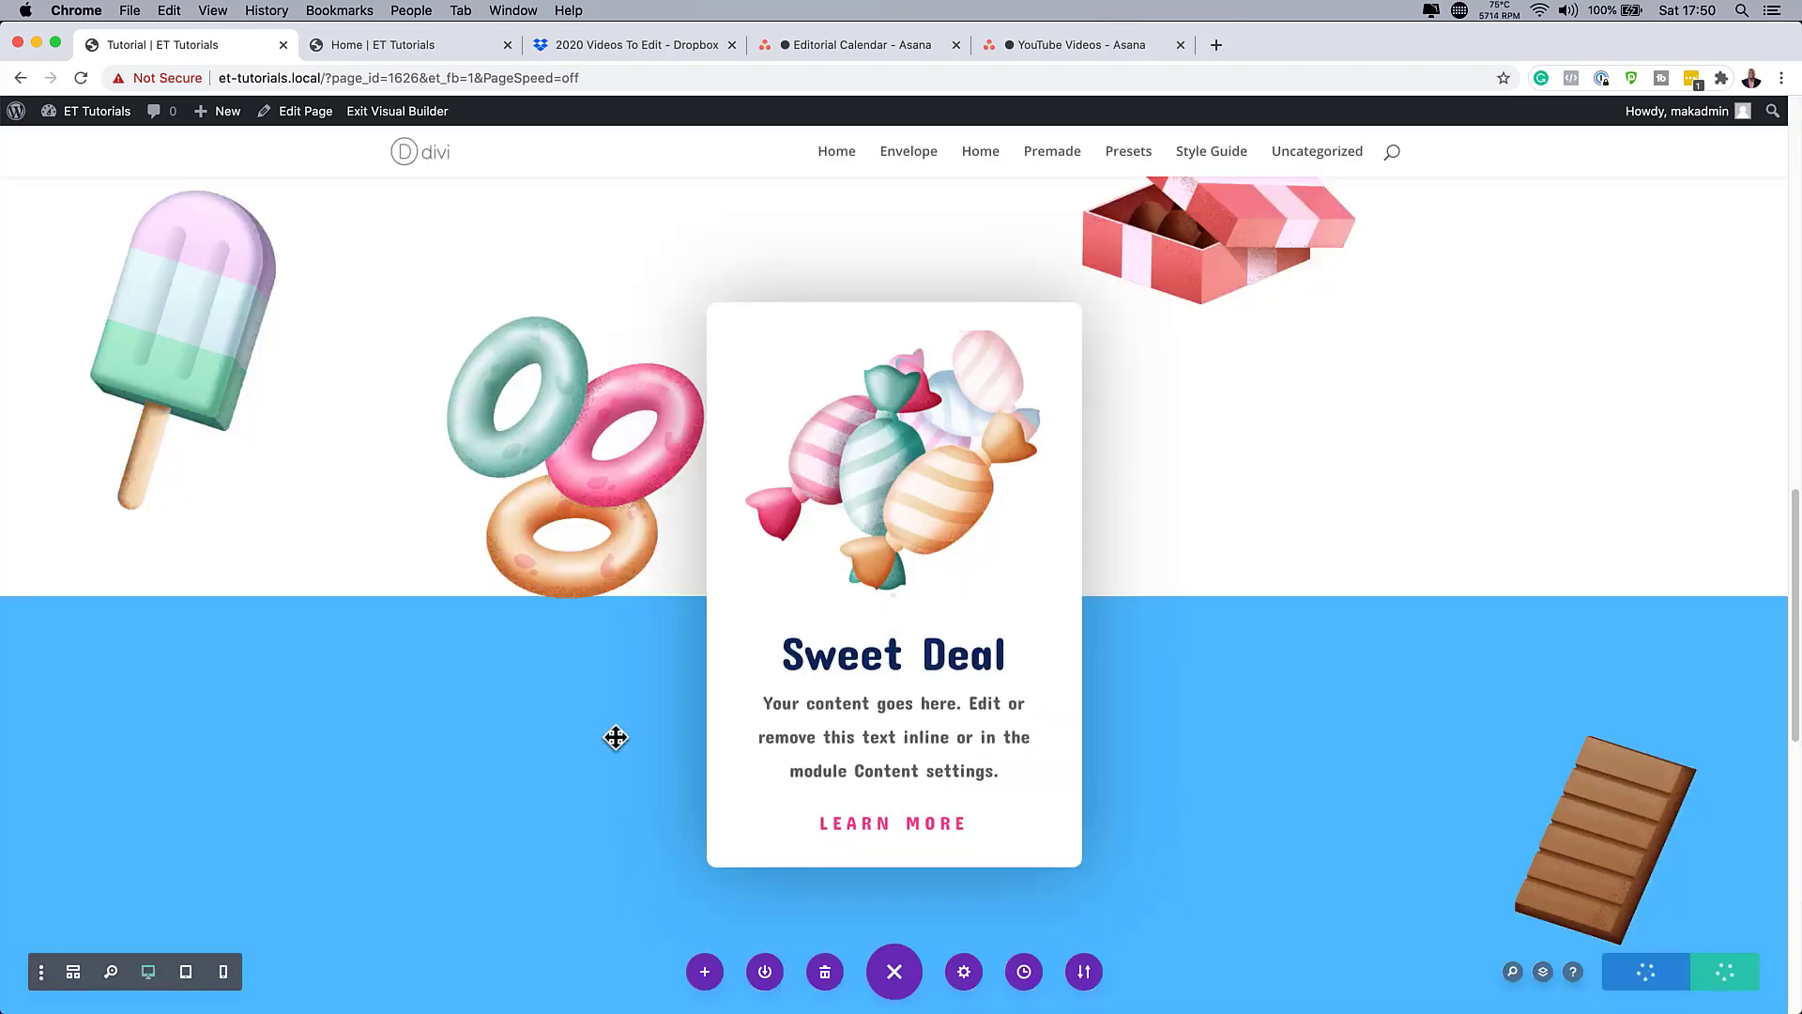
scroll(611, 736, down, 5)
scroll(423, 644, up, 3)
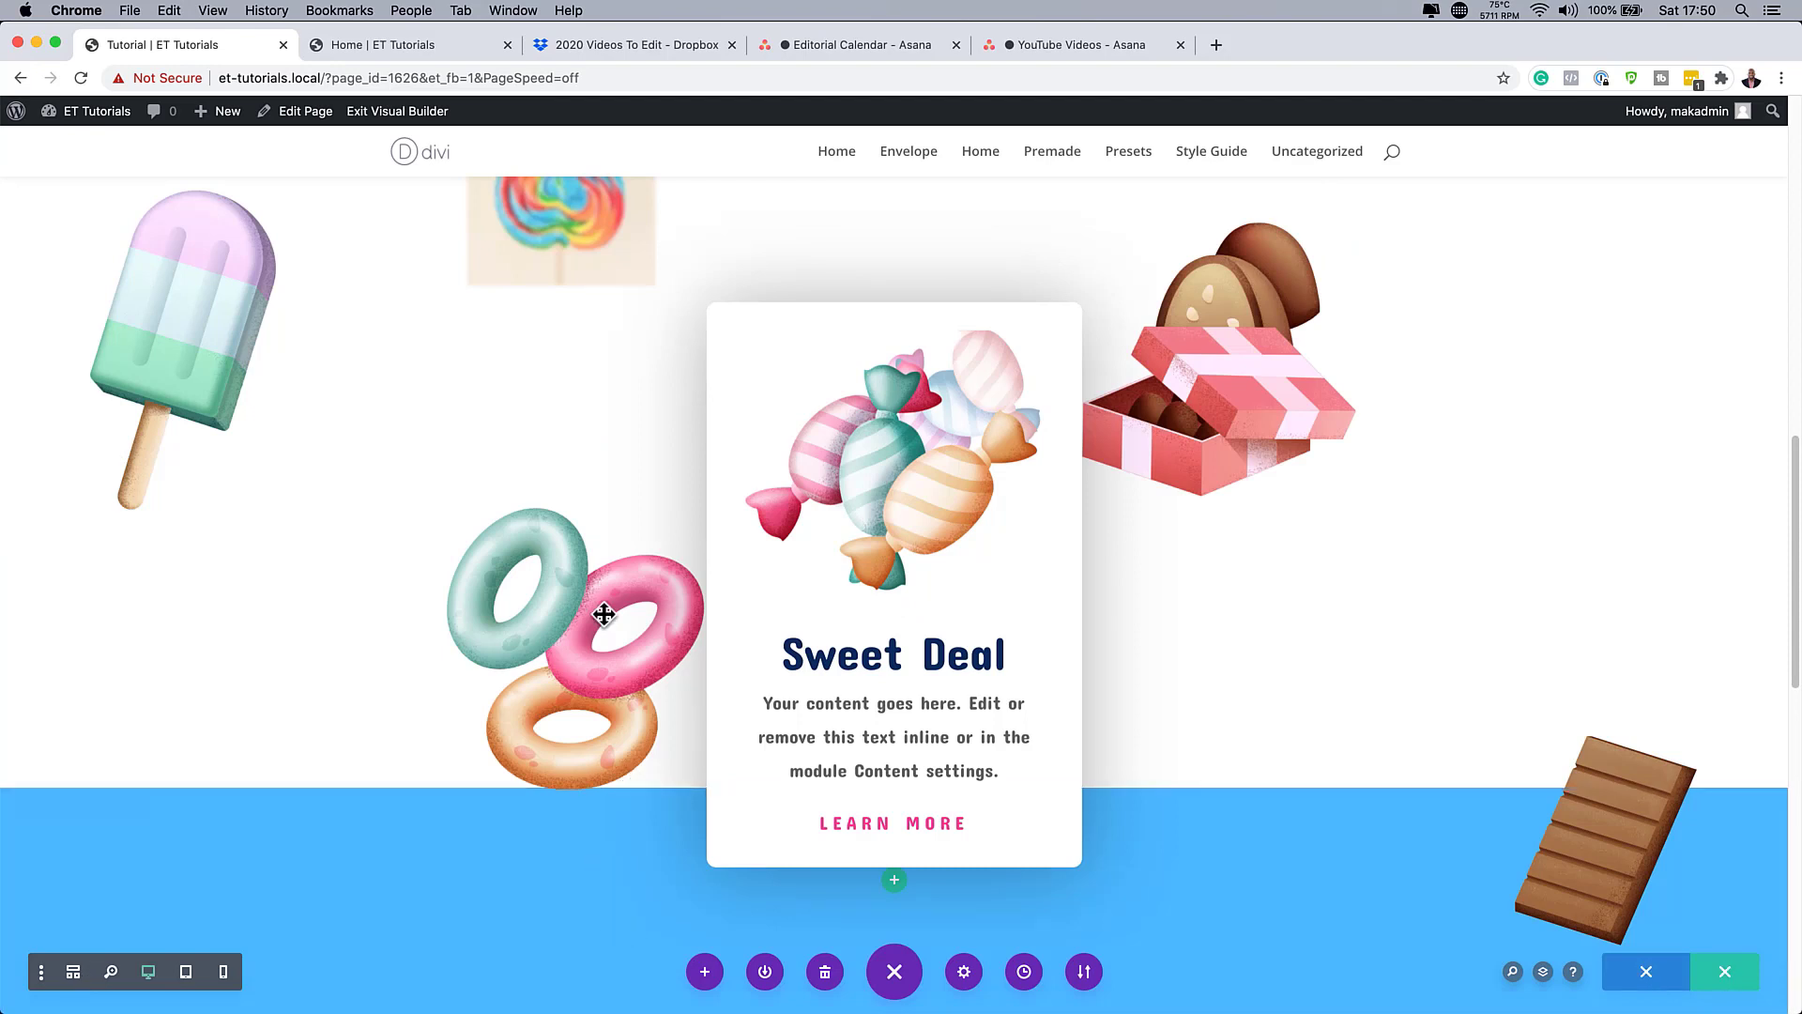
scroll(366, 599, up, 2)
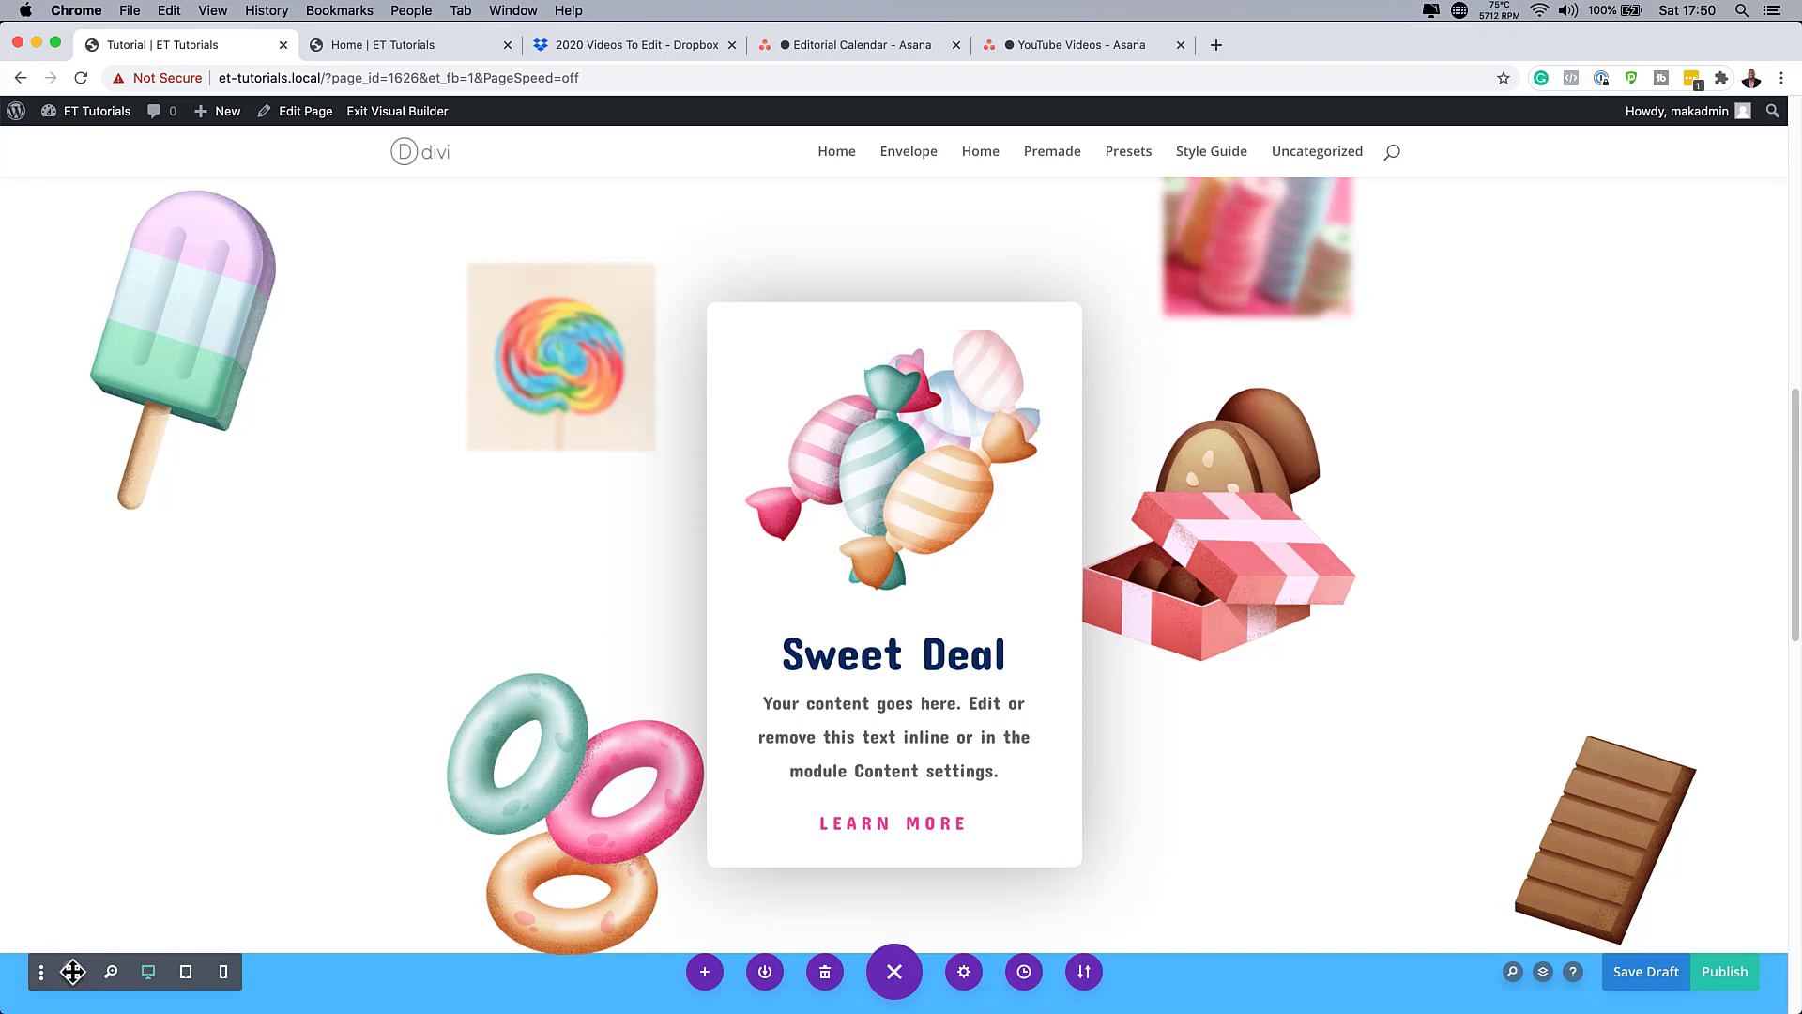
click(73, 973)
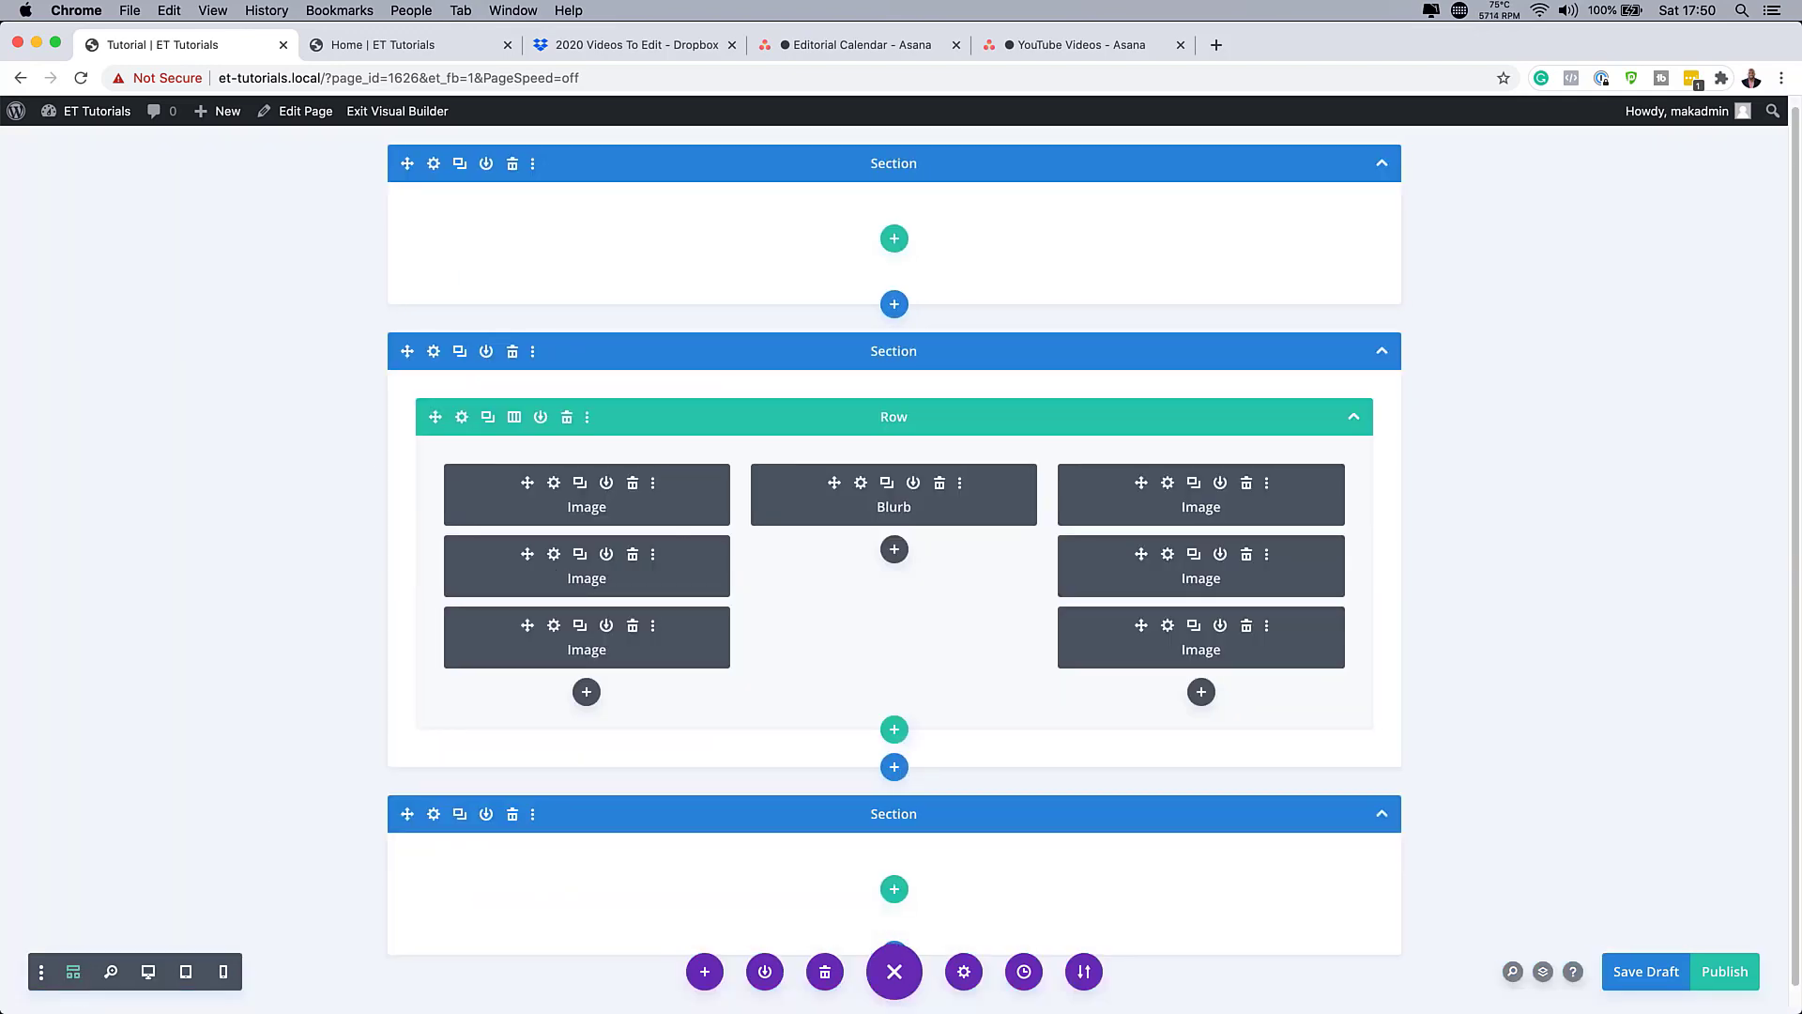
Add candy-shop-09.png as the background image of the middle candy section and enable its parallax effect.
click(434, 353)
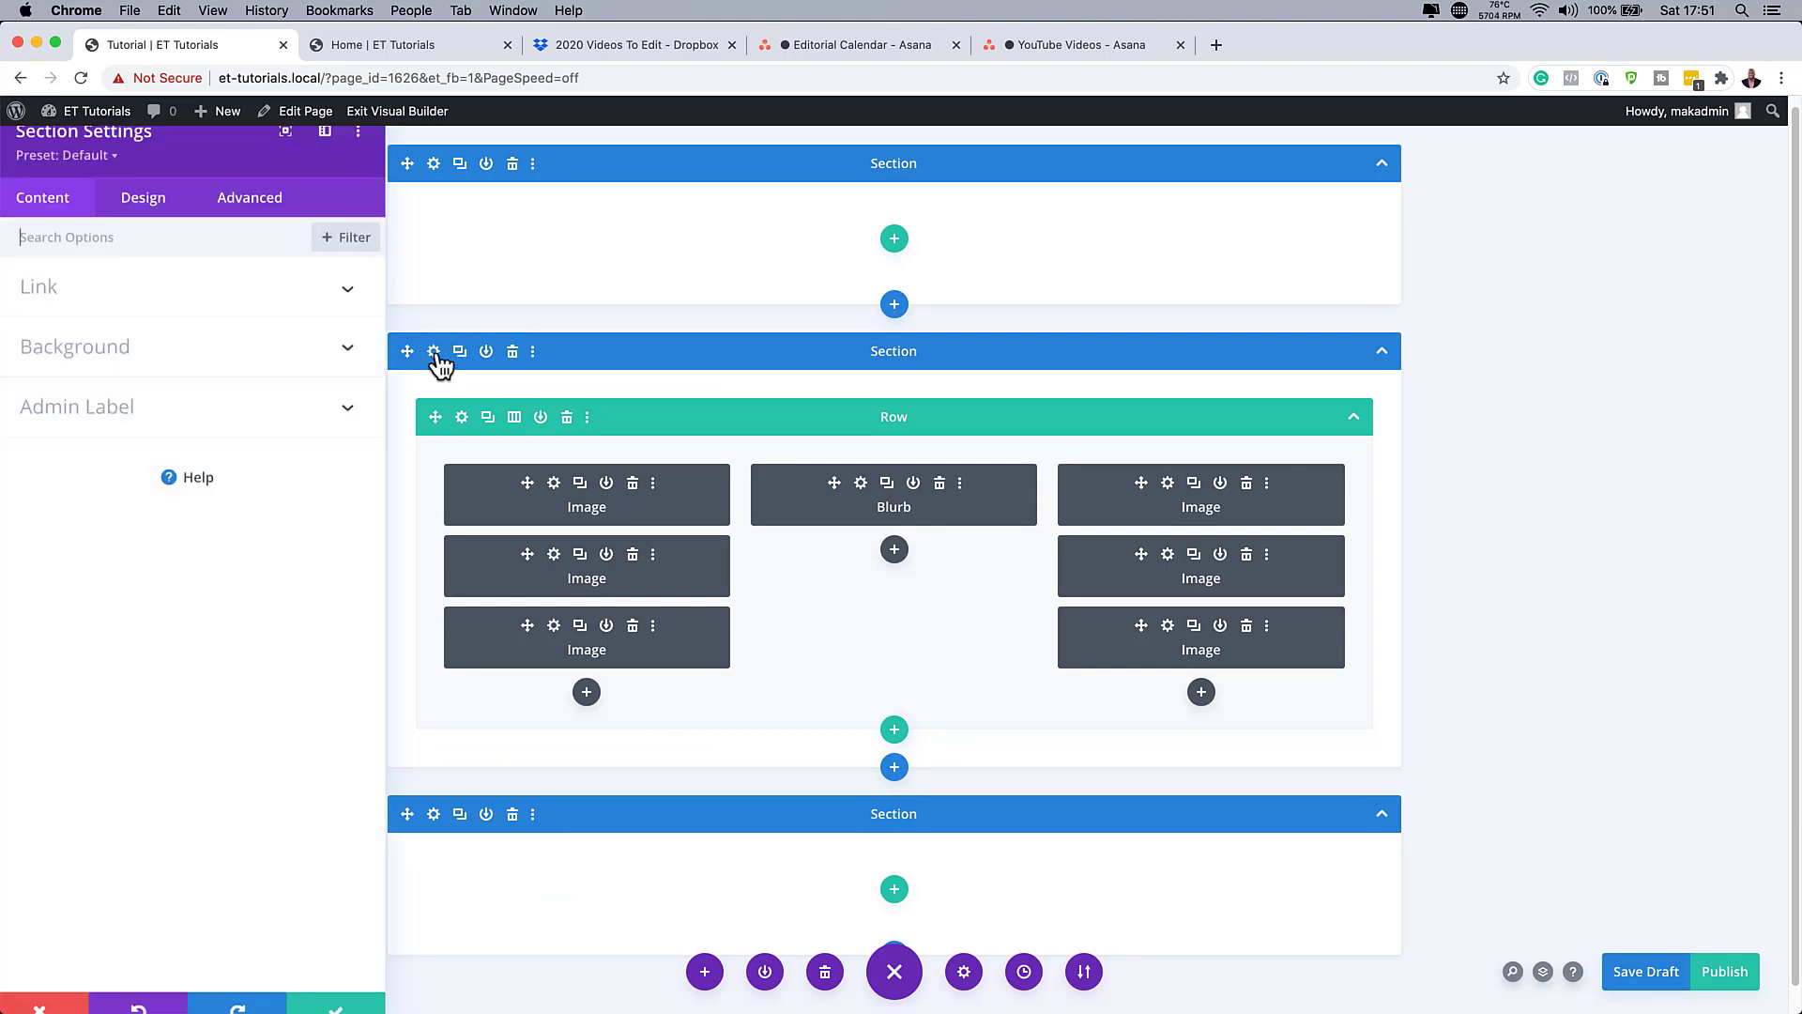
click(172, 369)
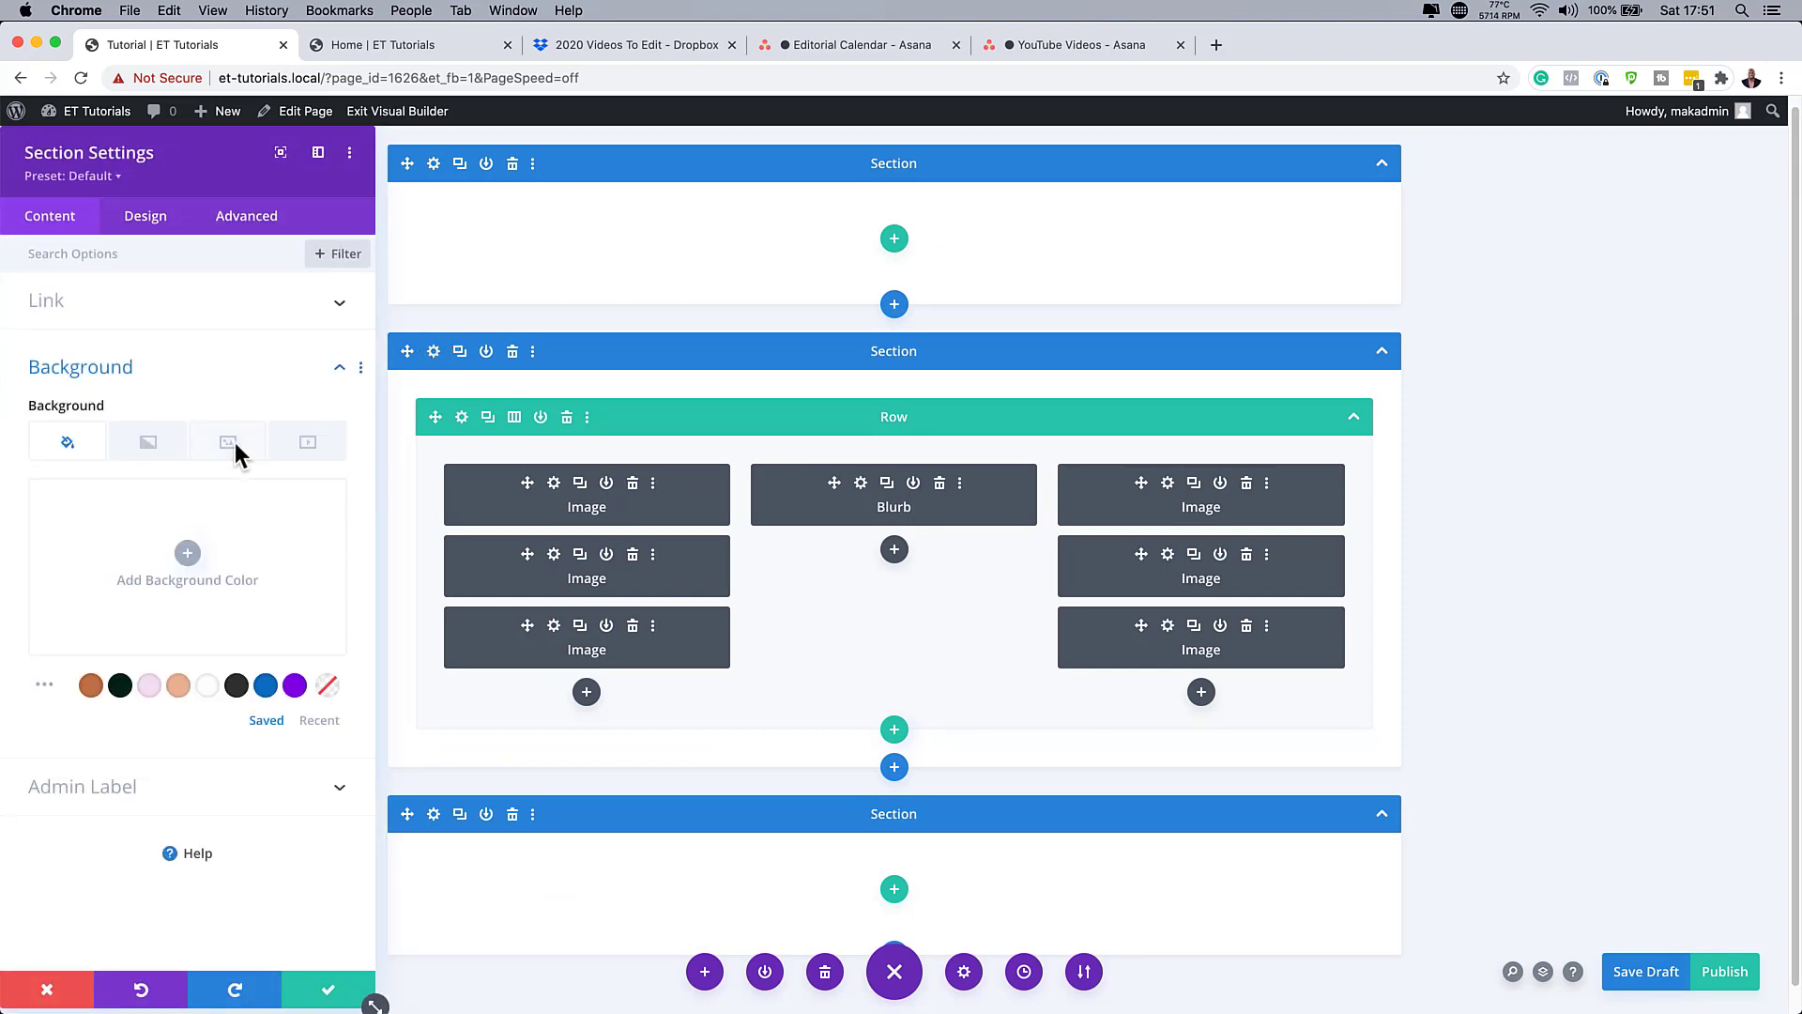
click(235, 444)
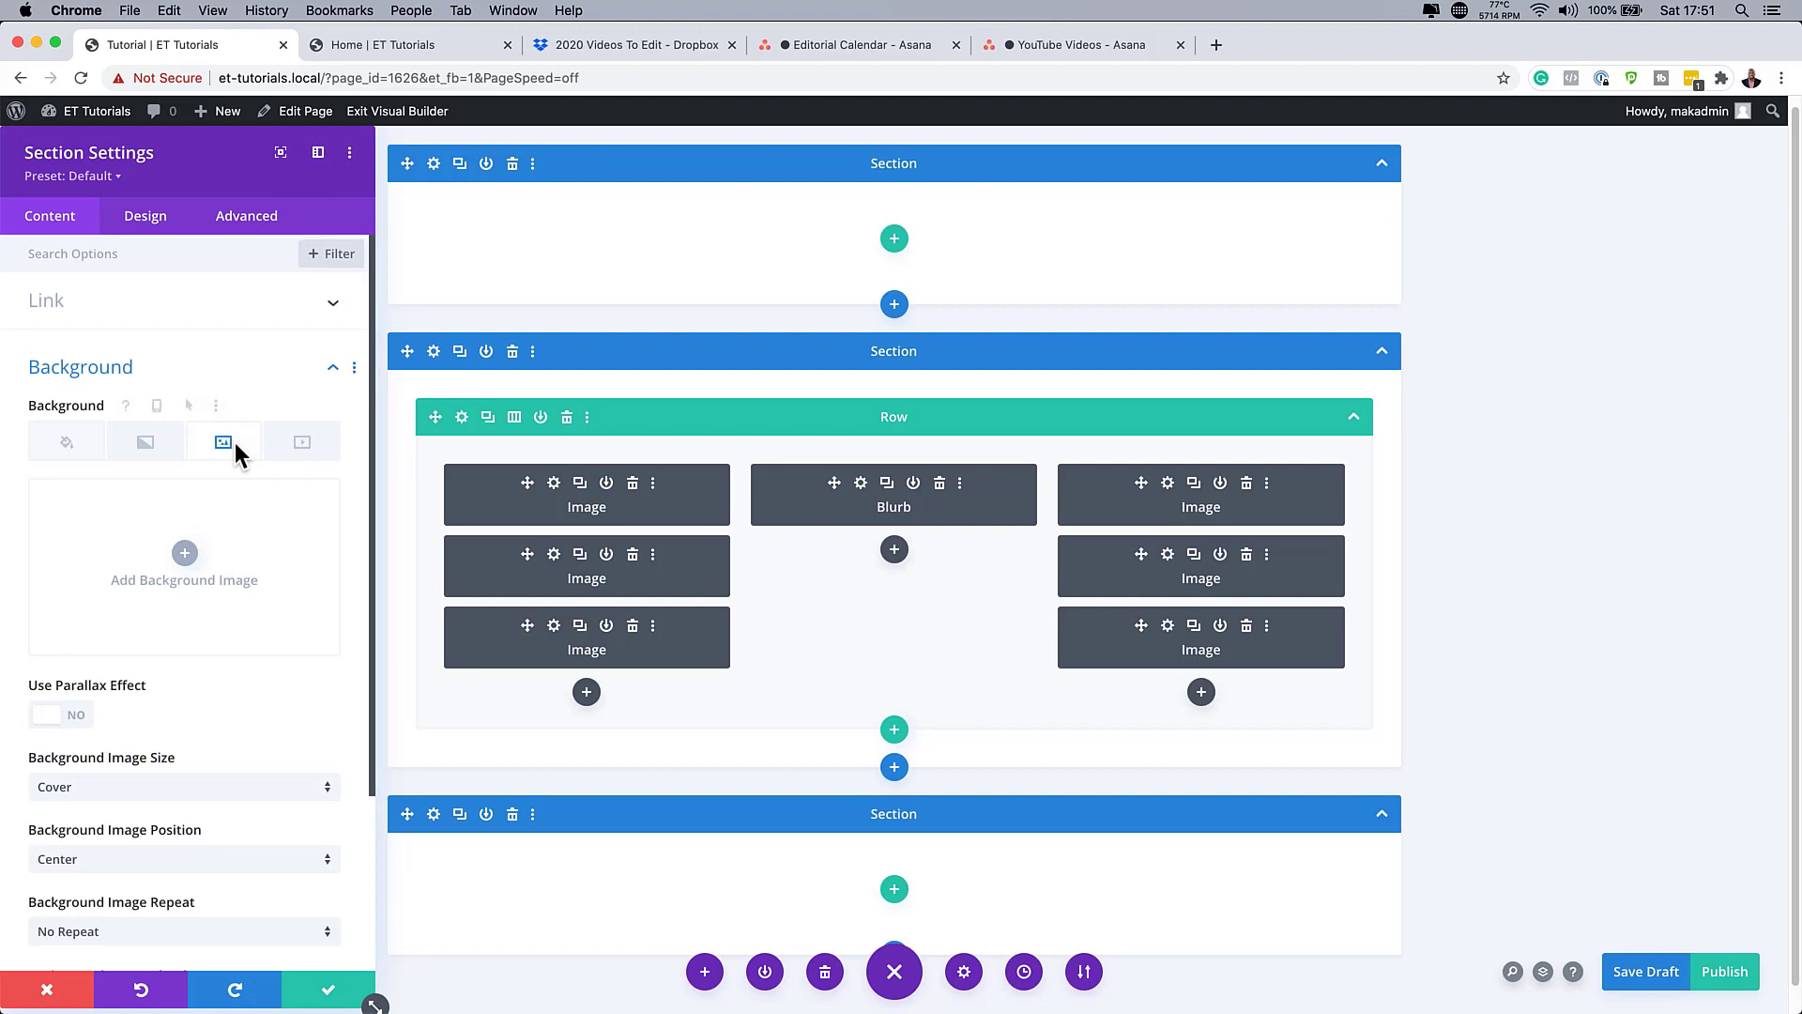
click(185, 554)
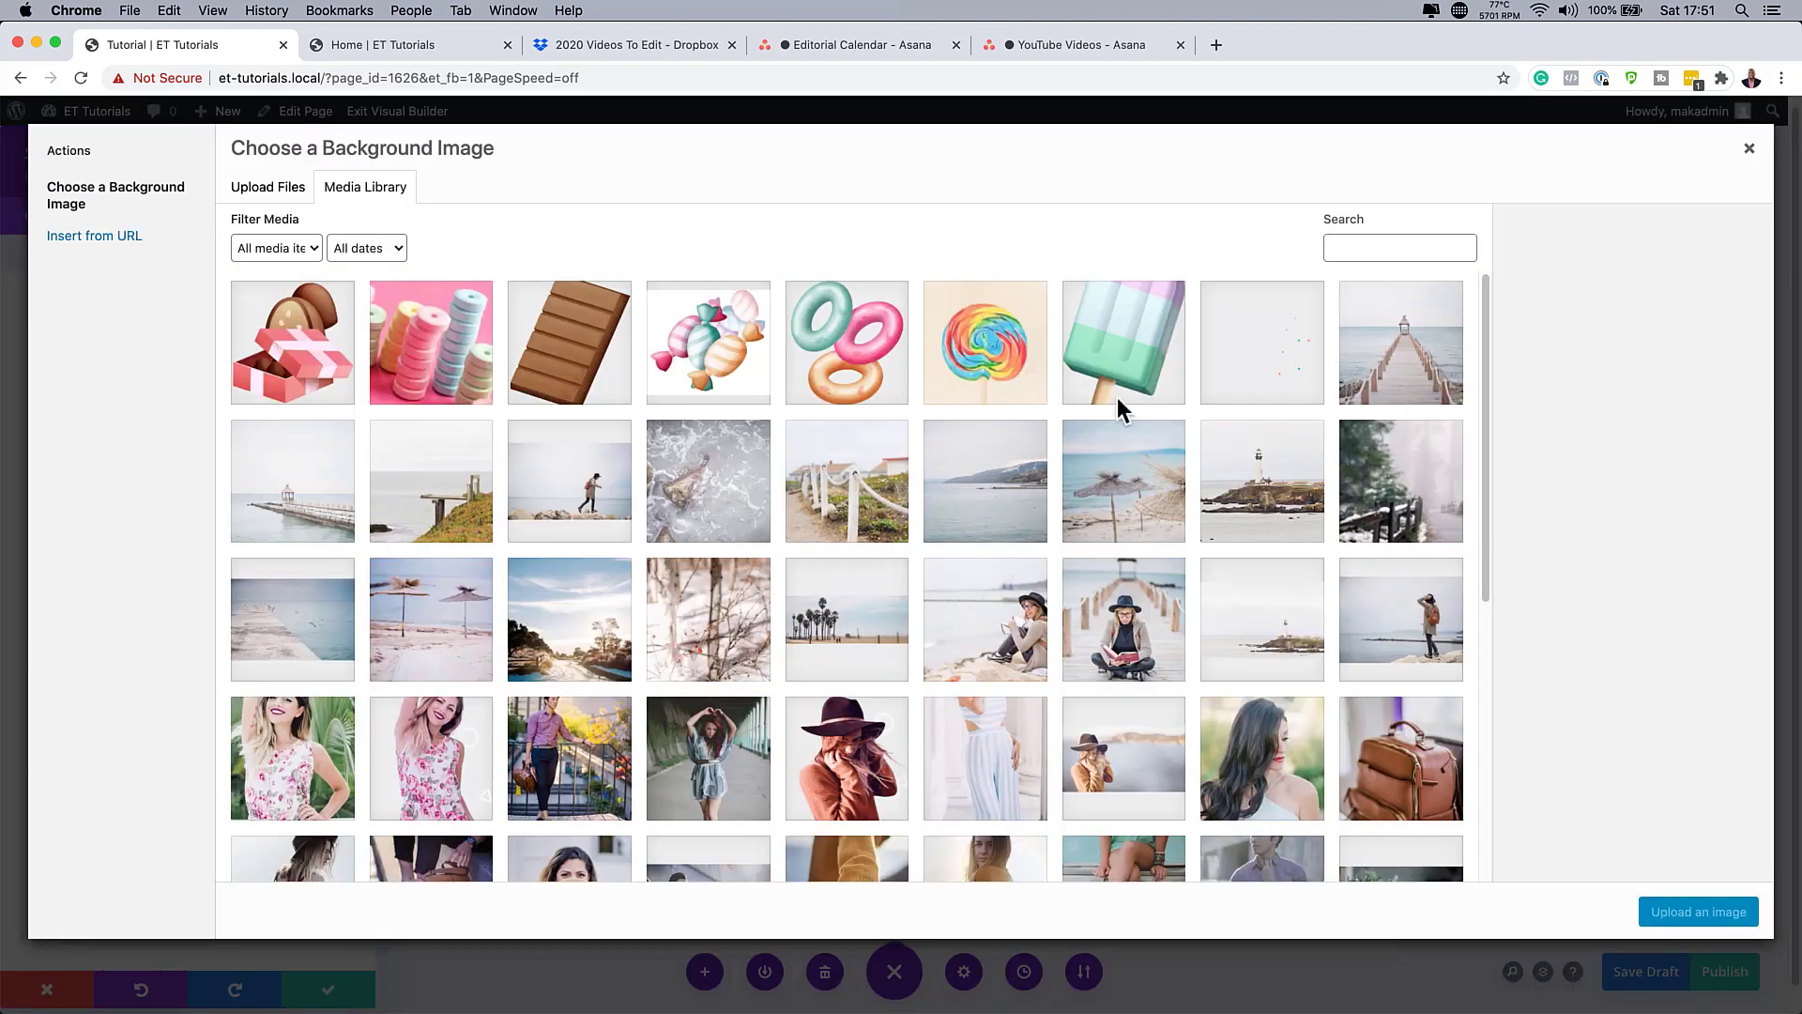
click(1247, 369)
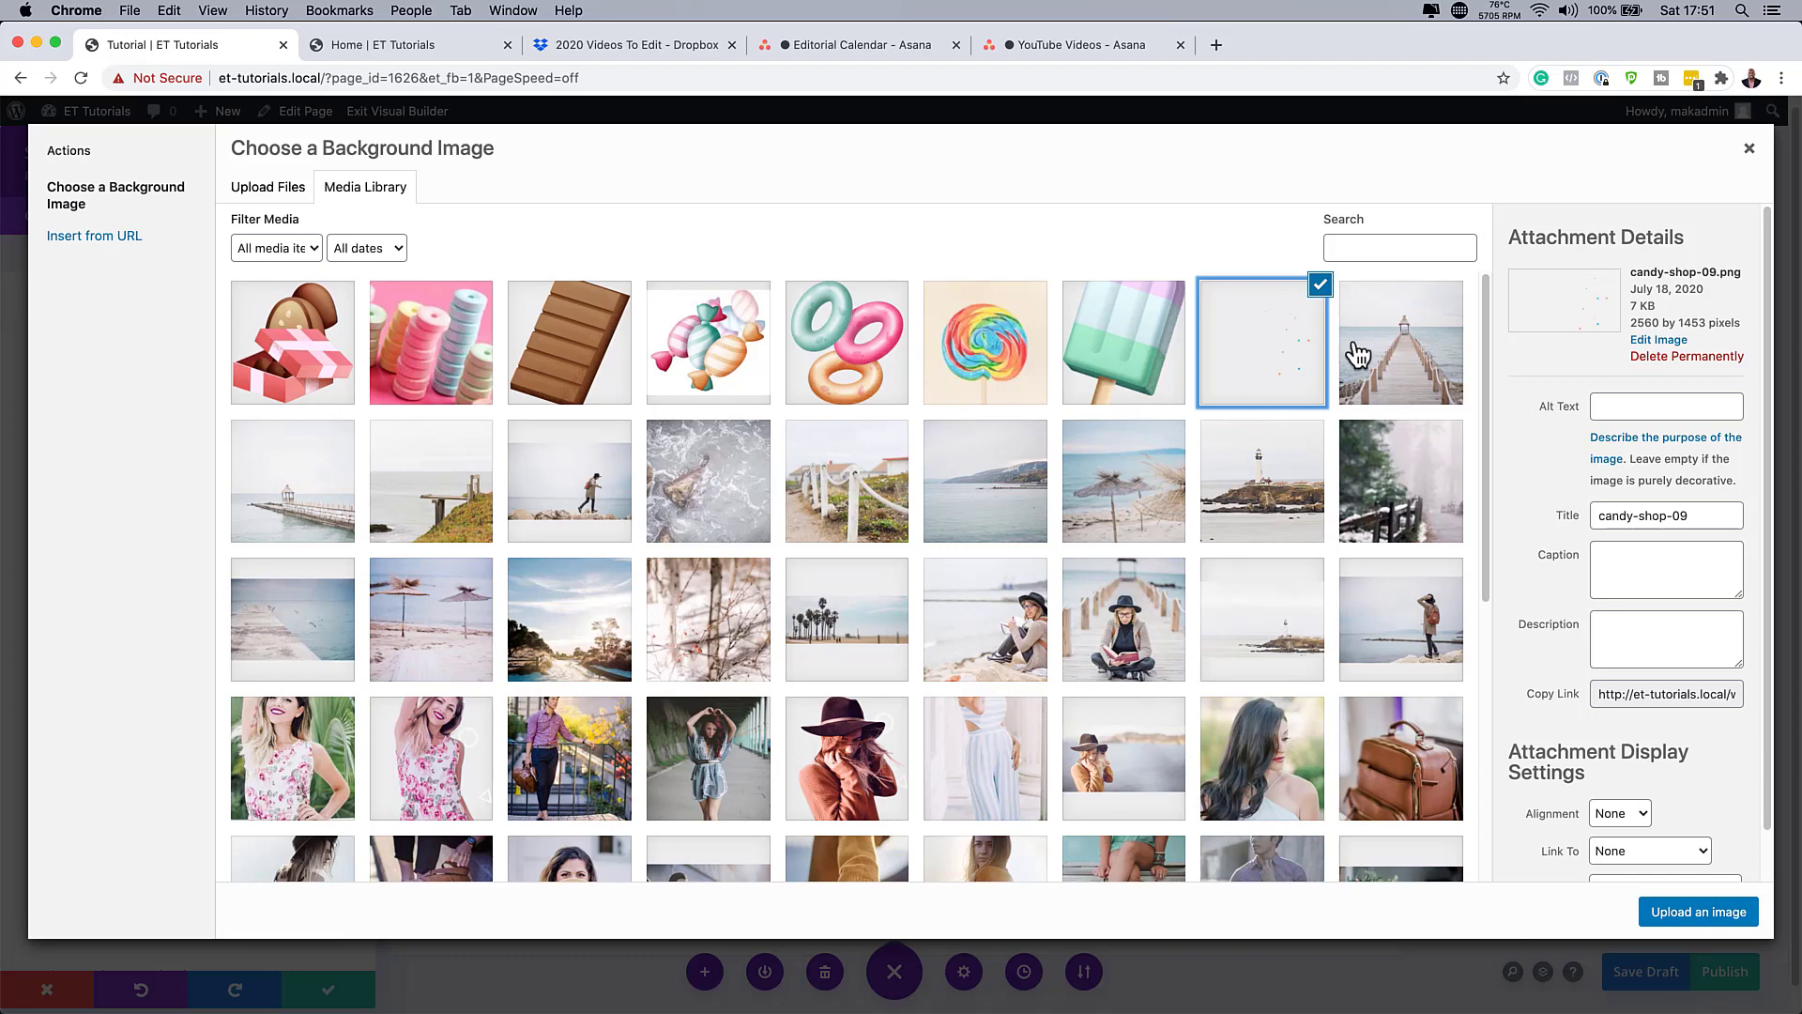
click(1726, 915)
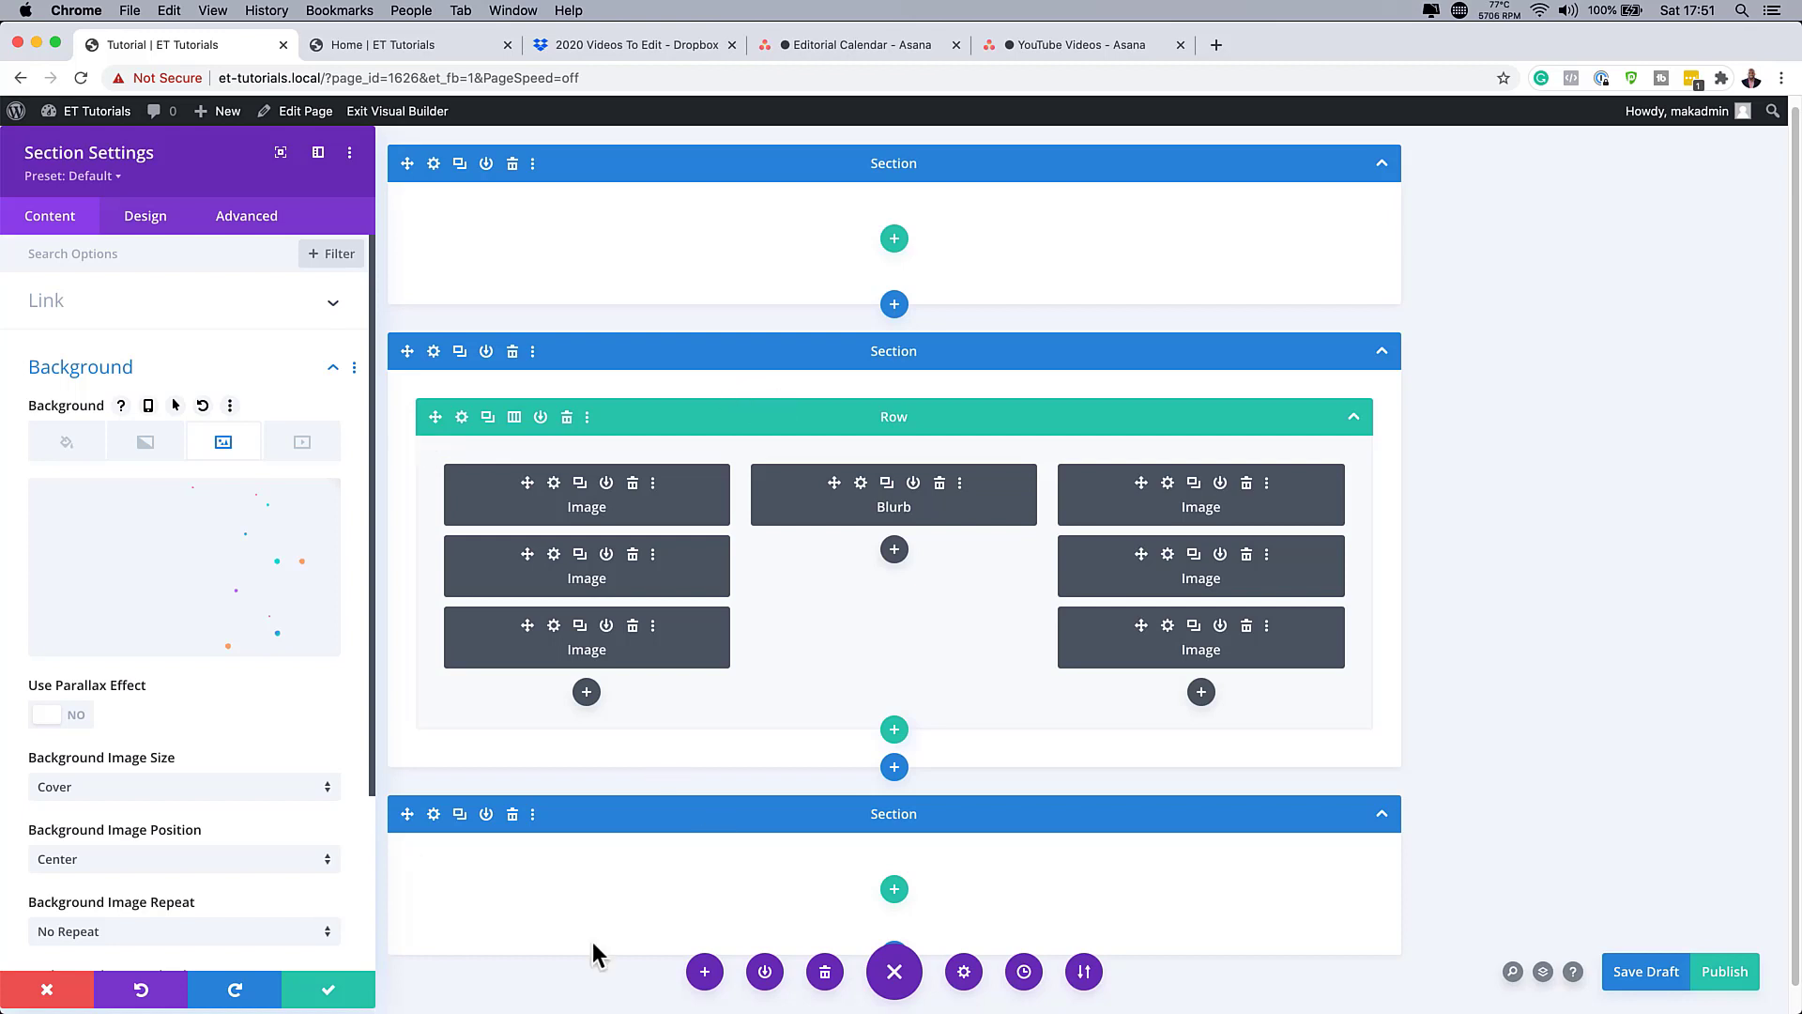
scroll(479, 902, down, 1)
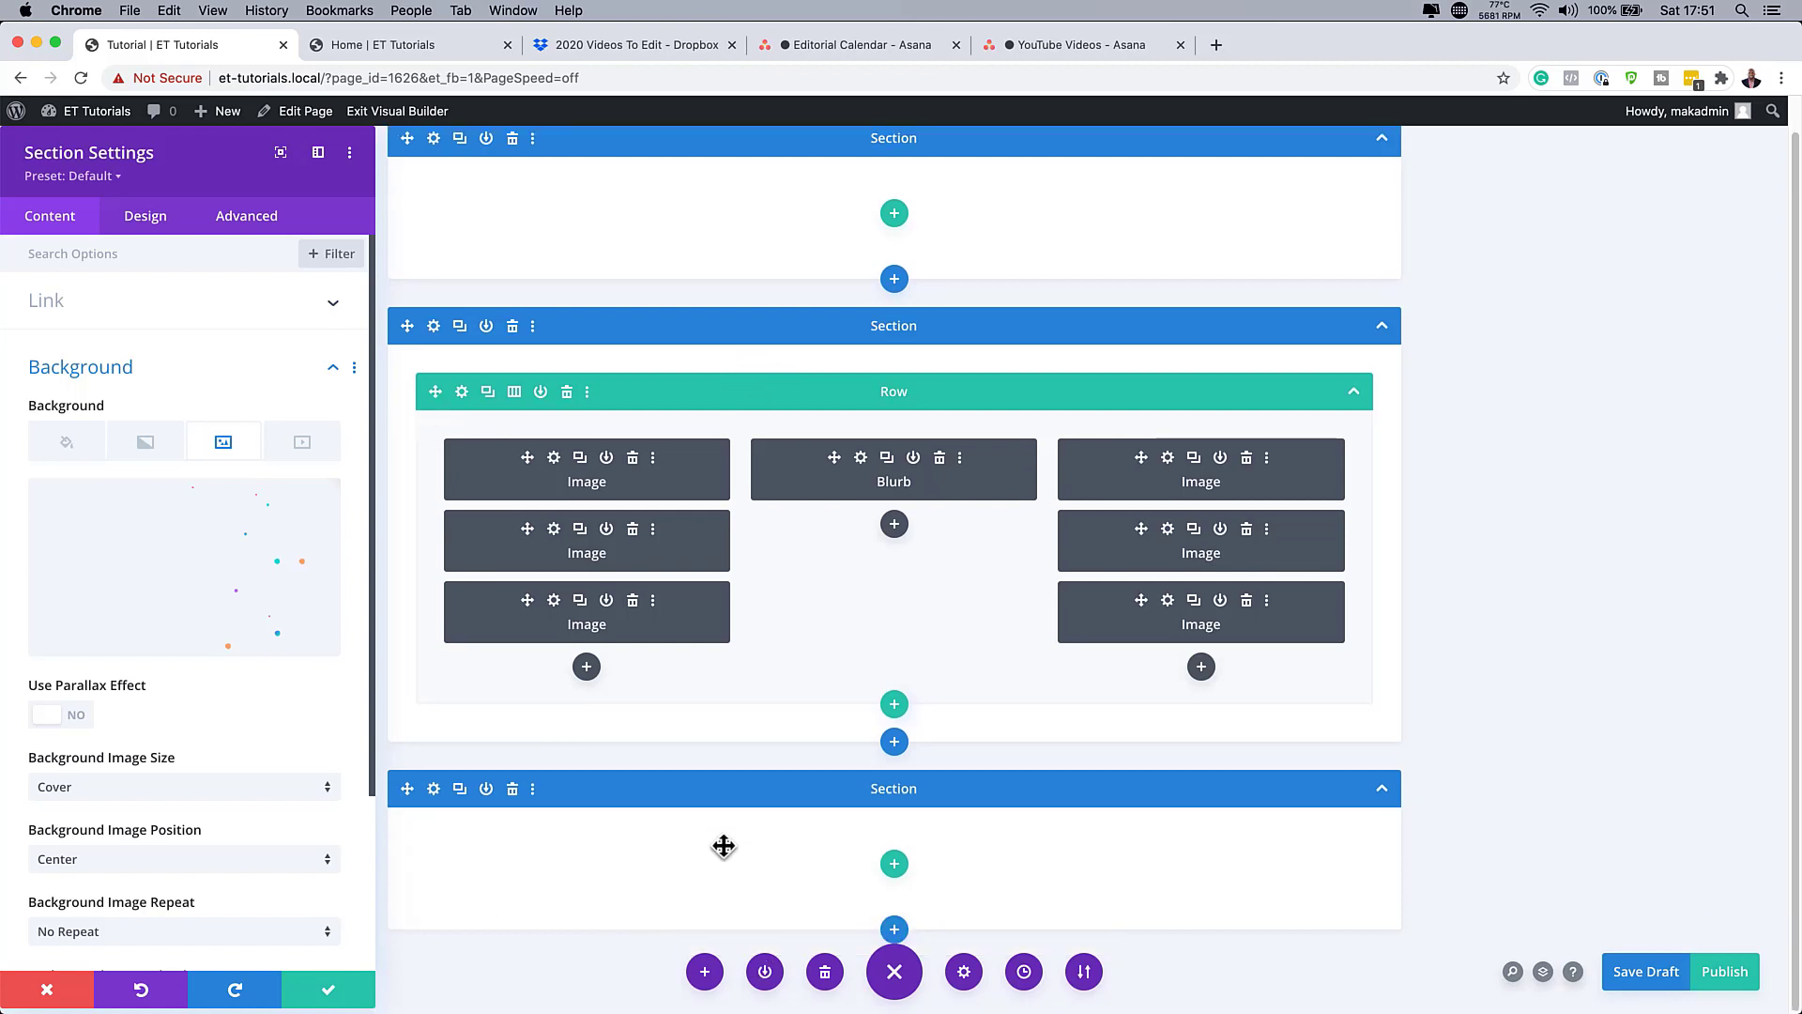
click(74, 721)
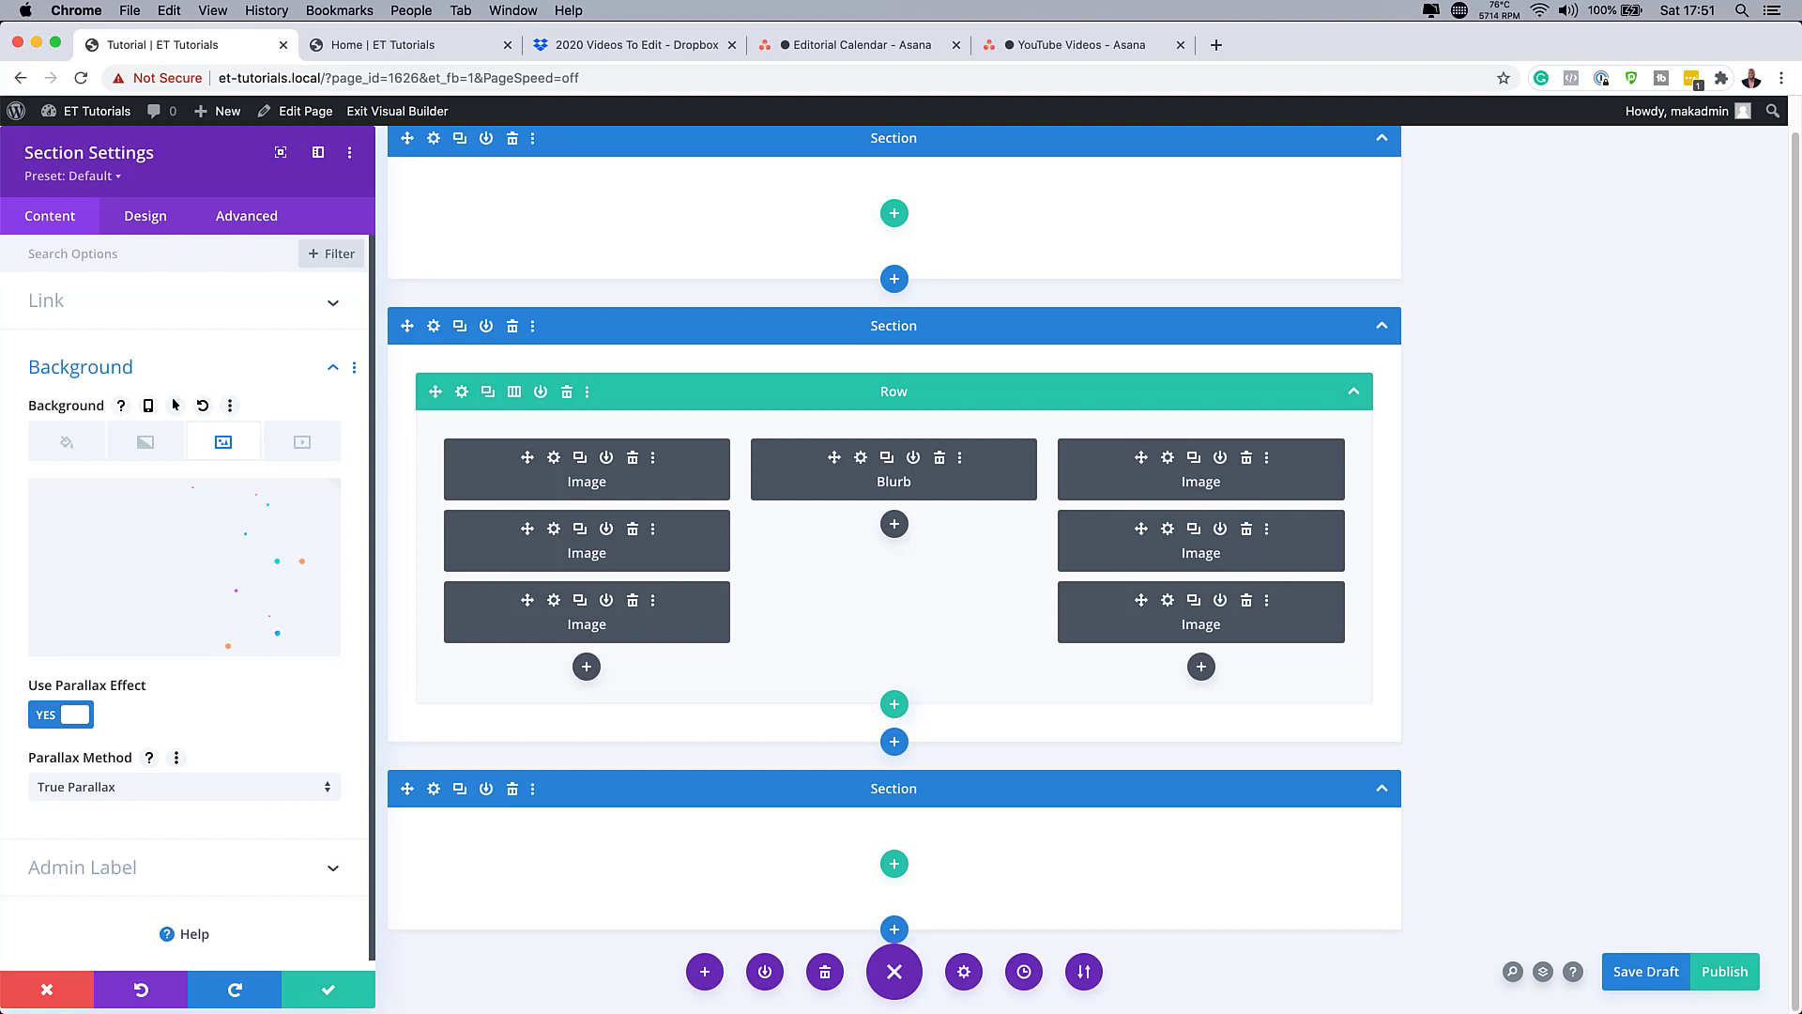
Set both the horizontal and vertical overflow of the candy section to Hidden.
click(234, 217)
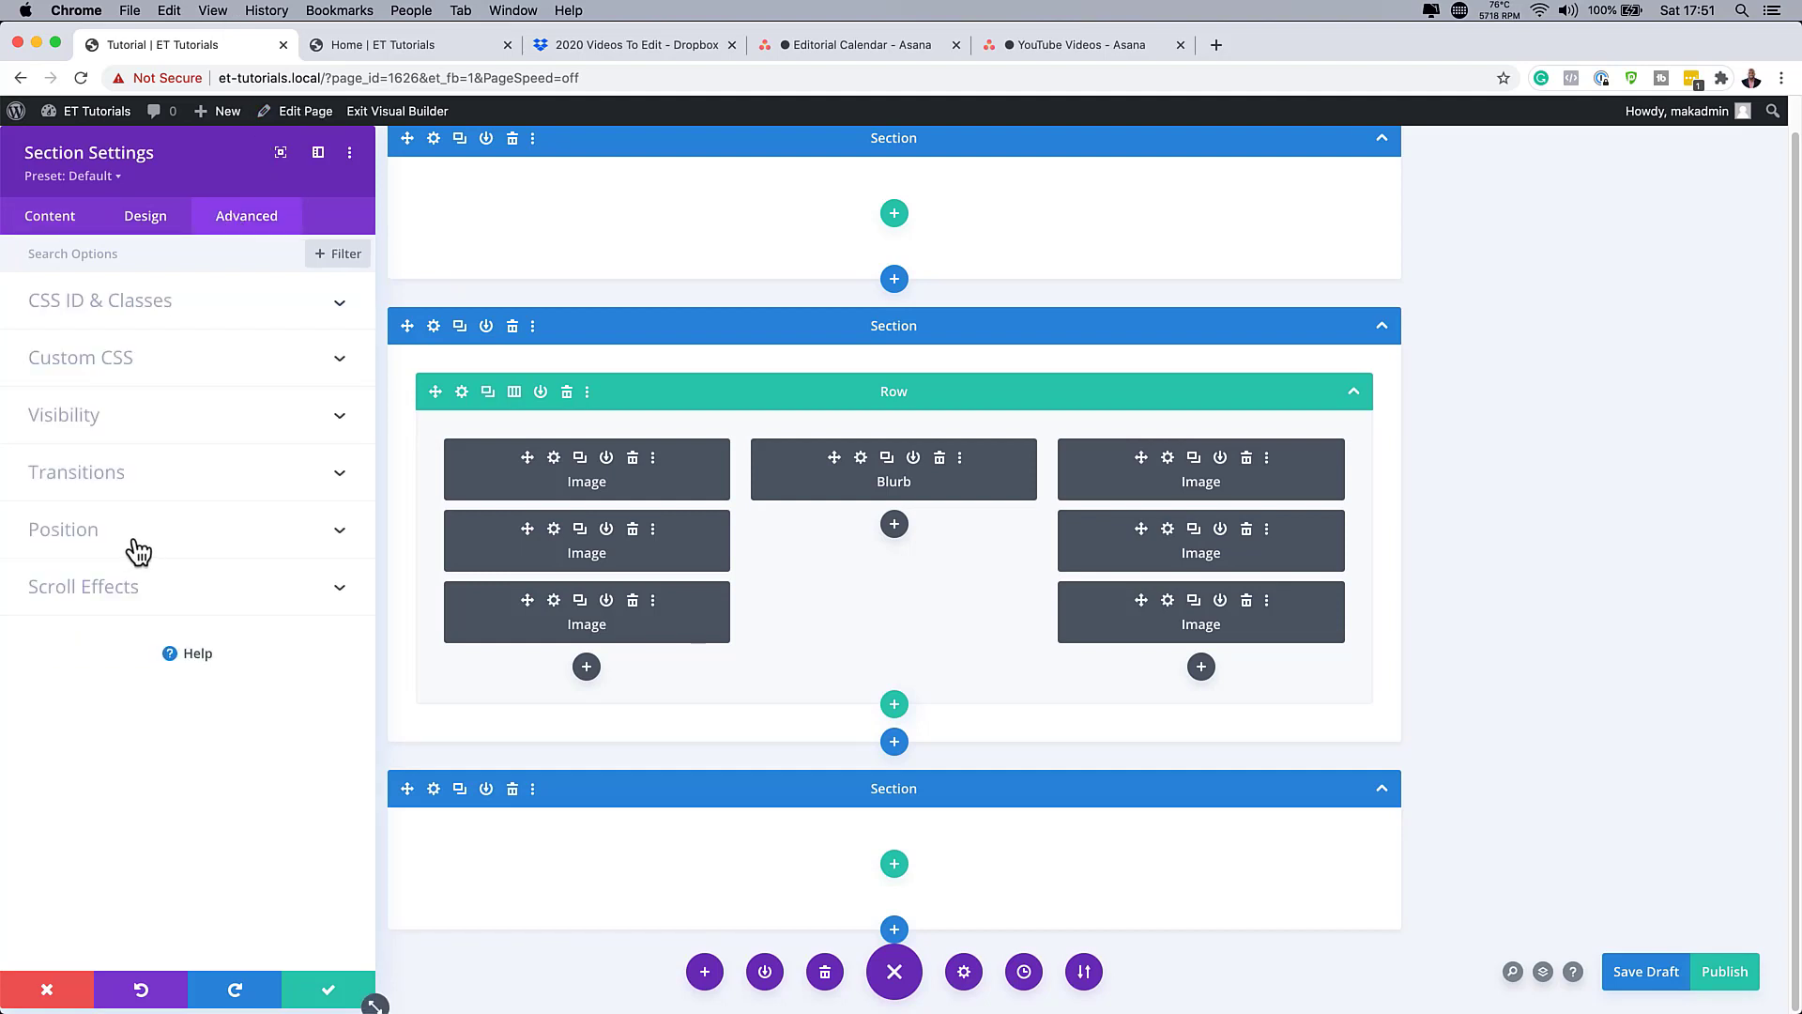
click(178, 414)
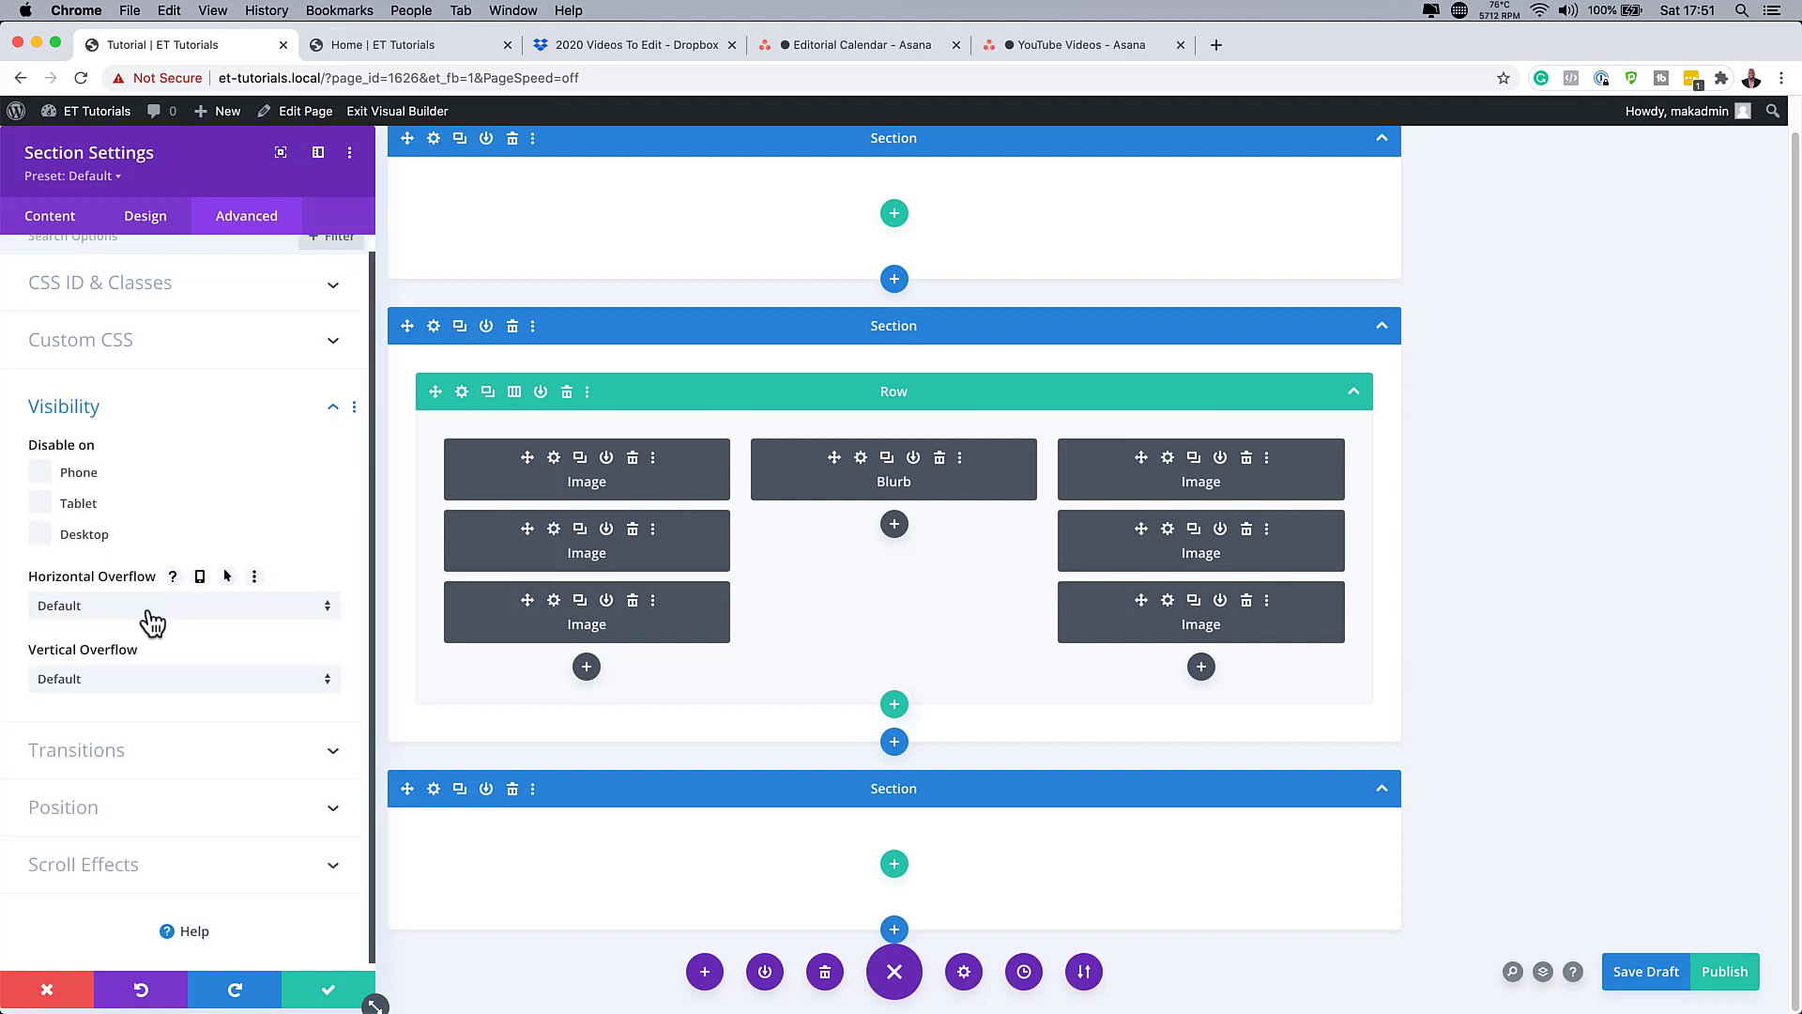
click(150, 612)
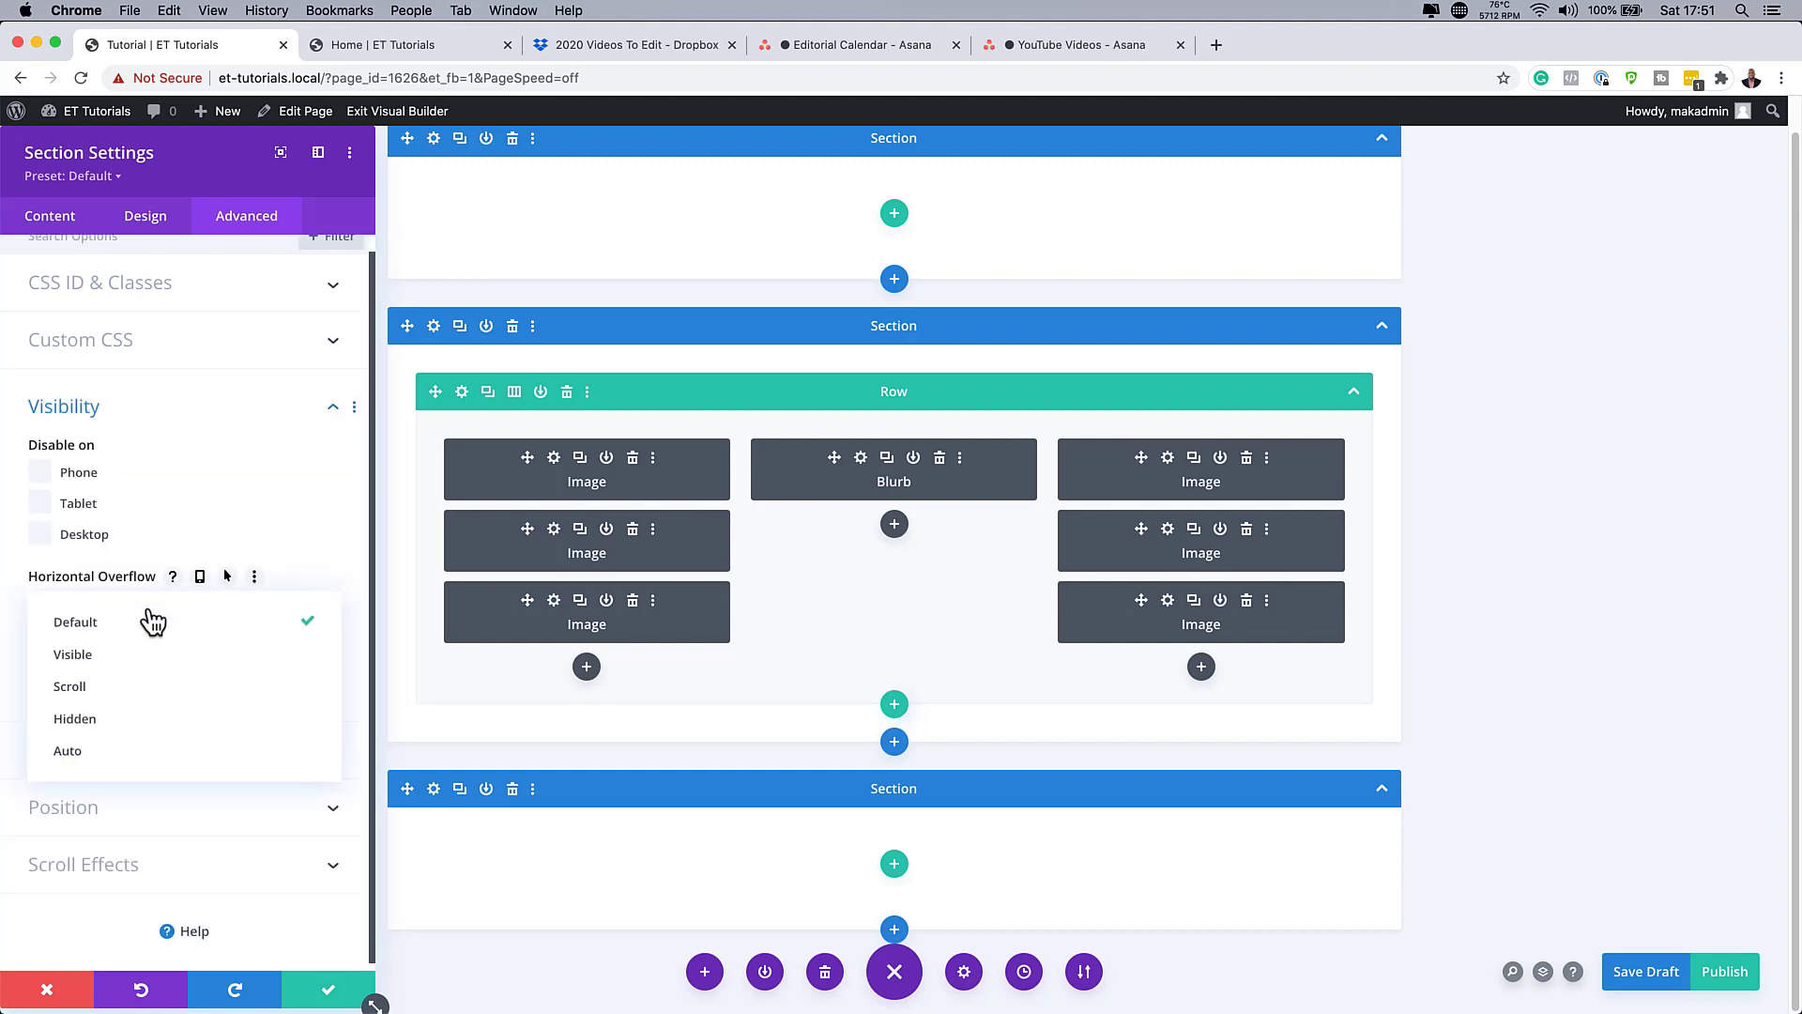
click(148, 719)
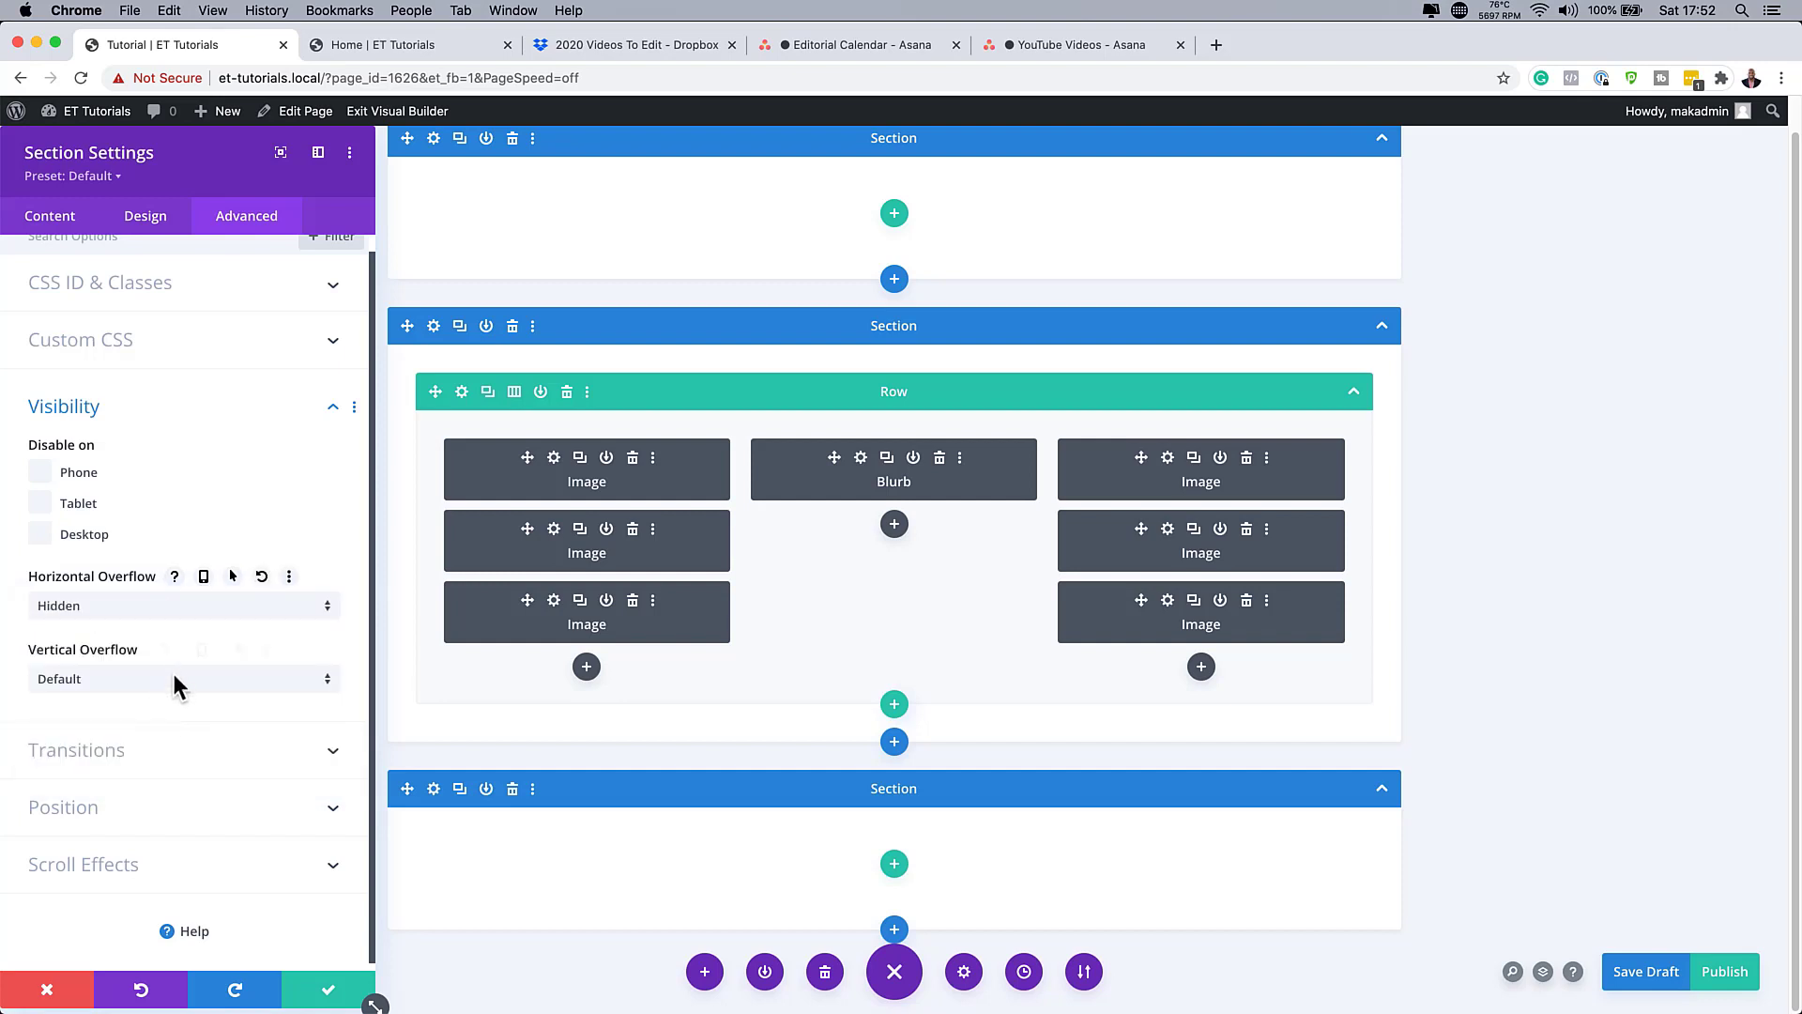
click(171, 676)
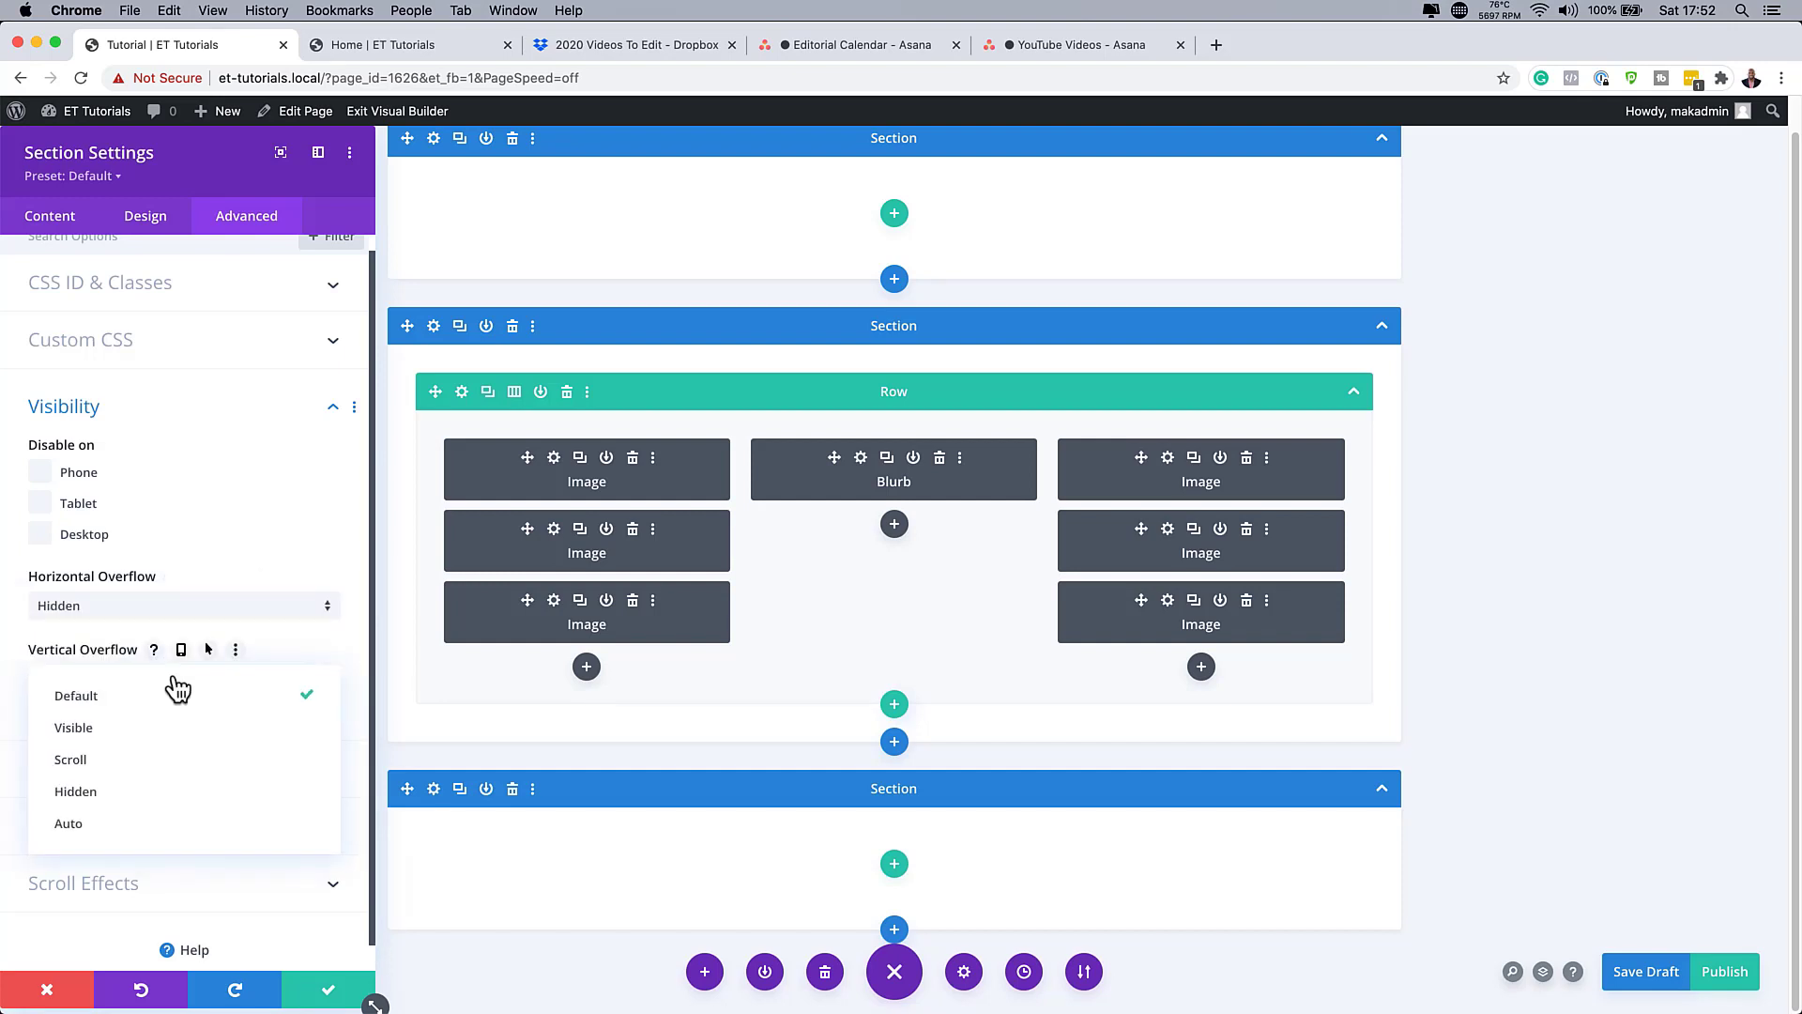
click(150, 805)
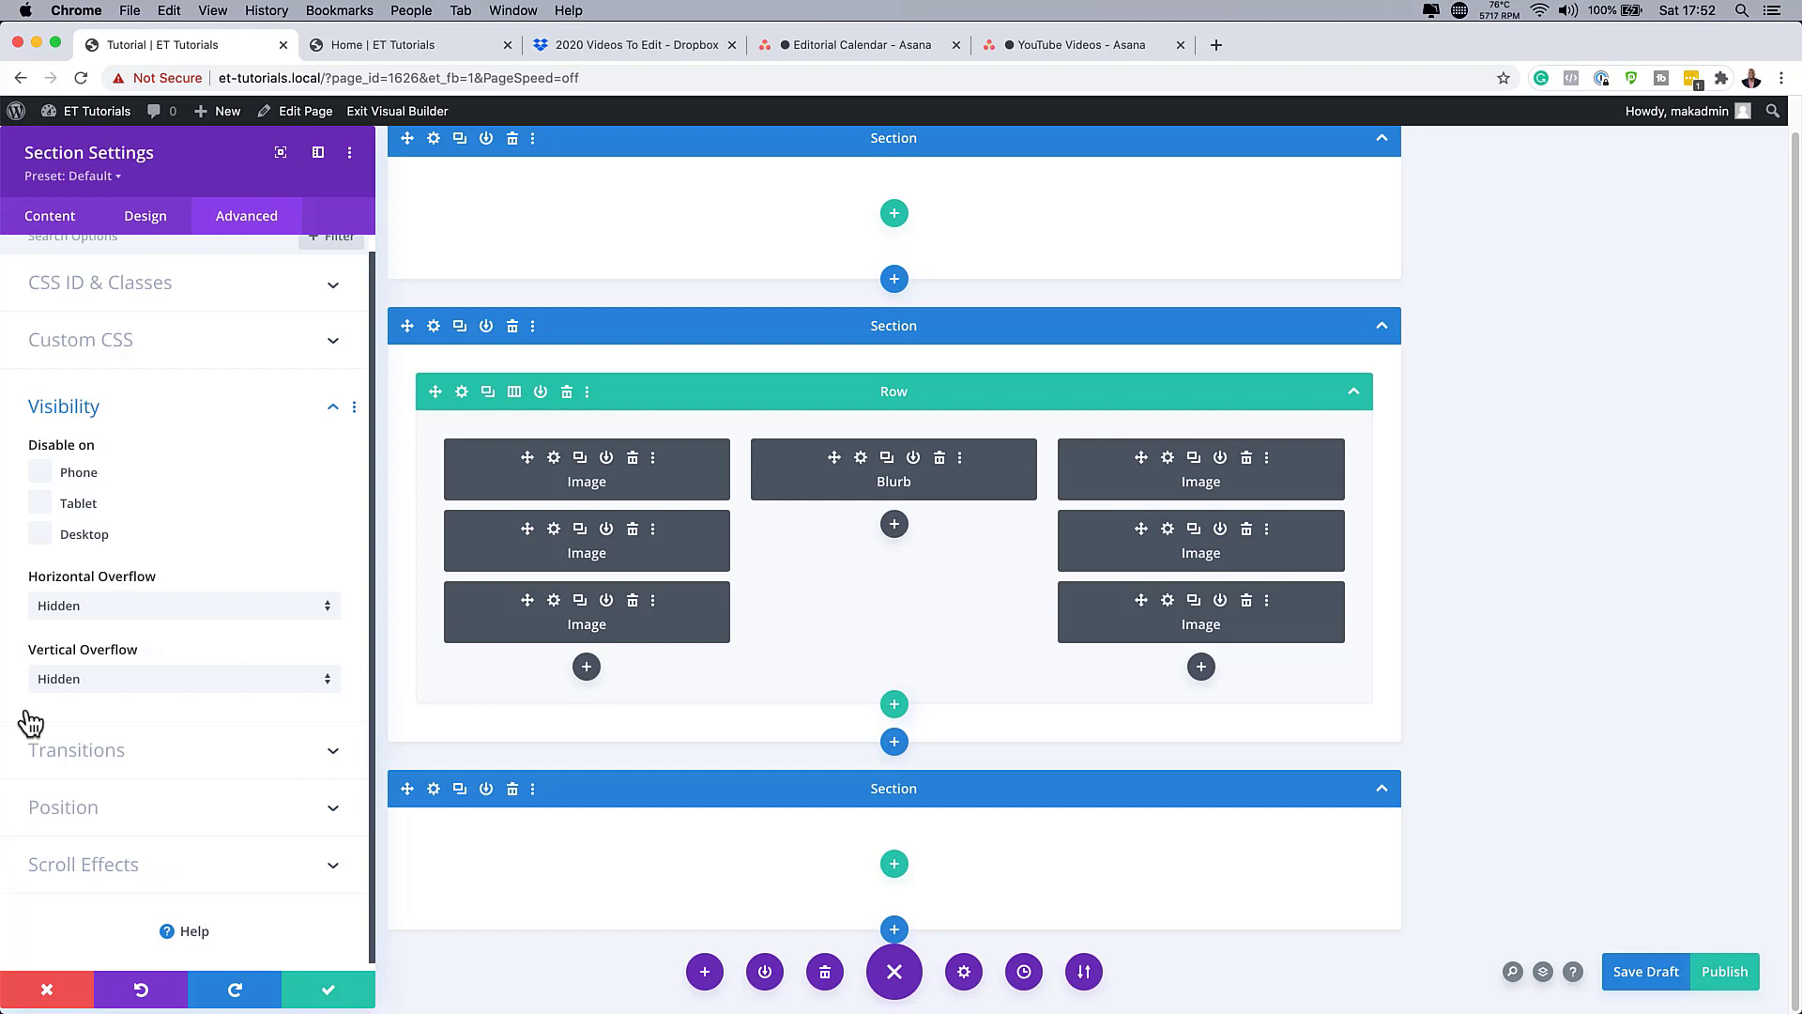
Set the candy section's Z index to -1 and save the section settings.
click(183, 805)
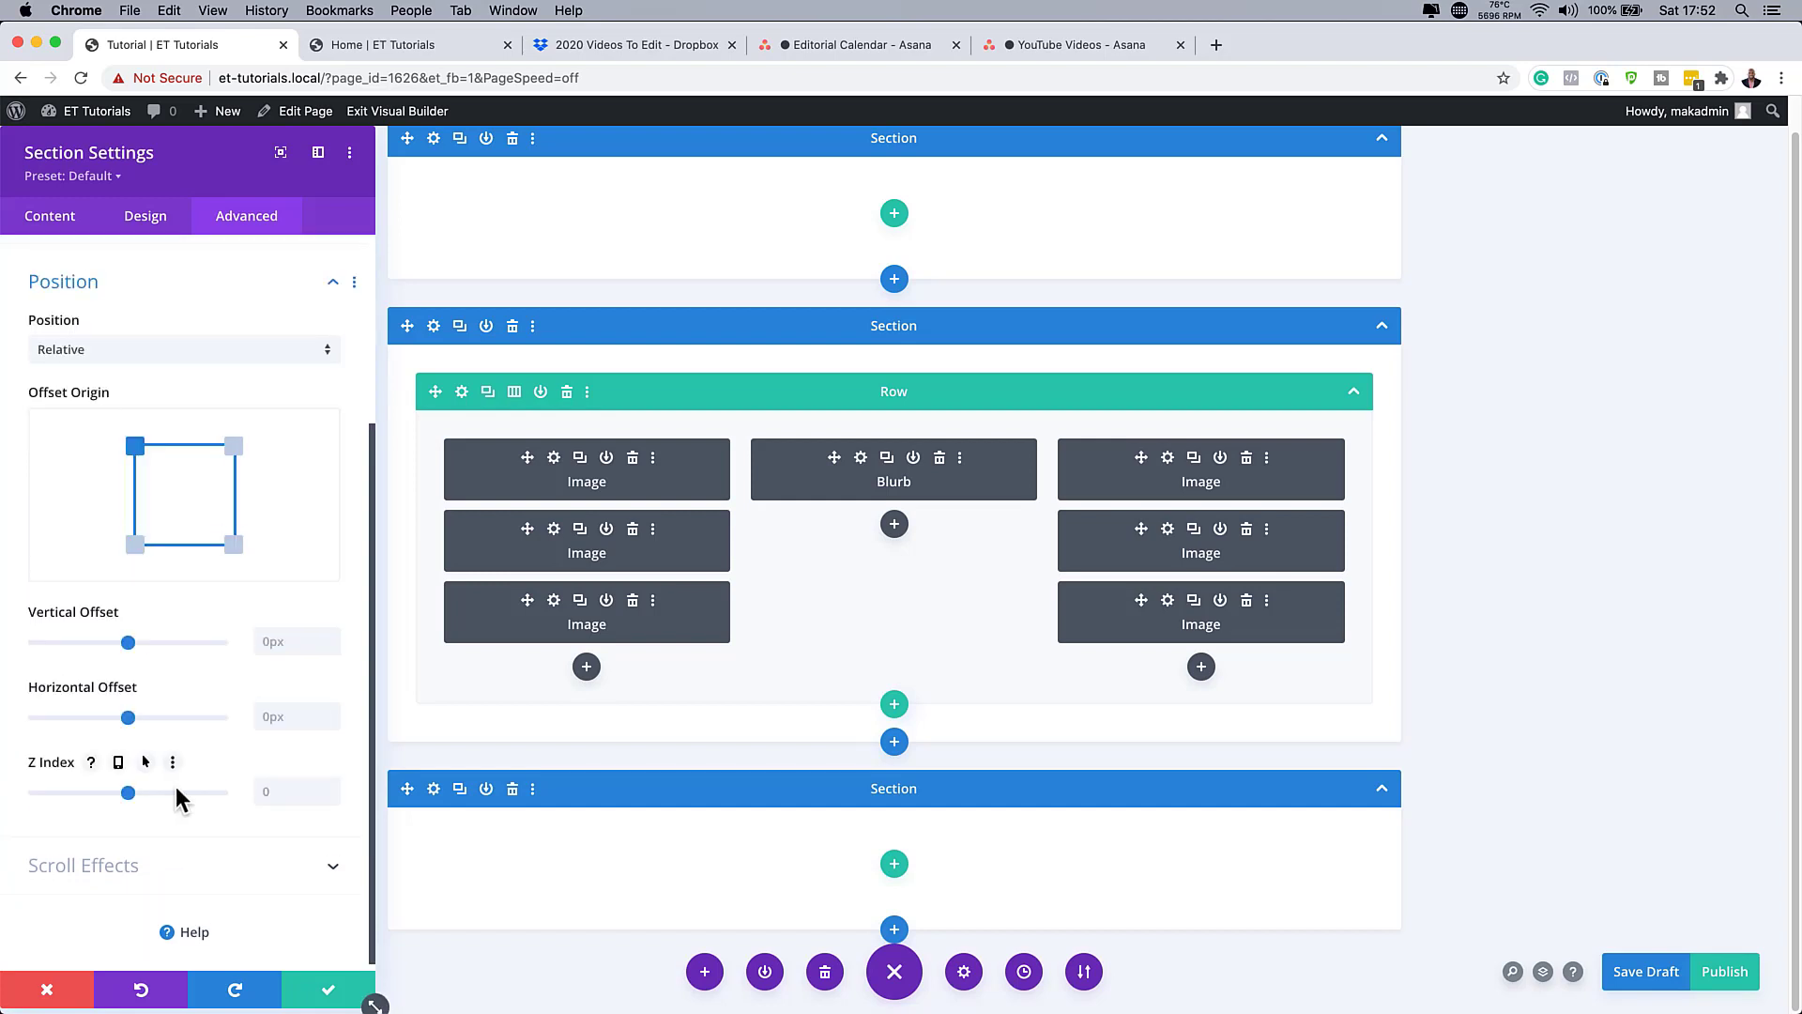
click(291, 796)
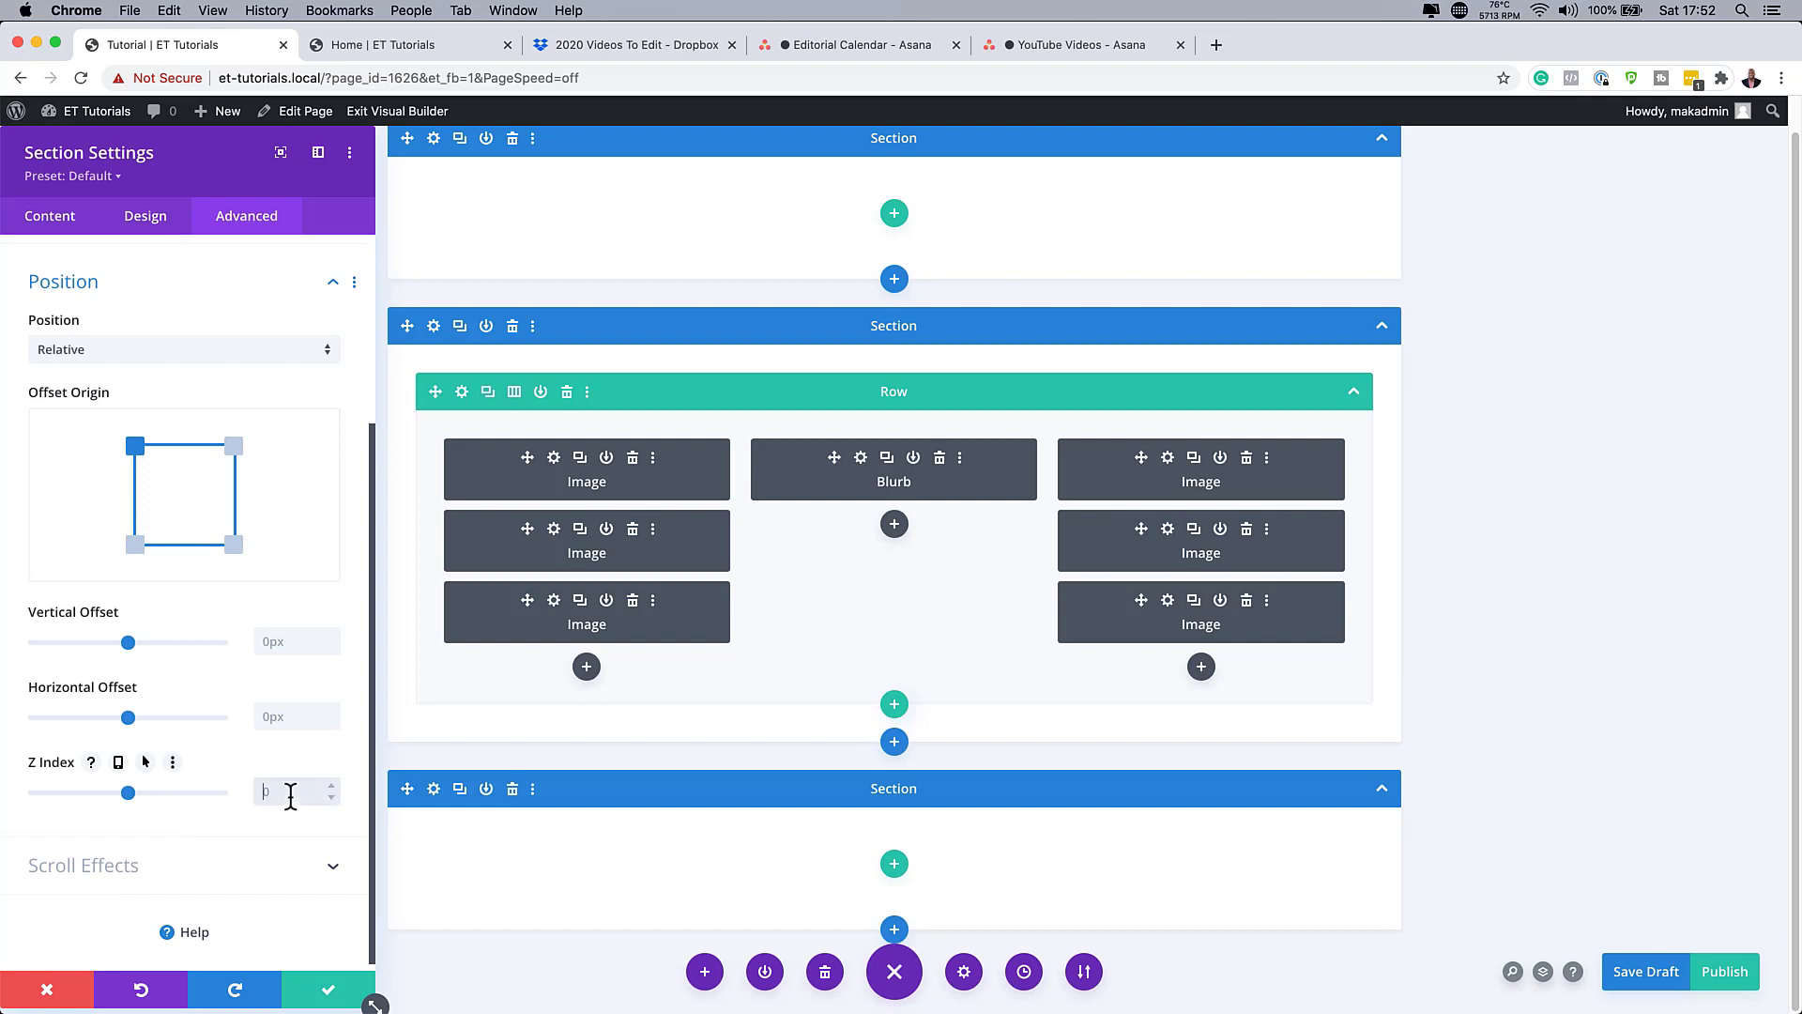
text(-1)
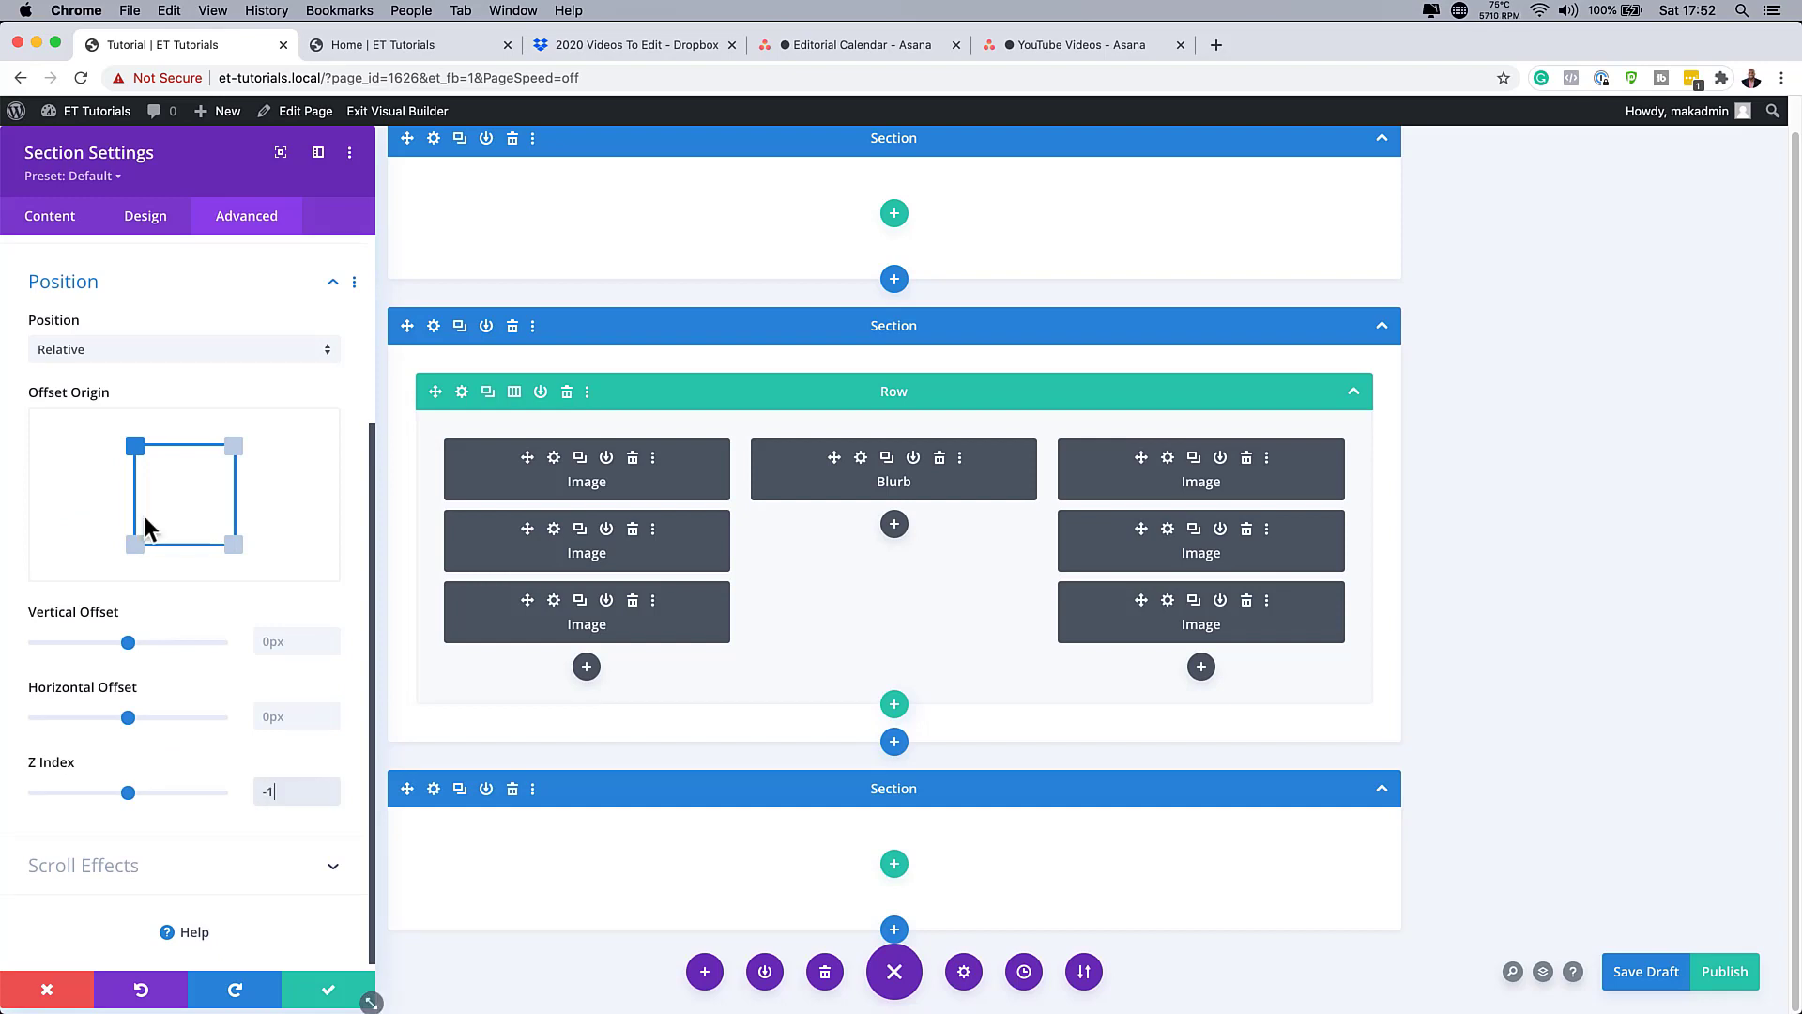
click(331, 998)
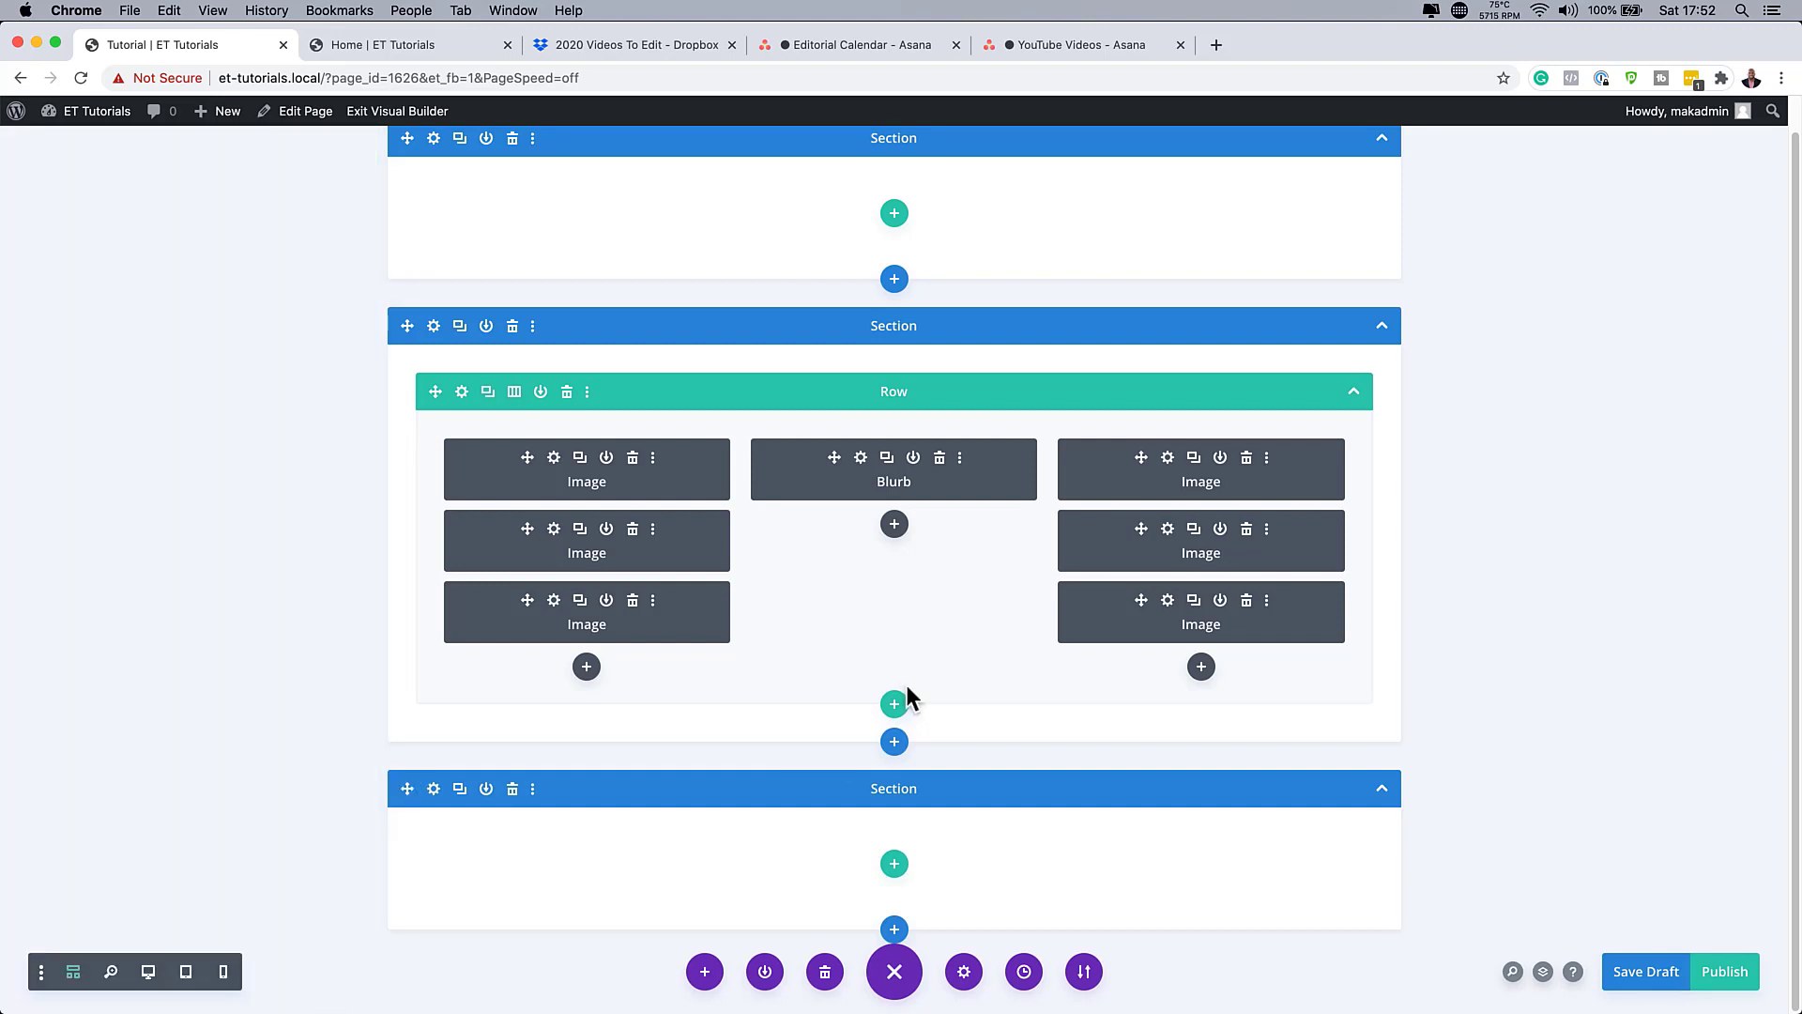
Close the builder tab and examine the finished Home page's scroll behaviour from the top section down to the bottom section and back.
key(super+w)
scroll(1136, 640, up, 15)
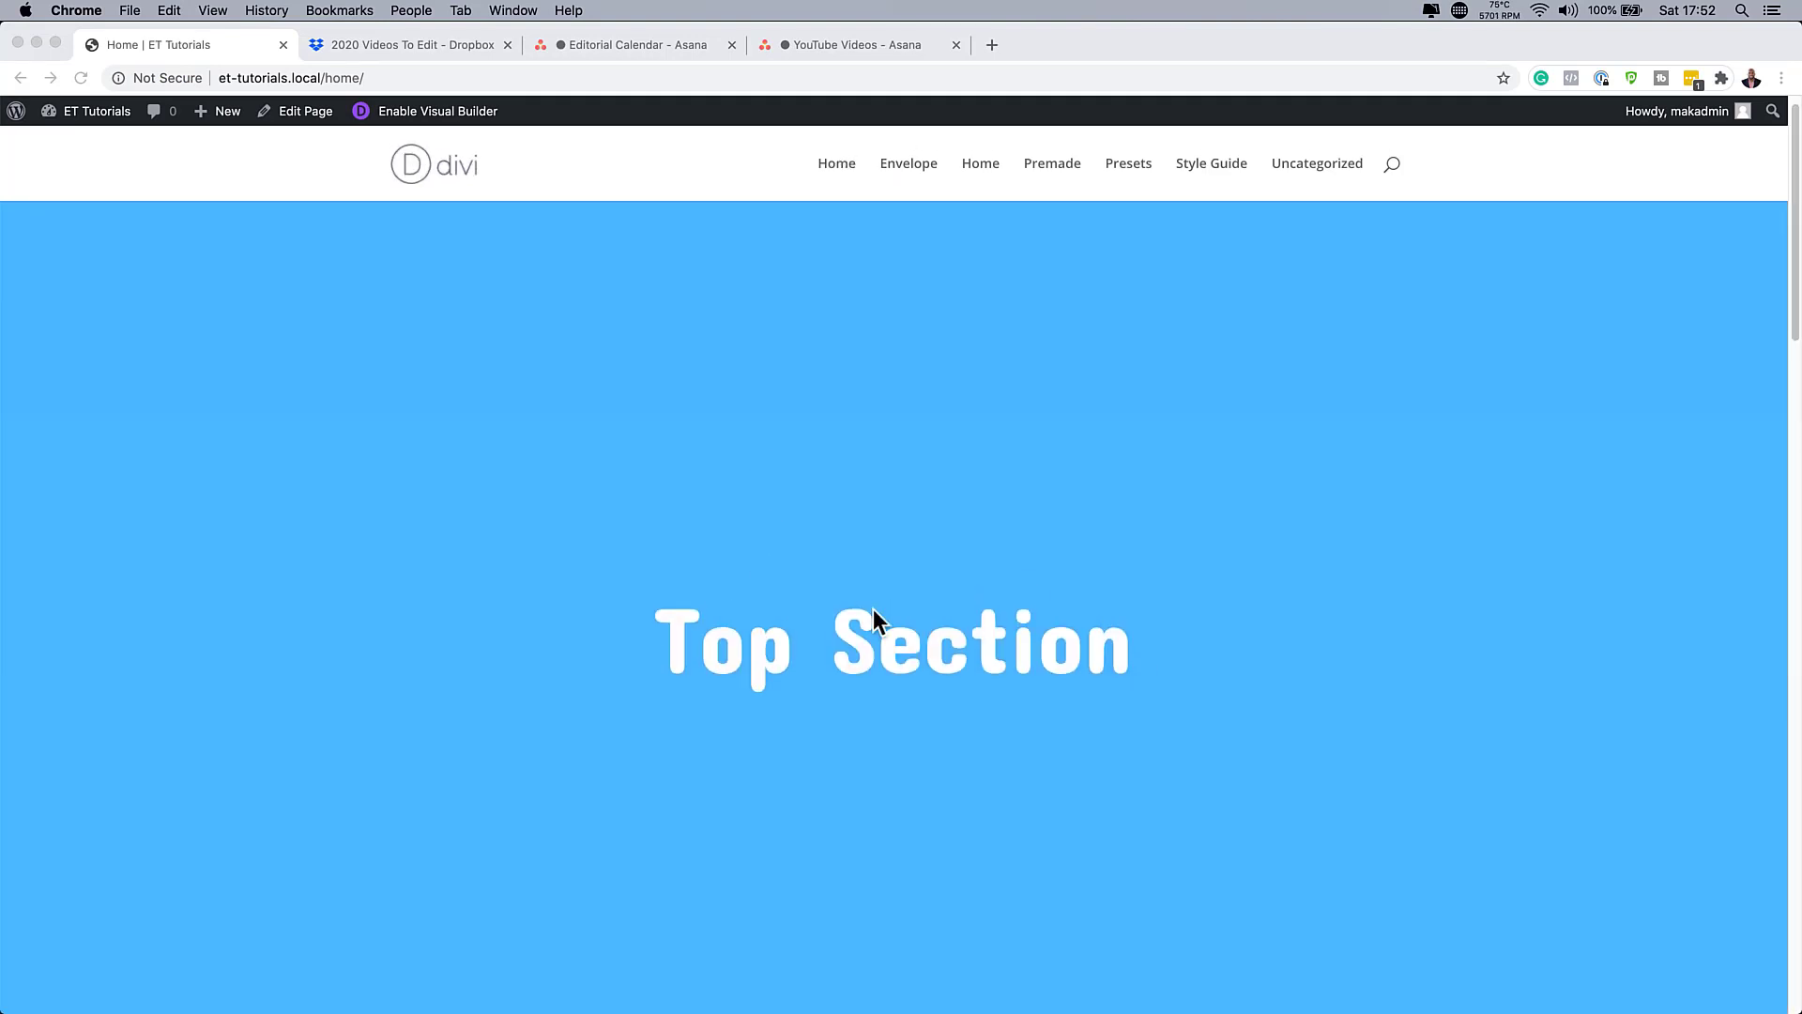
scroll(842, 544, down, 5)
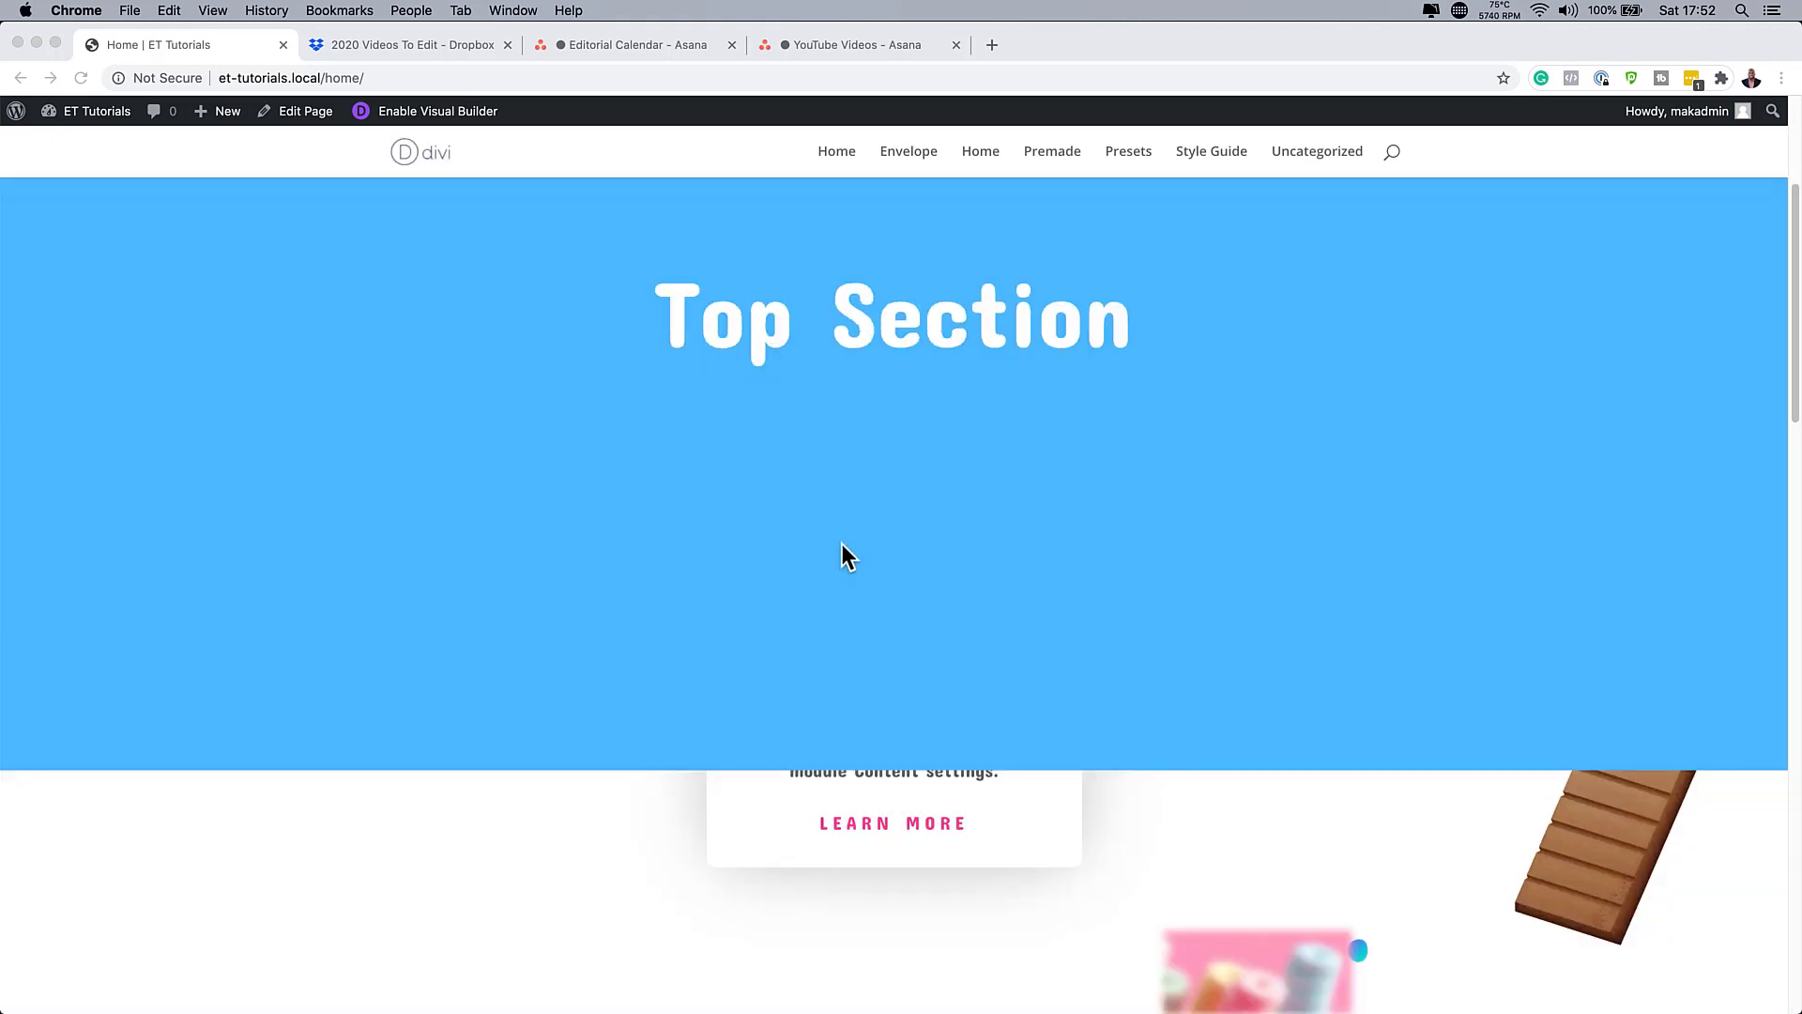
scroll(842, 545, down, 3)
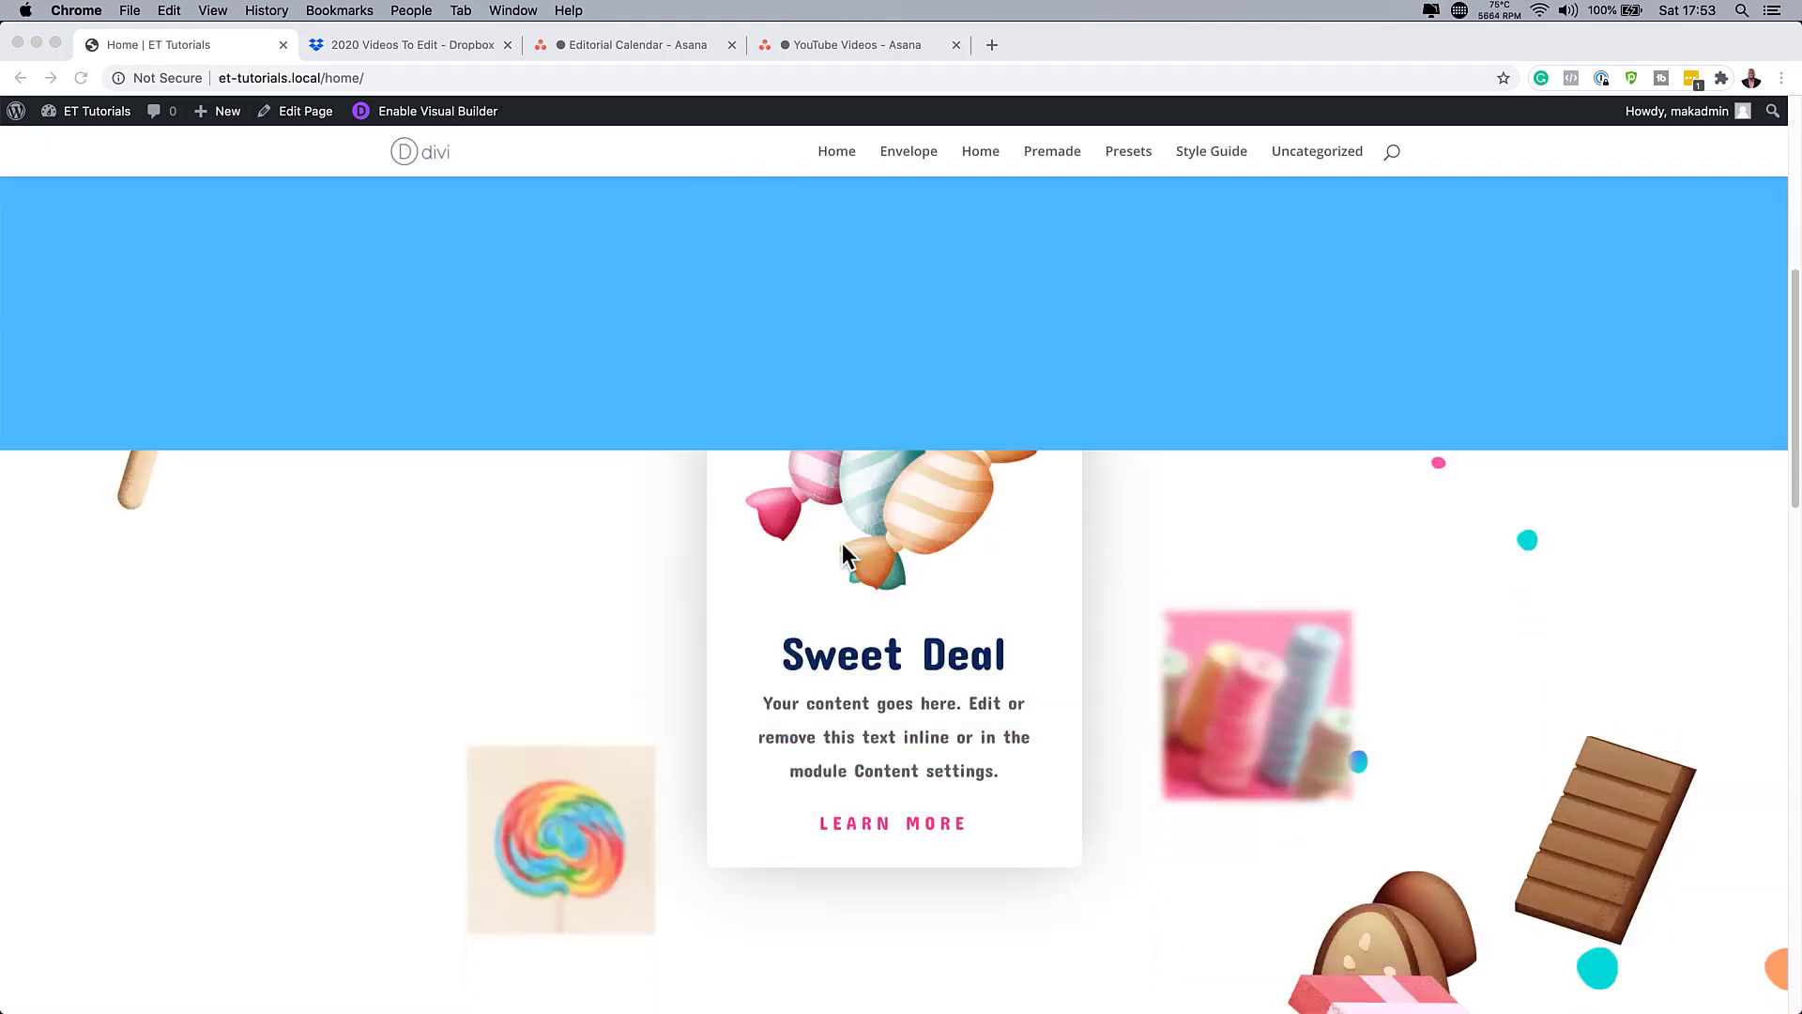
scroll(842, 554, down, 4)
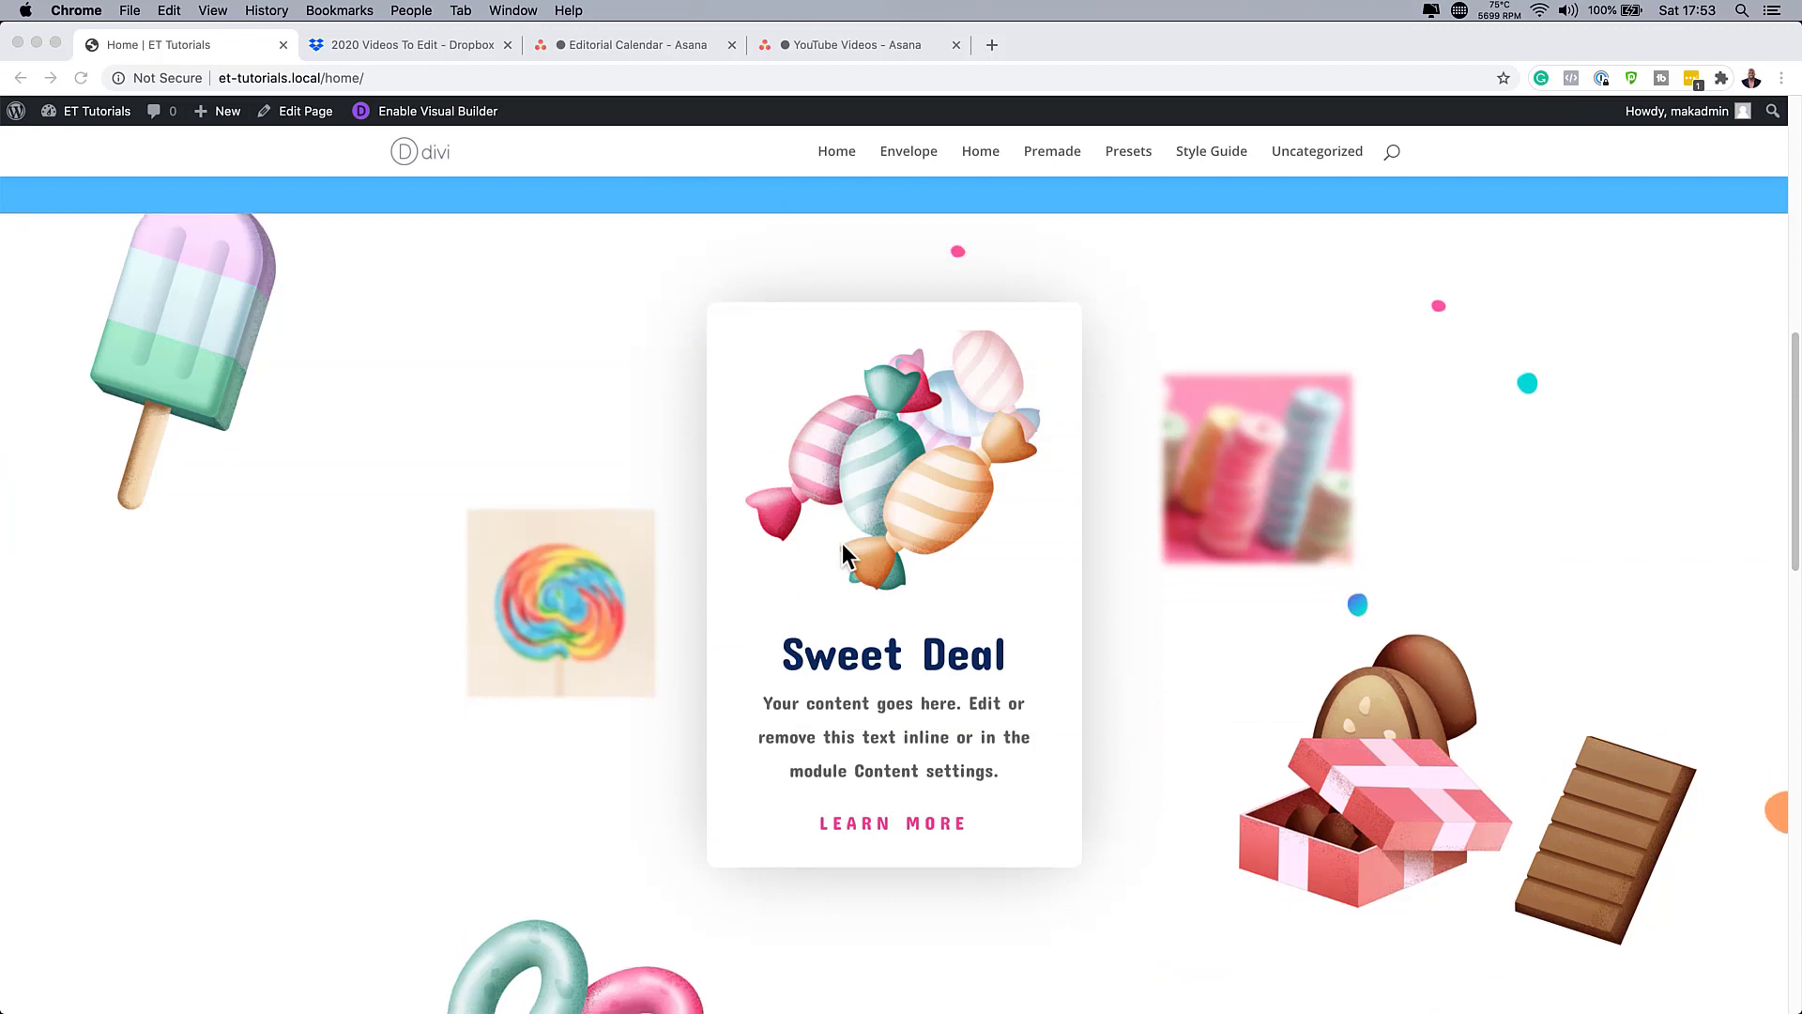
scroll(842, 553, down, 4)
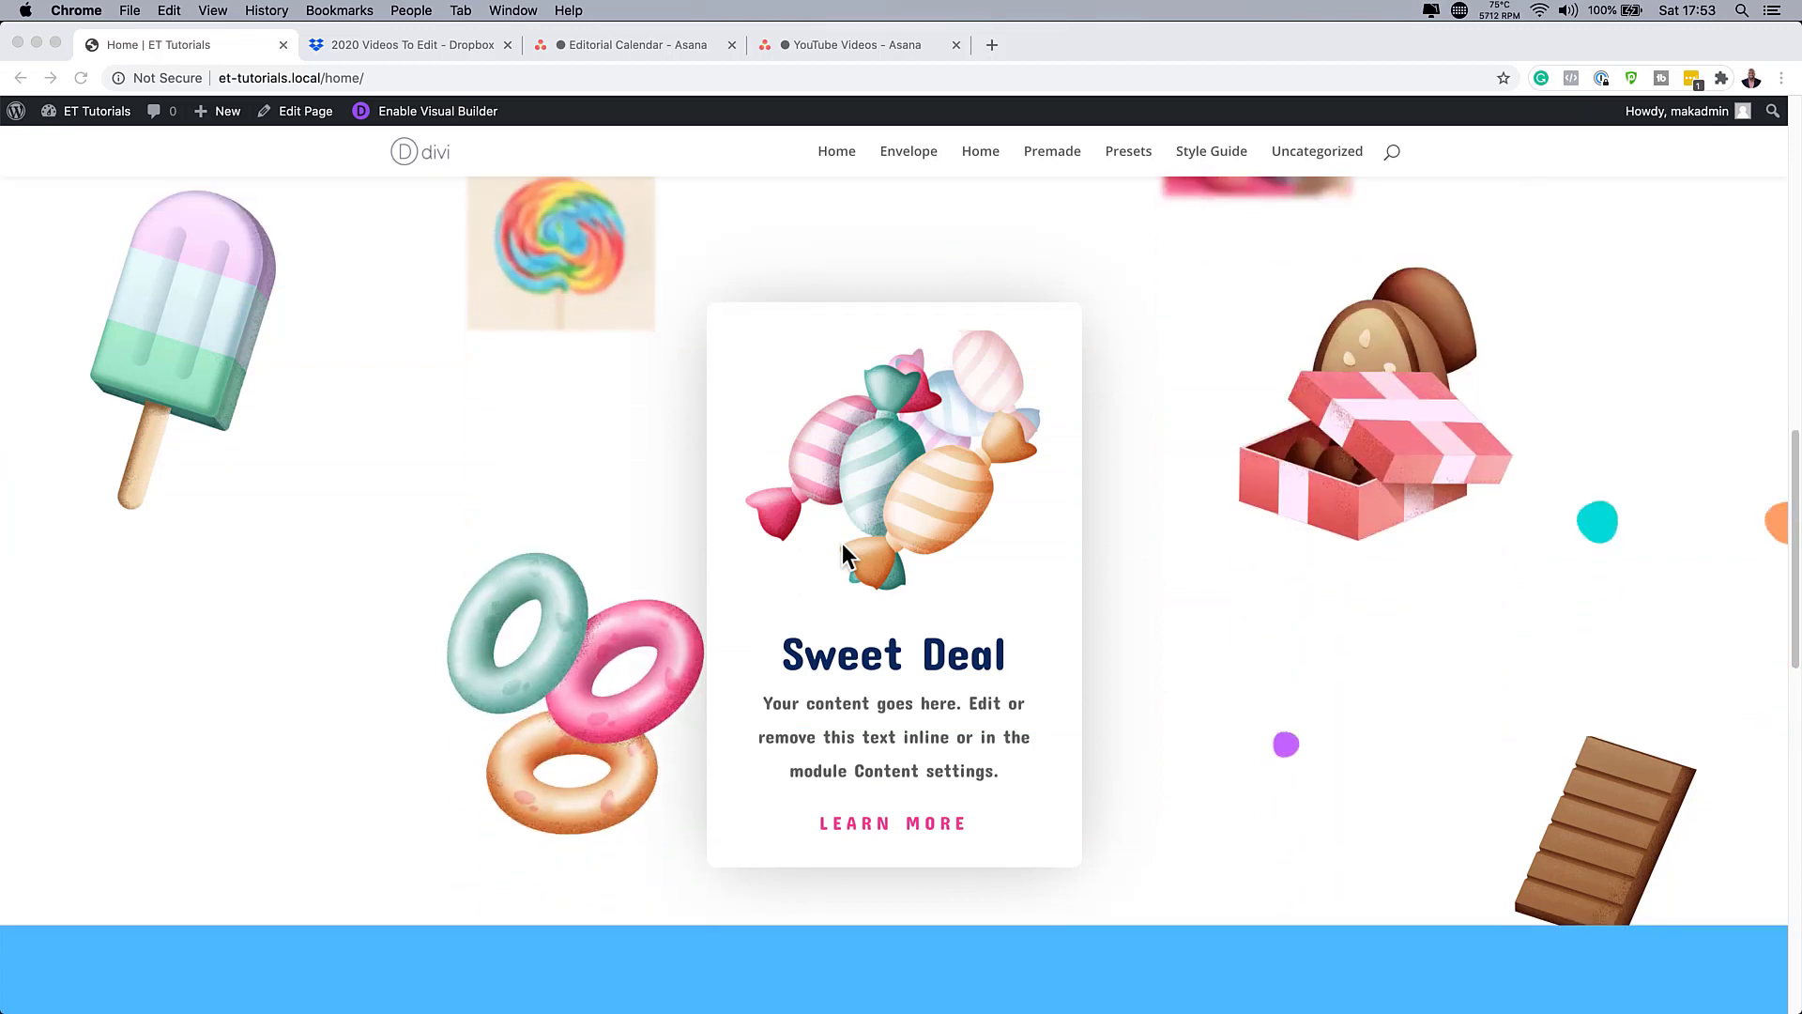
scroll(842, 554, down, 6)
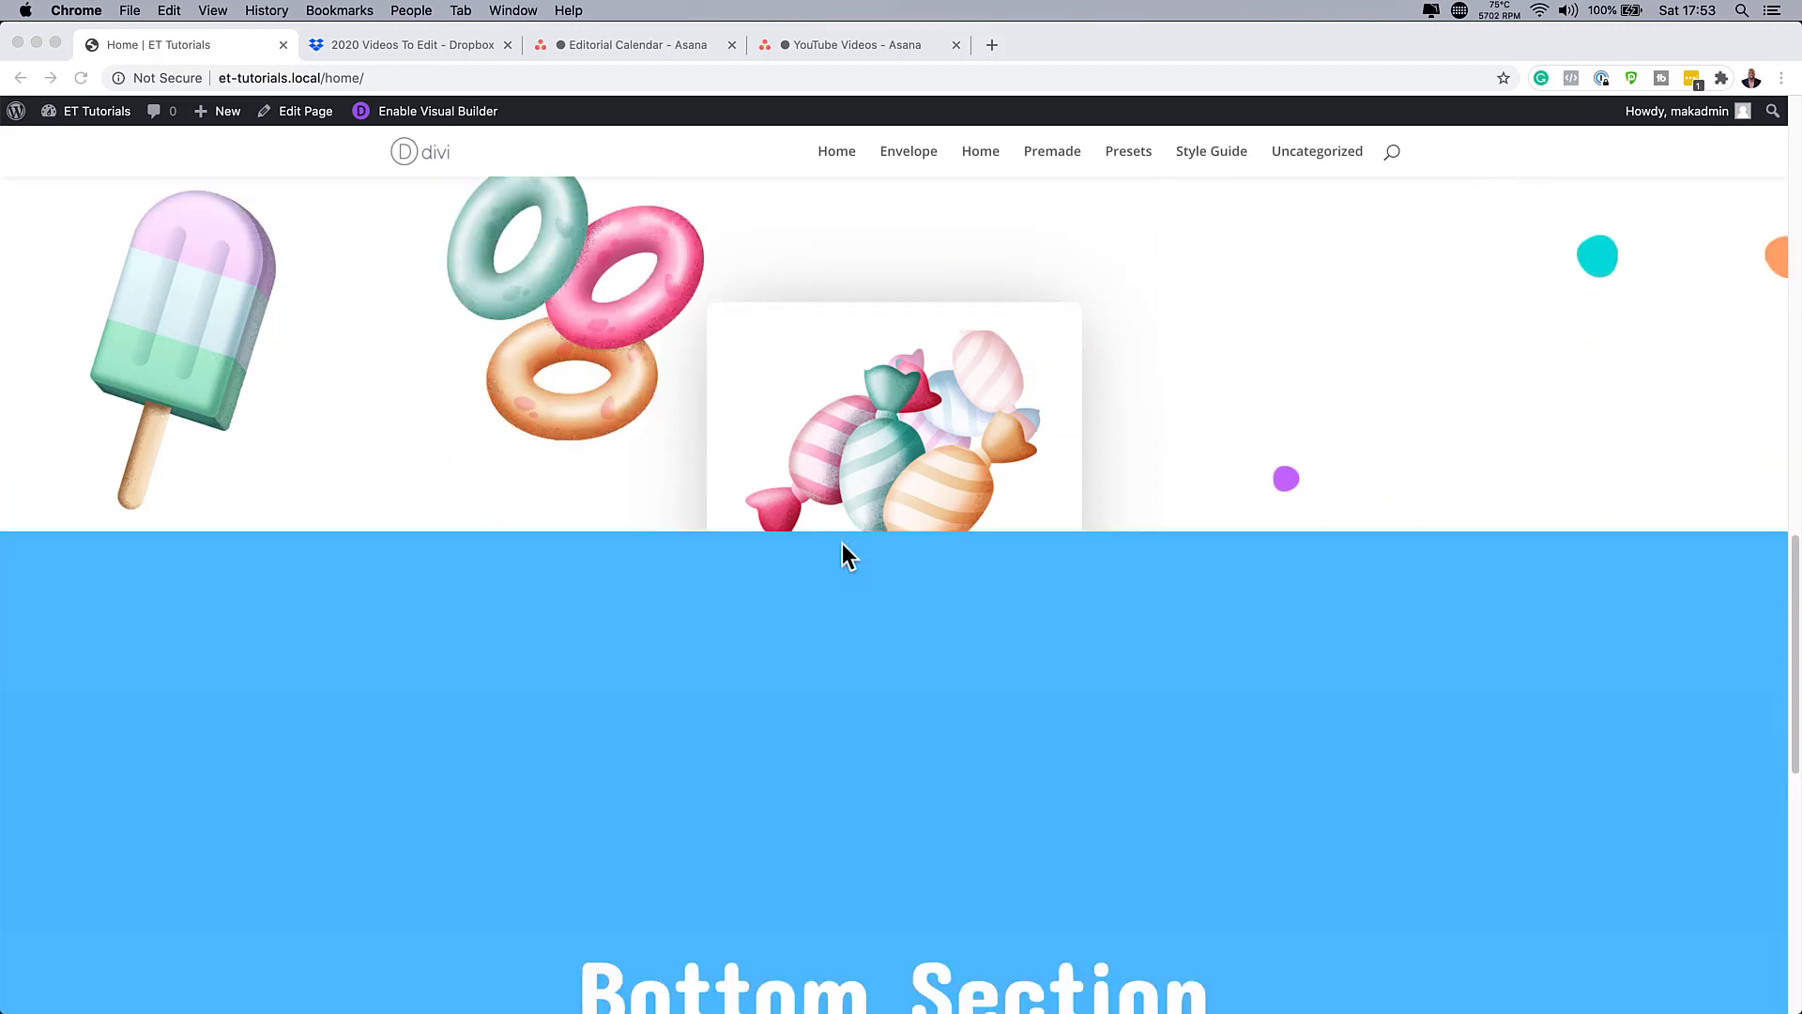
scroll(843, 545, down, 8)
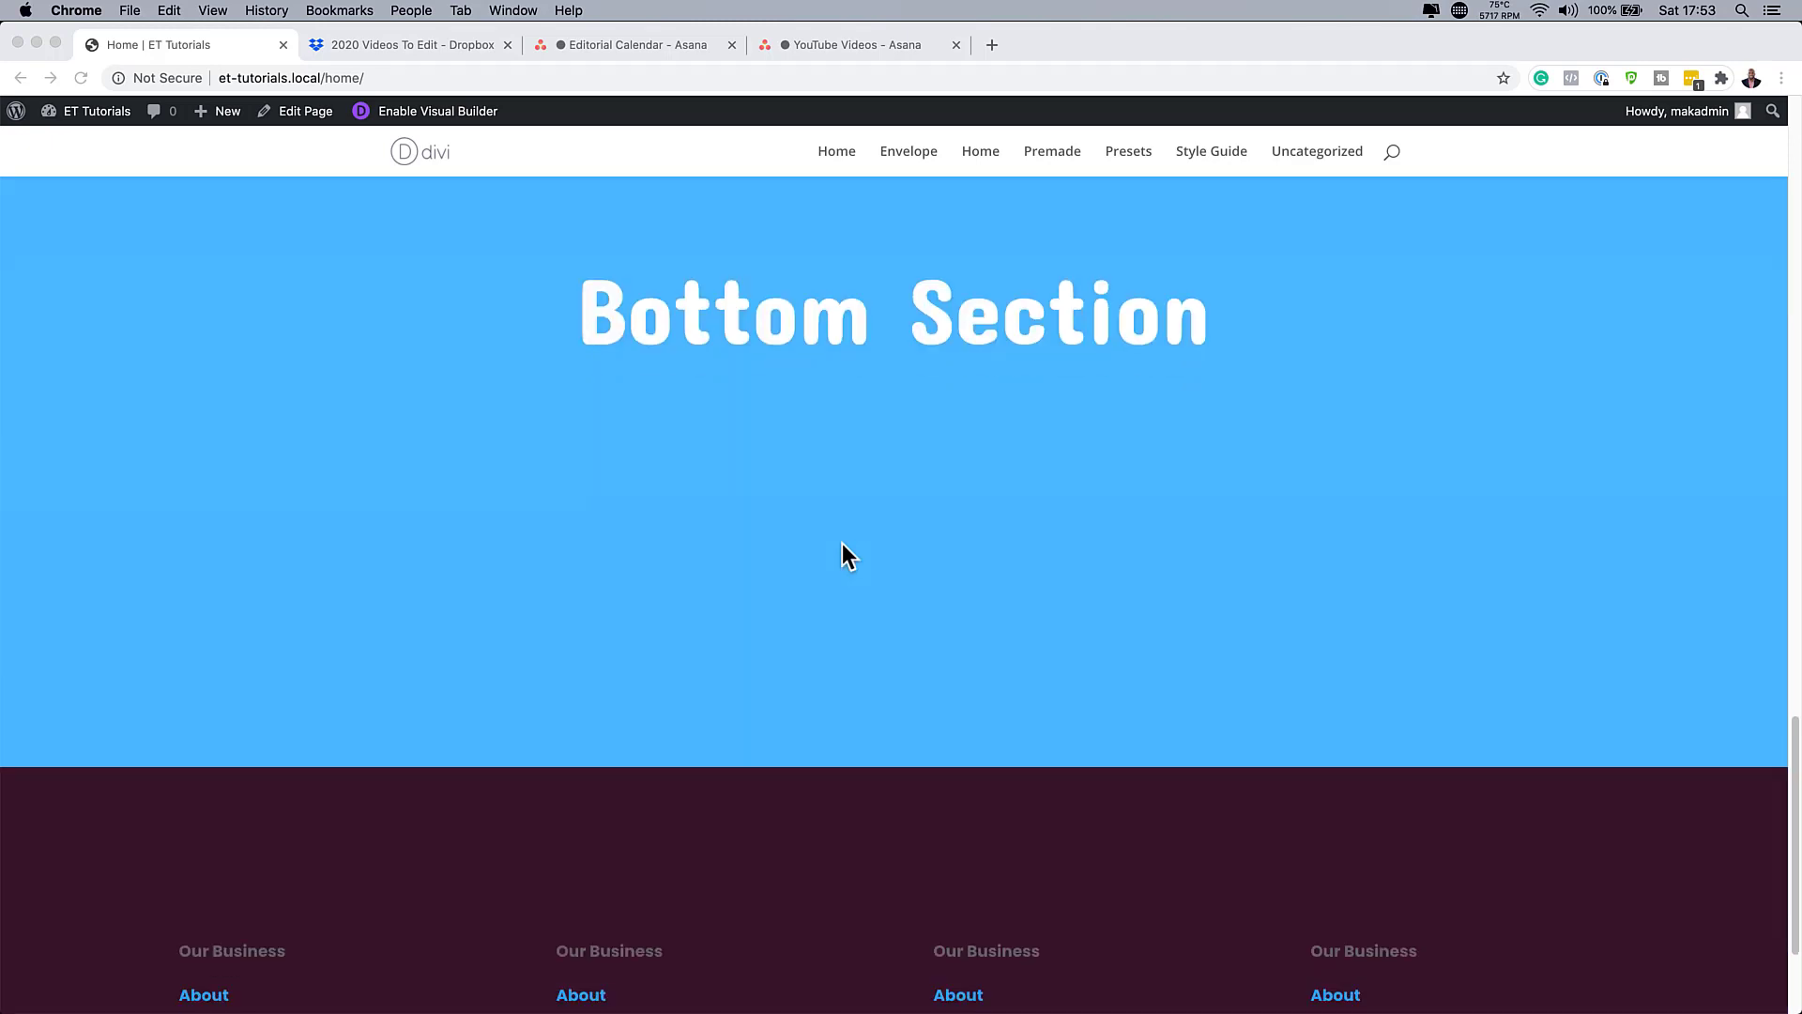
scroll(842, 553, up, 20)
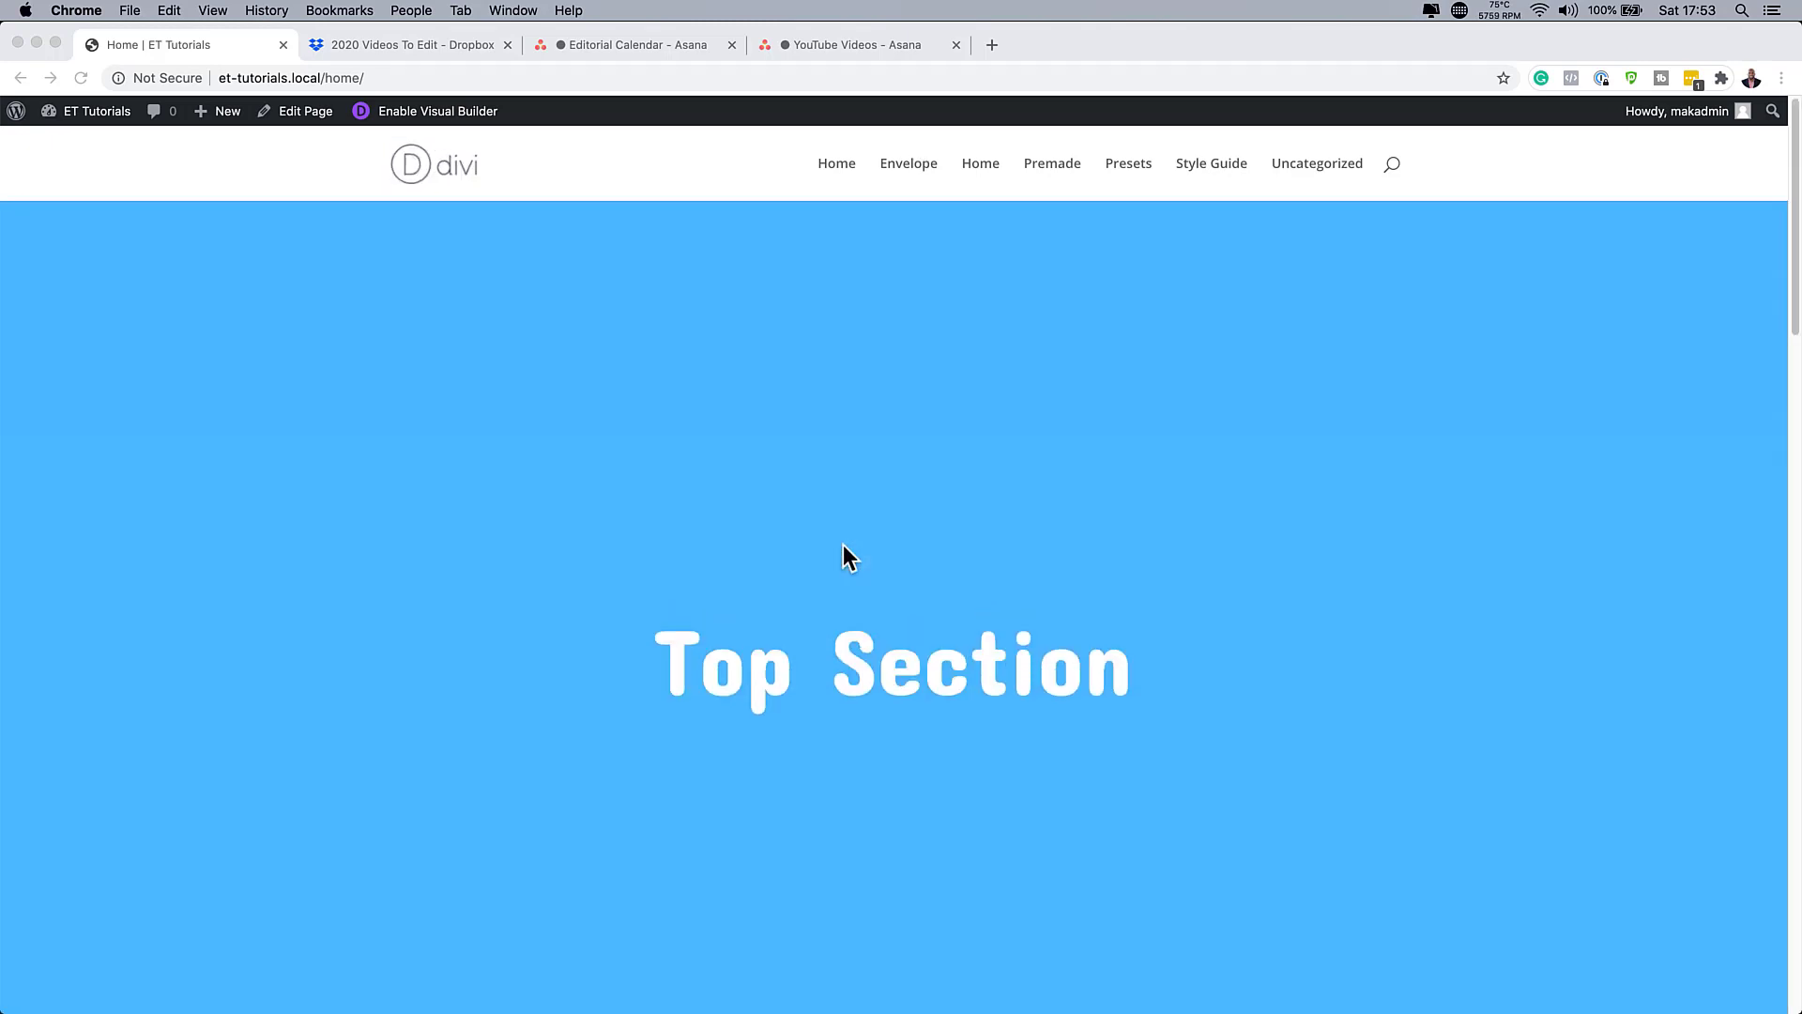